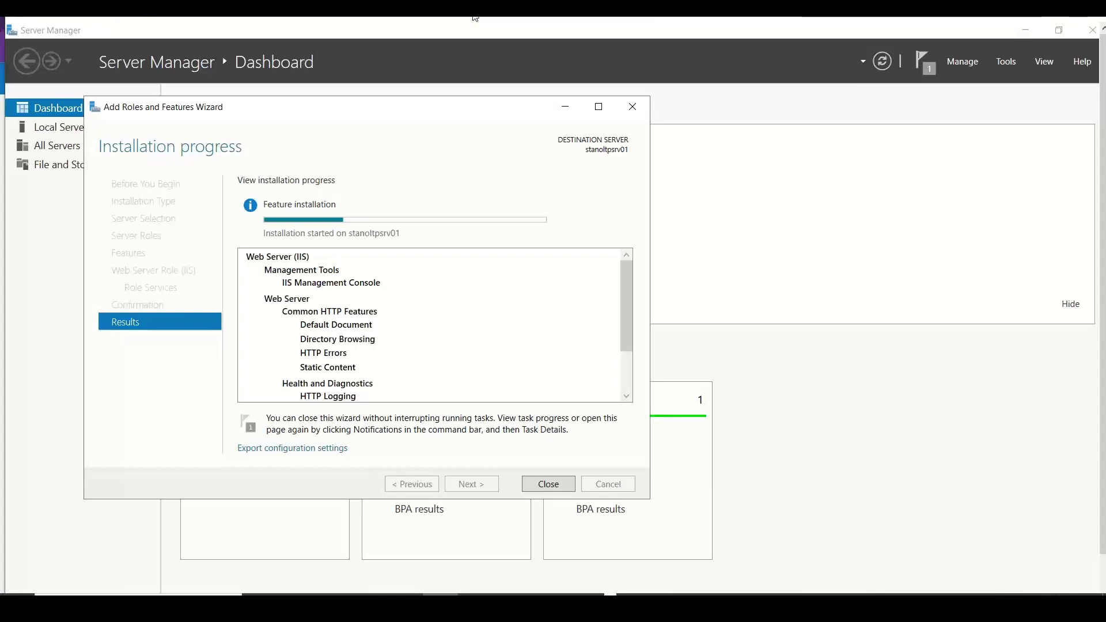
- Move the Add Roles and Features installation wizard window to the right
{"action": "left_click_drag", "start_coordinate": [370, 105], "coordinate": [455, 62]}
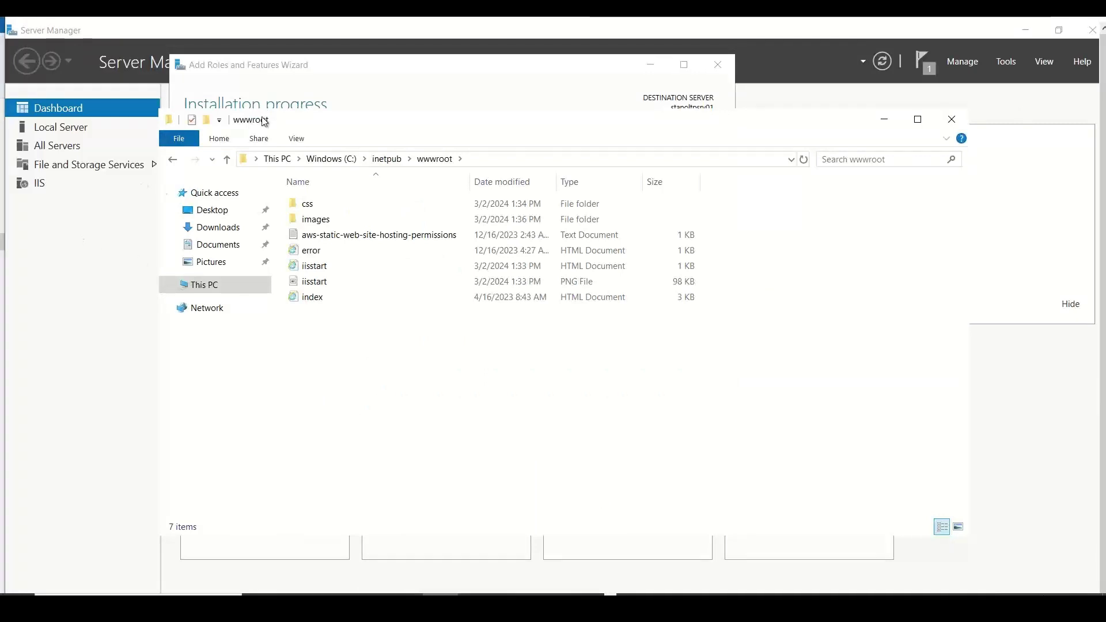
- Close the finished IIS wizard and delete S3_batch_Operations.csv from the images folder
{"action": "left_click", "coordinate": [313, 67]}
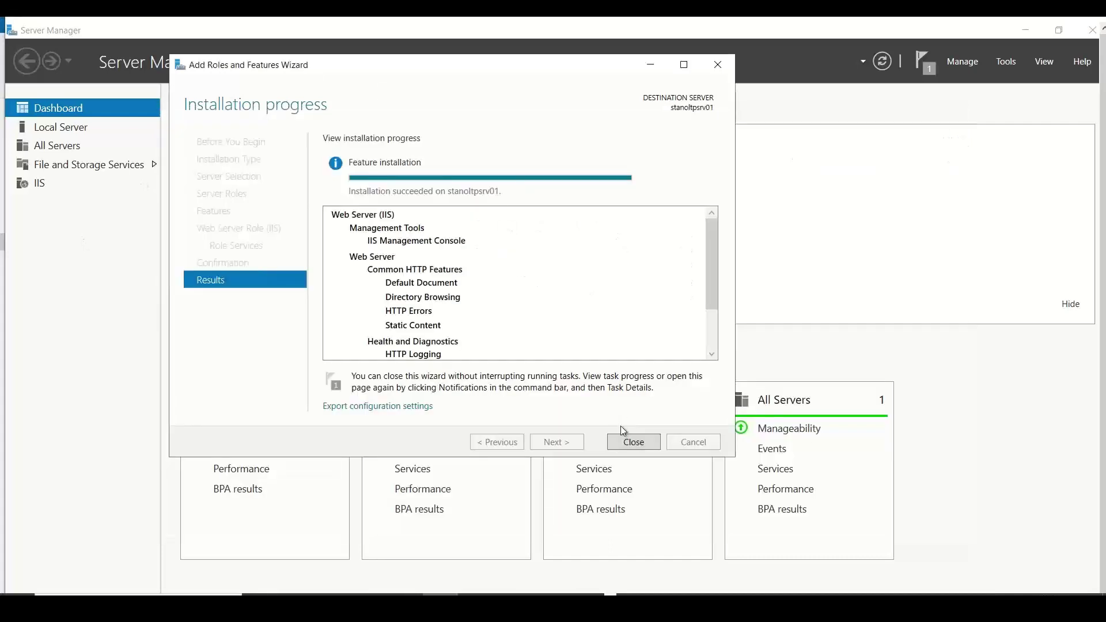
{"action": "left_click", "coordinate": [625, 443]}
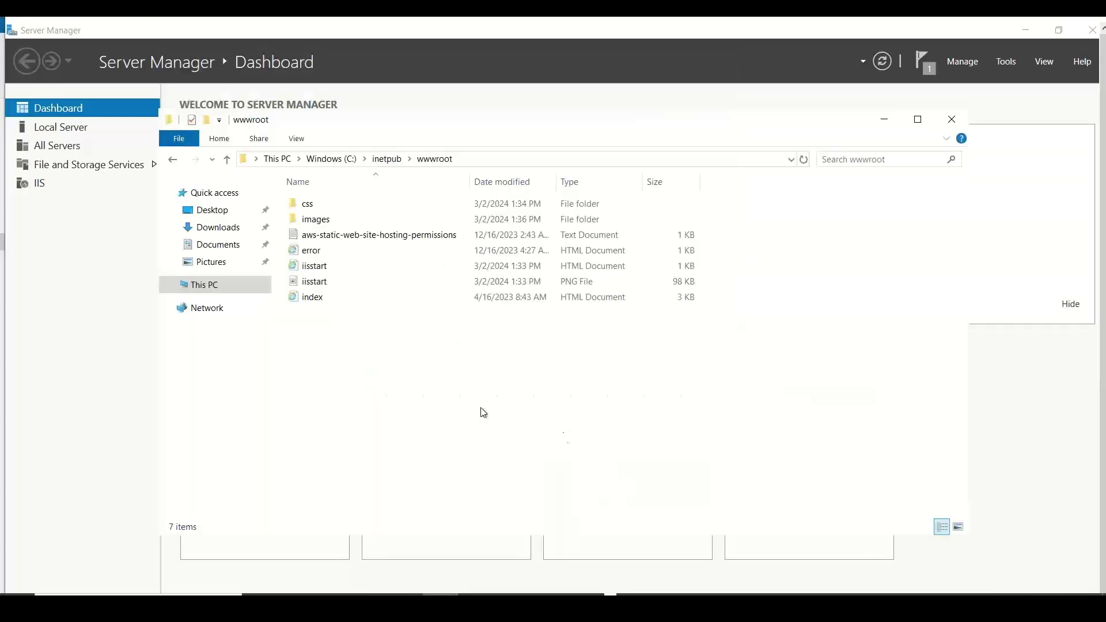
{"action": "left_click", "coordinate": [324, 223]}
{"action": "double_click", "coordinate": [323, 222]}
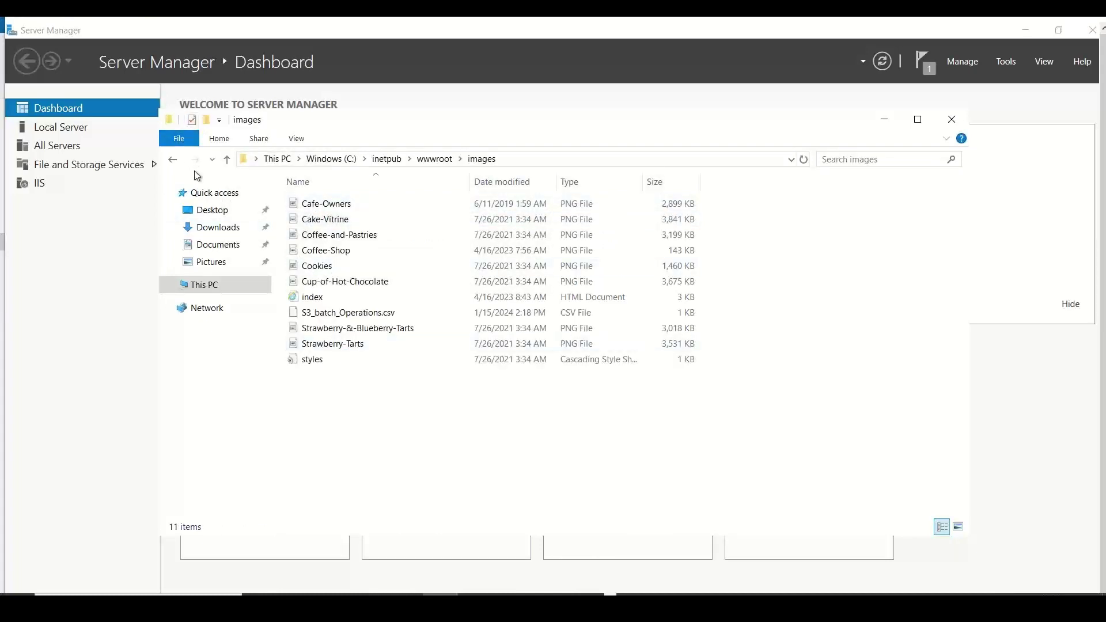
{"action": "left_click", "coordinate": [380, 318]}
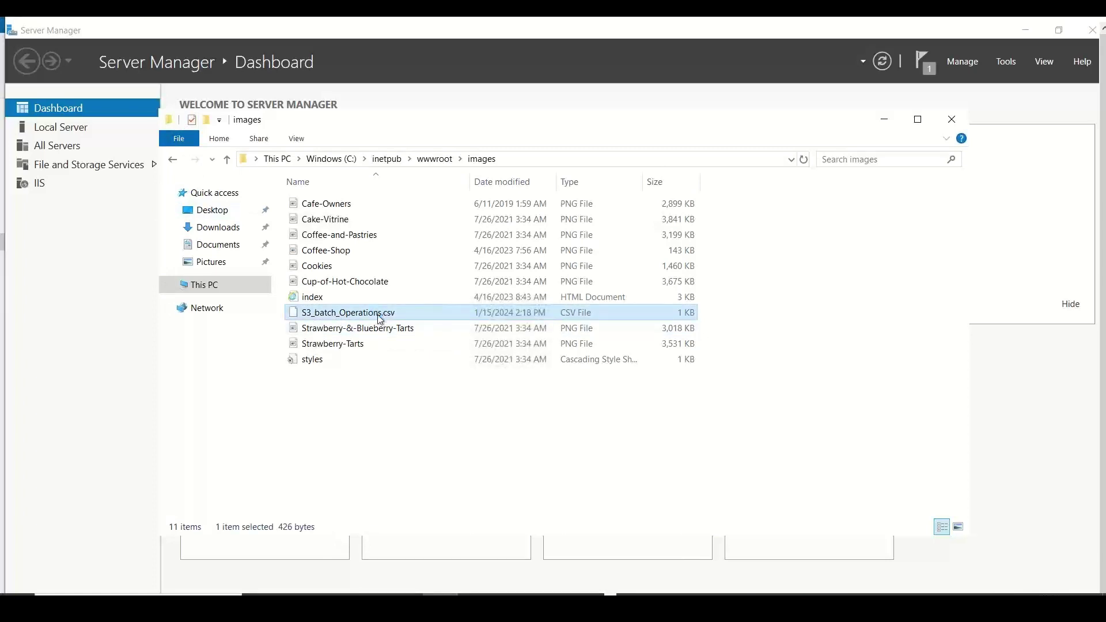
{"action": "key", "text": "Delete"}
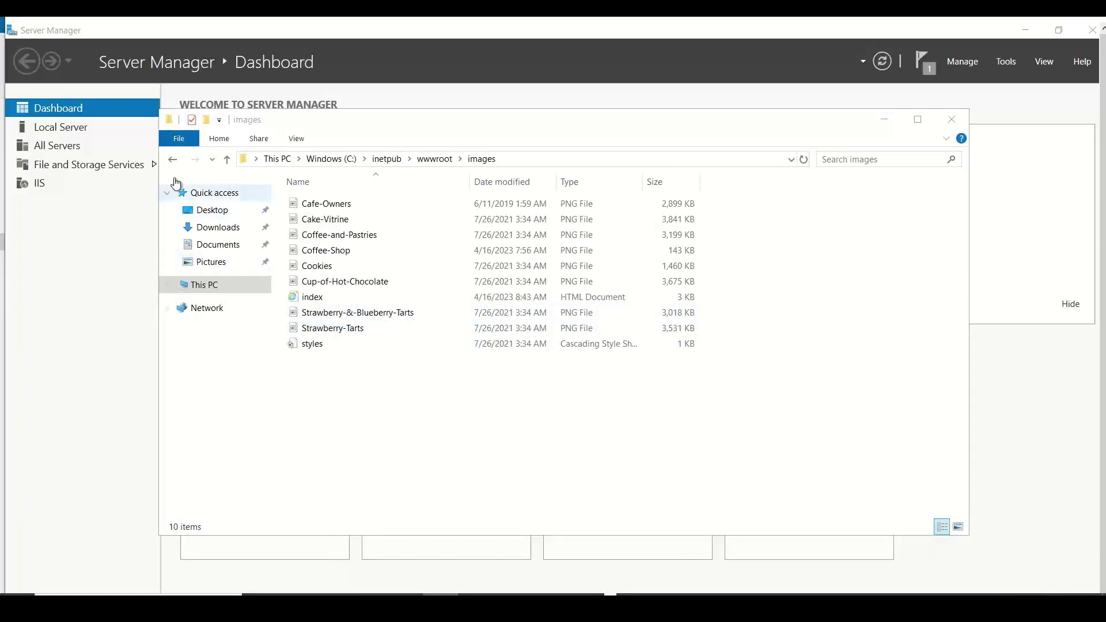
- Back in wwwroot, look in css, then delete the aws-static-web-site-hosting-permissions file
{"action": "left_click", "coordinate": [172, 160]}
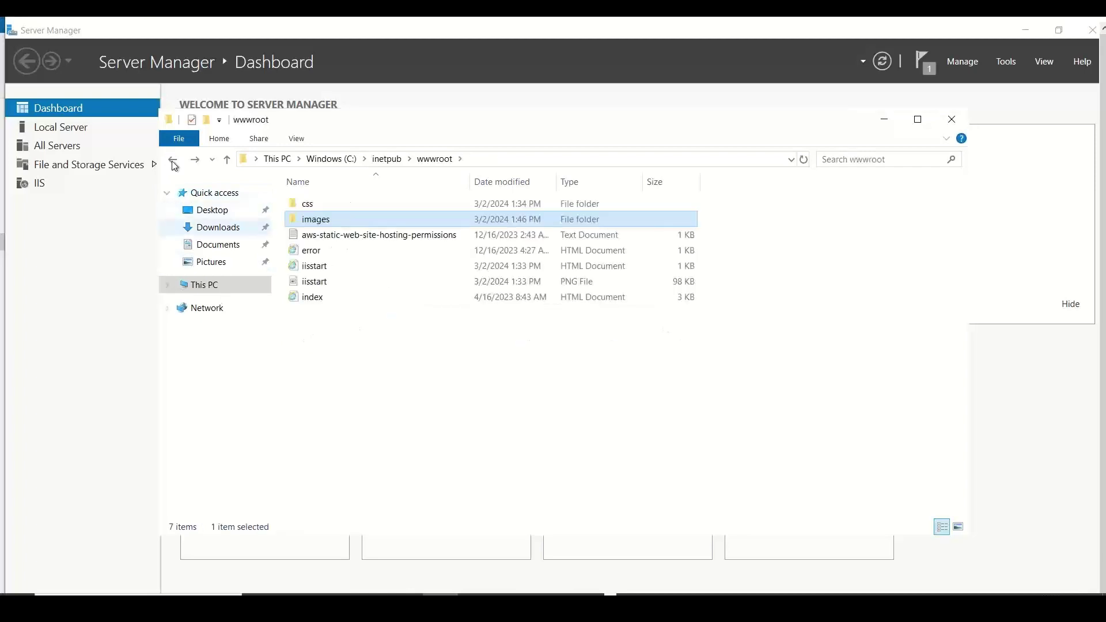
{"action": "double_click", "coordinate": [326, 205]}
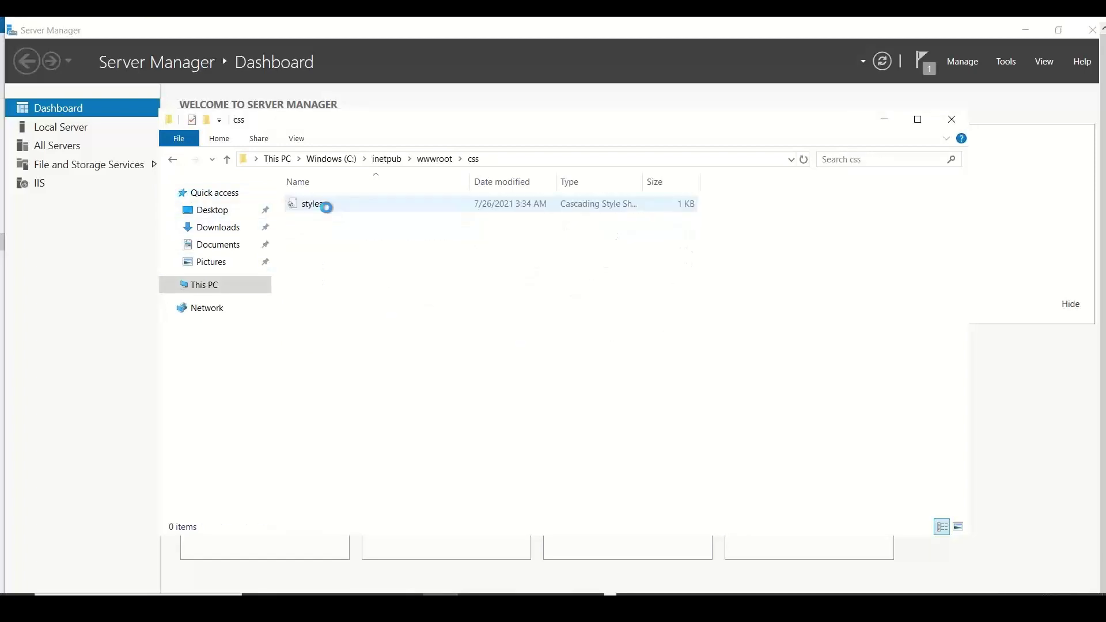
{"action": "left_click", "coordinate": [172, 159]}
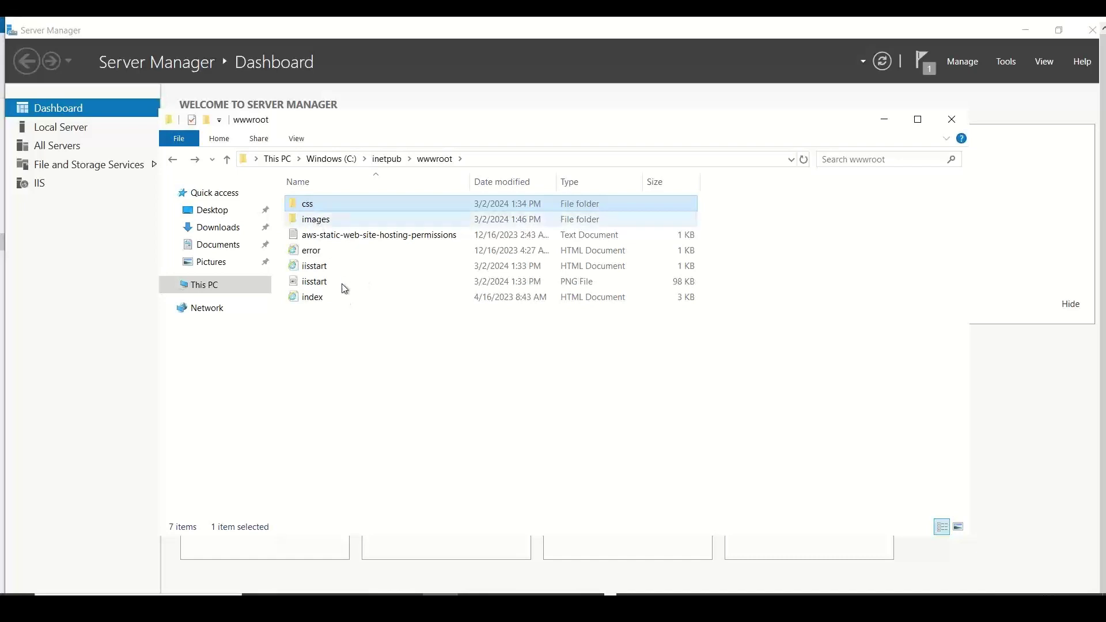
{"action": "left_click", "coordinate": [334, 236]}
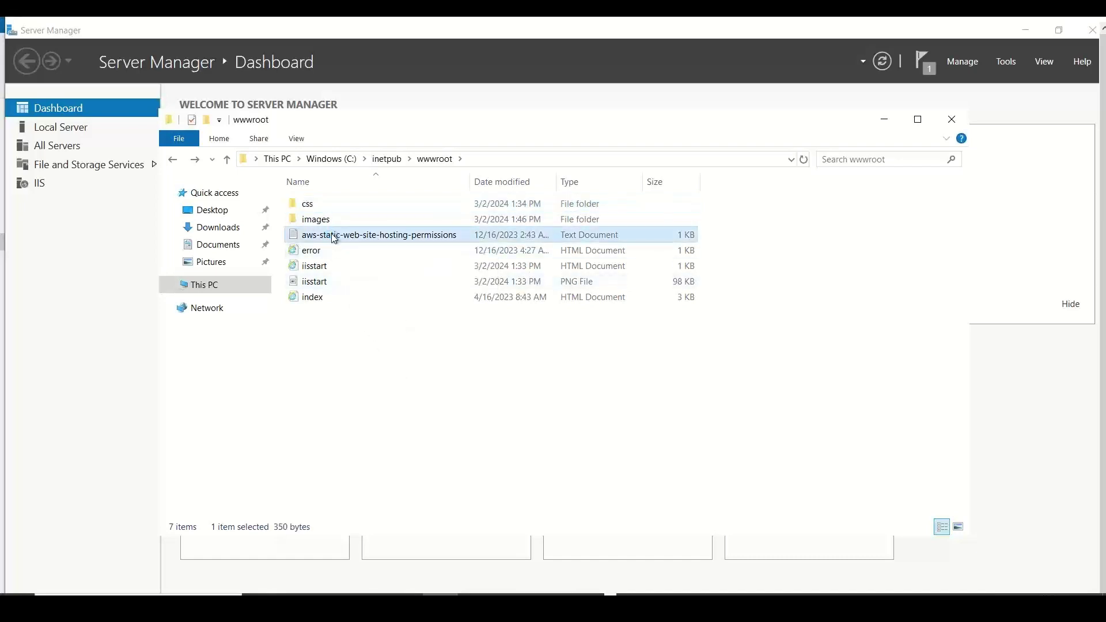
{"action": "key", "text": "Delete"}
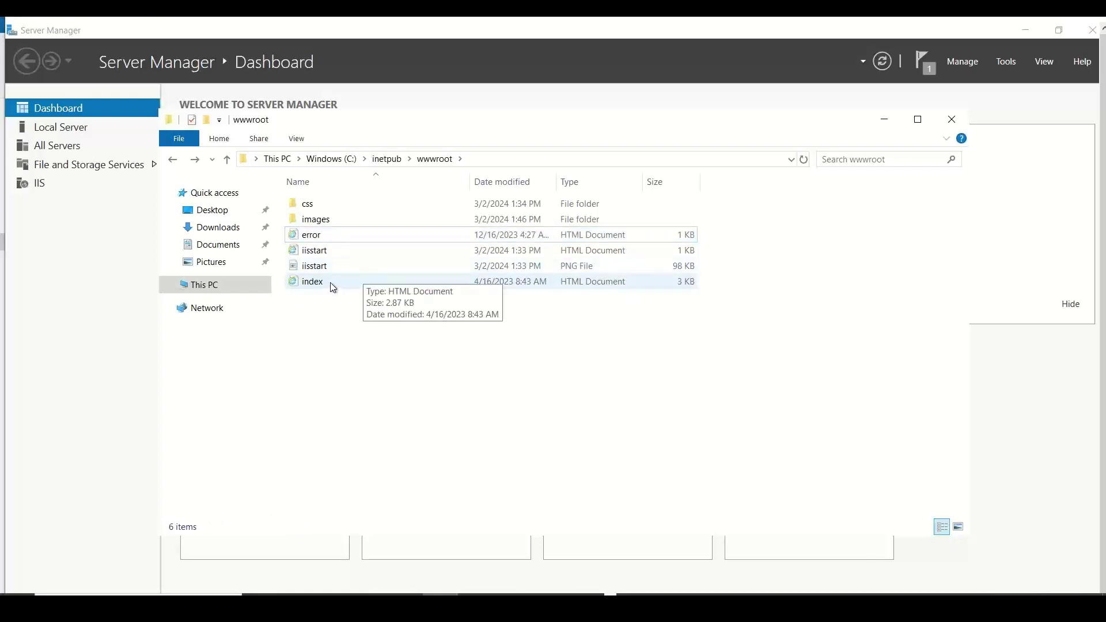
{"action": "left_click", "coordinate": [323, 253]}
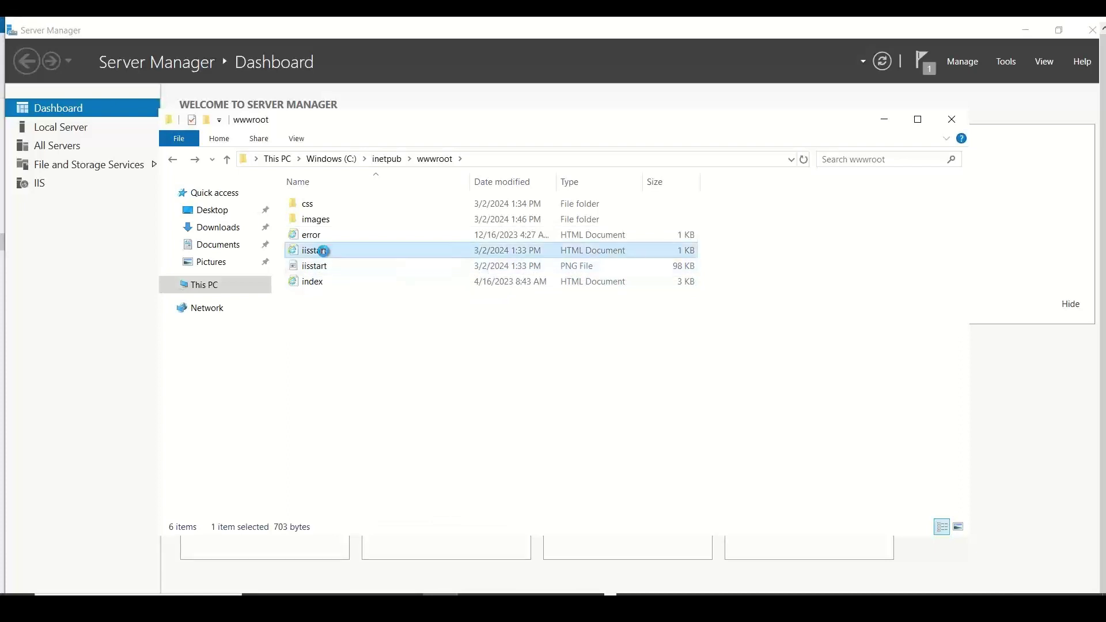
- Rename the original iisstart page to iisstartold
{"action": "right_click", "coordinate": [324, 253]}
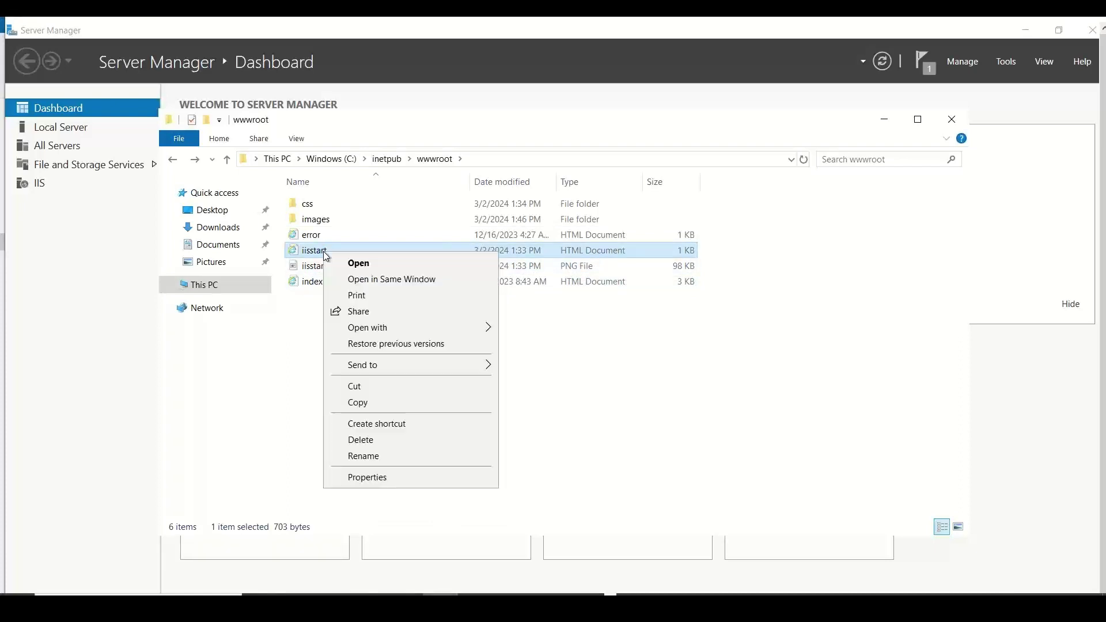
{"action": "left_click", "coordinate": [369, 457]}
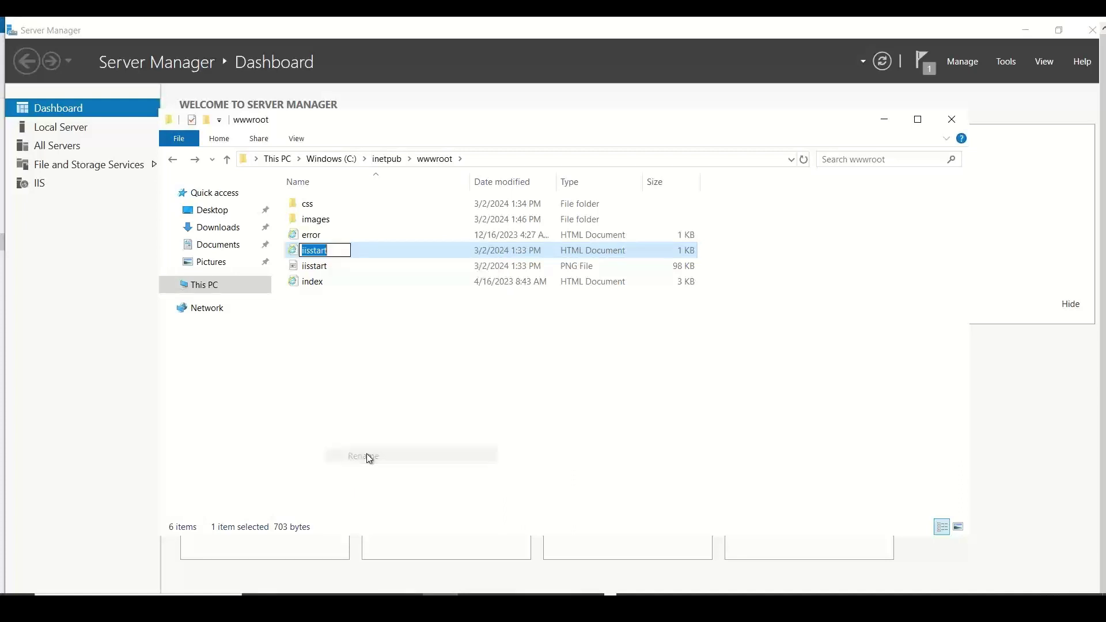
{"action": "key", "text": "End"}
{"action": "type", "text": "old"}
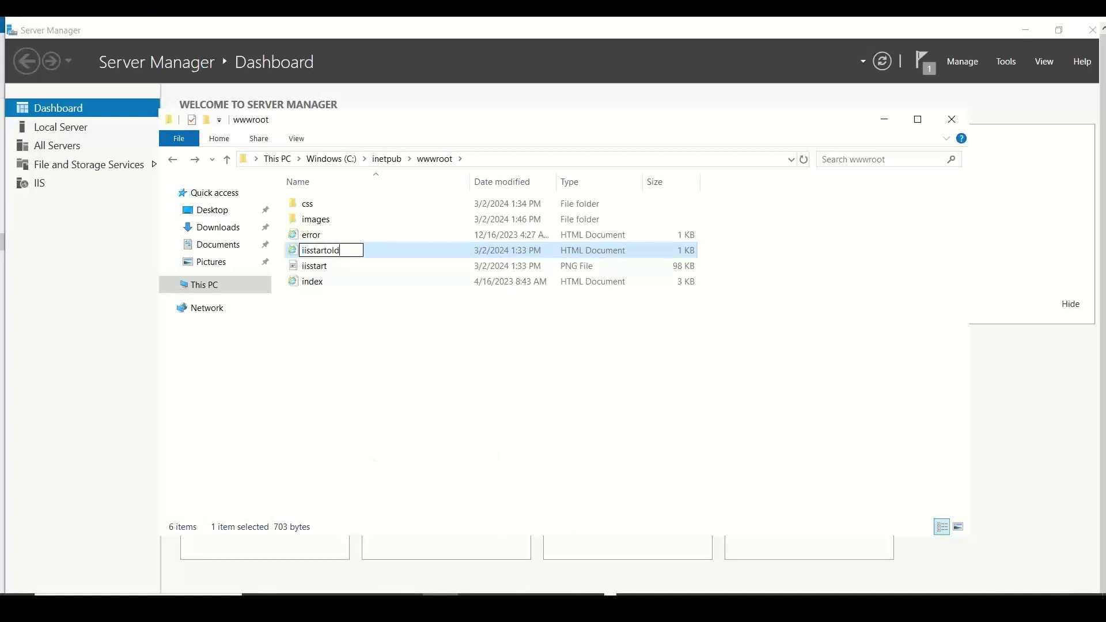
{"action": "left_click", "coordinate": [310, 283]}
- Rename the index page to iisstart so it becomes the default page
{"action": "right_click", "coordinate": [312, 287]}
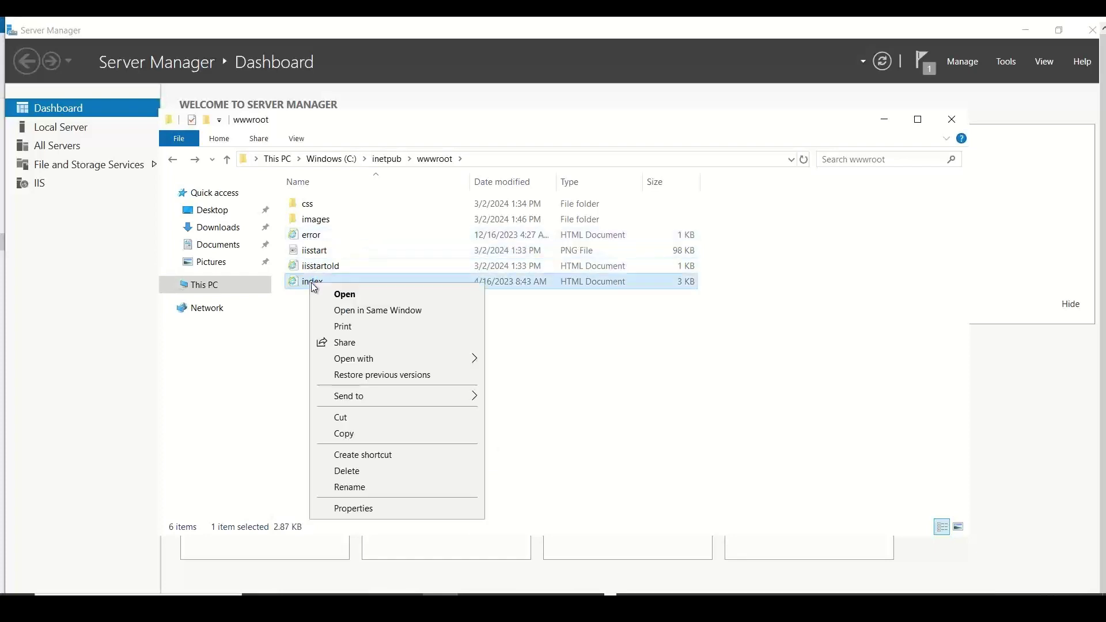
{"action": "left_click", "coordinate": [382, 488]}
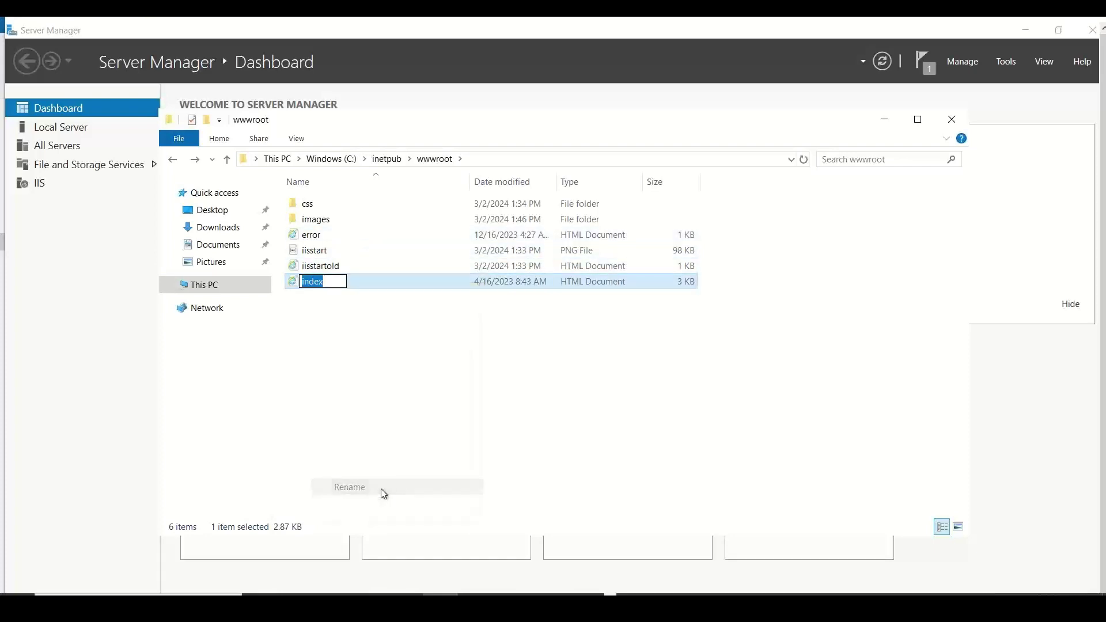
{"action": "type", "text": "ii"}
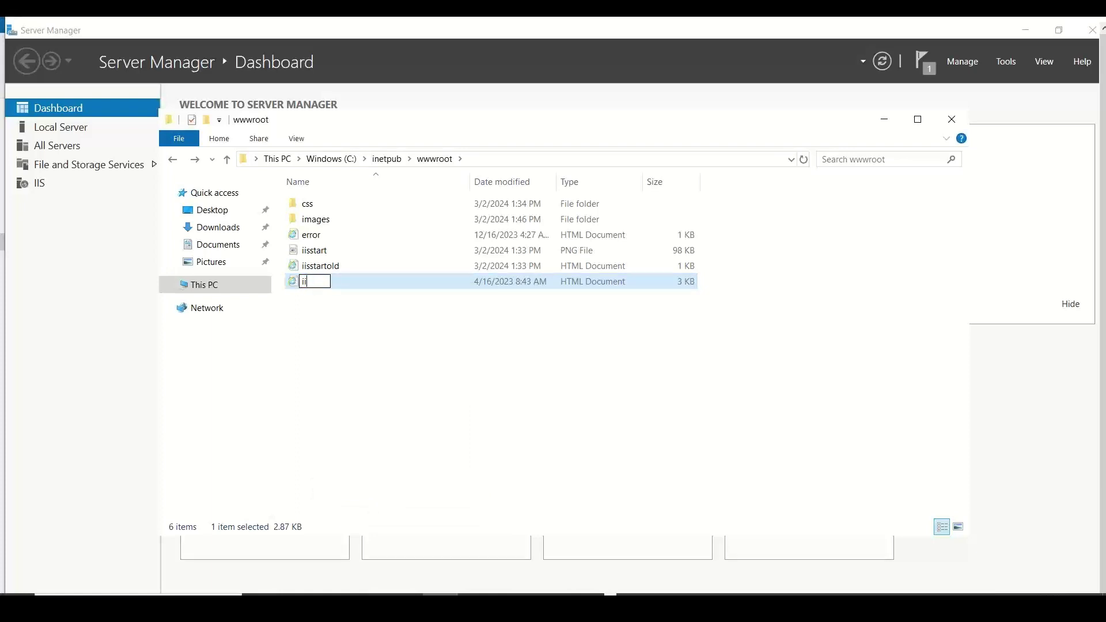
{"action": "type", "text": "sstart"}
{"action": "key", "text": "Return"}
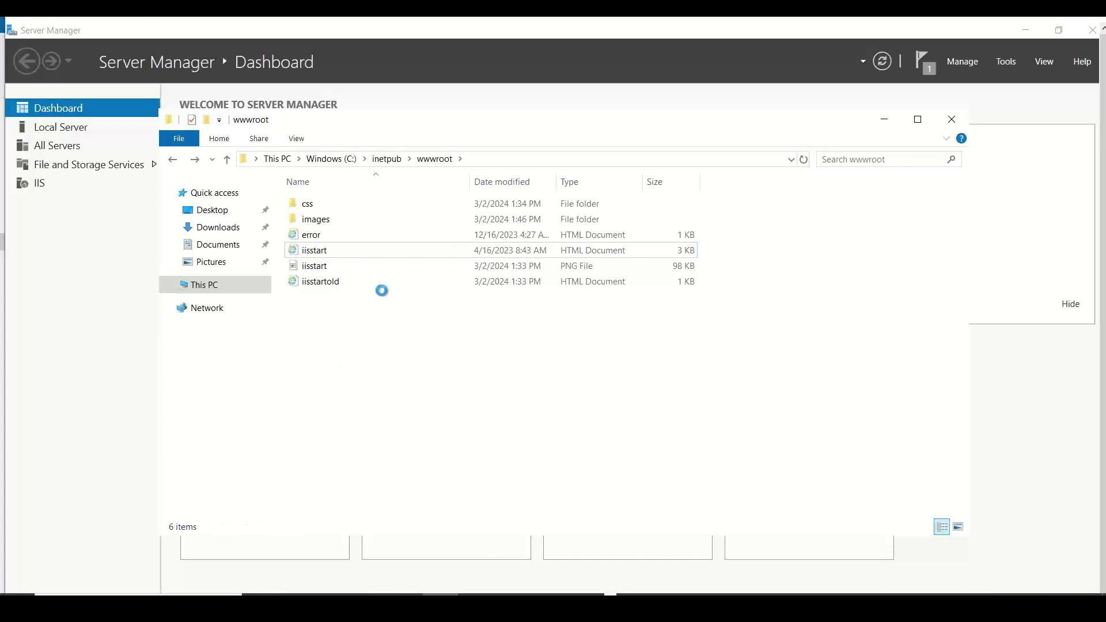
{"action": "left_click", "coordinate": [322, 250]}
- Preview iisstart in Internet Explorer, declining recommended settings, scroll the Stan's Café page, then close it
{"action": "double_click", "coordinate": [323, 251]}
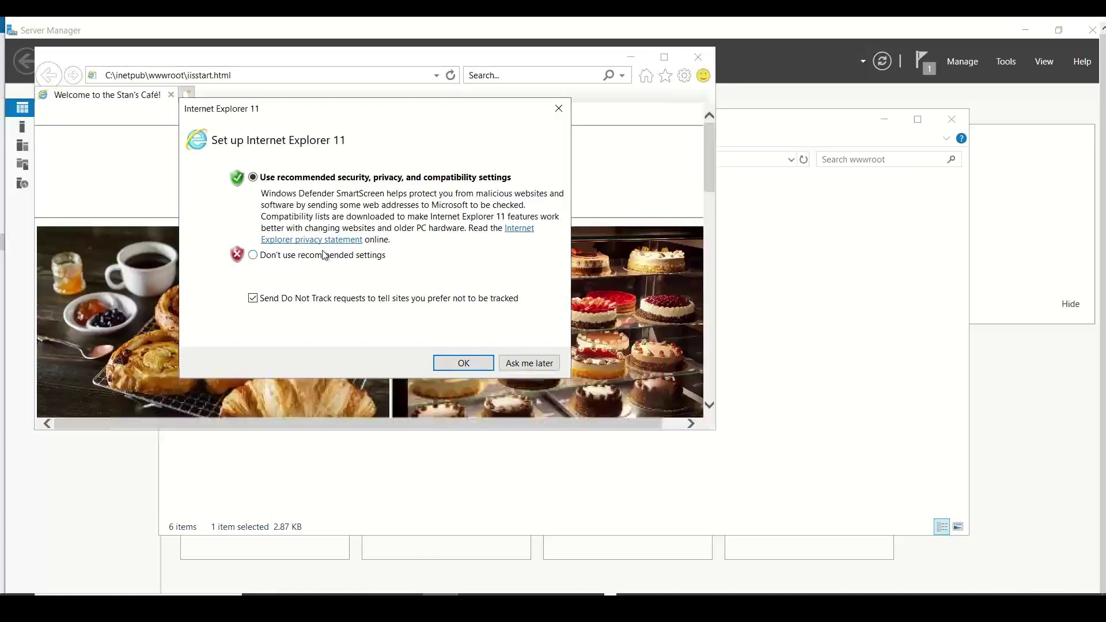
{"action": "left_click", "coordinate": [326, 260]}
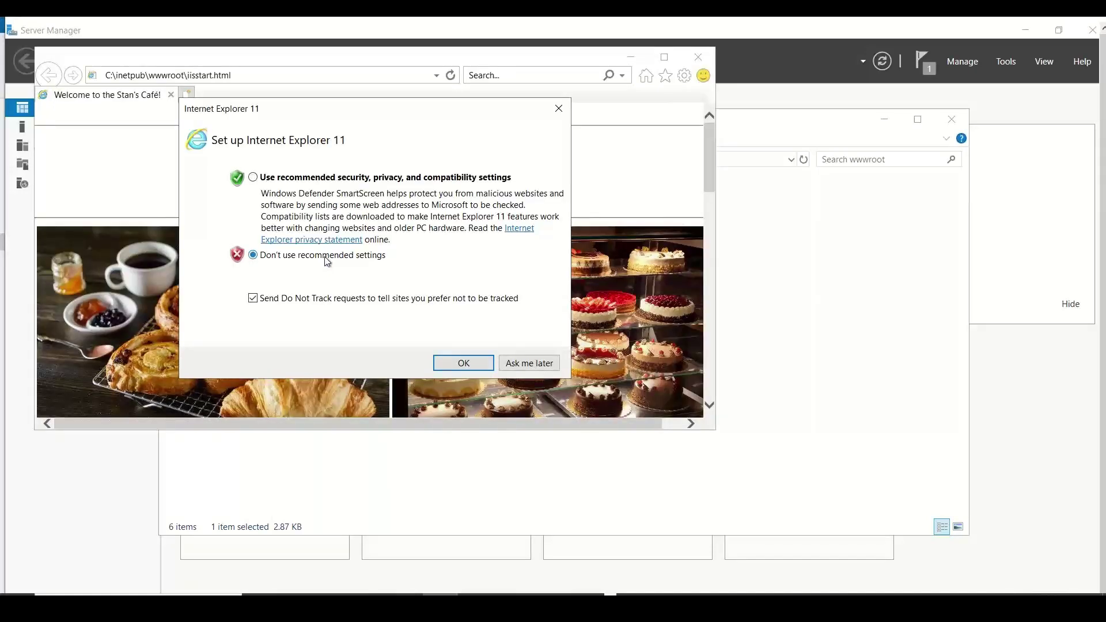
{"action": "left_click", "coordinate": [461, 364]}
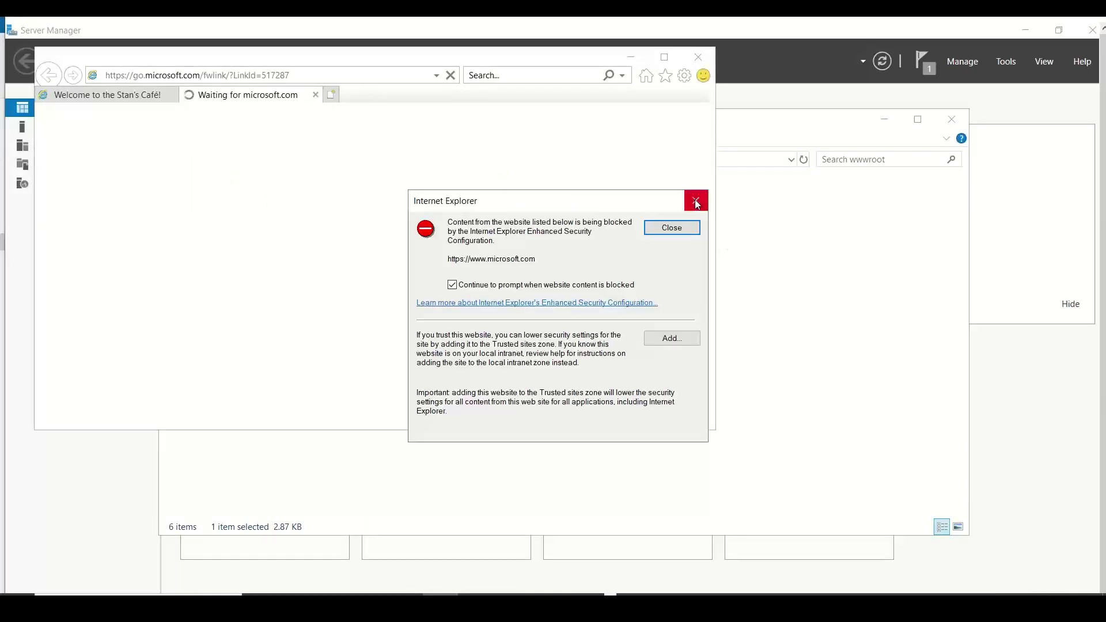
{"action": "left_click", "coordinate": [697, 201]}
{"action": "left_click", "coordinate": [315, 95]}
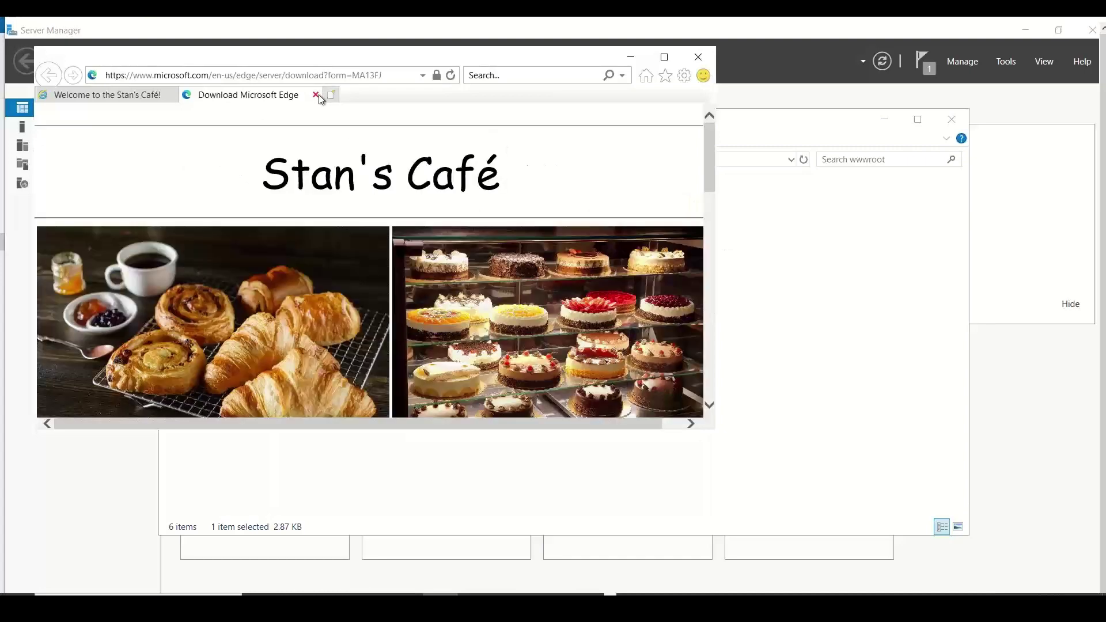
{"action": "left_click_drag", "start_coordinate": [710, 184], "coordinate": [704, 443]}
{"action": "left_click", "coordinate": [698, 56]}
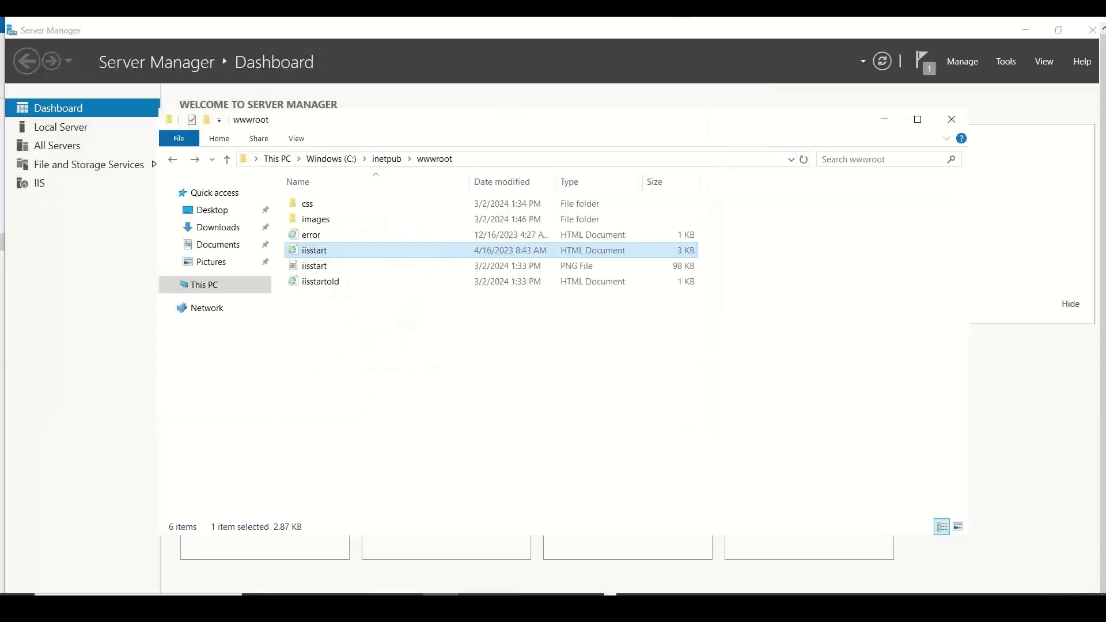
- Exit full screen, minimize the Remote Desktop window, and switch to the Azure portal
{"action": "left_click", "coordinate": [667, 26]}
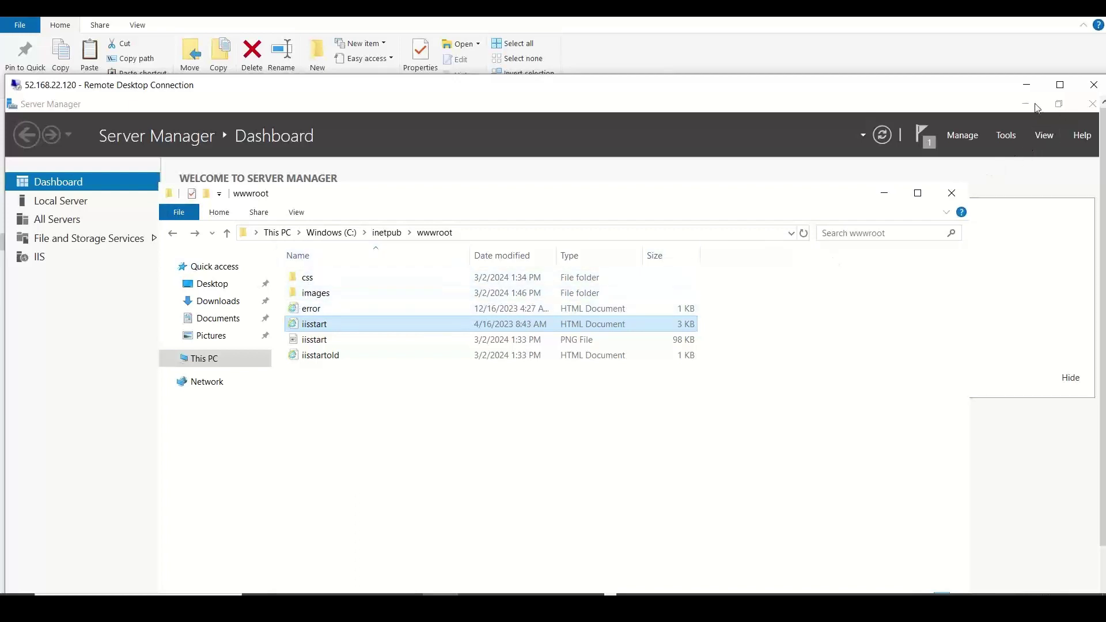
{"action": "left_click", "coordinate": [1027, 86]}
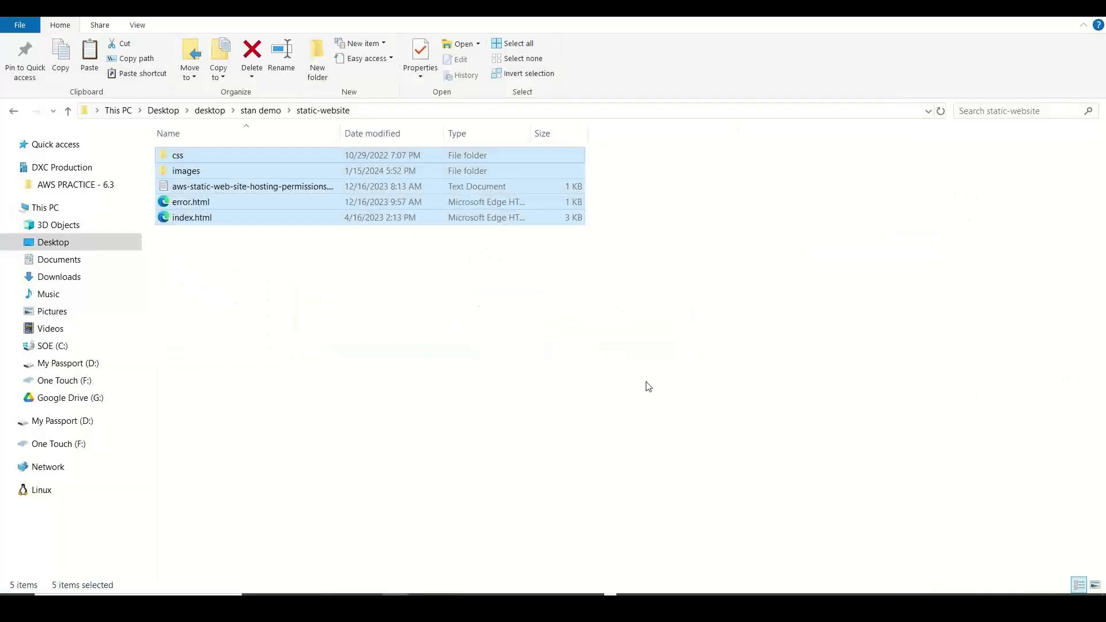
{"action": "key", "text": "alt+Tab"}
{"action": "key", "text": "alt+Tab"}
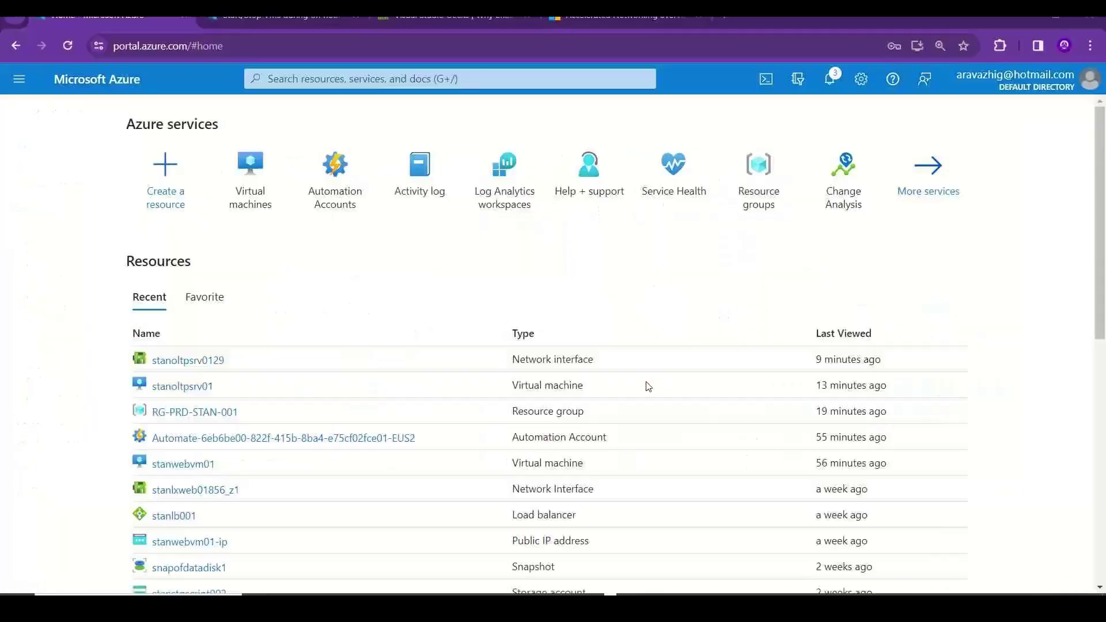
- Open the stanoltpsrv01 VM's network settings and start a new inbound port rule
{"action": "left_click", "coordinate": [252, 205]}
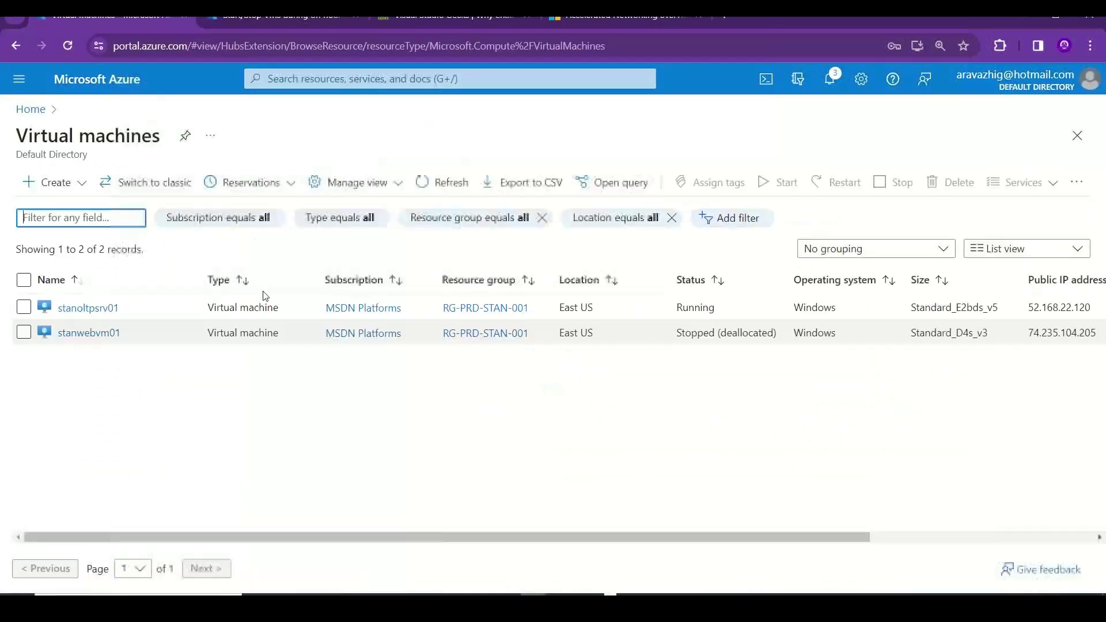
{"action": "left_click", "coordinate": [107, 310]}
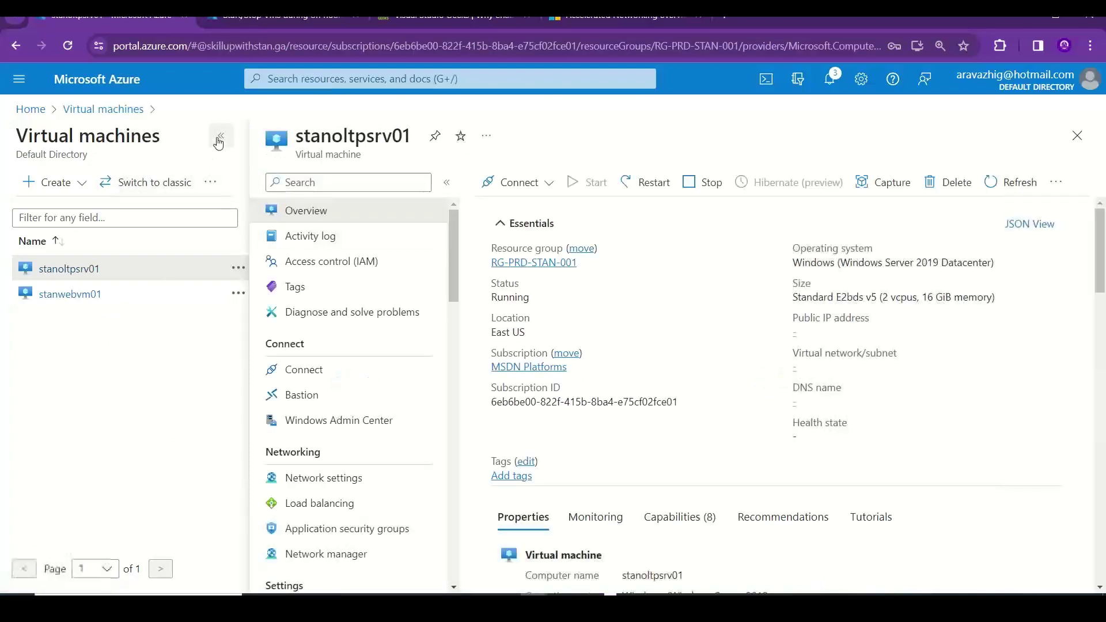
{"action": "left_click", "coordinate": [220, 137]}
{"action": "left_click", "coordinate": [126, 478]}
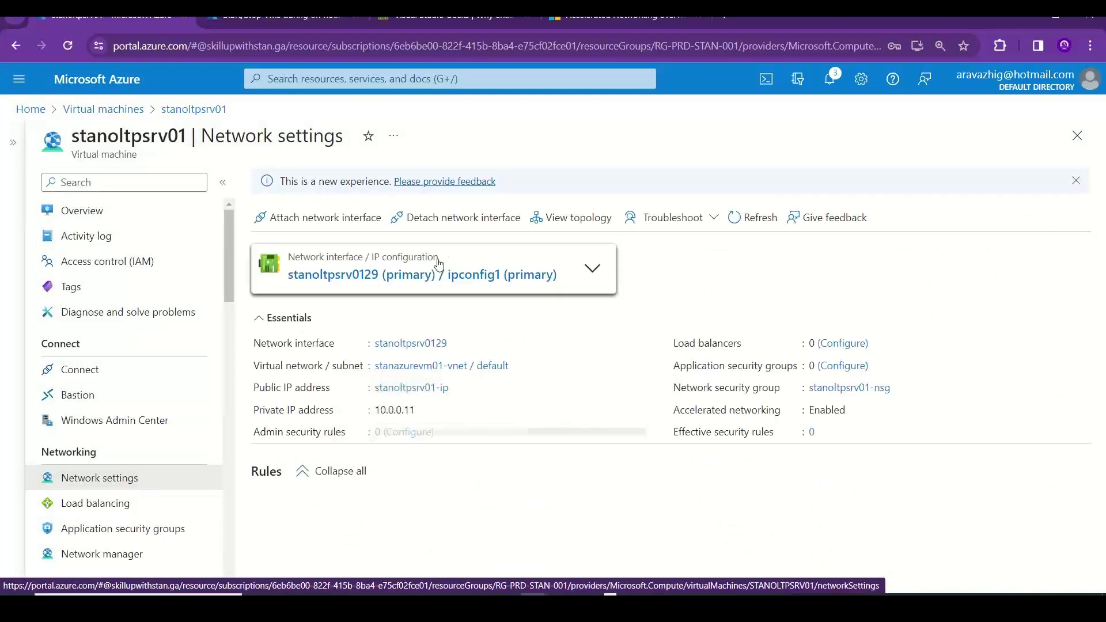
{"action": "left_click_drag", "start_coordinate": [1101, 287], "coordinate": [1104, 446]}
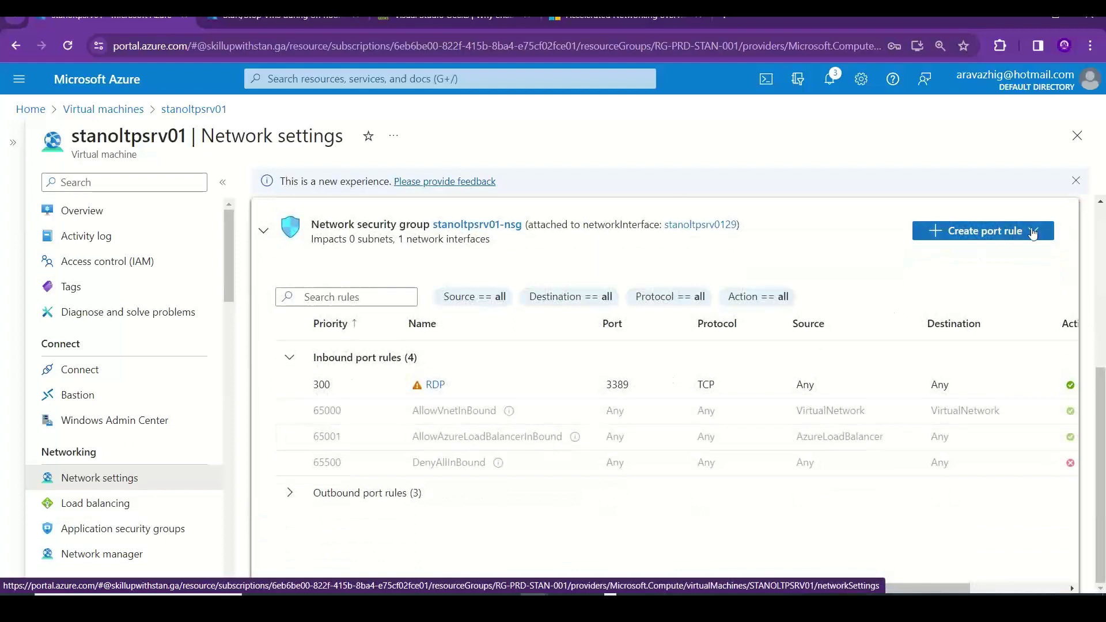
{"action": "left_click", "coordinate": [1041, 233]}
{"action": "left_click", "coordinate": [960, 250]}
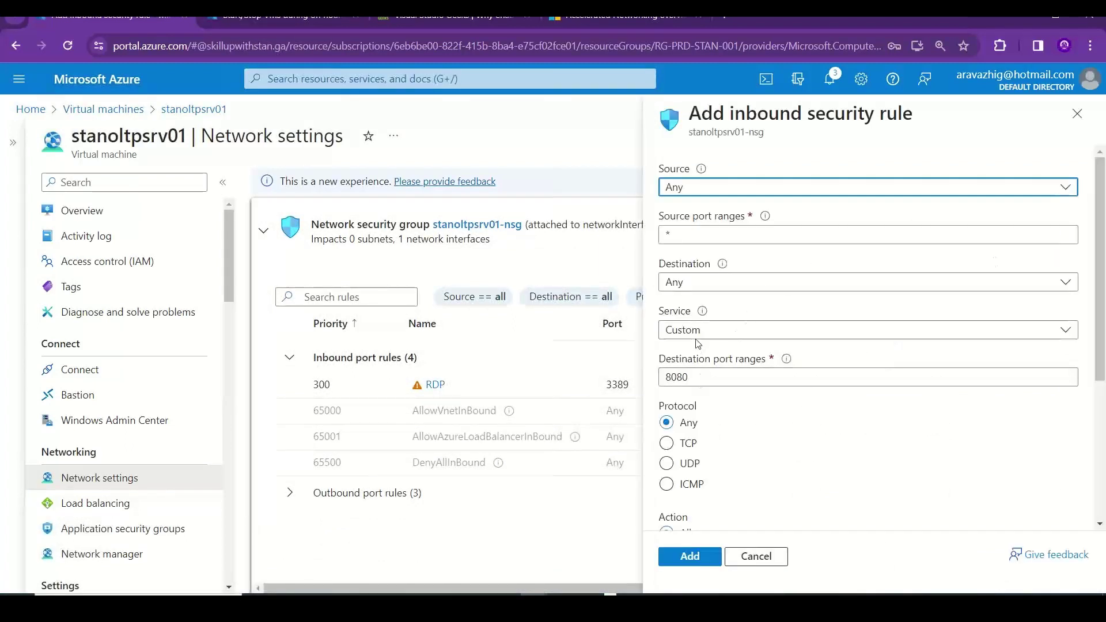
- Add inbound rule AllowAnyHTTPInbound allowing HTTP on port 80 at priority 310
{"action": "left_click", "coordinate": [697, 336]}
{"action": "left_click", "coordinate": [694, 356]}
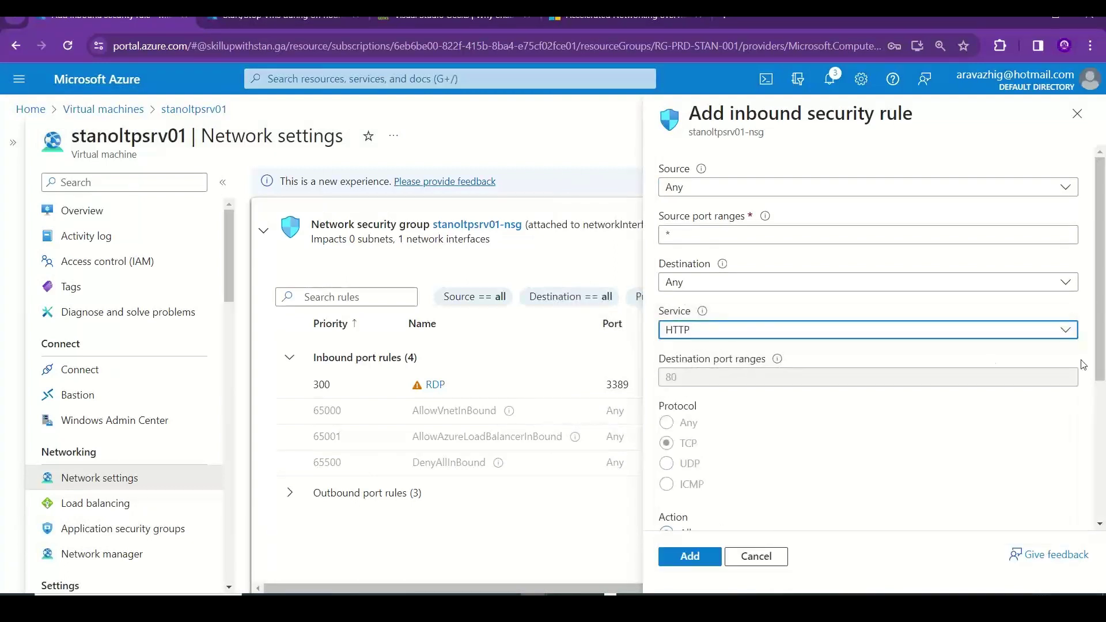
{"action": "left_click_drag", "start_coordinate": [1102, 297], "coordinate": [1102, 514]}
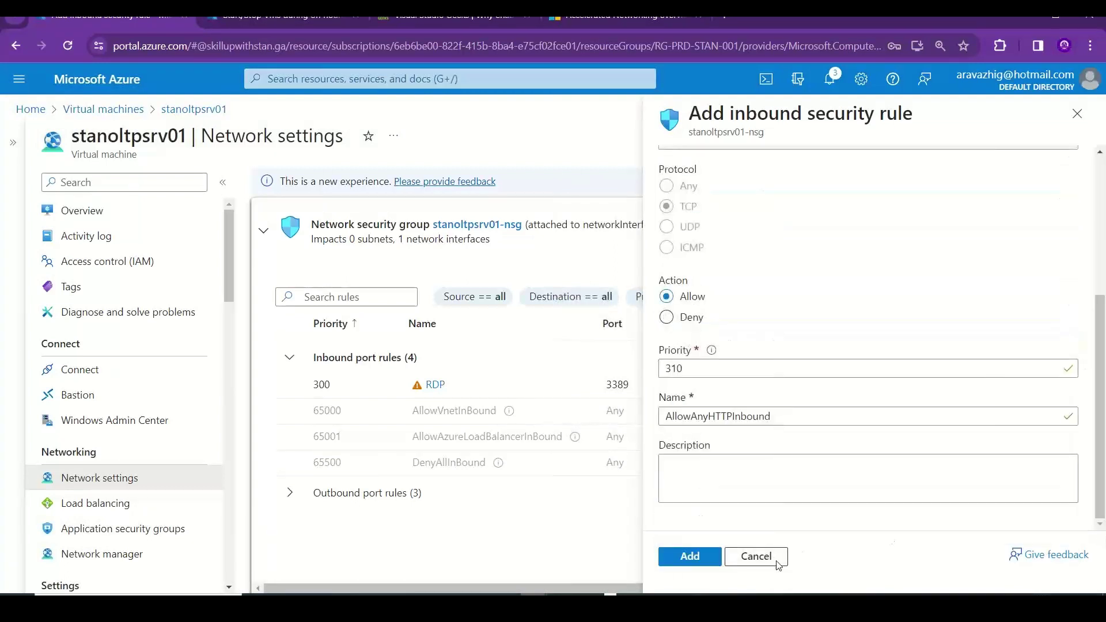
{"action": "left_click", "coordinate": [683, 557]}
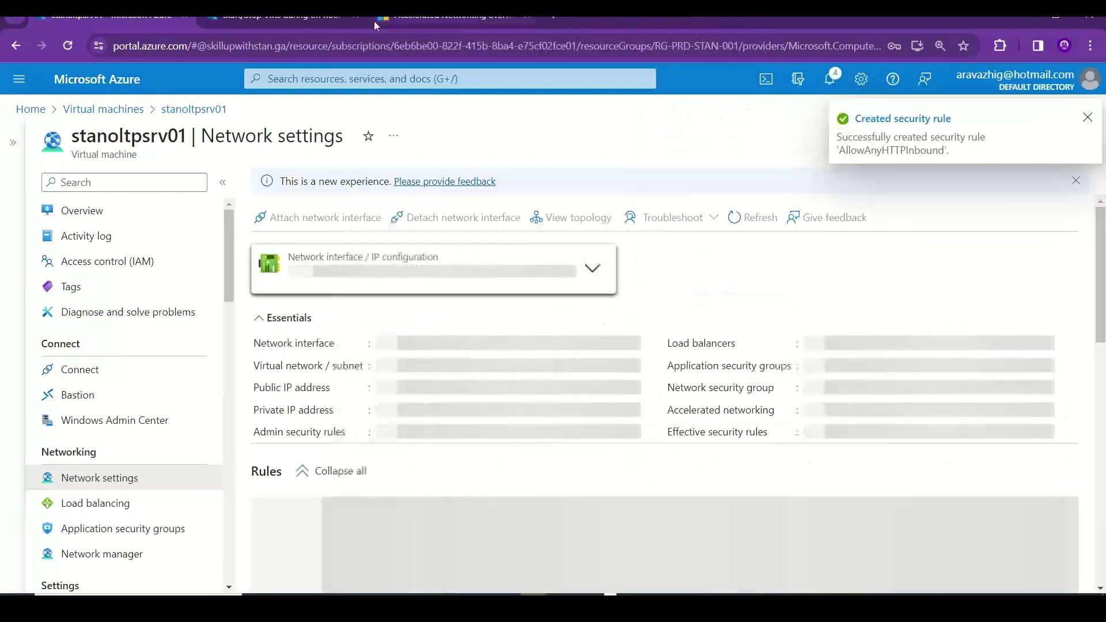
- Close leftover browser tabs, open the VM Overview, and switch to the AZURE_NOTES workbook
{"action": "left_click", "coordinate": [356, 16]}
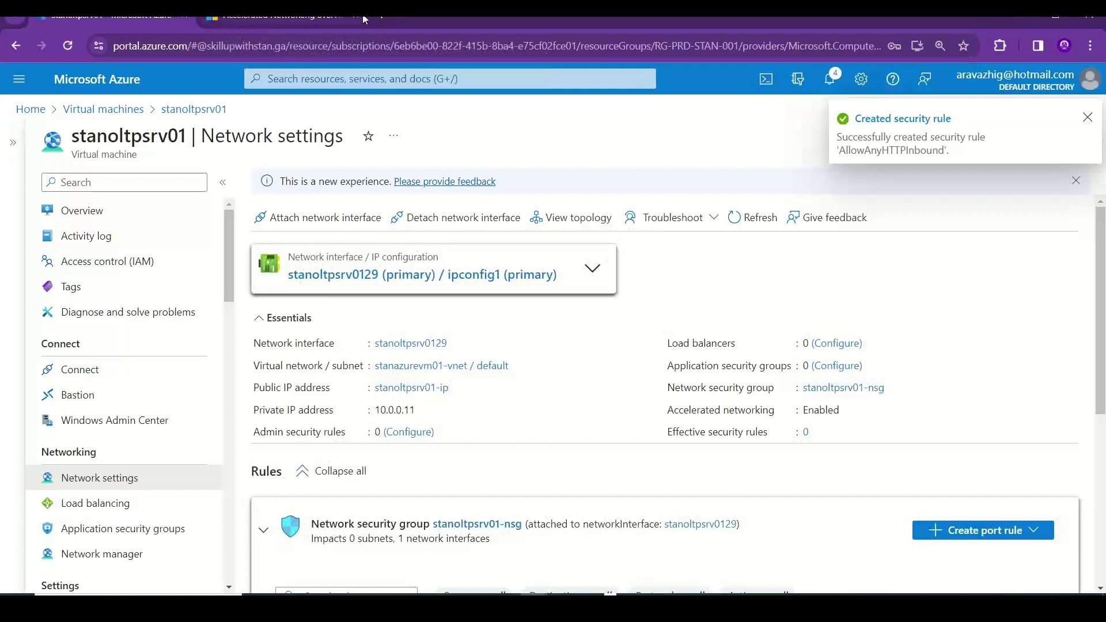
{"action": "left_click", "coordinate": [356, 17]}
{"action": "left_click", "coordinate": [153, 217]}
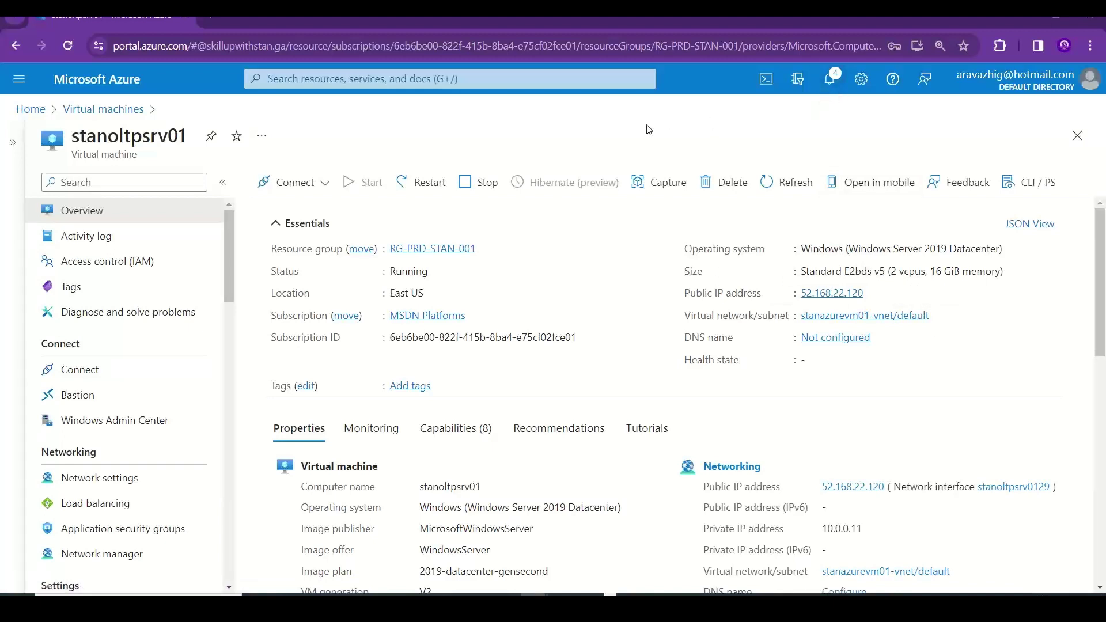
{"action": "key", "text": "alt+Tab"}
{"action": "key", "text": "alt+Tab"}
{"action": "key", "text": "alt+Tab"}
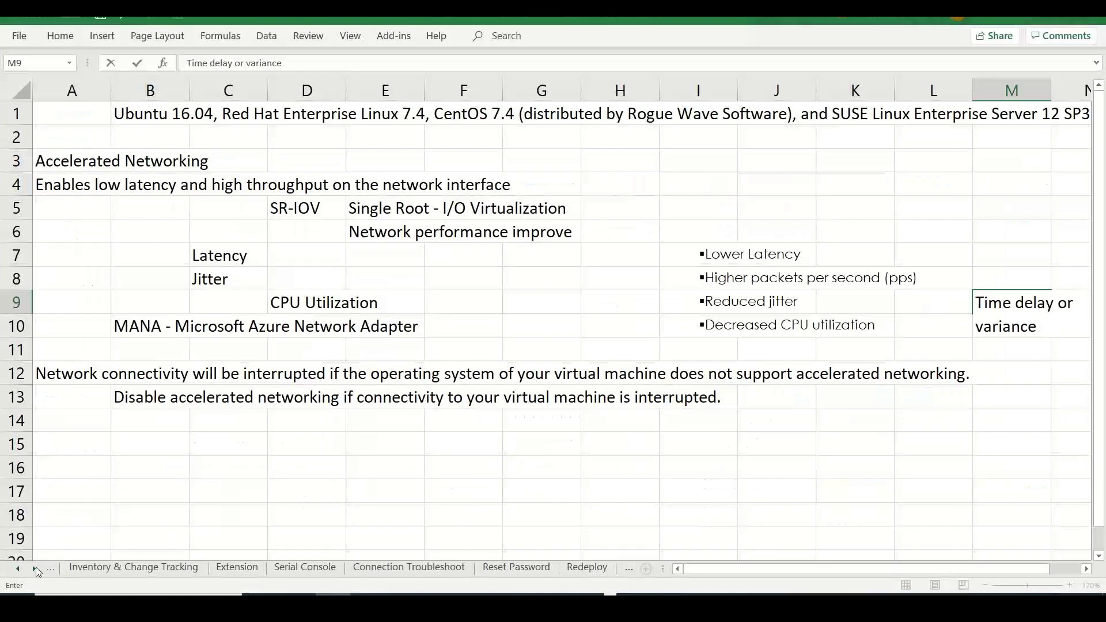
- Add a new worksheet named VM Image at the end of the workbook
{"action": "left_click", "coordinate": [34, 567]}
{"action": "left_click", "coordinate": [35, 567]}
{"action": "left_click", "coordinate": [34, 567]}
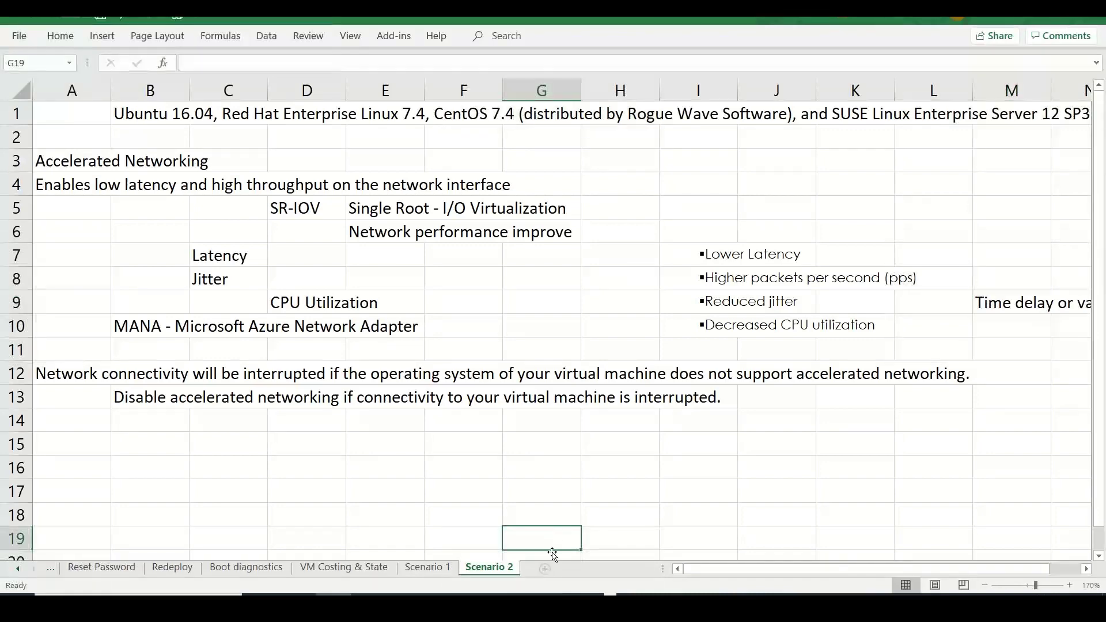
{"action": "left_click", "coordinate": [544, 568]}
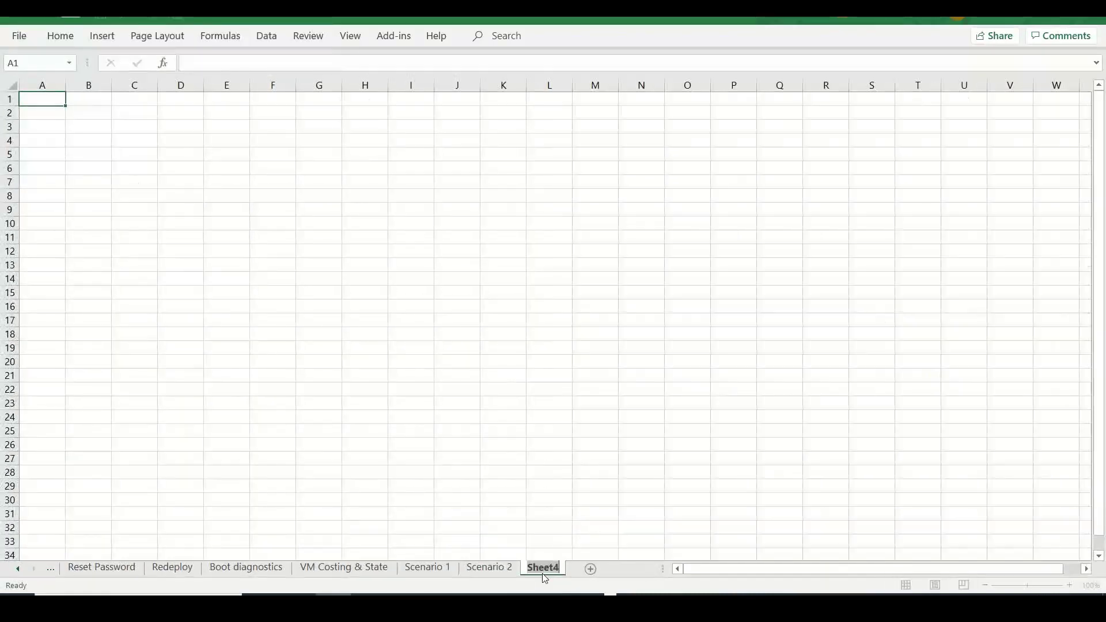
{"action": "double_click", "coordinate": [543, 568]}
{"action": "type", "text": "VM Image"}
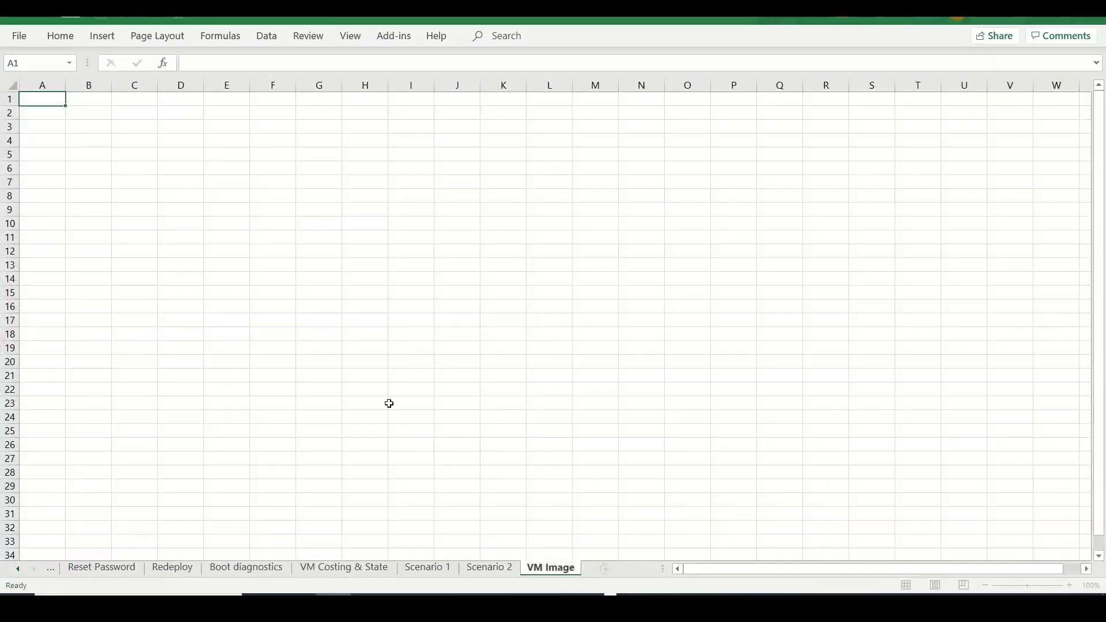
{"action": "left_click", "coordinate": [349, 351]}
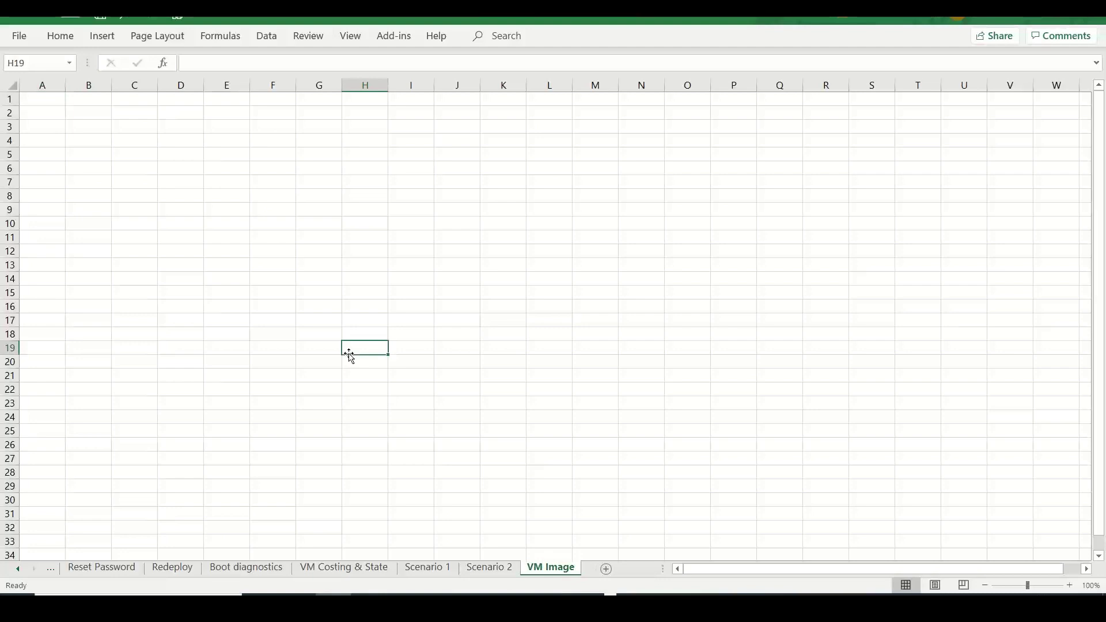
- Zoom to 170%, enter 'VM Image' in A1 and 'Tools, Configuration, apps, disk layout...' in B1
{"action": "left_click", "coordinate": [478, 353]}
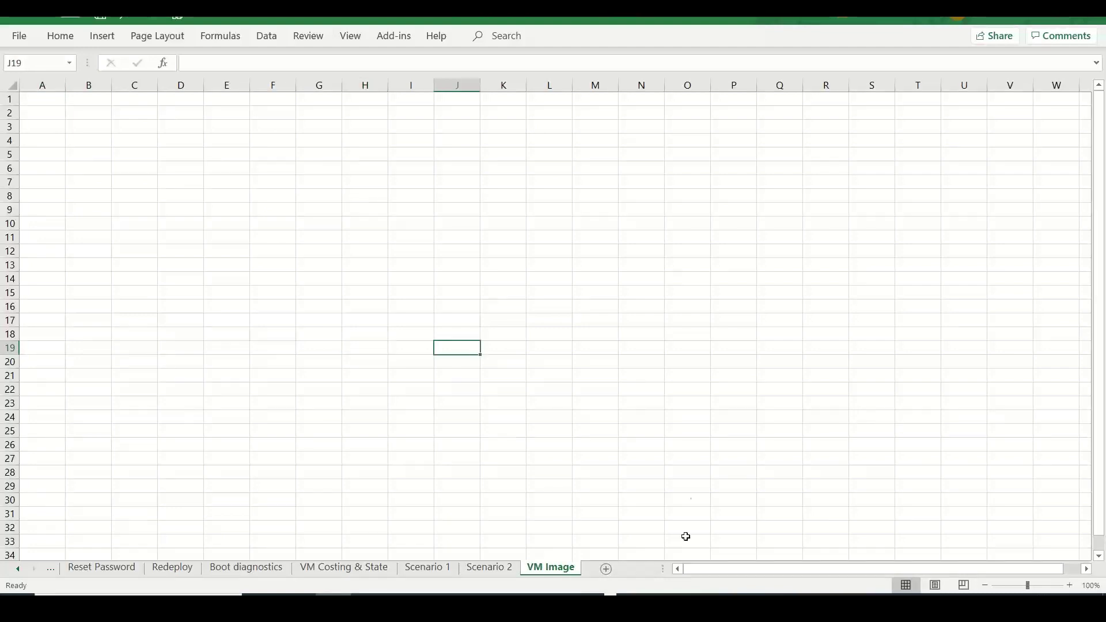
{"action": "left_click", "coordinate": [673, 582]}
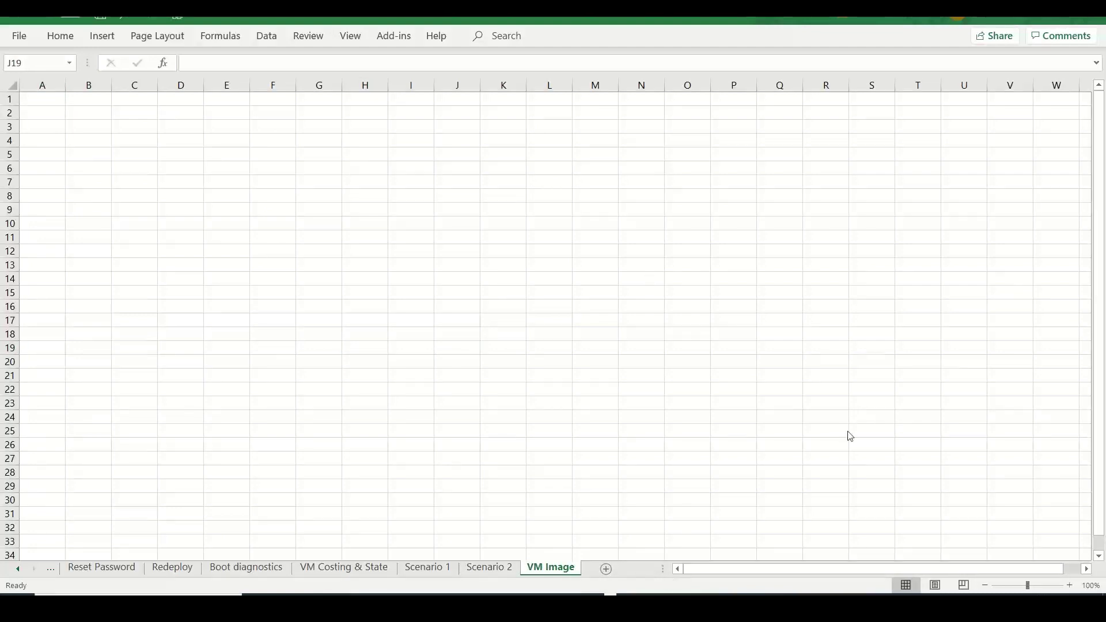
{"action": "left_click", "coordinate": [1071, 586]}
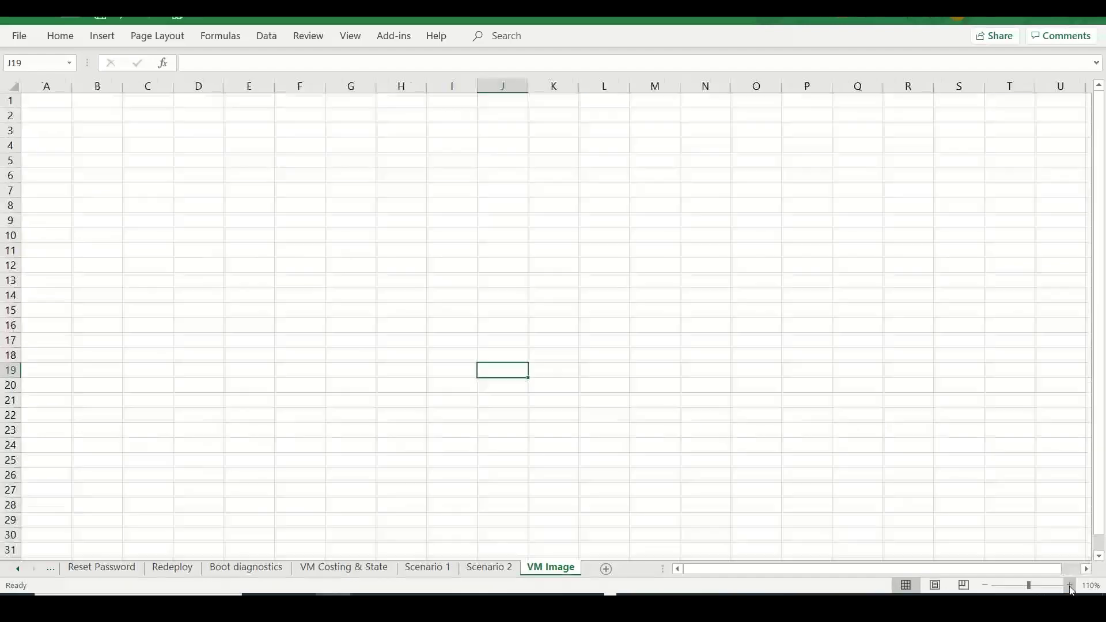
{"action": "left_click", "coordinate": [1071, 586]}
{"action": "left_click", "coordinate": [1071, 586]}
{"action": "left_click", "coordinate": [1071, 586]}
{"action": "left_click", "coordinate": [1071, 586]}
{"action": "left_click", "coordinate": [1071, 586]}
{"action": "left_click", "coordinate": [1071, 586]}
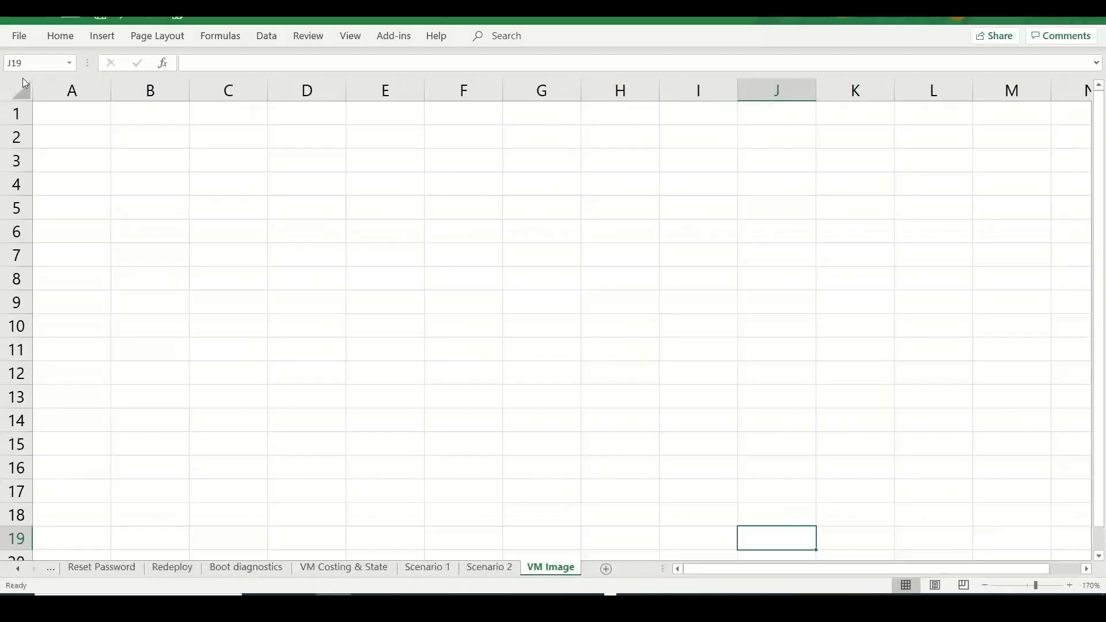
{"action": "left_click", "coordinate": [65, 113]}
{"action": "type", "text": "VM"}
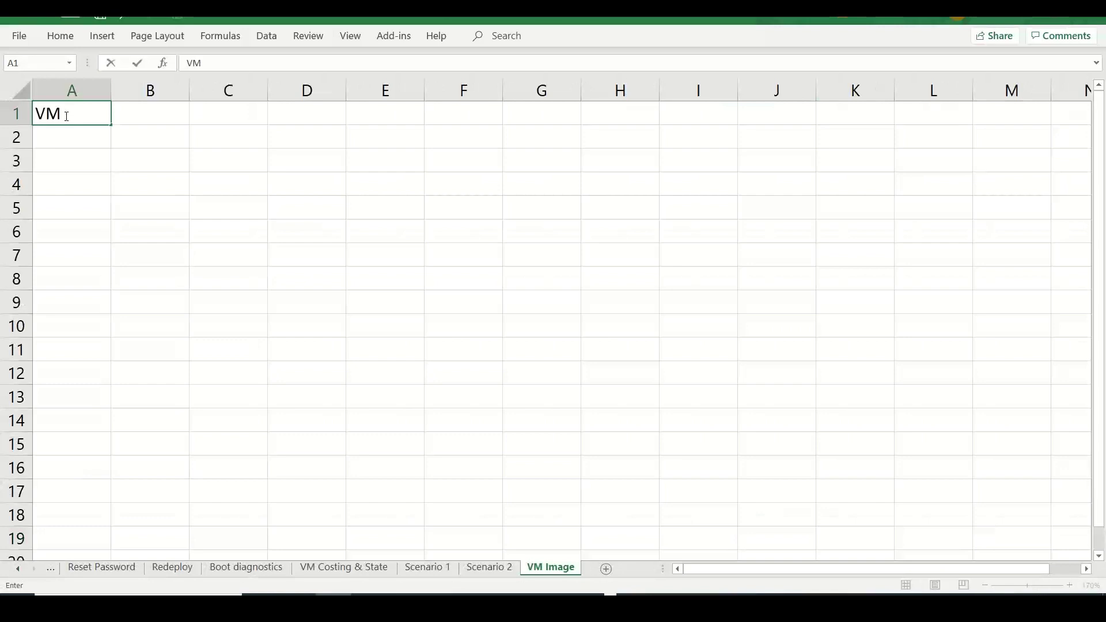
{"action": "type", "text": " Image"}
{"action": "key", "text": "Tab"}
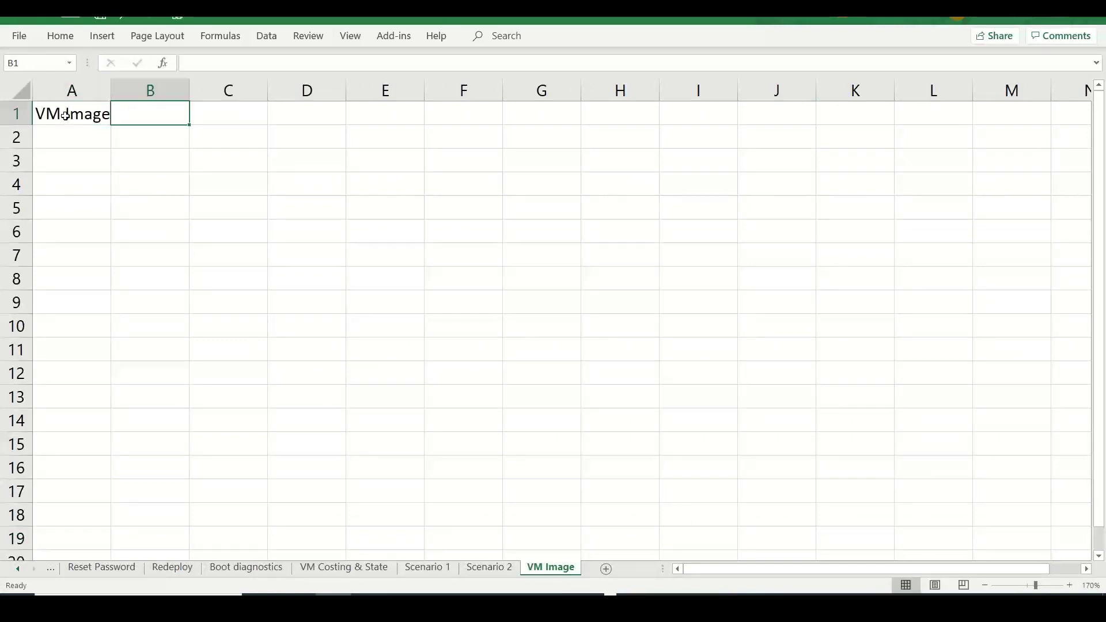
{"action": "type", "text": "Tools, Confi"}
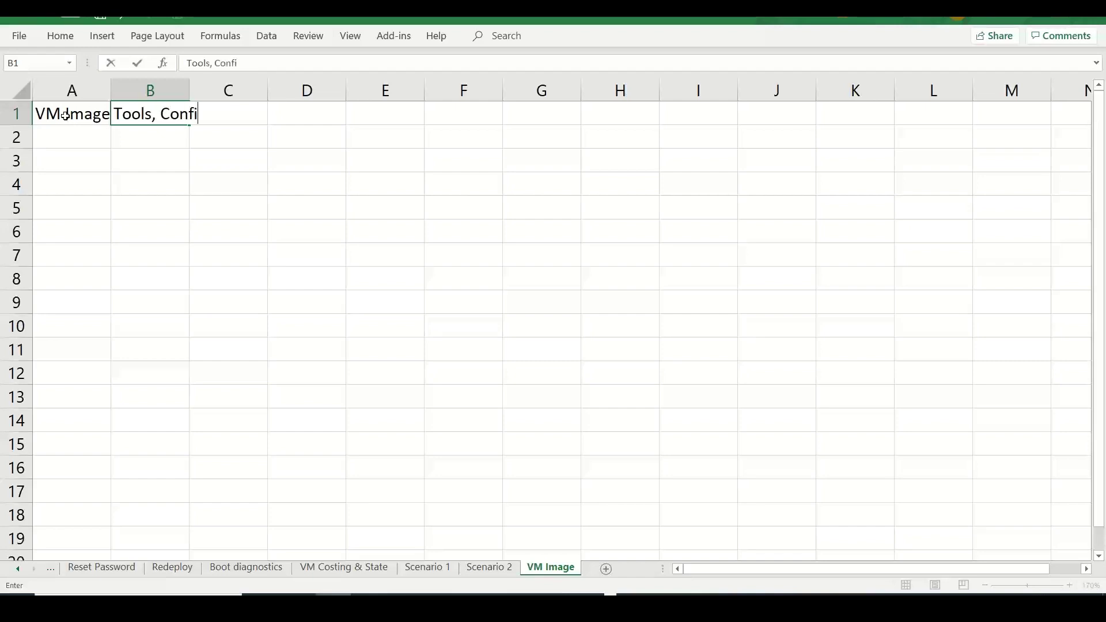
{"action": "type", "text": "guration, apps"}
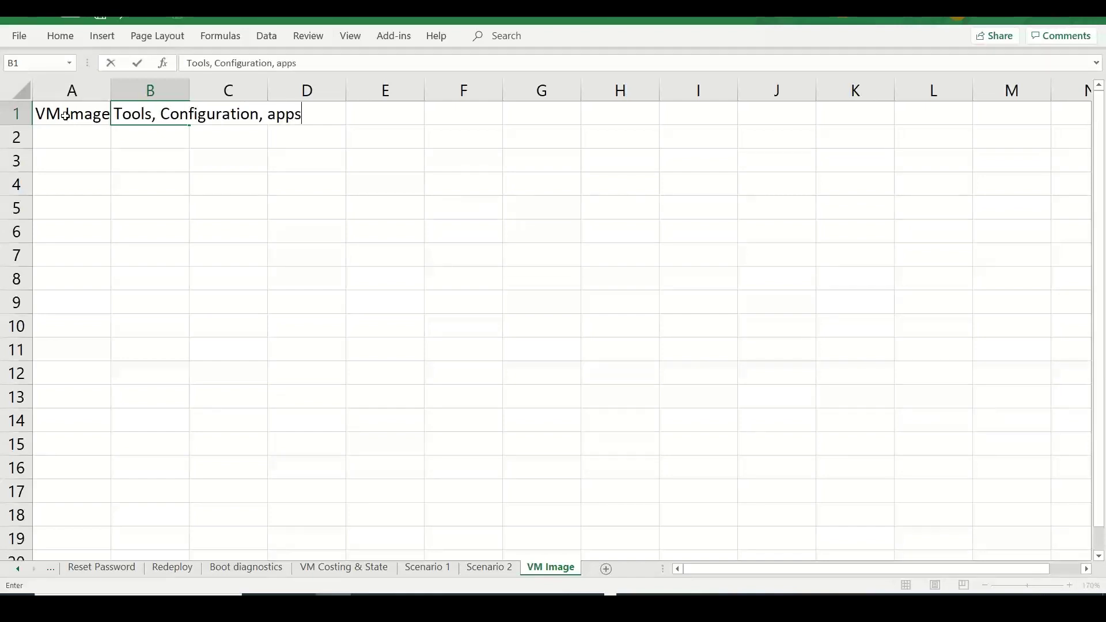
{"action": "type", "text": ", disk layout..."}
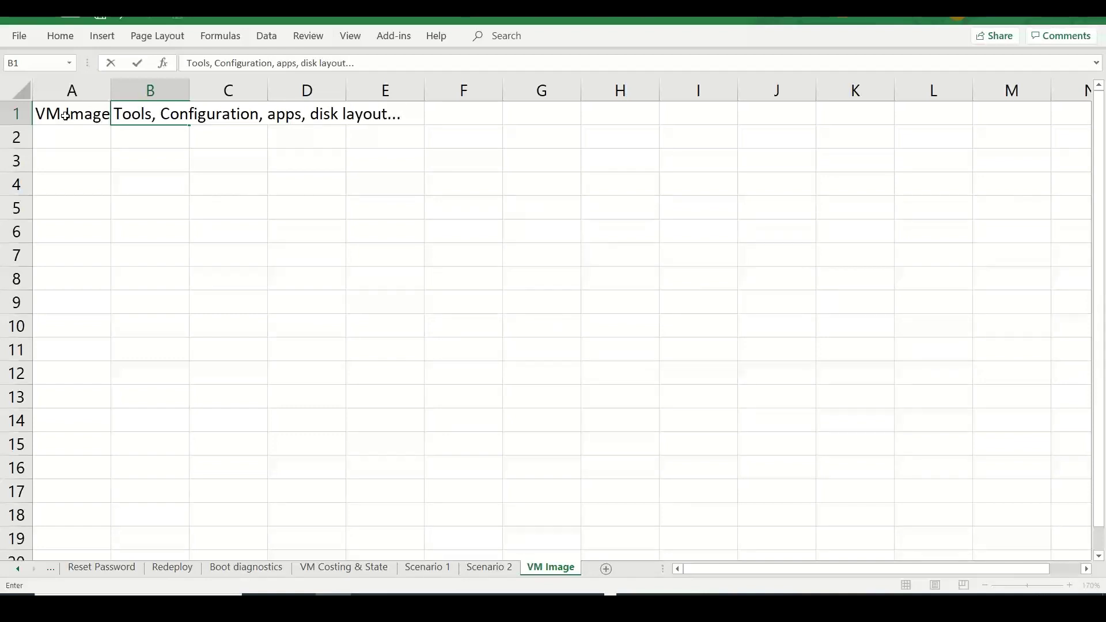
{"action": "type", "text": "OS - Policies, registry"}
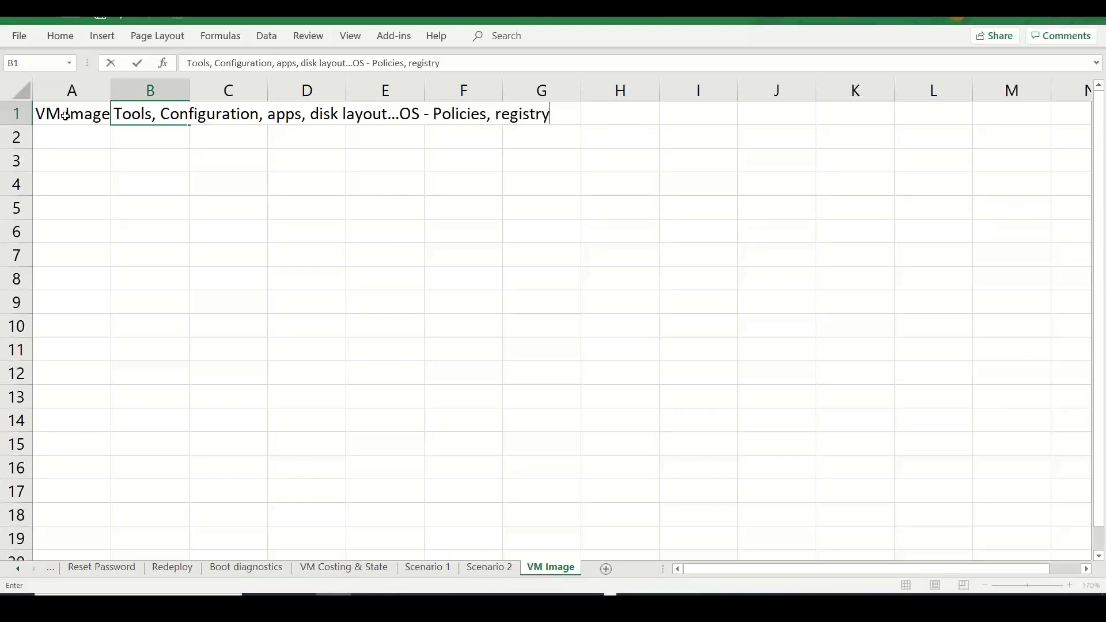
{"action": "type", "text": " settings.."}
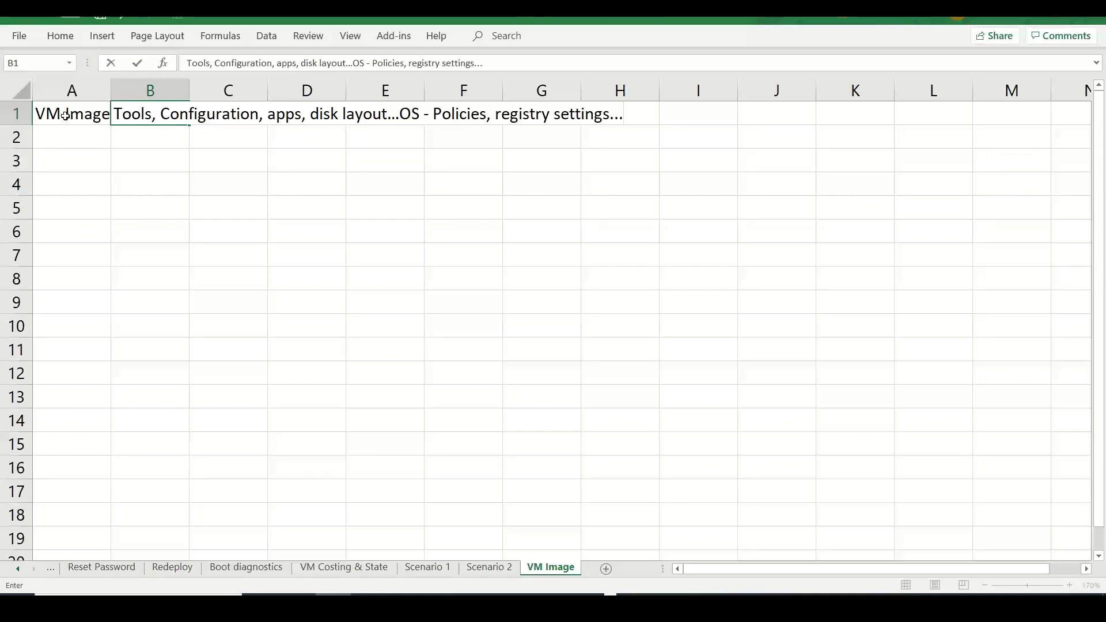
{"action": "left_click", "coordinate": [102, 138]}
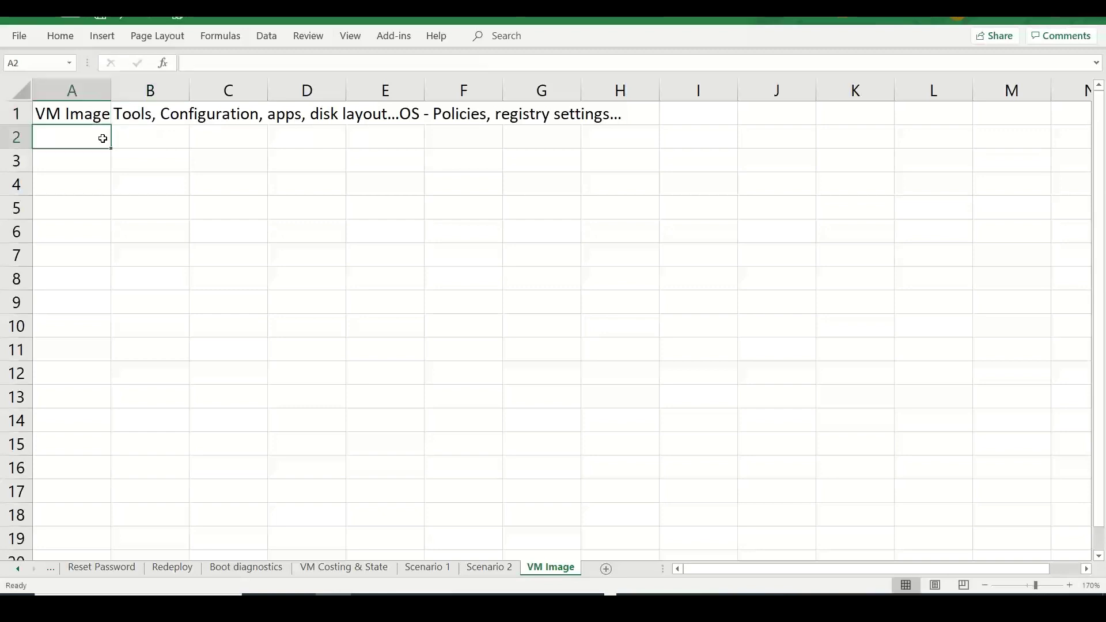
- Enter Baseline in A2 and Template in B2
{"action": "type", "text": "Basle"}
{"action": "key", "text": "BackSpace"}
{"action": "key", "text": "BackSpace"}
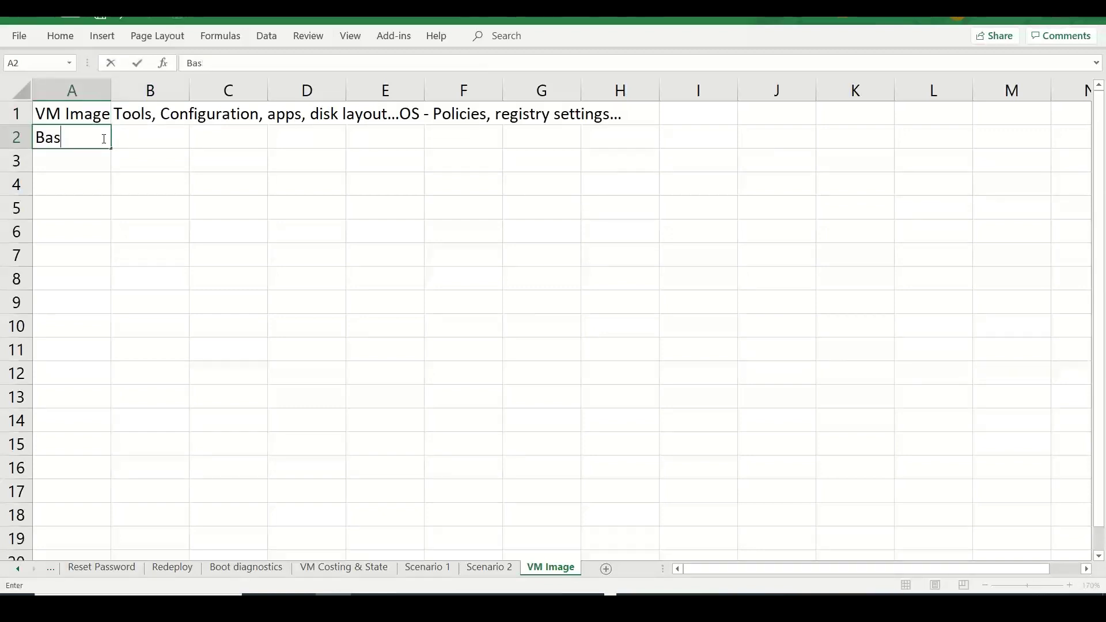
{"action": "type", "text": "eline"}
{"action": "key", "text": "Tab"}
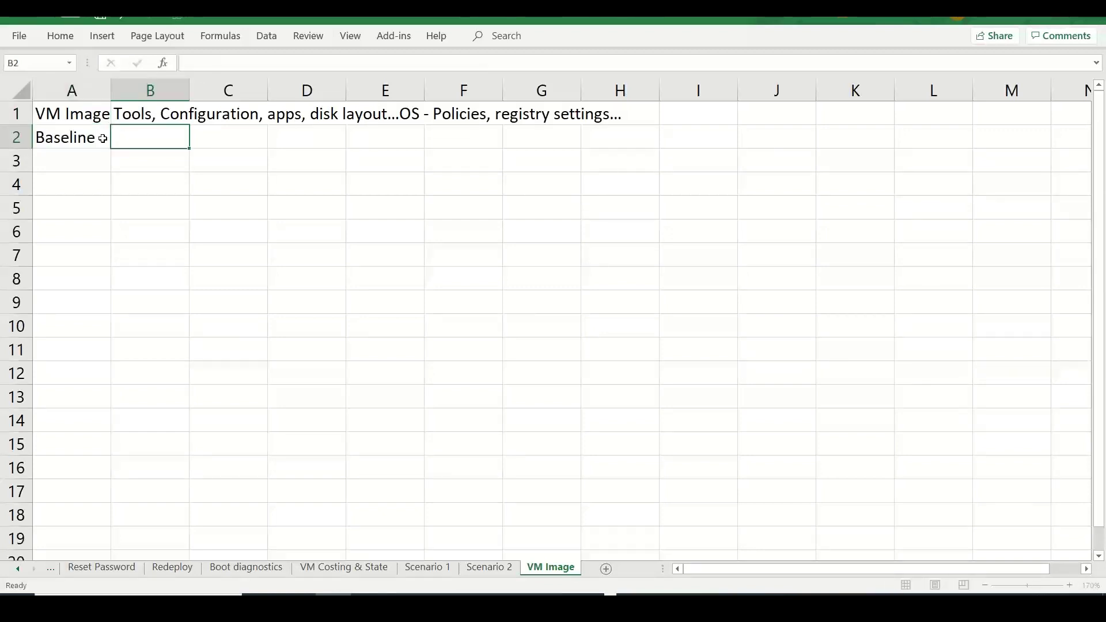
{"action": "type", "text": "Template"}
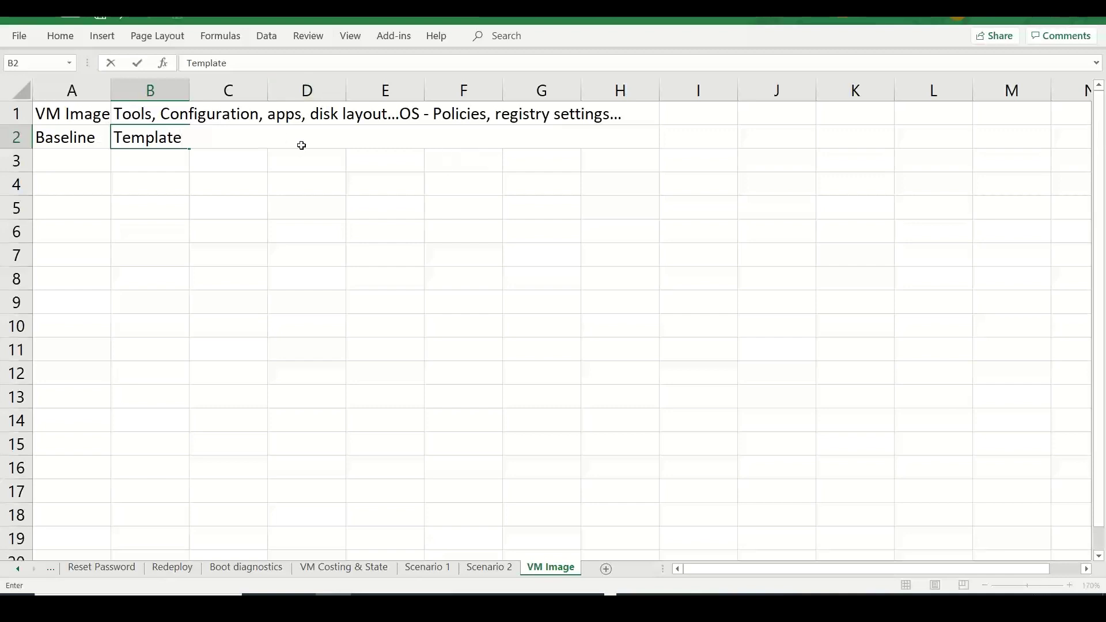
{"action": "left_click", "coordinate": [299, 173]}
- Enter Golden Image in C3 and Master Image in E3
{"action": "left_click", "coordinate": [195, 156]}
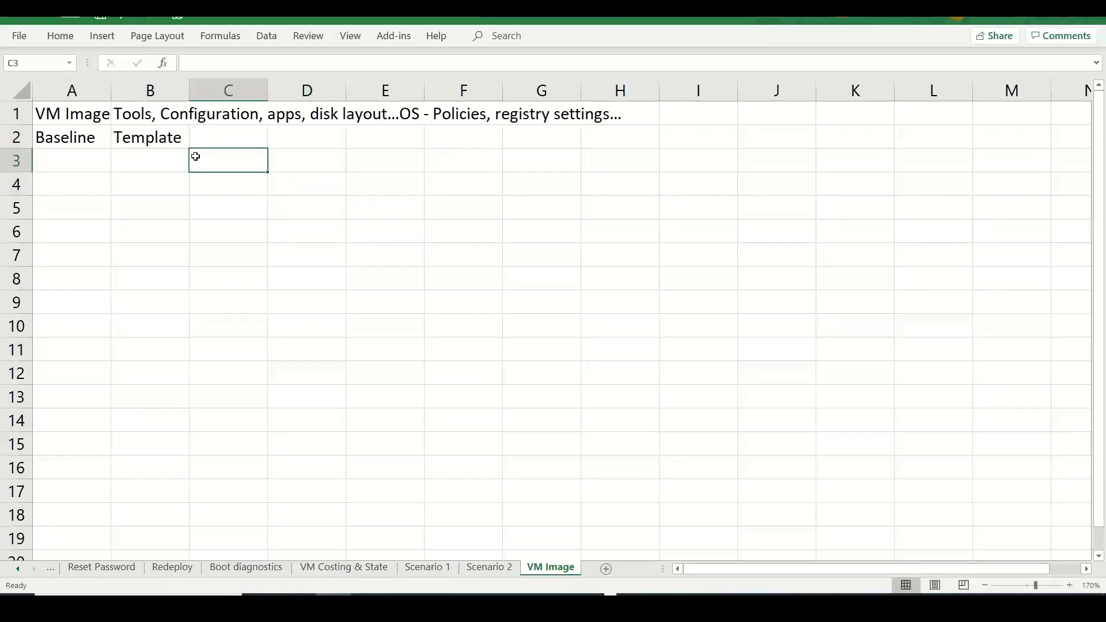
{"action": "type", "text": "Golden"}
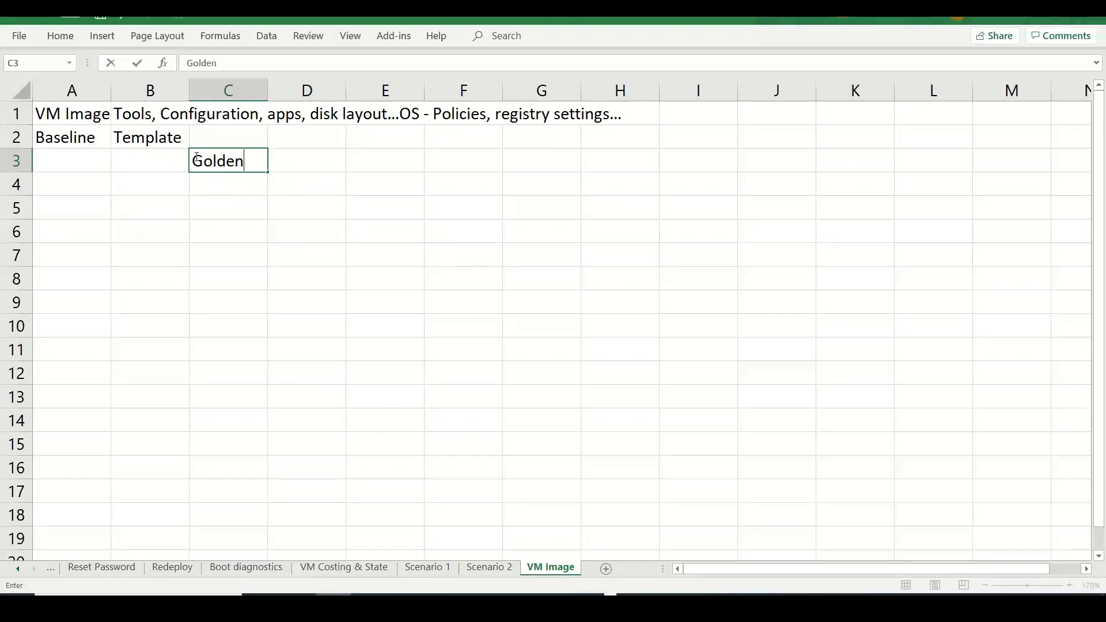
{"action": "type", "text": " Image"}
{"action": "key", "text": "Tab"}
{"action": "key", "text": "Tab"}
{"action": "type", "text": "M"}
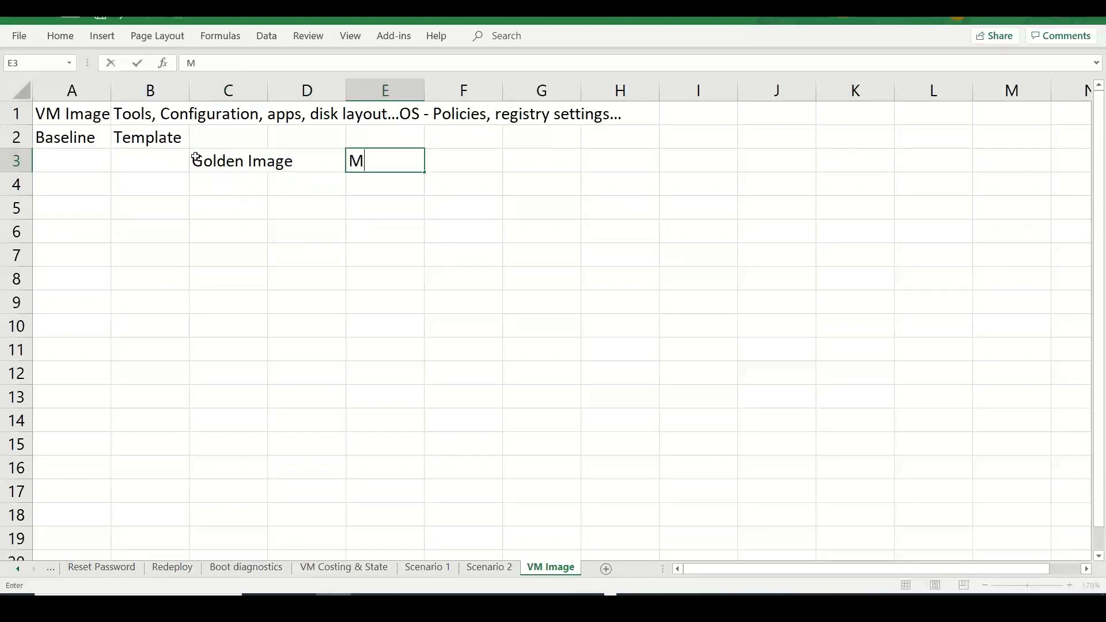
{"action": "type", "text": "aster Image"}
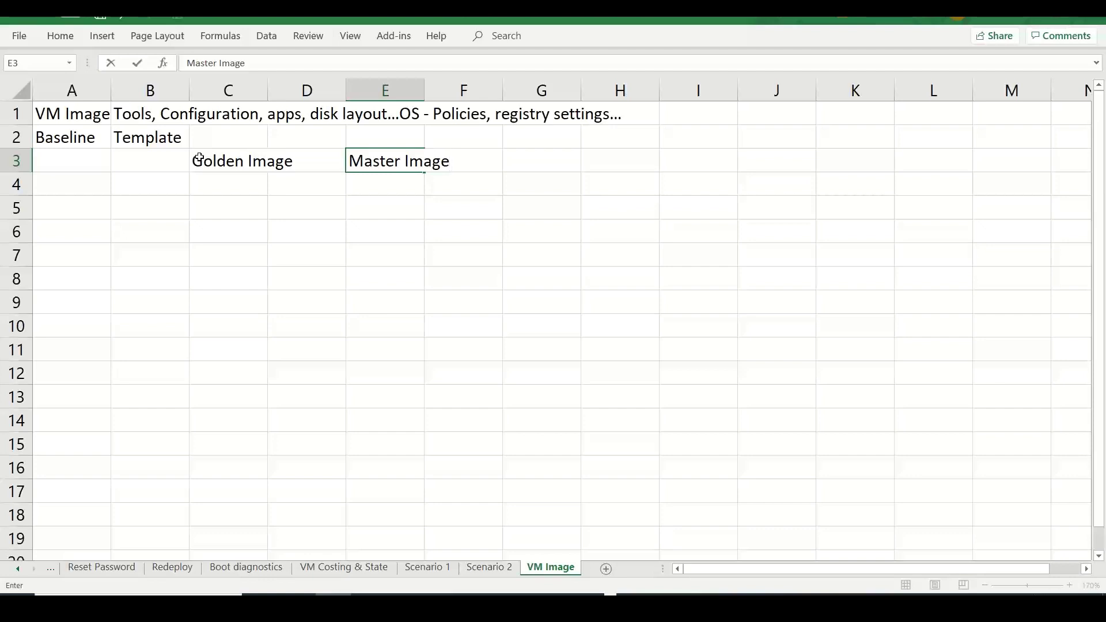
{"action": "left_click", "coordinate": [195, 164]}
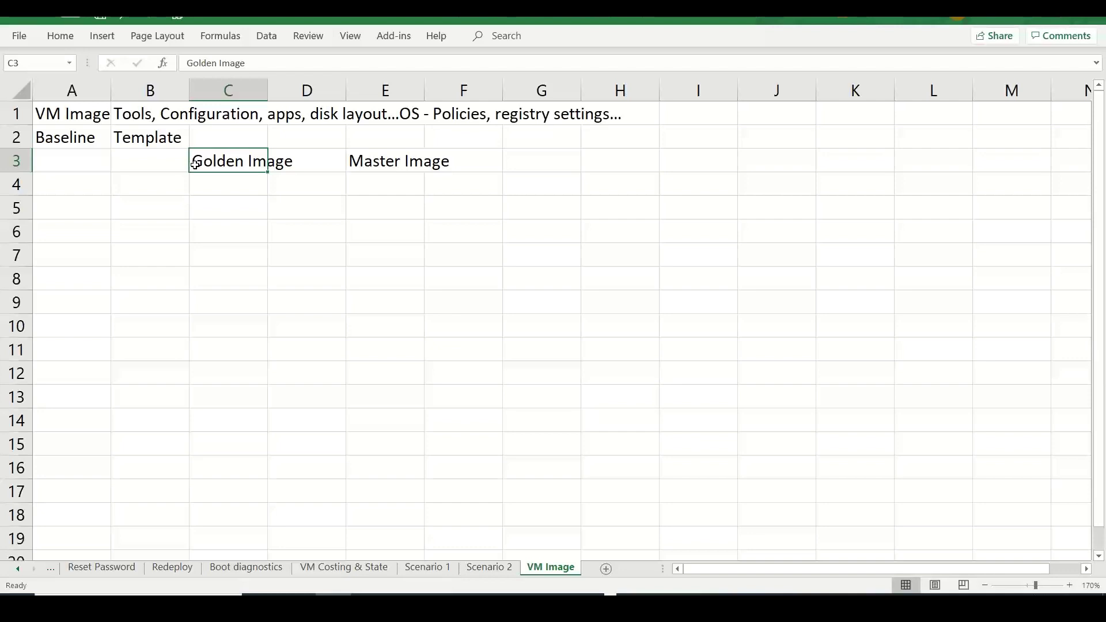
- Enter Mass deployment in B5 and simultaneous deployment in E5
{"action": "left_click", "coordinate": [153, 206]}
{"action": "type", "text": "Mas"}
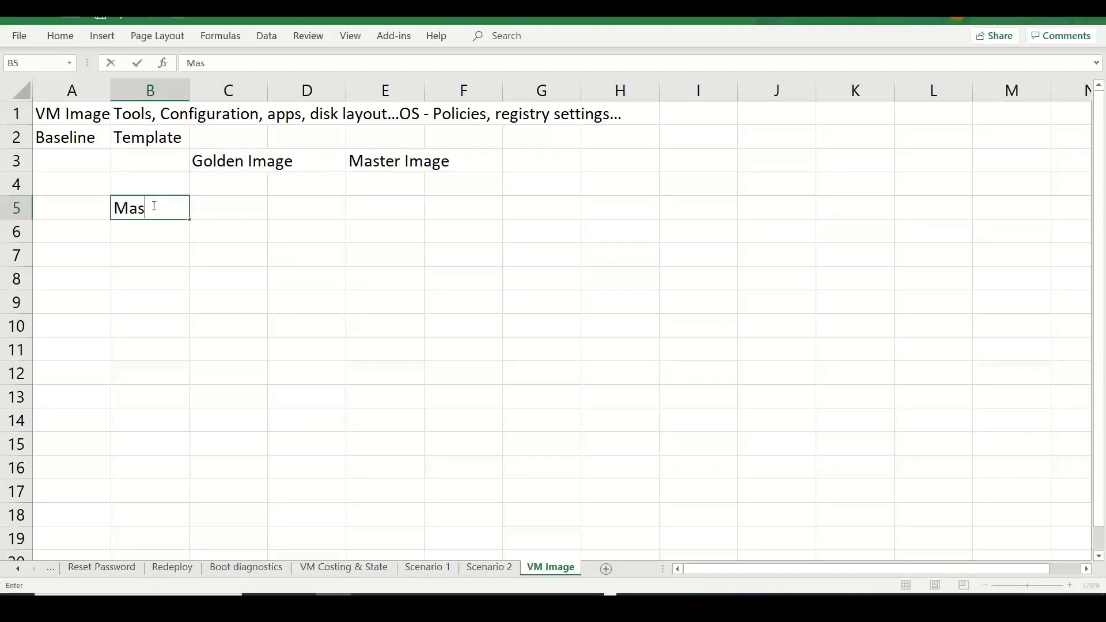
{"action": "type", "text": "s deployment"}
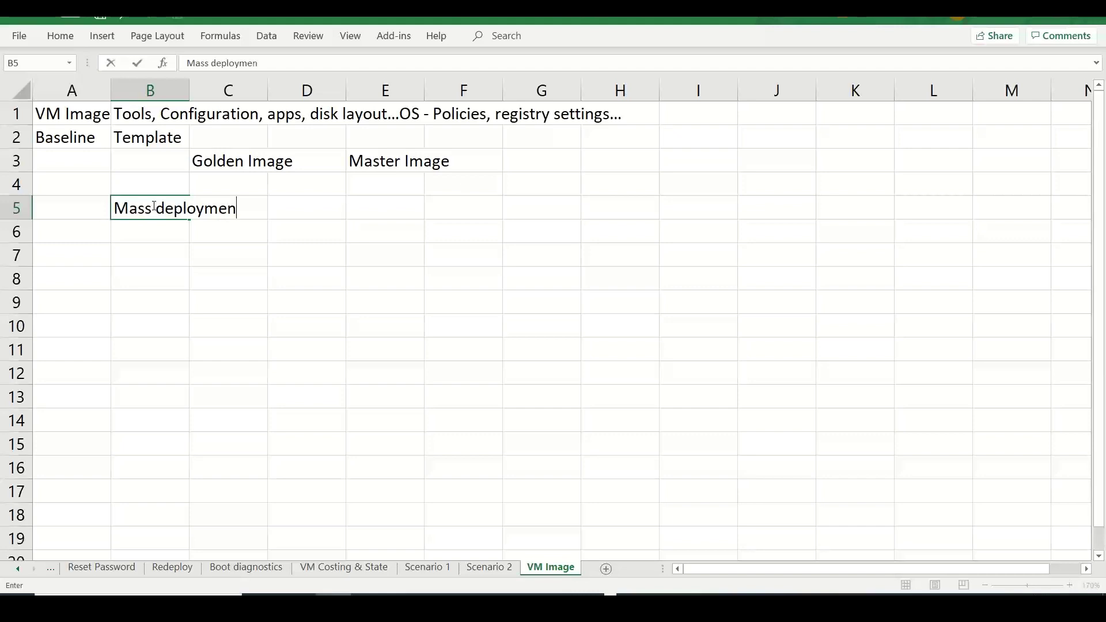
{"action": "key", "text": "Tab"}
{"action": "key", "text": "Tab"}
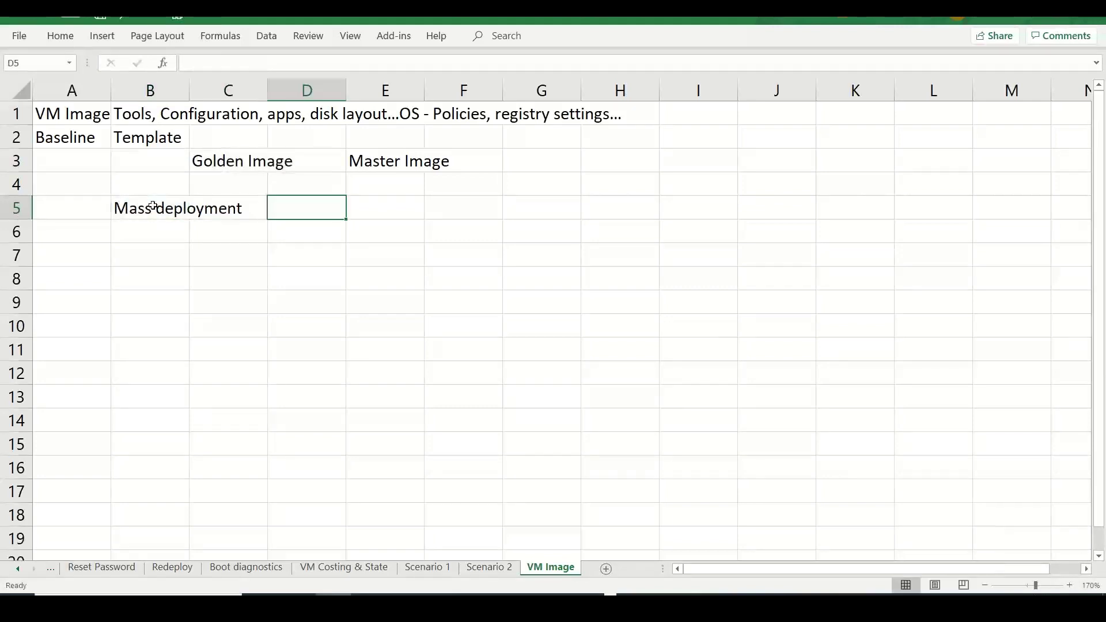
{"action": "key", "text": "Tab"}
{"action": "type", "text": "simu"}
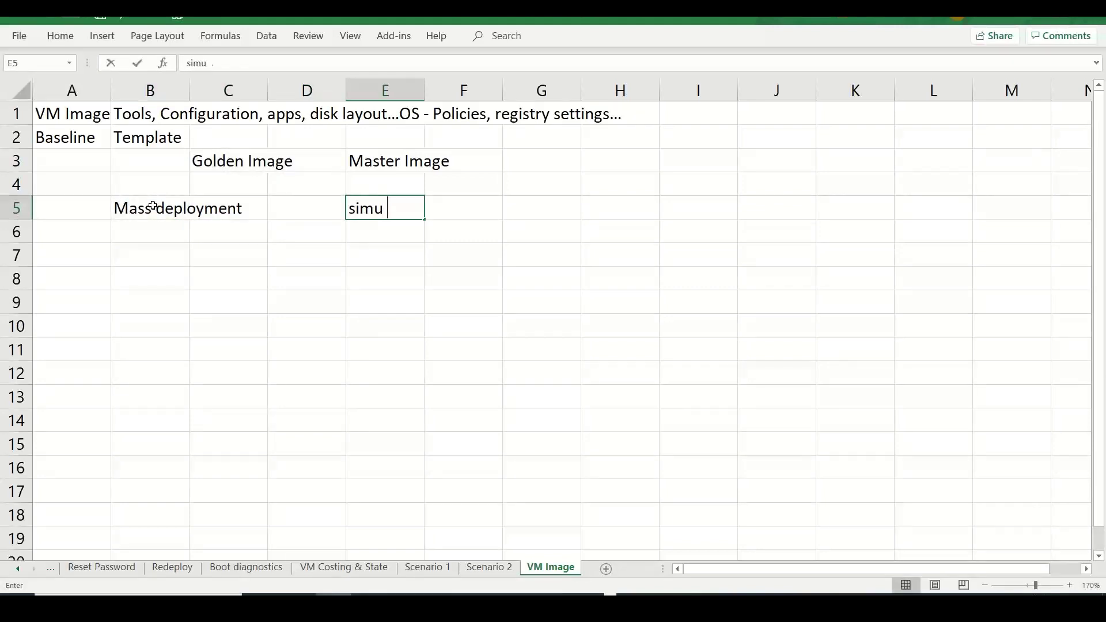
{"action": "type", "text": "late"}
{"action": "key", "text": "BackSpace"}
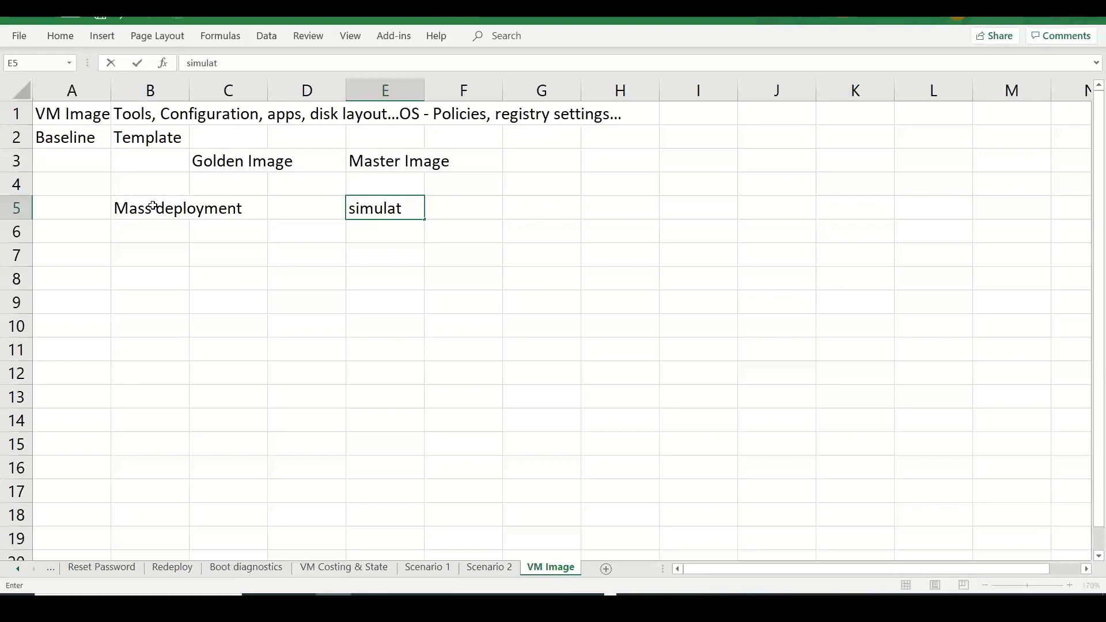
{"action": "key", "text": "BackSpace"}
{"action": "type", "text": "taneous"}
{"action": "key", "text": "BackSpace"}
{"action": "key", "text": "BackSpace"}
{"action": "key", "text": "BackSpace"}
{"action": "key", "text": "BackSpace"}
{"action": "key", "text": "BackSpace"}
{"action": "key", "text": "BackSpace"}
{"action": "key", "text": "BackSpace"}
{"action": "key", "text": "BackSpace"}
{"action": "type", "text": "taneous "}
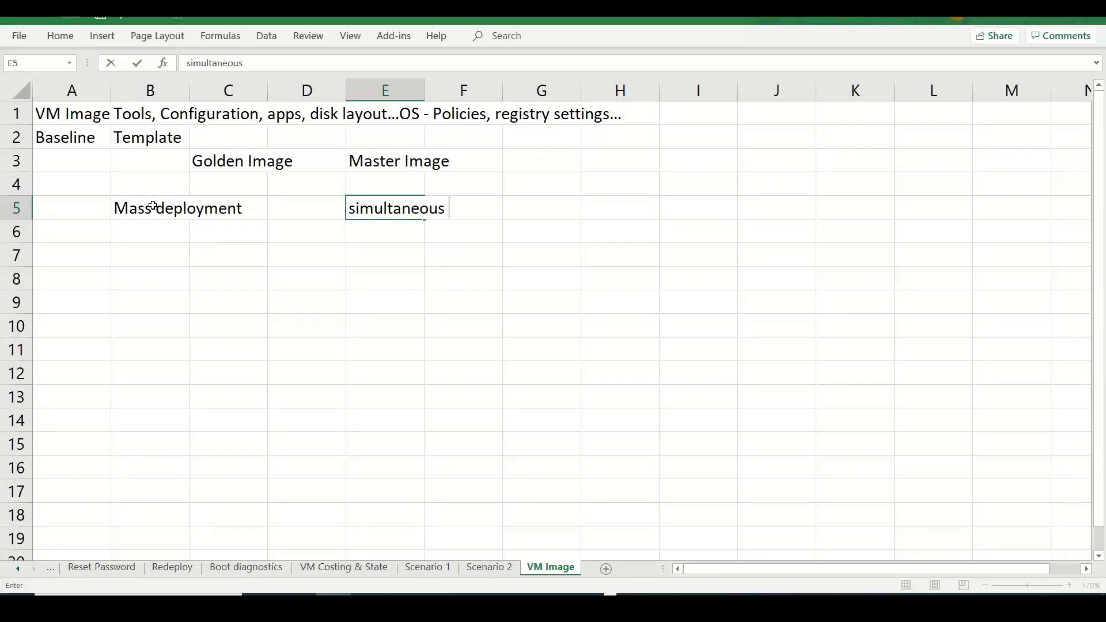
{"action": "type", "text": "deployment"}
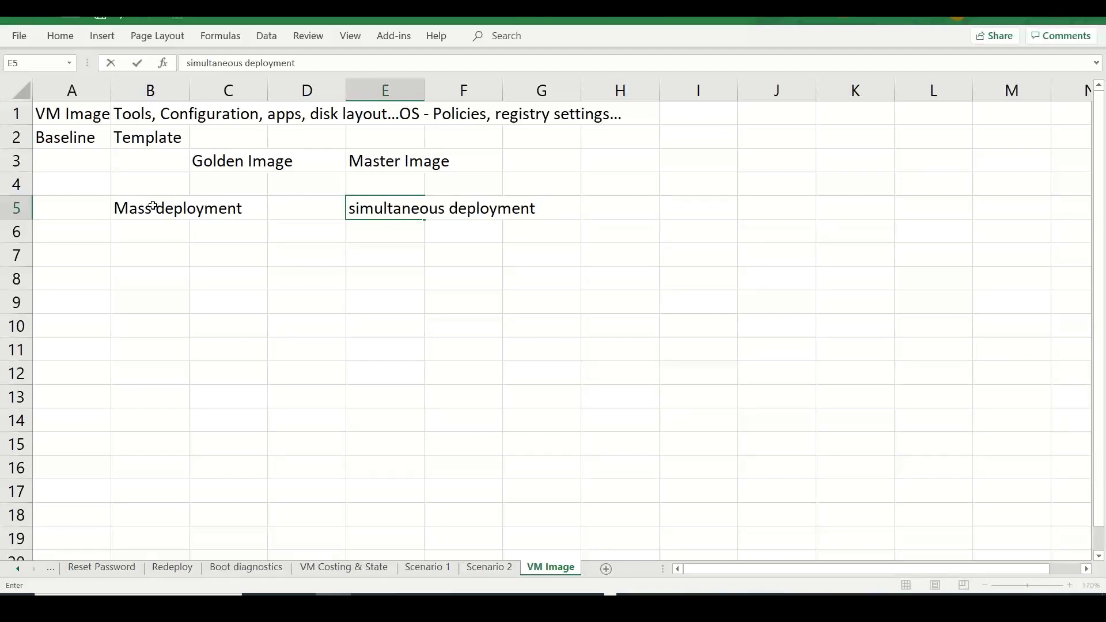
- Enter Specialization in A8 and Generalization in G8, then select cell L4
{"action": "left_click", "coordinate": [57, 271]}
{"action": "type", "text": "Specialization"}
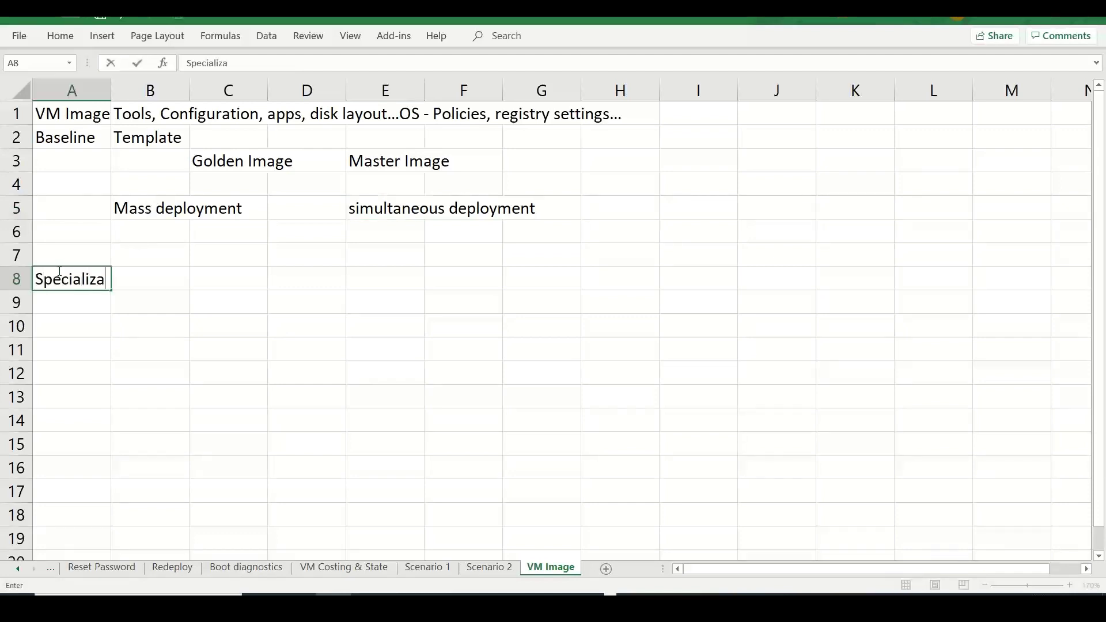
{"action": "key", "text": "Tab"}
{"action": "key", "text": "Tab"}
{"action": "key", "text": "Tab"}
{"action": "key", "text": "Tab"}
{"action": "key", "text": "Tab"}
{"action": "key", "text": "Tab"}
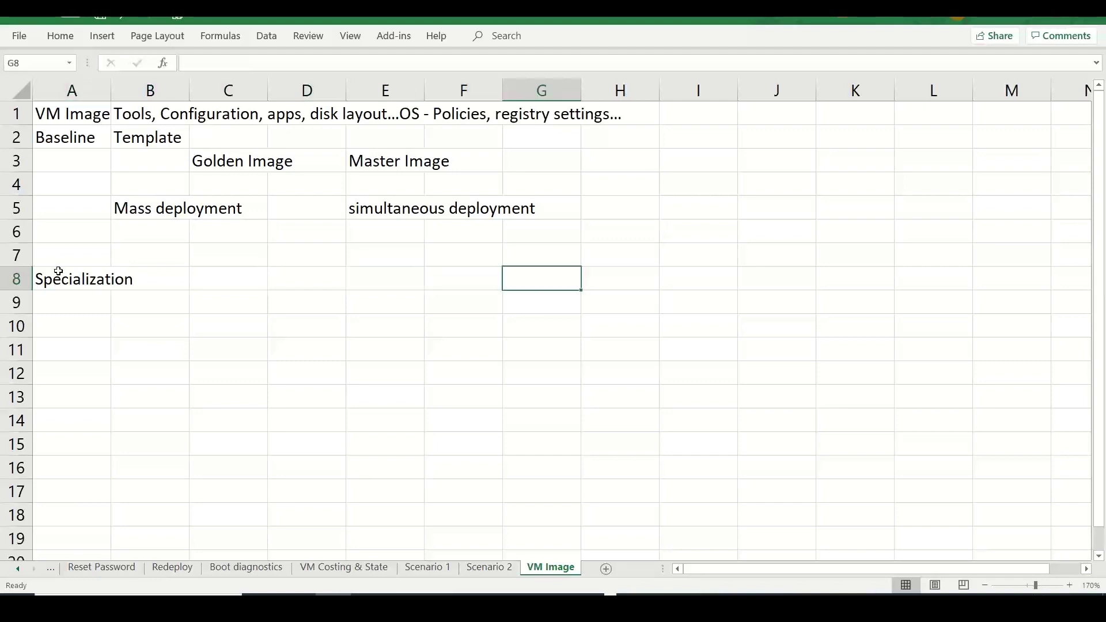
{"action": "type", "text": "Genera"}
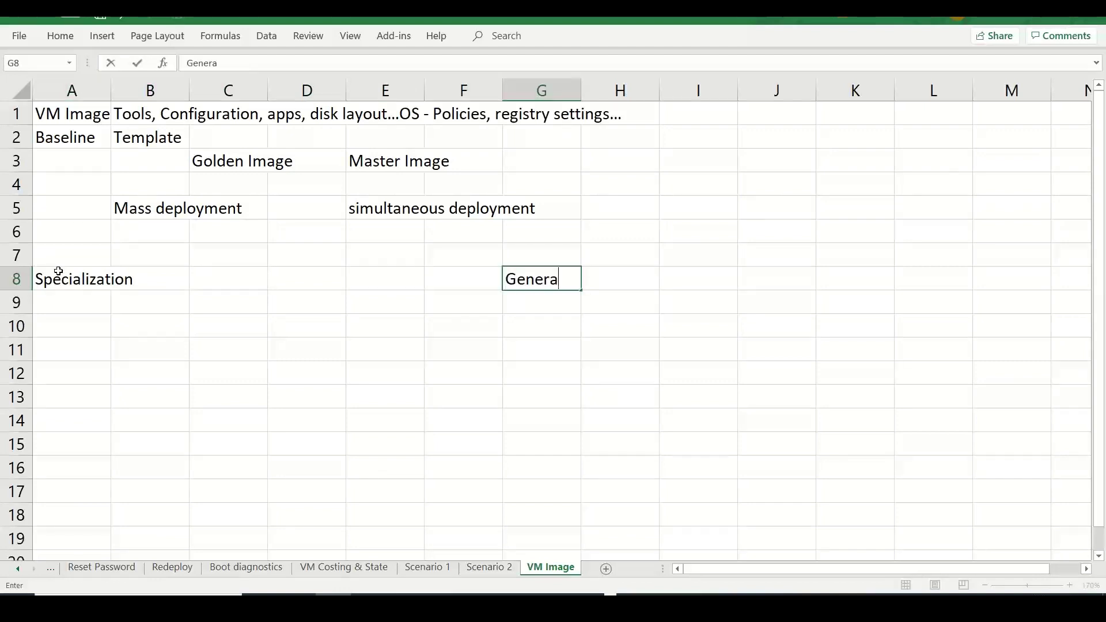
{"action": "type", "text": "lization"}
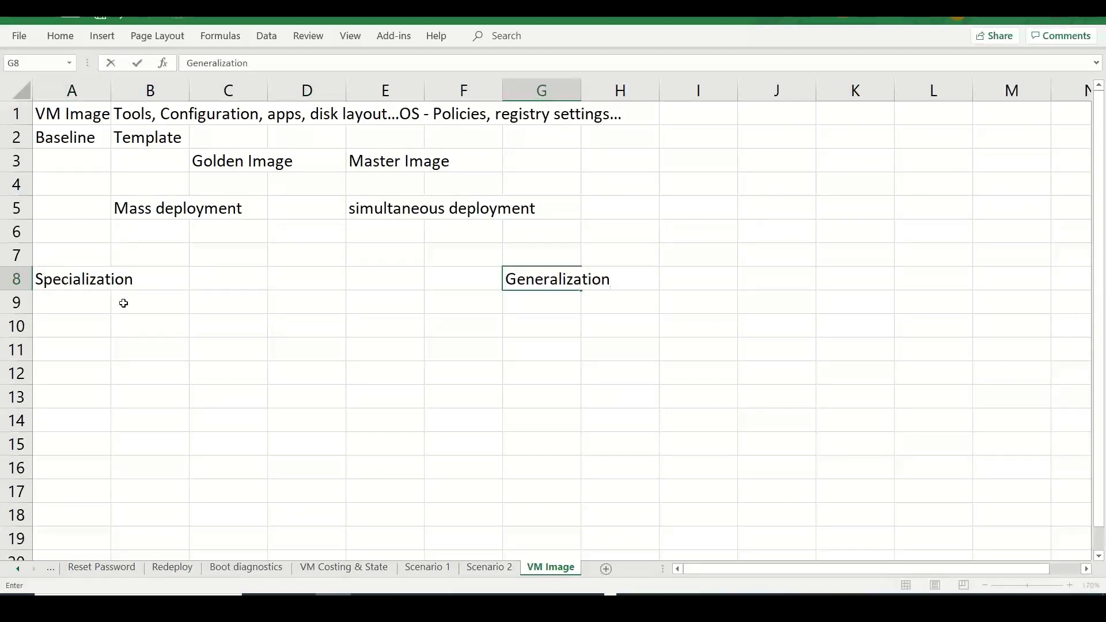
{"action": "left_click", "coordinate": [138, 302]}
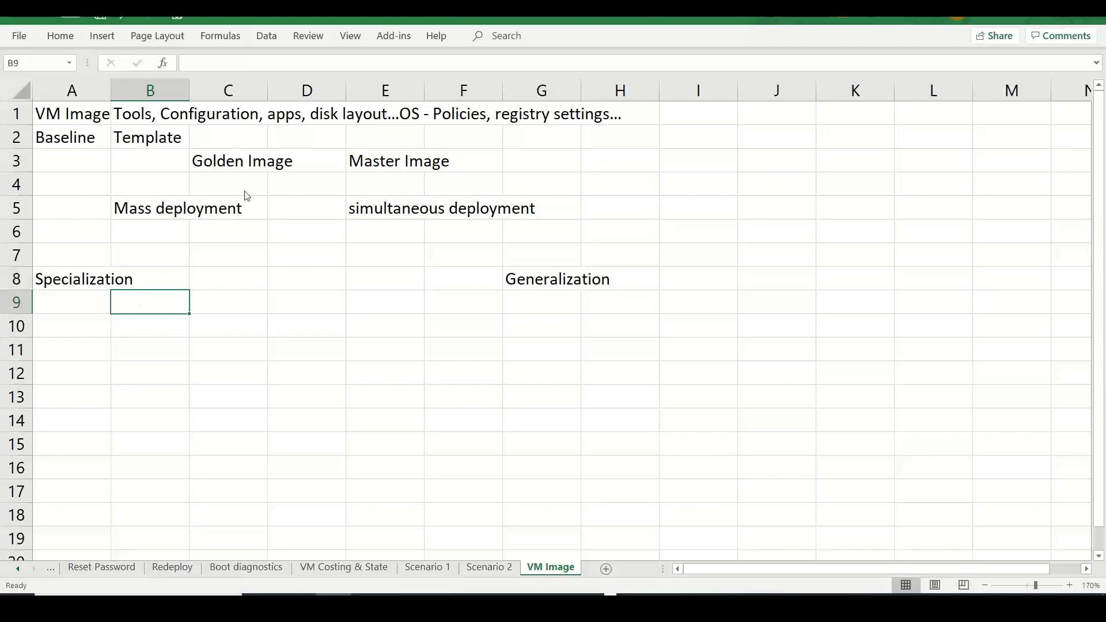
{"action": "left_click", "coordinate": [371, 23]}
{"action": "left_click", "coordinate": [919, 185]}
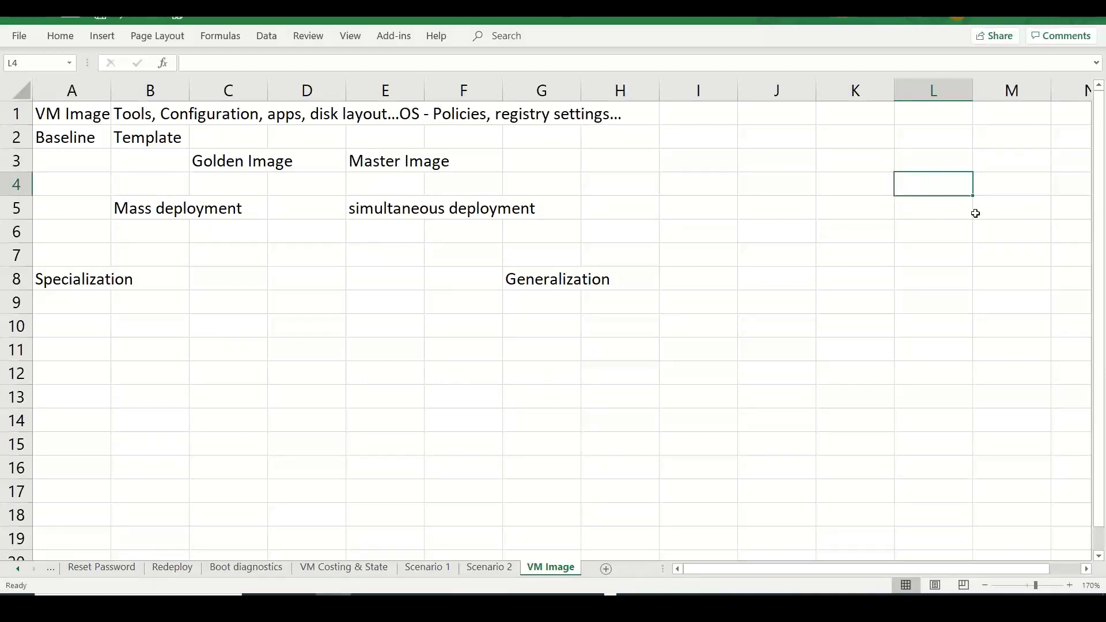
- Enter Monolithic in cell L4, correcting the initial misspelling
{"action": "type", "text": "Sigle"}
{"action": "key", "text": "BackSpace"}
{"action": "key", "text": "BackSpace"}
{"action": "key", "text": "BackSpace"}
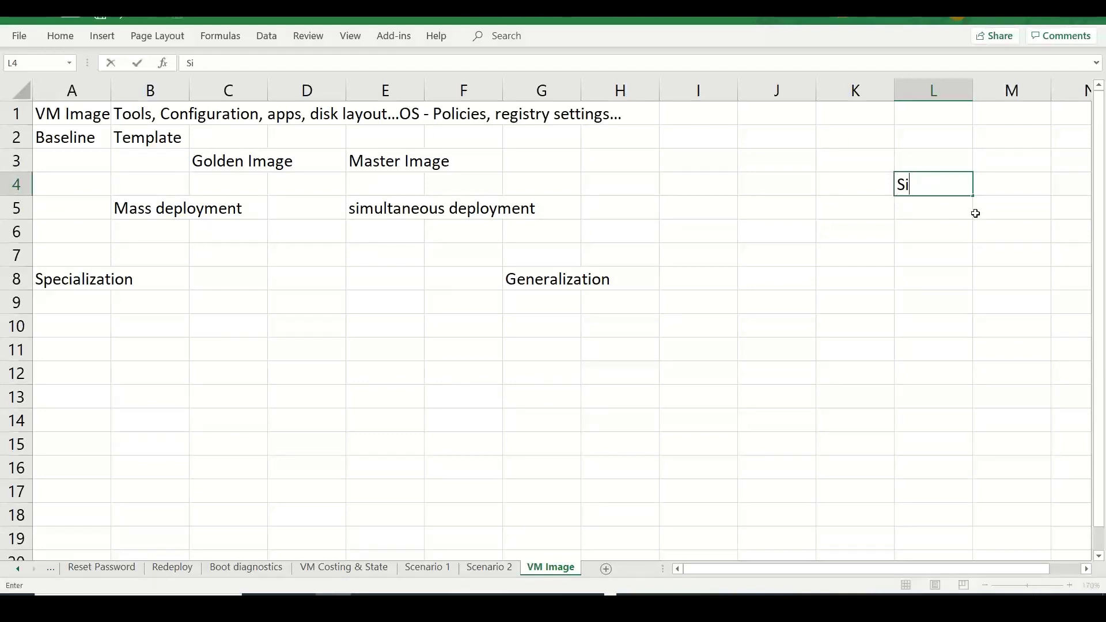
{"action": "type", "text": "ne"}
{"action": "key", "text": "BackSpace"}
{"action": "key", "text": "BackSpace"}
{"action": "key", "text": "BackSpace"}
{"action": "key", "text": "BackSpace"}
{"action": "type", "text": "Monolithic"}
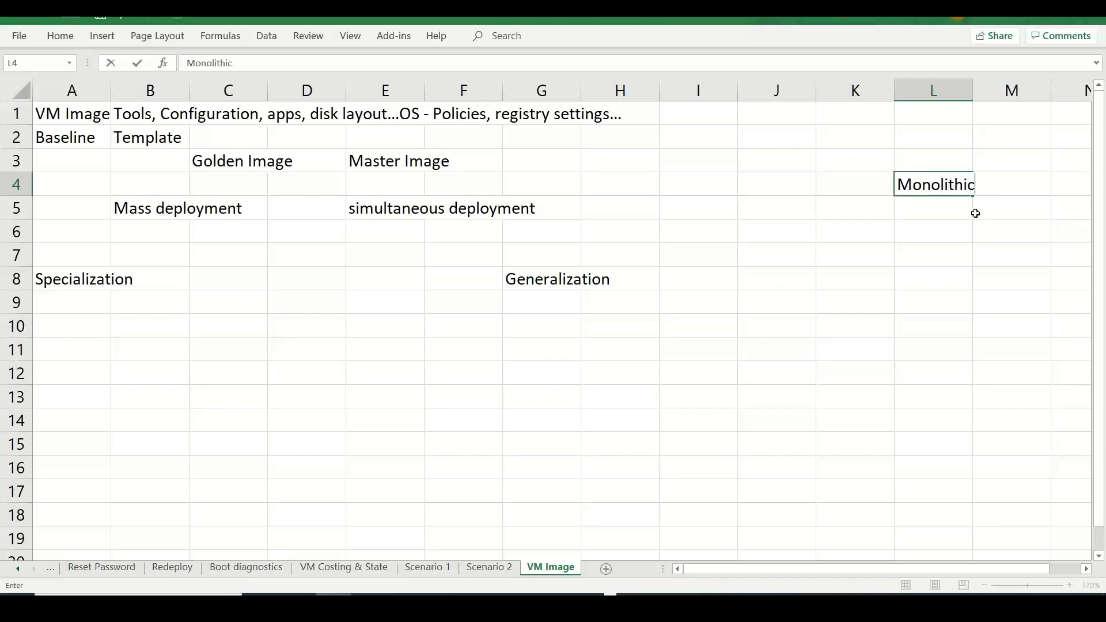
{"action": "key", "text": "Tab"}
{"action": "key", "text": "Tab"}
{"action": "key", "text": "Tab"}
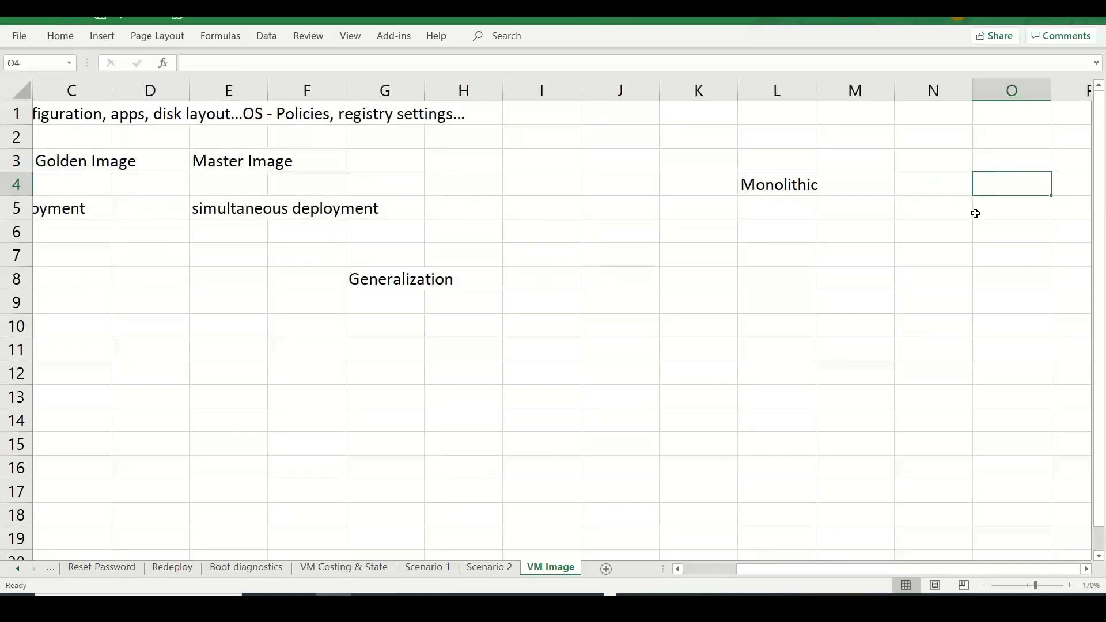
- List the tiers Web, App, MW and DB in cells N3 through N6
{"action": "key", "text": "Left"}
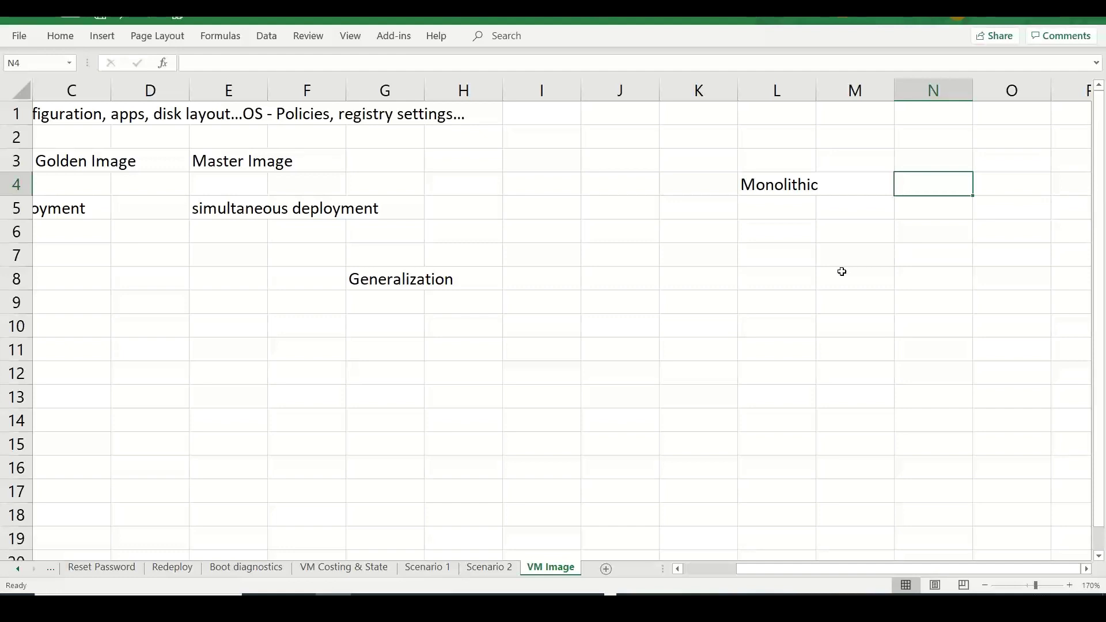
{"action": "key", "text": "Up"}
{"action": "type", "text": "Web"}
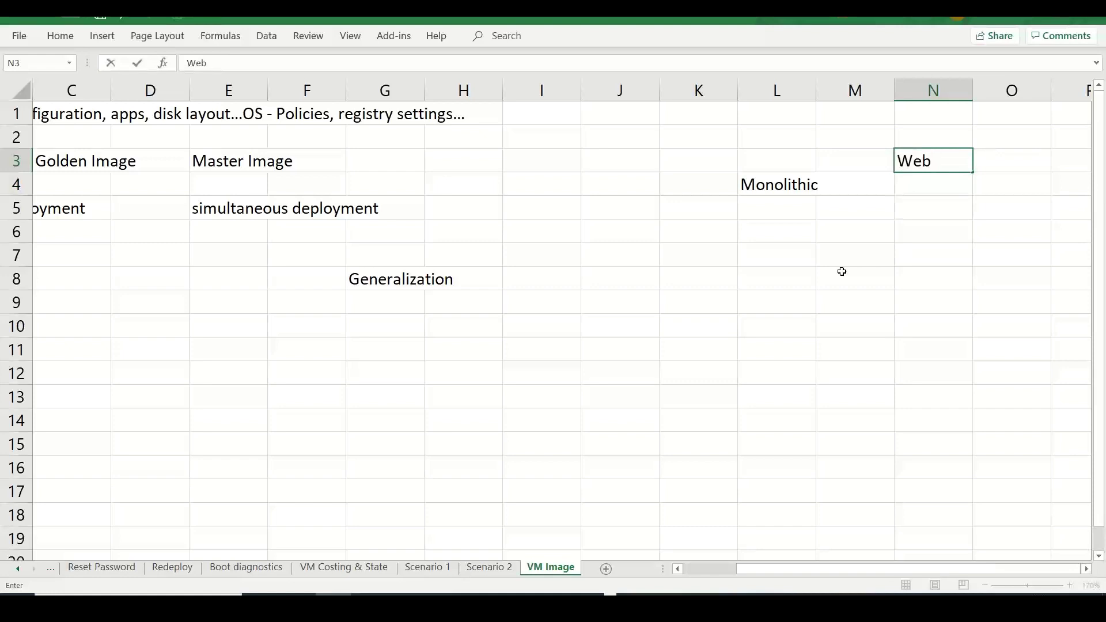
{"action": "key", "text": "Return"}
{"action": "type", "text": "App"}
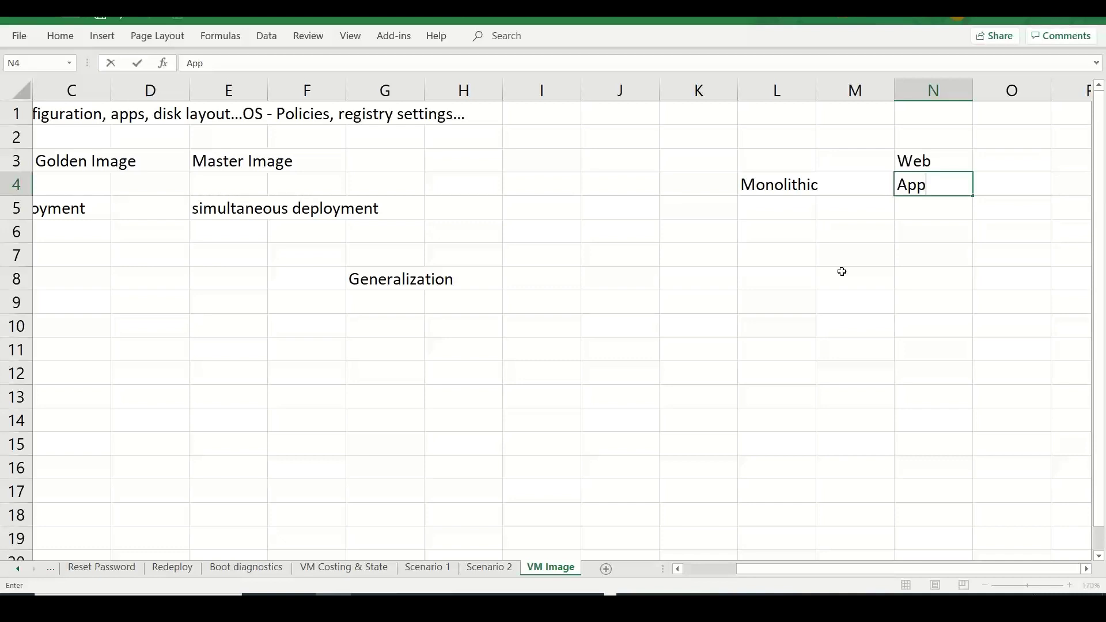
{"action": "key", "text": "Return"}
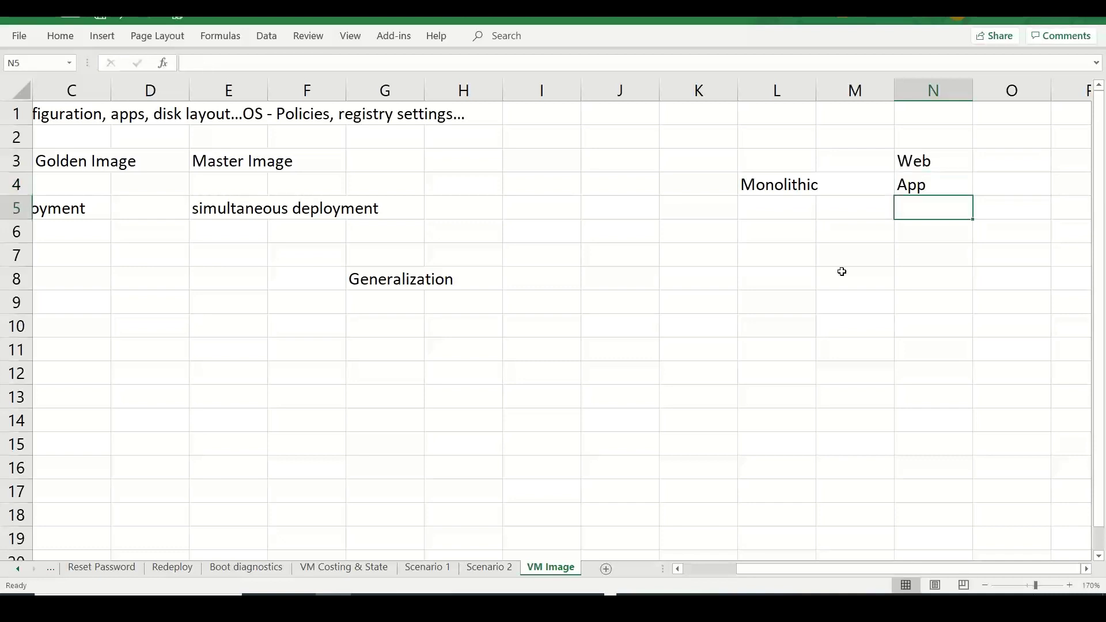
{"action": "type", "text": "MW"}
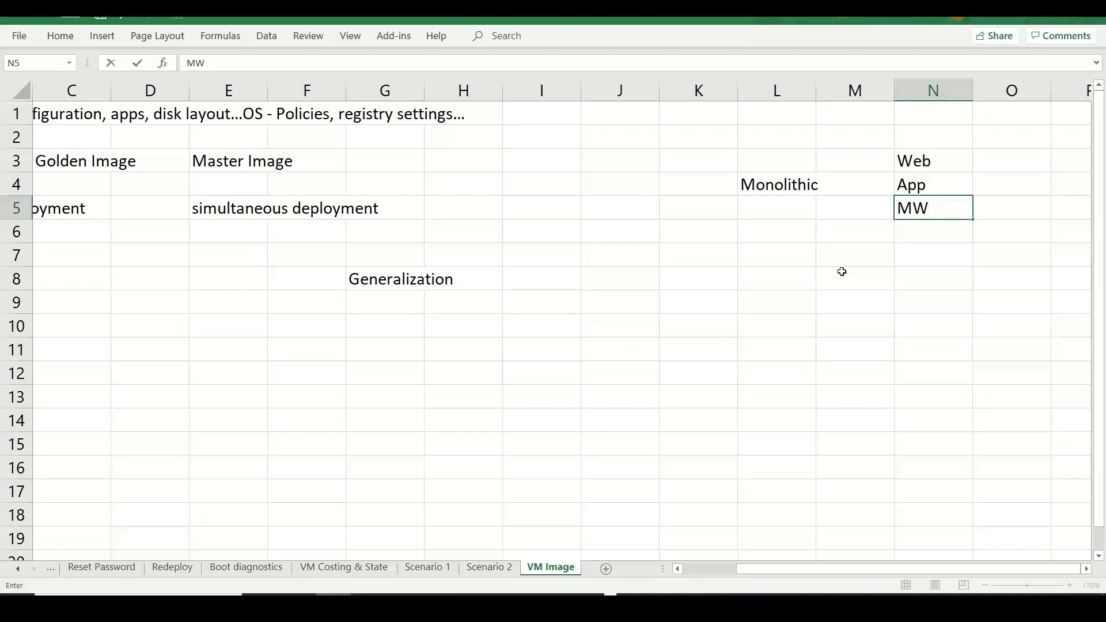
{"action": "key", "text": "Return"}
{"action": "type", "text": "DB"}
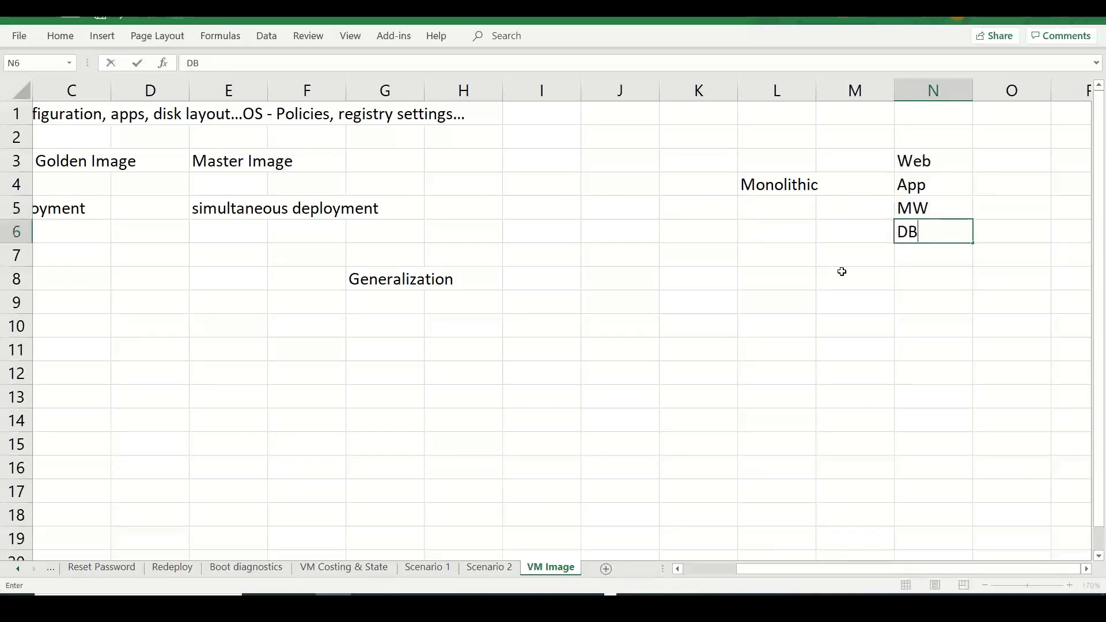
{"action": "key", "text": "Up"}
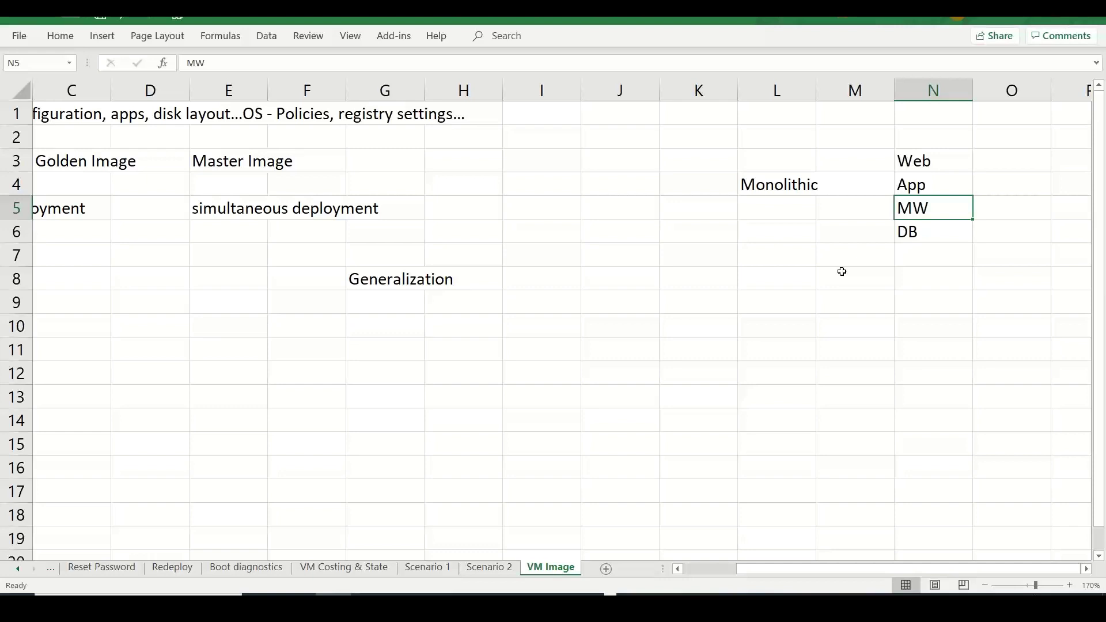
{"action": "key", "text": "Up"}
{"action": "key", "text": "Up"}
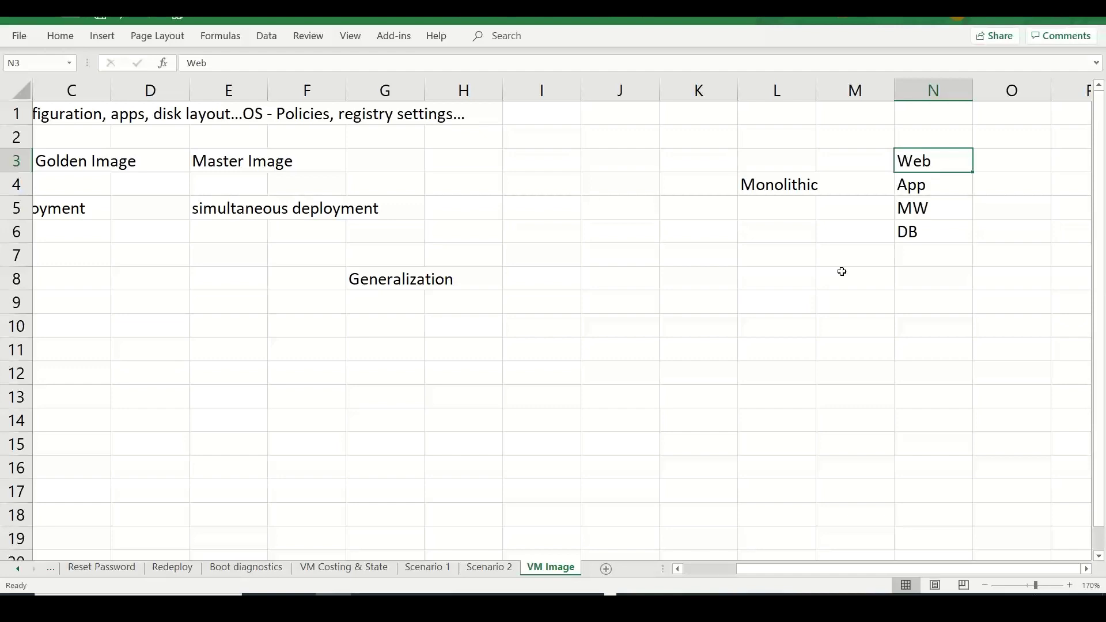
- Type 'Microservices -- Business logic / layer' into cell P4
{"action": "left_click", "coordinate": [1058, 188]}
{"action": "type", "text": "Micros"}
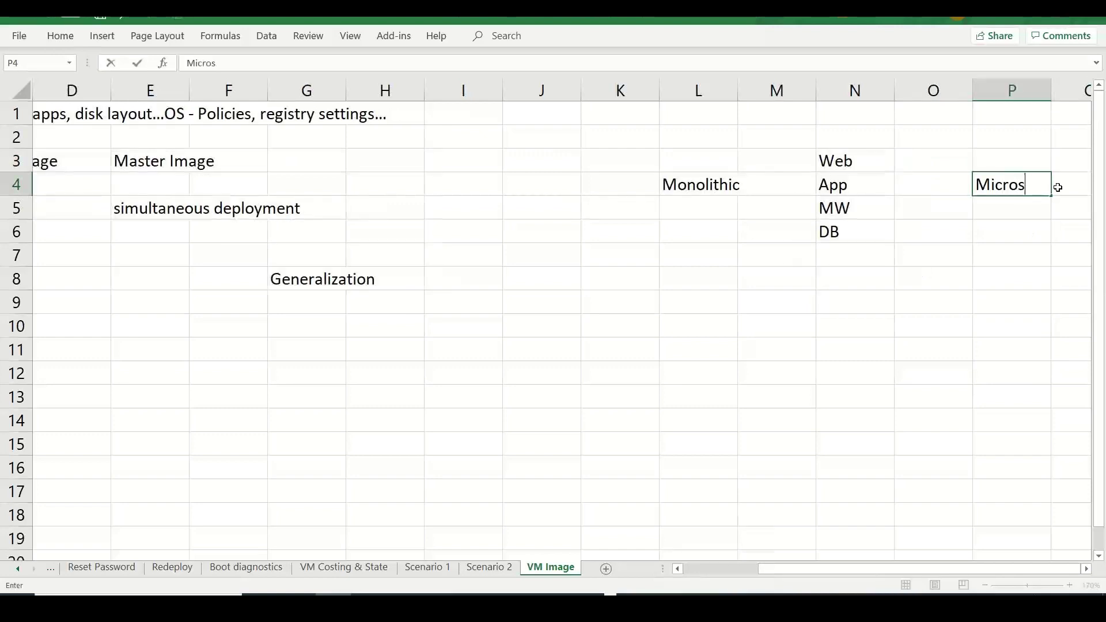
{"action": "type", "text": "ervices"}
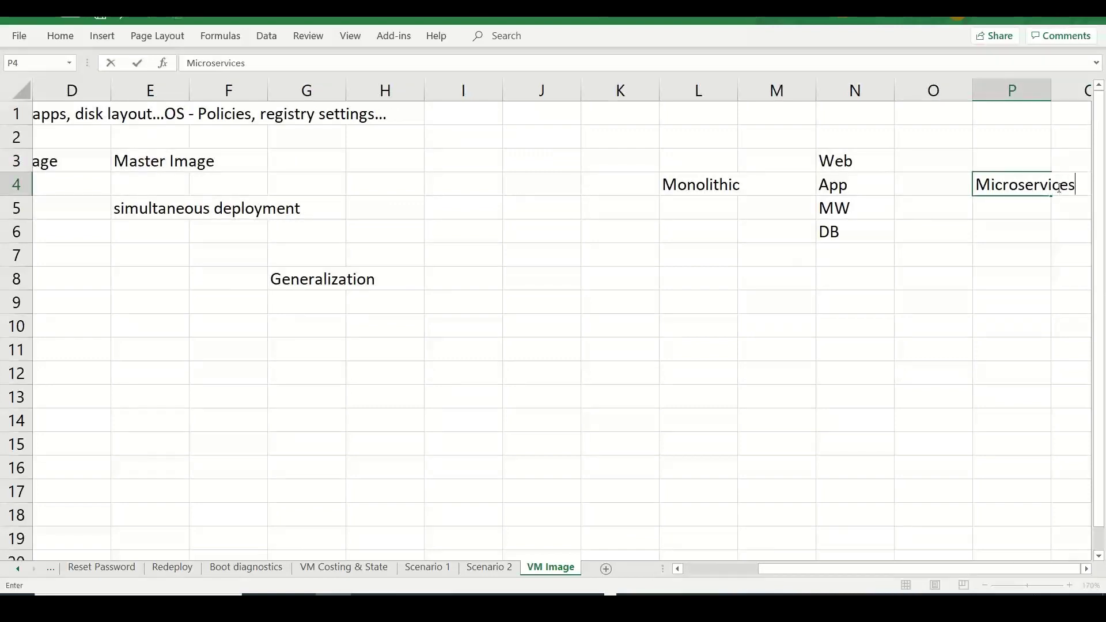
{"action": "type", "text": " -- Bus"}
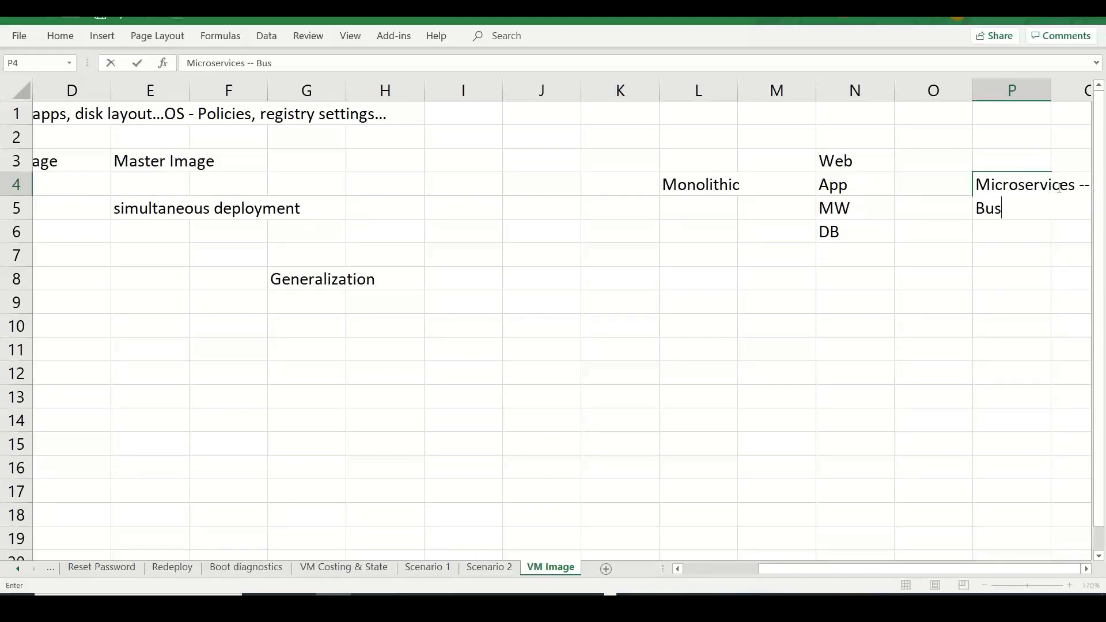
{"action": "type", "text": "iness logic / layer"}
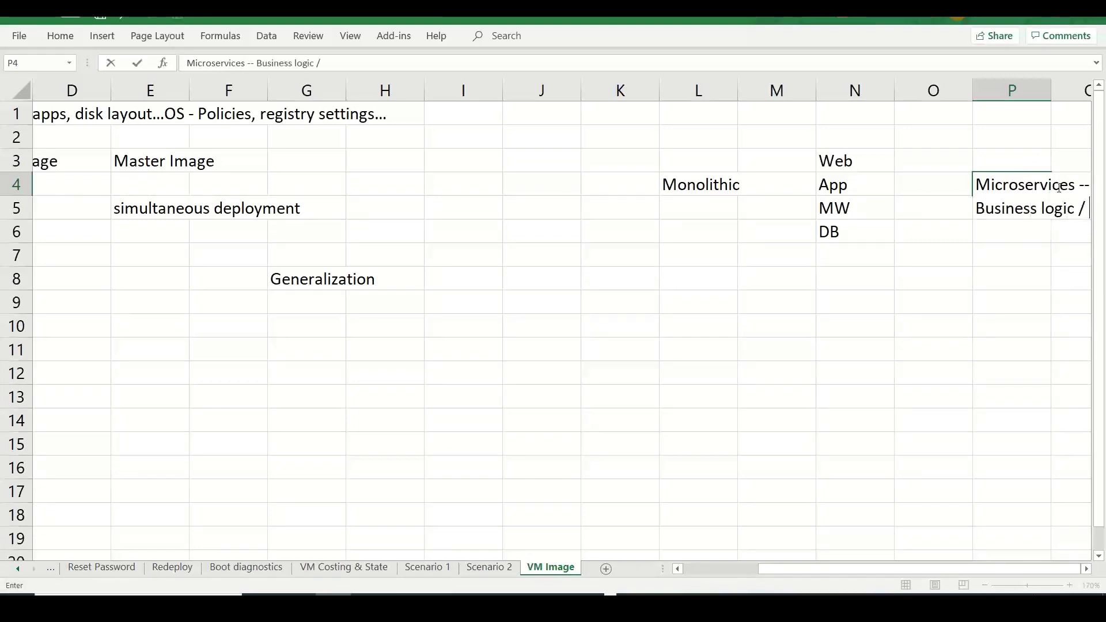
{"action": "left_click", "coordinate": [939, 299]}
- Add the label Services in cell O4 between App and Microservices
{"action": "left_click", "coordinate": [848, 175]}
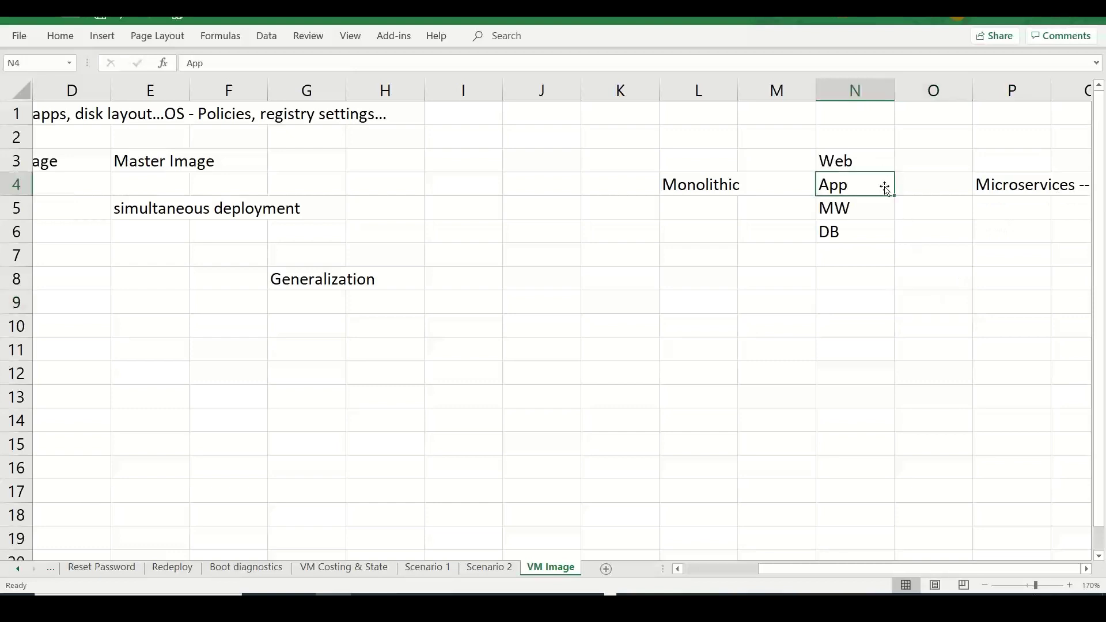
{"action": "left_click", "coordinate": [929, 185]}
{"action": "type", "text": "Services"}
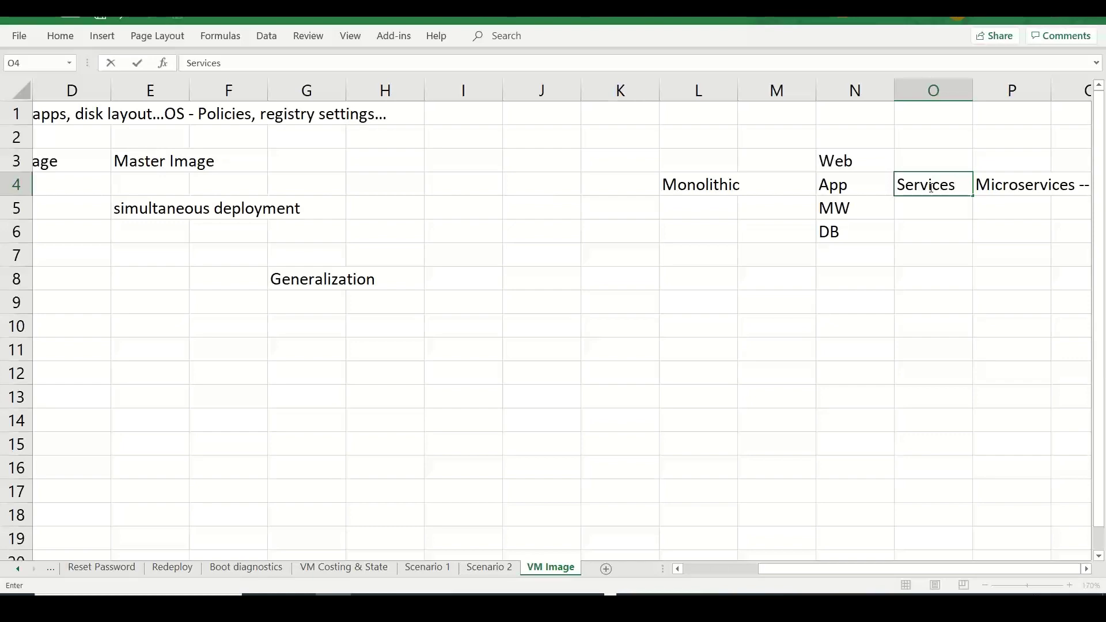
{"action": "left_click", "coordinate": [797, 439]}
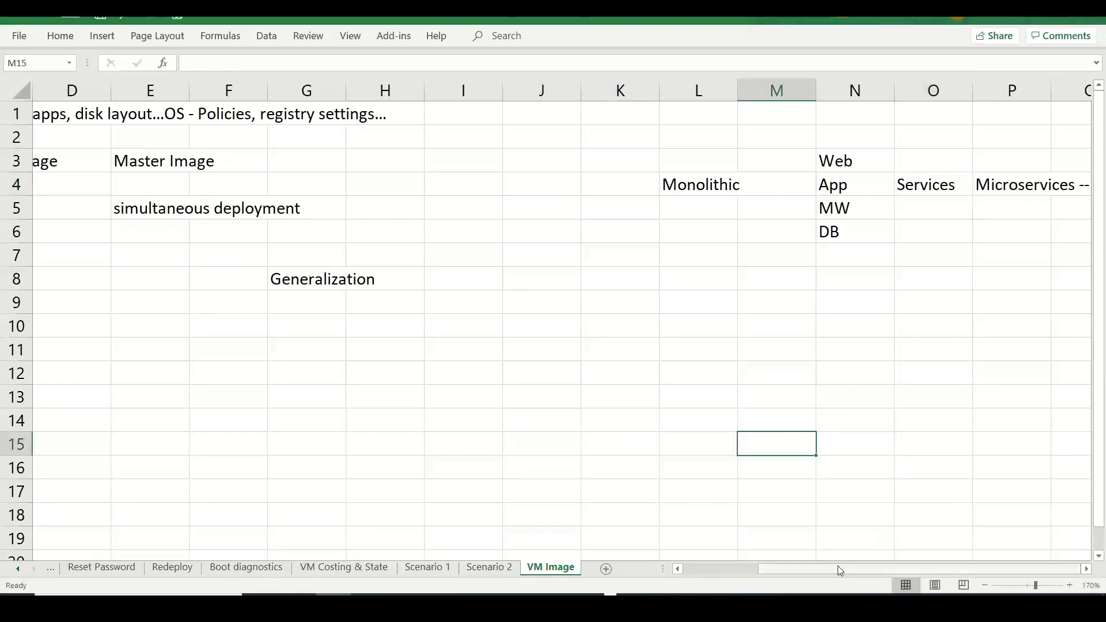
- Type Business Layer into the cell right of Monolithic
{"action": "left_click_drag", "start_coordinate": [840, 572], "coordinate": [764, 572]}
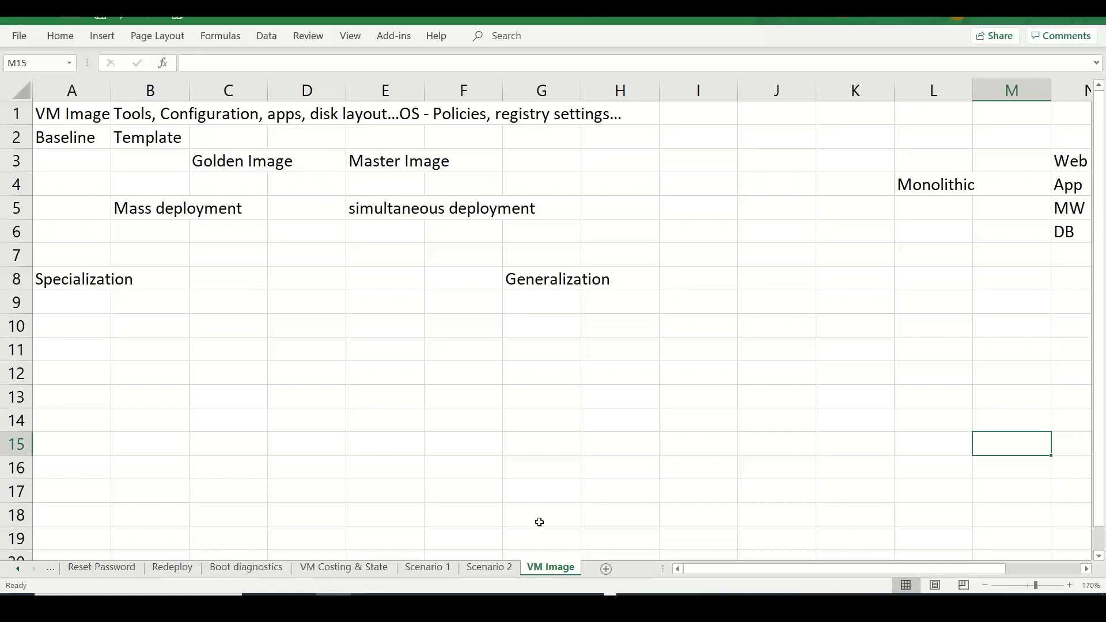
{"action": "left_click", "coordinate": [1012, 181]}
{"action": "type", "text": "Business"}
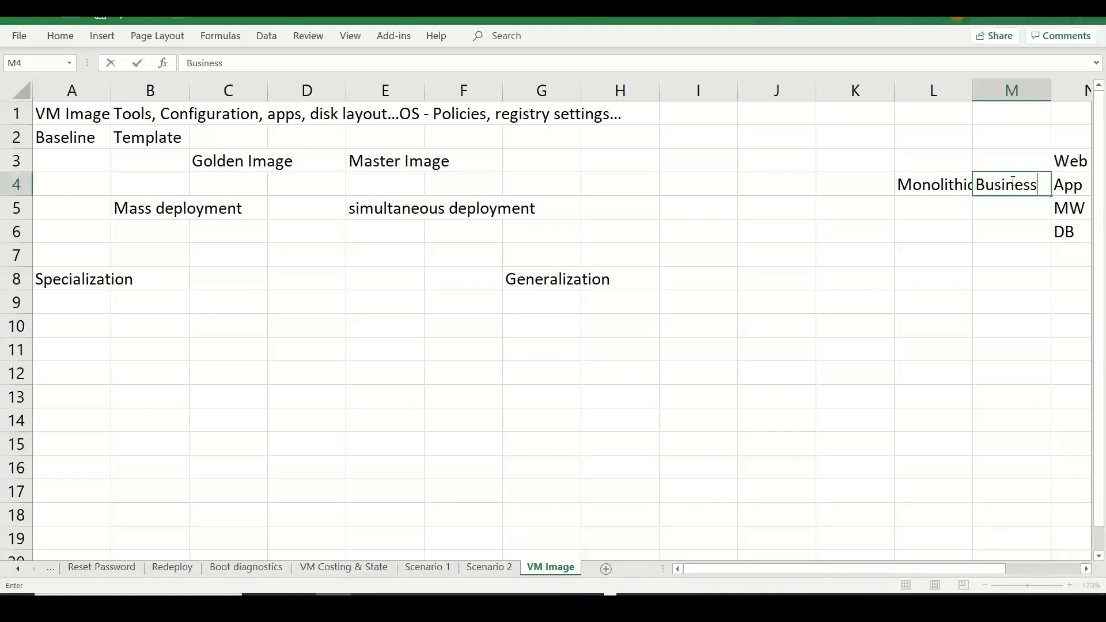
{"action": "type", "text": " Layer"}
- Delete the empty column J before Monolithic
{"action": "left_click", "coordinate": [1010, 255]}
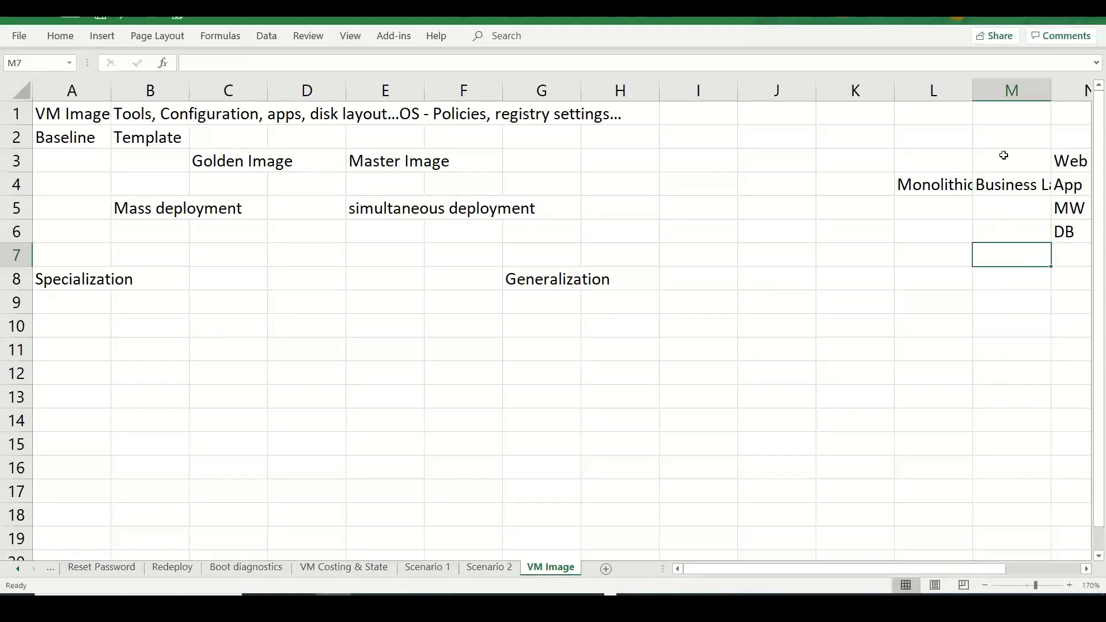
{"action": "left_click", "coordinate": [780, 91]}
{"action": "right_click", "coordinate": [785, 91]}
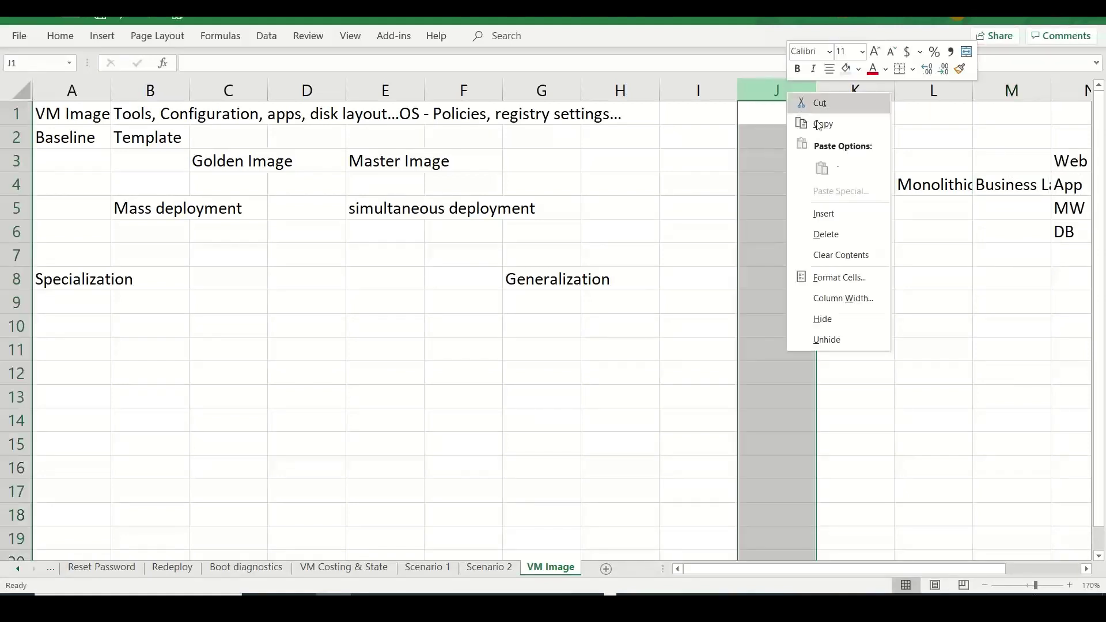
{"action": "left_click", "coordinate": [839, 235]}
- Widen columns K and L so Business Layer shows fully
{"action": "left_click_drag", "start_coordinate": [895, 92], "coordinate": [914, 96]}
{"action": "left_click_drag", "start_coordinate": [996, 85], "coordinate": [1030, 87]}
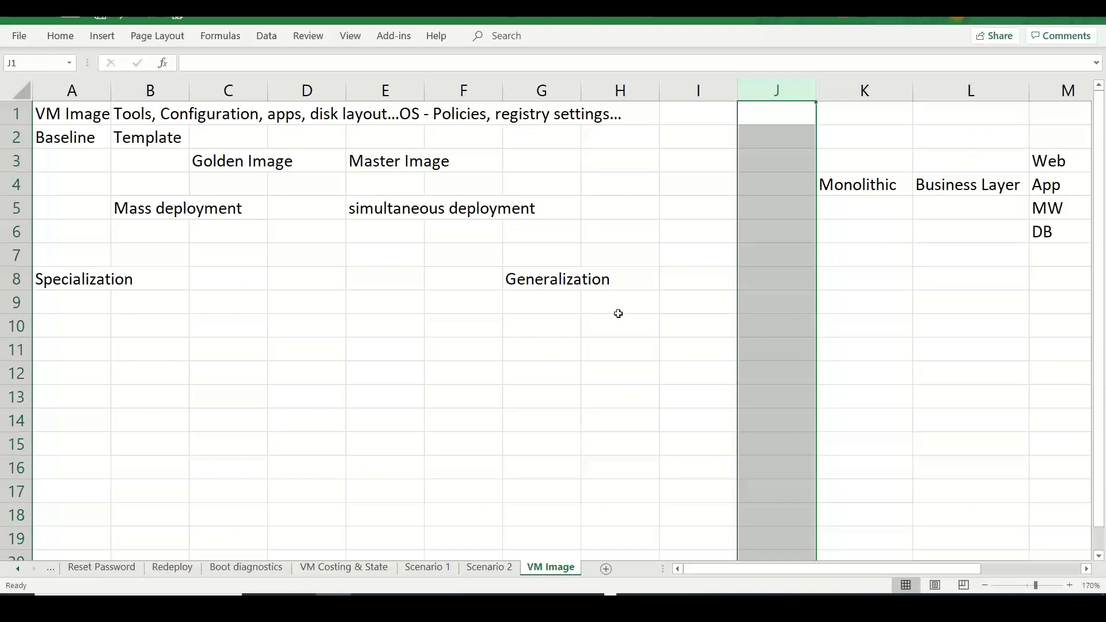
{"action": "left_click", "coordinate": [462, 344]}
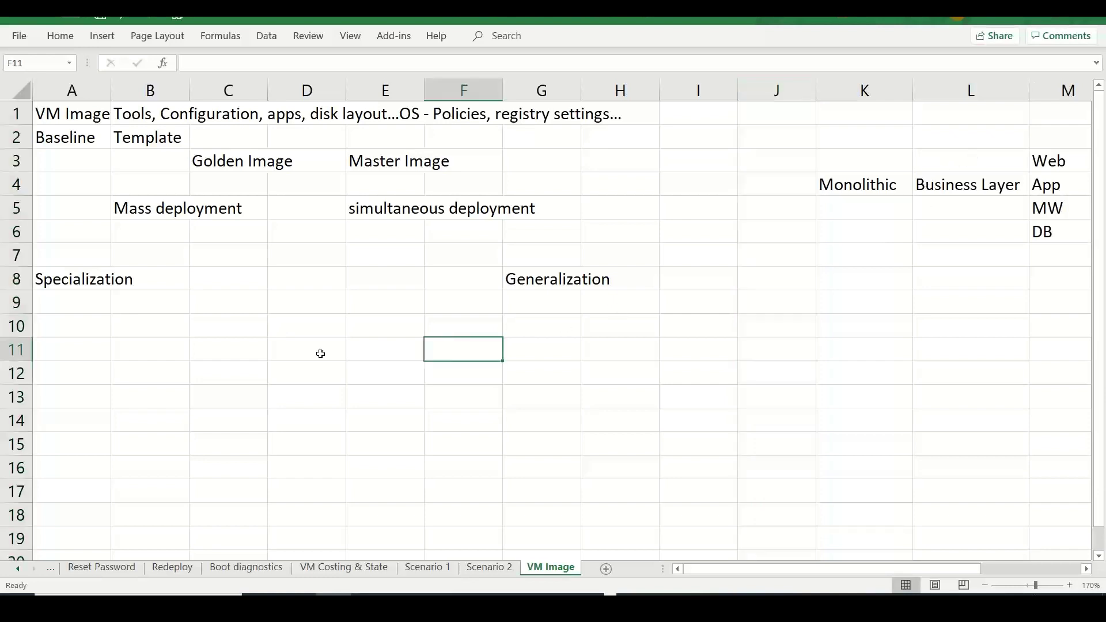
- Enter Specialized Images in A9 and Generalized images in G9
{"action": "left_click", "coordinate": [78, 303]}
{"action": "type", "text": "SPpe"}
{"action": "key", "text": "BackSpace"}
{"action": "key", "text": "BackSpace"}
{"action": "key", "text": "BackSpace"}
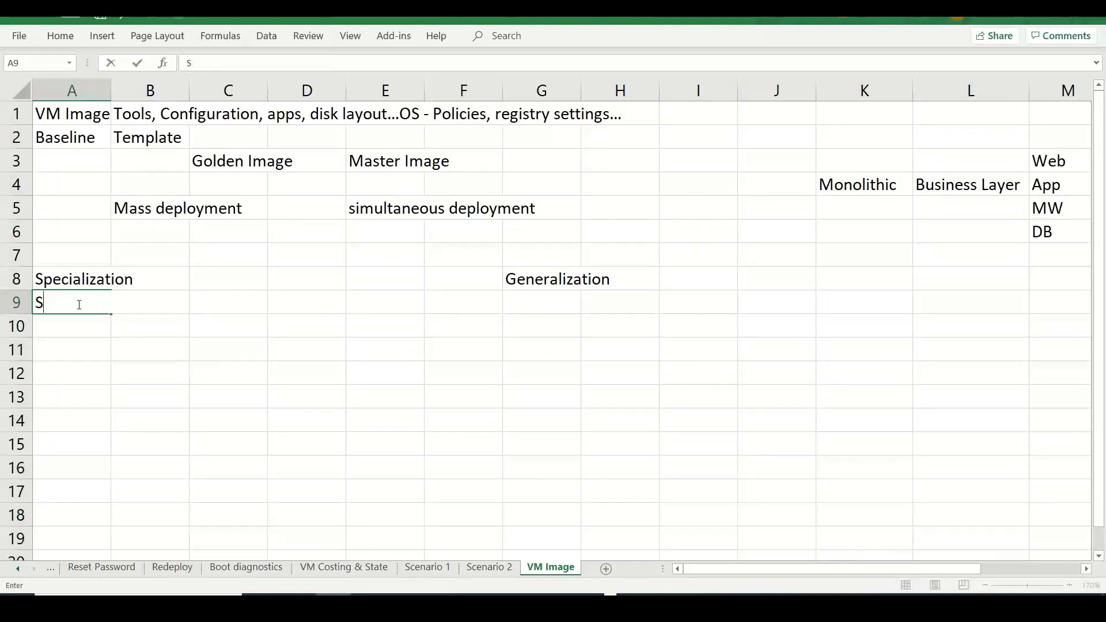
{"action": "type", "text": "pecialized "}
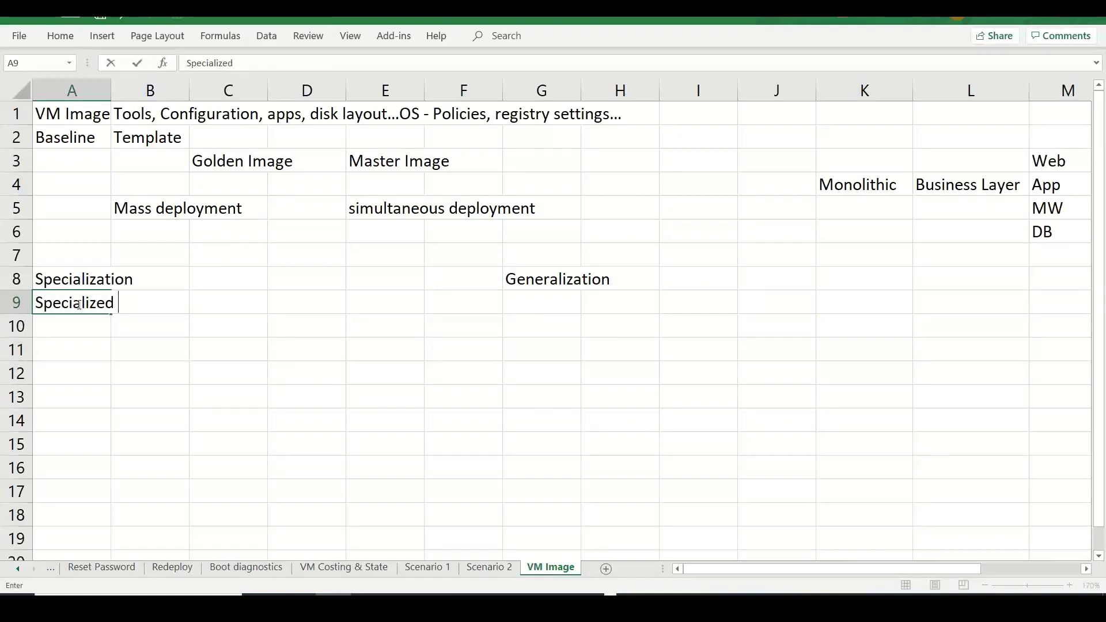
{"action": "type", "text": "D"}
{"action": "key", "text": "BackSpace"}
{"action": "type", "text": "Images"}
{"action": "key", "text": "Tab"}
{"action": "key", "text": "Tab"}
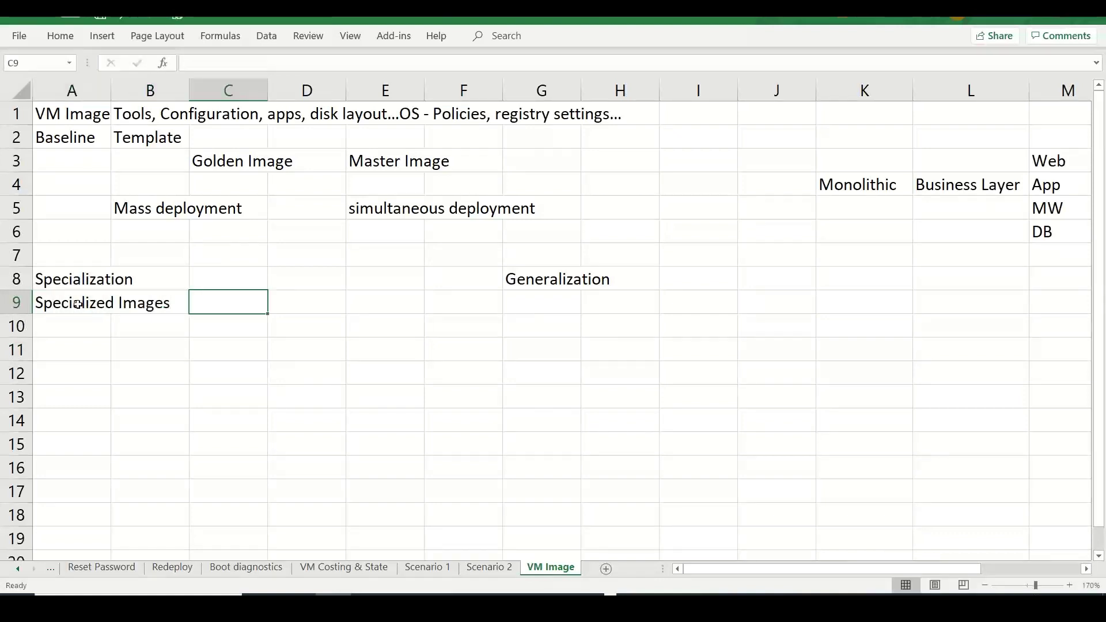
{"action": "key", "text": "Tab"}
{"action": "key", "text": "Tab"}
{"action": "key", "text": "Tab"}
{"action": "key", "text": "Tab"}
{"action": "type", "text": "Gen"}
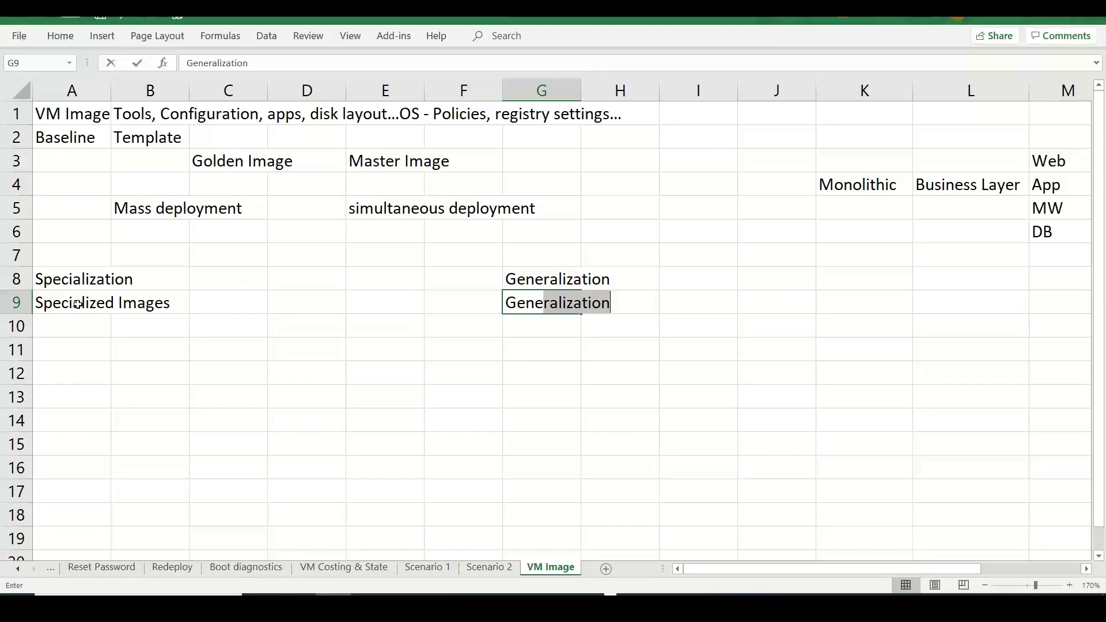
{"action": "type", "text": "eralized im"}
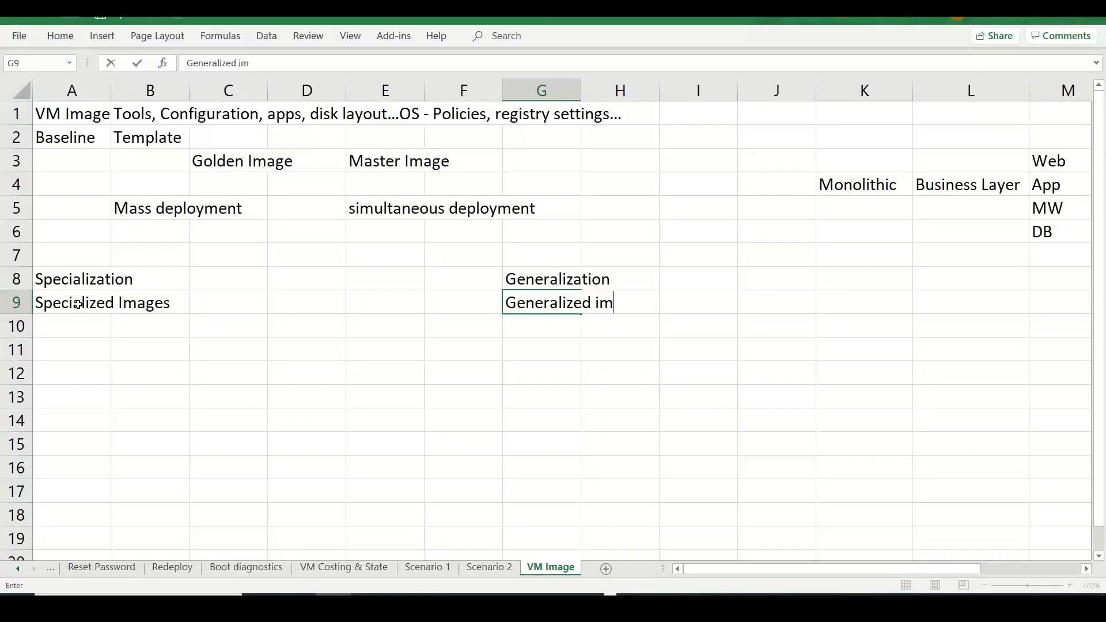
{"action": "type", "text": "ages"}
{"action": "key", "text": "alt+Tab"}
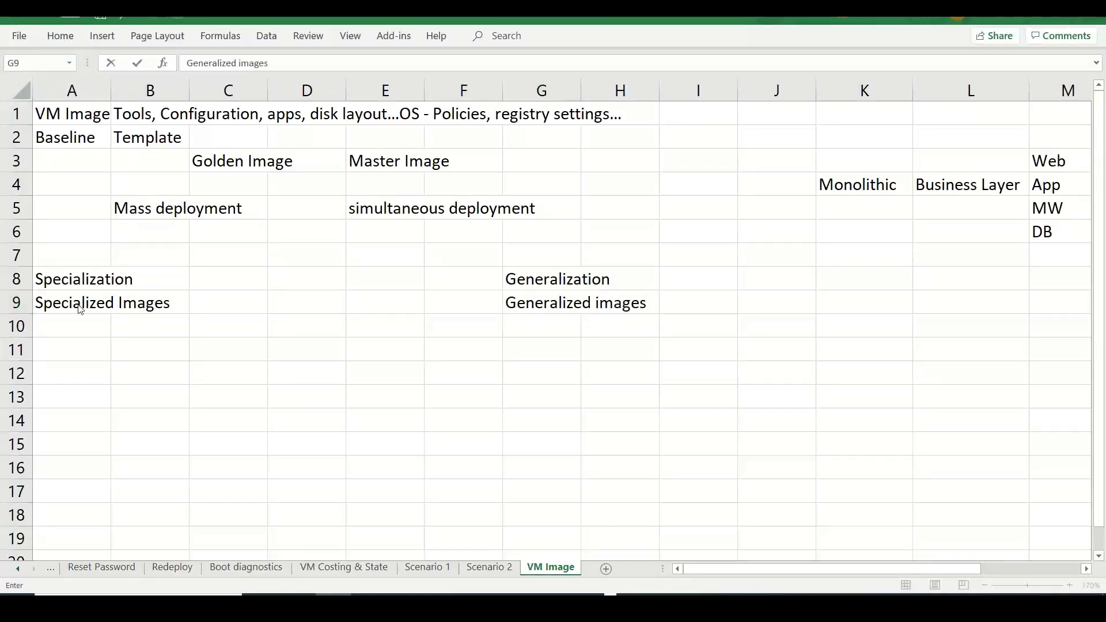
{"action": "key", "text": "Tab"}
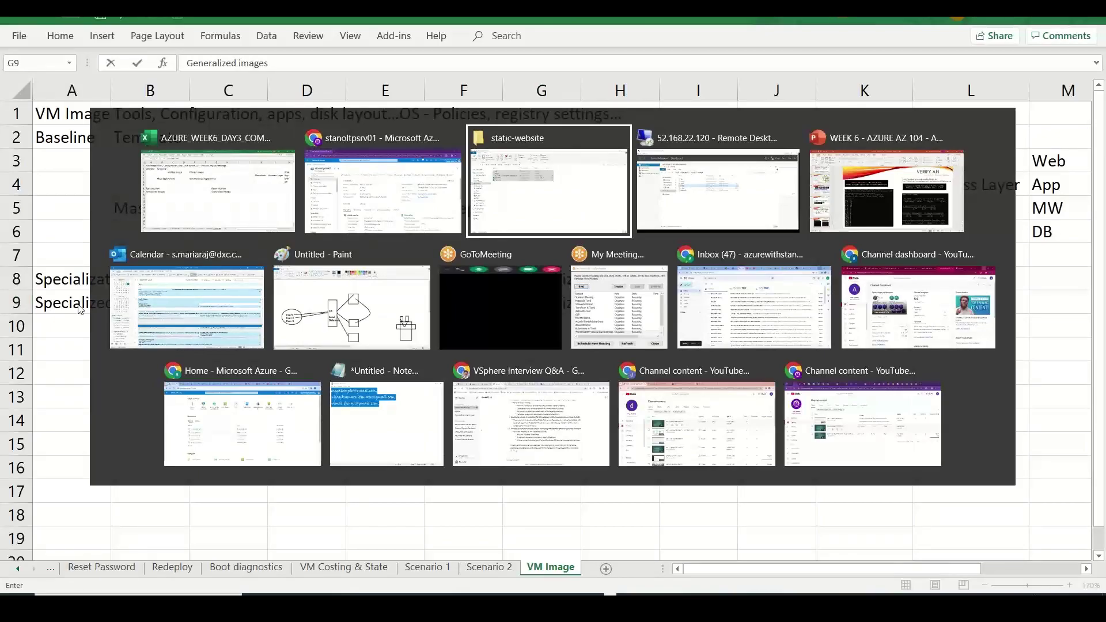
- Load the VM's public IP 52.168.22.120 in a new tab, see 403 Forbidden, and close it
{"action": "key", "text": "shift+Tab"}
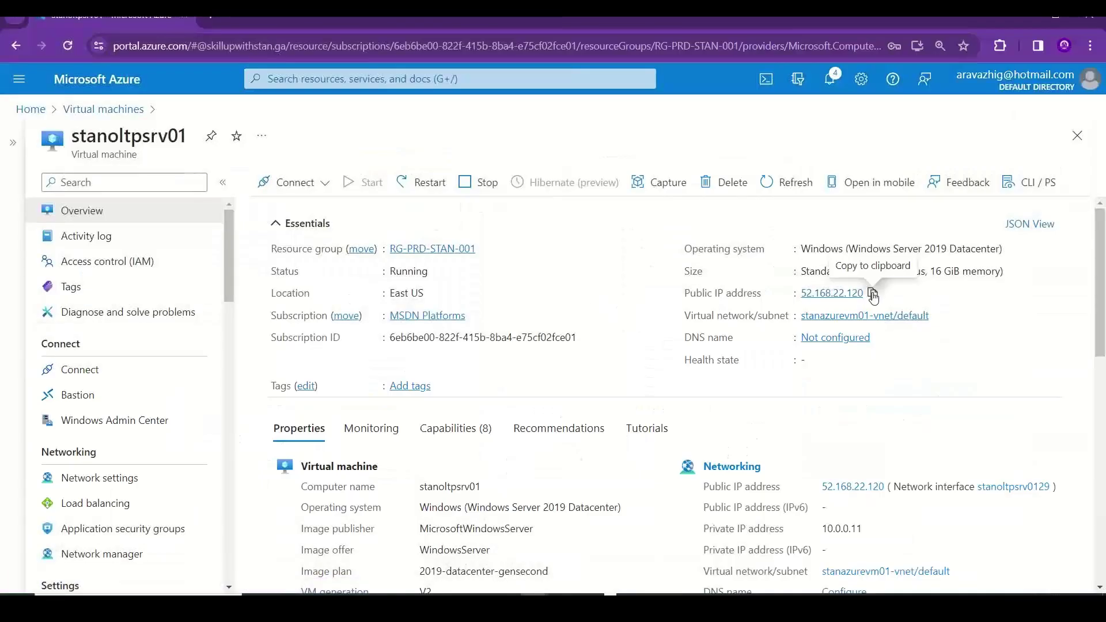
{"action": "left_click", "coordinate": [873, 294]}
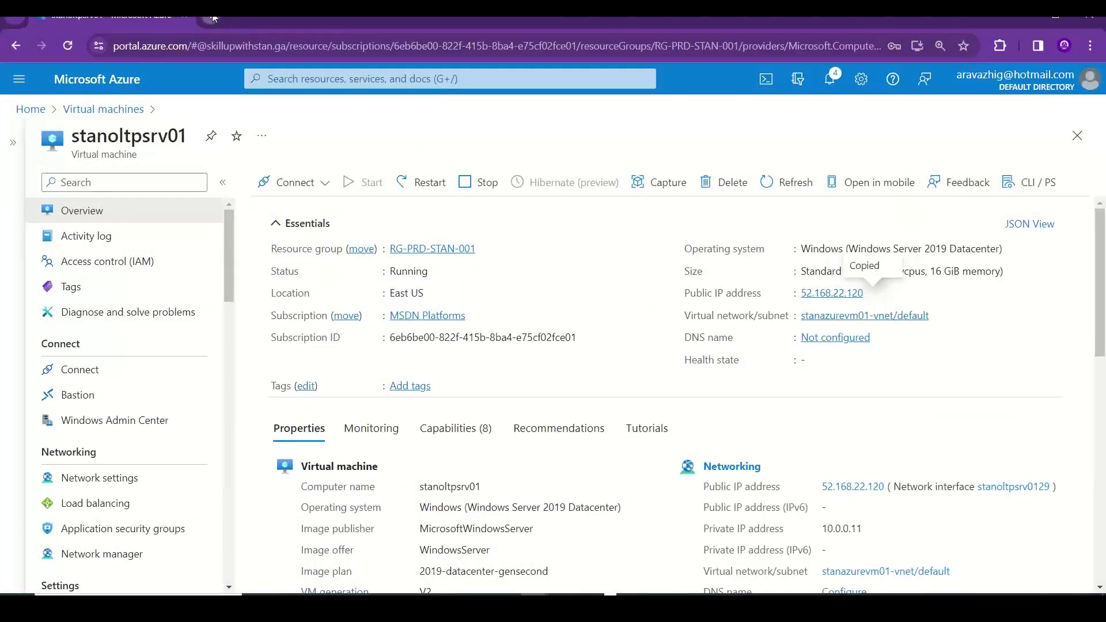
{"action": "left_click", "coordinate": [211, 18]}
{"action": "key", "text": "ctrl+v"}
{"action": "key", "text": "Return"}
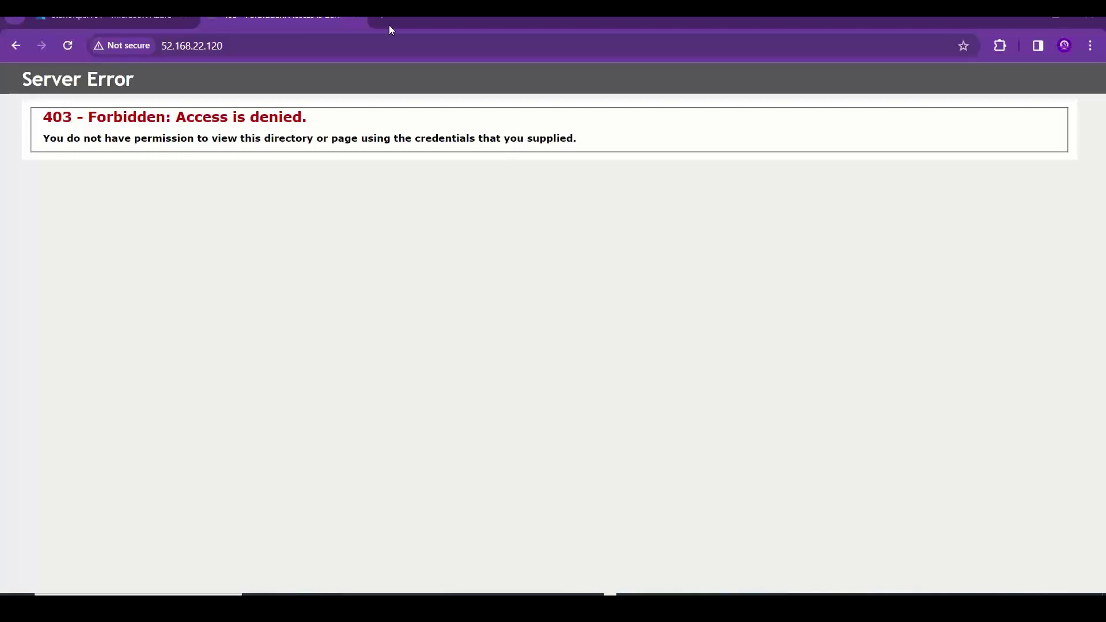
{"action": "left_click", "coordinate": [357, 18]}
- Switch back to the Remote Desktop session
{"action": "key", "text": "alt+Tab"}
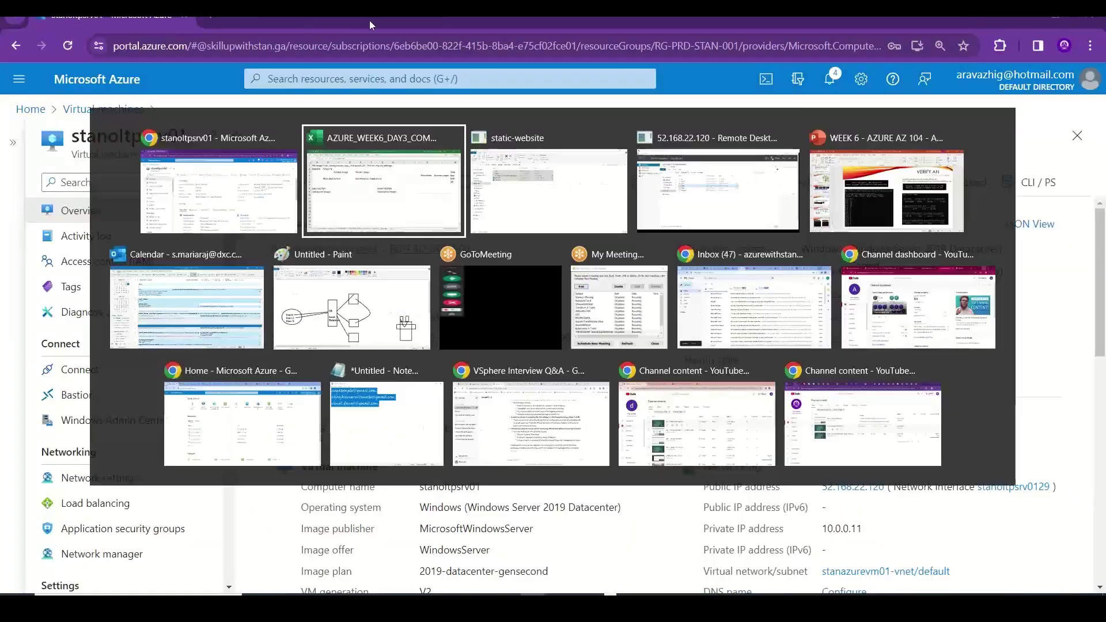
{"action": "key", "text": "alt+Tab"}
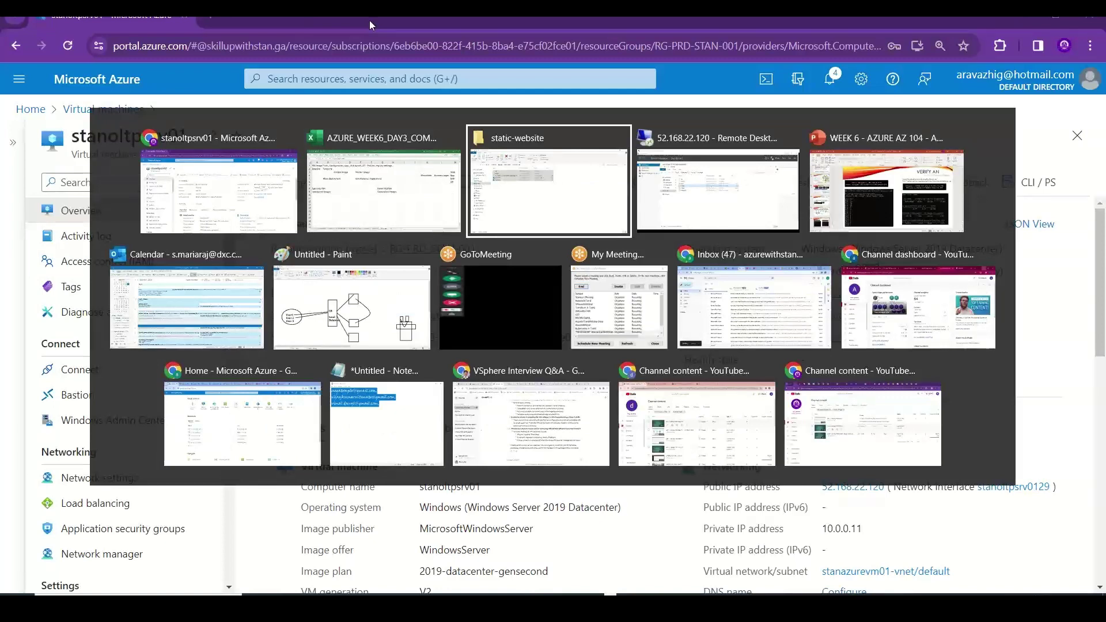
{"action": "key", "text": "alt+Tab"}
{"action": "key", "text": "alt+Tab"}
{"action": "key", "text": "alt+Tab"}
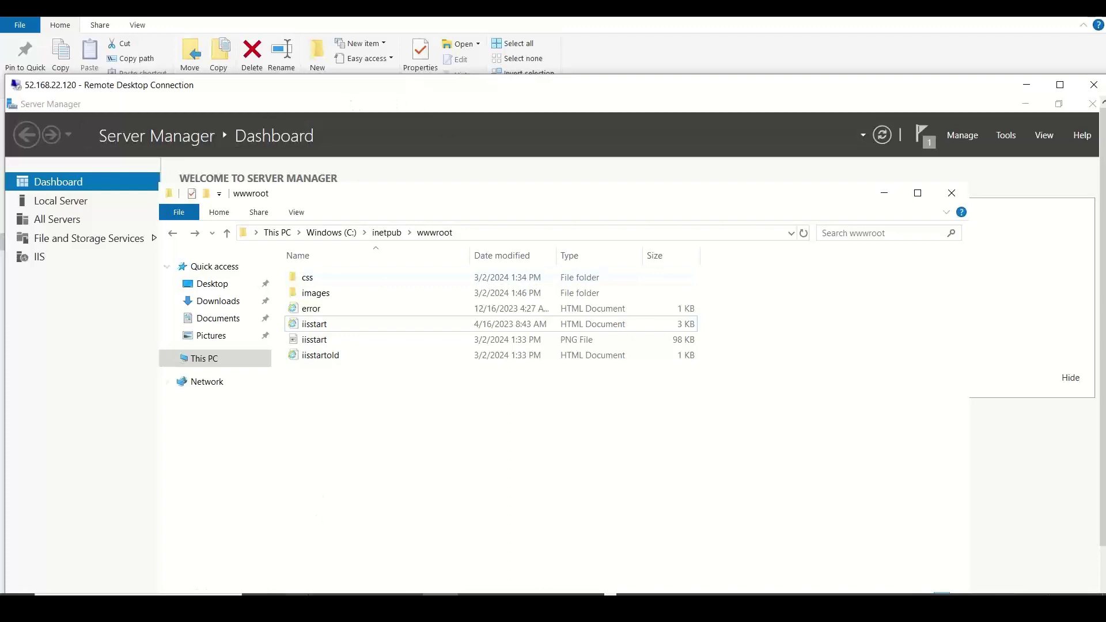
- Make the remote session full screen and launch firewall.cpl from the Run box
{"action": "double_click", "coordinate": [172, 85]}
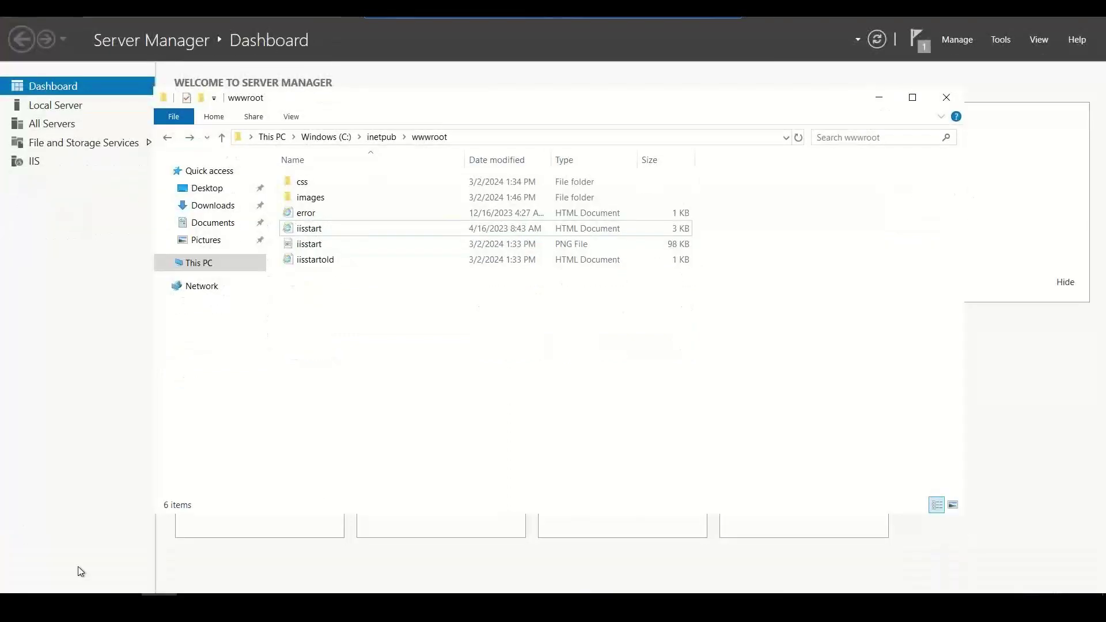
{"action": "left_click", "coordinate": [196, 591]}
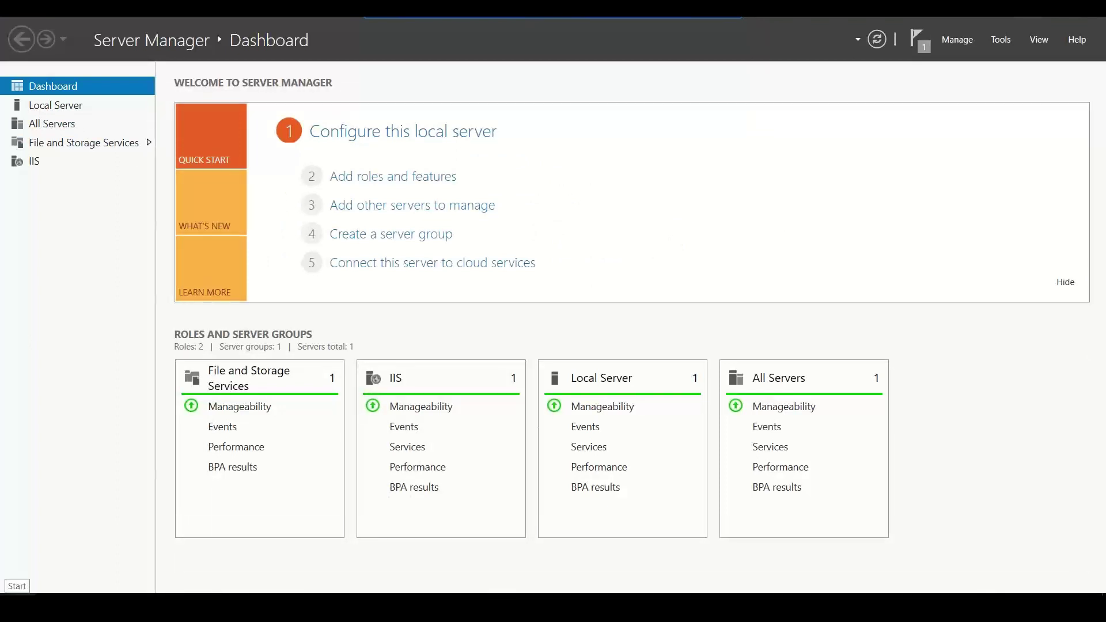
{"action": "right_click", "coordinate": [8, 592]}
{"action": "left_click", "coordinate": [58, 544]}
{"action": "type", "text": "f"}
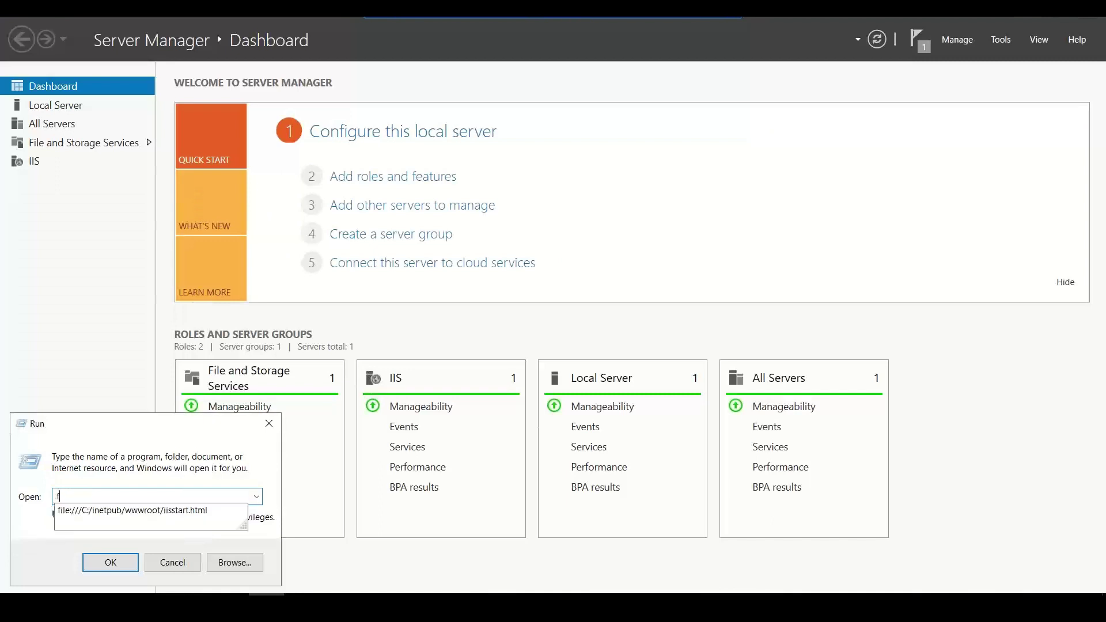
{"action": "type", "text": "irewall.cpl"}
{"action": "key", "text": "Return"}
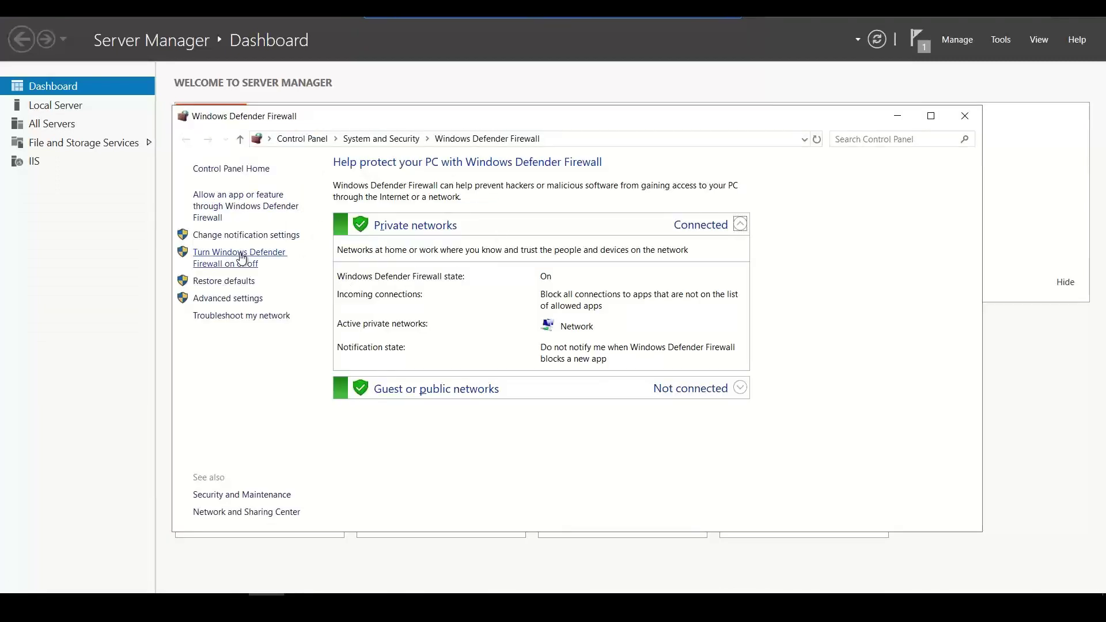
- Turn off the firewall for private and public networks, then open Local Server
{"action": "left_click", "coordinate": [242, 257]}
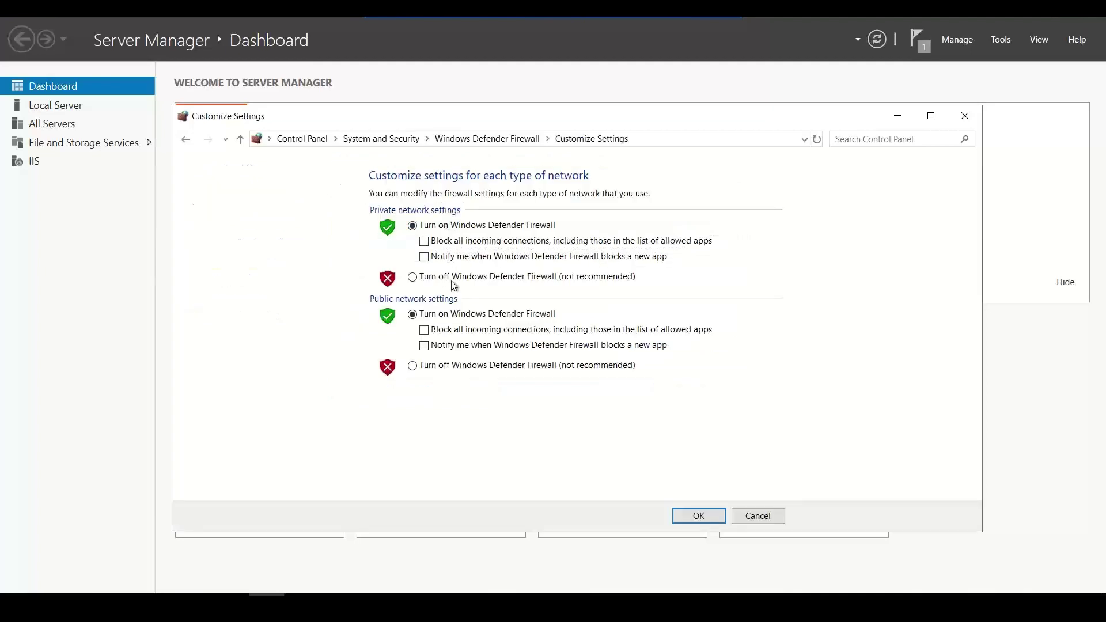
{"action": "left_click", "coordinate": [454, 278]}
{"action": "left_click", "coordinate": [412, 366]}
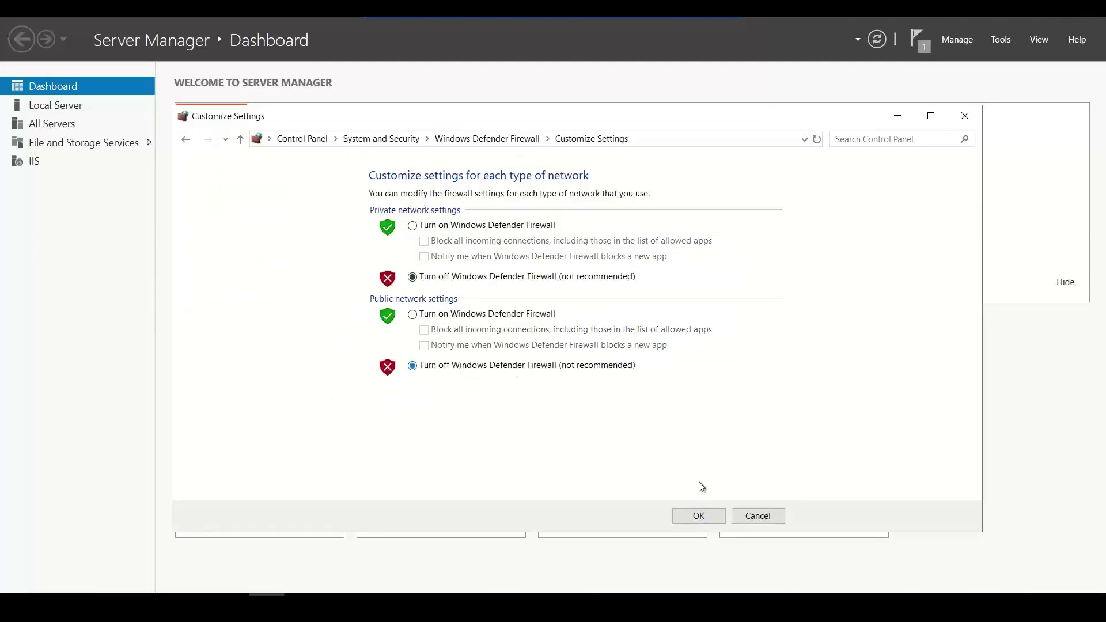
{"action": "left_click", "coordinate": [699, 517]}
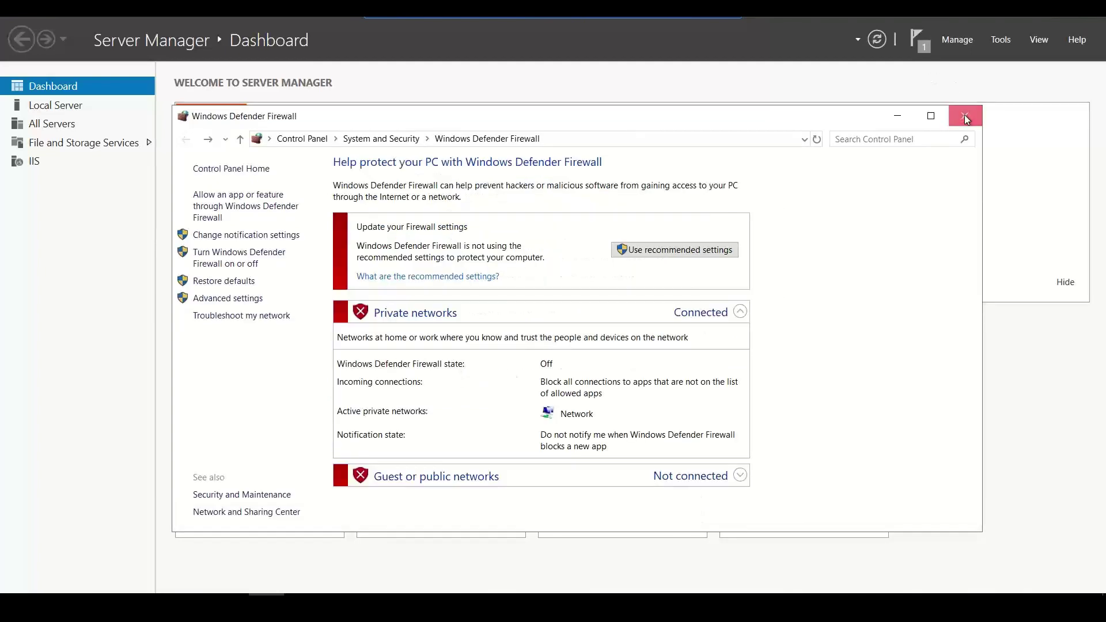
{"action": "left_click", "coordinate": [965, 116]}
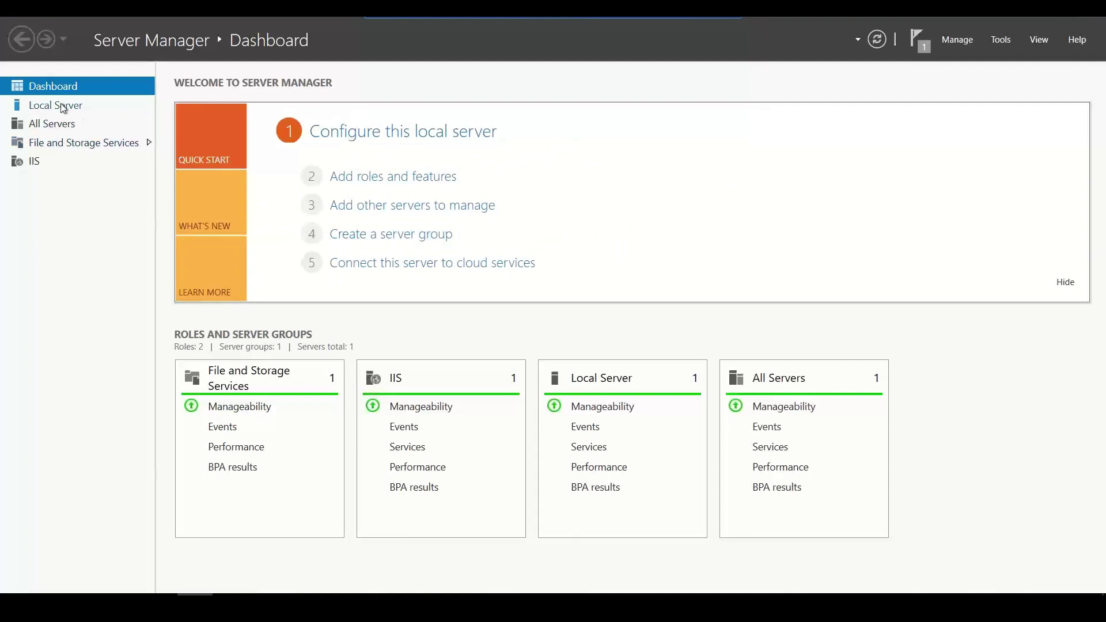
{"action": "left_click", "coordinate": [68, 107]}
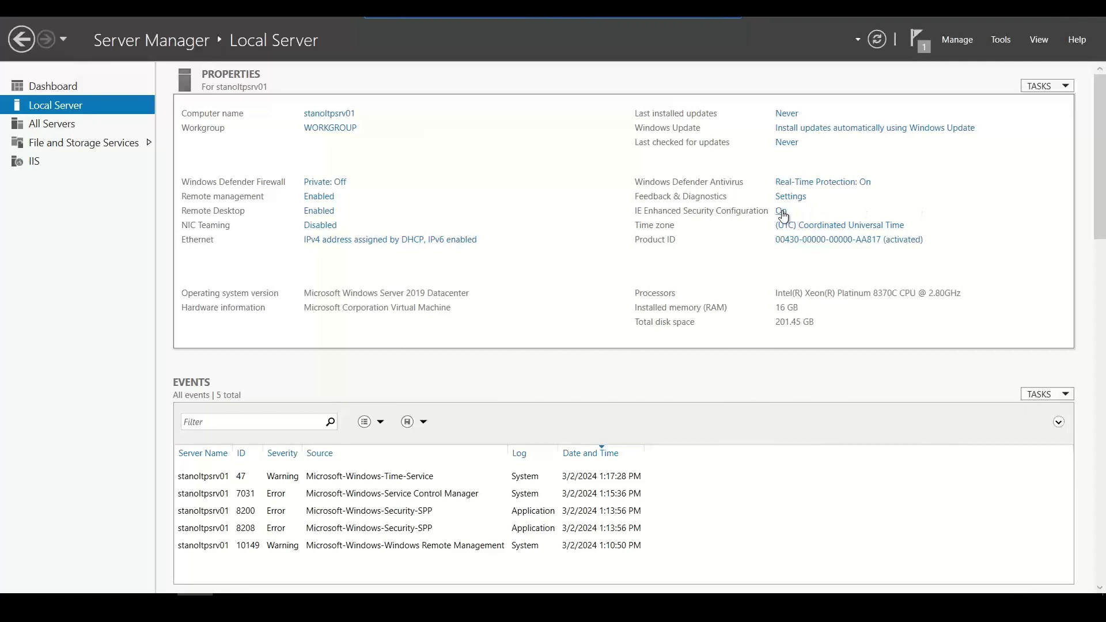
- Set IE Enhanced Security Configuration to Off for Administrators and Users
{"action": "left_click", "coordinate": [782, 212]}
{"action": "left_click", "coordinate": [477, 283]}
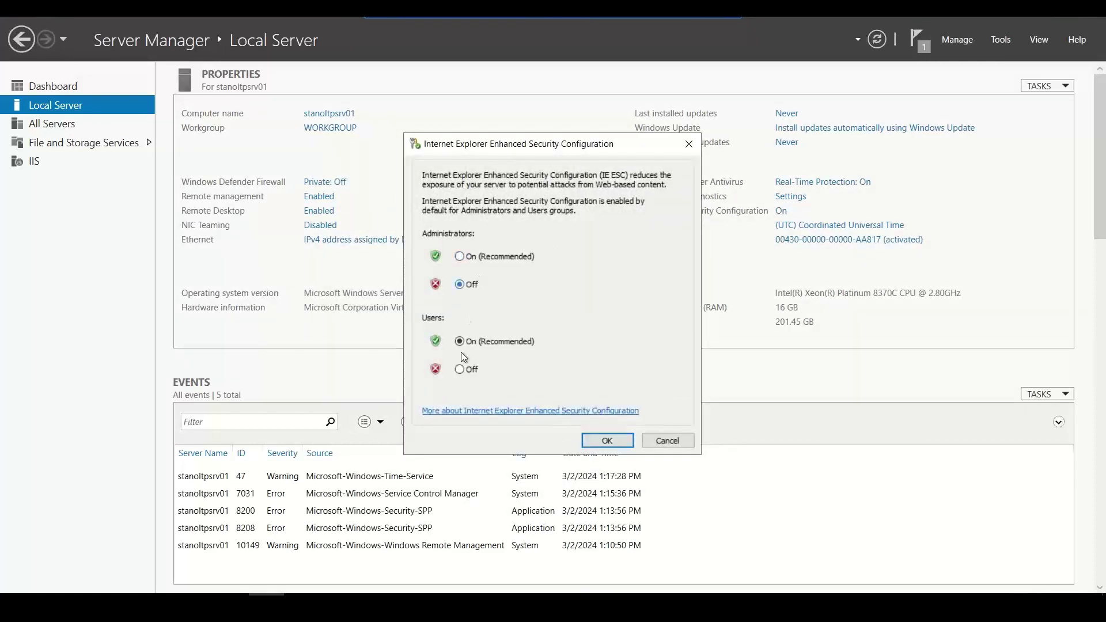
{"action": "left_click", "coordinate": [461, 370]}
{"action": "left_click", "coordinate": [606, 441]}
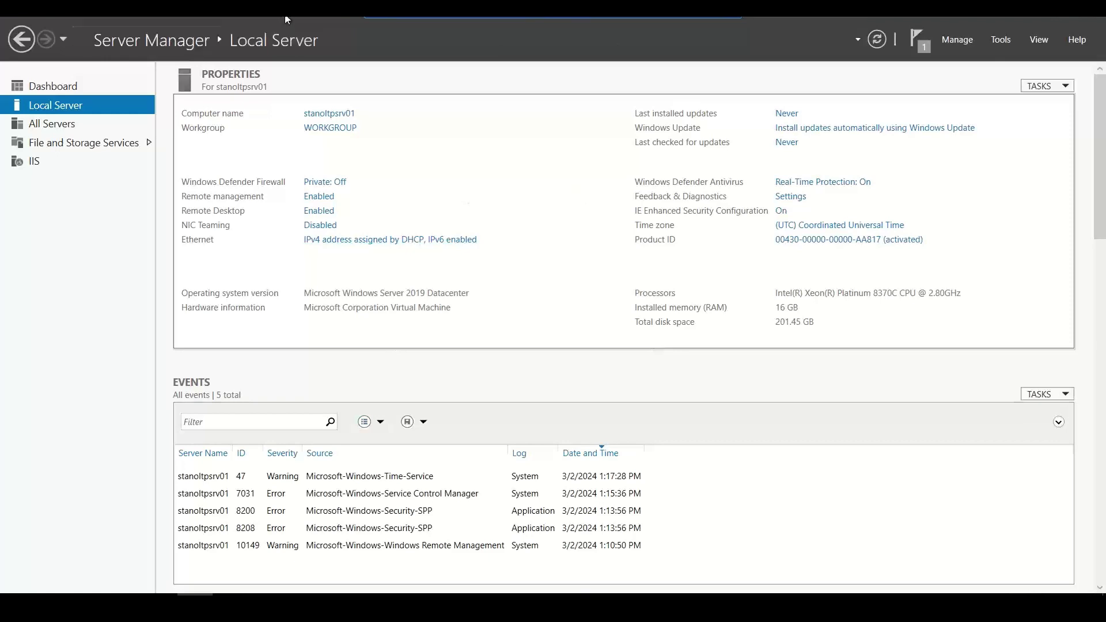
- Close Server Manager and the command prompt window
{"action": "left_click_drag", "start_coordinate": [288, 50], "coordinate": [256, 231]}
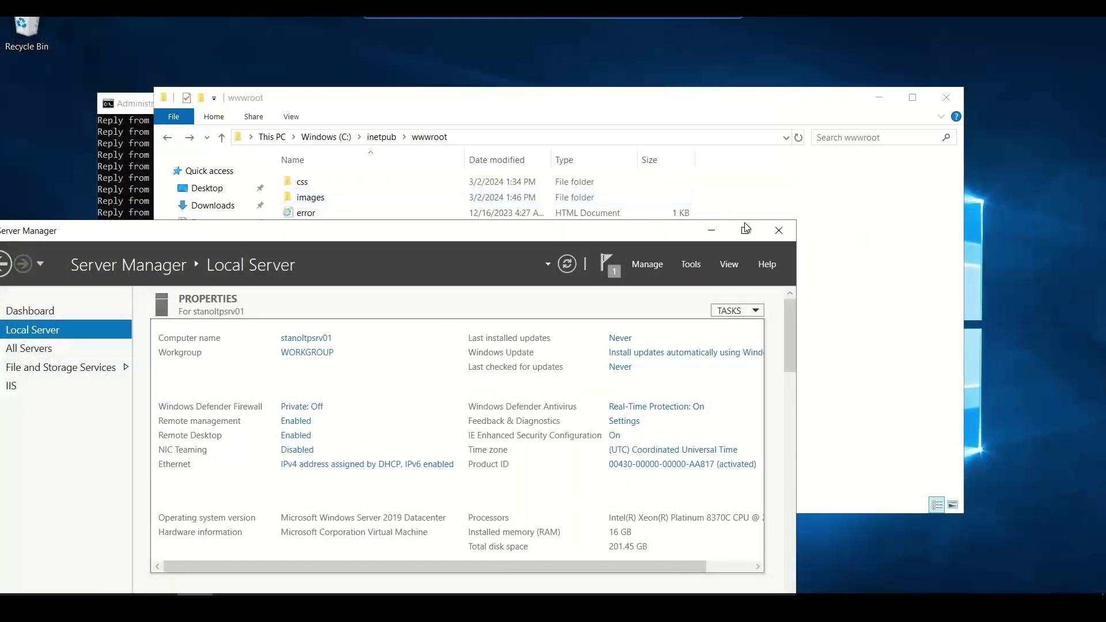
{"action": "left_click", "coordinate": [781, 231]}
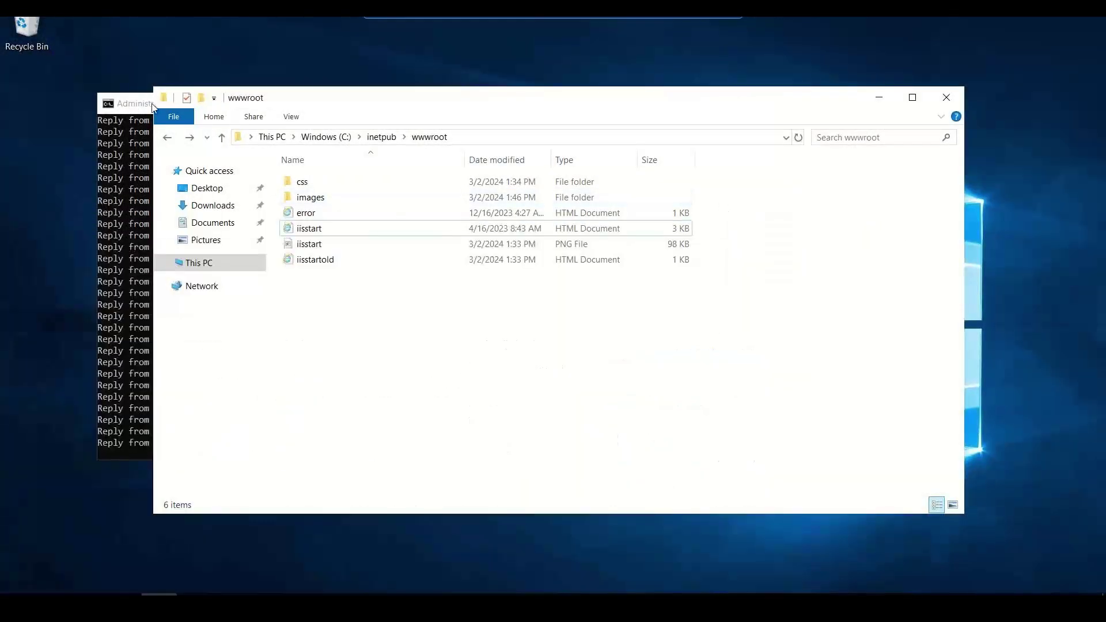
{"action": "left_click", "coordinate": [154, 106]}
{"action": "left_click", "coordinate": [716, 104]}
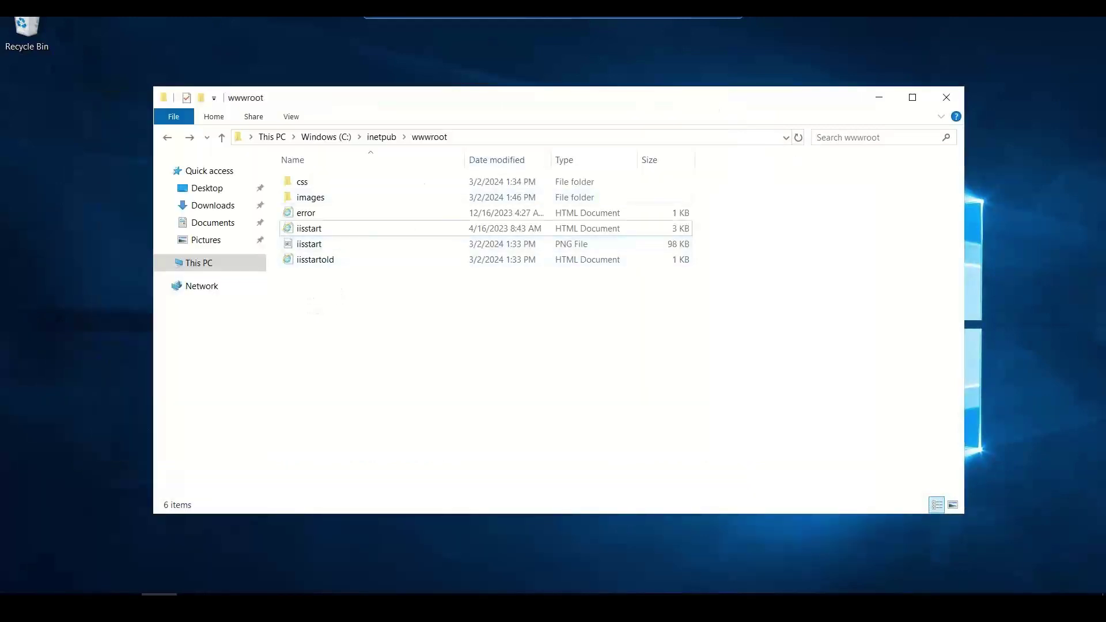
{"action": "double_click", "coordinate": [589, 21]}
{"action": "double_click", "coordinate": [502, 31]}
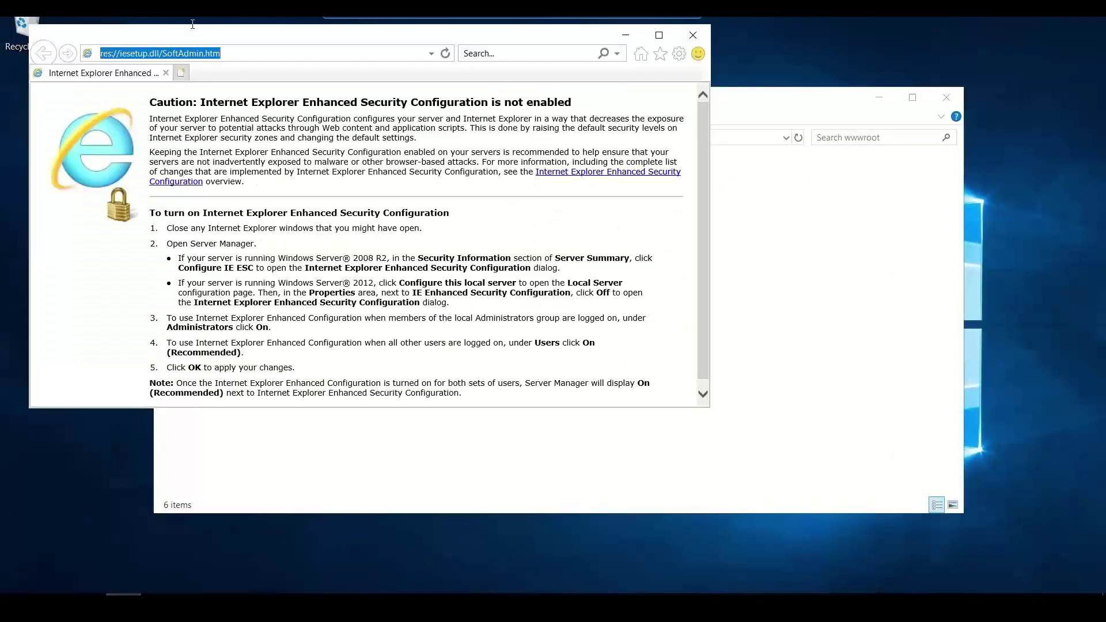
- Browse to localhost, which returns HTTP Error 403.14 Forbidden
{"action": "type", "text": "localhost"}
{"action": "key", "text": "Return"}
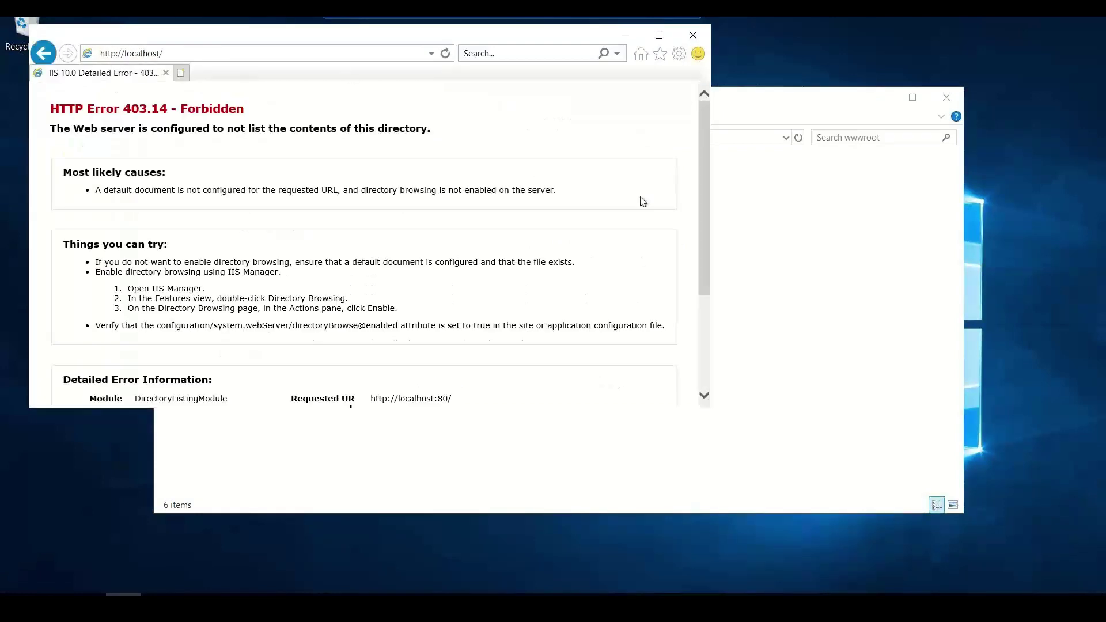
{"action": "scroll", "coordinate": [705, 236], "scroll_direction": "down", "scroll_amount": 3}
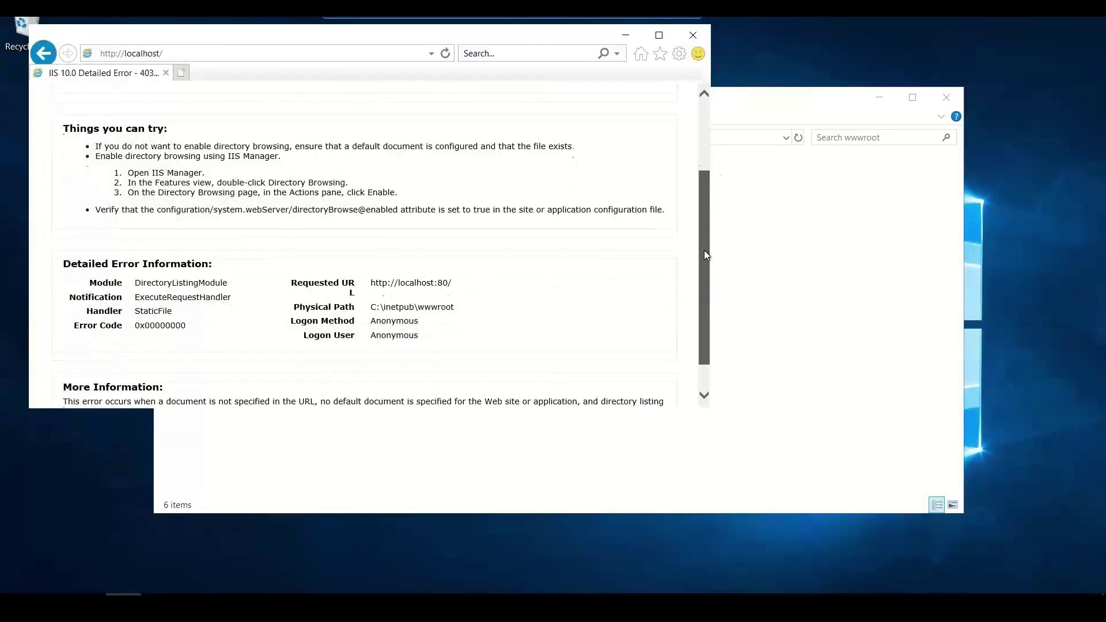
{"action": "scroll", "coordinate": [704, 284], "scroll_direction": "down", "scroll_amount": 2}
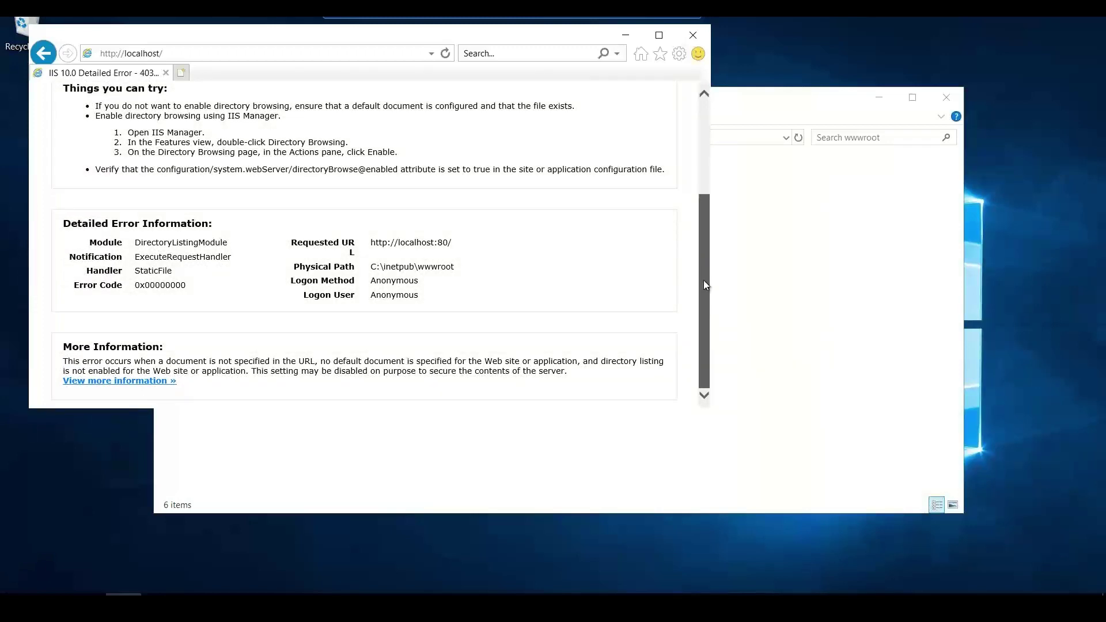
{"action": "left_click_drag", "start_coordinate": [704, 286], "coordinate": [704, 268]}
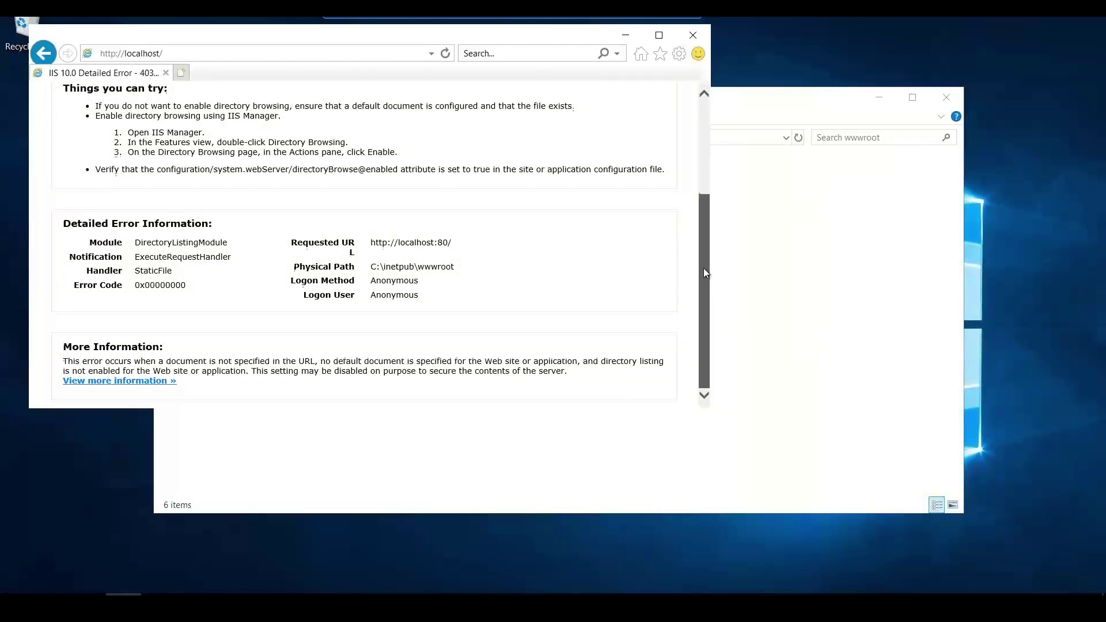
{"action": "left_click", "coordinate": [260, 454]}
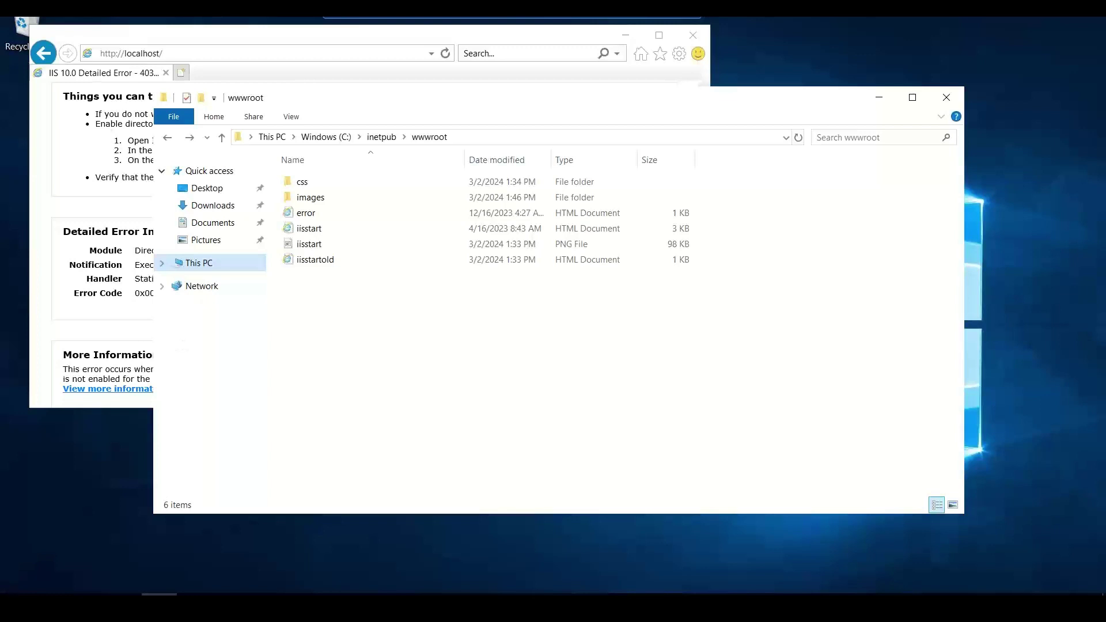
- Launch IIS Manager (inetmgr) from the Win+X Run box
{"action": "key", "text": "super+x"}
{"action": "left_click", "coordinate": [75, 529]}
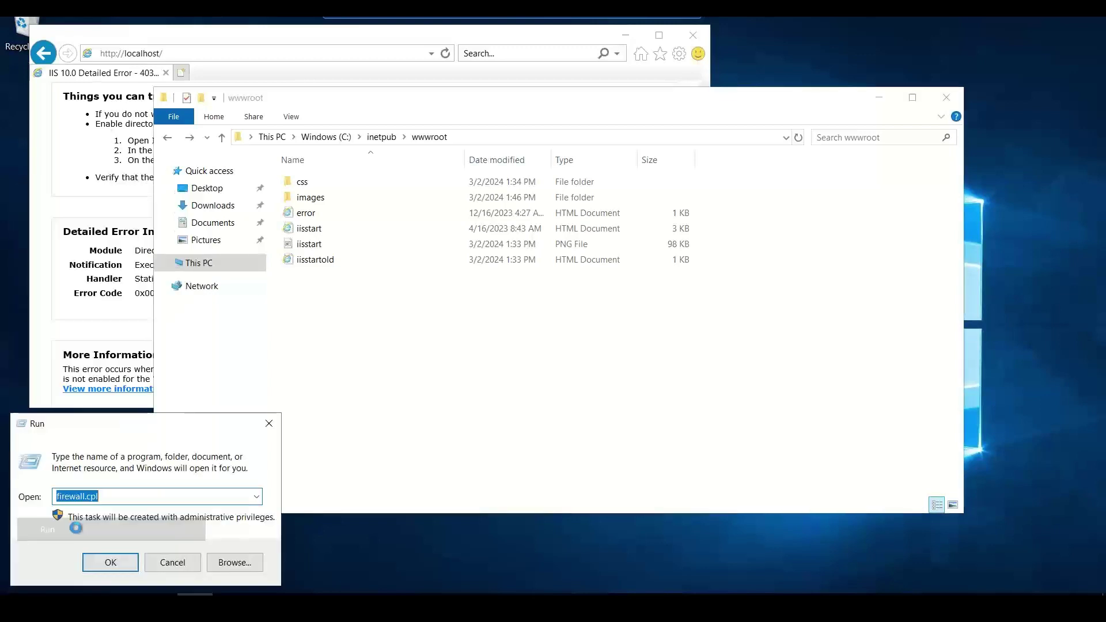
{"action": "type", "text": "inetmgr"}
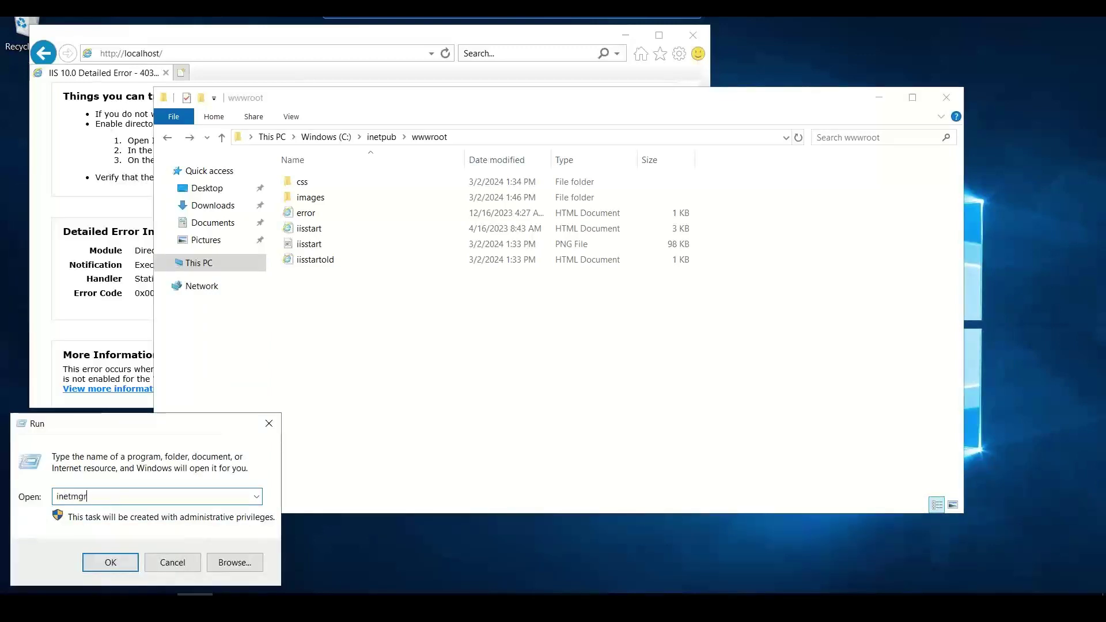
{"action": "key", "text": "Return"}
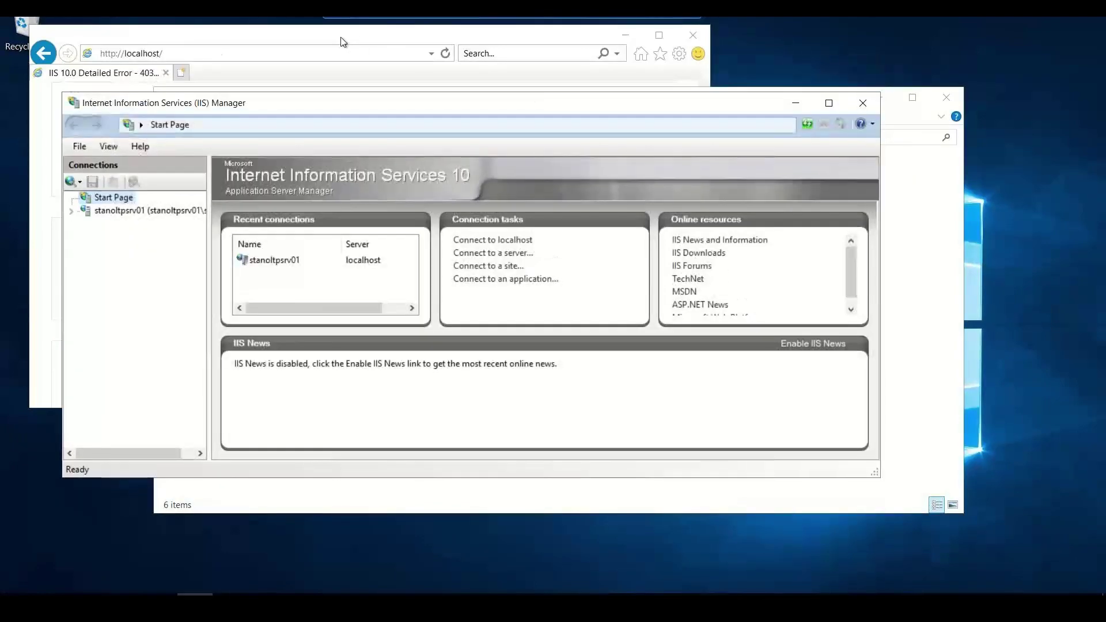
- Position the IIS Manager window beside the browser's error page
{"action": "left_click", "coordinate": [343, 42]}
{"action": "left_click", "coordinate": [751, 110]}
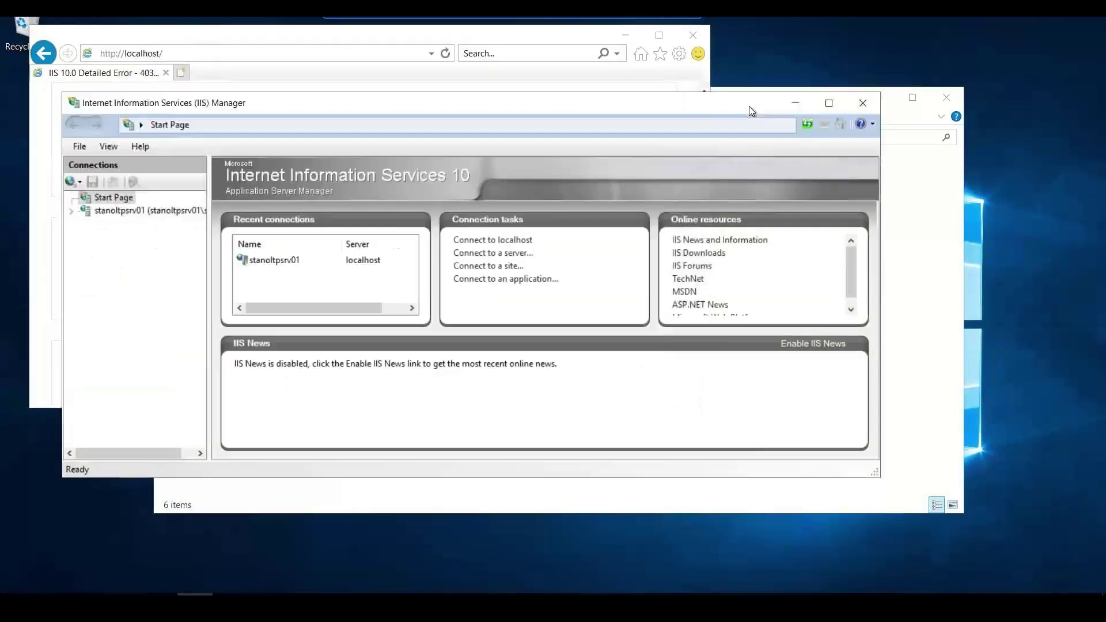
{"action": "left_click_drag", "start_coordinate": [521, 112], "coordinate": [718, 222]}
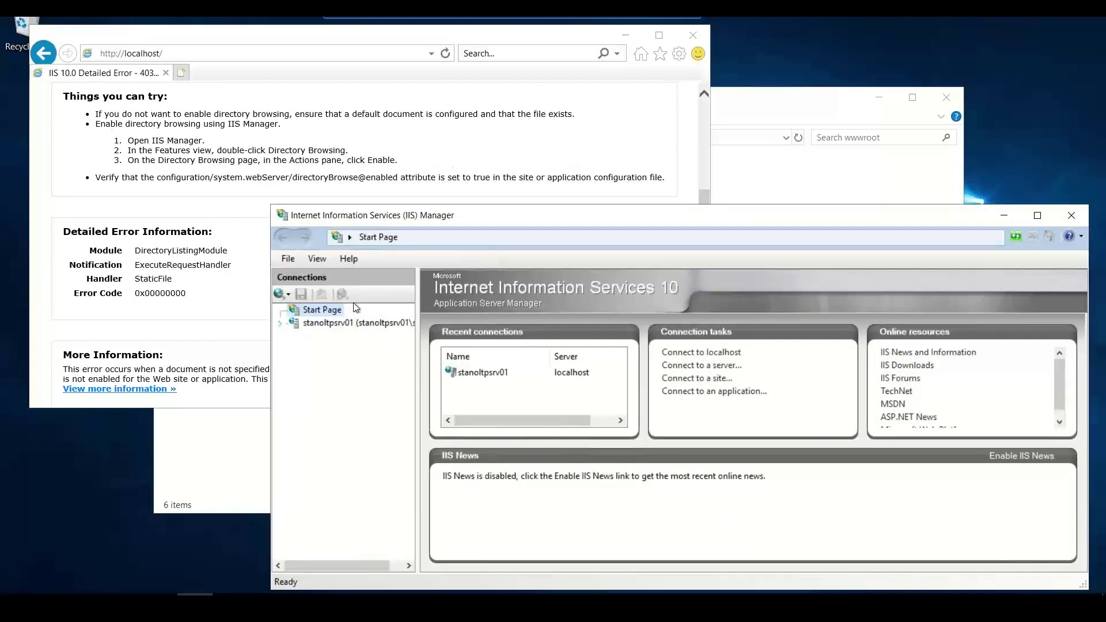
{"action": "left_click", "coordinate": [523, 238]}
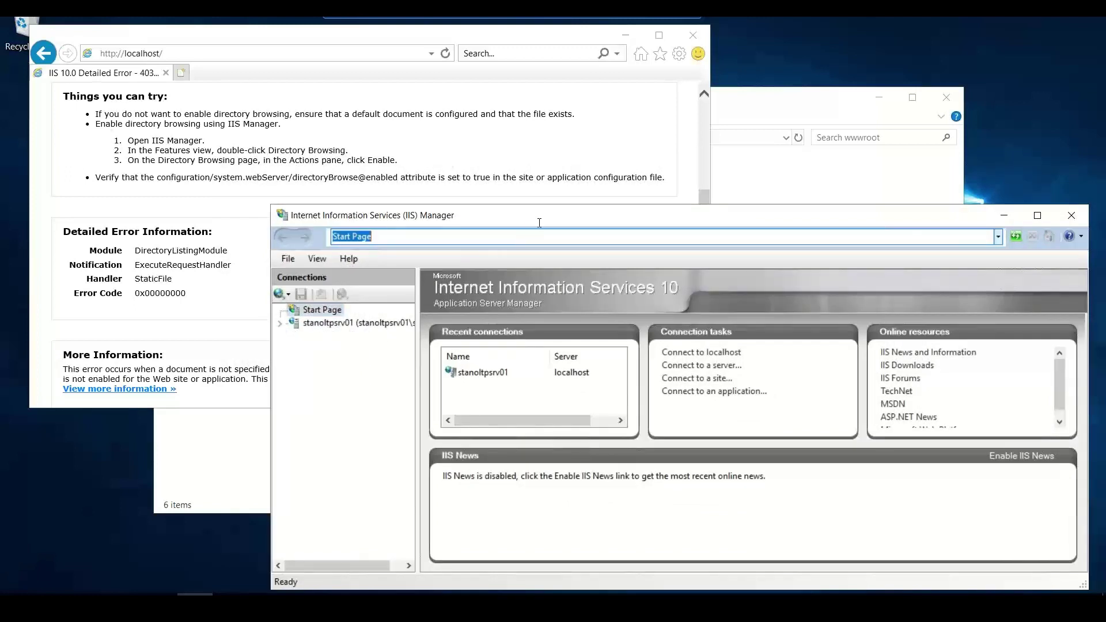
{"action": "left_click_drag", "start_coordinate": [537, 217], "coordinate": [497, 108]}
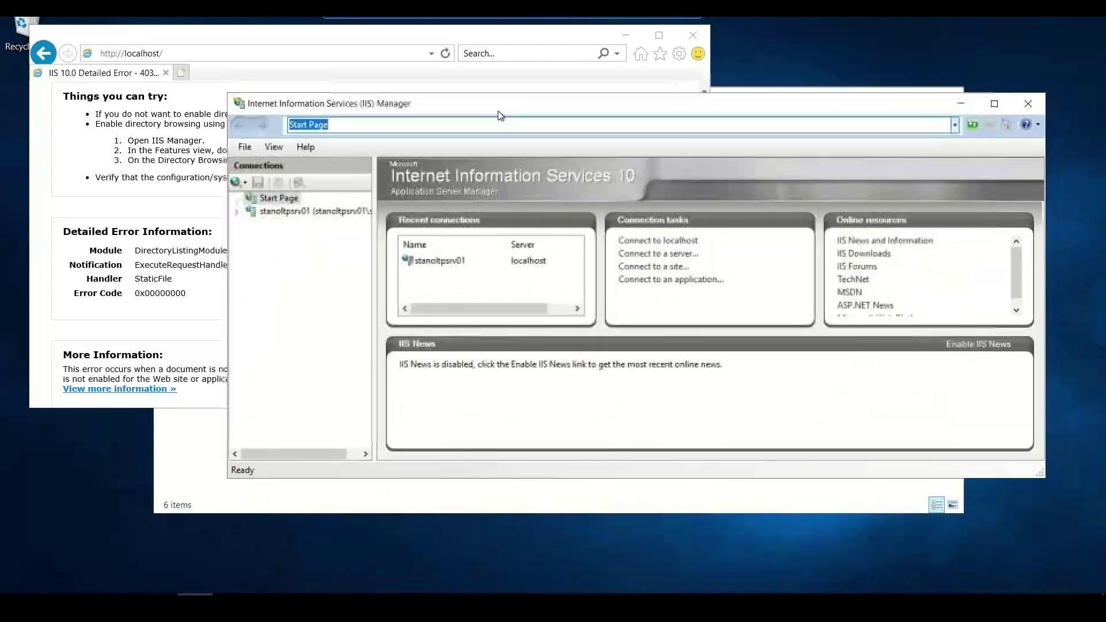
- Show stanoltpsrv01's Home features grouped by Area and select Directory Browsing
{"action": "left_click", "coordinate": [244, 213]}
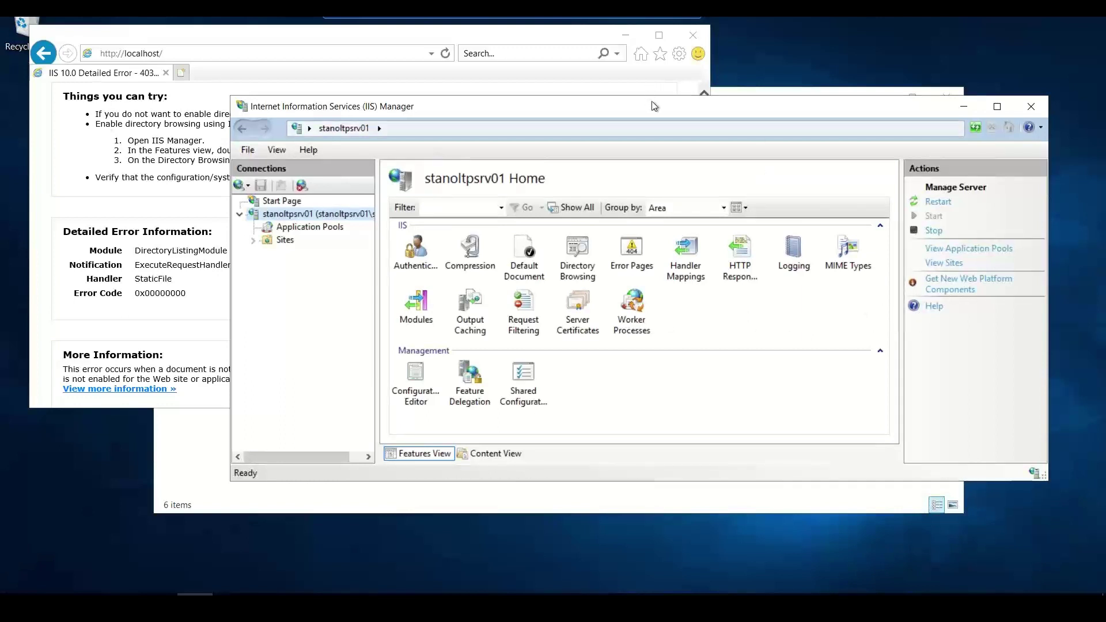
{"action": "left_click_drag", "start_coordinate": [702, 100], "coordinate": [751, 98]}
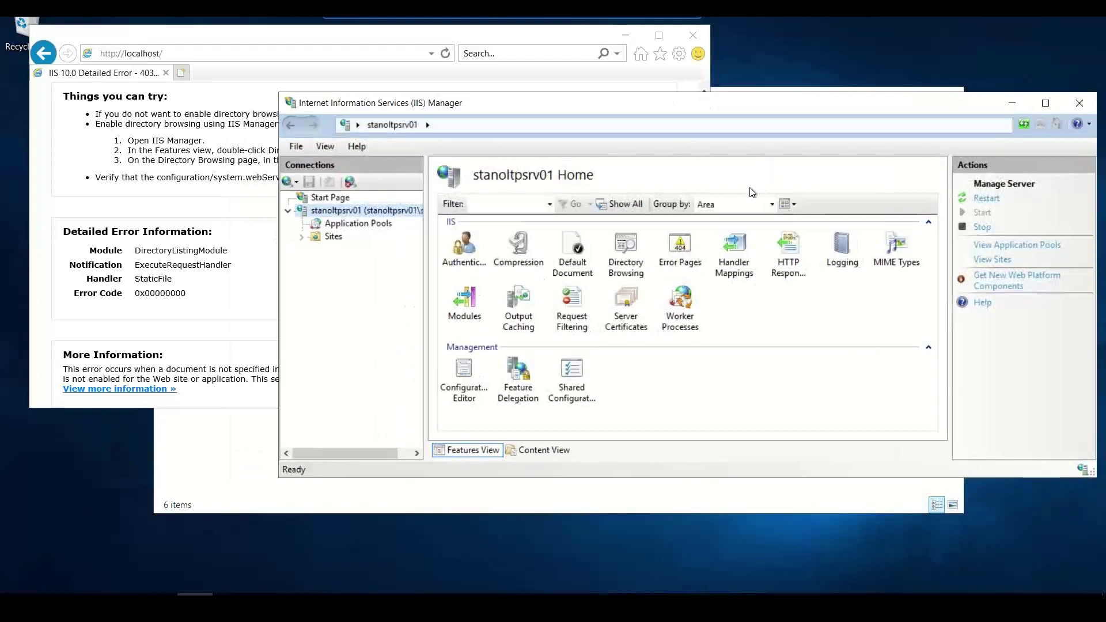
{"action": "left_click", "coordinate": [725, 203]}
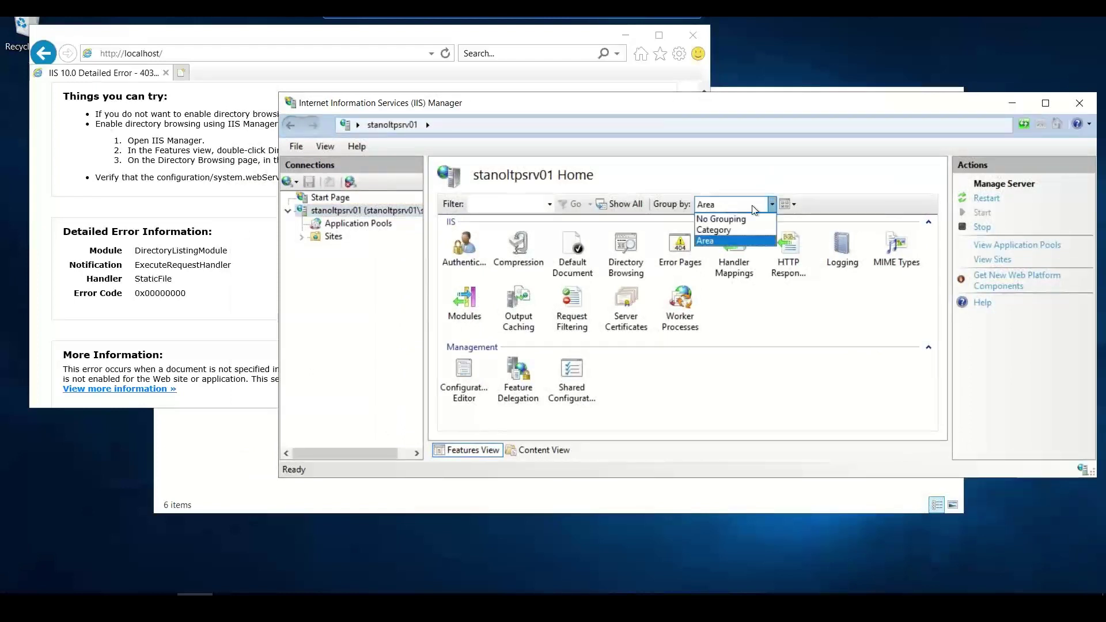
{"action": "left_click", "coordinate": [411, 320]}
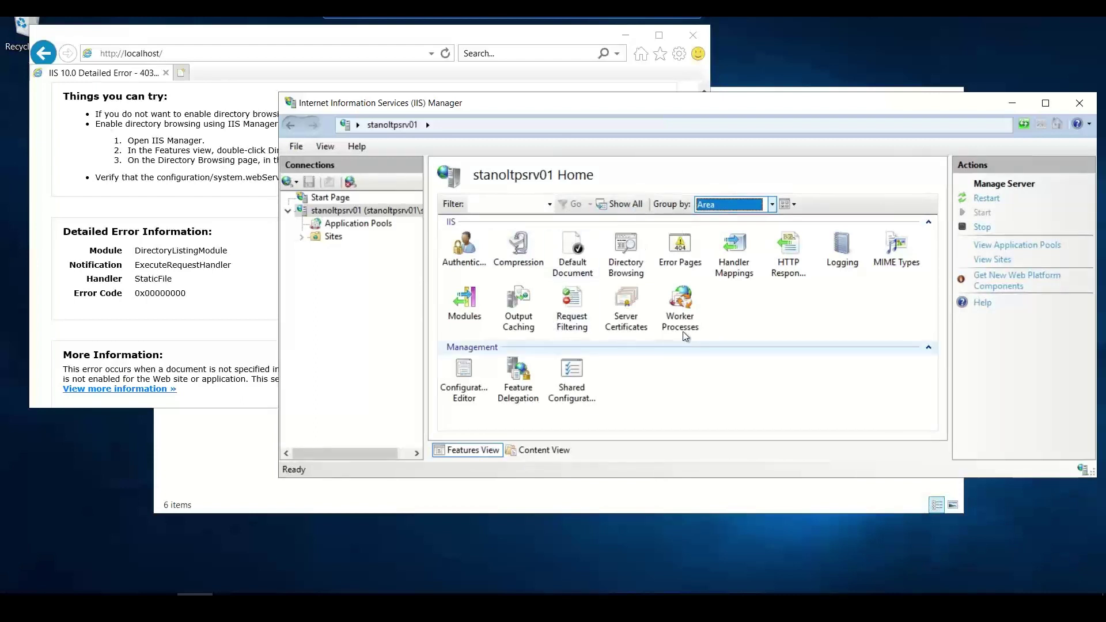
{"action": "left_click", "coordinate": [630, 243]}
{"action": "right_click", "coordinate": [631, 243]}
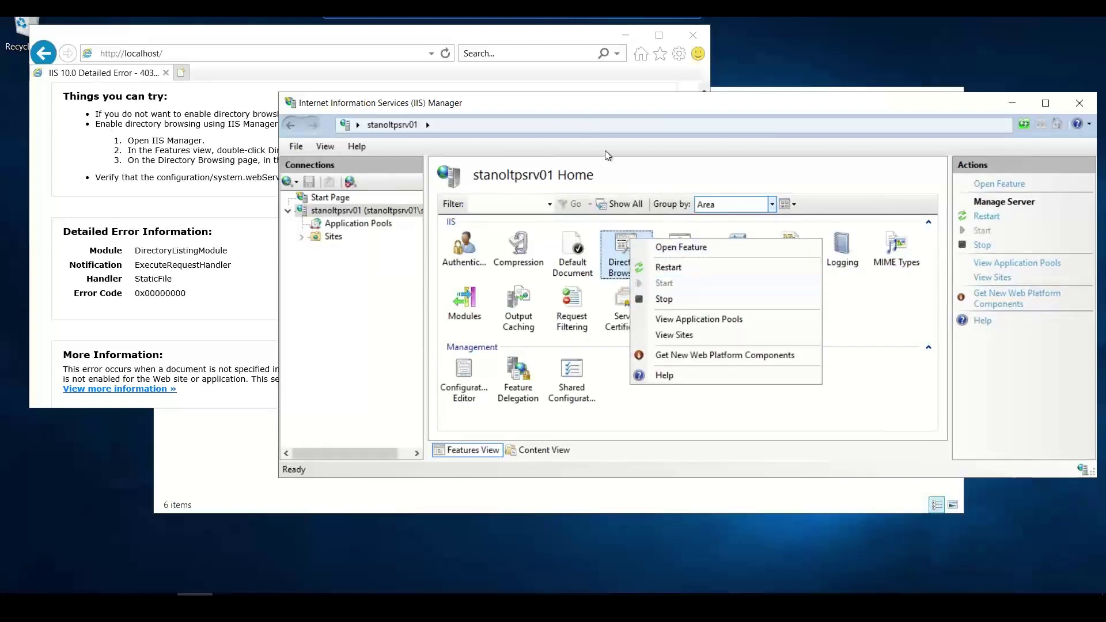
- Open the Directory Browsing feature and enable it
{"action": "left_click", "coordinate": [657, 249]}
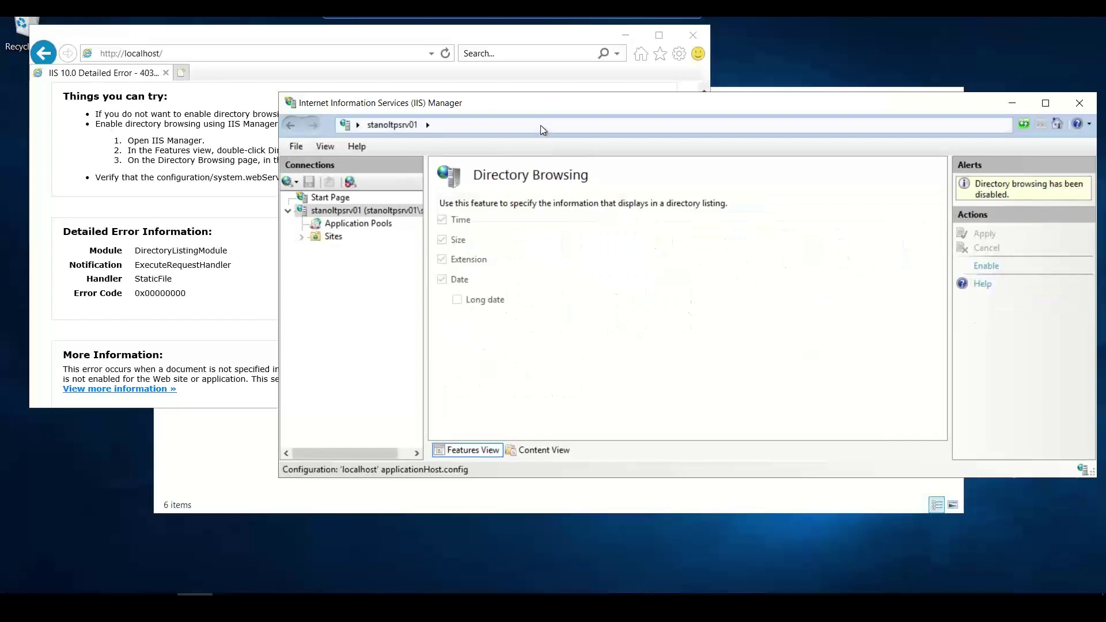
{"action": "left_click_drag", "start_coordinate": [539, 108], "coordinate": [463, 184]}
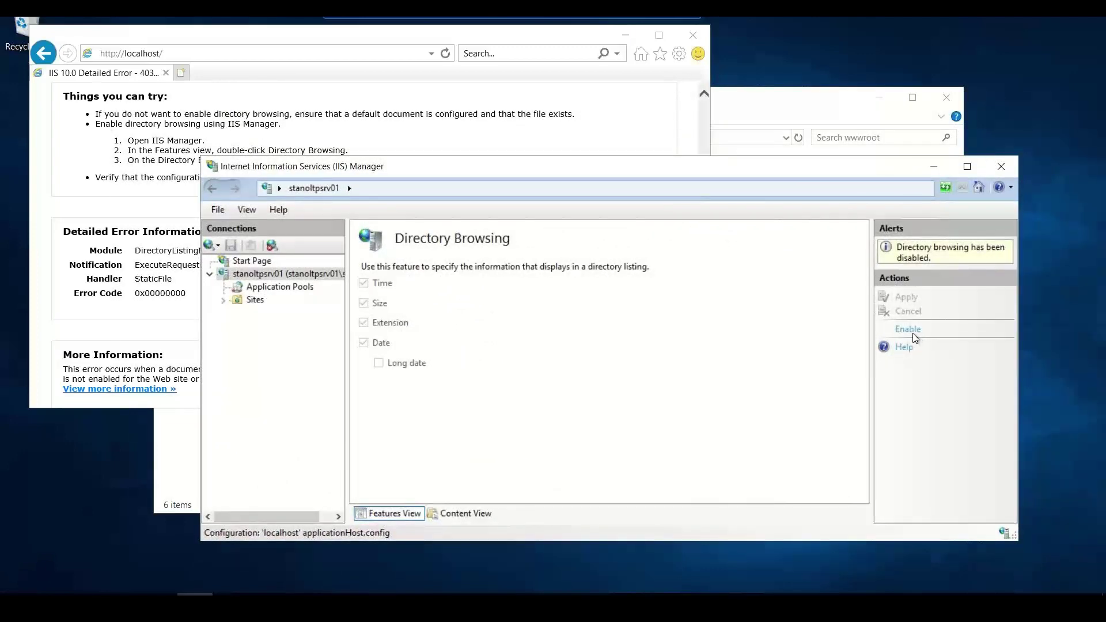
{"action": "left_click", "coordinate": [909, 330]}
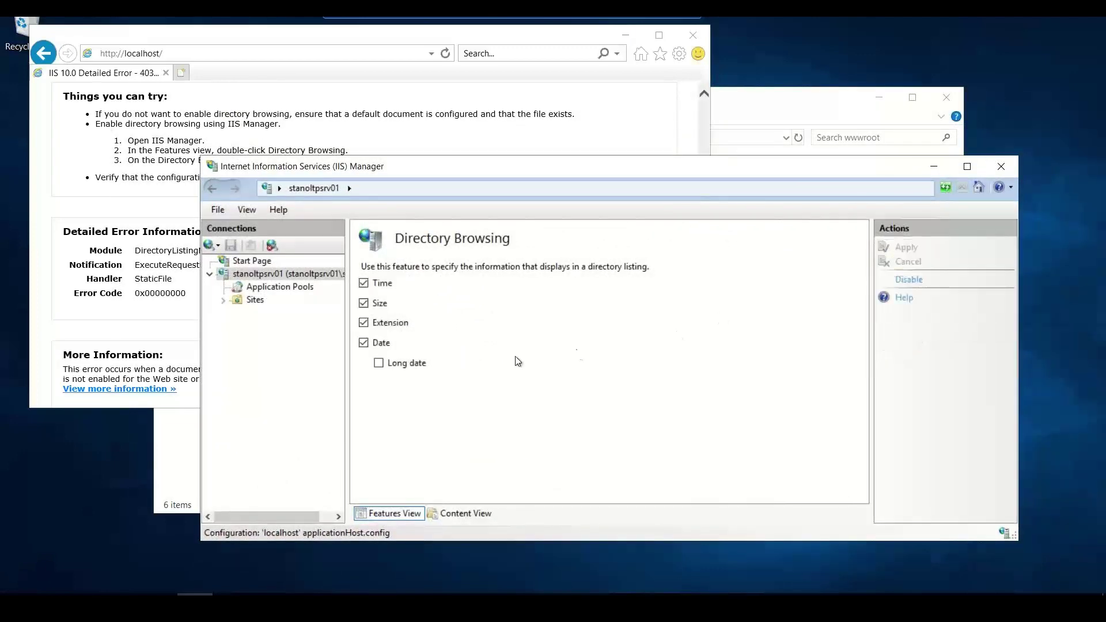
- Minimize the wwwroot folder window and the remote desktop session
{"action": "left_click", "coordinate": [740, 107]}
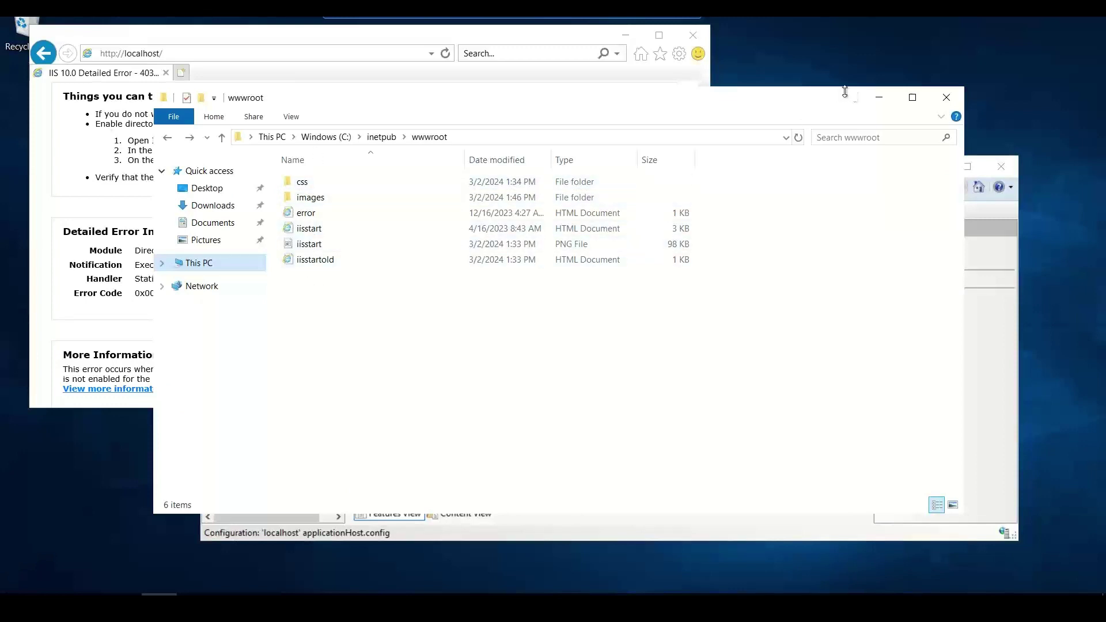
{"action": "left_click", "coordinate": [869, 98]}
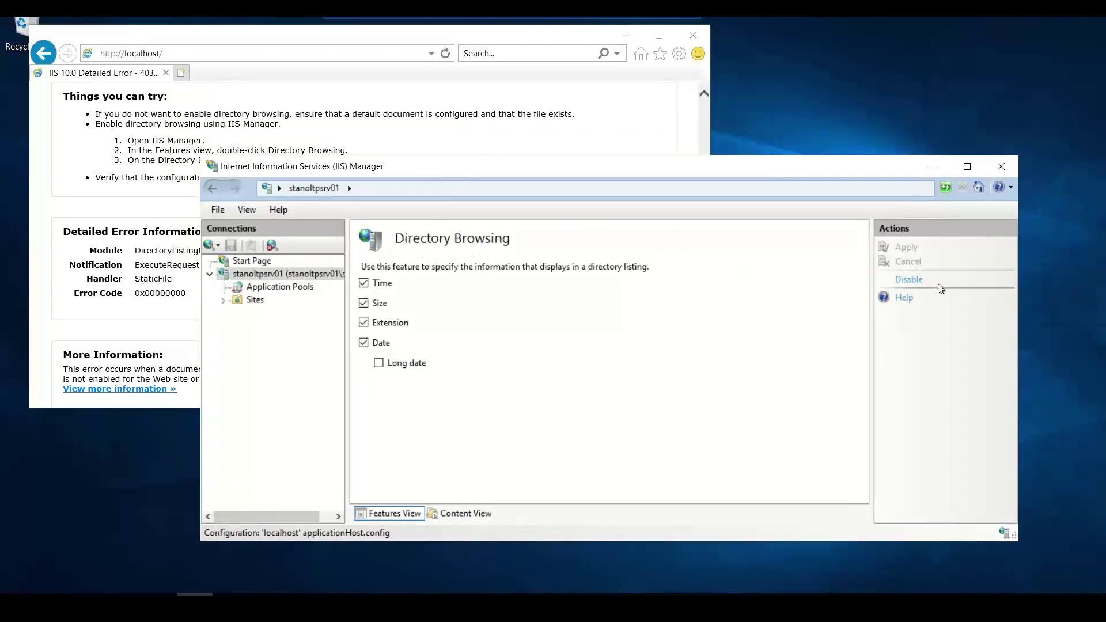
{"action": "left_click", "coordinate": [655, 19]}
- Load 52.168.22.120 in a new Chrome tab to see wwwroot's file listing
{"action": "key", "text": "alt+Tab"}
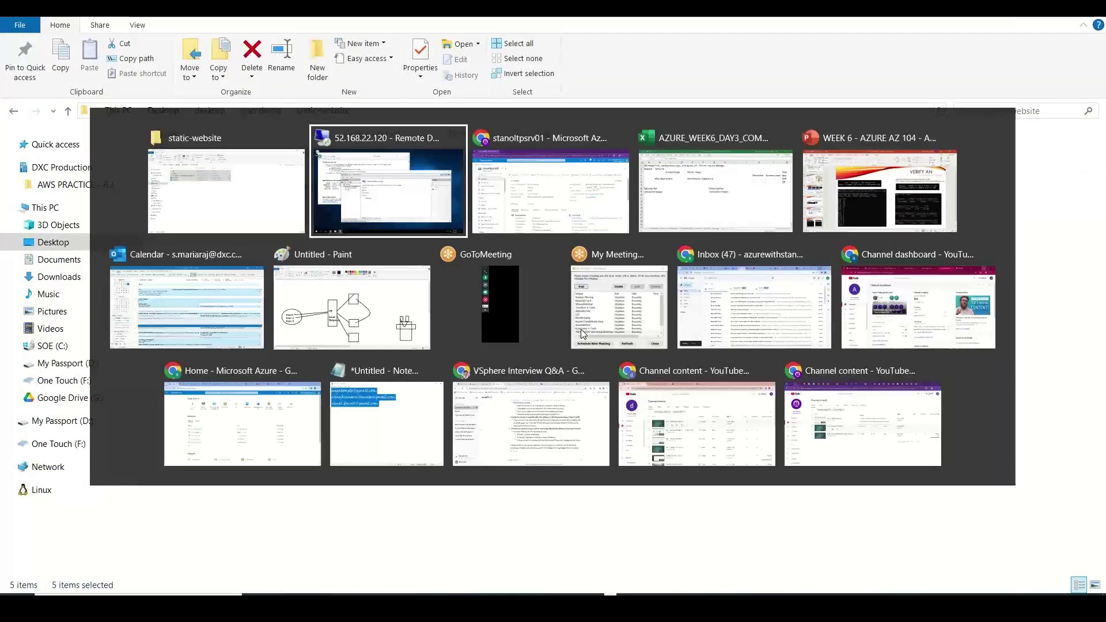
{"action": "key", "text": "alt+Tab"}
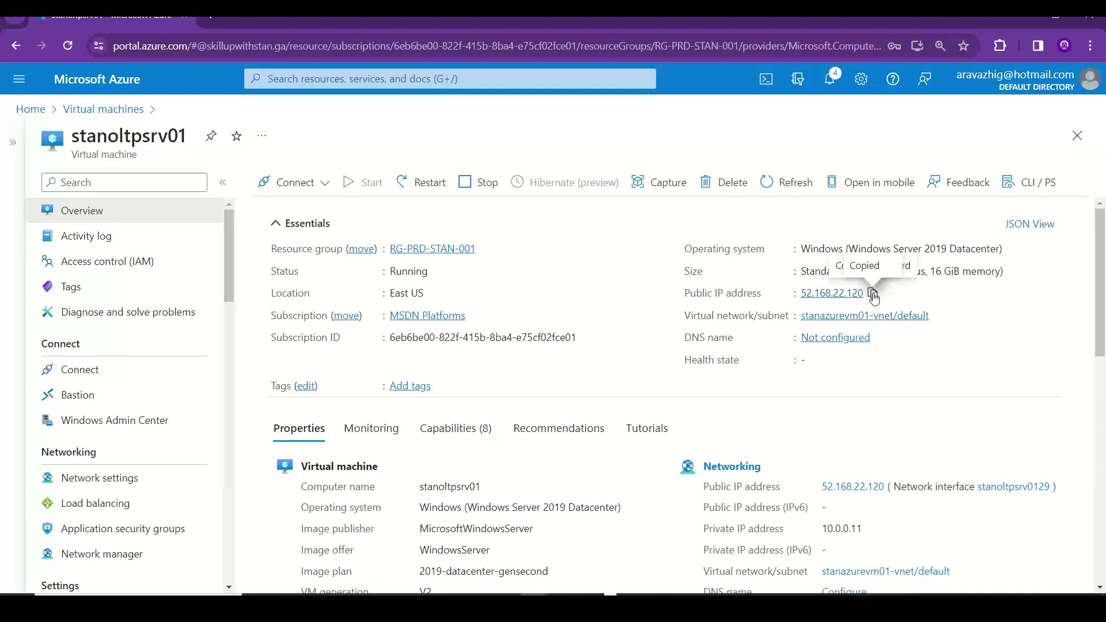
{"action": "left_click", "coordinate": [208, 18]}
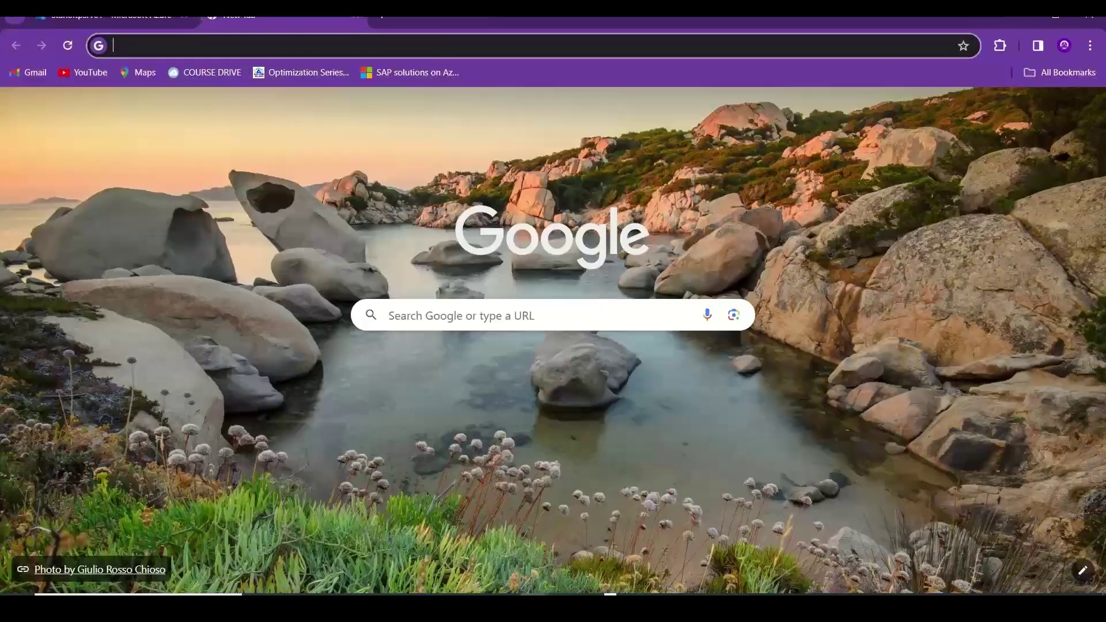
{"action": "type", "text": "52.168.22.120"}
{"action": "key", "text": "Return"}
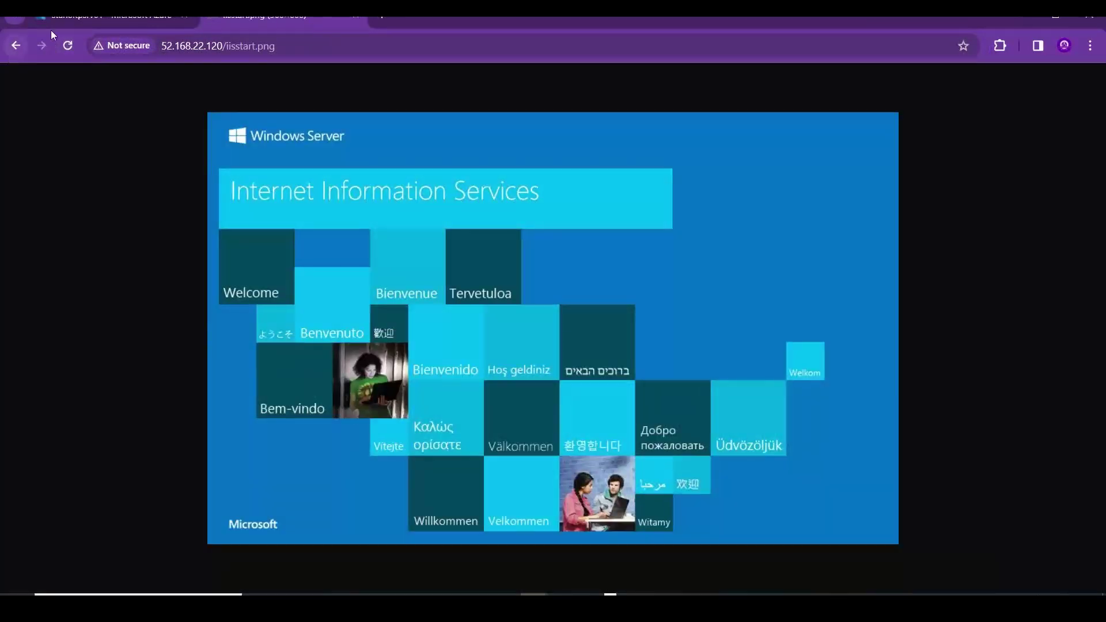
- Open iisstart.html to view Stan's Café, then return to the remote server
{"action": "left_click", "coordinate": [13, 51]}
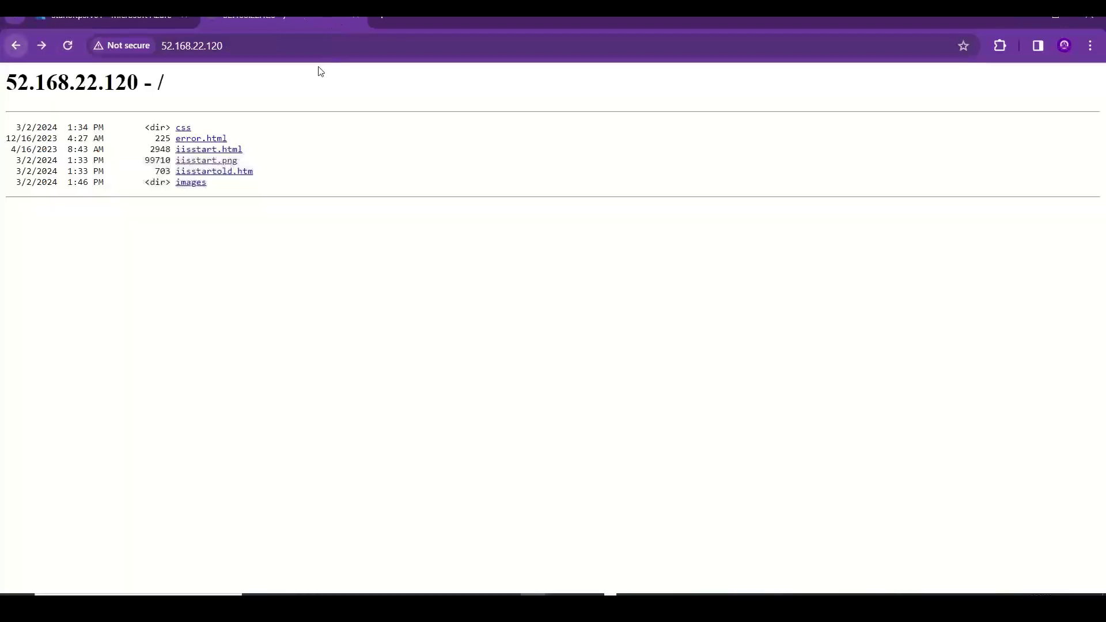
{"action": "left_click", "coordinate": [223, 154]}
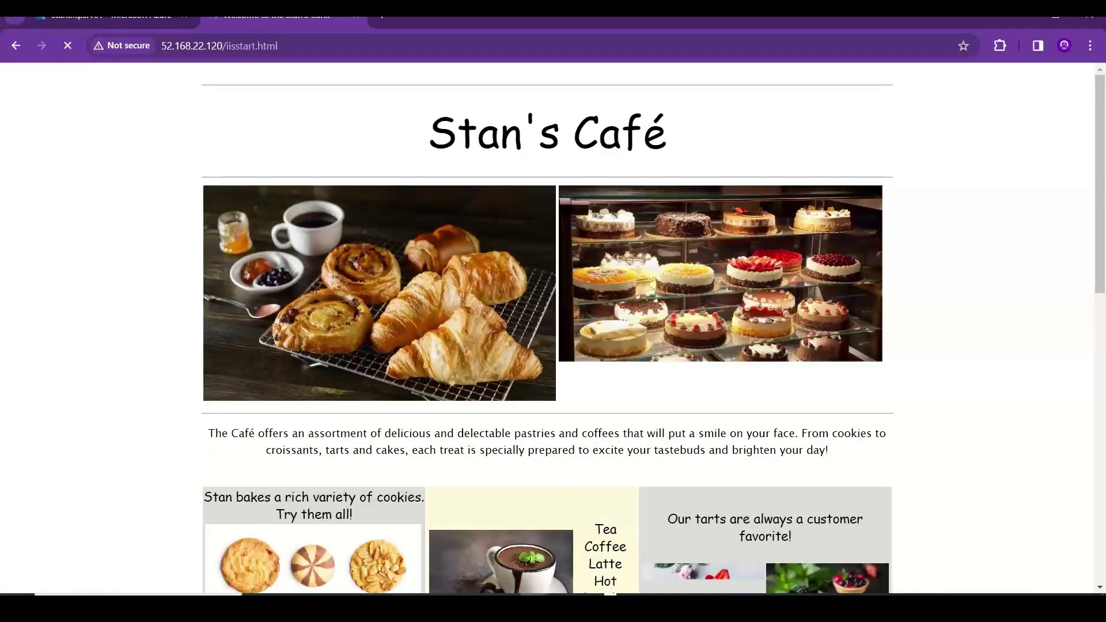
{"action": "key", "text": "alt+Tab"}
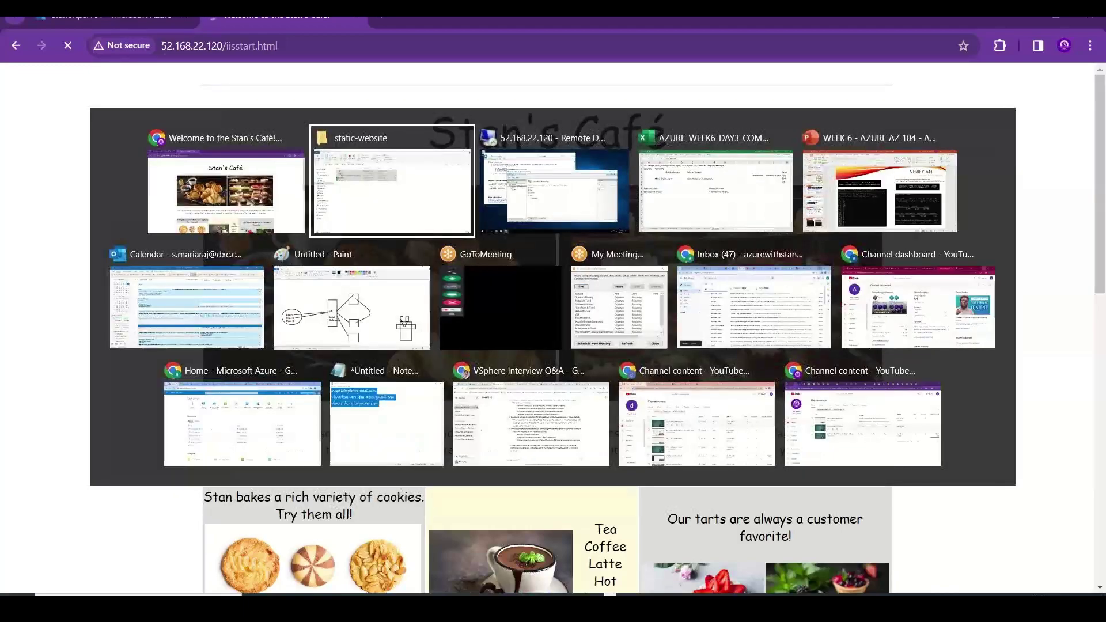
{"action": "key", "text": "alt+Tab"}
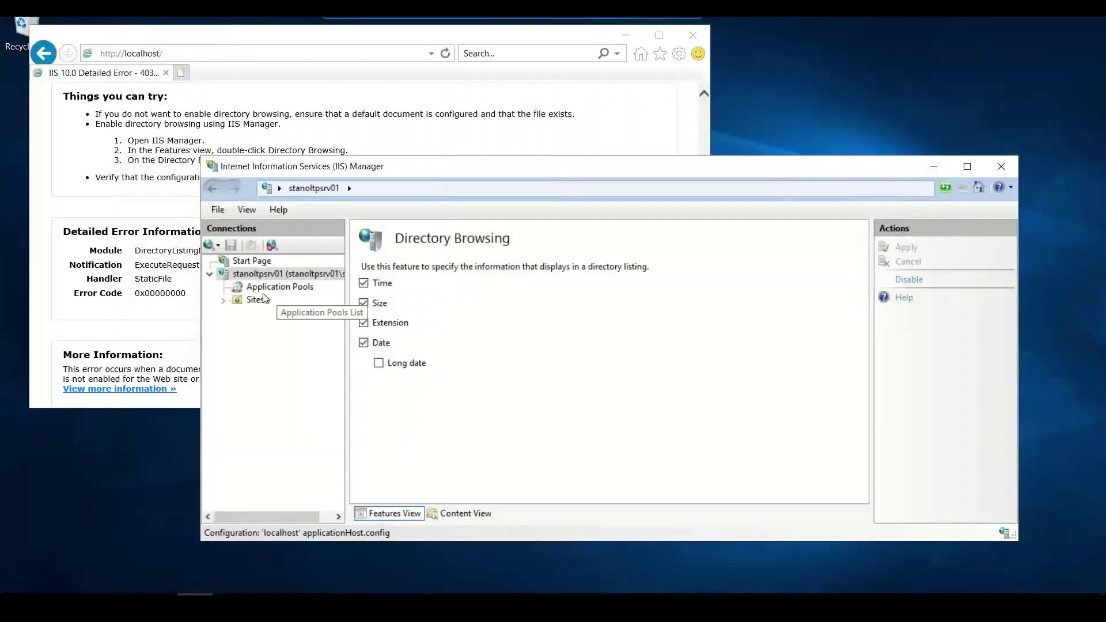
- Expand Sites, select Default Web Site, and pick its Default Document feature
{"action": "left_click", "coordinate": [249, 300]}
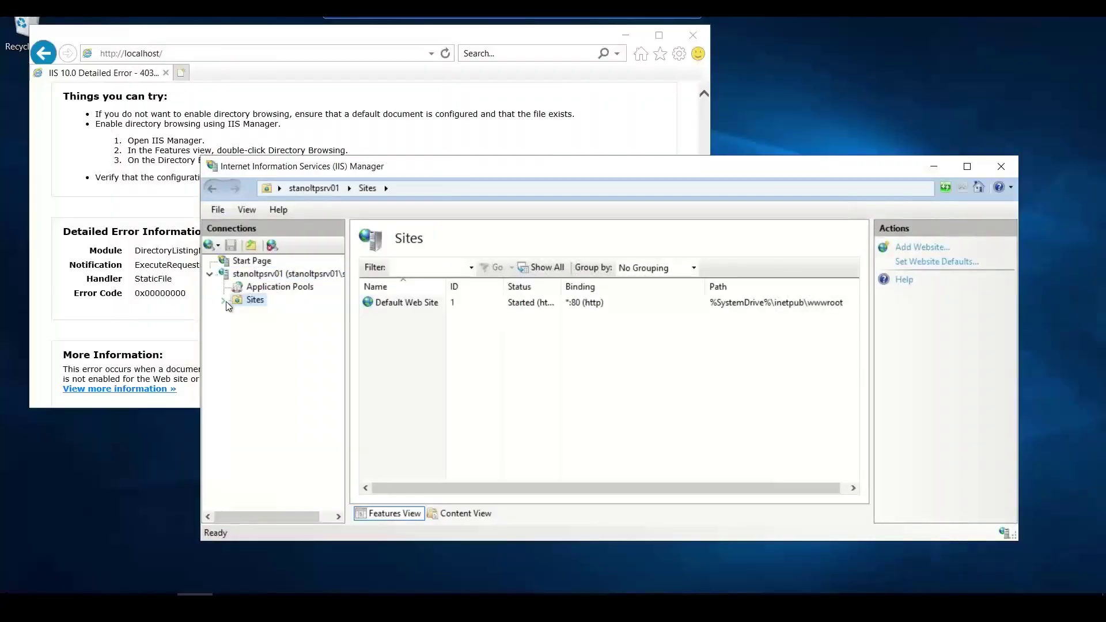
{"action": "left_click", "coordinate": [224, 301]}
{"action": "left_click", "coordinate": [272, 314]}
{"action": "right_click", "coordinate": [274, 316]}
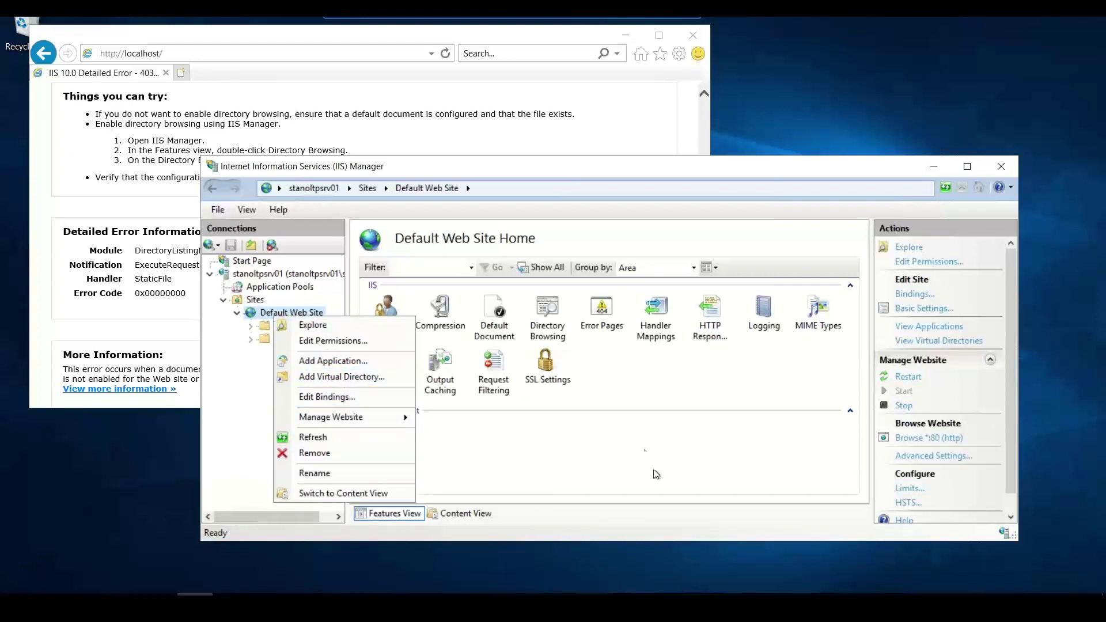
{"action": "left_click", "coordinate": [795, 400]}
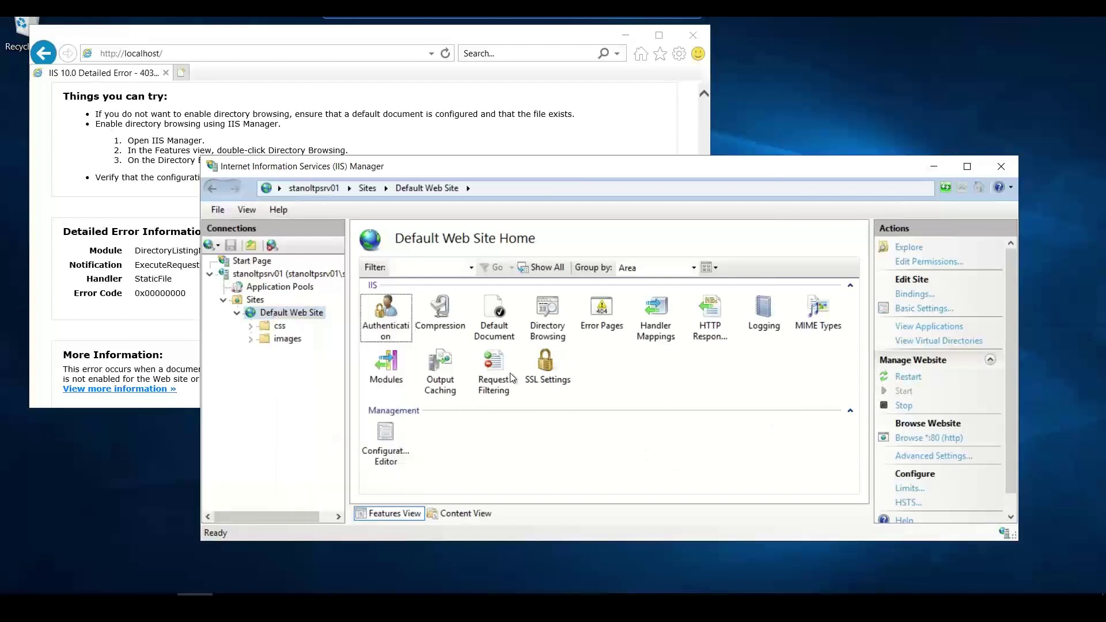
{"action": "left_click", "coordinate": [500, 332]}
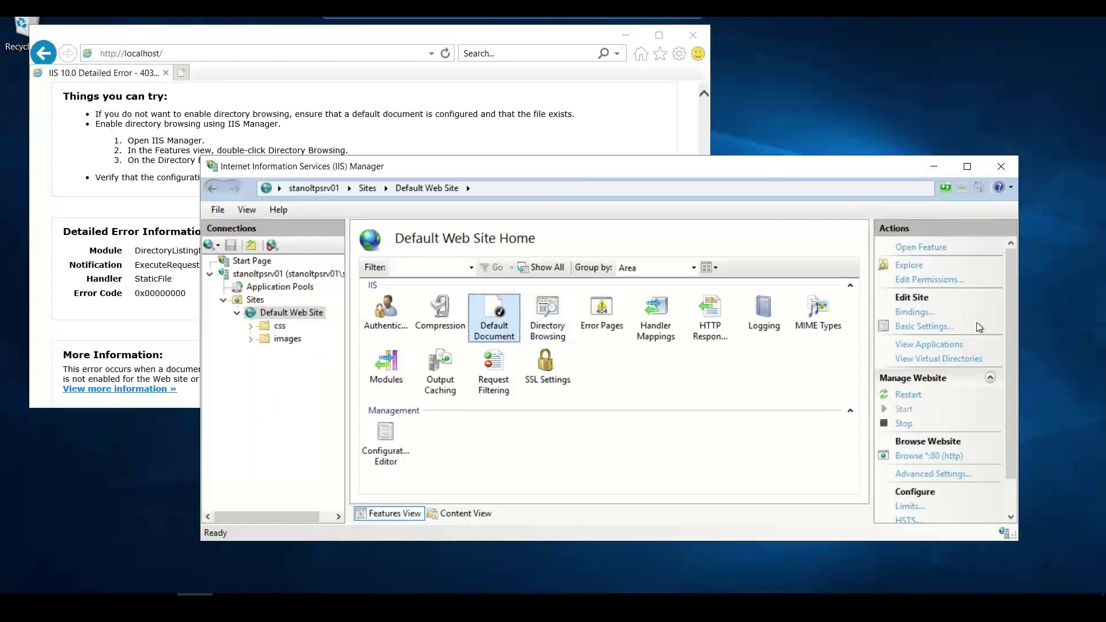
- Inspect iisstart.html in Content View, then go back to Features View
{"action": "left_click", "coordinate": [477, 514]}
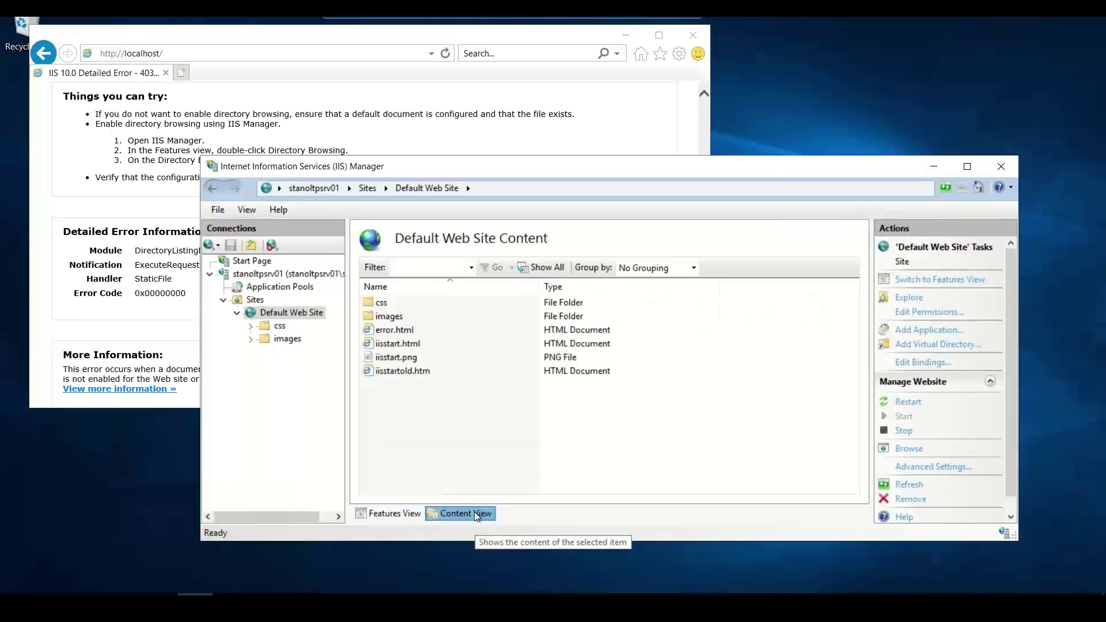
{"action": "left_click", "coordinate": [400, 346]}
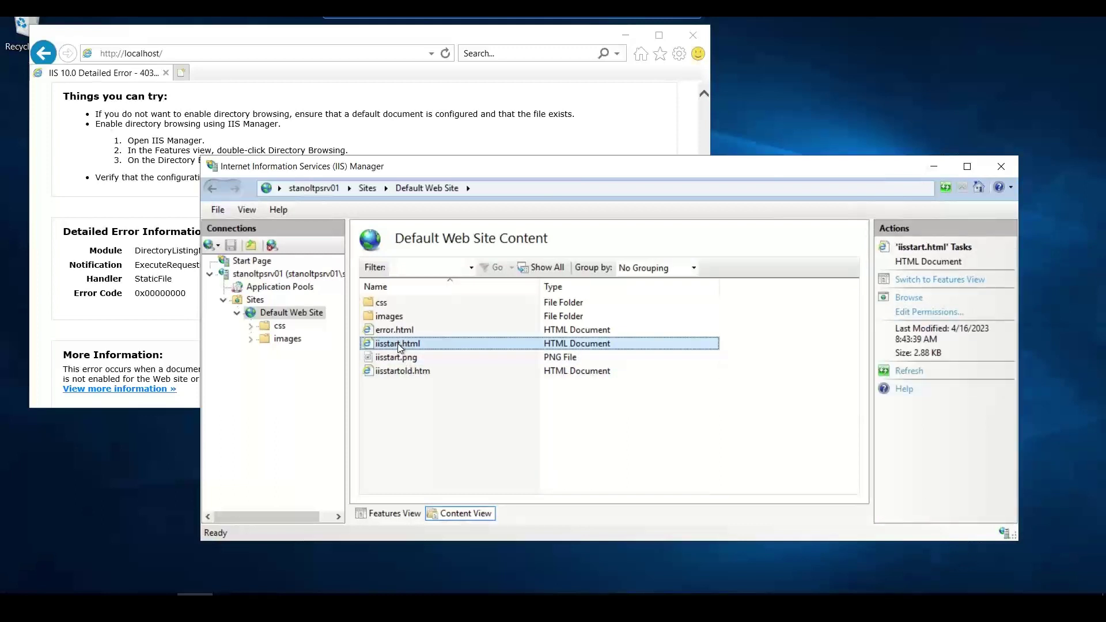
{"action": "right_click", "coordinate": [437, 350]}
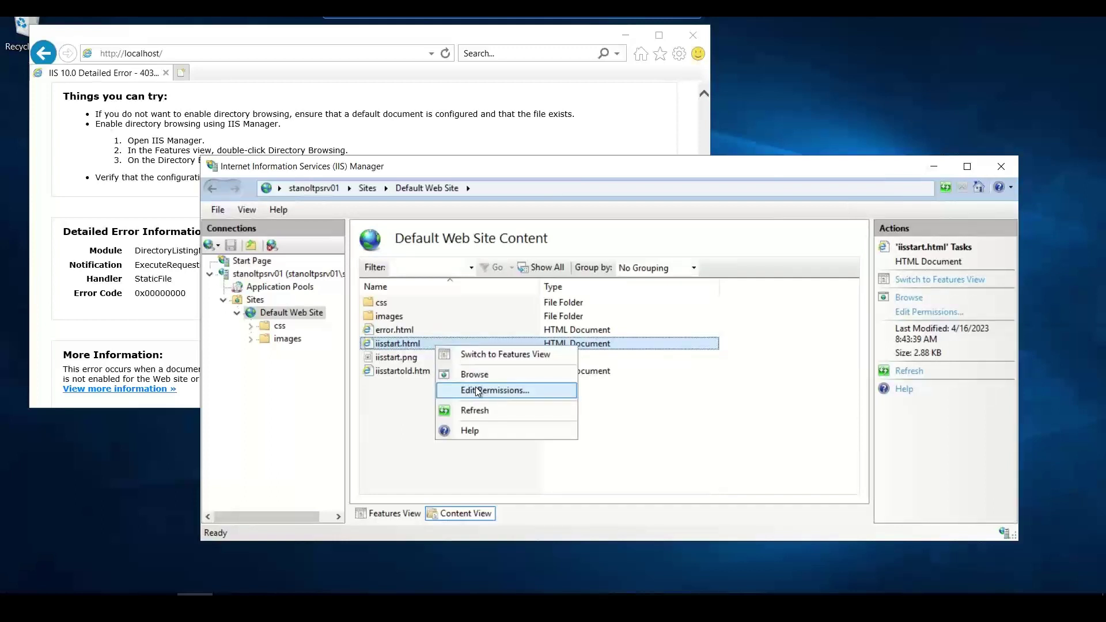
{"action": "left_click", "coordinate": [406, 521]}
{"action": "left_click", "coordinate": [407, 515]}
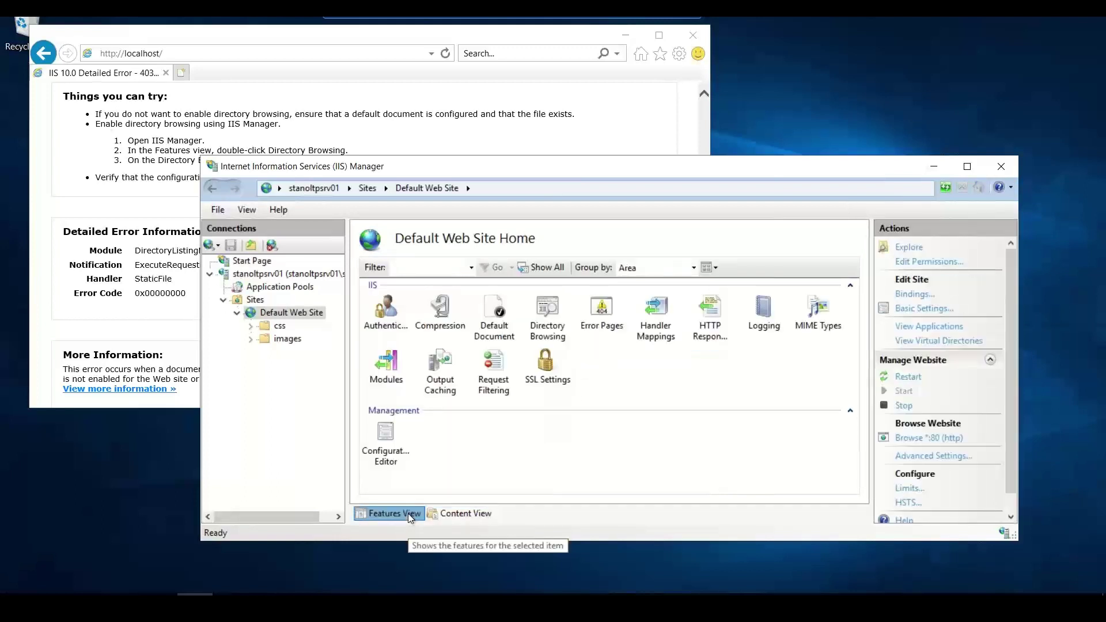
- Open the Default Web Site's Advanced Settings and close them without changes
{"action": "left_click", "coordinate": [494, 322]}
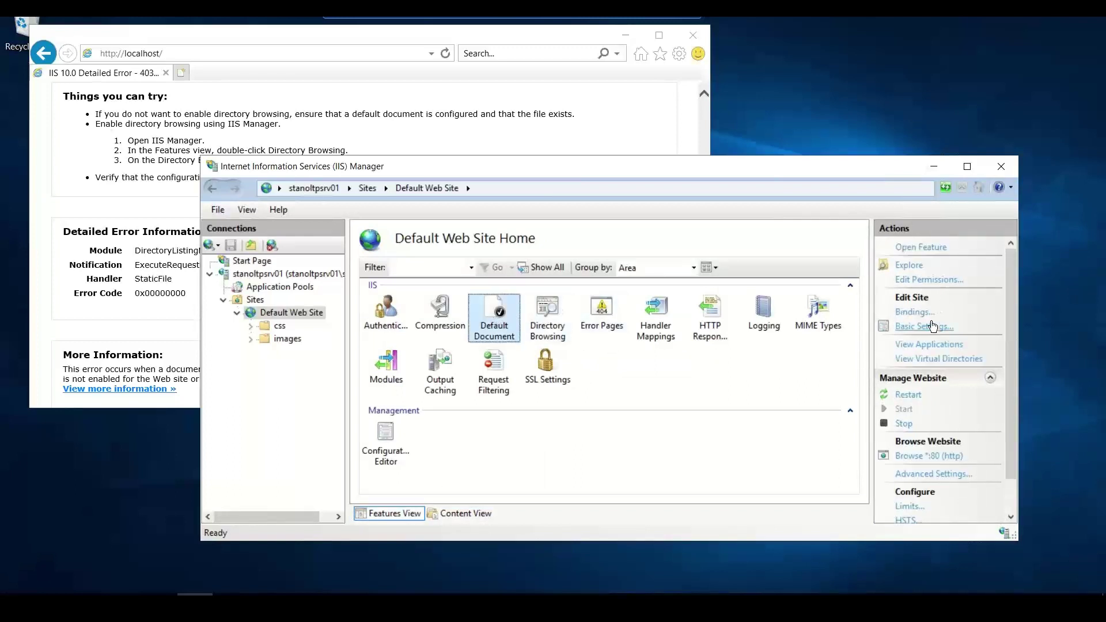
{"action": "left_click_drag", "start_coordinate": [1014, 362], "coordinate": [1010, 334]}
{"action": "left_click", "coordinate": [941, 476]}
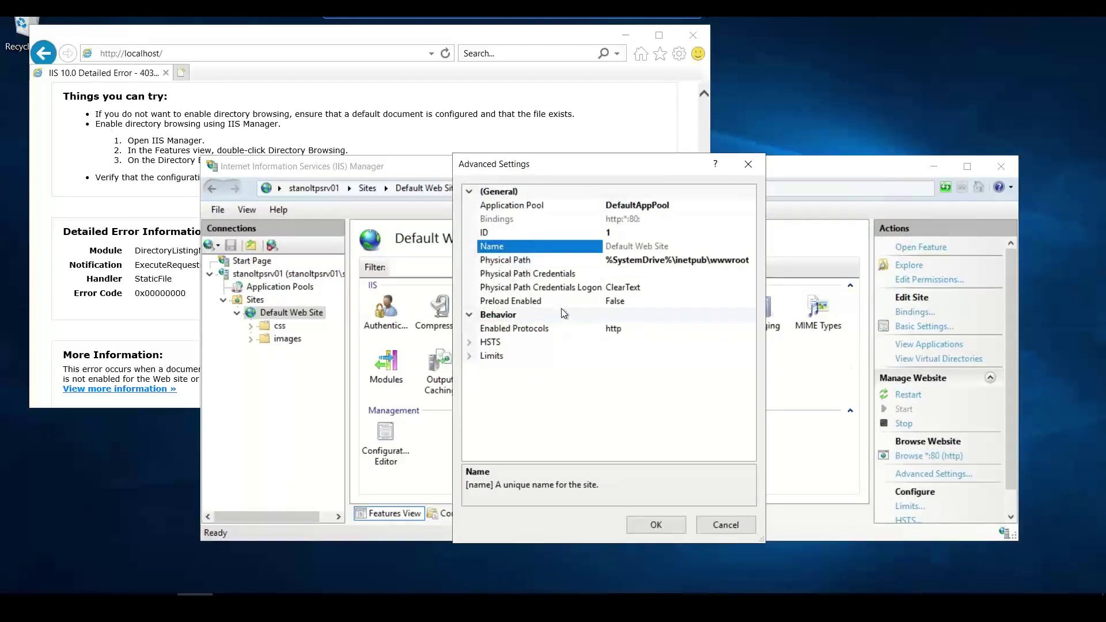
{"action": "left_click", "coordinate": [754, 165]}
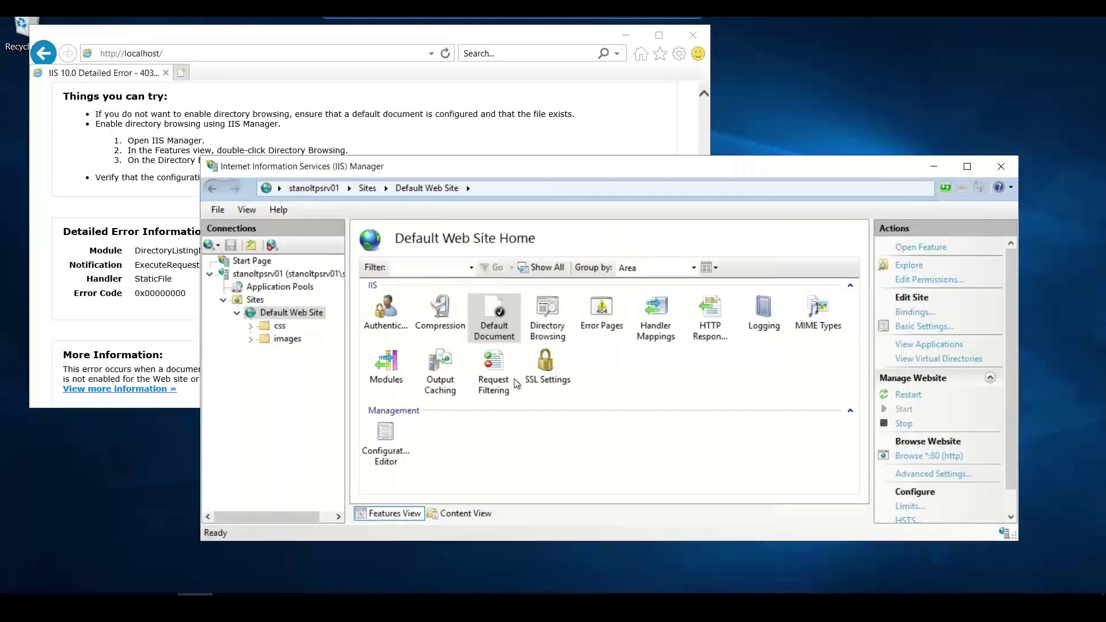
- In Content View, open and close iisstart.html's permission properties twice
{"action": "left_click", "coordinate": [441, 516]}
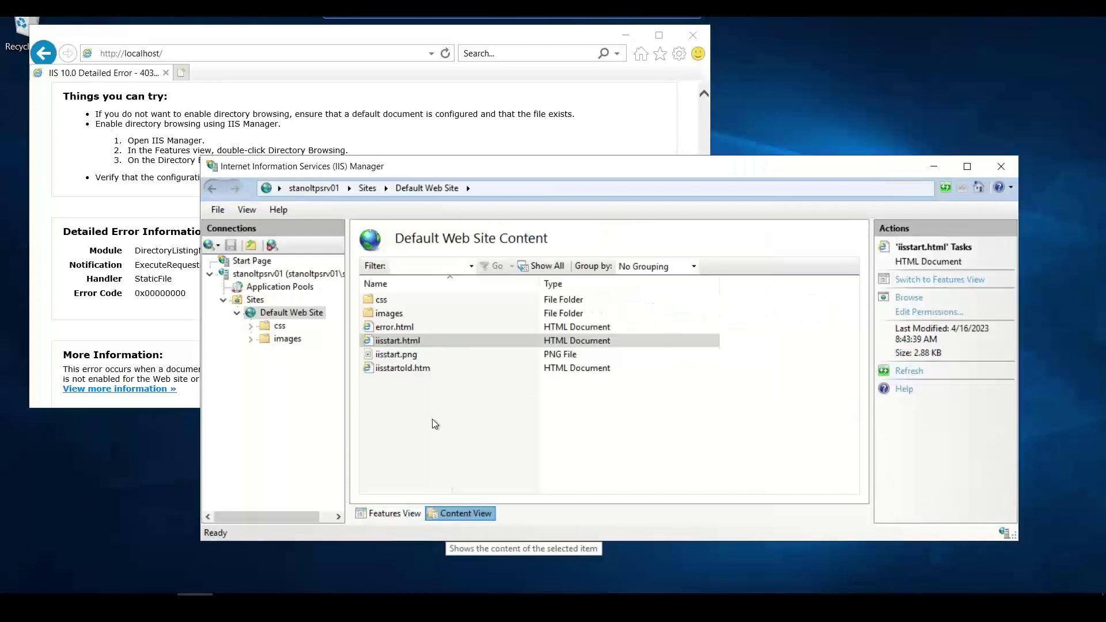
{"action": "right_click", "coordinate": [412, 344]}
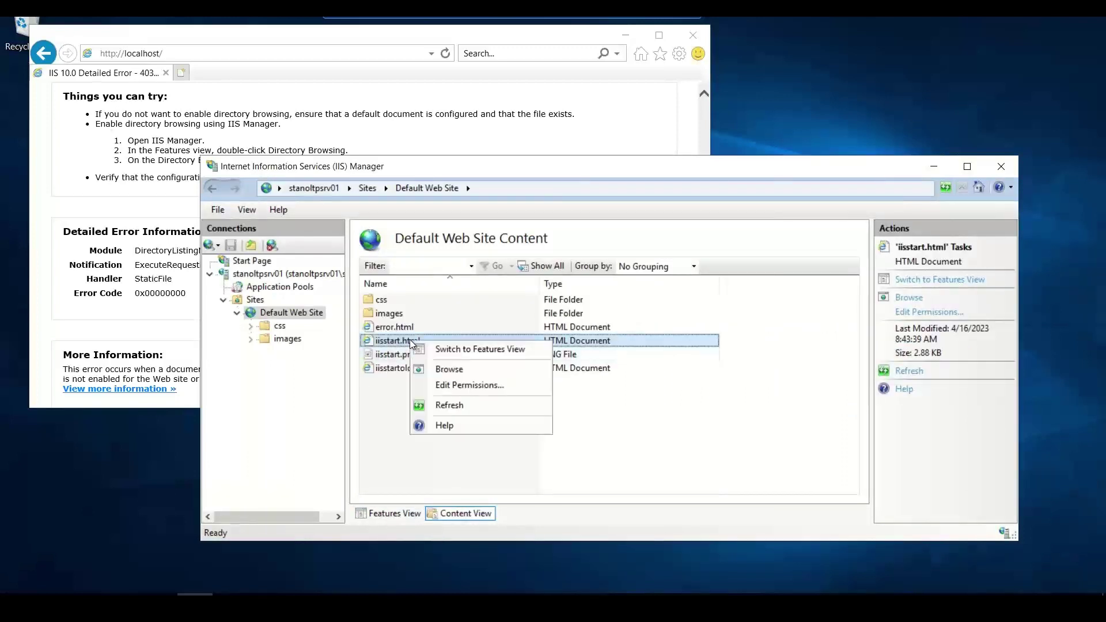
{"action": "left_click", "coordinate": [451, 389]}
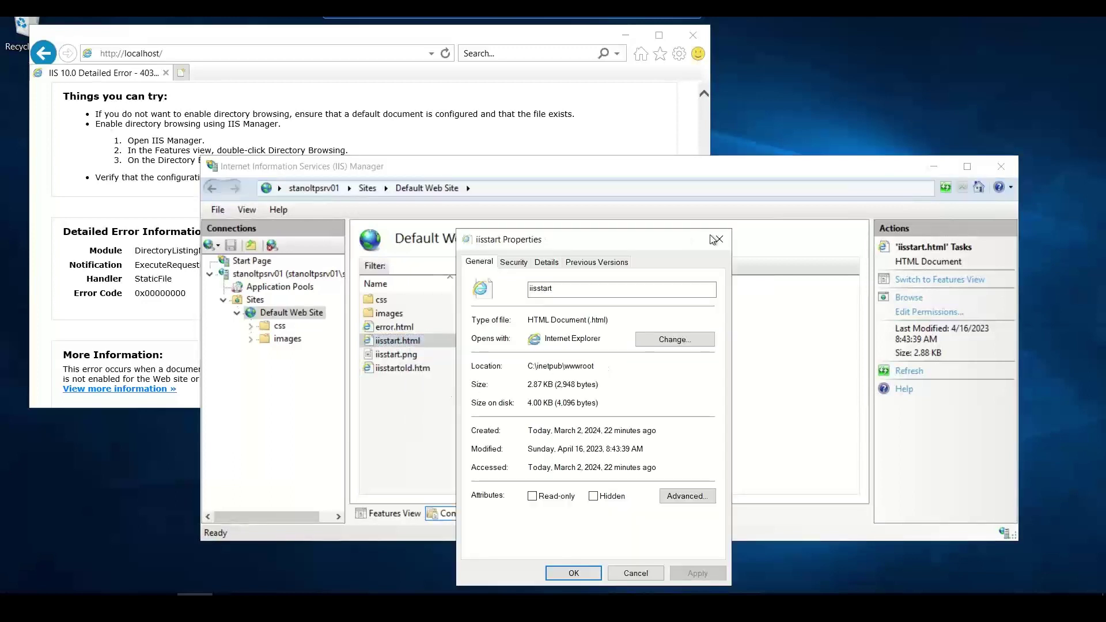
{"action": "left_click", "coordinate": [717, 240]}
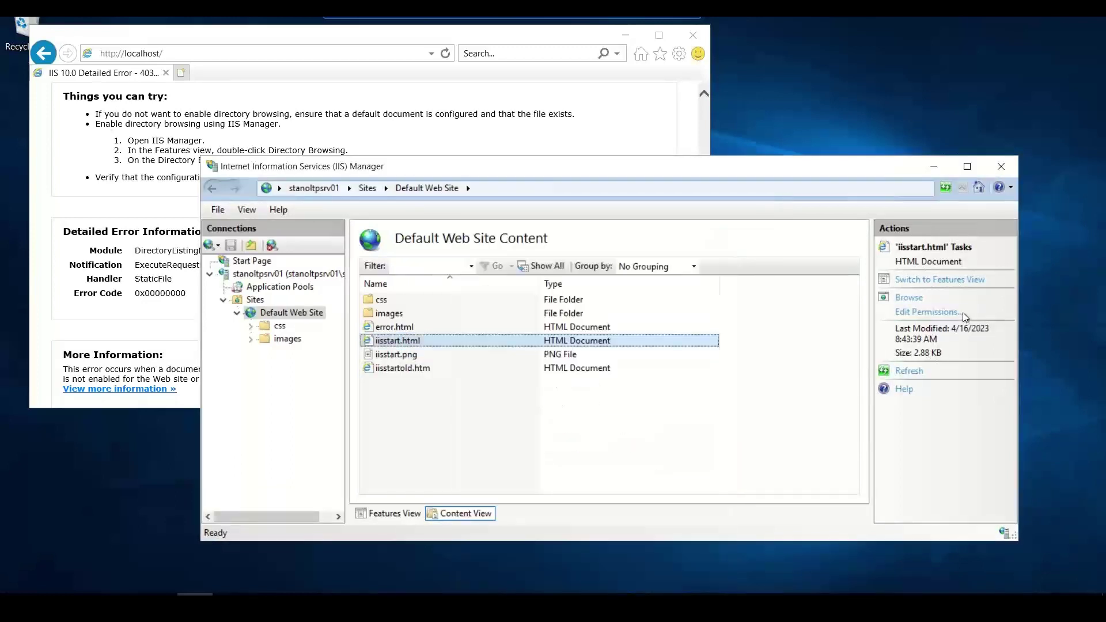
{"action": "left_click", "coordinate": [939, 314]}
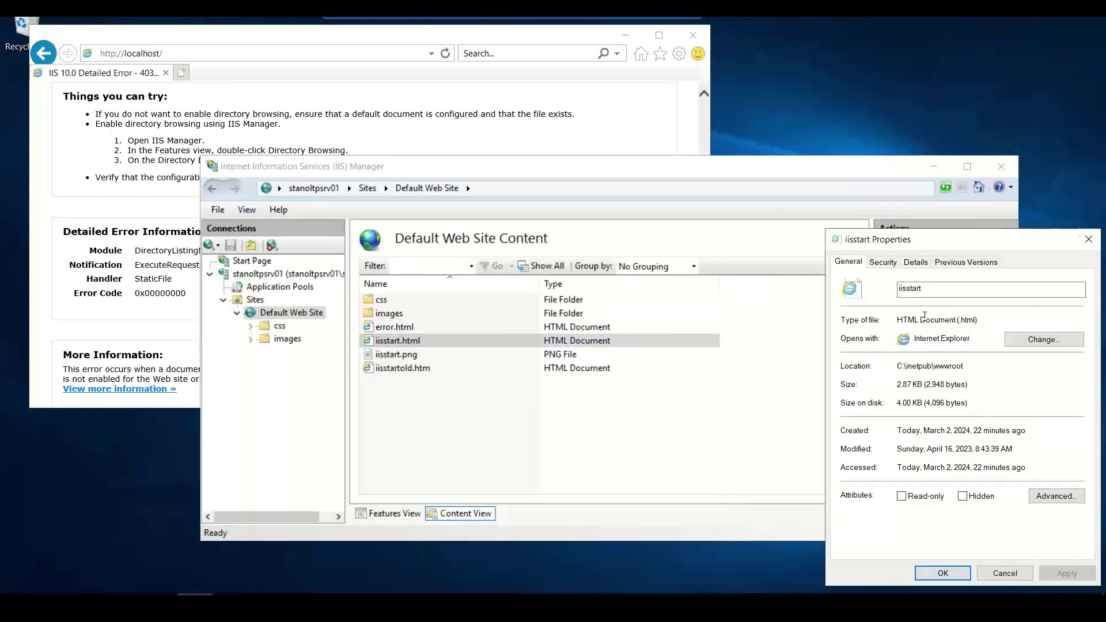
{"action": "left_click", "coordinate": [1089, 239]}
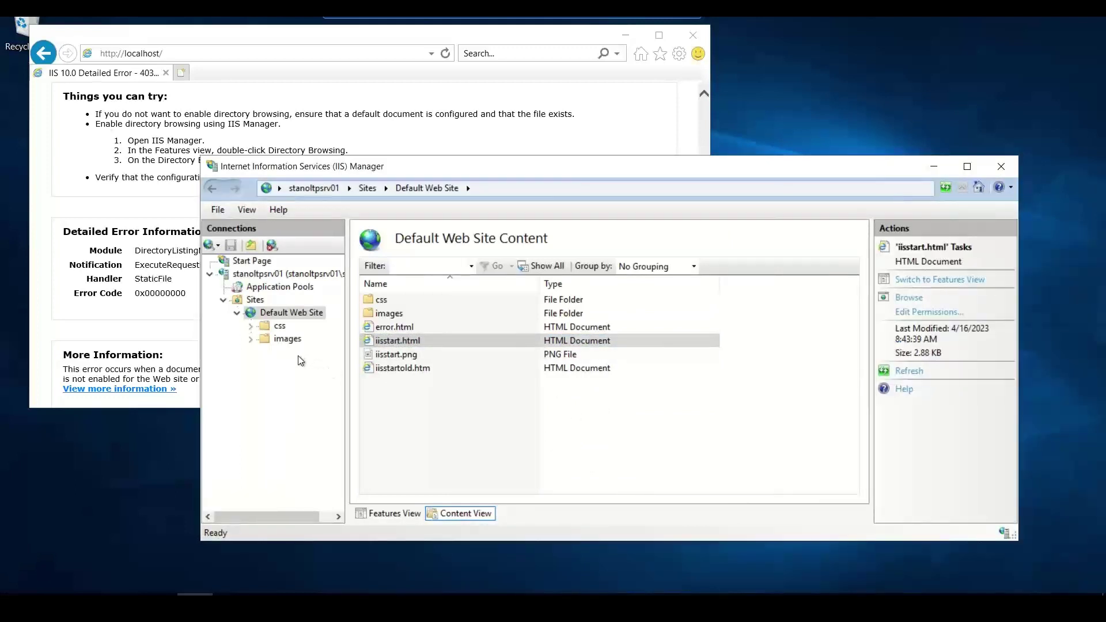
- Select iisstart.png and iisstart.html, then open the site's Directory Browsing settings
{"action": "left_click", "coordinate": [395, 356]}
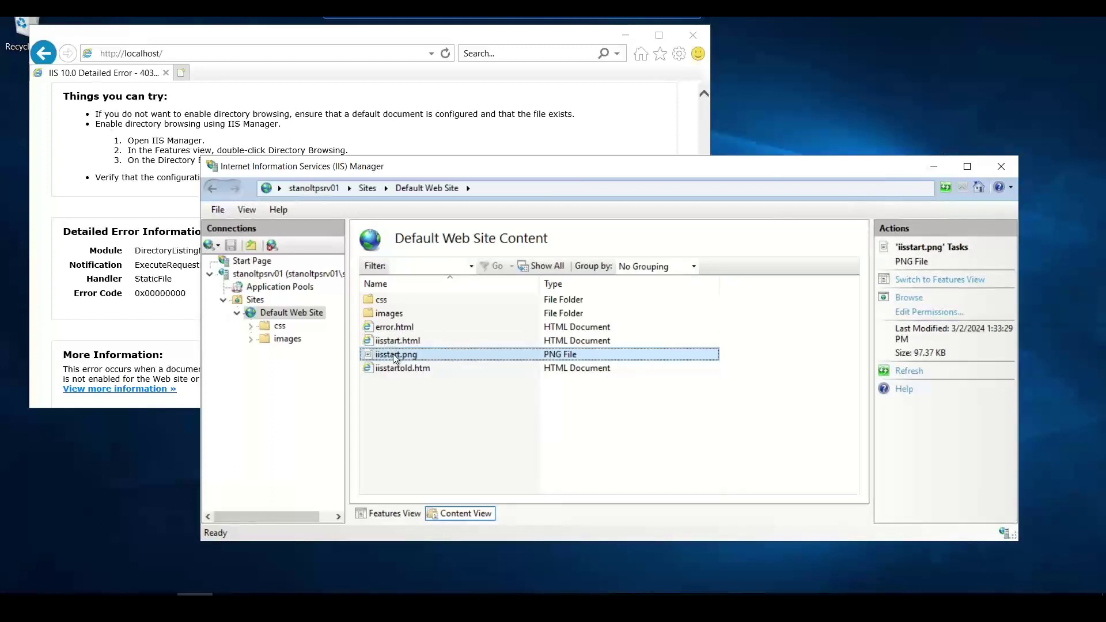
{"action": "left_click", "coordinate": [396, 335]}
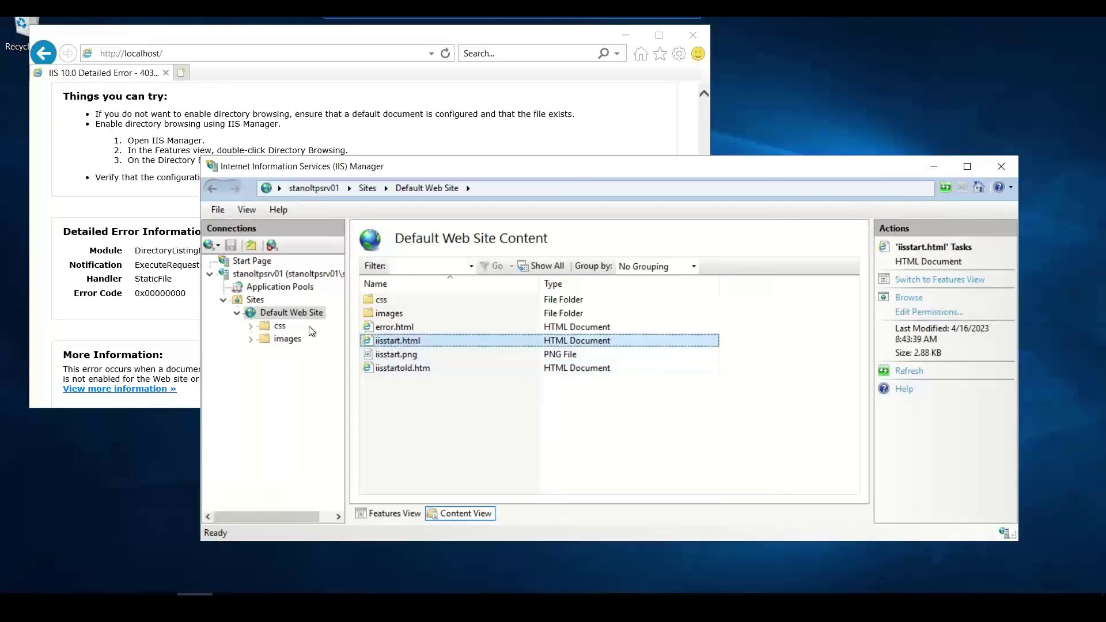
{"action": "right_click", "coordinate": [284, 316]}
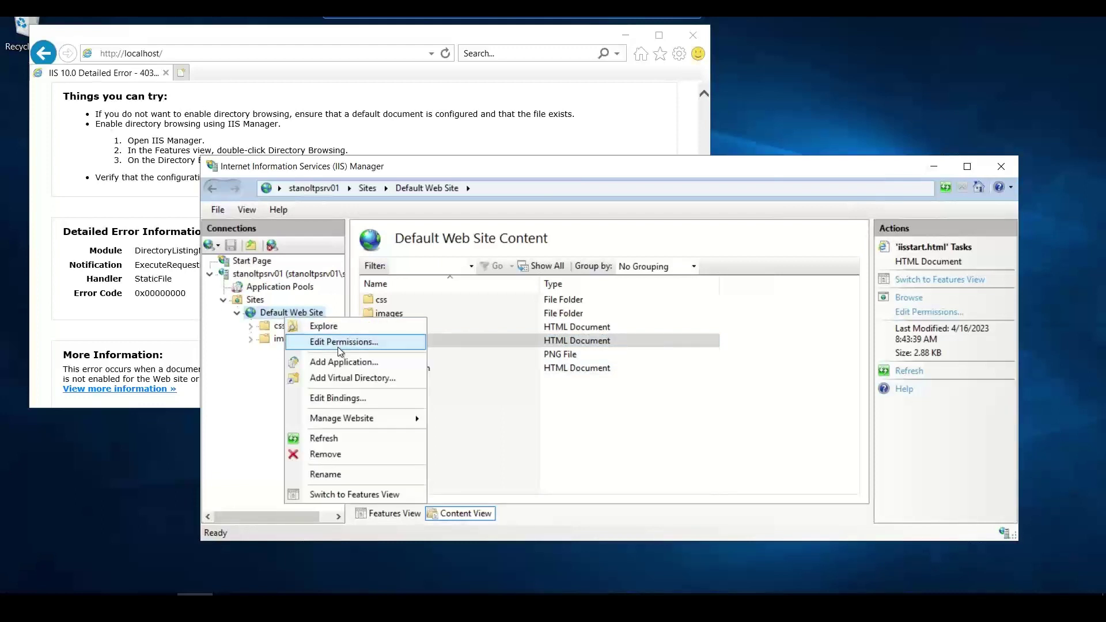
{"action": "left_click", "coordinate": [355, 495]}
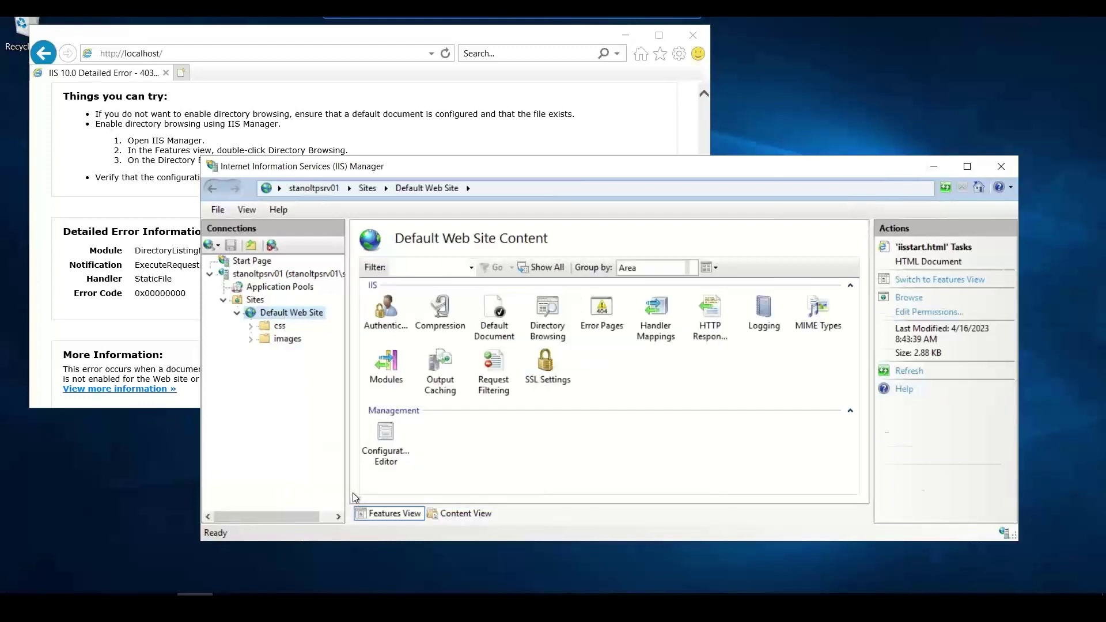
{"action": "left_click", "coordinate": [554, 333]}
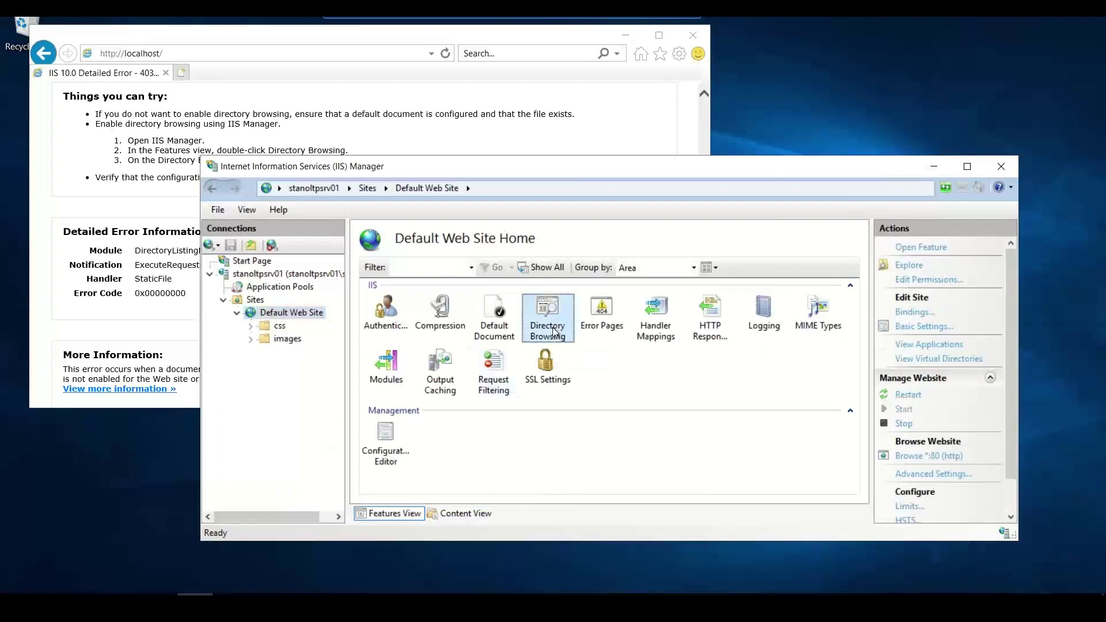
{"action": "double_click", "coordinate": [554, 333]}
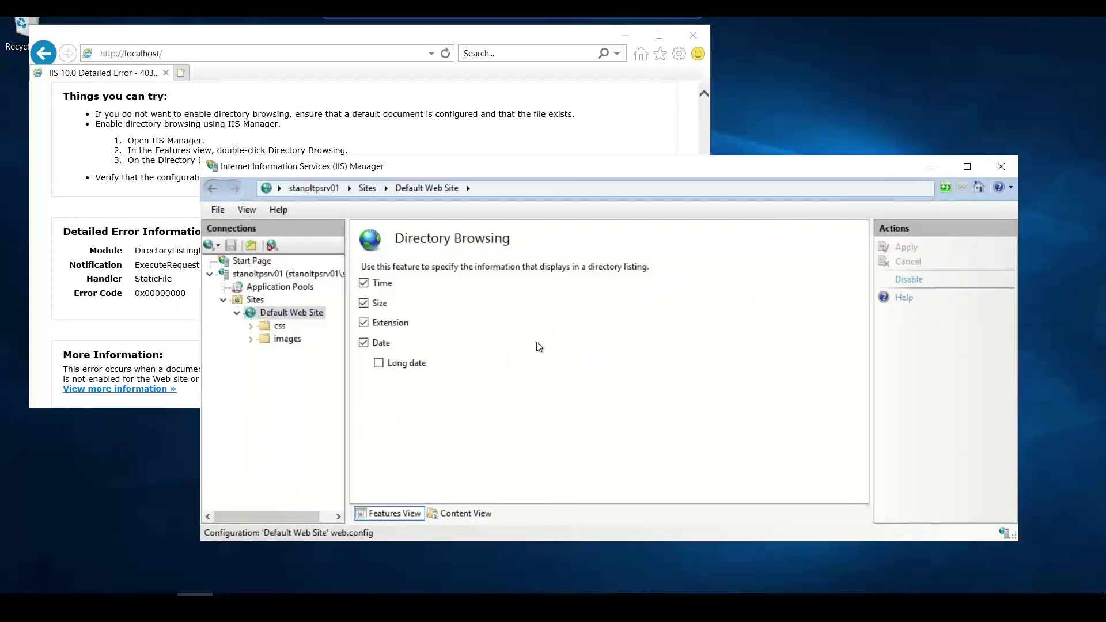
- Return to the Default Web Site home features and select Default Document
{"action": "left_click", "coordinate": [300, 313]}
{"action": "right_click", "coordinate": [299, 314]}
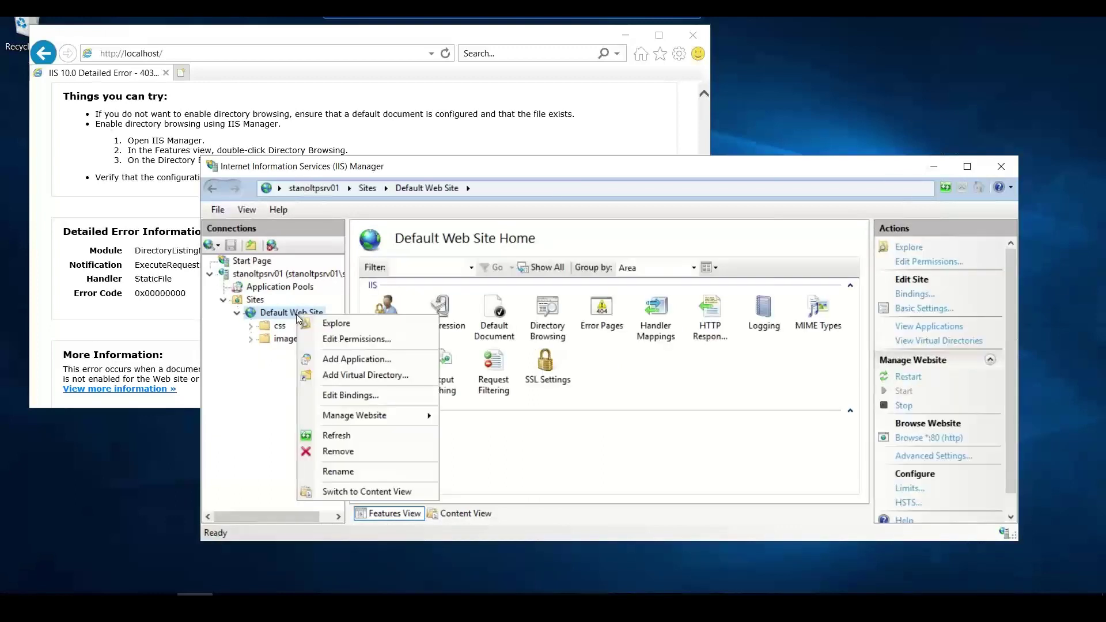
{"action": "left_click", "coordinate": [492, 305]}
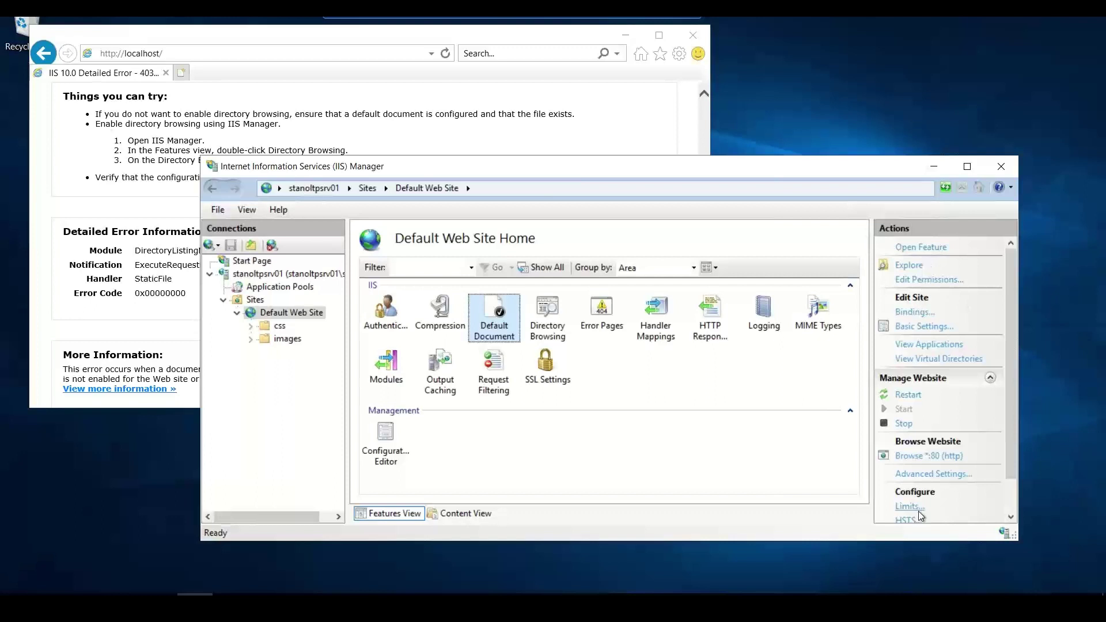
{"action": "left_click_drag", "start_coordinate": [1011, 399], "coordinate": [1032, 337]}
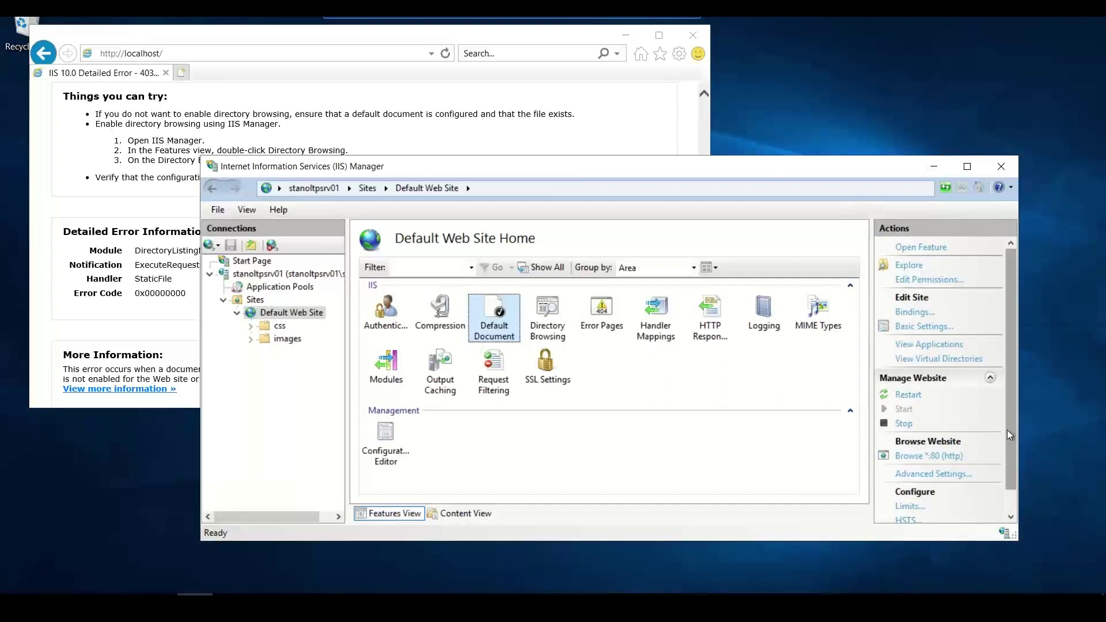
{"action": "left_click_drag", "start_coordinate": [1007, 430], "coordinate": [1019, 360]}
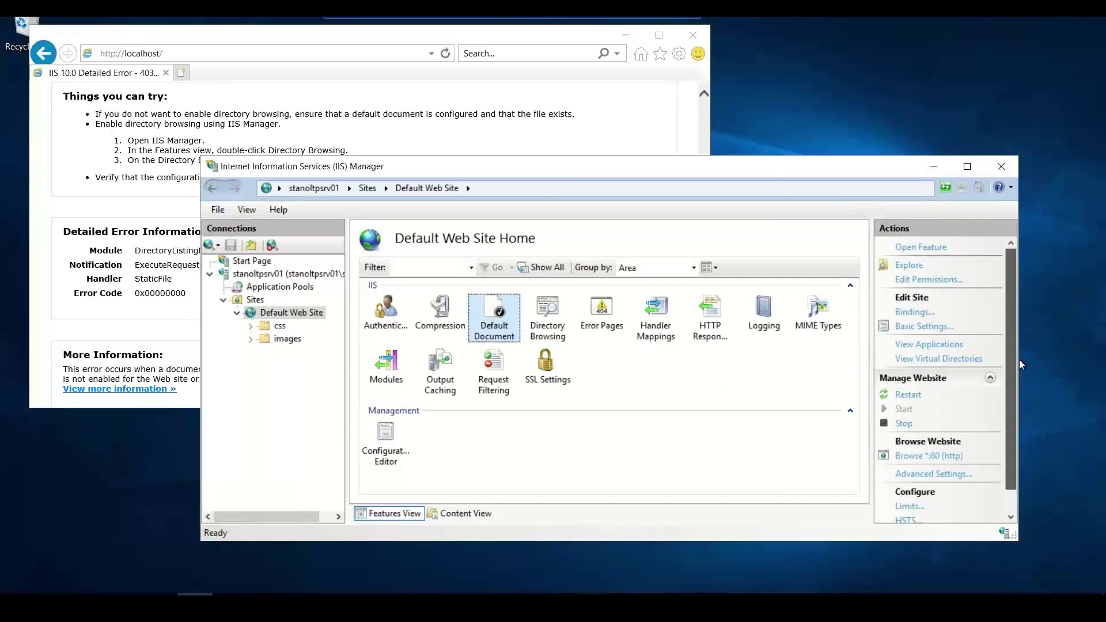
- Move iisstart.htm up to first place in the Default Document list, confirming the change
{"action": "left_click", "coordinate": [914, 249]}
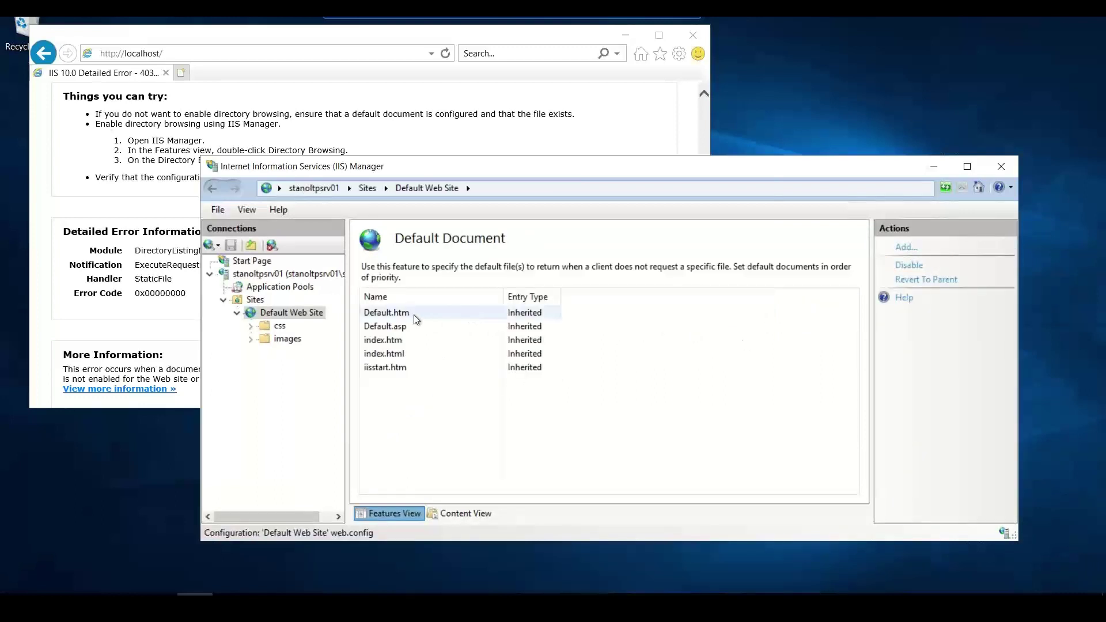
{"action": "left_click", "coordinate": [407, 371]}
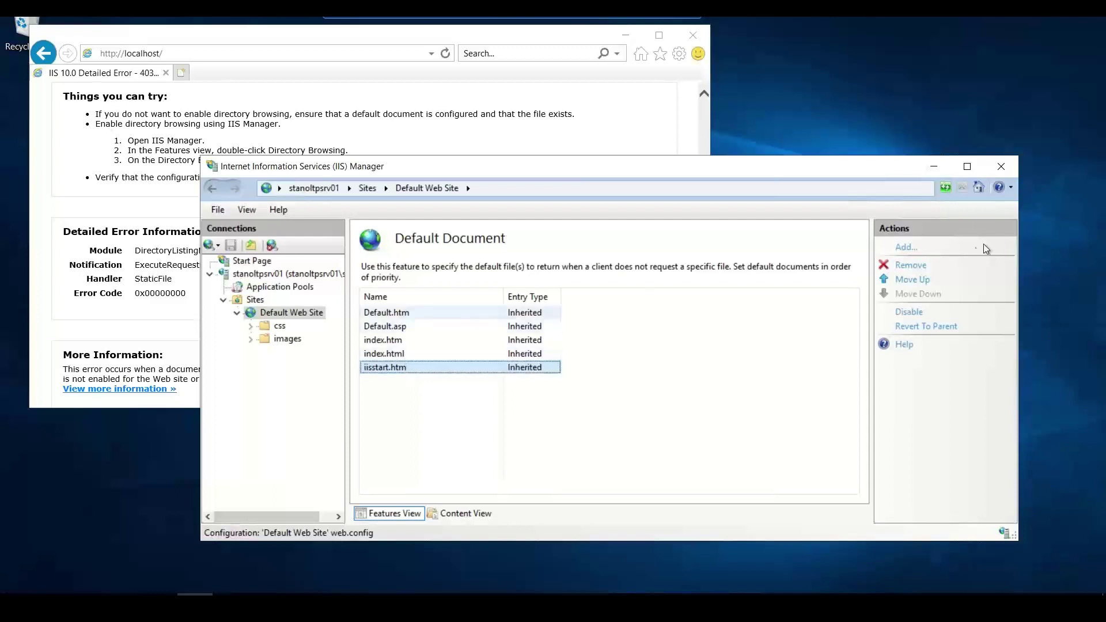
{"action": "left_click", "coordinate": [921, 281]}
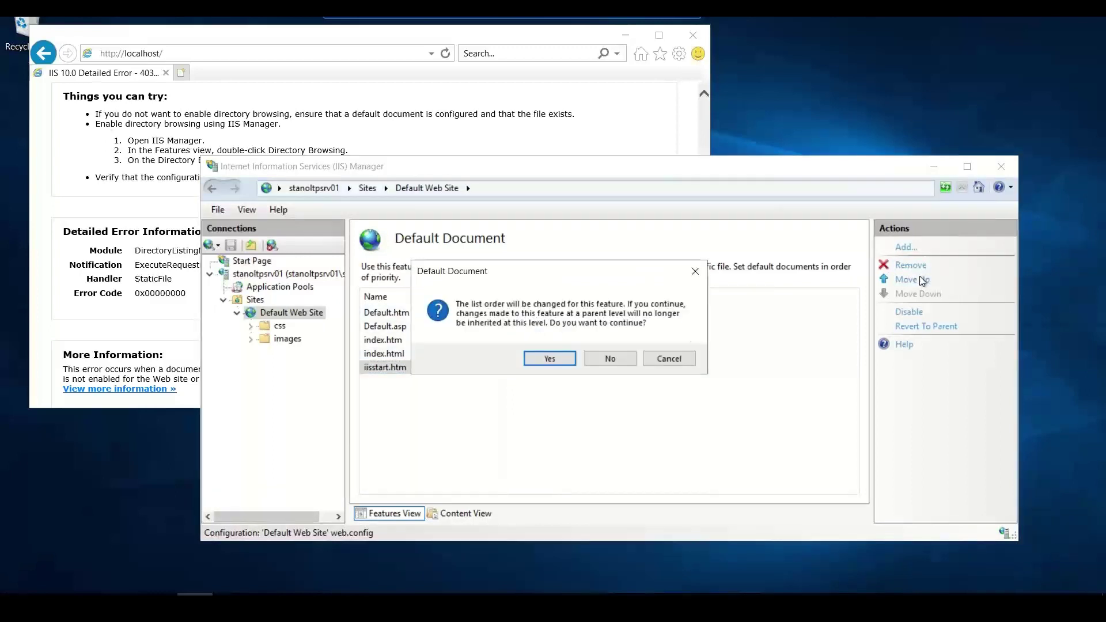
{"action": "left_click", "coordinate": [550, 359]}
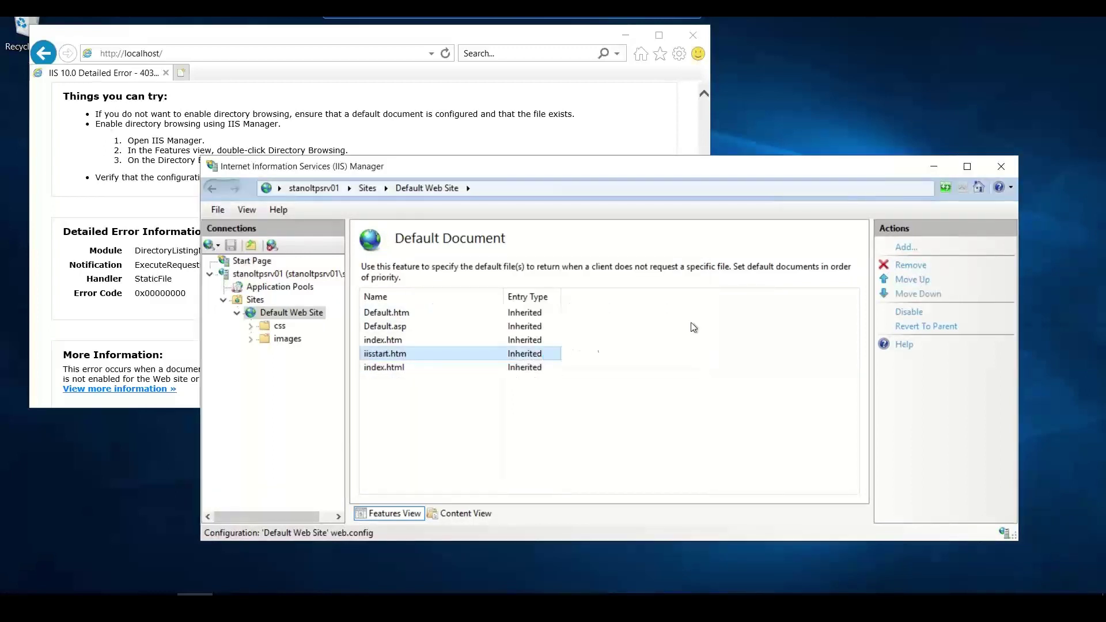
{"action": "left_click", "coordinate": [909, 284]}
{"action": "left_click", "coordinate": [909, 284]}
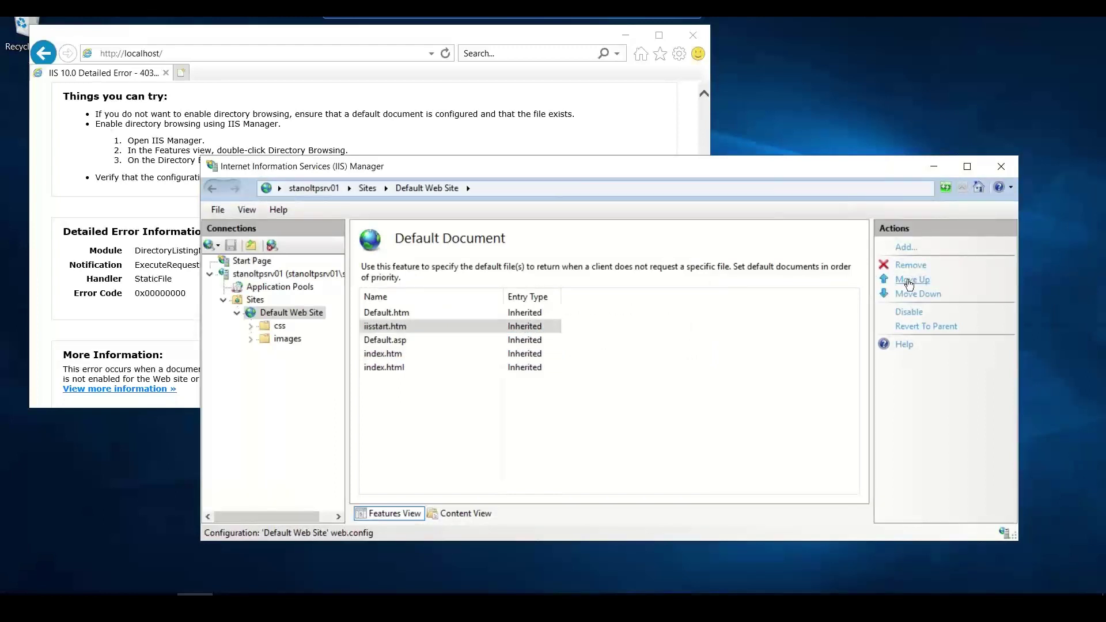
{"action": "left_click", "coordinate": [909, 283]}
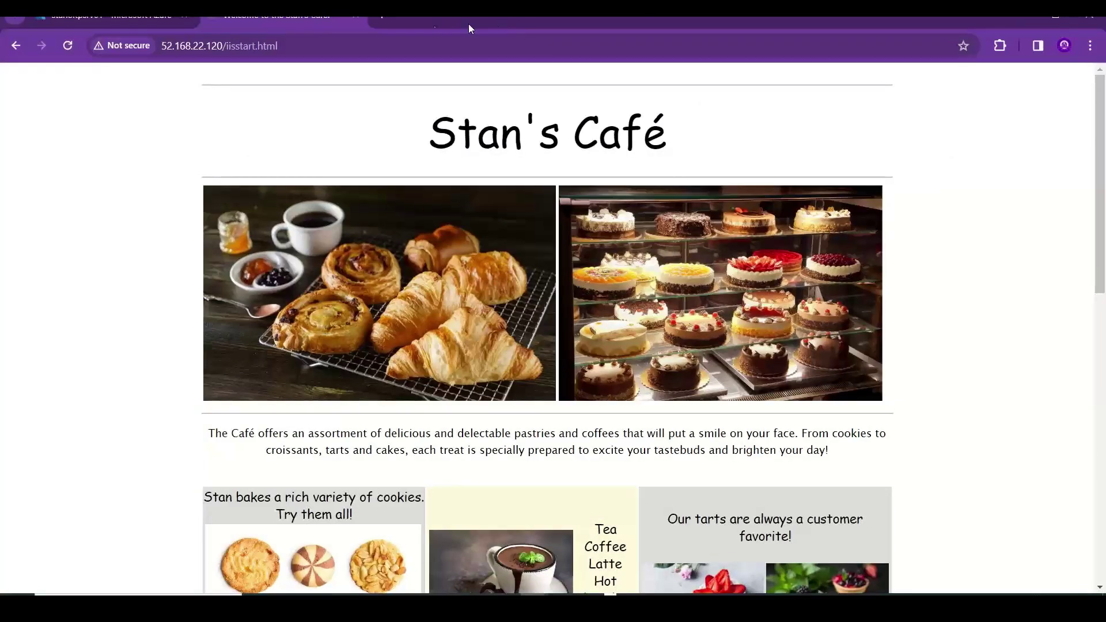
- Load 52.168.22.120 to see the directory listing, then open iisstart.html from it
{"action": "left_click", "coordinate": [416, 50]}
{"action": "left_click", "coordinate": [416, 51]}
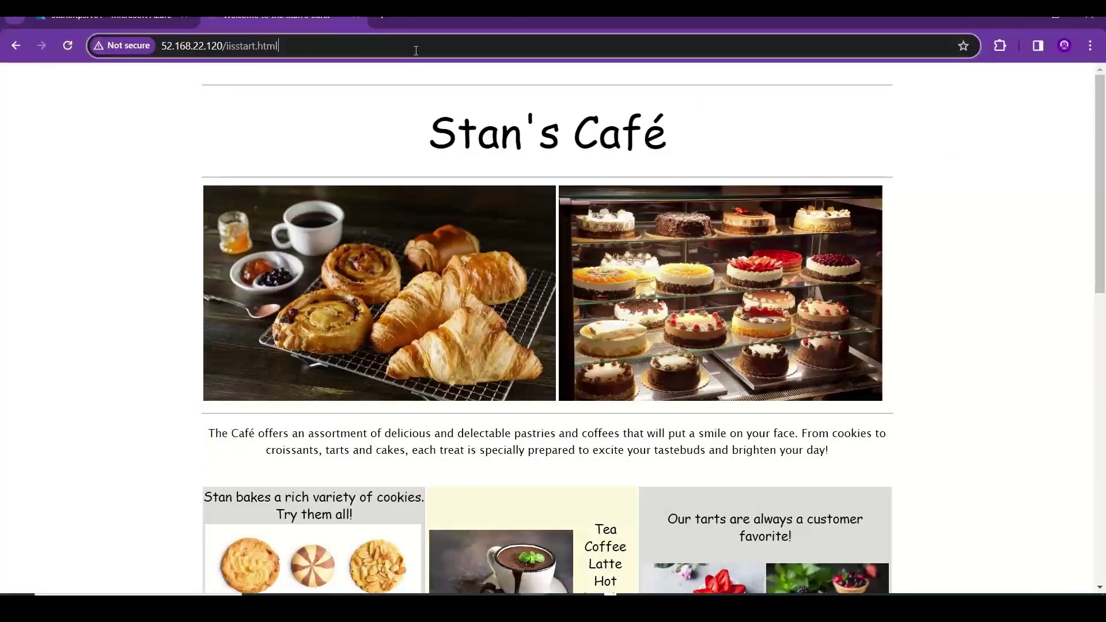
{"action": "key", "text": "BackSpace"}
{"action": "key", "text": "BackSpace"}
{"action": "key", "text": "BackSpace"}
{"action": "key", "text": "BackSpace"}
{"action": "key", "text": "BackSpace"}
{"action": "key", "text": "BackSpace"}
{"action": "key", "text": "BackSpace"}
{"action": "key", "text": "BackSpace"}
{"action": "key", "text": "BackSpace"}
{"action": "key", "text": "BackSpace"}
{"action": "key", "text": "BackSpace"}
{"action": "key", "text": "BackSpace"}
{"action": "key", "text": "BackSpace"}
{"action": "key", "text": "BackSpace"}
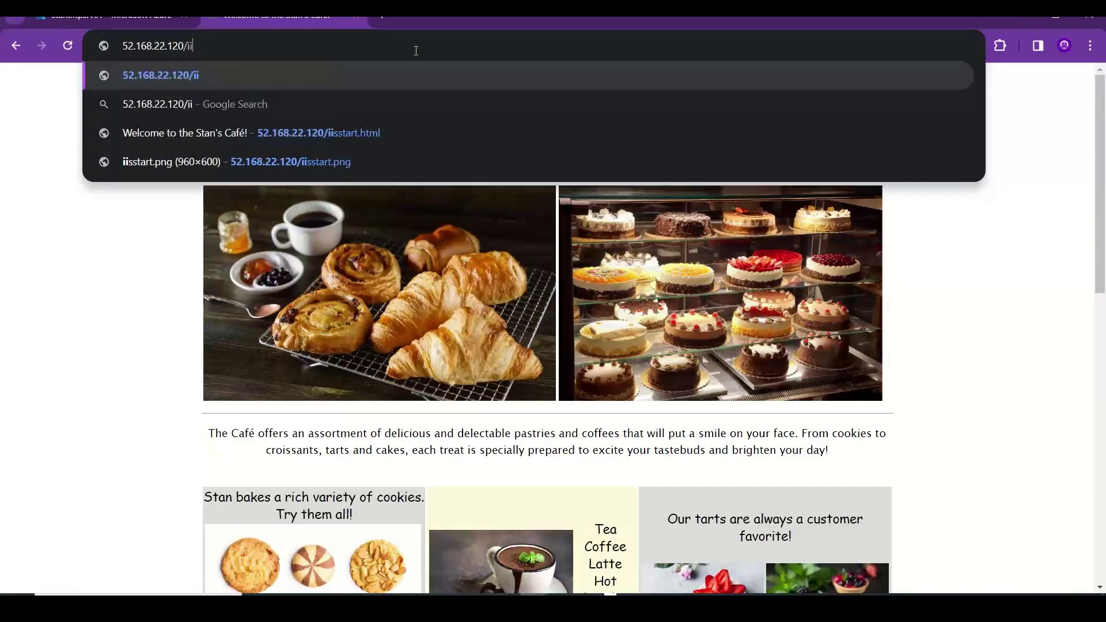
{"action": "key", "text": "Return"}
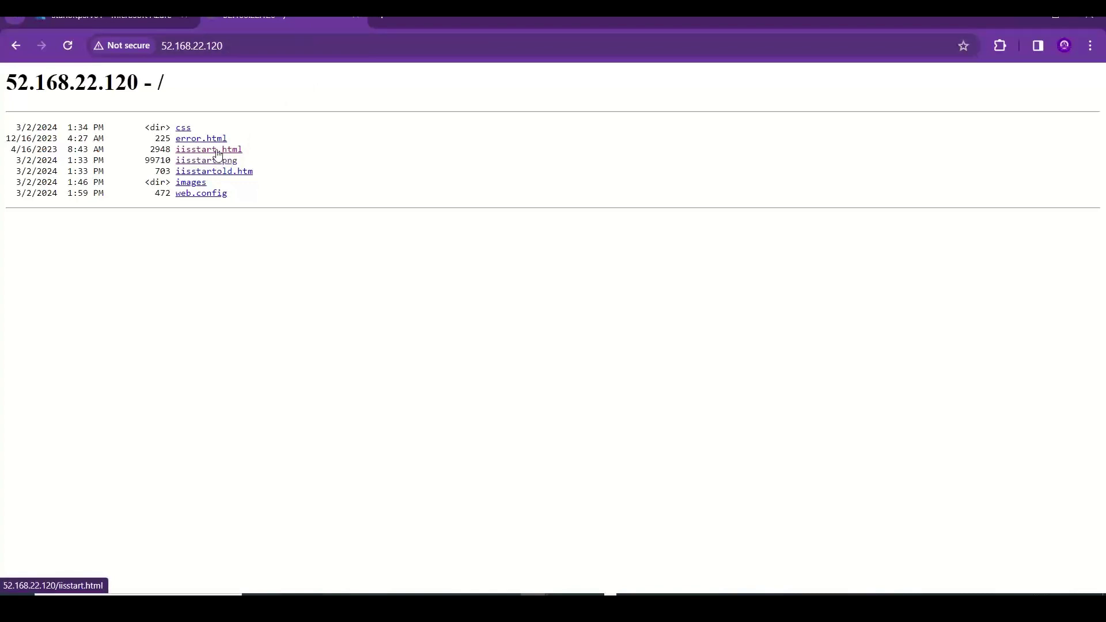
{"action": "left_click", "coordinate": [217, 151]}
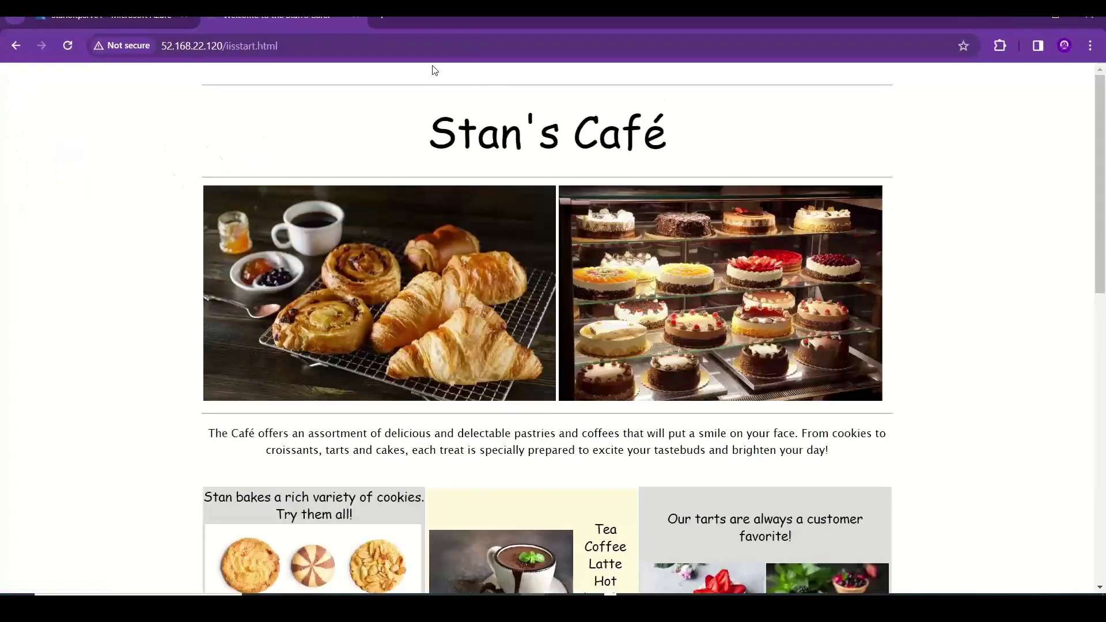
{"action": "key", "text": "alt+Tab"}
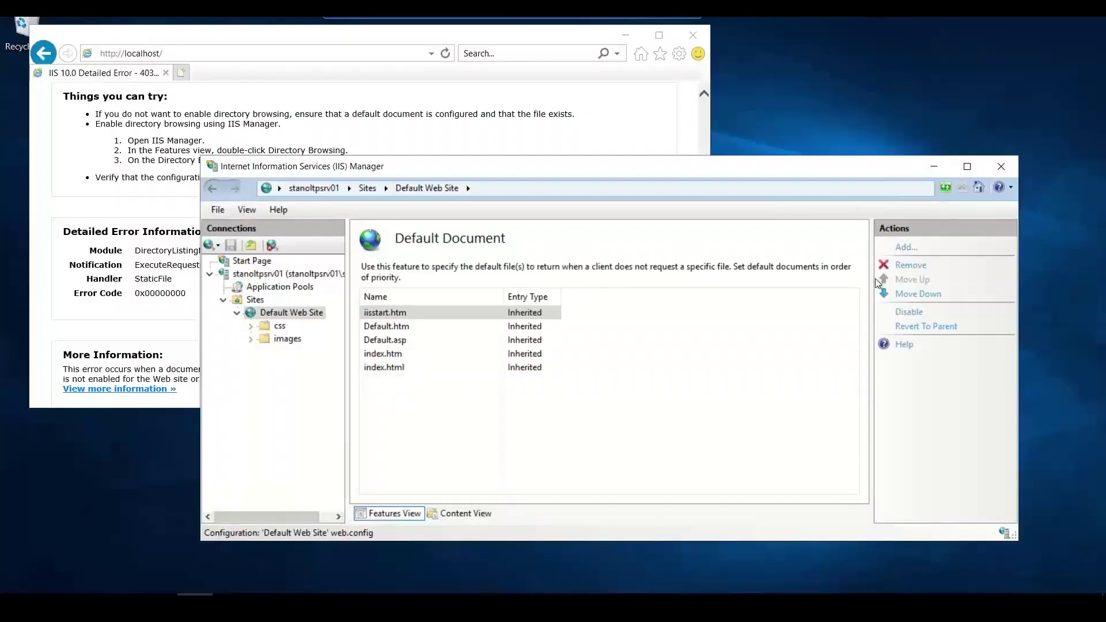
- Move between the site's file list and feature icons, selecting Directory Browsing
{"action": "right_click", "coordinate": [275, 313]}
{"action": "left_click", "coordinate": [268, 312]}
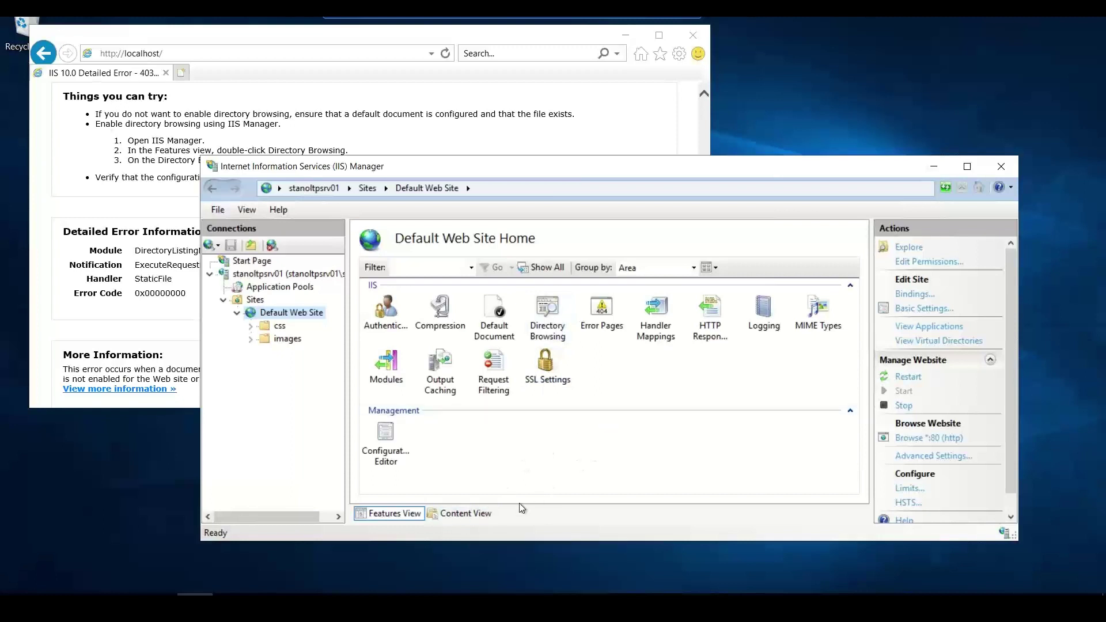
{"action": "left_click", "coordinate": [440, 514]}
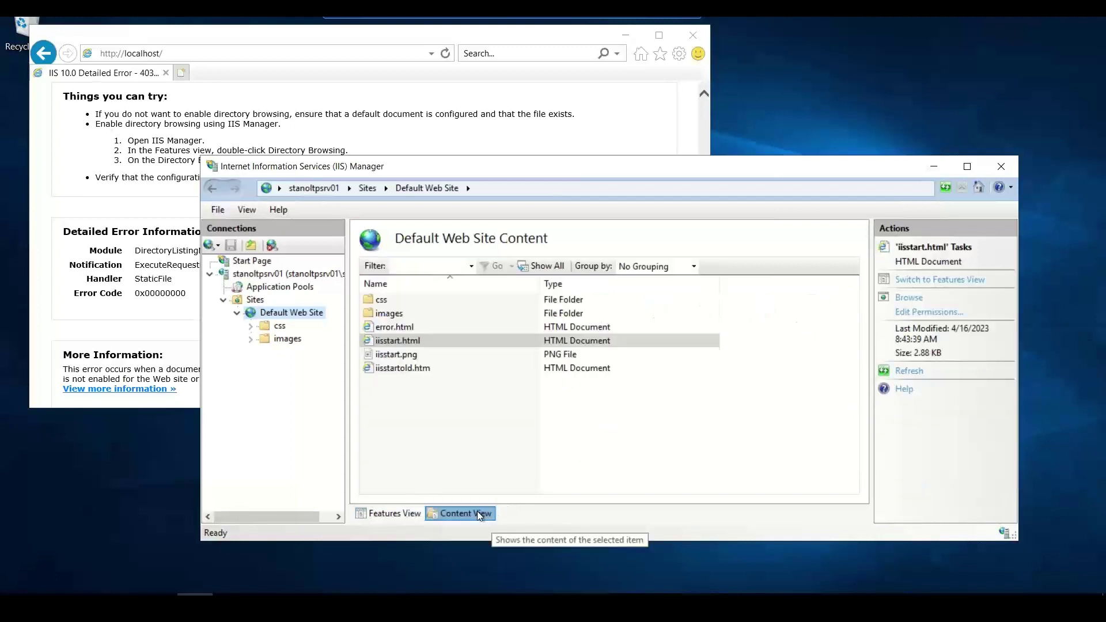
{"action": "left_click", "coordinate": [395, 513]}
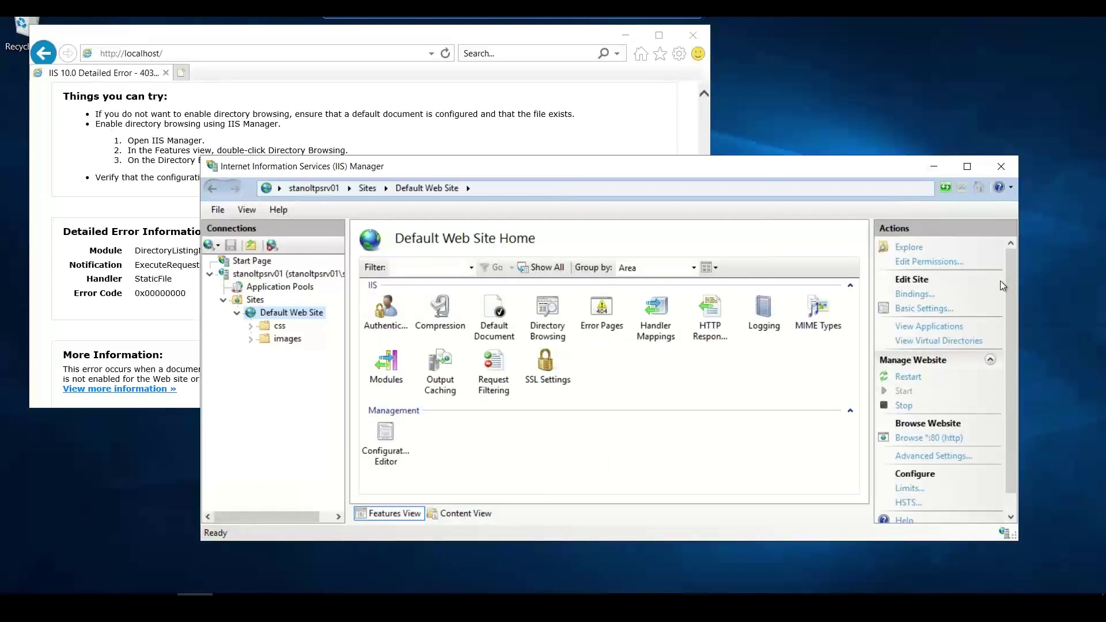
{"action": "scroll", "coordinate": [1010, 299], "scroll_direction": "down", "scroll_amount": 1}
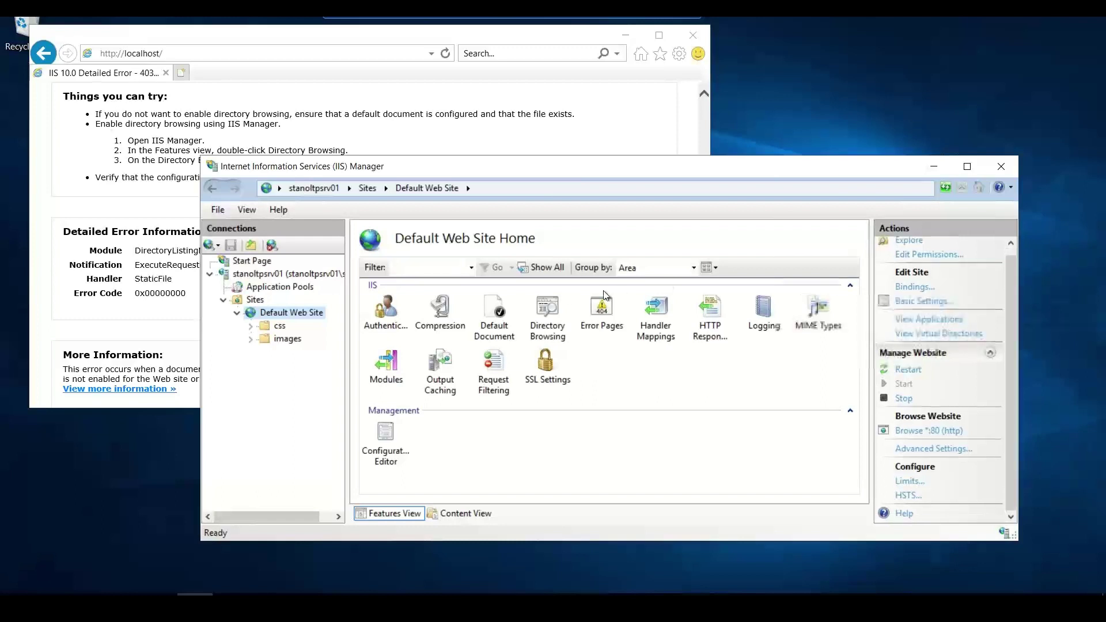
{"action": "left_click", "coordinate": [549, 310]}
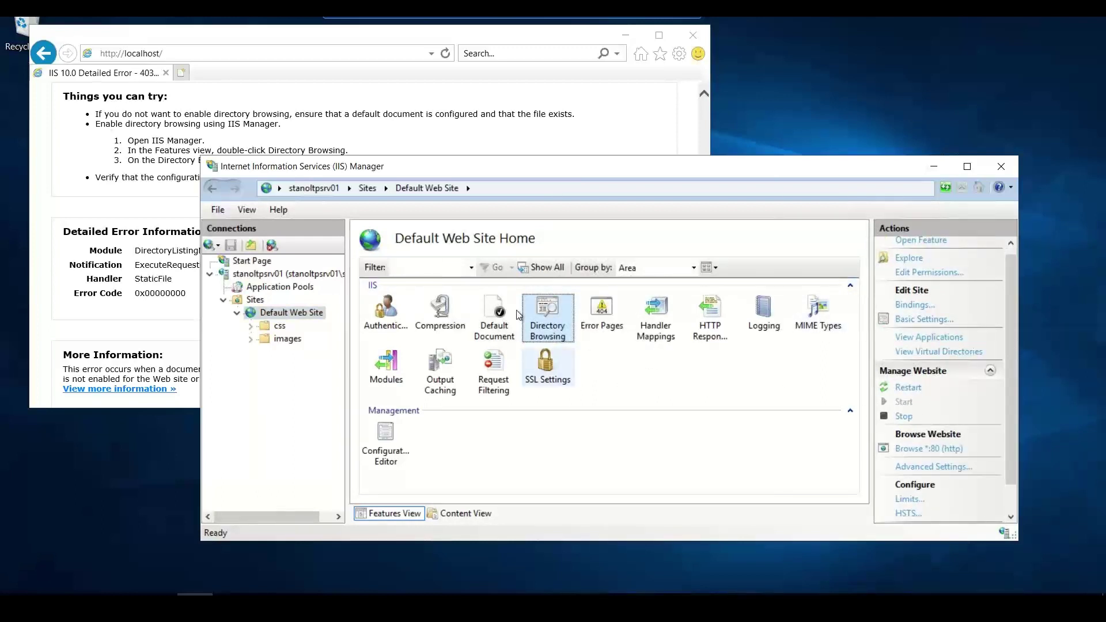
{"action": "left_click", "coordinate": [450, 515]}
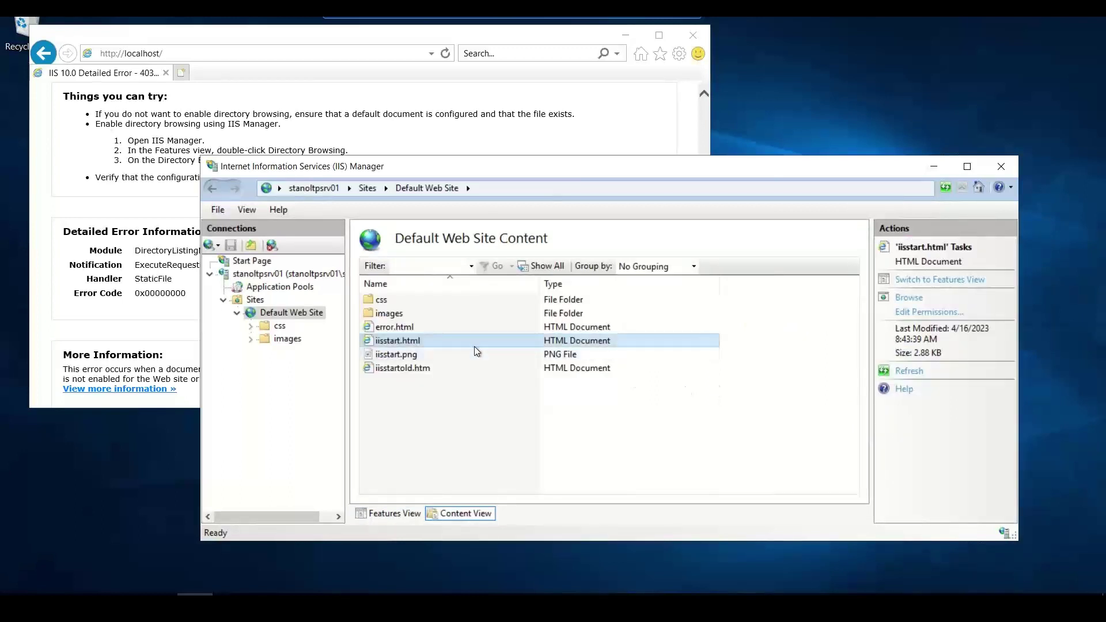
{"action": "left_click", "coordinate": [397, 516]}
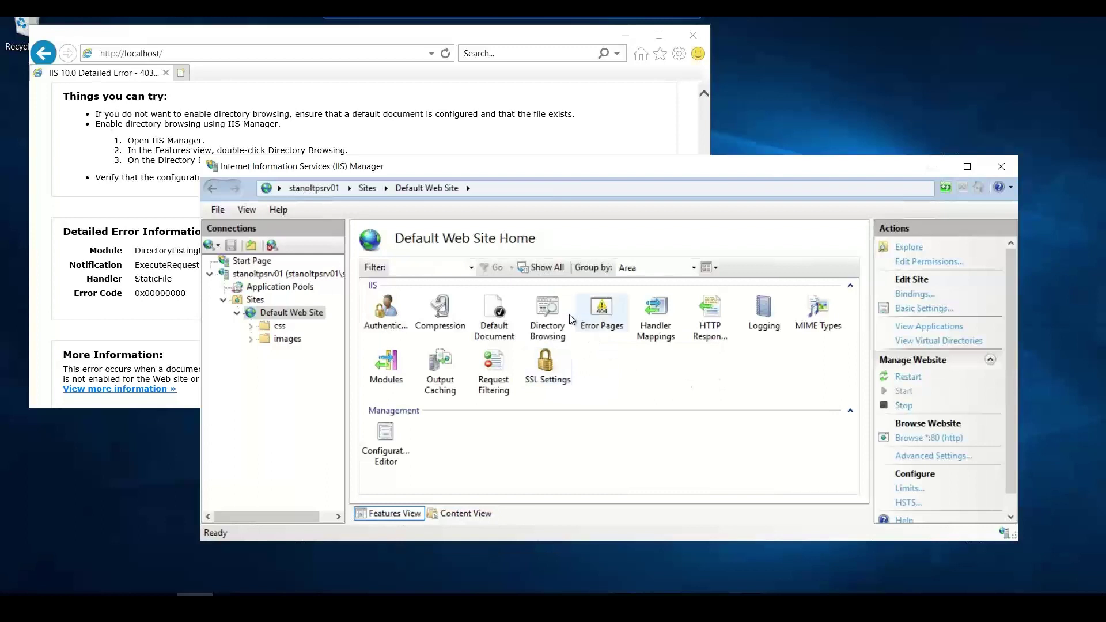
{"action": "left_click", "coordinate": [549, 320]}
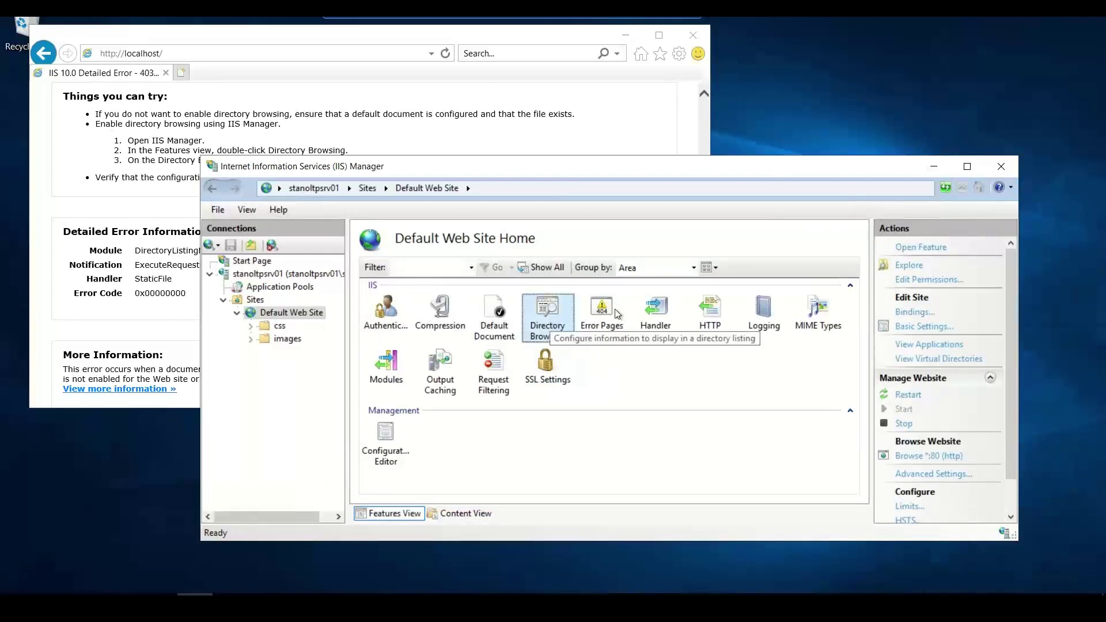
- Disable directory browsing for the Default Web Site and return to the local browser
{"action": "left_click_drag", "start_coordinate": [1015, 351], "coordinate": [1018, 430]}
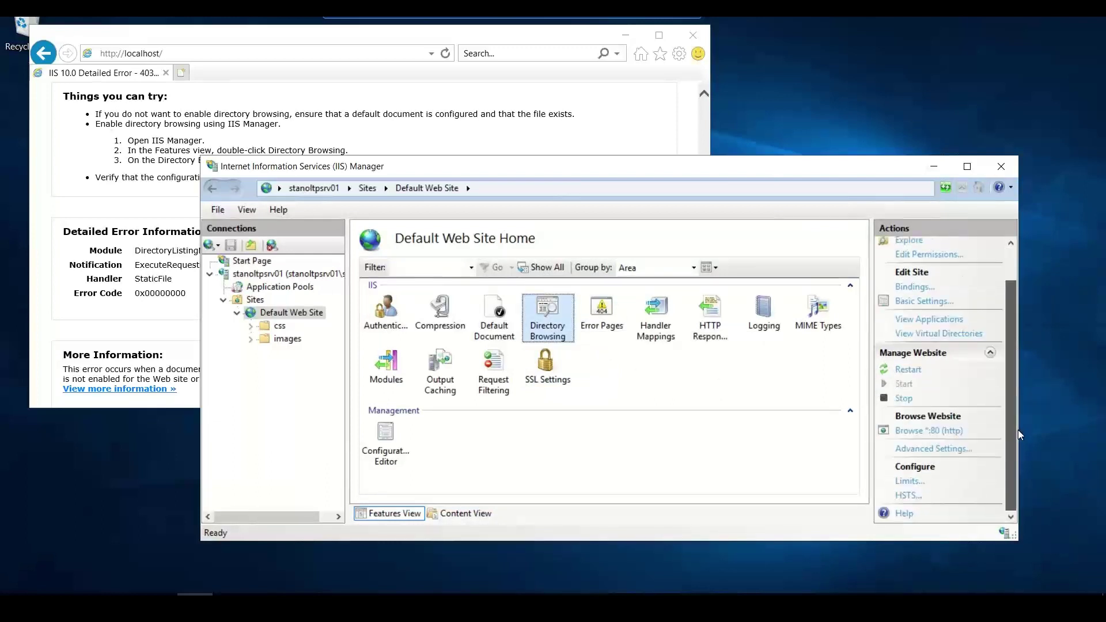
{"action": "right_click", "coordinate": [548, 310]}
{"action": "key", "text": "Return"}
{"action": "right_click", "coordinate": [548, 310]}
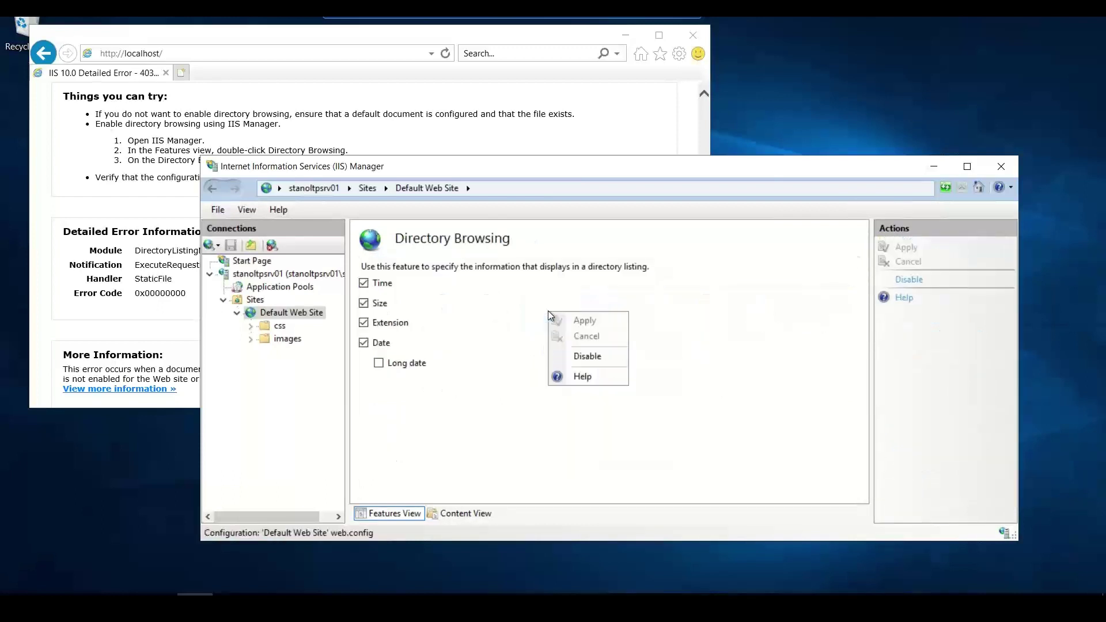
{"action": "left_click", "coordinate": [917, 285]}
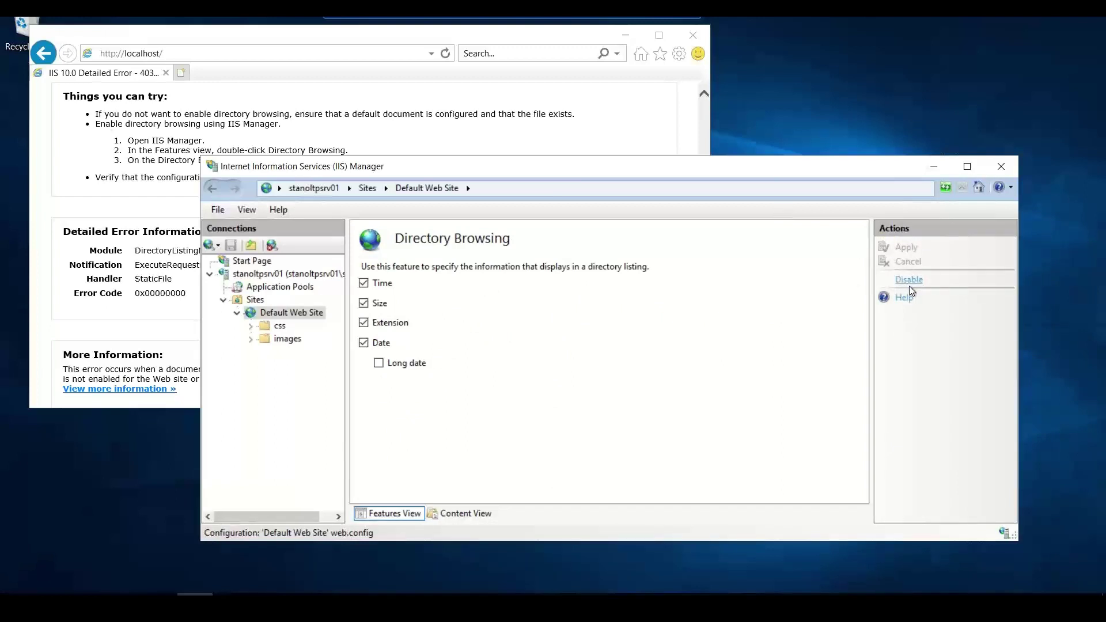
{"action": "left_click", "coordinate": [910, 281]}
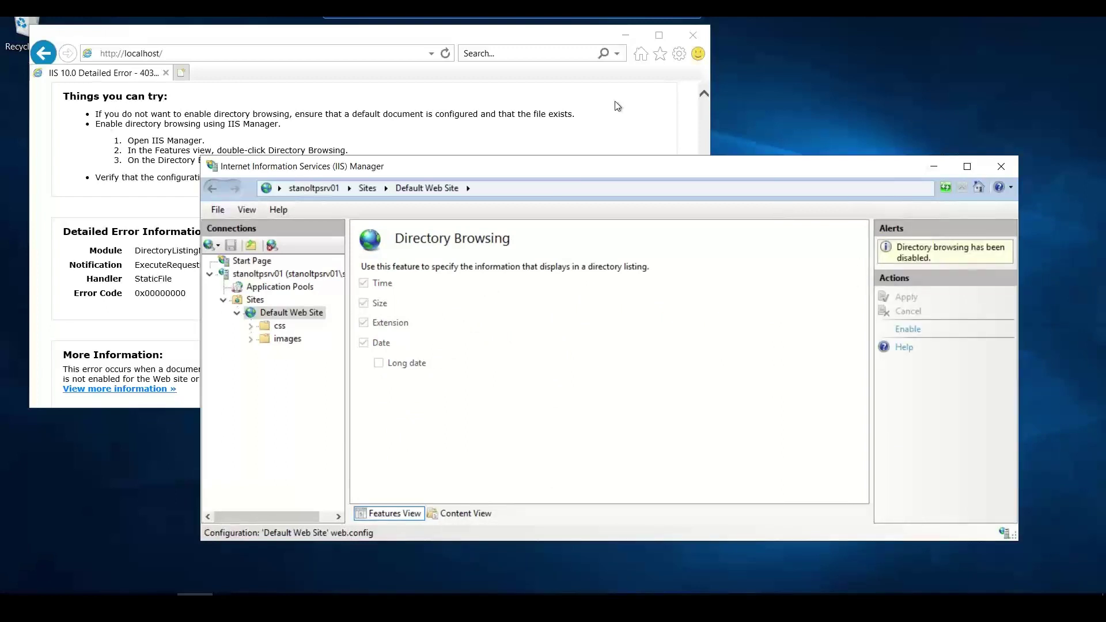
{"action": "left_click", "coordinate": [663, 21]}
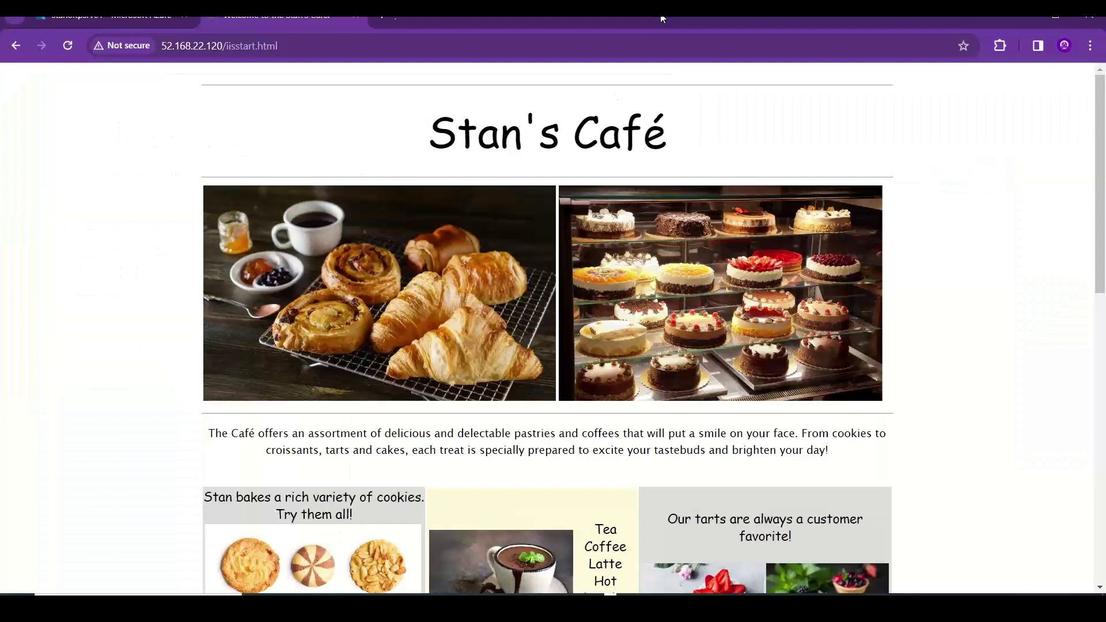
- Load the site root 52.168.22.120 and get 403 Forbidden
{"action": "left_click", "coordinate": [347, 44]}
{"action": "key", "text": "BackSpace"}
{"action": "key", "text": "BackSpace"}
{"action": "key", "text": "BackSpace"}
{"action": "key", "text": "BackSpace"}
{"action": "key", "text": "BackSpace"}
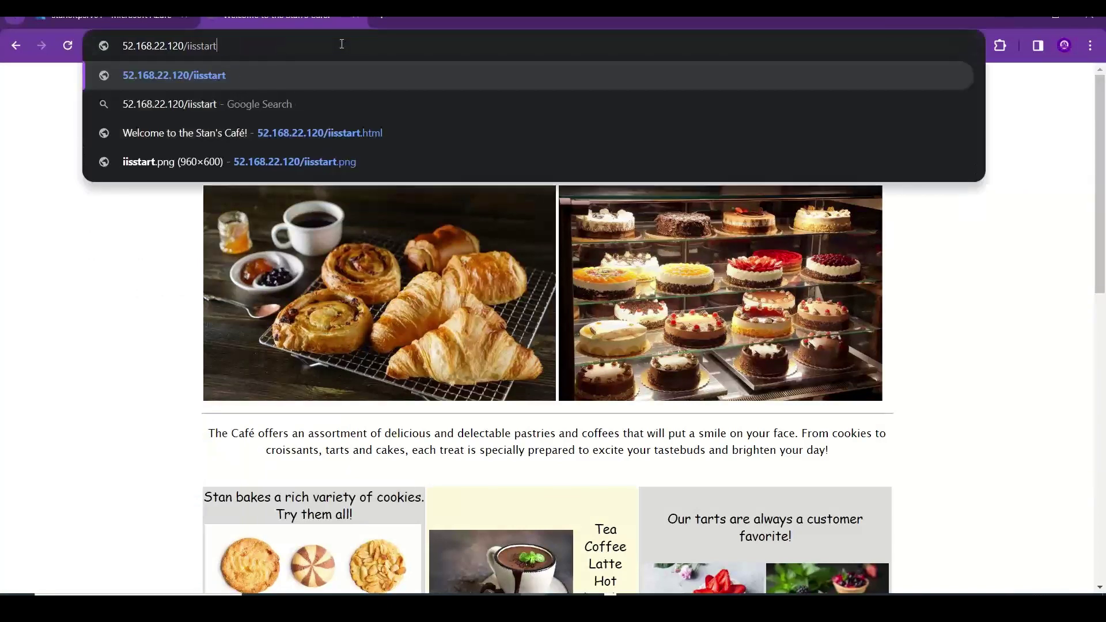
{"action": "key", "text": "BackSpace"}
{"action": "key", "text": "BackSpace"}
{"action": "key", "text": "BackSpace"}
{"action": "key", "text": "BackSpace"}
{"action": "key", "text": "BackSpace"}
{"action": "key", "text": "BackSpace"}
{"action": "key", "text": "BackSpace"}
{"action": "key", "text": "BackSpace"}
{"action": "key", "text": "BackSpace"}
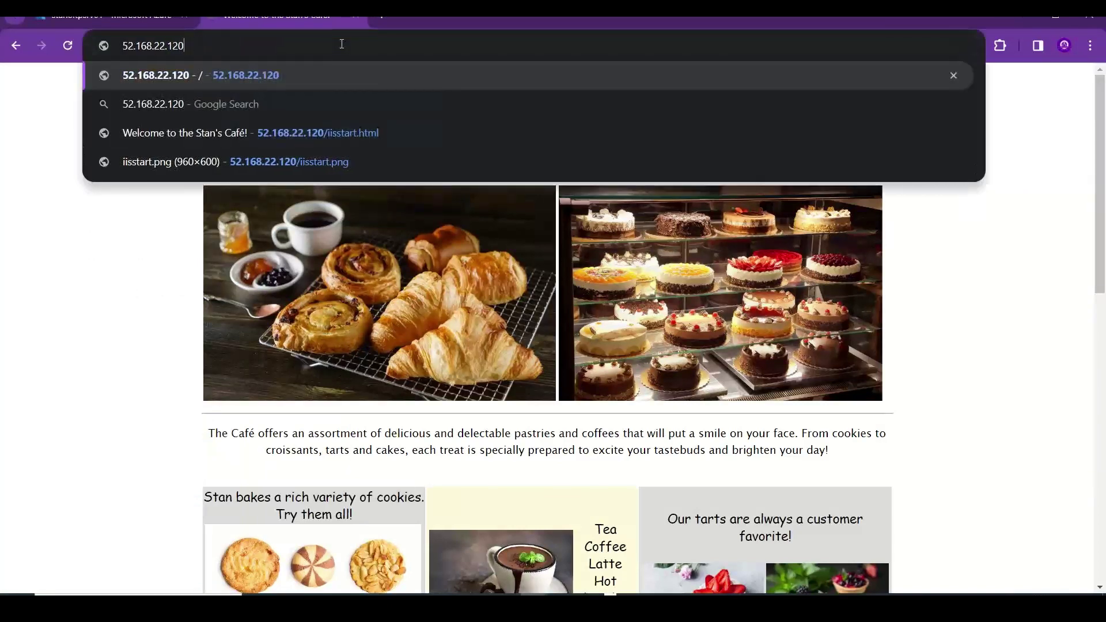
{"action": "key", "text": "Return"}
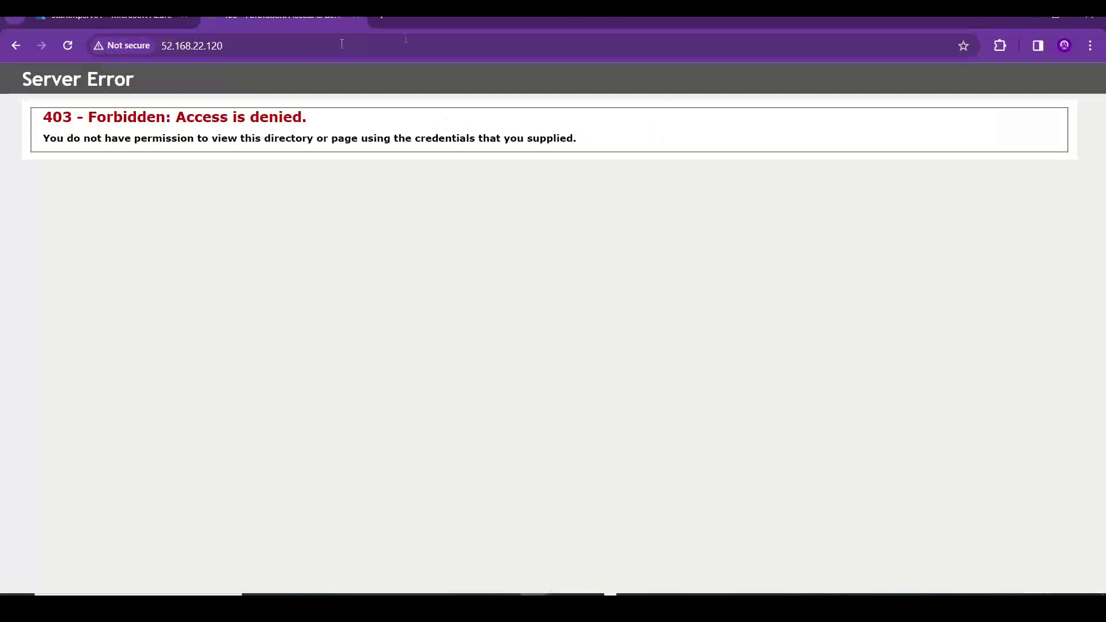
- Re-enable directory browsing for the Default Web Site on the server, then return to Chrome
{"action": "key", "text": "alt+Tab"}
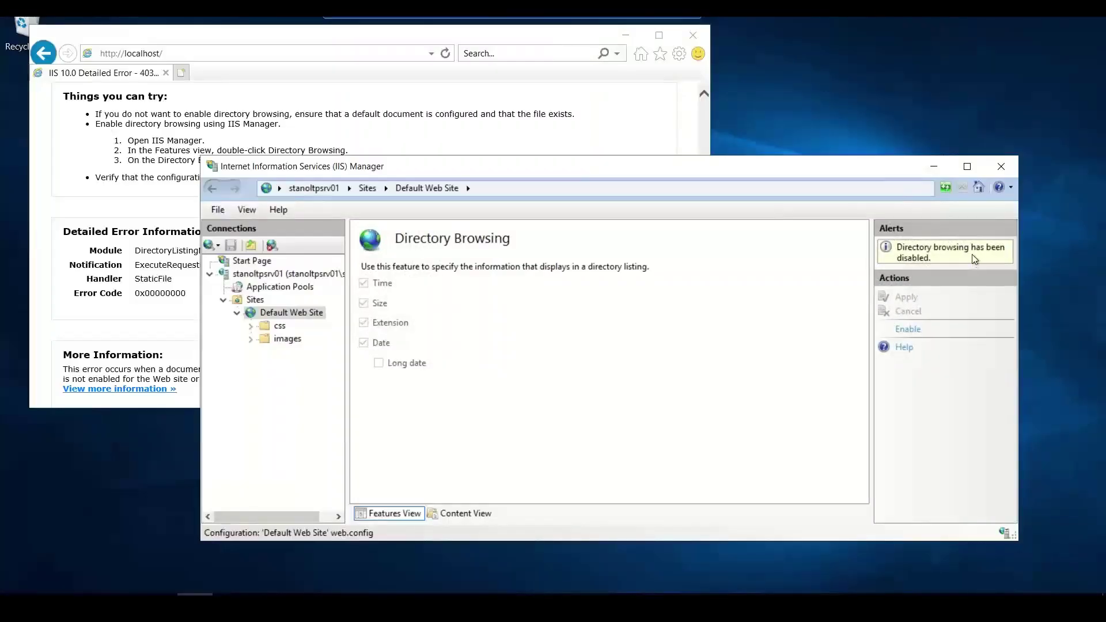
{"action": "left_click", "coordinate": [909, 327]}
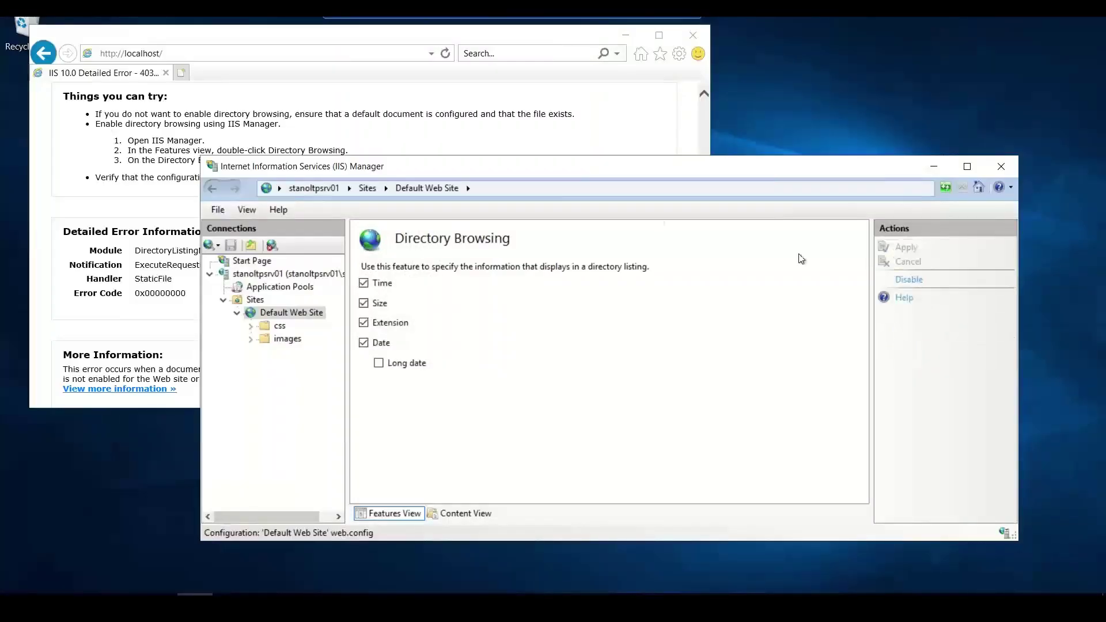
{"action": "key", "text": "alt+Tab"}
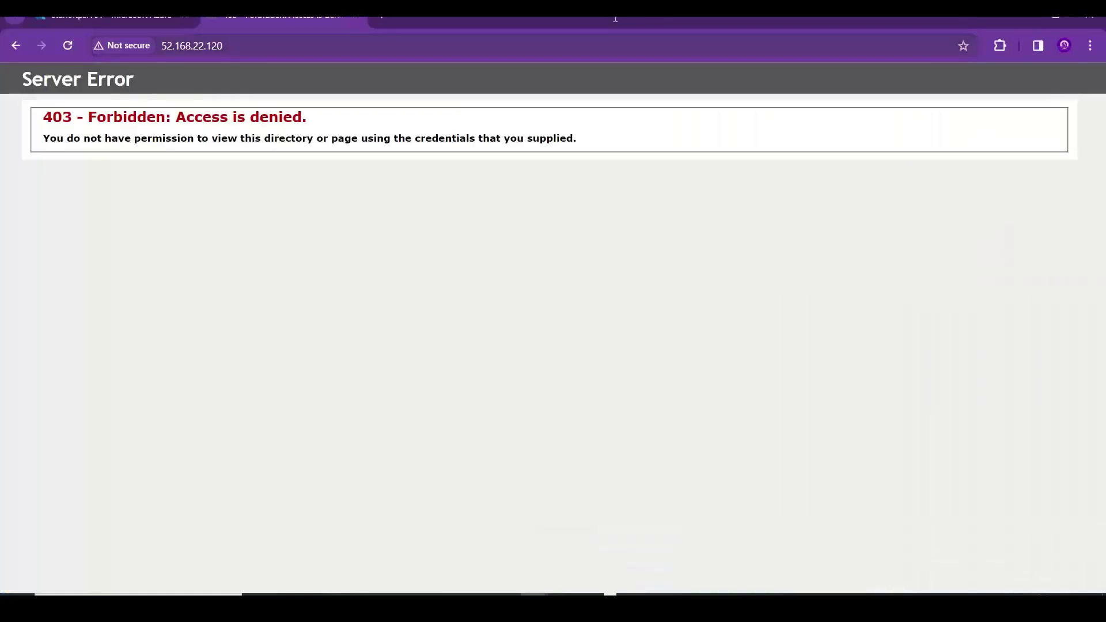
- Reload the site to restore the file listing and open iisstart.html showing Stan's Café
{"action": "left_click", "coordinate": [232, 46]}
{"action": "key", "text": "Return"}
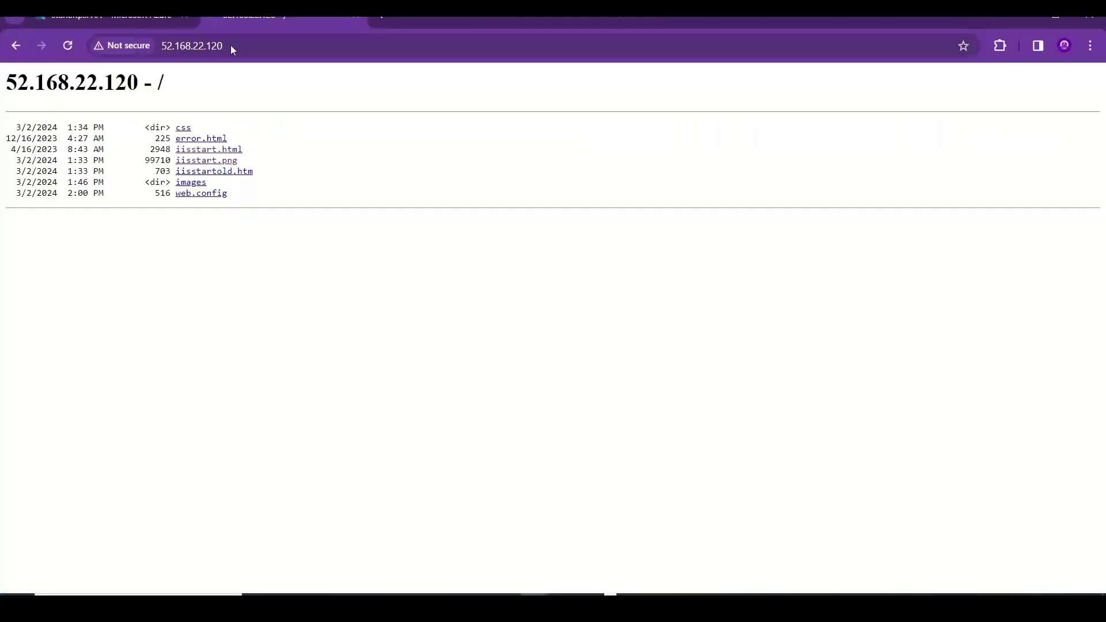
{"action": "left_click", "coordinate": [215, 151]}
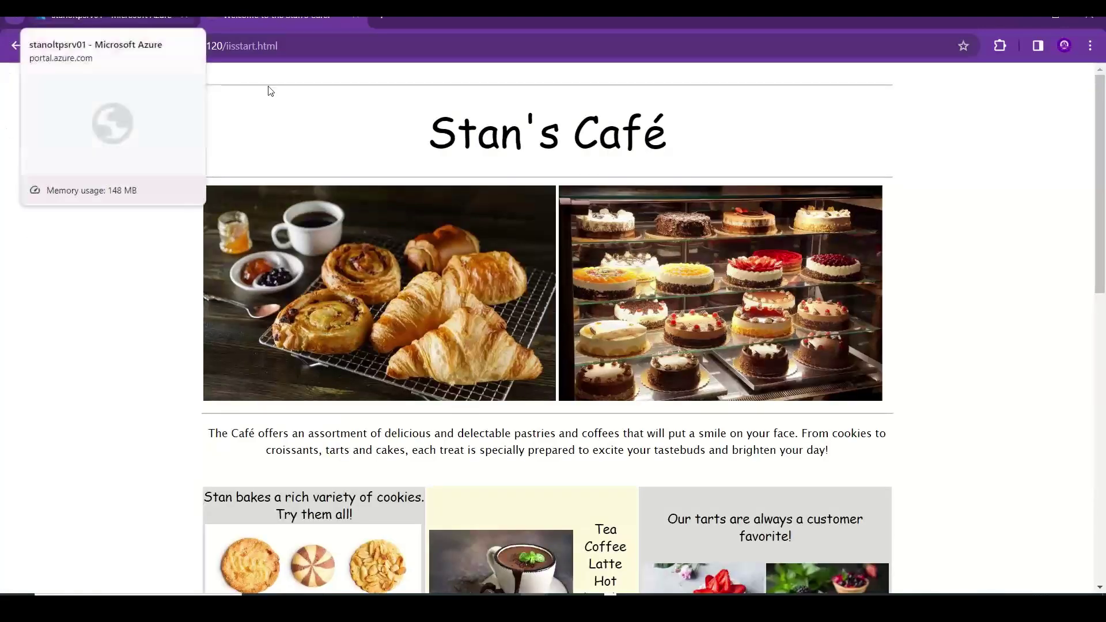
{"action": "left_click_drag", "start_coordinate": [1102, 156], "coordinate": [1104, 107]}
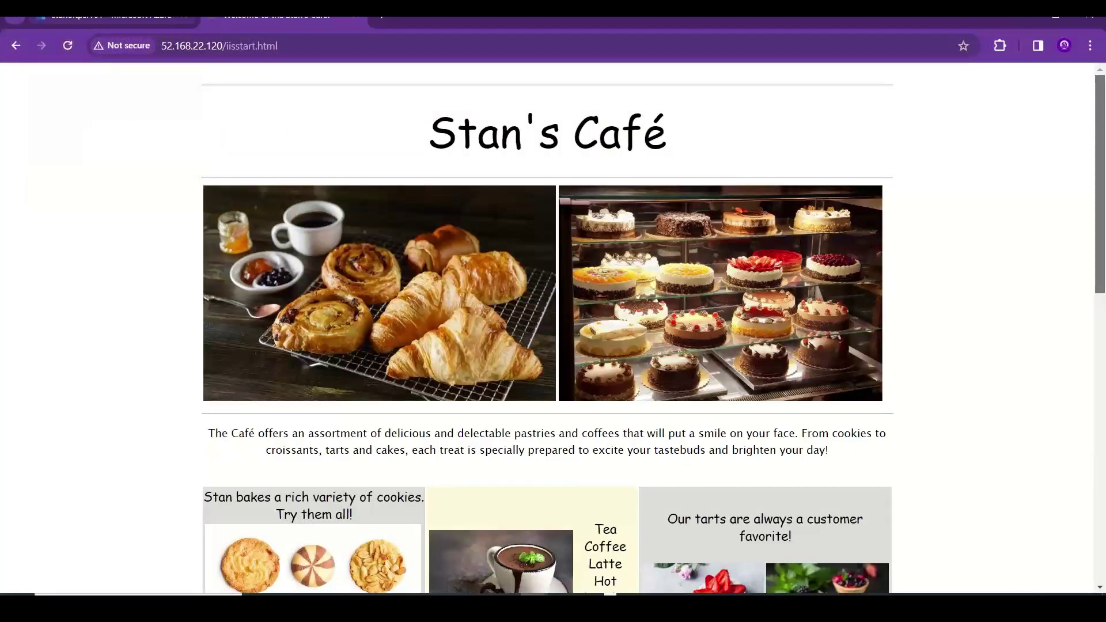
{"action": "key", "text": "alt+Tab"}
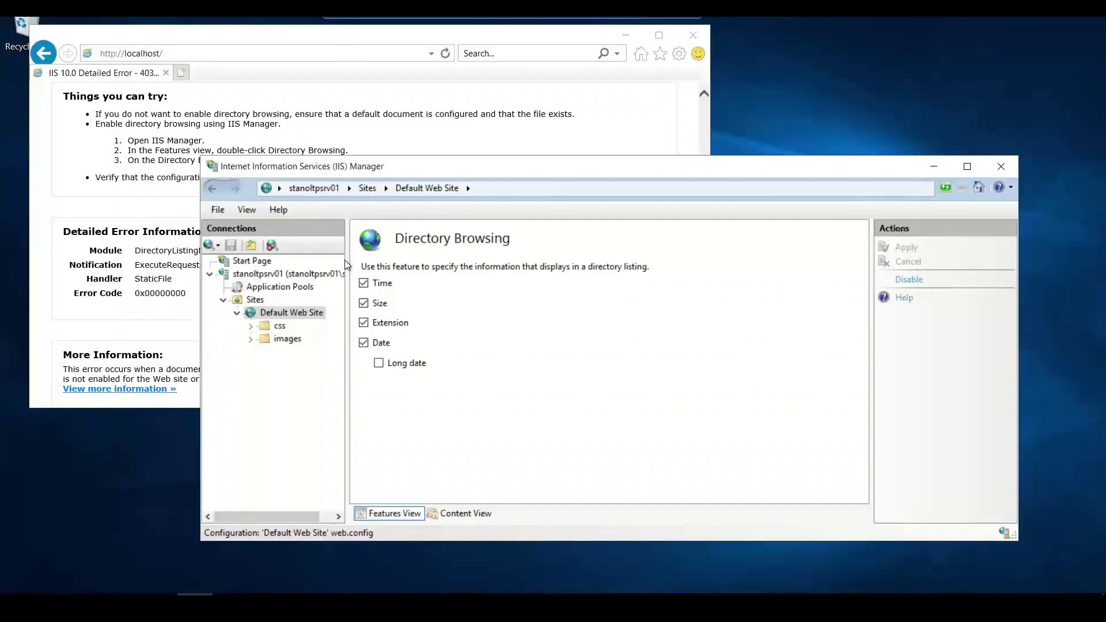
- Close the 403 error browser, minimise IIS Manager and the Remote Desktop session
{"action": "left_click", "coordinate": [694, 35]}
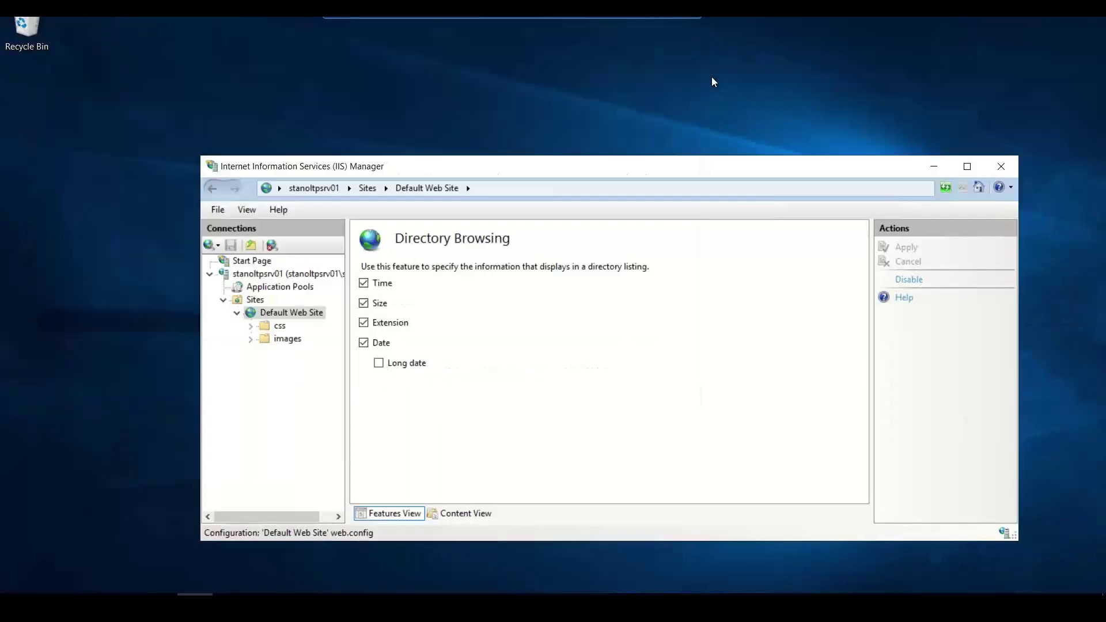
{"action": "left_click", "coordinate": [934, 166]}
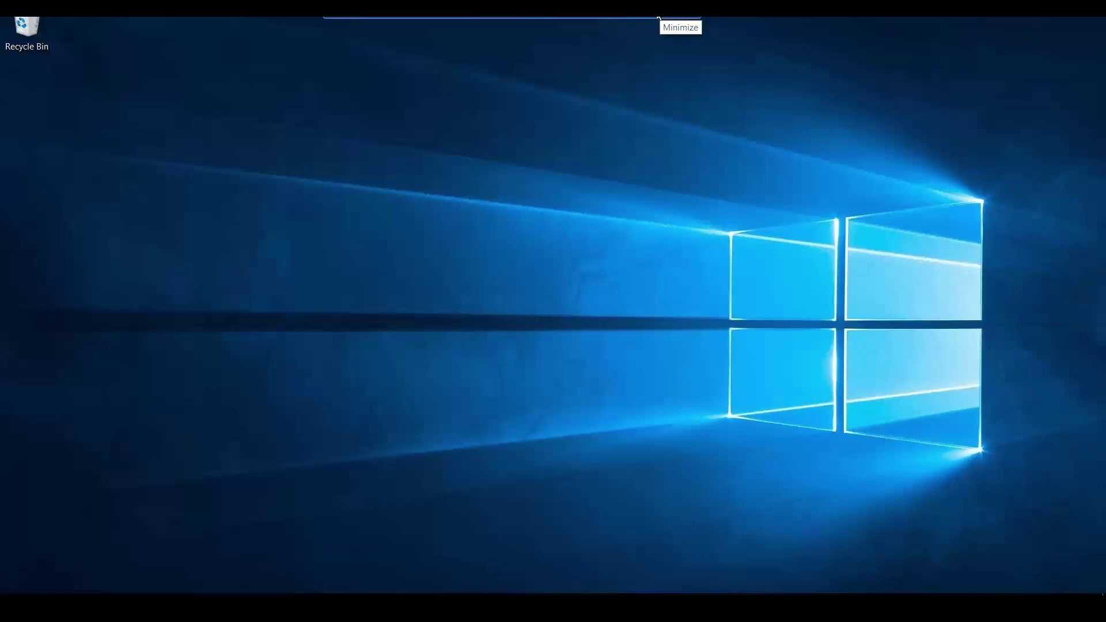
{"action": "left_click", "coordinate": [659, 18]}
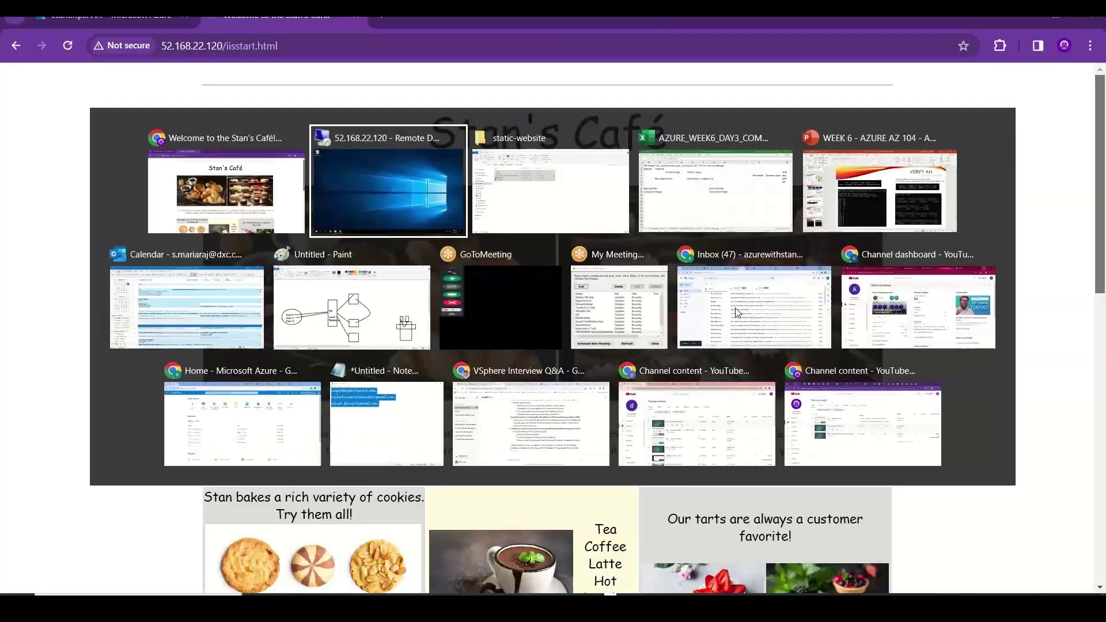
{"action": "key", "text": "alt+Tab"}
{"action": "key", "text": "alt+Tab"}
{"action": "key", "text": "alt+Tab"}
{"action": "key", "text": "alt+Tab"}
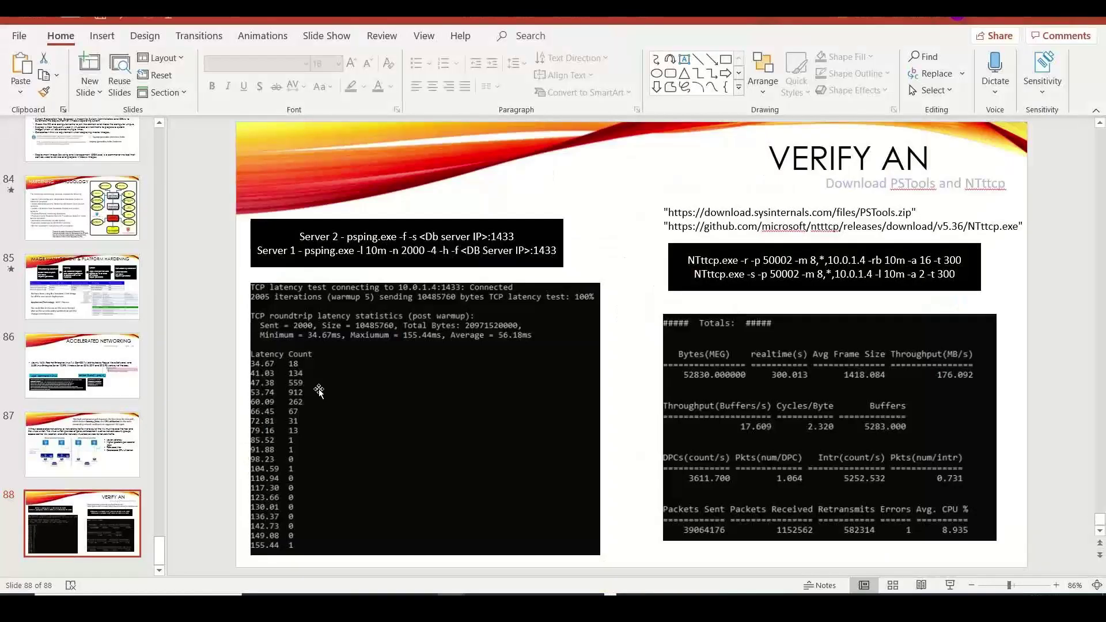
- Show slide 85, Image Management & Platform Hardening, then open a new Chrome tab
{"action": "left_click_drag", "start_coordinate": [164, 547], "coordinate": [167, 548]}
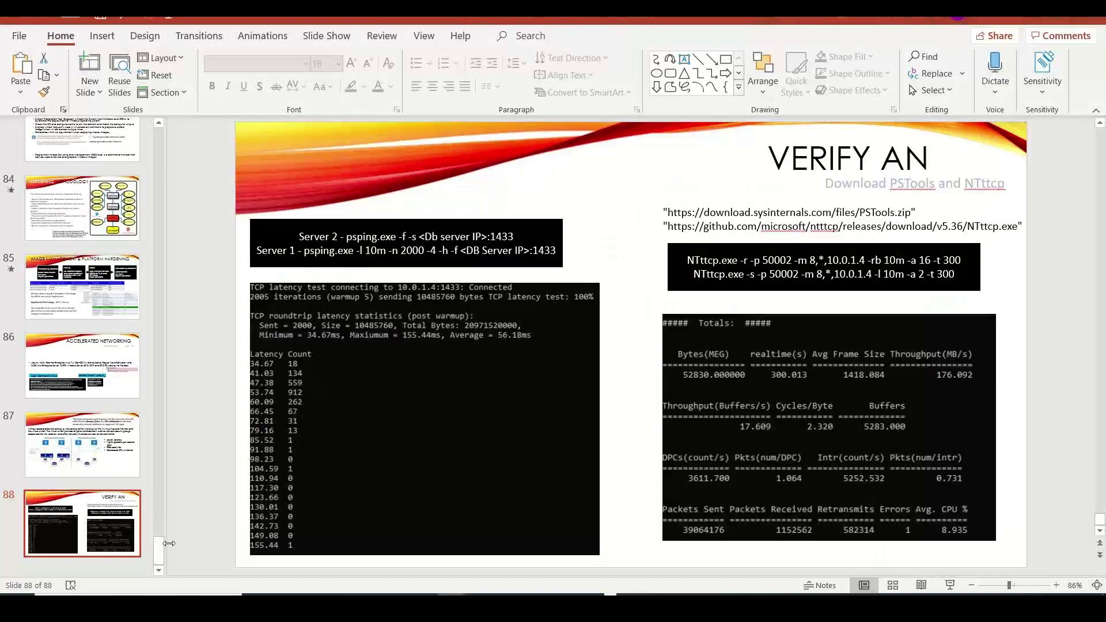
{"action": "scroll", "coordinate": [165, 530], "scroll_direction": "up", "scroll_amount": 3}
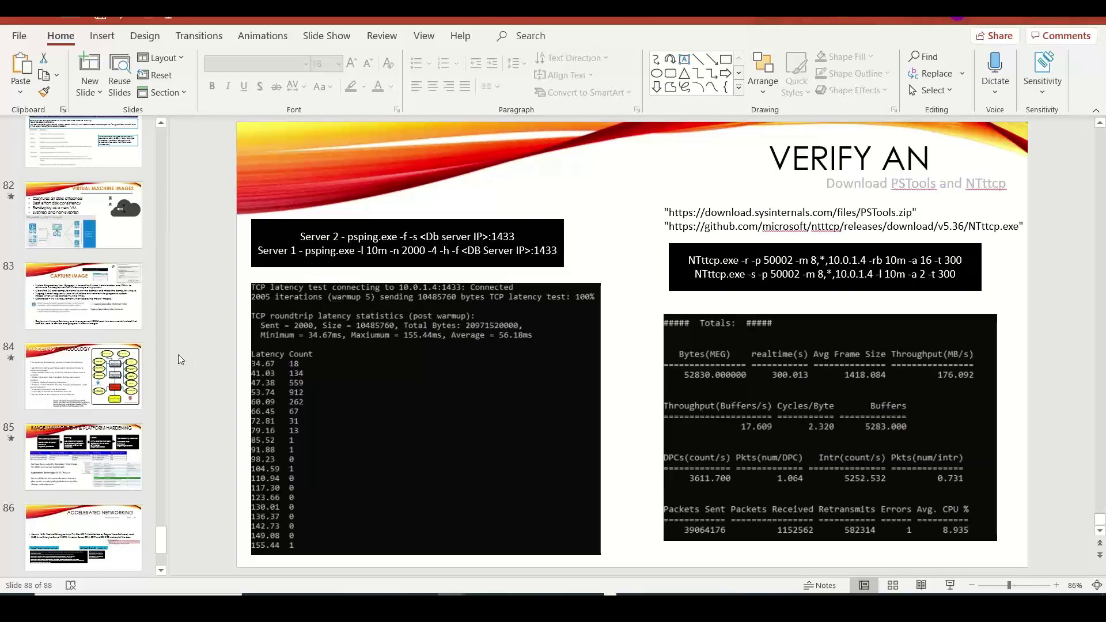
{"action": "left_click", "coordinate": [117, 457]}
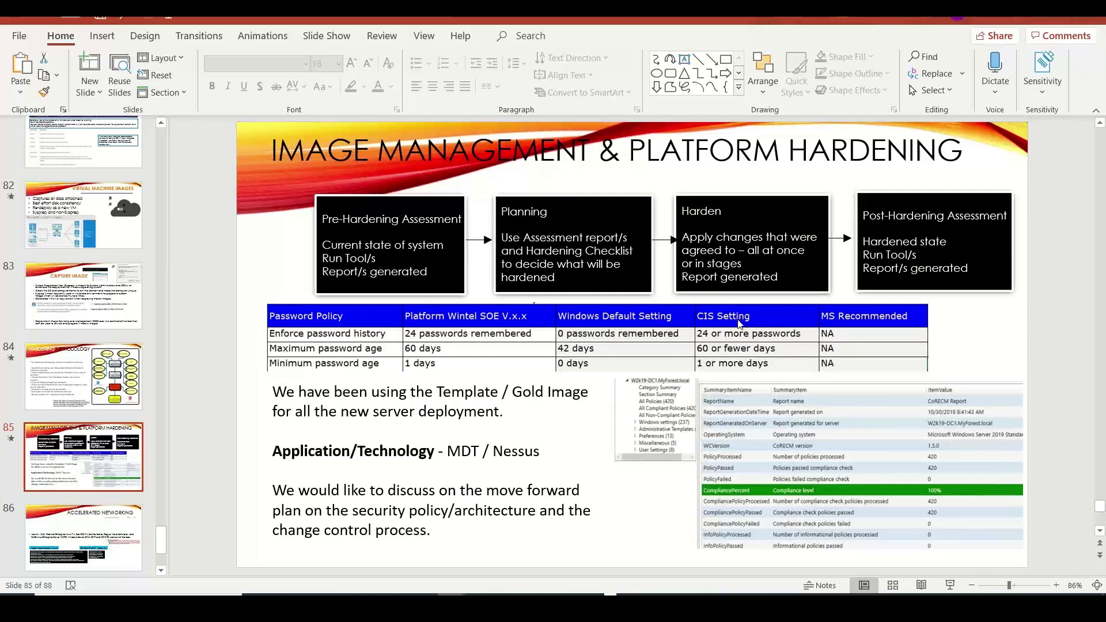
{"action": "key", "text": "alt+Tab"}
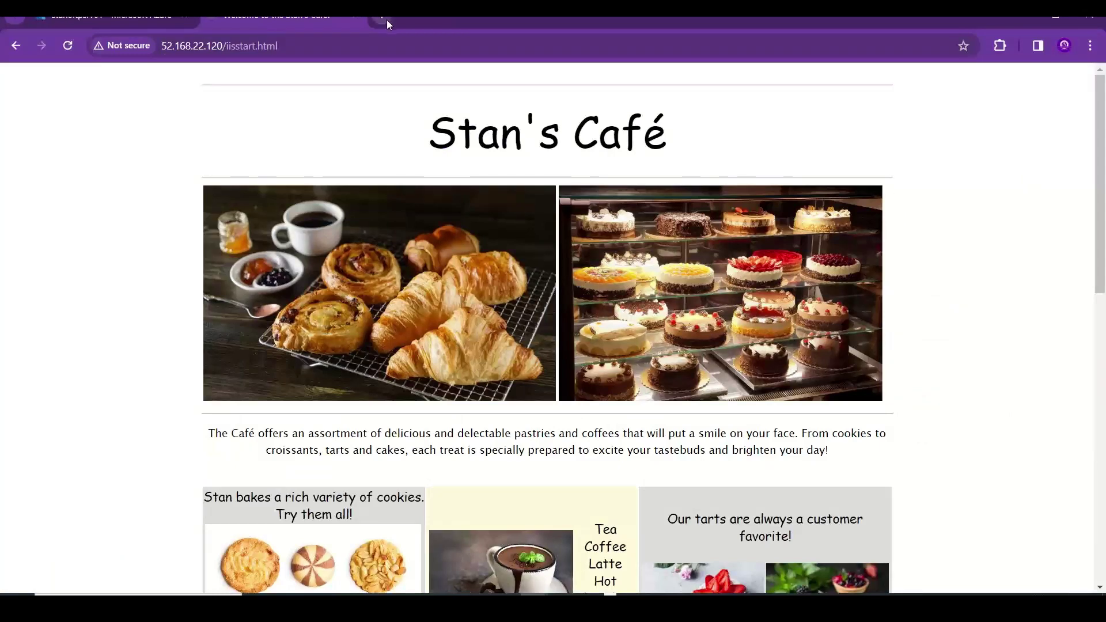
{"action": "left_click", "coordinate": [384, 21]}
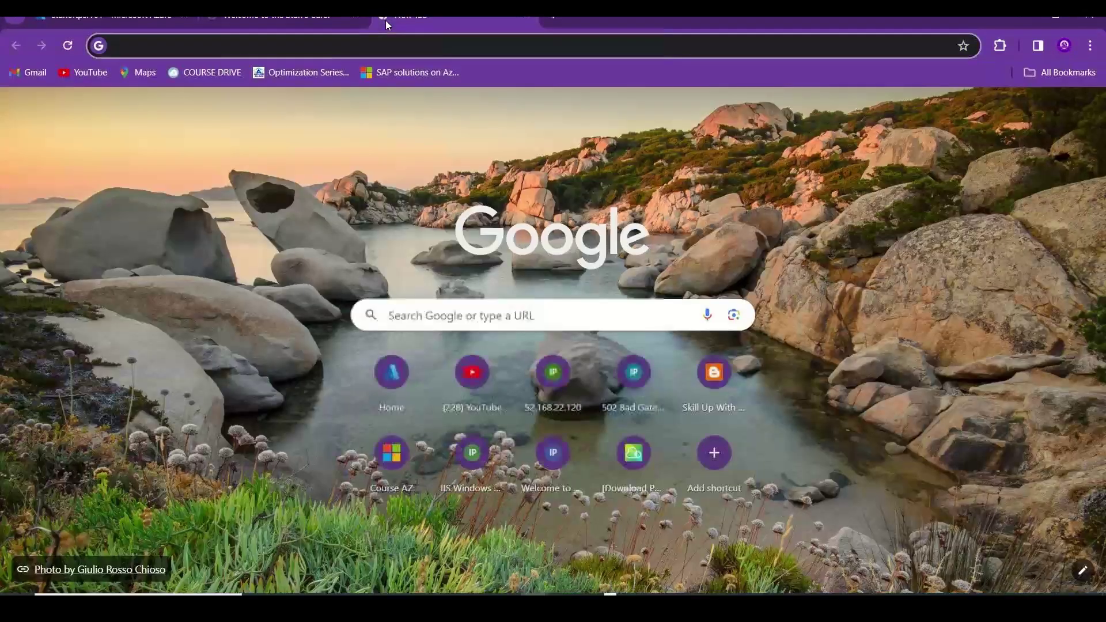
- Search 'CIS benchmark for windows 2022' and open the CIS Microsoft Windows Server Benchmarks result
{"action": "type", "text": "CIS b"}
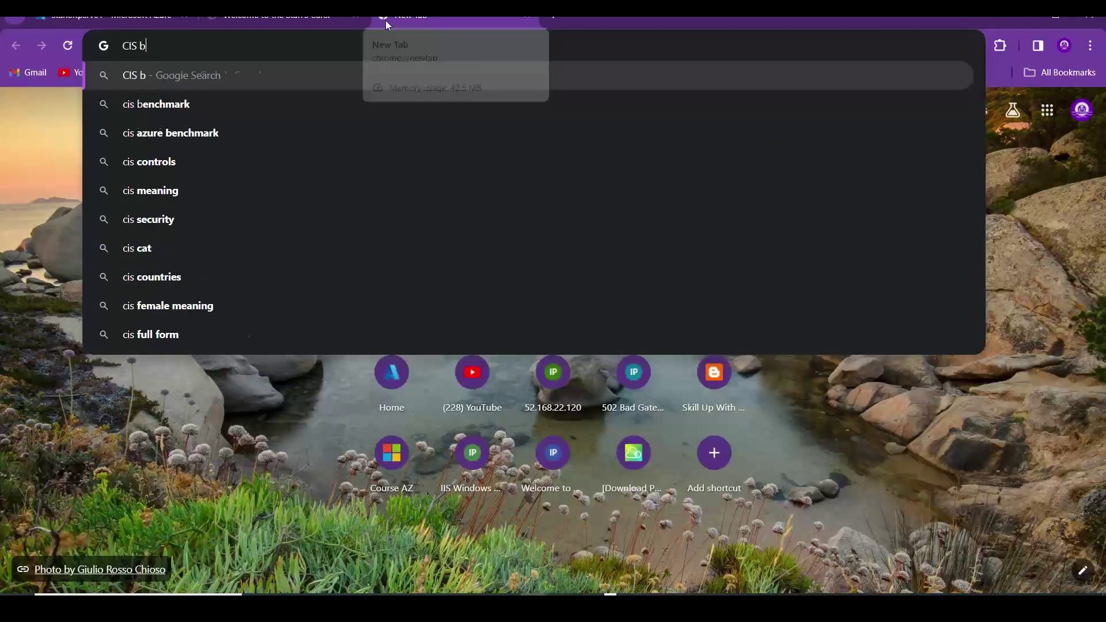
{"action": "type", "text": "enchmark for "}
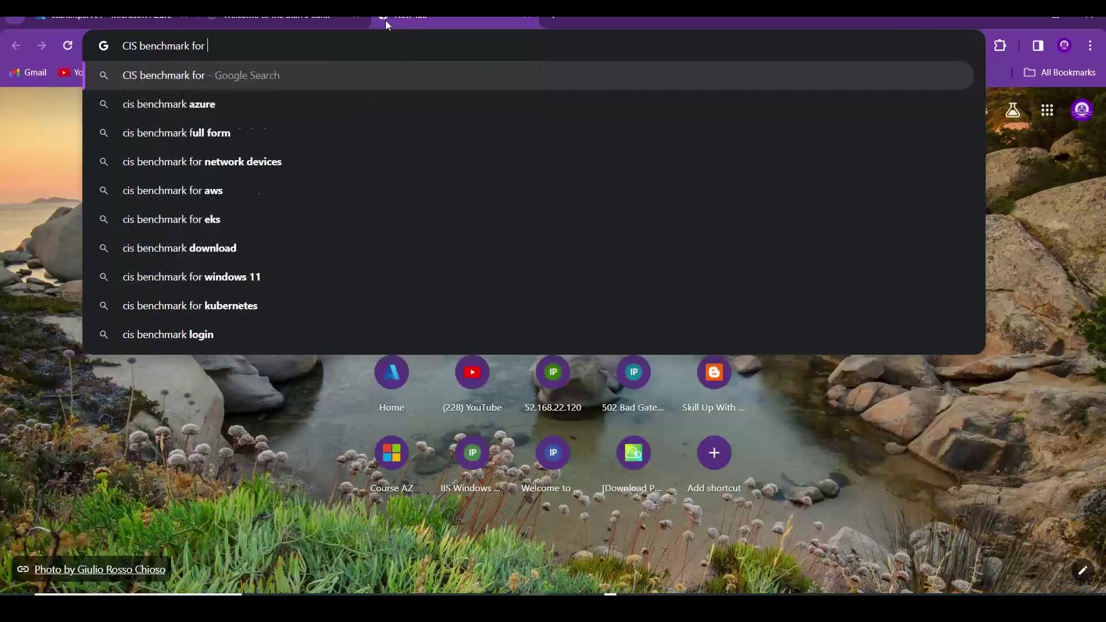
{"action": "type", "text": "windows 2022"}
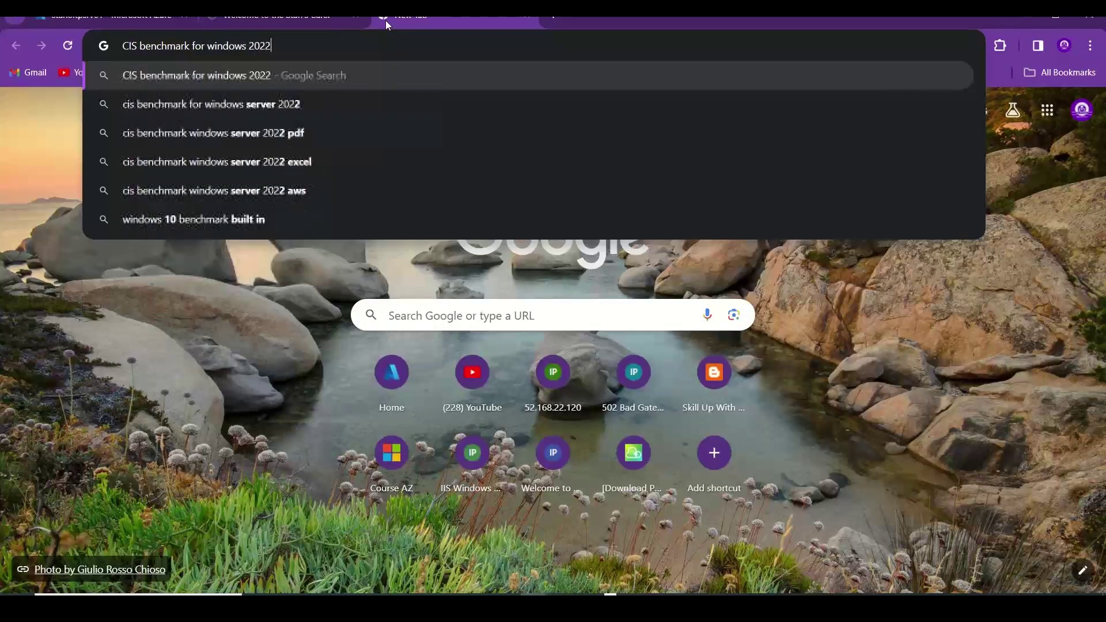
{"action": "key", "text": "Return"}
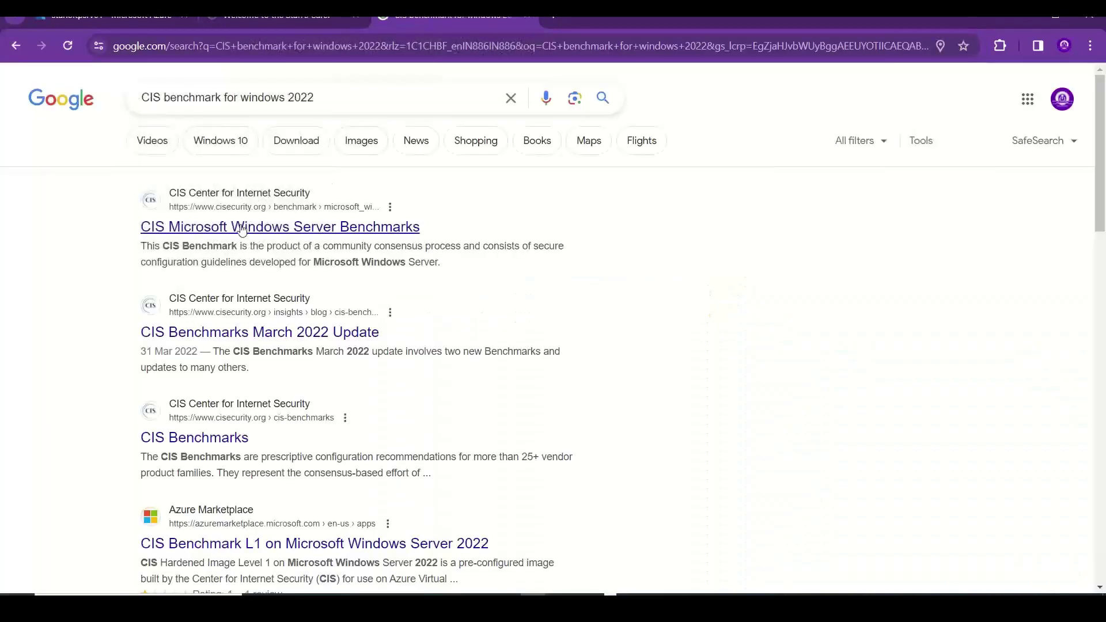
{"action": "left_click", "coordinate": [241, 229]}
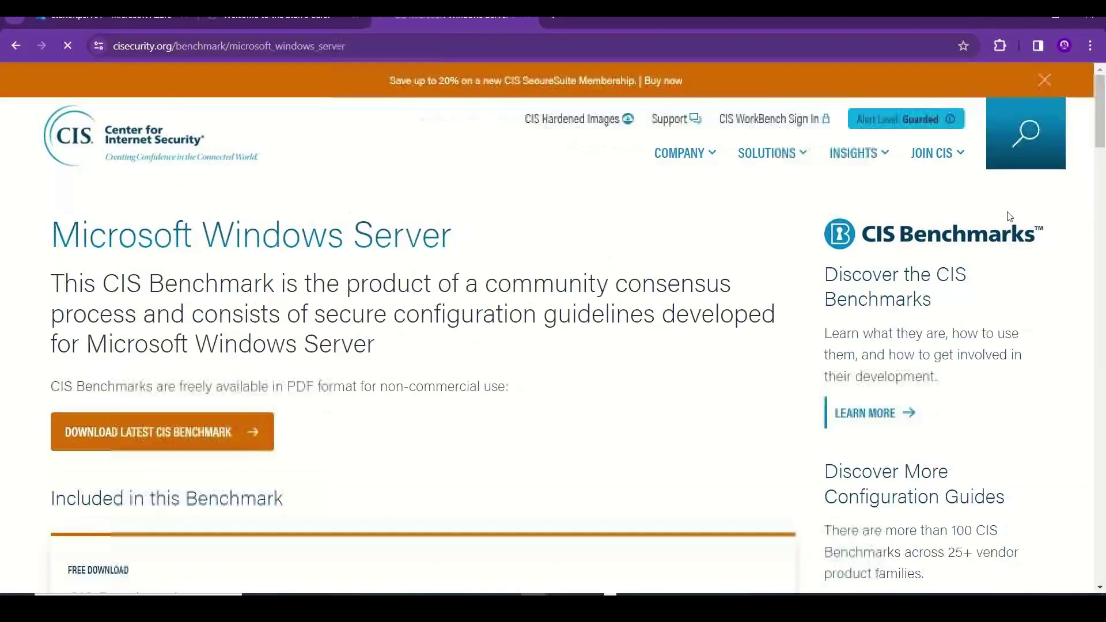
{"action": "scroll", "coordinate": [1102, 142], "scroll_direction": "down", "scroll_amount": 3}
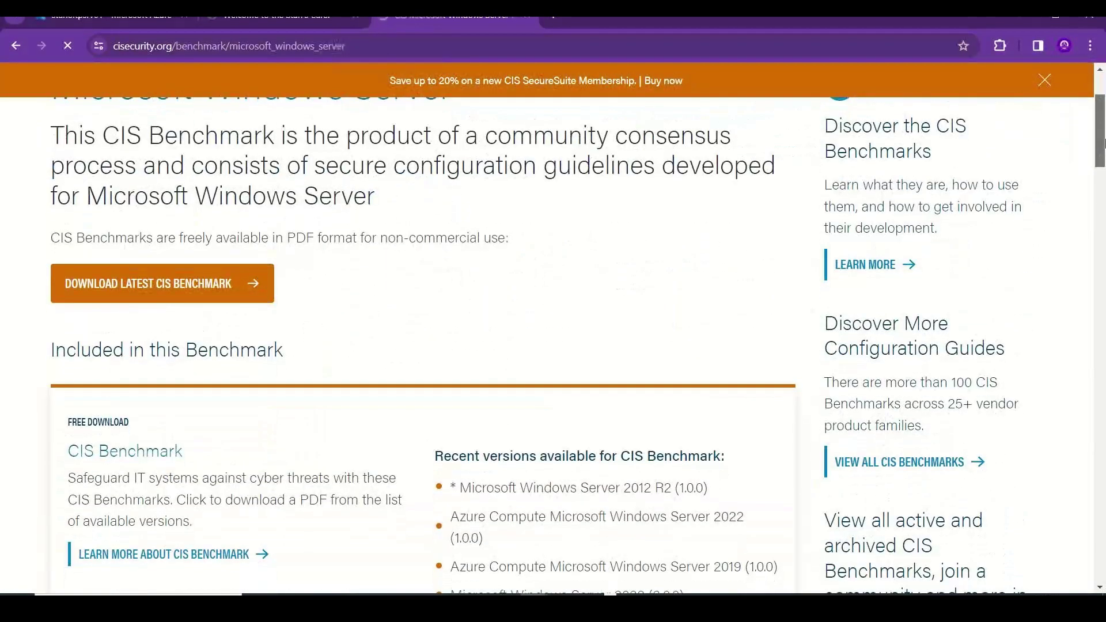
{"action": "scroll", "coordinate": [1103, 159], "scroll_direction": "down", "scroll_amount": 10}
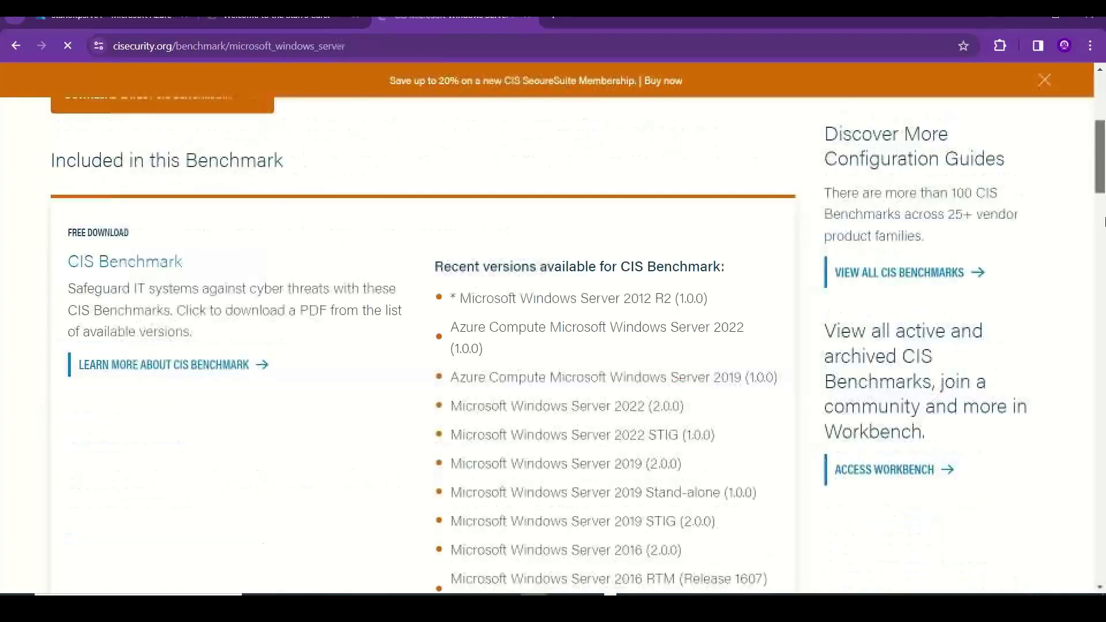
{"action": "scroll", "coordinate": [1103, 168], "scroll_direction": "up", "scroll_amount": 8}
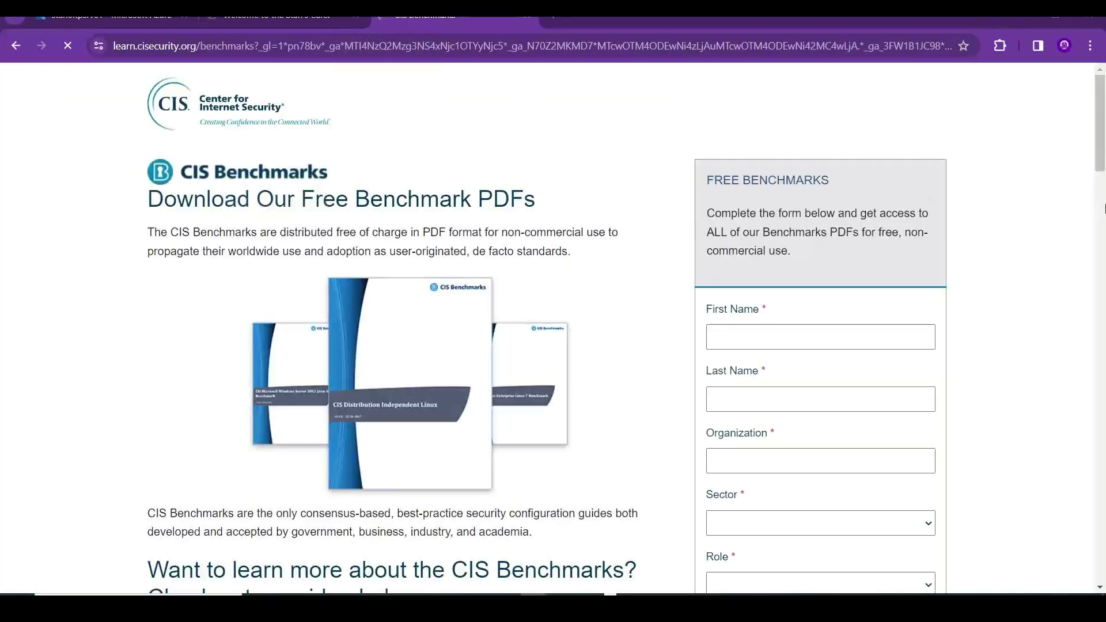
{"action": "key", "text": "alt+Tab"}
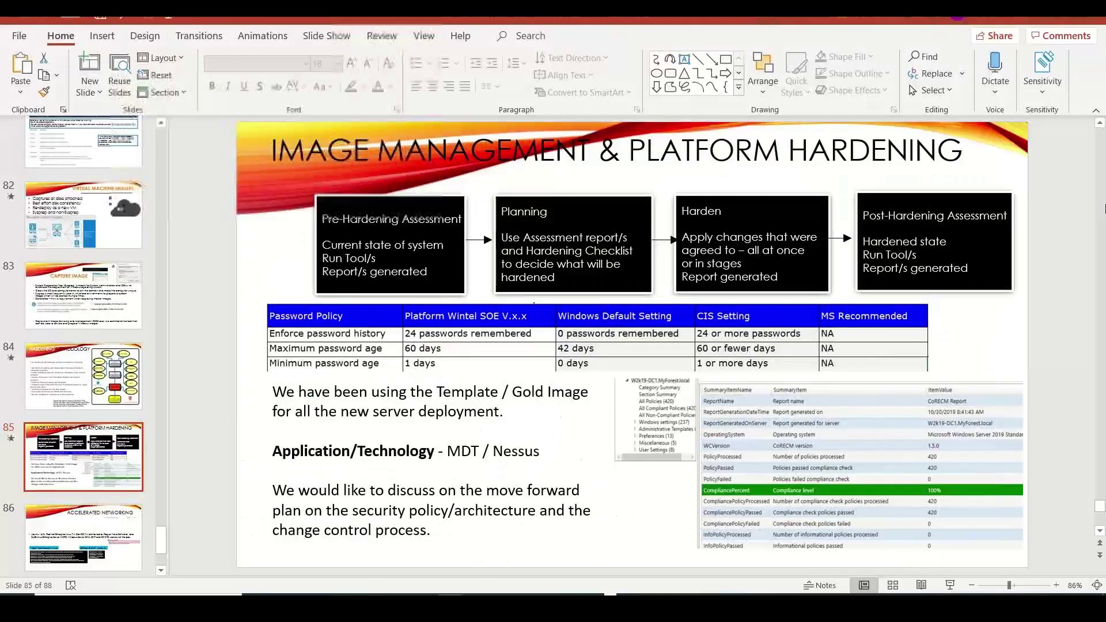
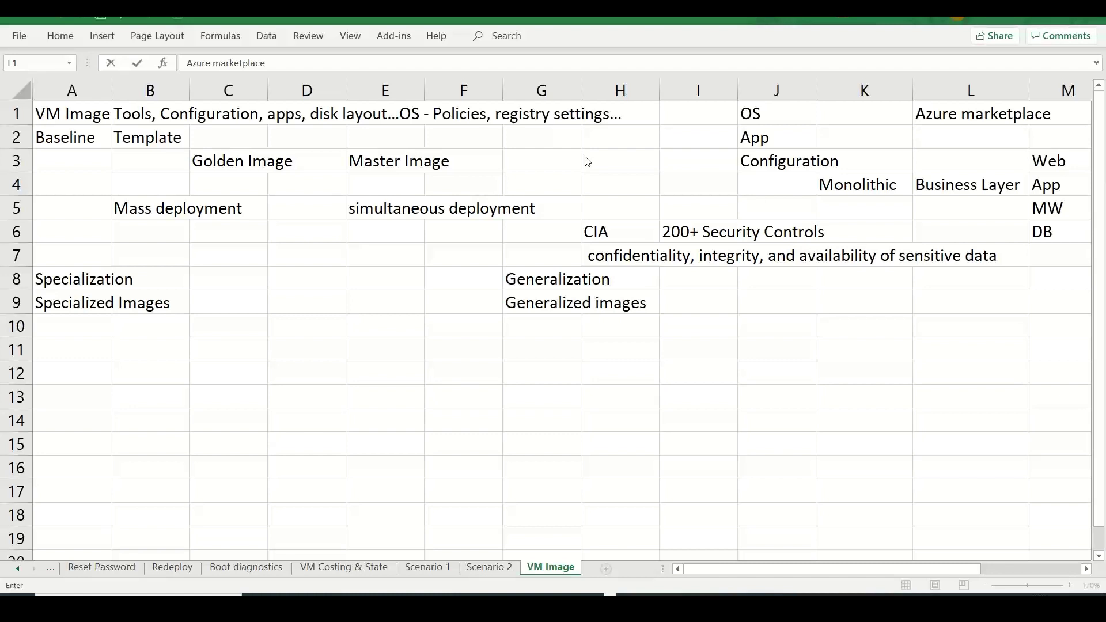
- Enter Vulnerability scanner in B7, Qualys in E7 and Tenable nessus in F7
{"action": "left_click", "coordinate": [176, 247]}
{"action": "type", "text": "Vu"}
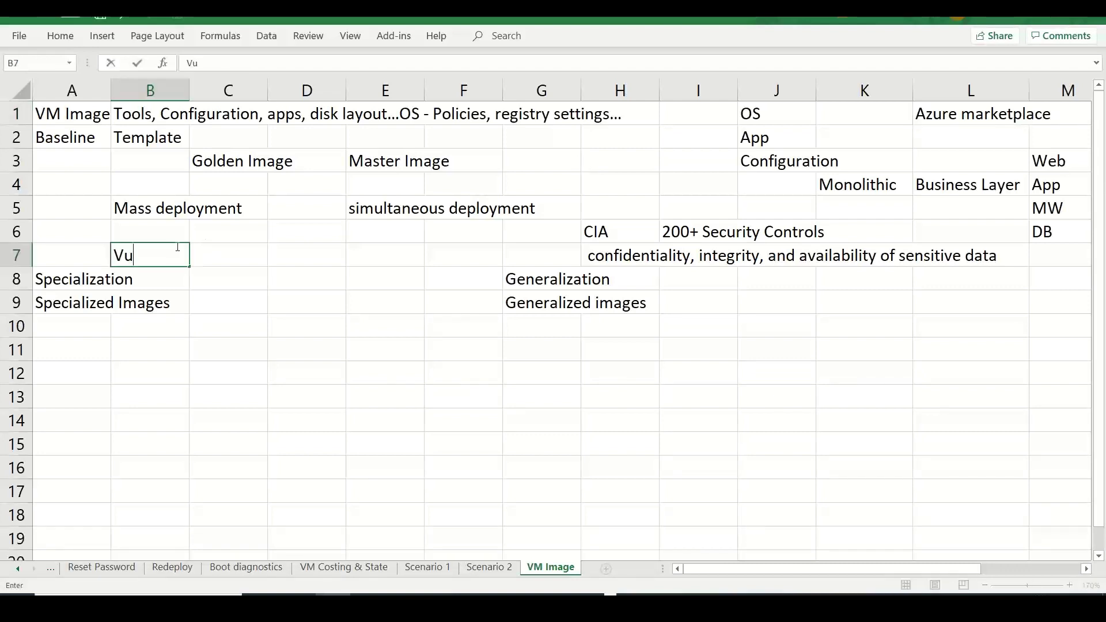
{"action": "type", "text": "lnerability scanner"}
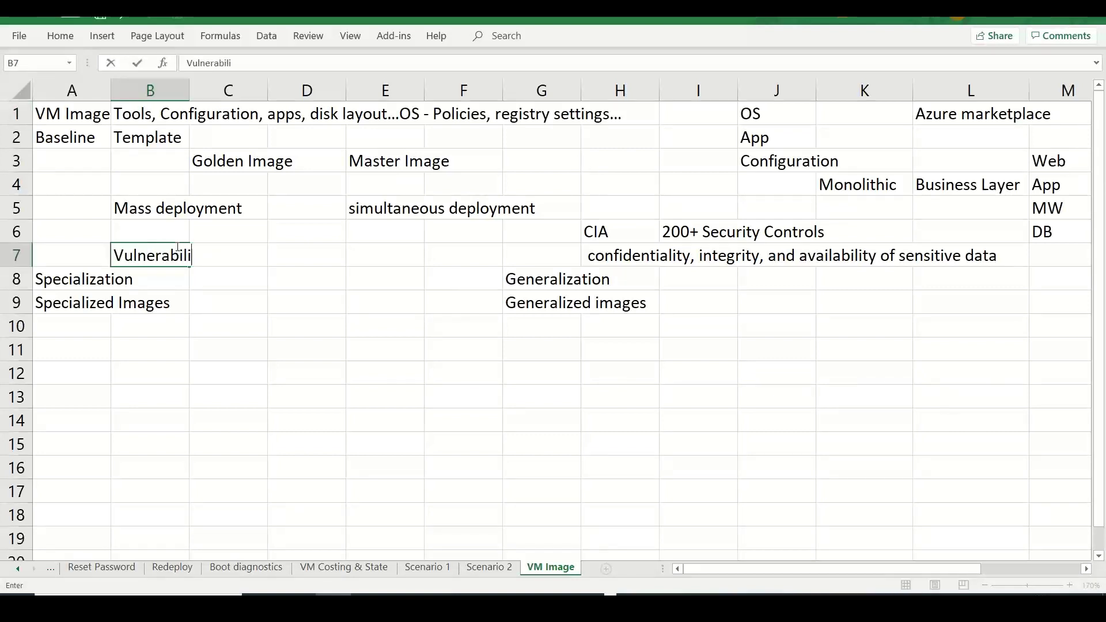
{"action": "key", "text": "Tab"}
{"action": "key", "text": "Tab"}
{"action": "key", "text": "Tab"}
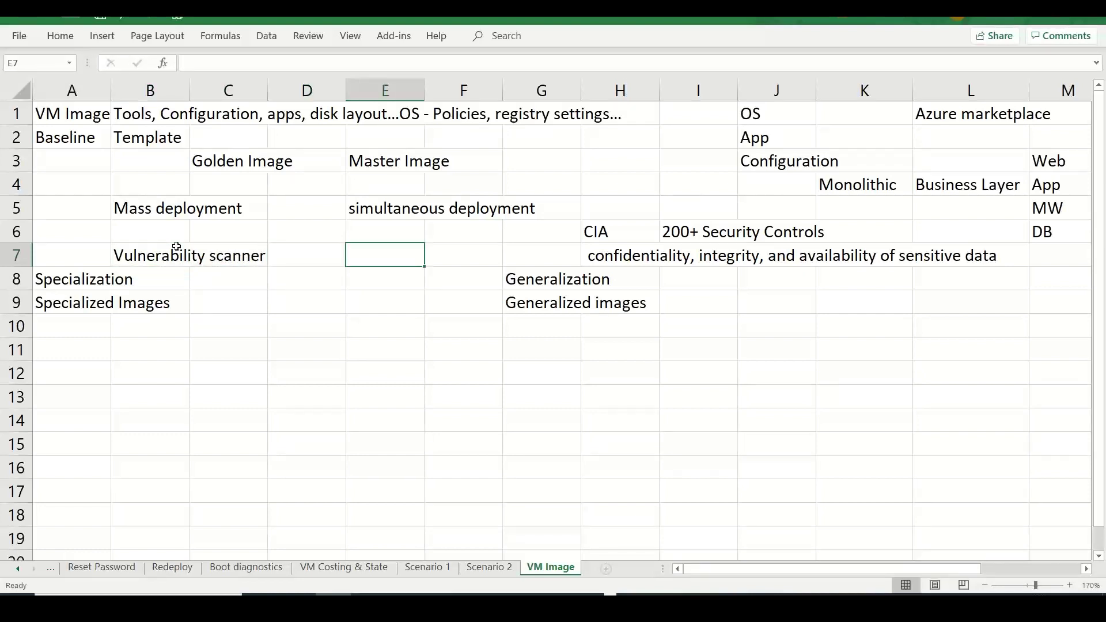
{"action": "type", "text": "Qualys"}
{"action": "key", "text": "Tab"}
{"action": "type", "text": "Te"}
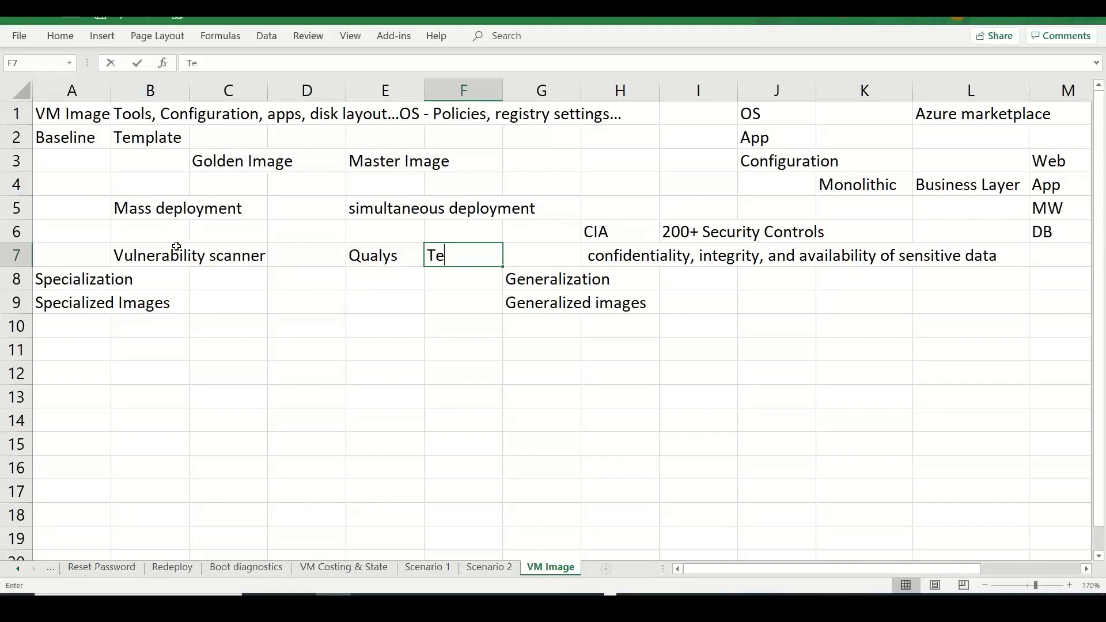
{"action": "type", "text": "na"}
{"action": "key", "text": "BackSpace"}
{"action": "type", "text": "nable a"}
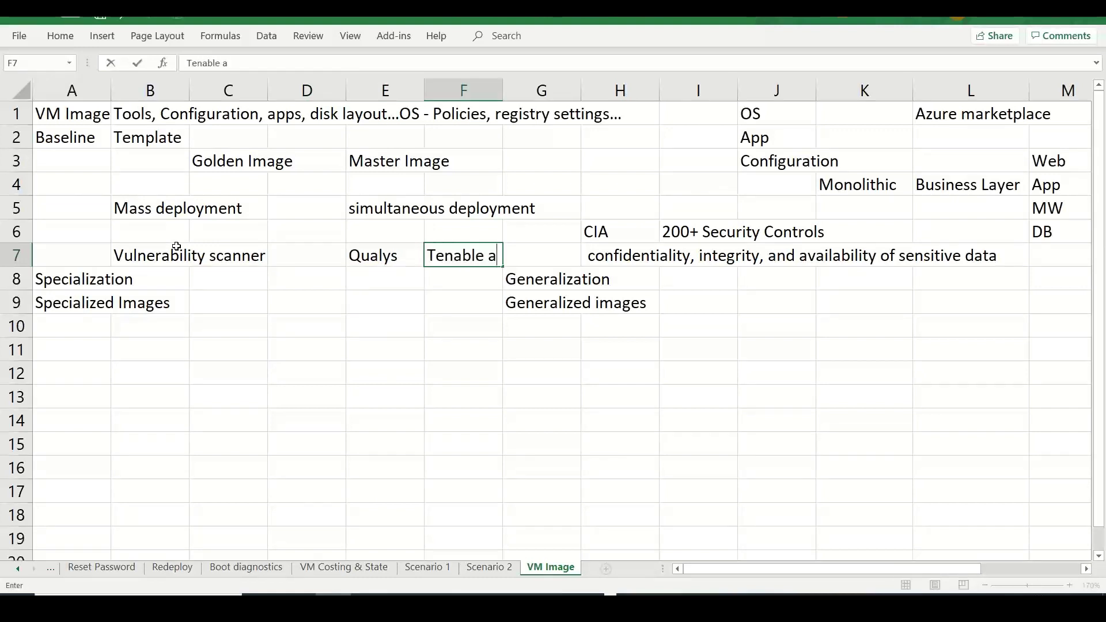
{"action": "key", "text": "BackSpace"}
{"action": "type", "text": "nessus"}
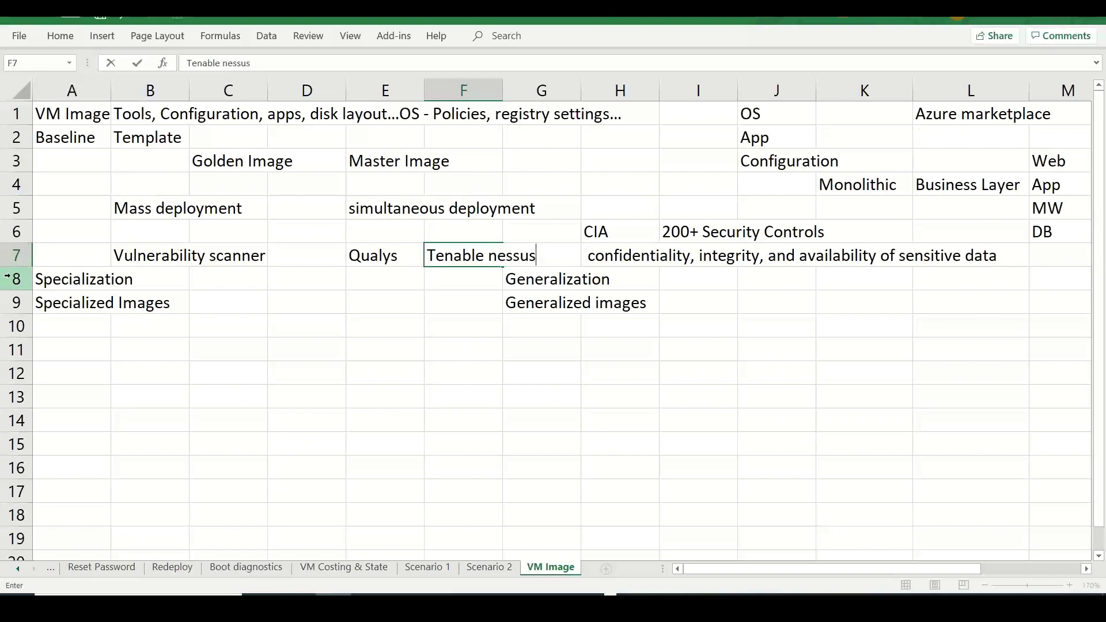
- Insert a blank row above the Specialization row
{"action": "left_click", "coordinate": [10, 278]}
{"action": "right_click", "coordinate": [12, 279]}
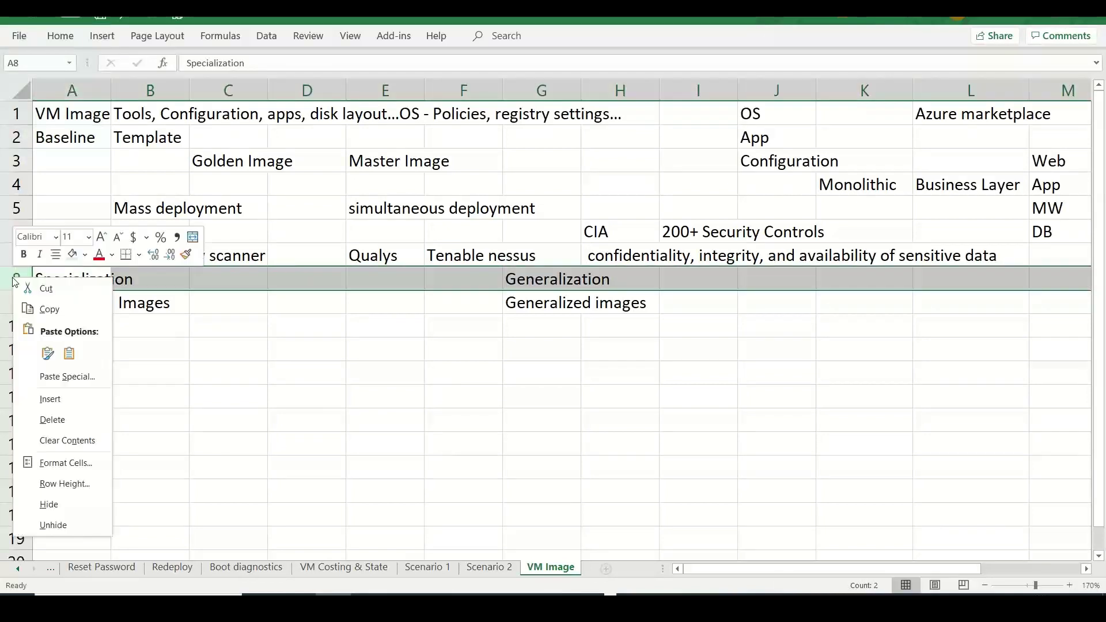
{"action": "left_click", "coordinate": [49, 398]}
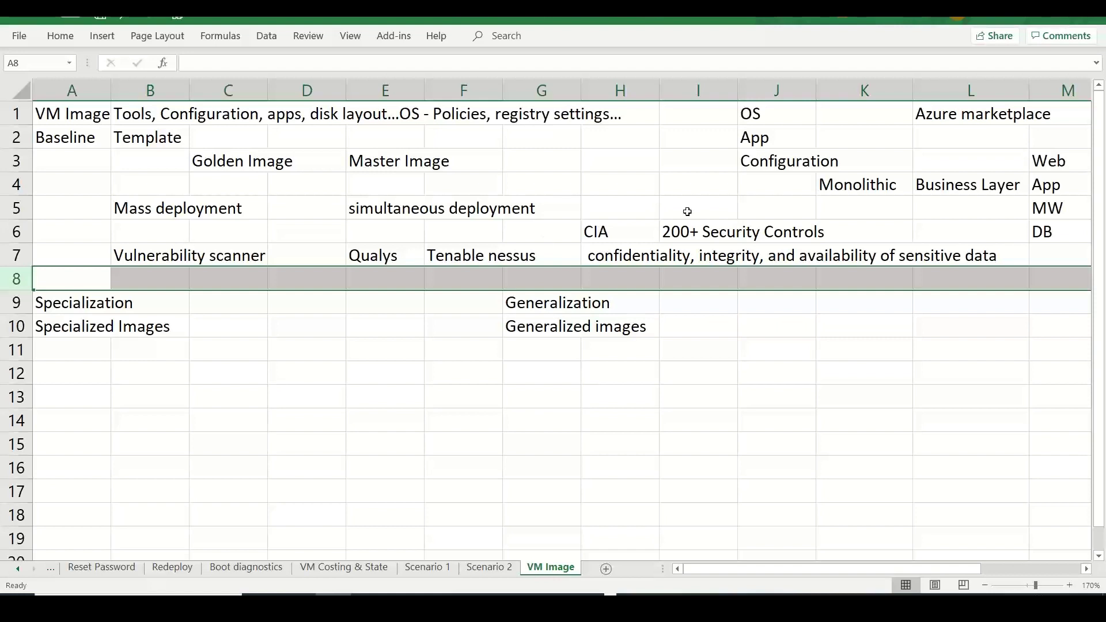
{"action": "left_click", "coordinate": [939, 267]}
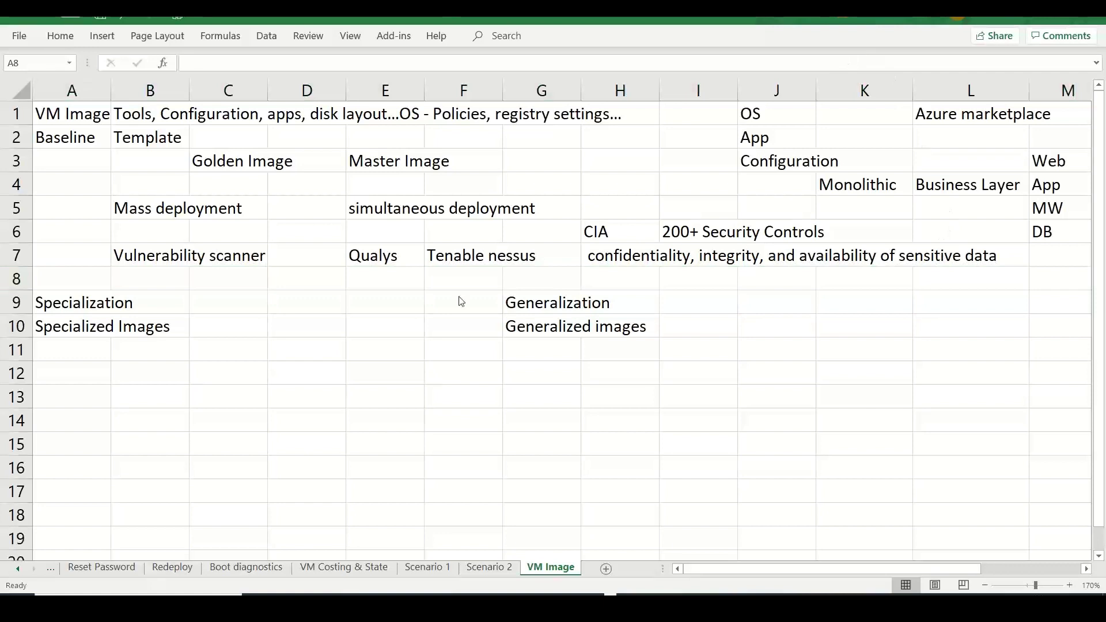
{"action": "left_click", "coordinate": [307, 253]}
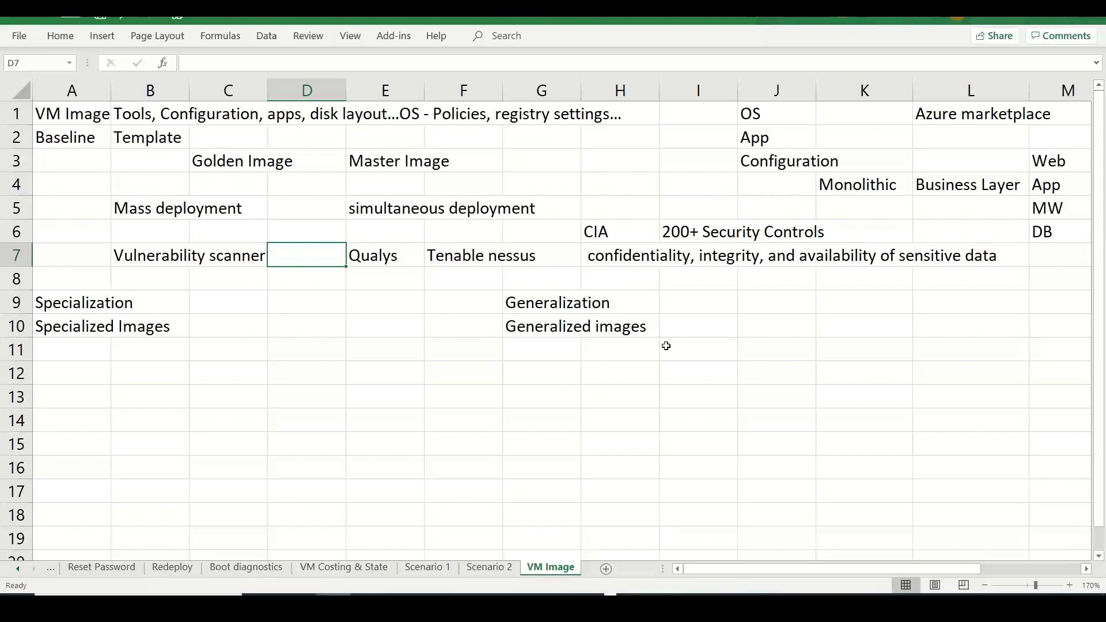
- Move Mass deployment from B5 to I11 and simultaneous deployment from E5 to K11
{"action": "left_click", "coordinate": [636, 347]}
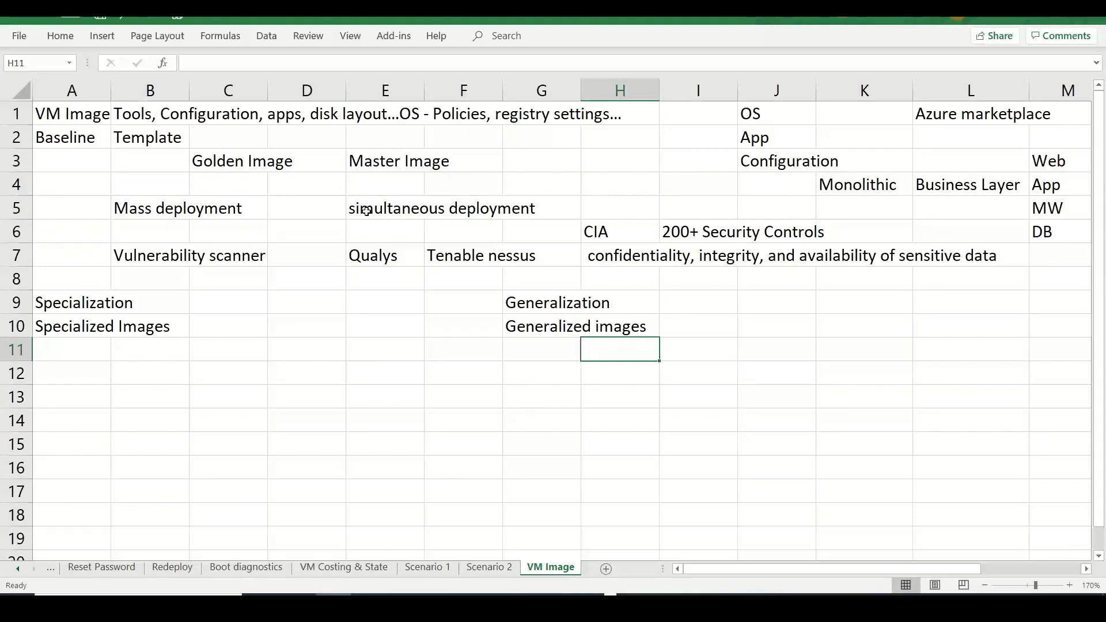
{"action": "left_click", "coordinate": [215, 205]}
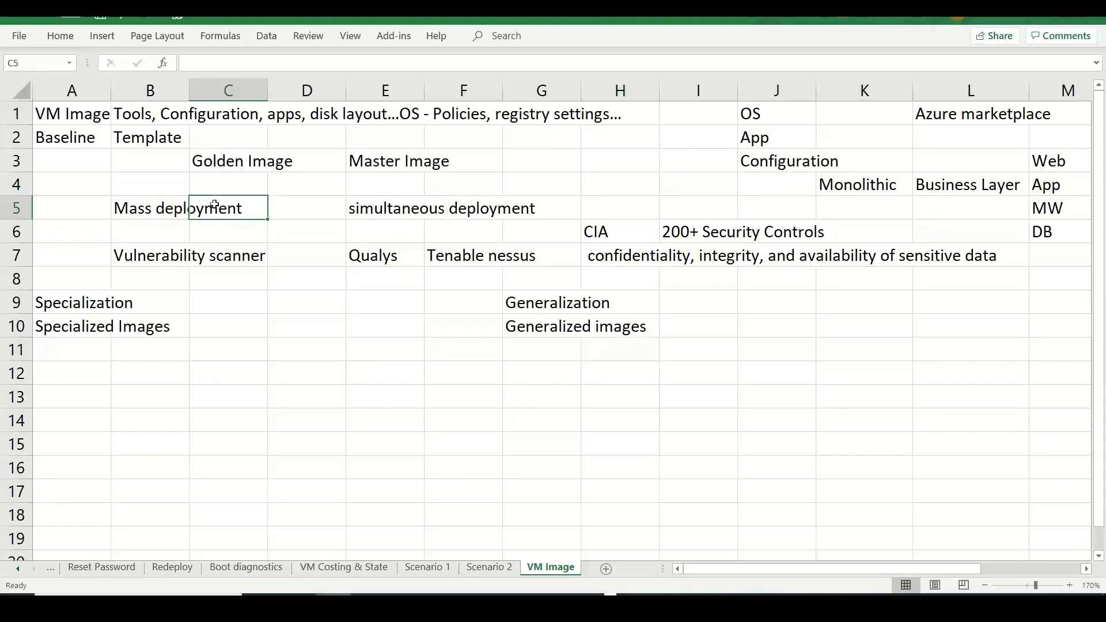
{"action": "left_click", "coordinate": [167, 210]}
{"action": "key", "text": "ctrl+c"}
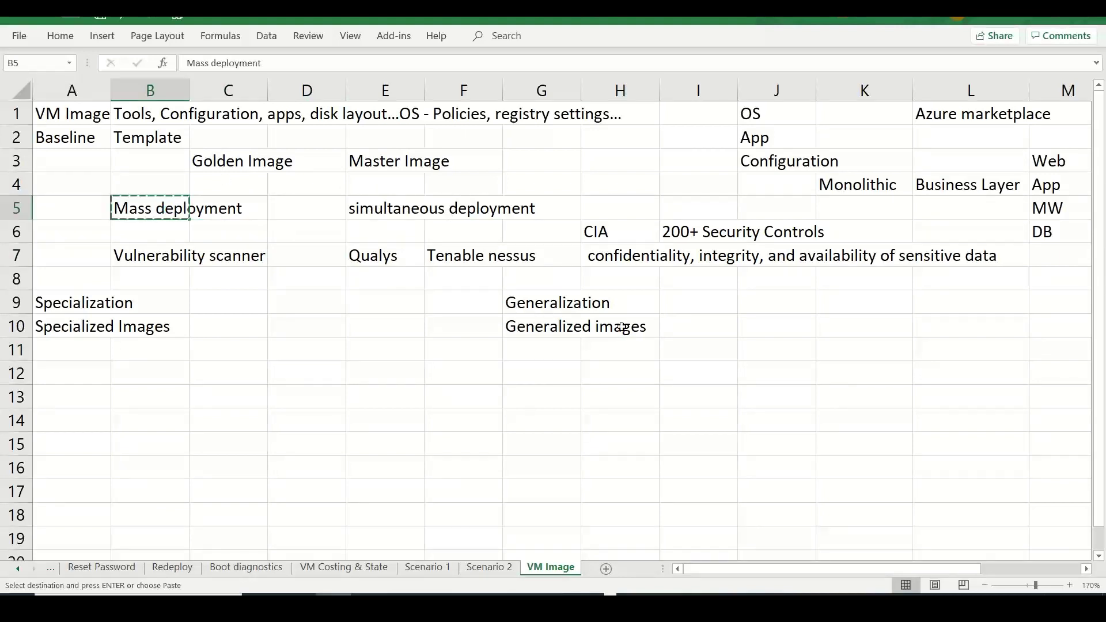
{"action": "left_click", "coordinate": [673, 347]}
{"action": "key", "text": "Escape"}
{"action": "key", "text": "ctrl+v"}
{"action": "left_click", "coordinate": [367, 210]}
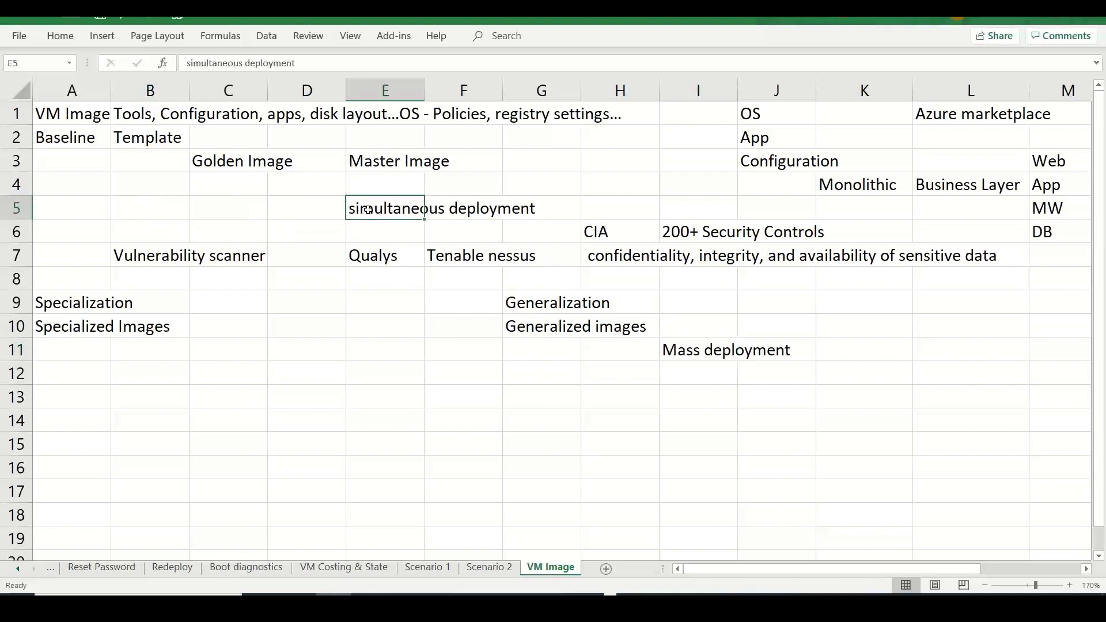
{"action": "key", "text": "ctrl+x"}
{"action": "left_click", "coordinate": [842, 346]}
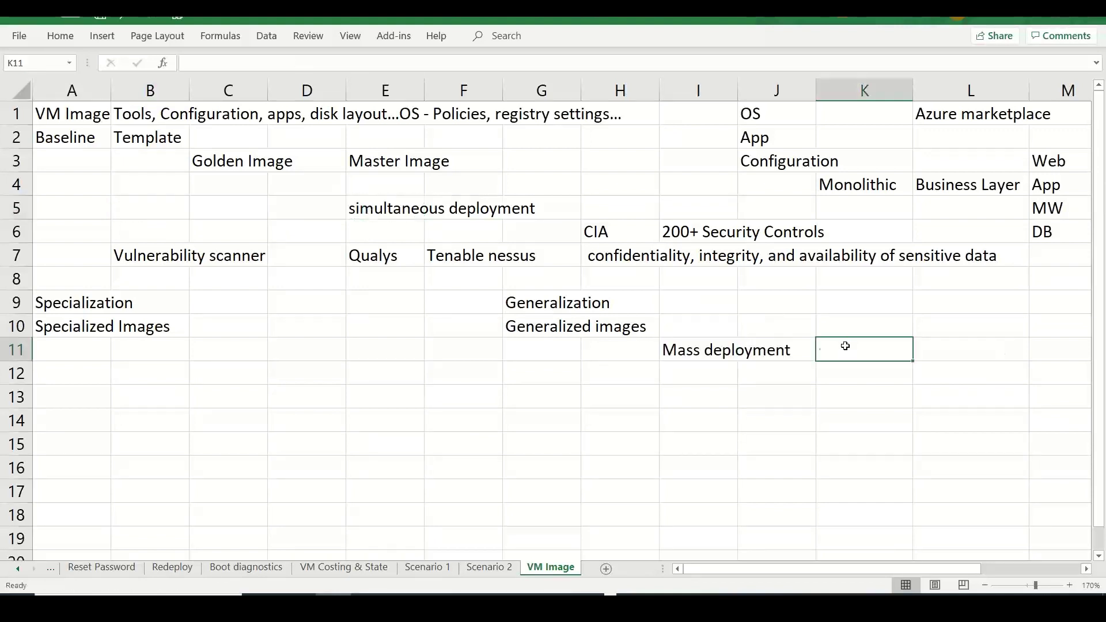
{"action": "key", "text": "ctrl+v"}
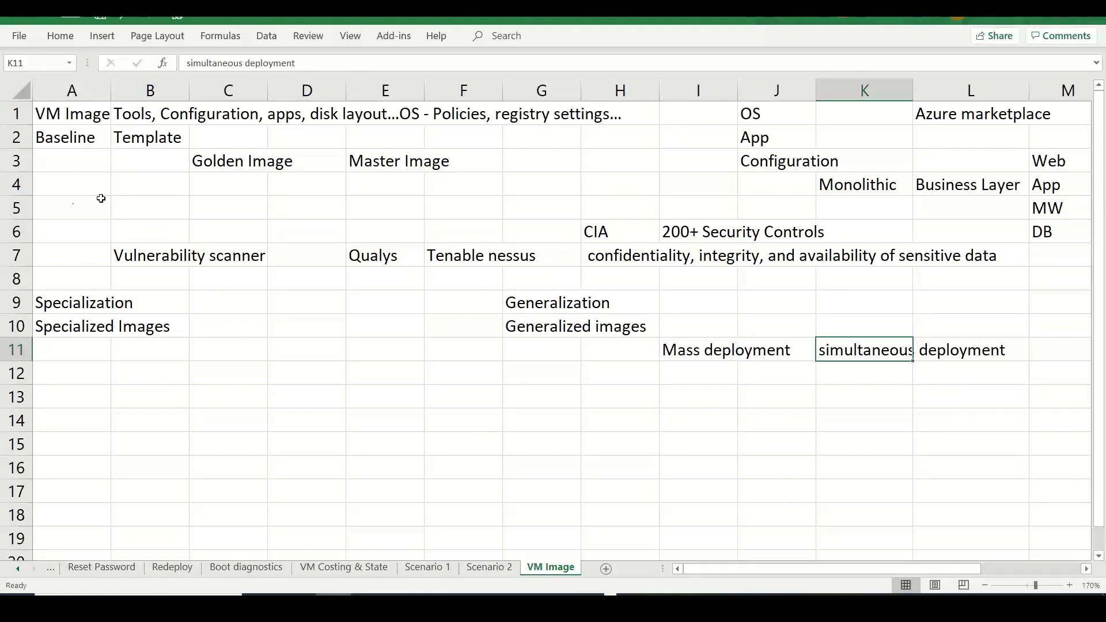
- Enter 'Removes uniqueness -- conflicting aspects -- Hostname, MAC, IP, SID...' in H12
{"action": "left_click", "coordinate": [612, 376]}
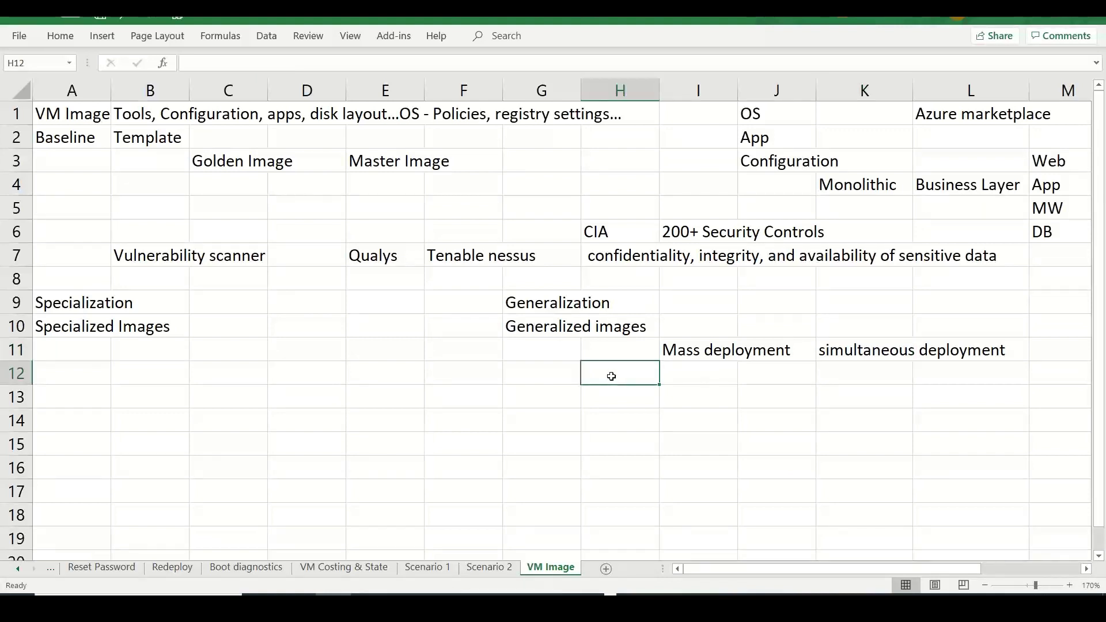
{"action": "type", "text": "Removes"}
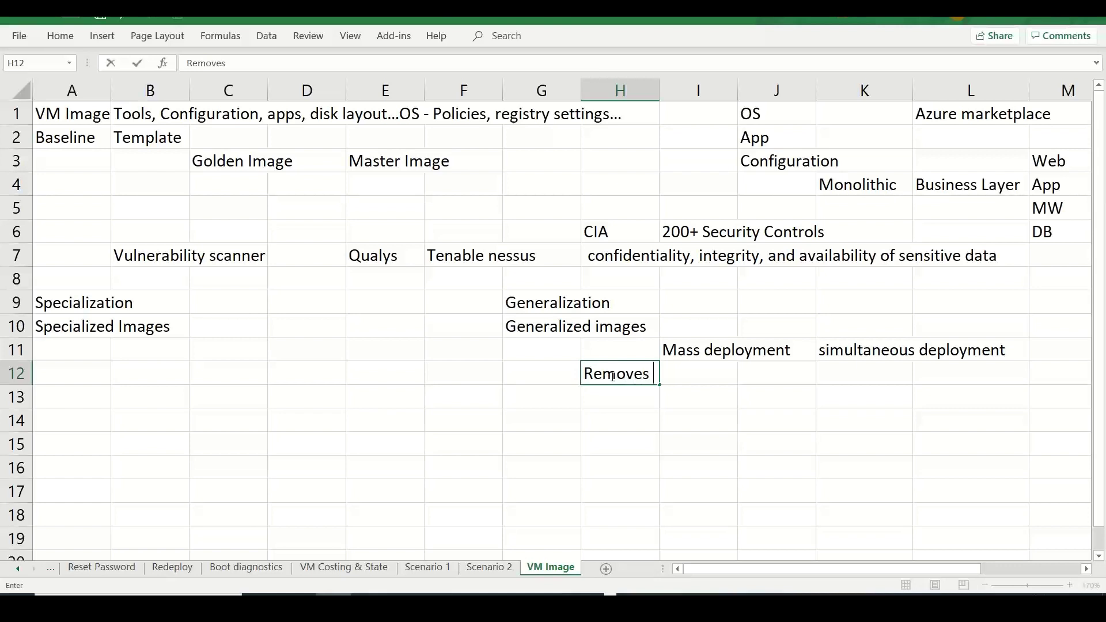
{"action": "type", "text": " uniqueness -- con"}
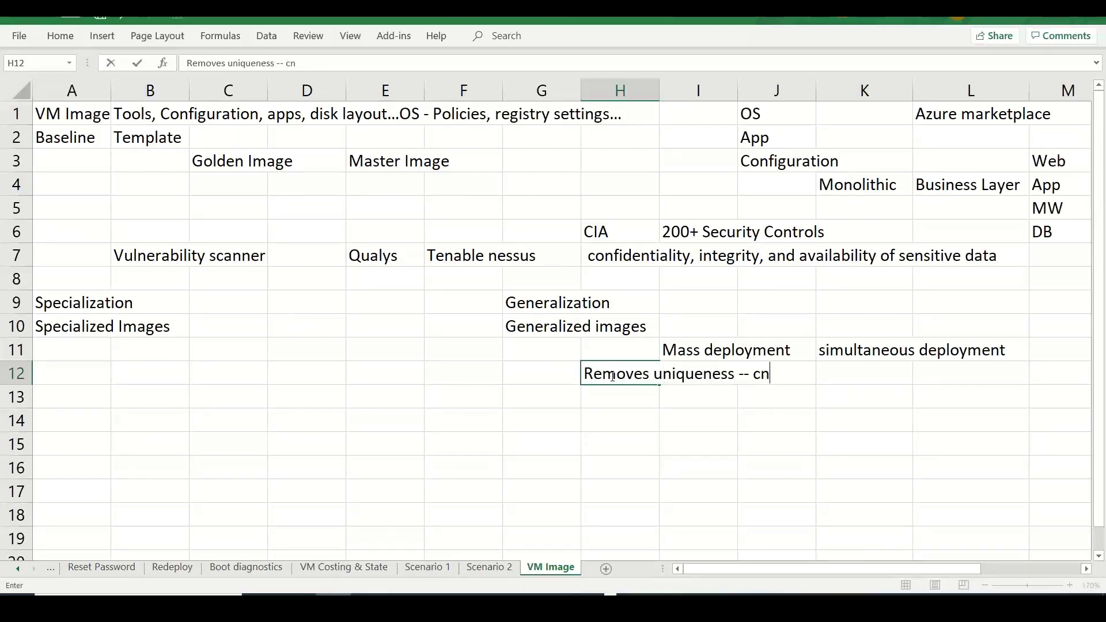
{"action": "type", "text": "flicing"}
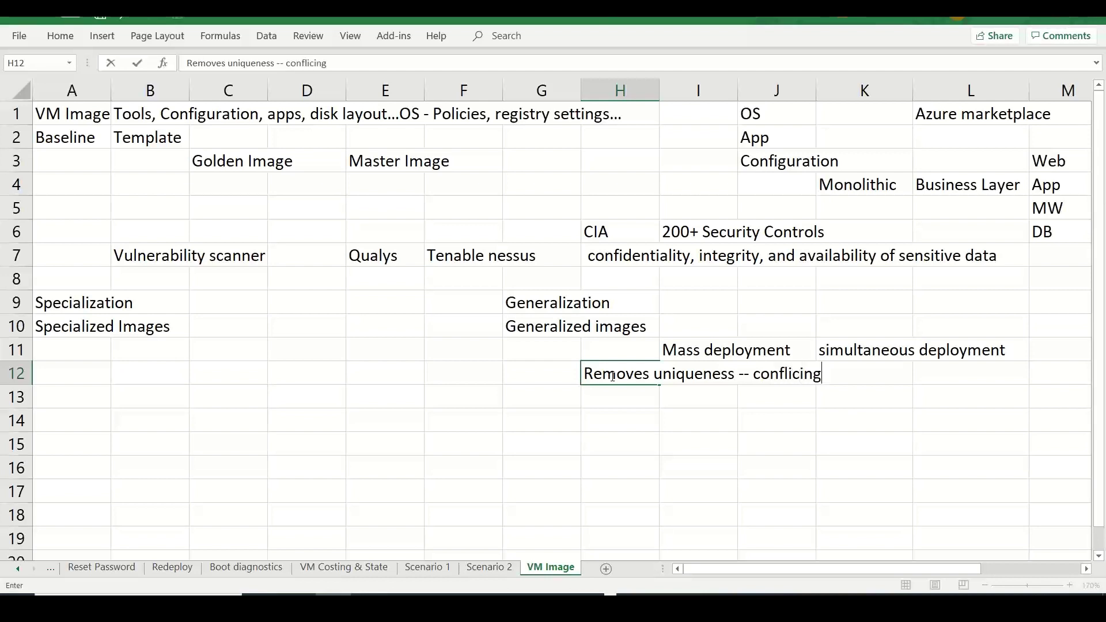
{"action": "key", "text": "BackSpace"}
{"action": "key", "text": "BackSpace"}
{"action": "key", "text": "BackSpace"}
{"action": "type", "text": "ting ap"}
{"action": "key", "text": "BackSpace"}
{"action": "type", "text": "spects --"}
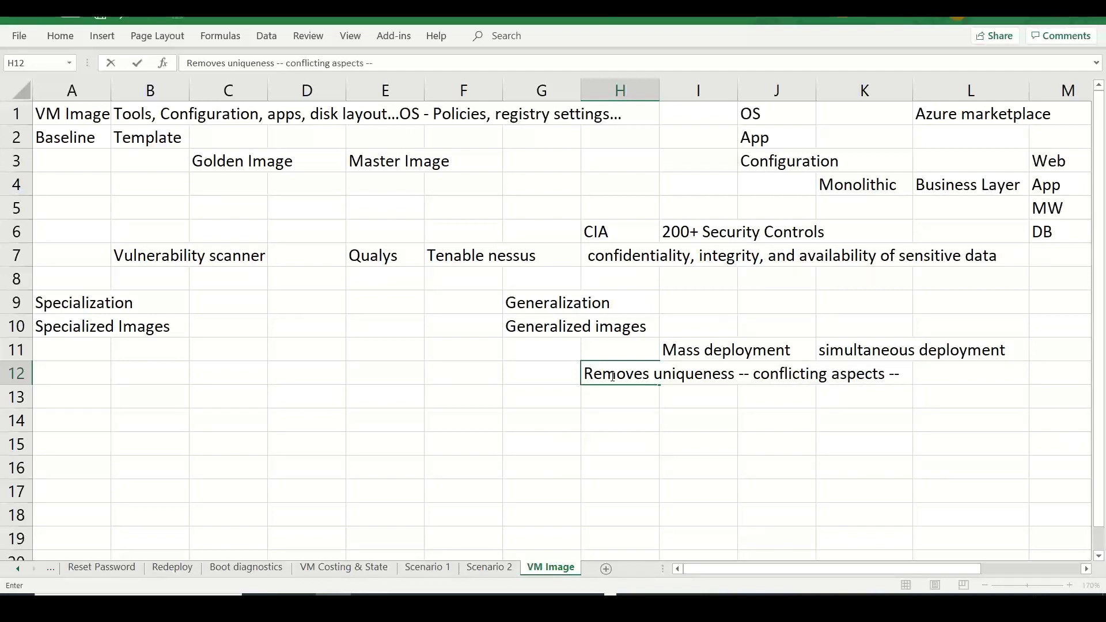
{"action": "type", "text": " Hostname, MAX,"}
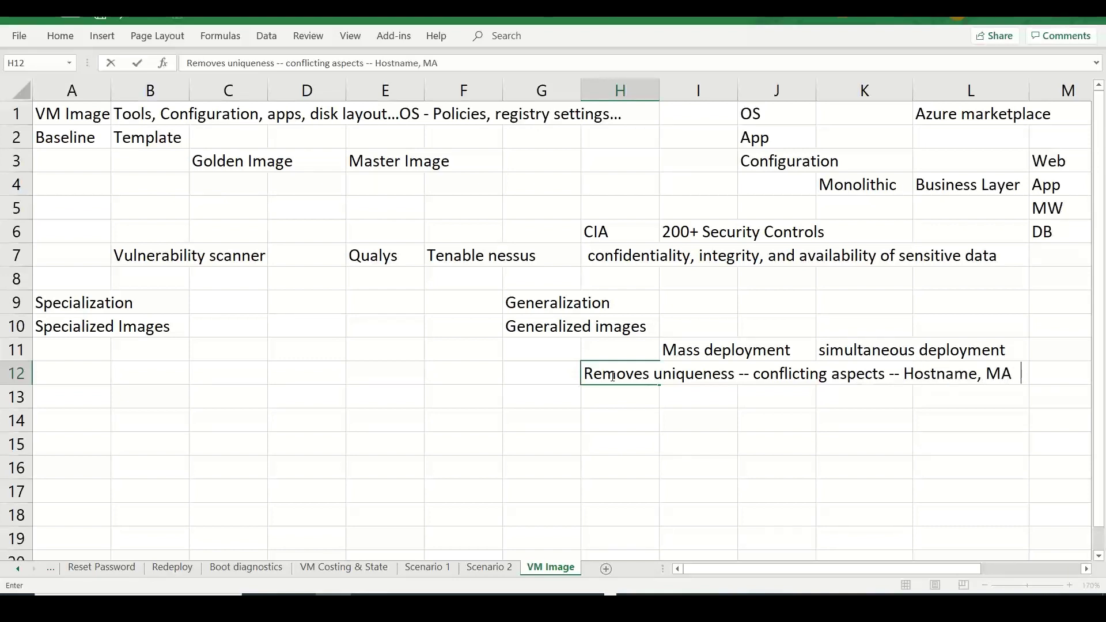
{"action": "key", "text": "BackSpace"}
{"action": "key", "text": "BackSpace"}
{"action": "type", "text": "C<"}
{"action": "key", "text": "BackSpace"}
{"action": "key", "text": "BackSpace"}
{"action": "type", "text": ", IP, SID..."}
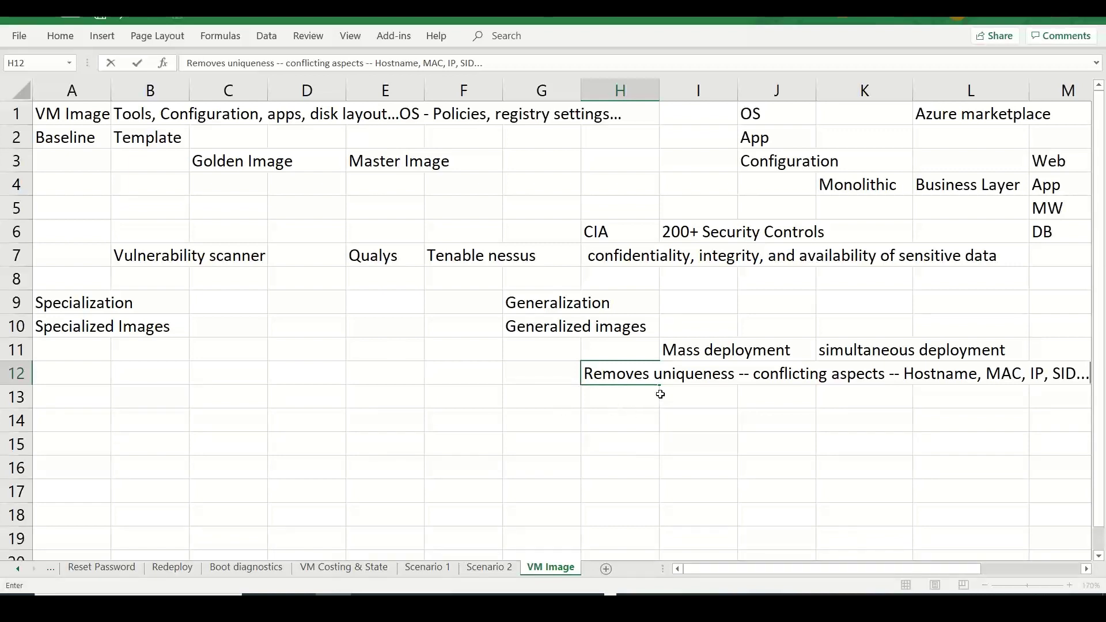
- Add an OS Profile heading and a Linux row with waagent and 'waagent -deprovision+user'
{"action": "left_click", "coordinate": [684, 388]}
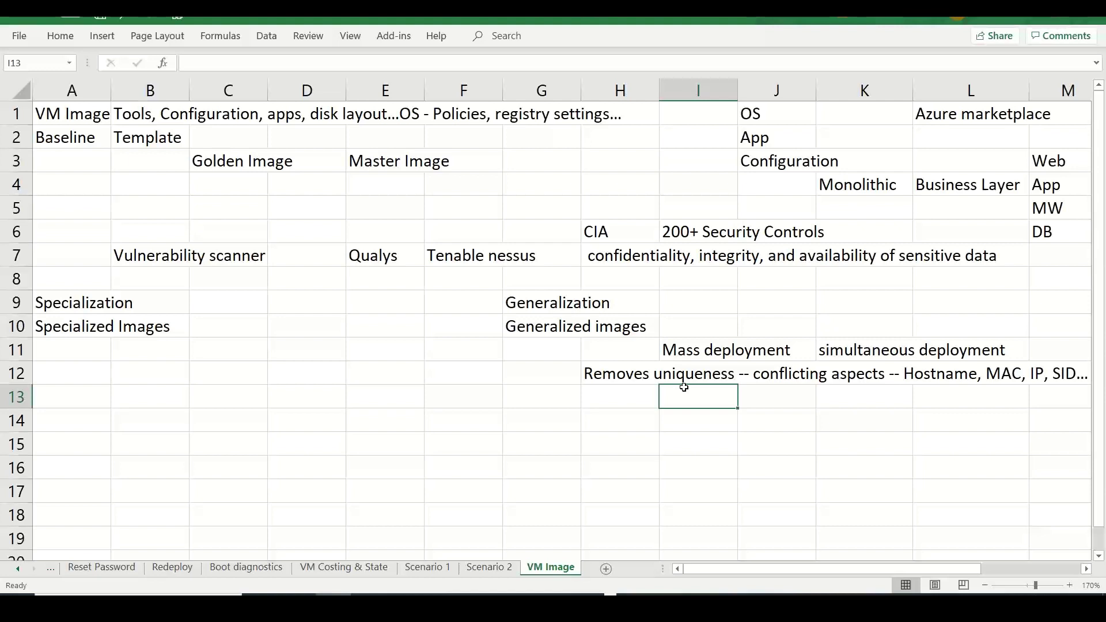
{"action": "type", "text": "OS Profile"}
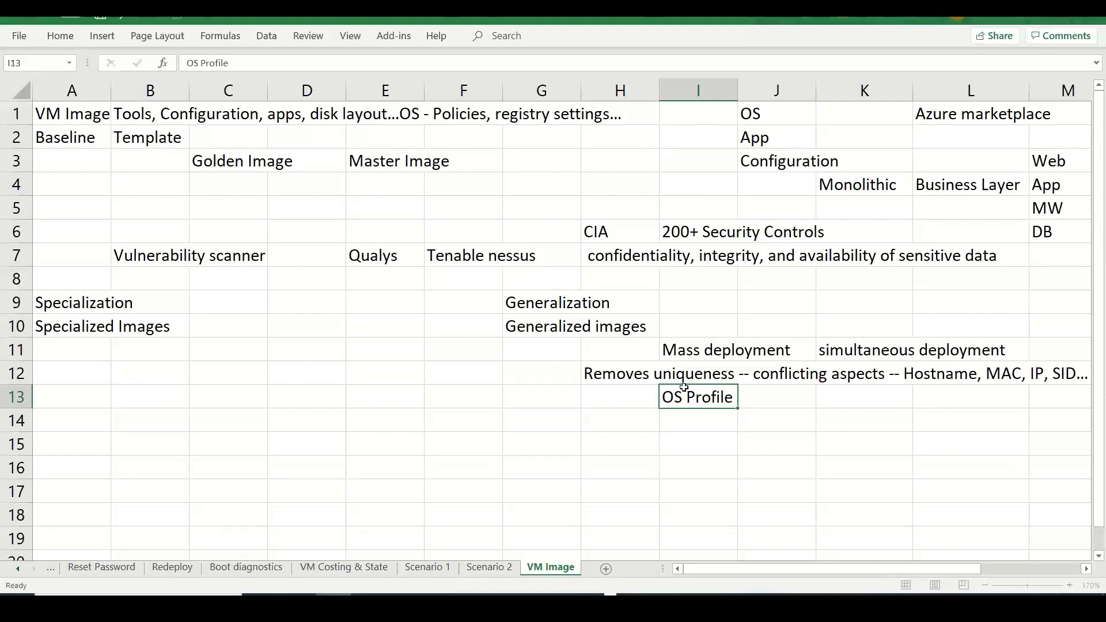
{"action": "key", "text": "Return"}
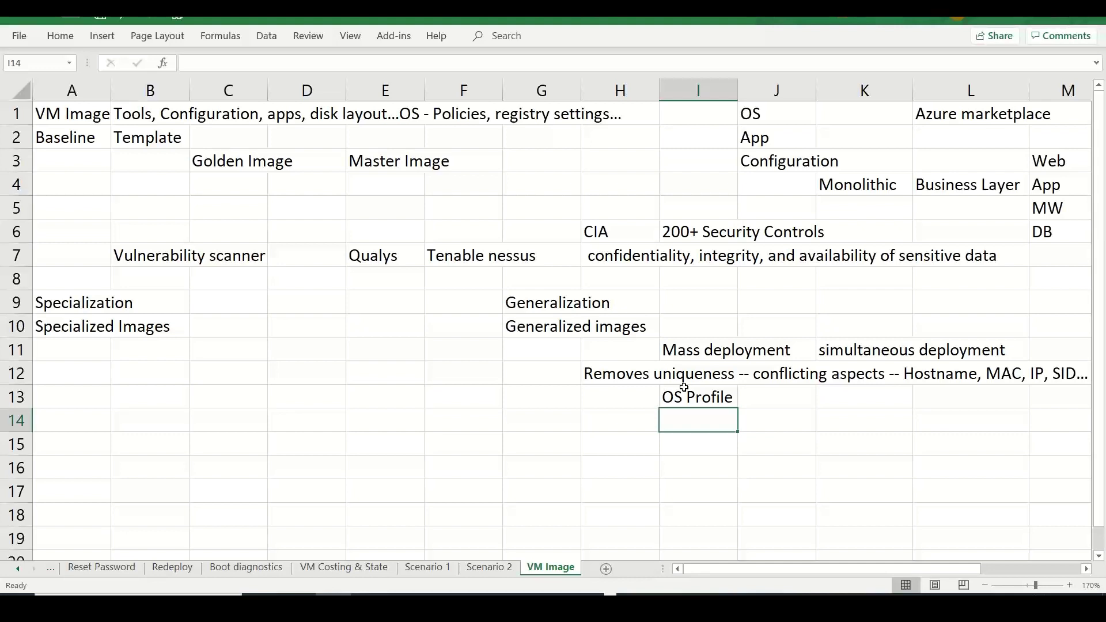
{"action": "left_click", "coordinate": [624, 415]}
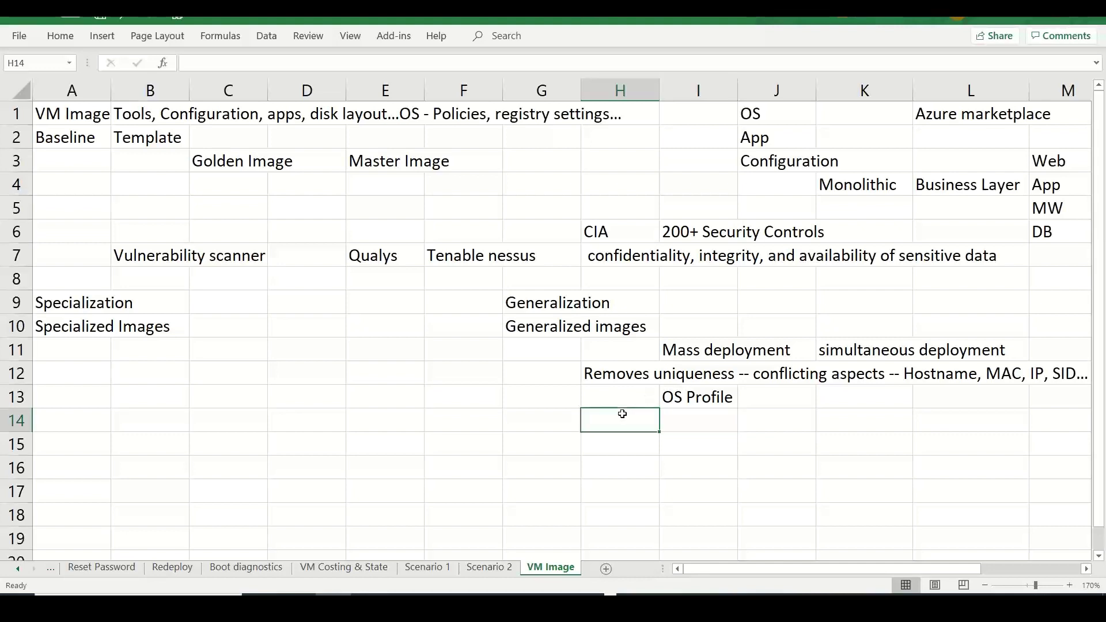
{"action": "type", "text": "Linux"}
{"action": "key", "text": "Tab"}
{"action": "type", "text": "wa"}
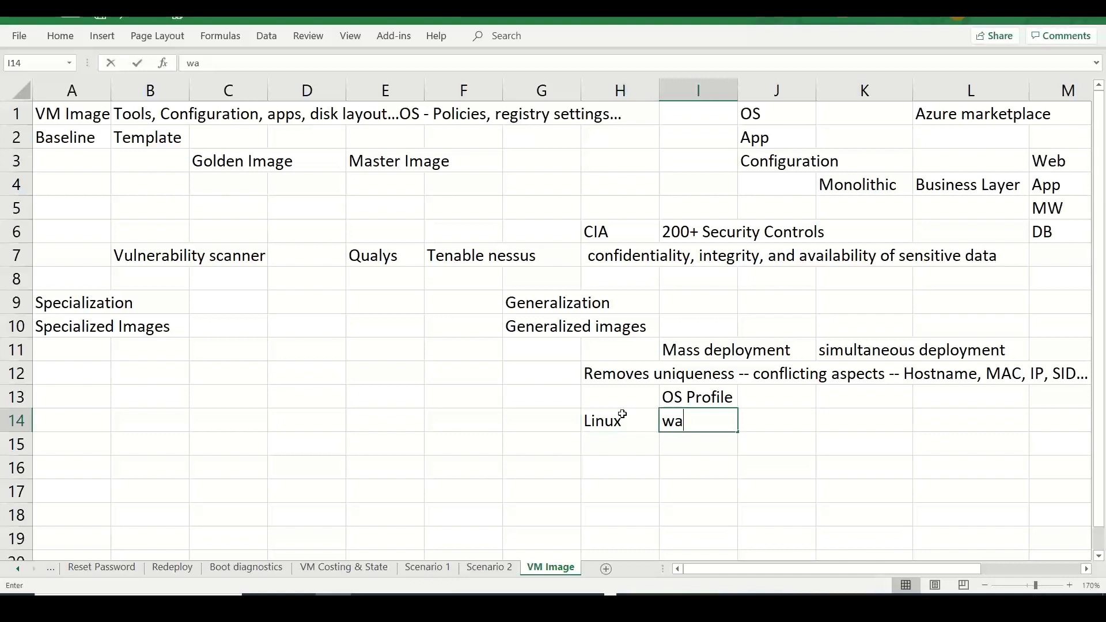
{"action": "type", "text": "agent"}
{"action": "key", "text": "Tab"}
{"action": "key", "text": "Tab"}
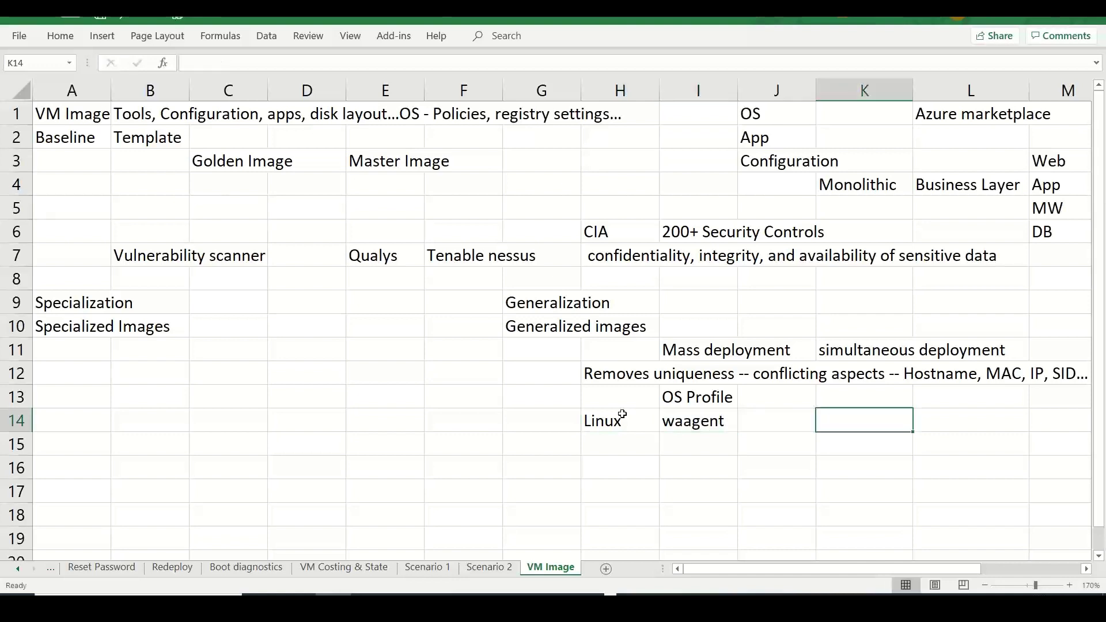
{"action": "type", "text": "wage"}
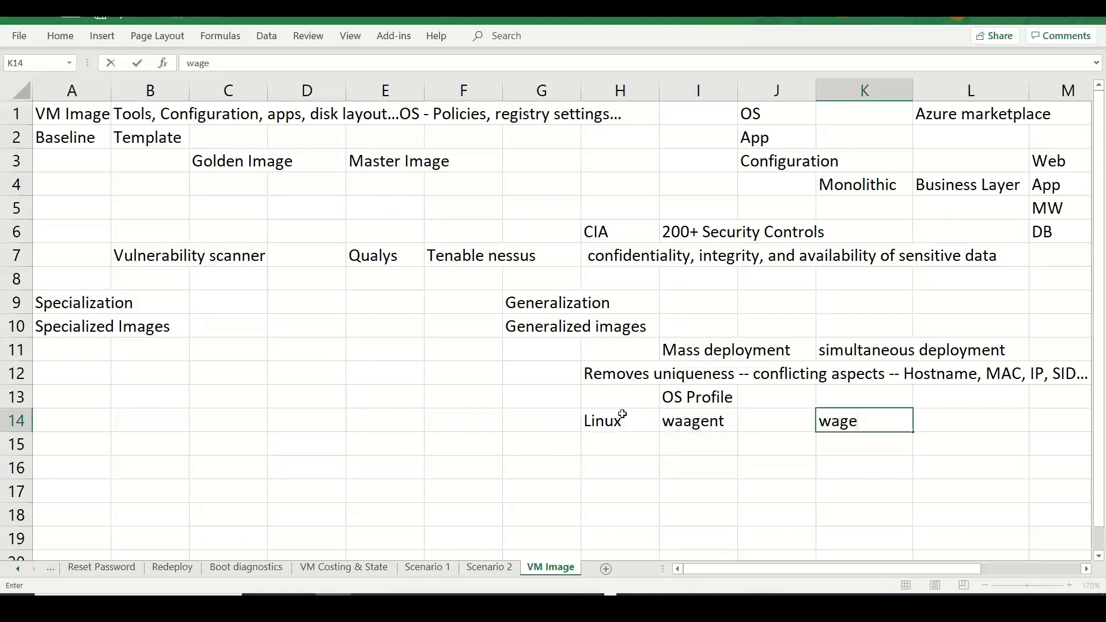
{"action": "key", "text": "BackSpace"}
{"action": "key", "text": "BackSpace"}
{"action": "type", "text": "agent "}
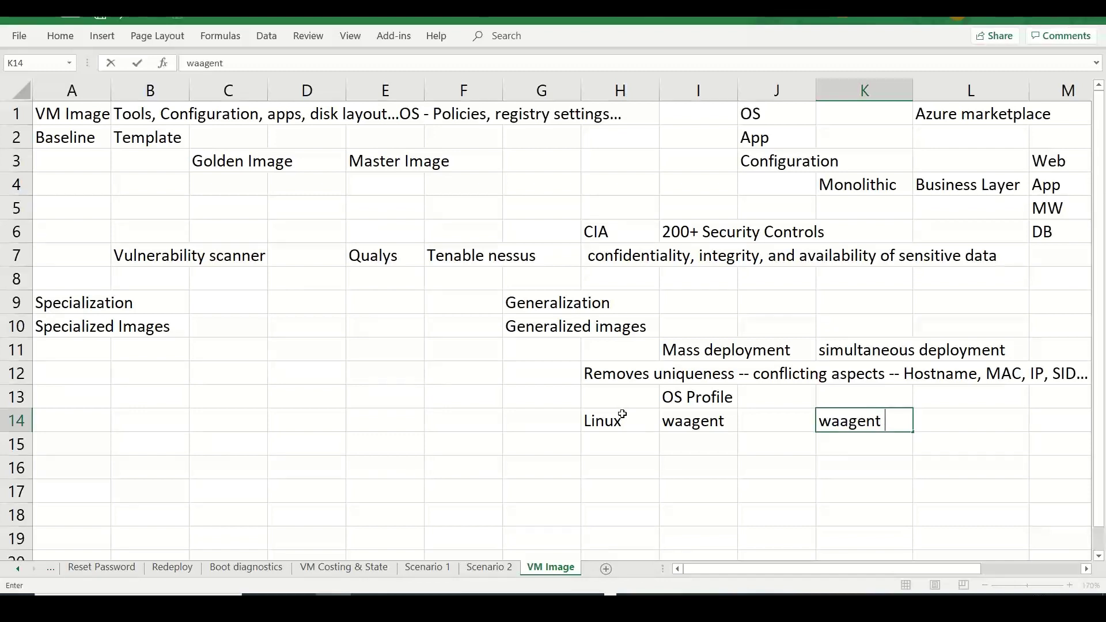
{"action": "type", "text": "-deprovision"}
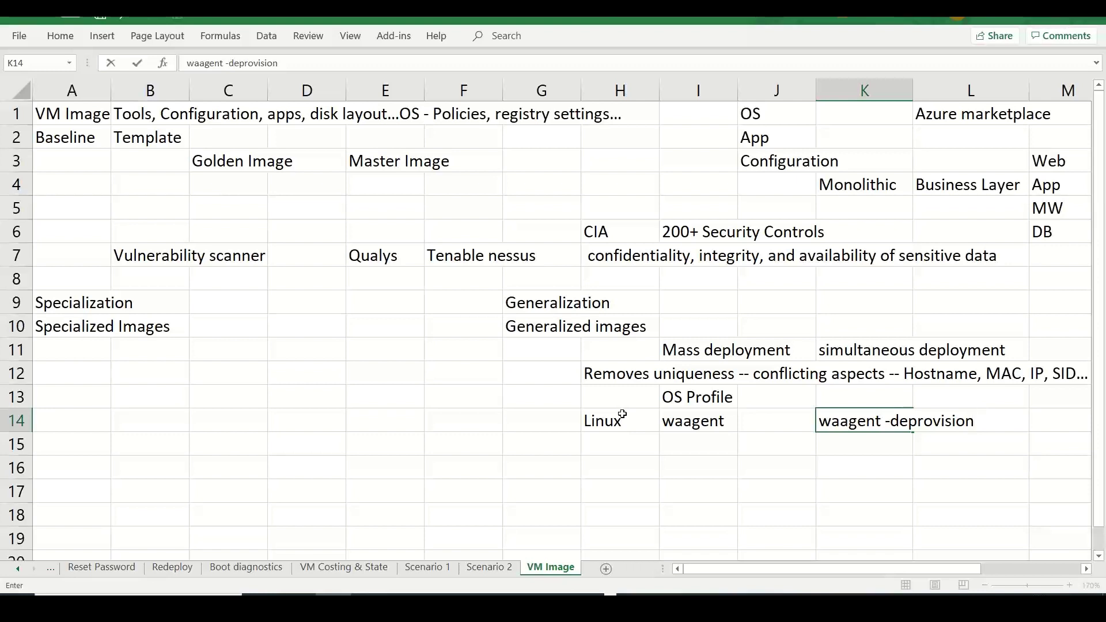
{"action": "type", "text": "+user"}
- Add a Windows row with sysprep beside it
{"action": "left_click", "coordinate": [619, 443]}
{"action": "type", "text": "Window"}
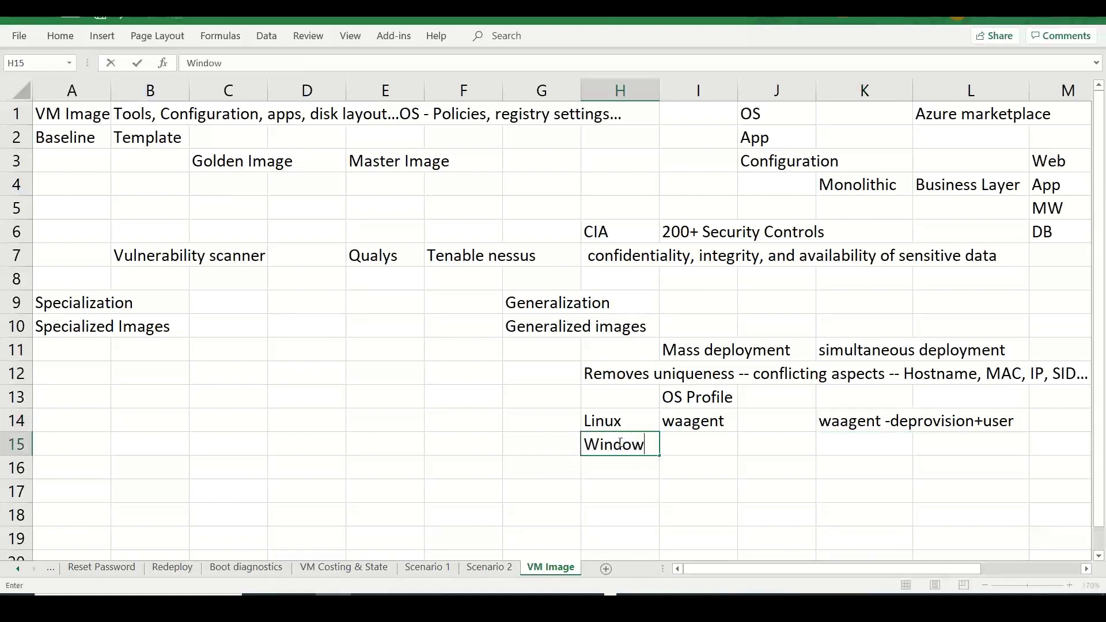
{"action": "type", "text": "s"}
{"action": "key", "text": "Tab"}
{"action": "type", "text": "sysp"}
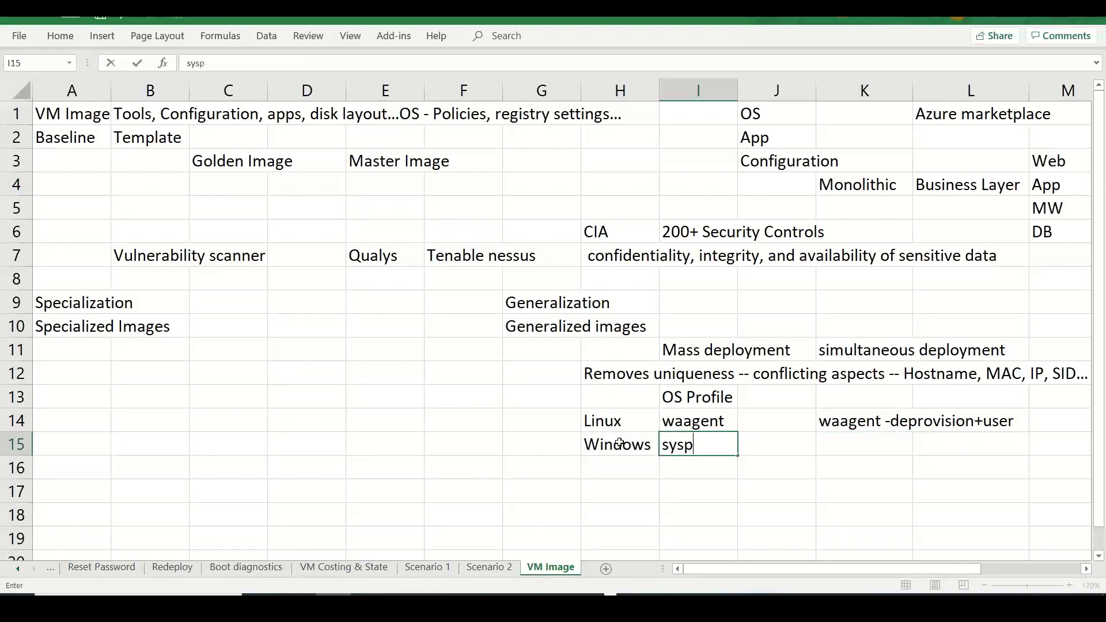
{"action": "type", "text": "rep"}
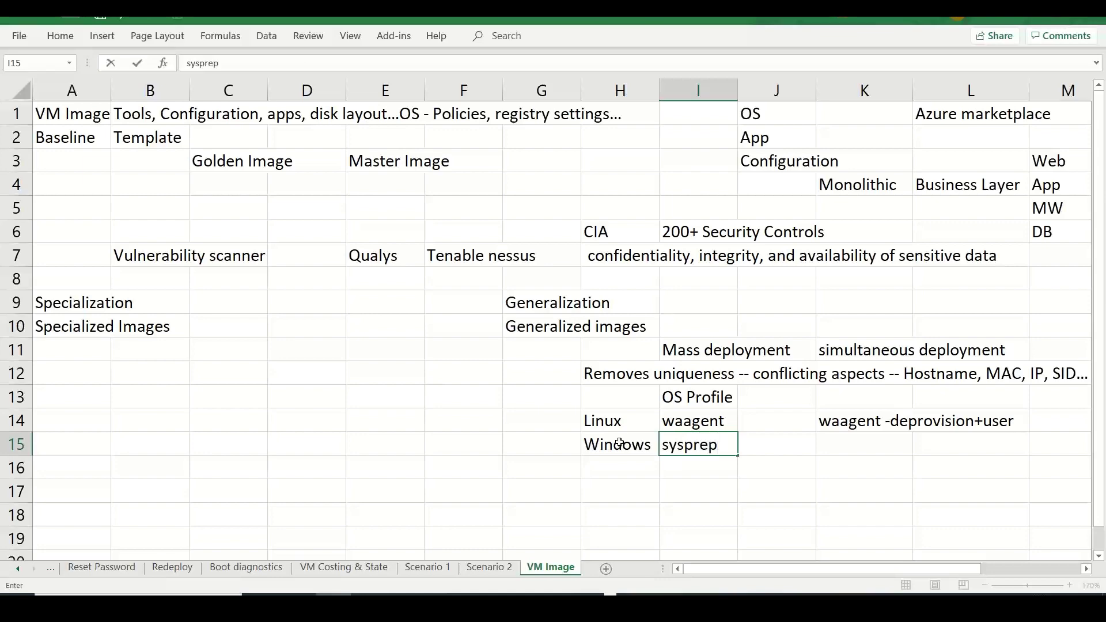
- On the remote VM, open the Windows\System32\Sysprep folder by running 'sysprep'
{"action": "left_click", "coordinate": [621, 446]}
{"action": "key", "text": "alt+Tab"}
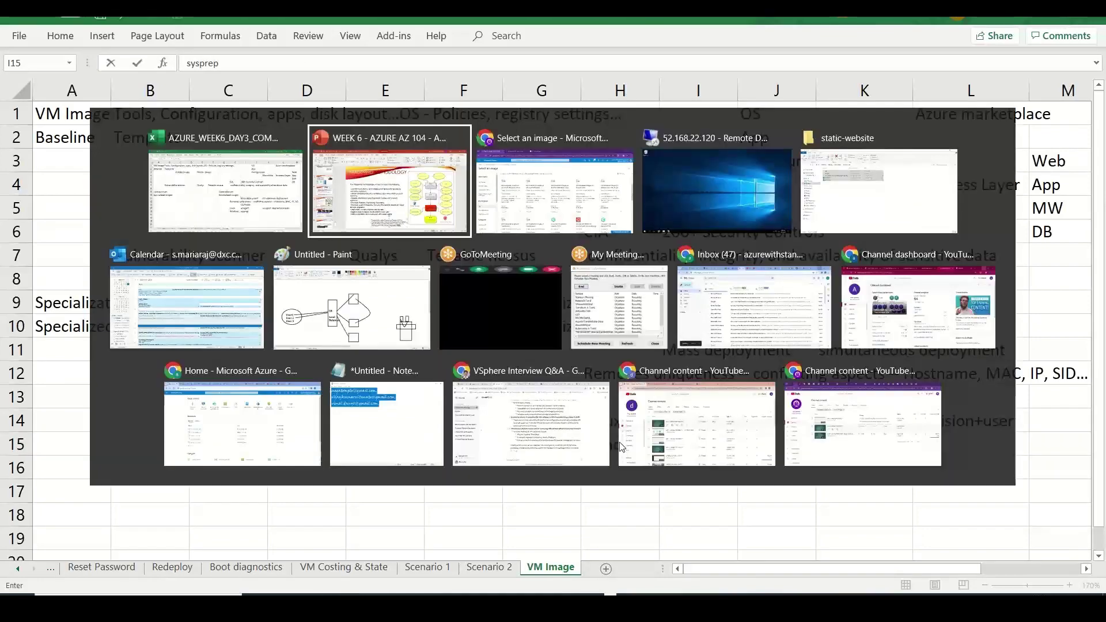
{"action": "key", "text": "alt+Tab"}
{"action": "key", "text": "alt+Tab"}
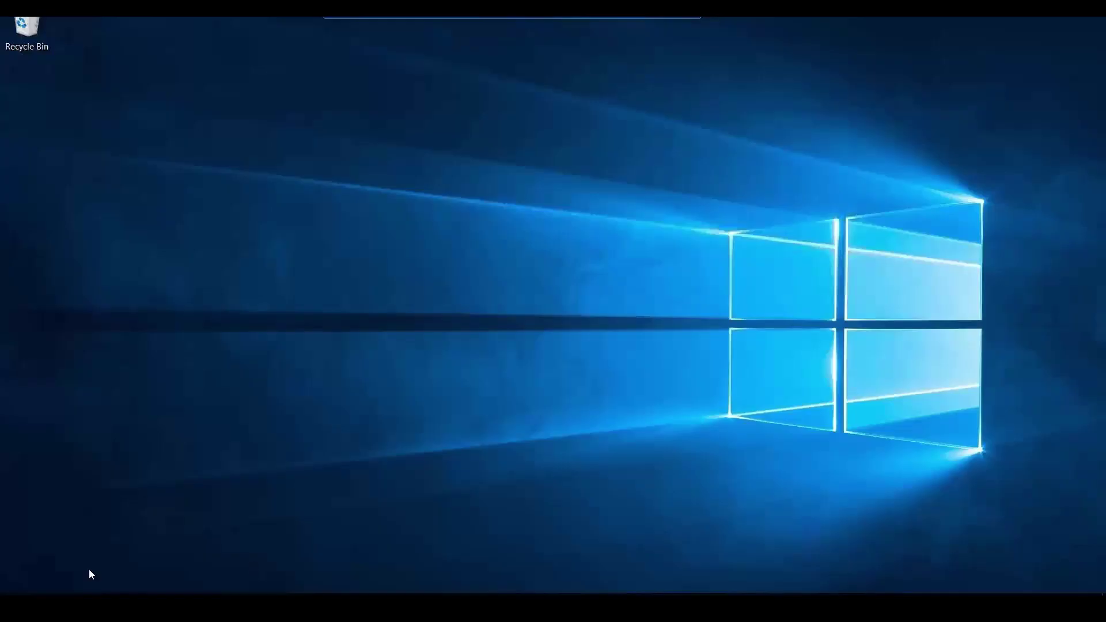
{"action": "right_click", "coordinate": [17, 587]}
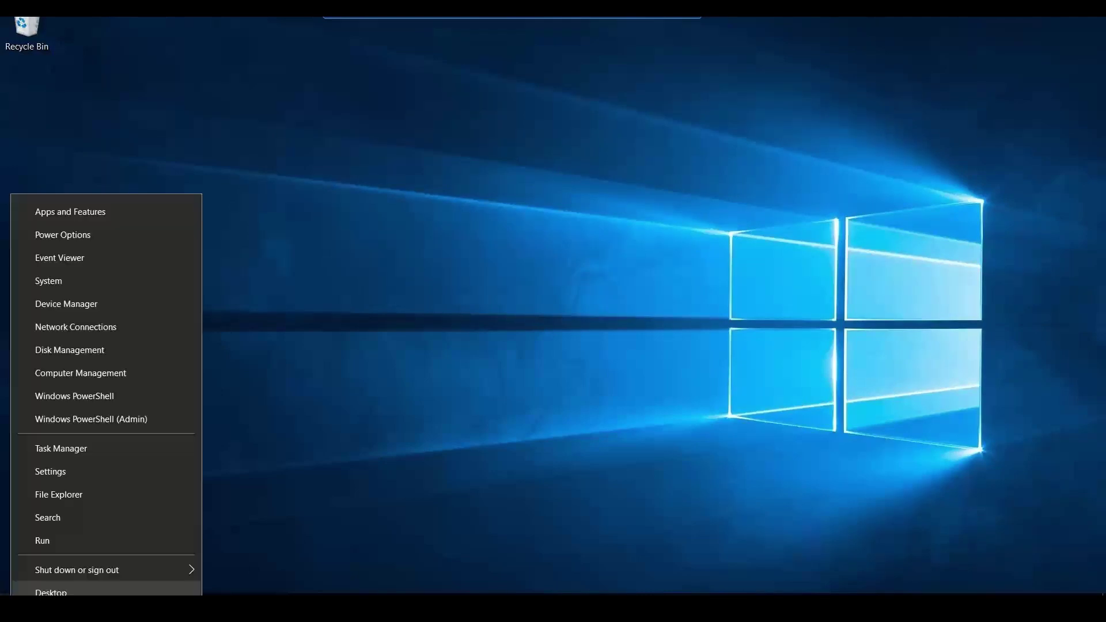
{"action": "left_click", "coordinate": [93, 541]}
{"action": "type", "text": "sy"}
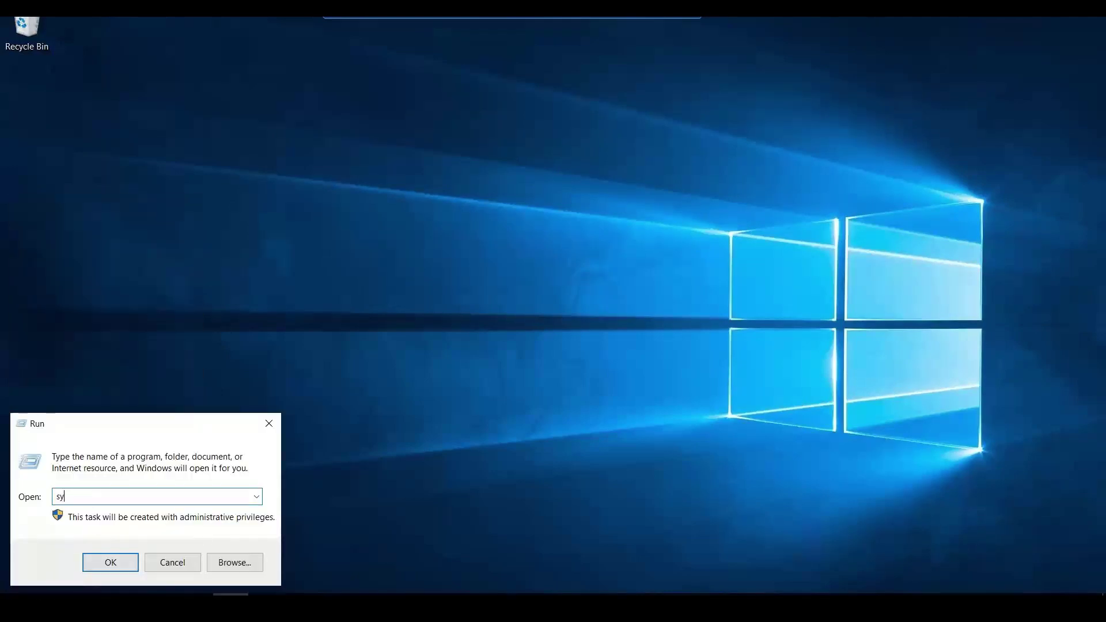
{"action": "type", "text": "sprep"}
{"action": "key", "text": "Return"}
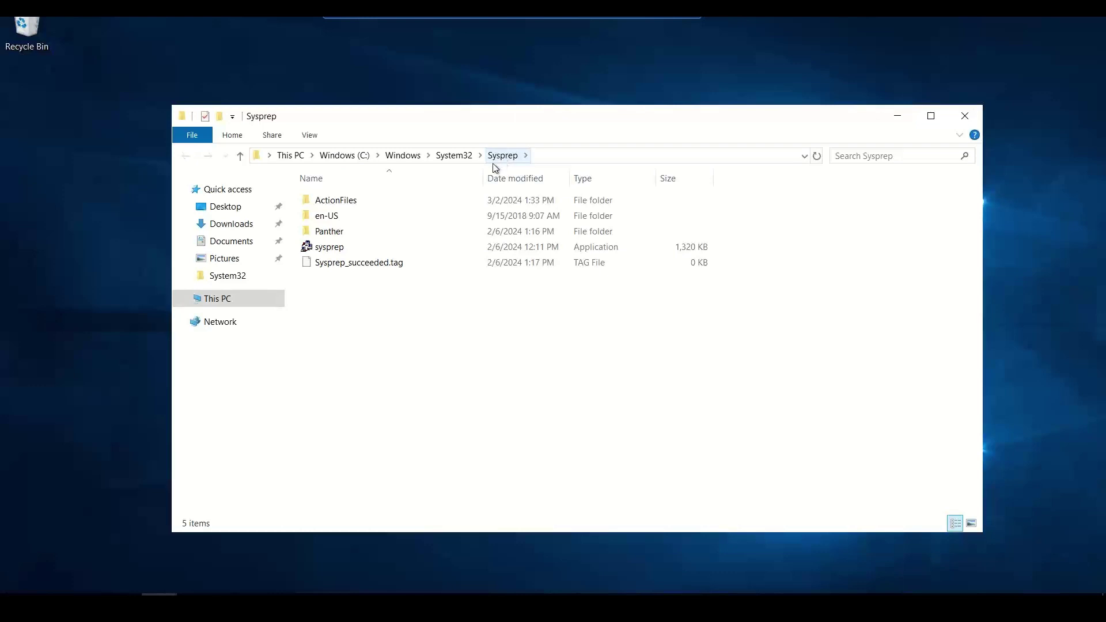
- Run sysprep.exe with Enter System OOBE and Generalize selected
{"action": "double_click", "coordinate": [332, 252]}
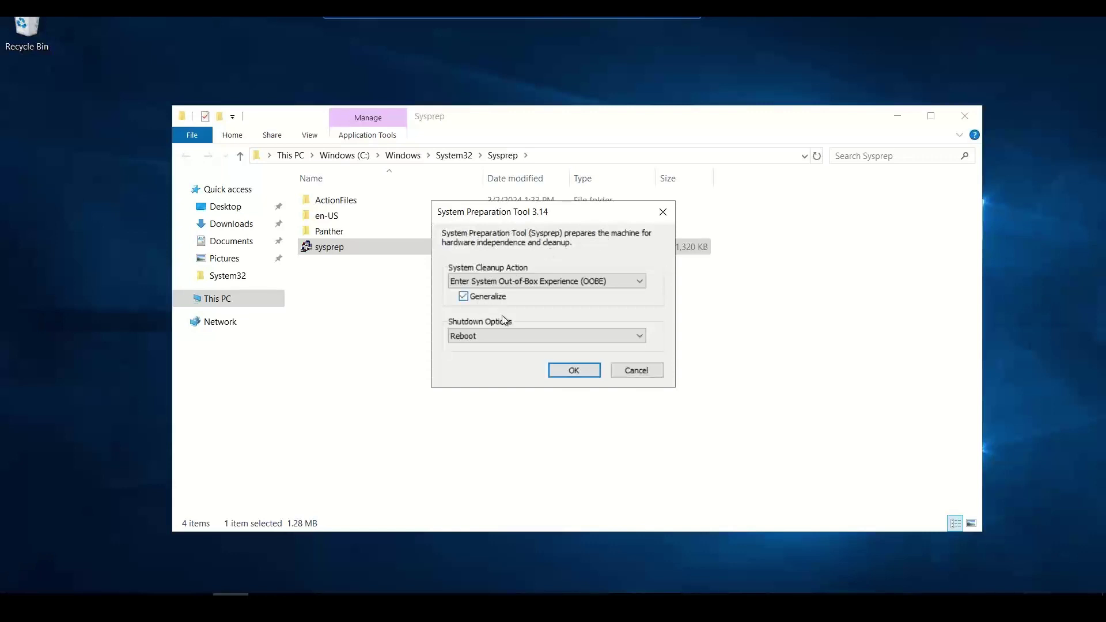
{"action": "left_click", "coordinate": [572, 370]}
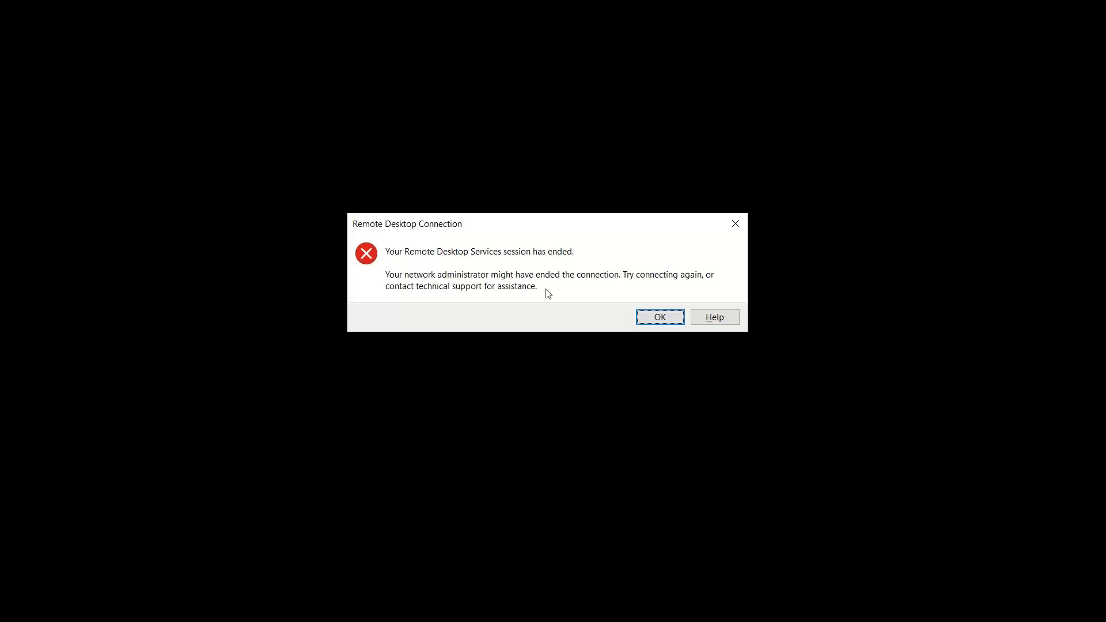
- Dismiss the session-ended prompts and enter Generalization in G16 with User specific data in I16
{"action": "left_click", "coordinate": [650, 318]}
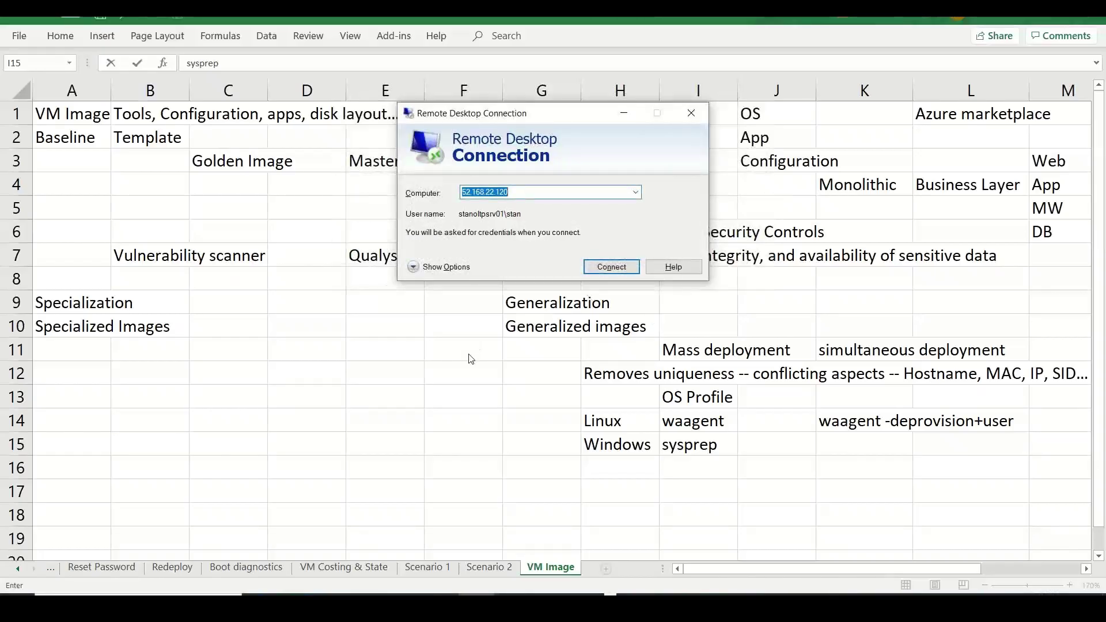
{"action": "key", "text": "Escape"}
{"action": "left_click", "coordinate": [526, 471]}
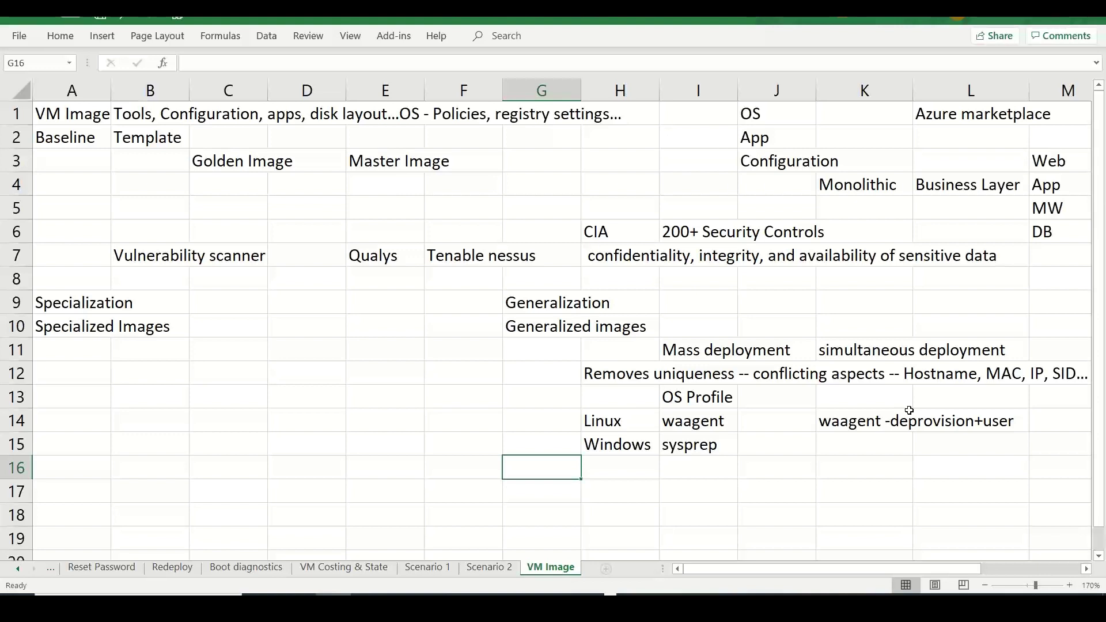
{"action": "type", "text": "G"}
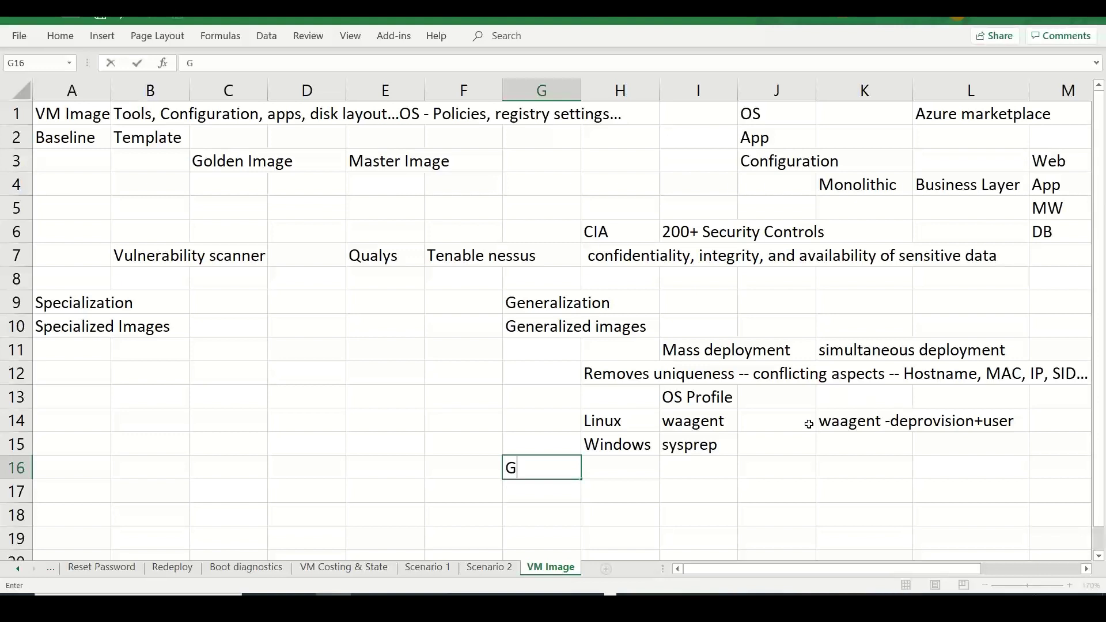
{"action": "type", "text": "eneralization"}
{"action": "key", "text": "Tab"}
{"action": "key", "text": "Tab"}
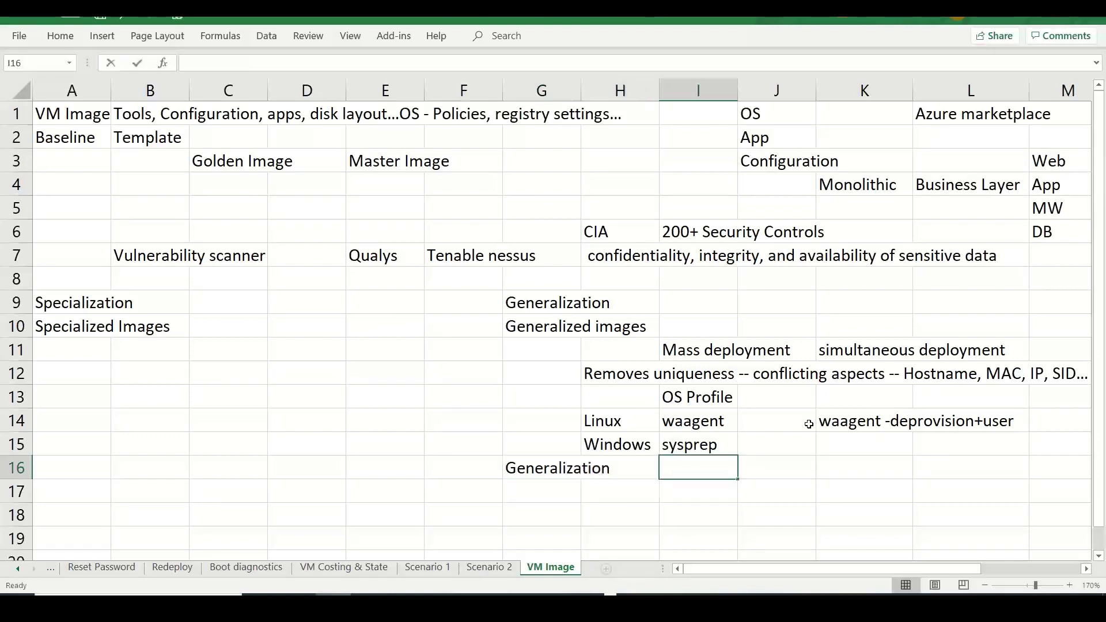
{"action": "type", "text": "User specific data"}
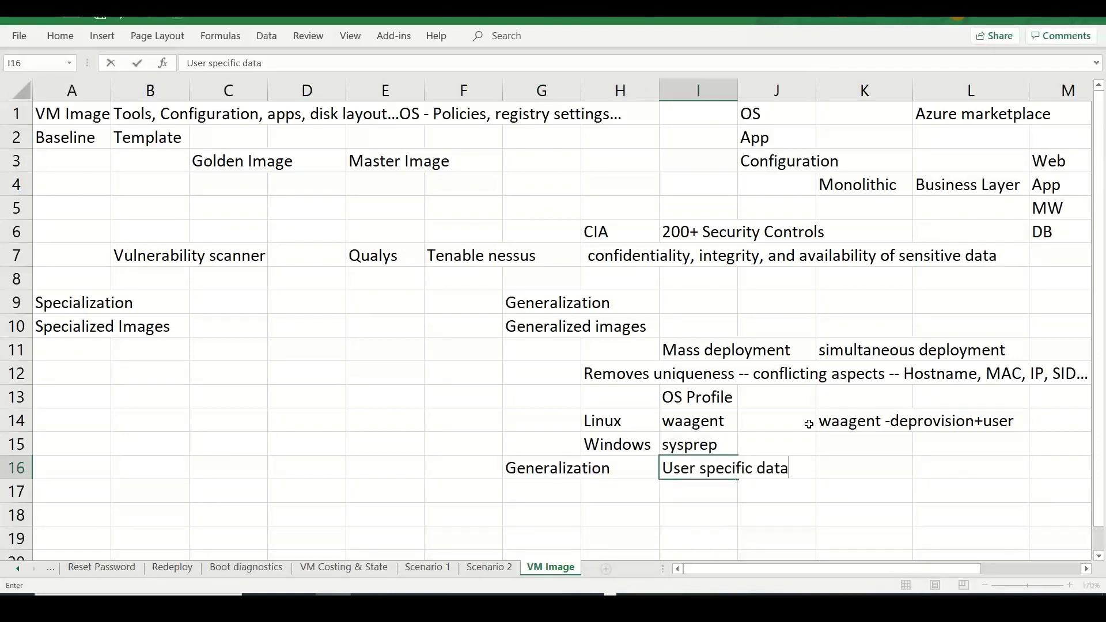
{"action": "key", "text": "Return"}
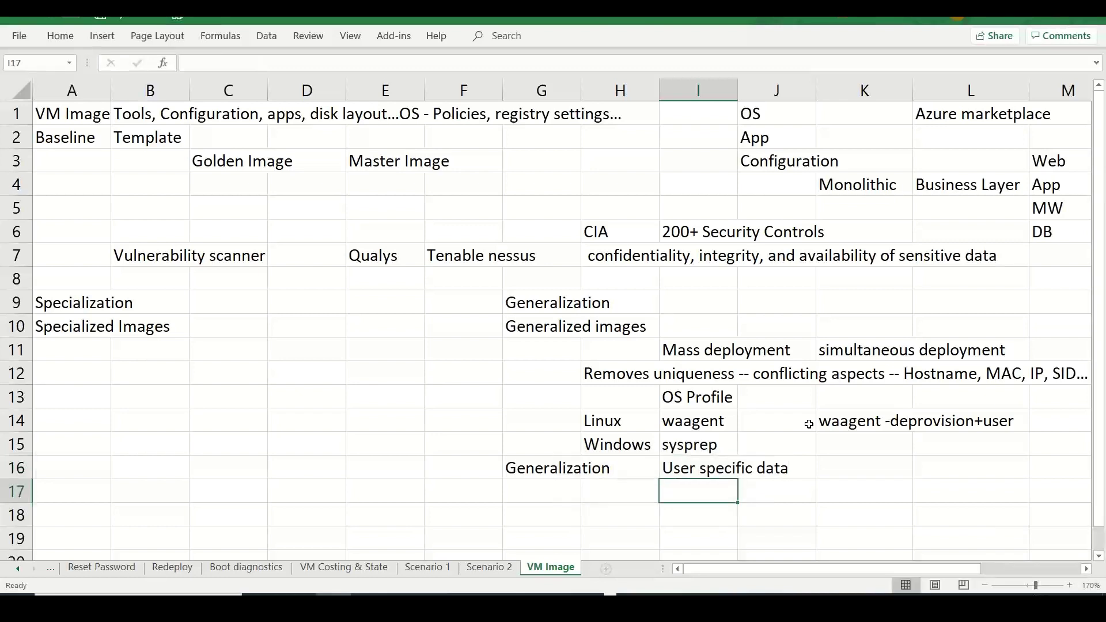
- Add Purging in L16, then Network Config in I17 and Unique ID in I18
{"action": "key", "text": "Up"}
{"action": "key", "text": "Right"}
{"action": "key", "text": "Right"}
{"action": "key", "text": "Right"}
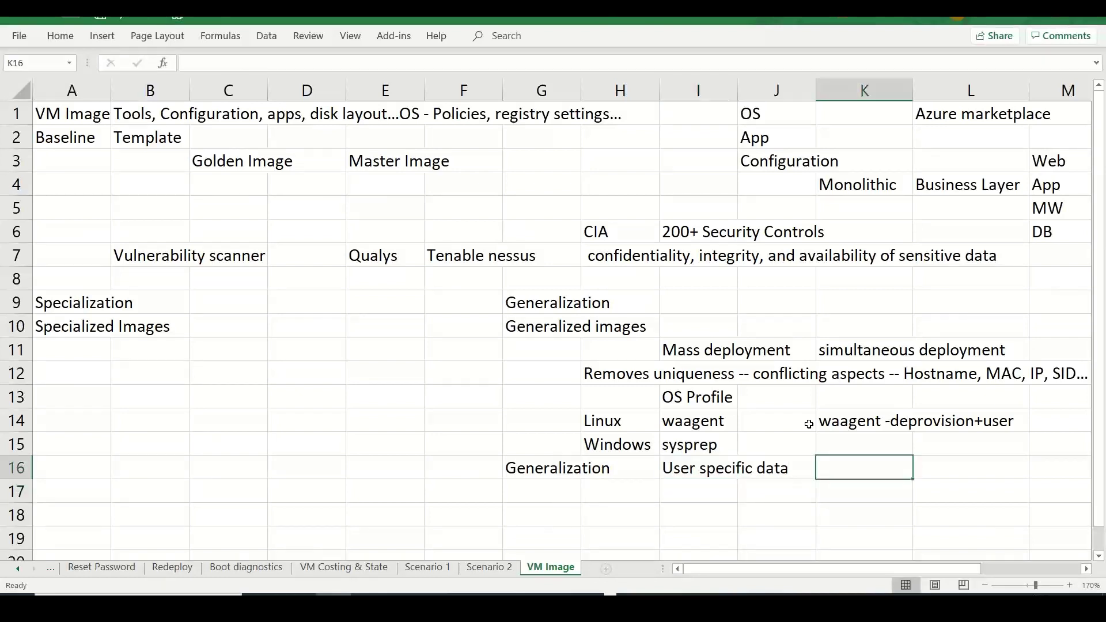
{"action": "type", "text": "Purging"}
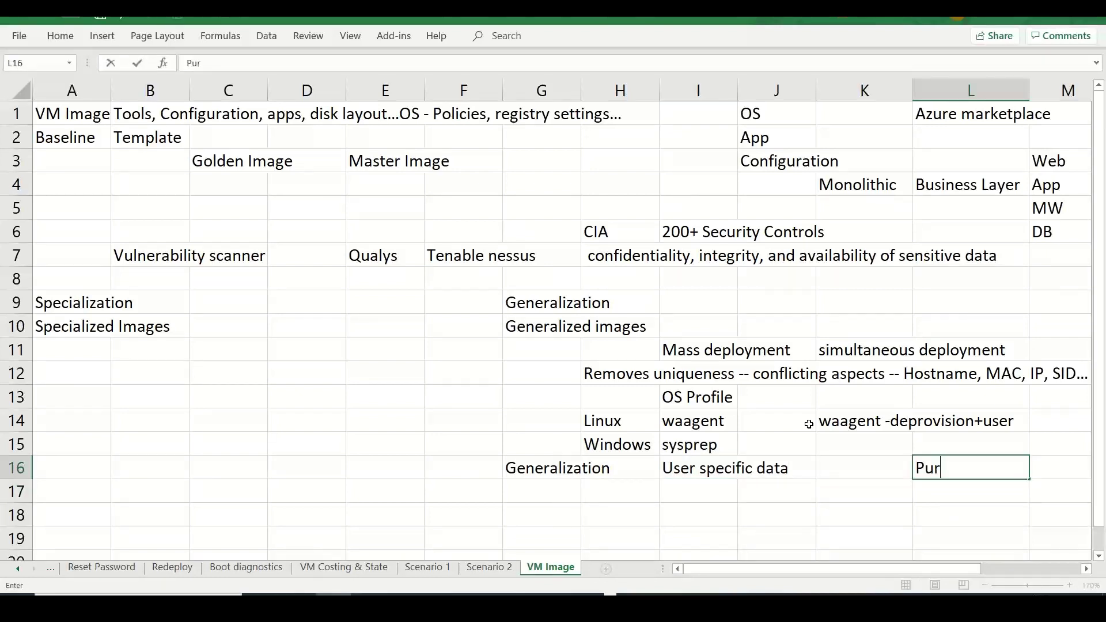
{"action": "key", "text": "Return"}
{"action": "key", "text": "Left"}
{"action": "key", "text": "Left"}
{"action": "key", "text": "Left"}
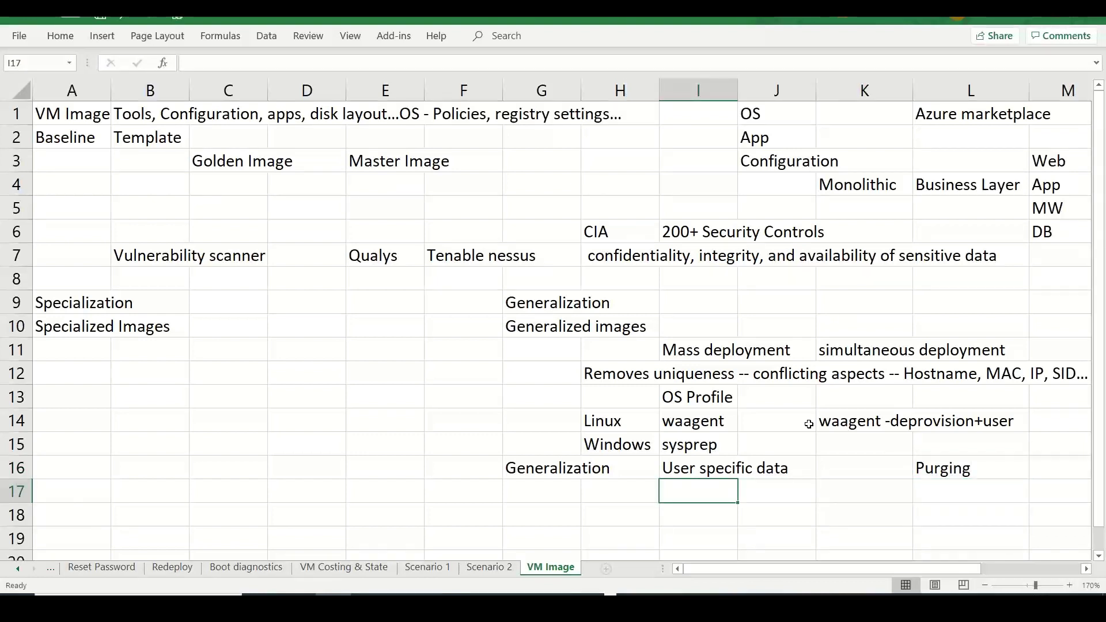
{"action": "type", "text": "Network Co"}
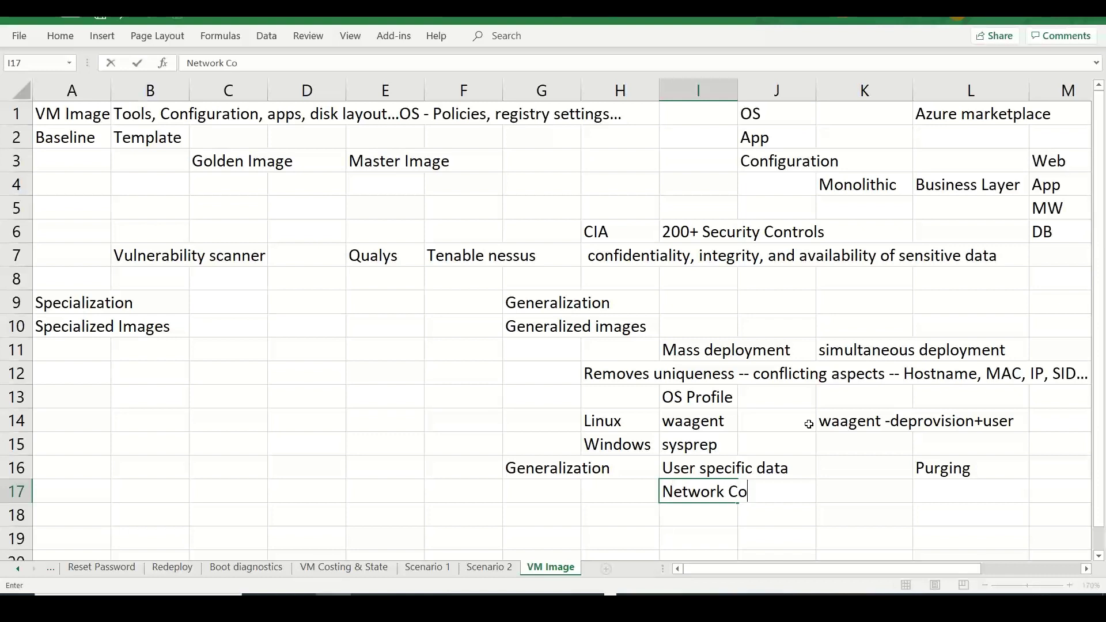
{"action": "type", "text": "nfig"}
{"action": "key", "text": "Return"}
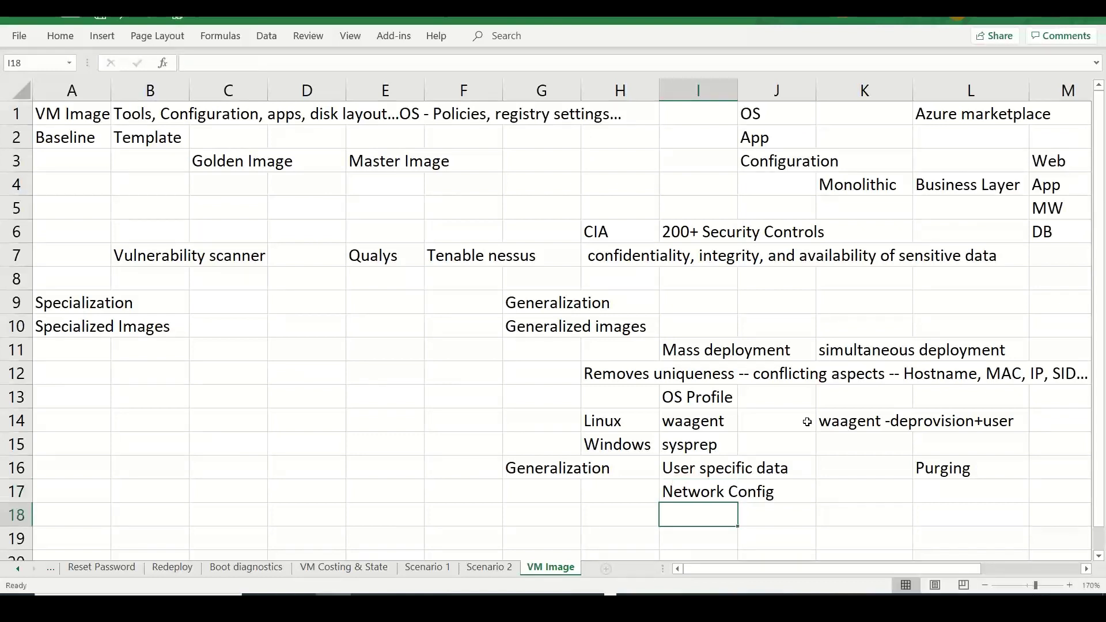
{"action": "type", "text": "Unique I"}
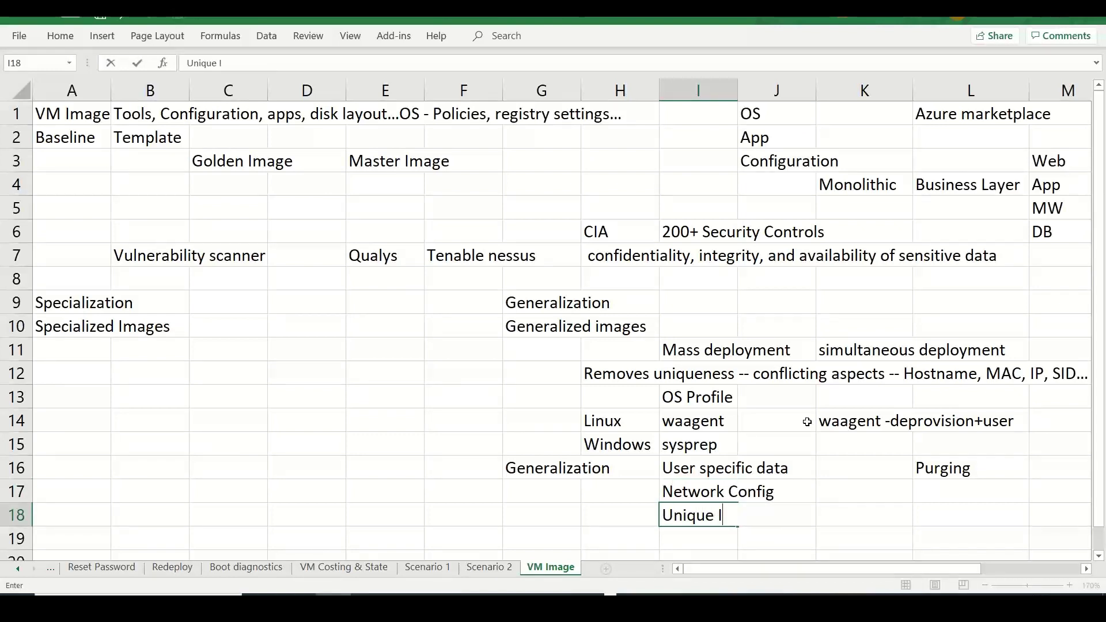
{"action": "type", "text": "D"}
{"action": "key", "text": "Return"}
{"action": "key", "text": "Return"}
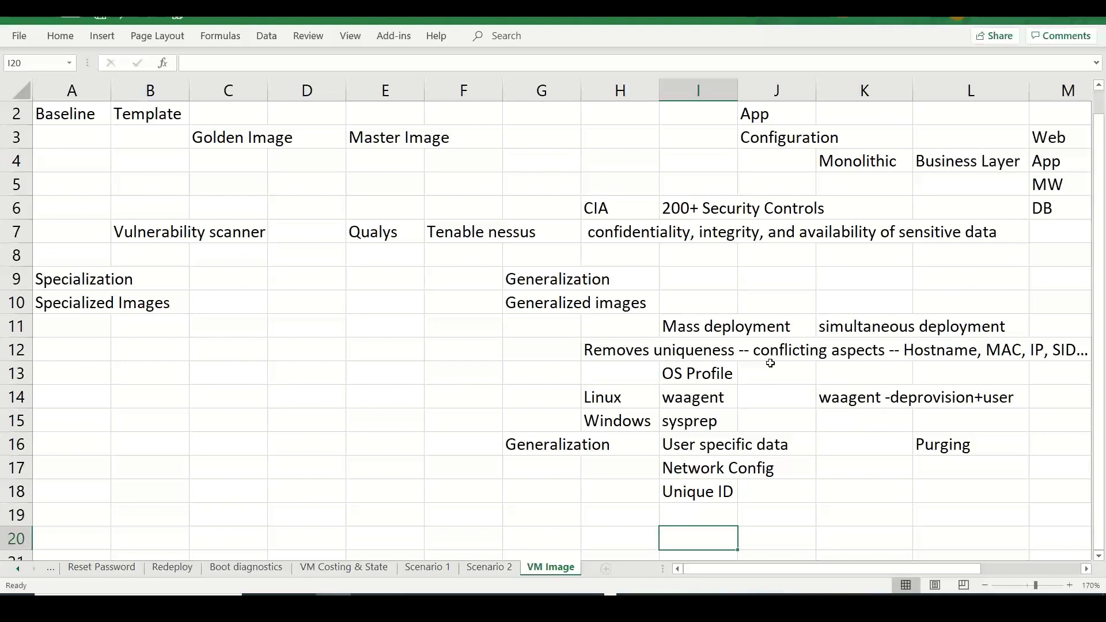
- In the Azure portal, go back to Virtual machines and refresh the list
{"action": "key", "text": "alt+Tab"}
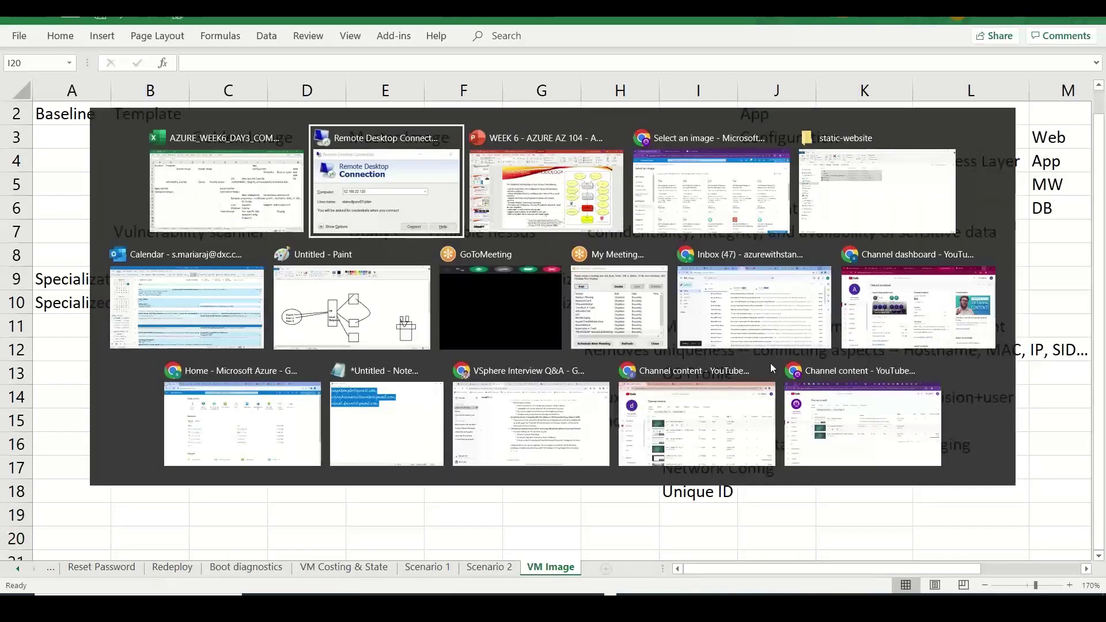
{"action": "key", "text": "Tab"}
{"action": "key", "text": "Tab"}
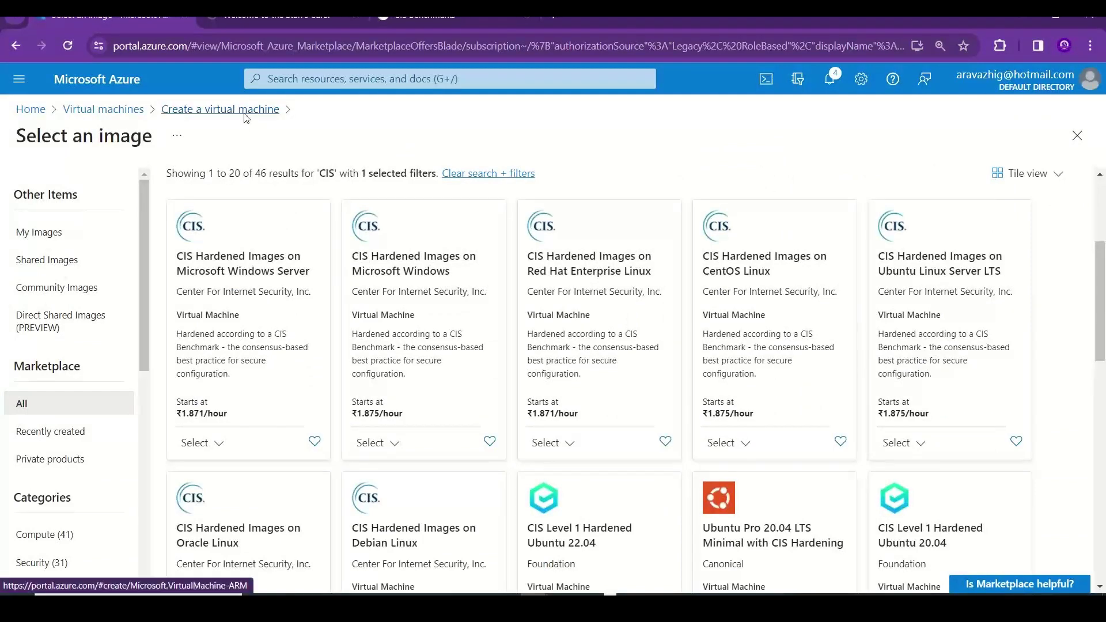
{"action": "left_click", "coordinate": [242, 111]}
{"action": "left_click", "coordinate": [137, 111]}
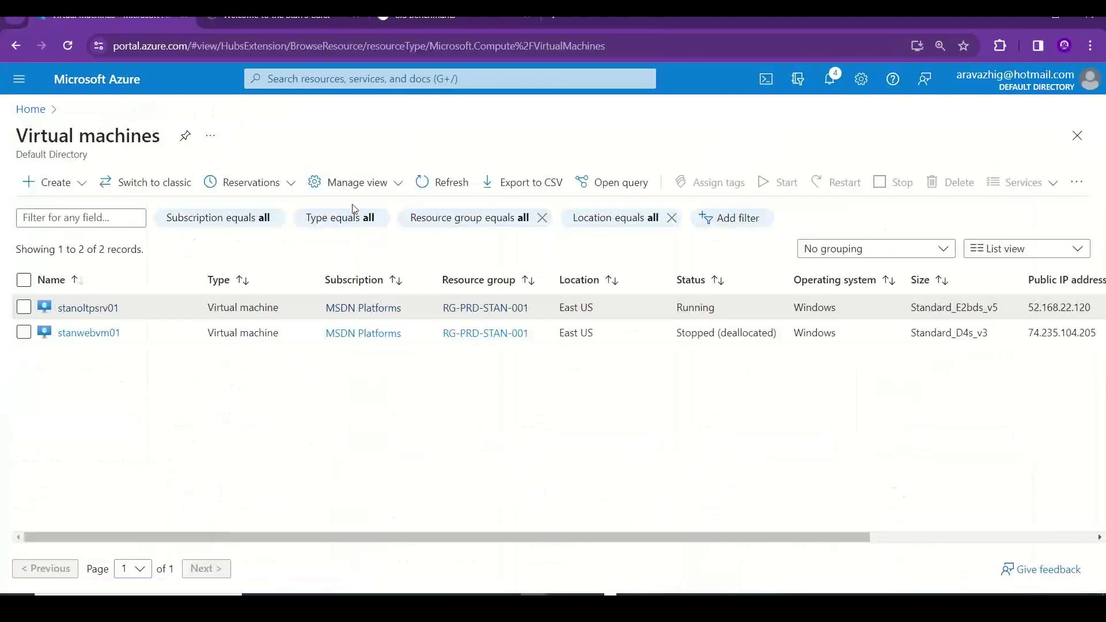
{"action": "left_click", "coordinate": [440, 182]}
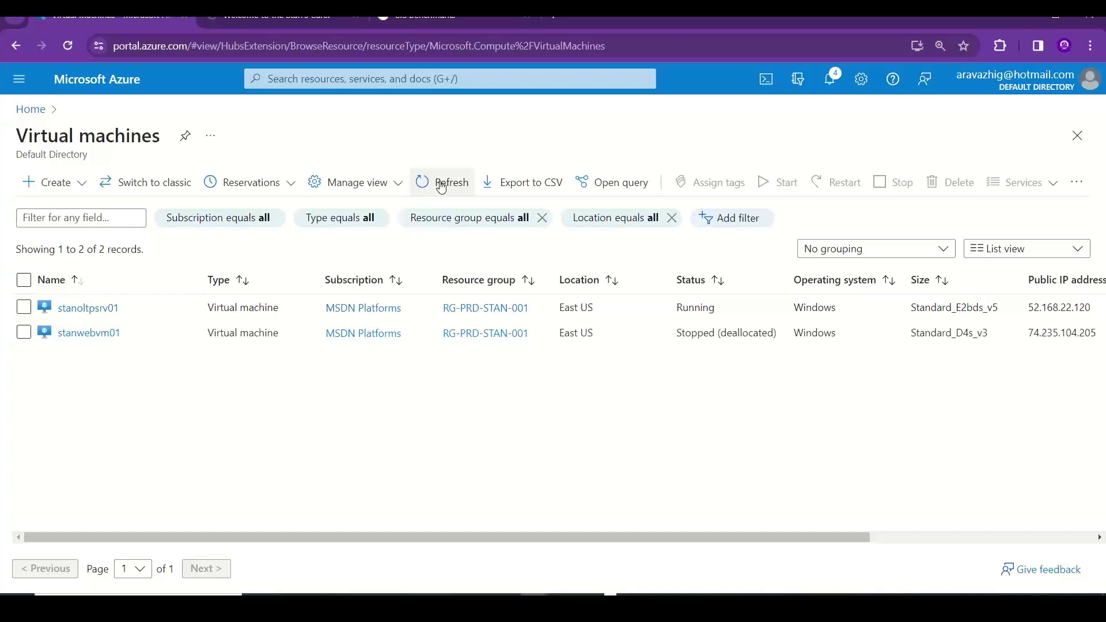
{"action": "key", "text": "alt+Tab"}
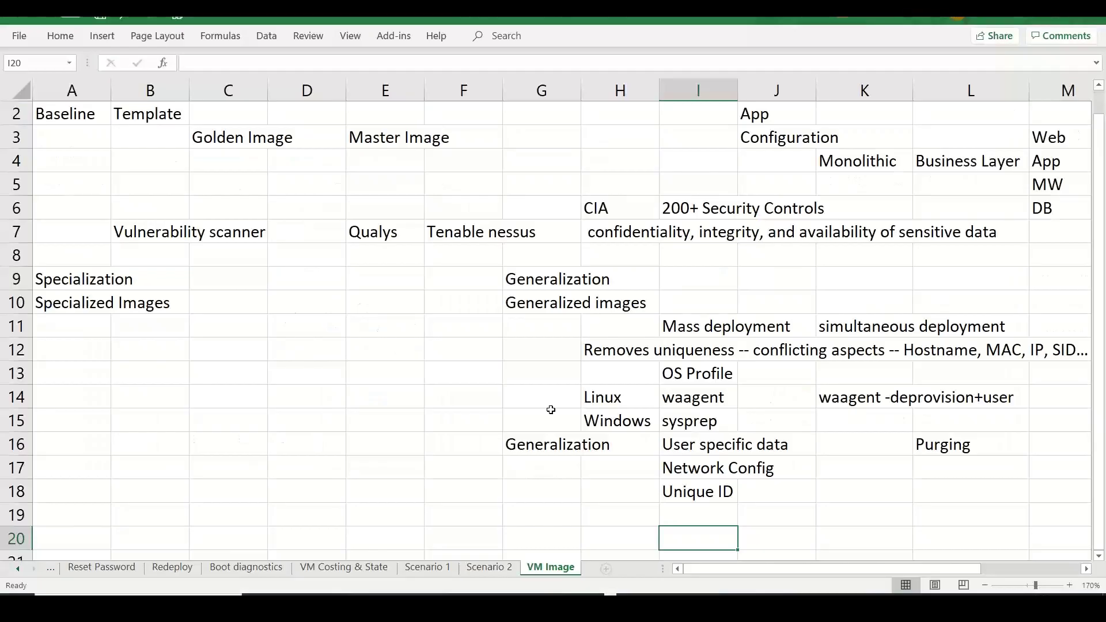
- Type DISM in G19 and Optimize in H19
{"action": "left_click", "coordinate": [523, 509]}
{"action": "type", "text": "DIS"}
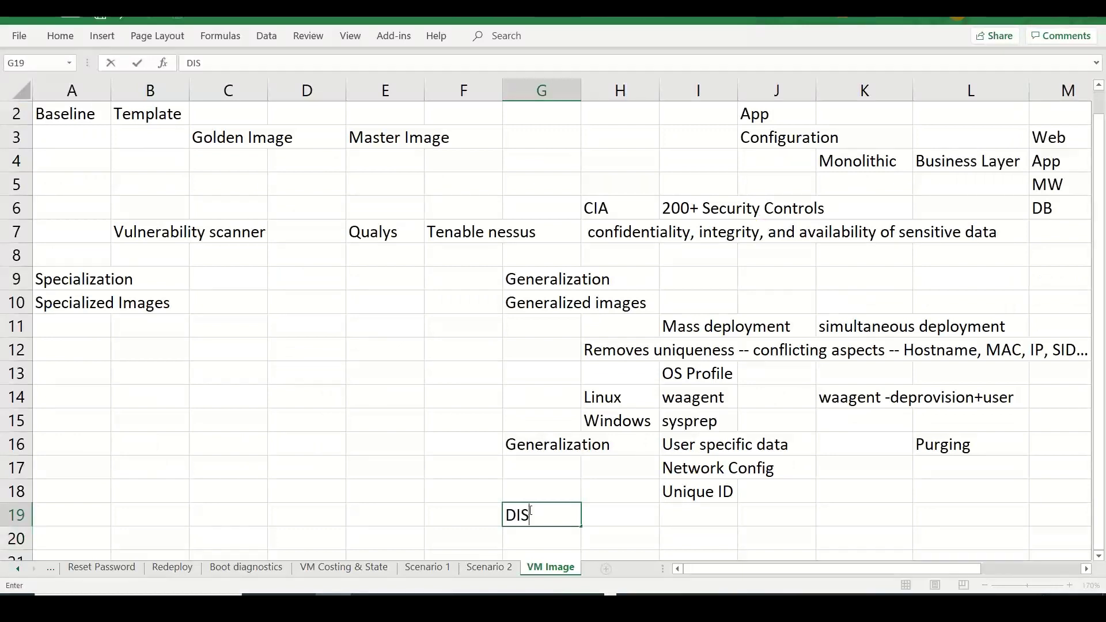
{"action": "type", "text": "M"}
{"action": "key", "text": "Tab"}
{"action": "type", "text": "Opti"}
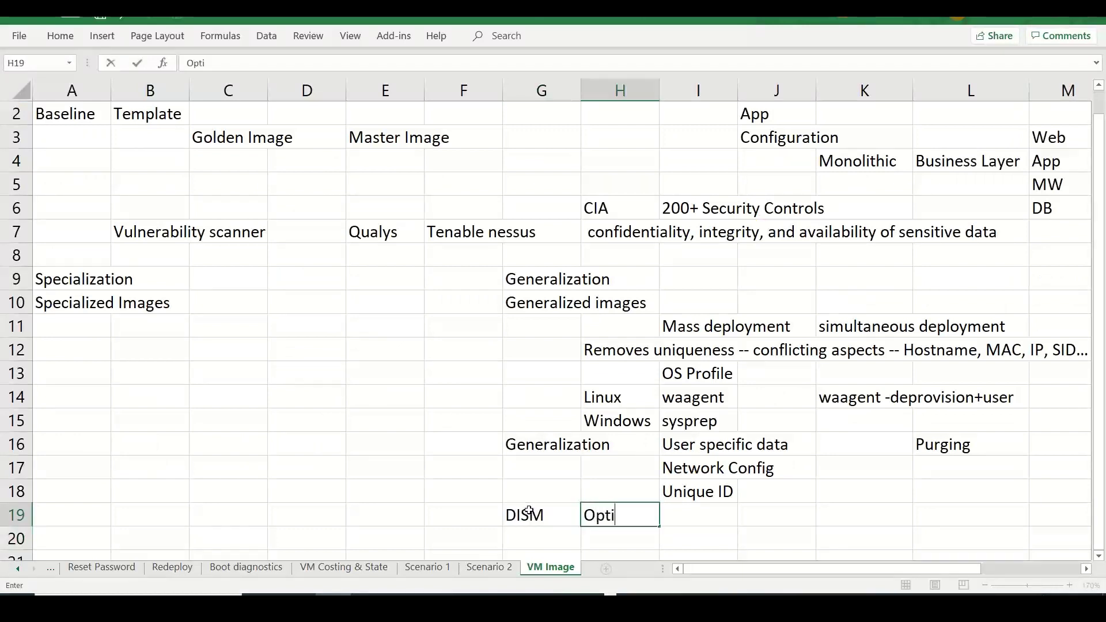
{"action": "type", "text": "mize"}
- Open stanoltpsrv01's Capture > Image page and copy its introductory description
{"action": "left_click", "coordinate": [530, 513]}
{"action": "key", "text": "alt+Tab"}
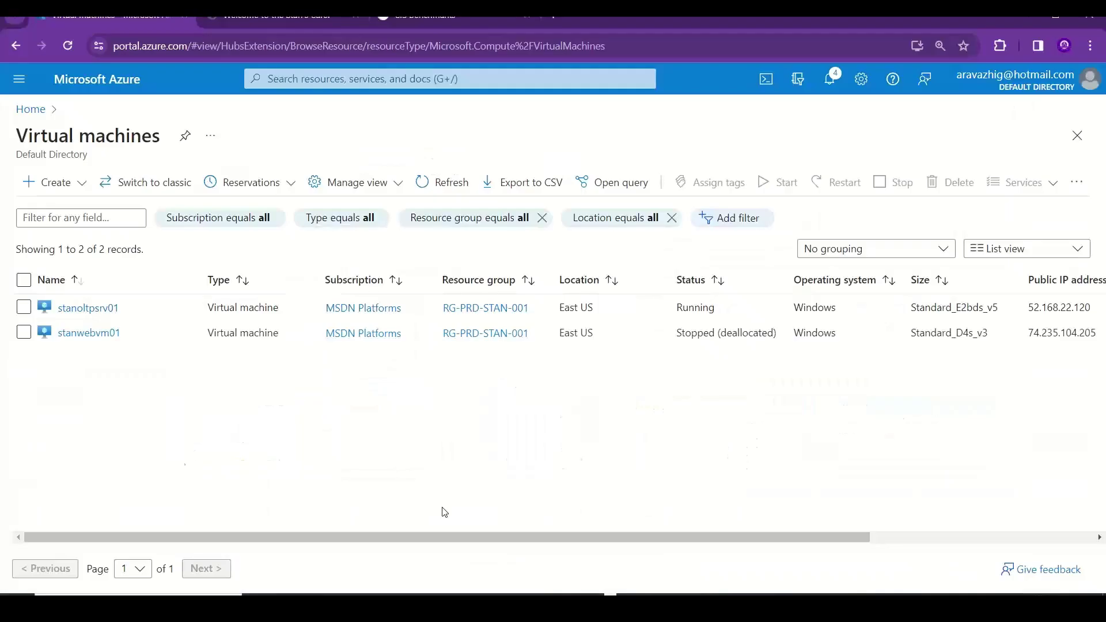
{"action": "left_click", "coordinate": [75, 310]}
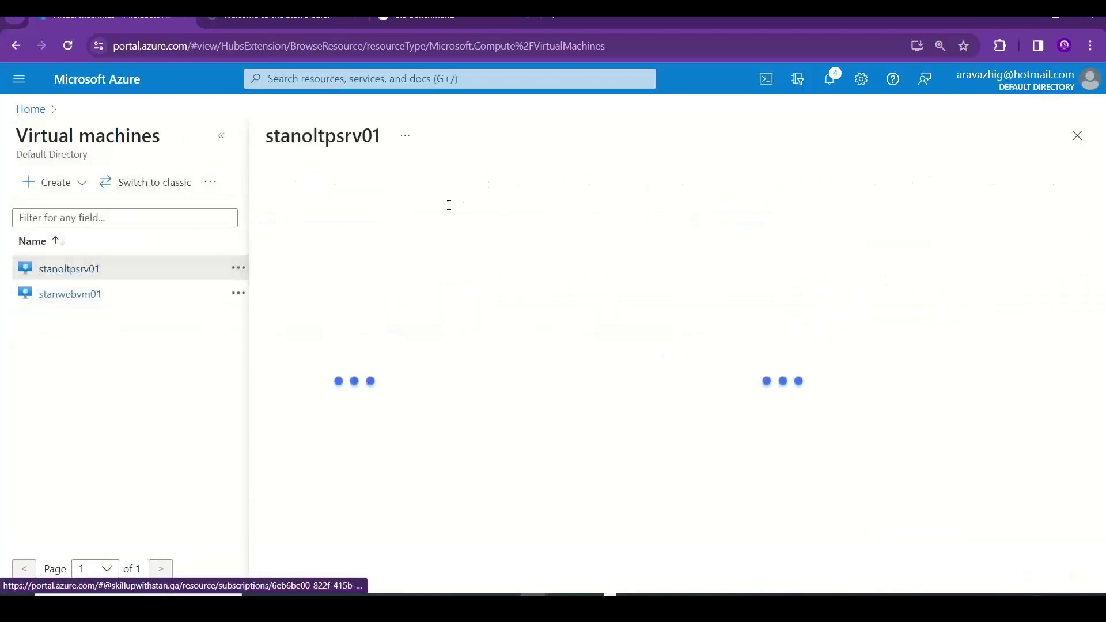
{"action": "left_click", "coordinate": [223, 139]}
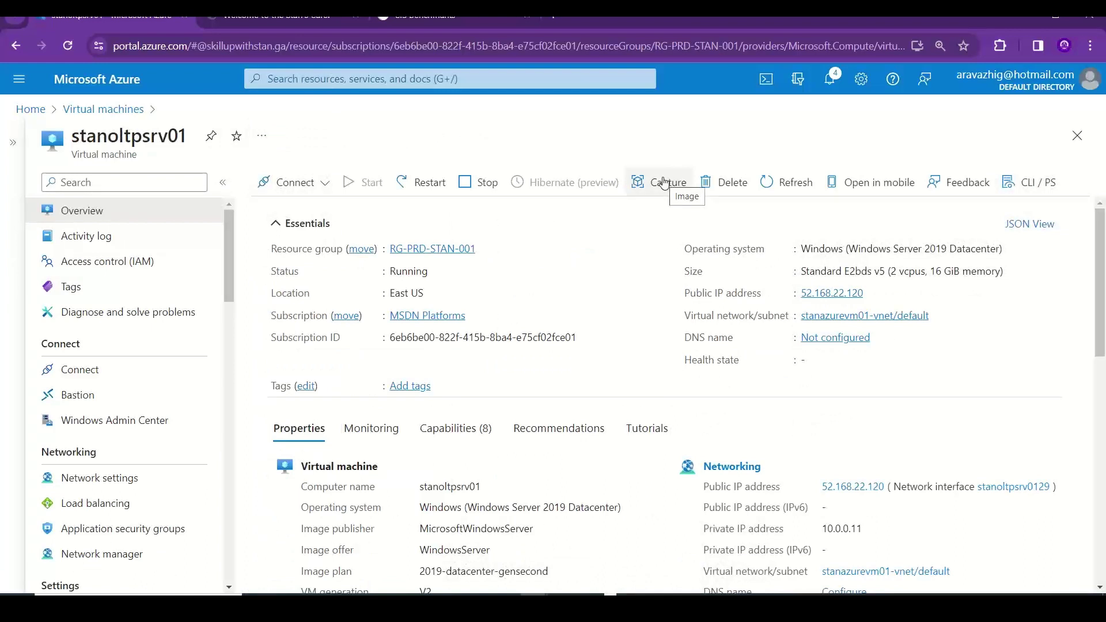
{"action": "left_click", "coordinate": [665, 183]}
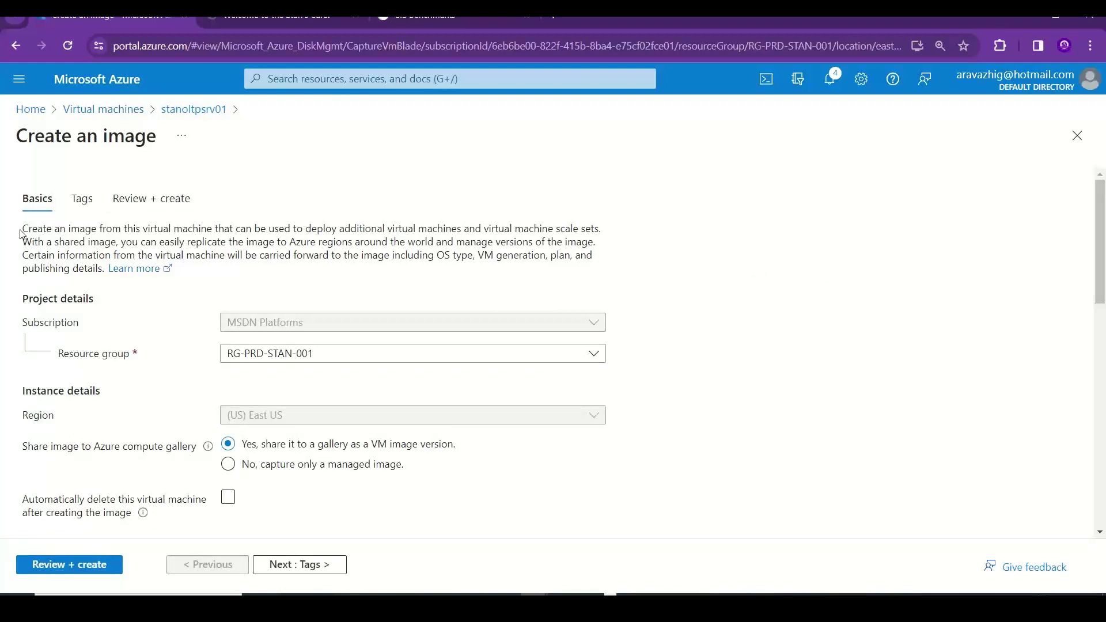
{"action": "left_click_drag", "start_coordinate": [28, 231], "coordinate": [106, 269]}
{"action": "key", "text": "ctrl+c"}
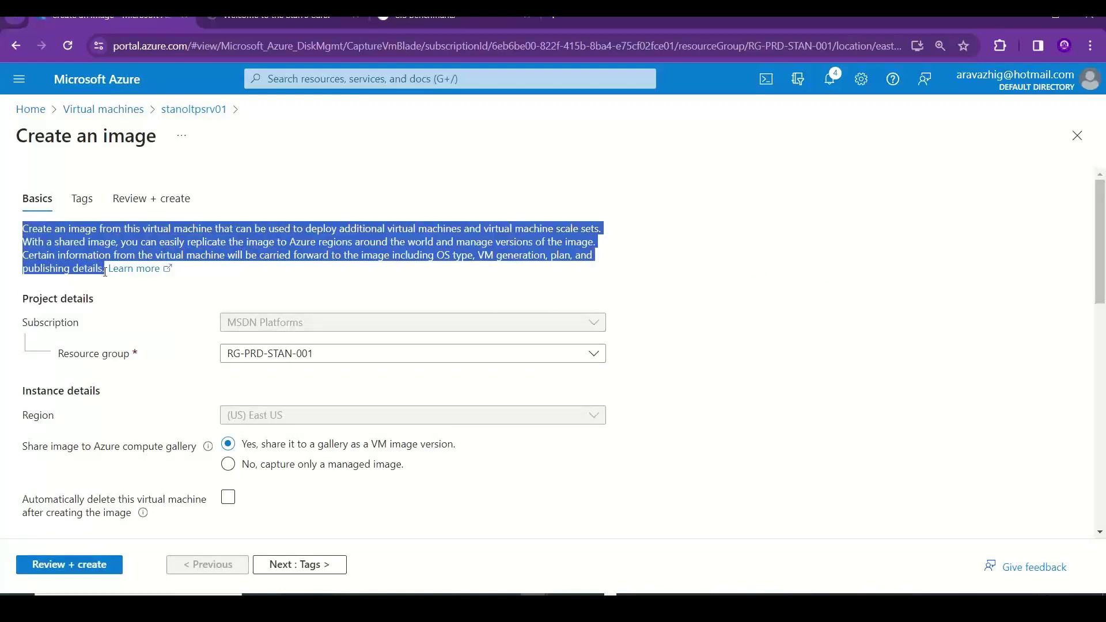
{"action": "key", "text": "alt+Tab"}
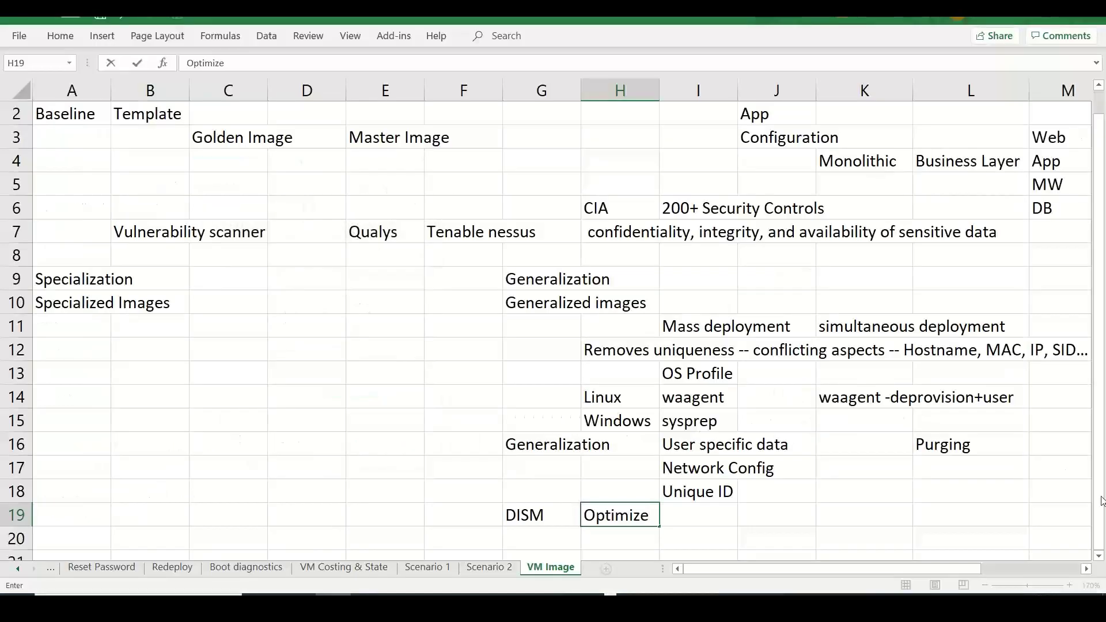
- Paste the image description into A21, B22 and C23, trimming each cell to one sentence
{"action": "scroll", "coordinate": [1100, 555], "scroll_direction": "down", "scroll_amount": 3}
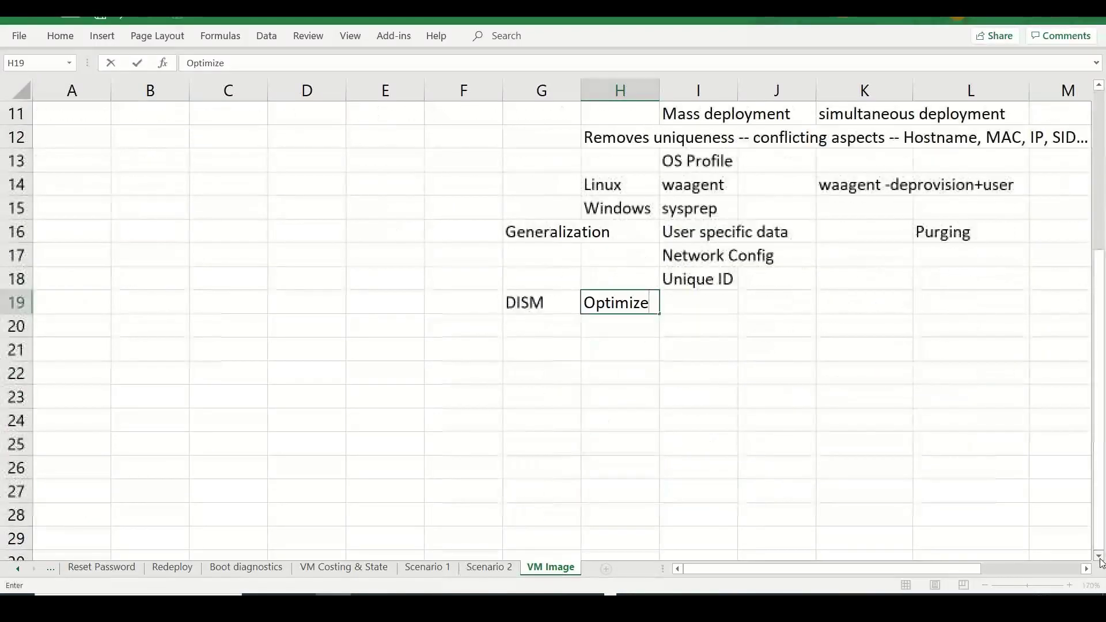
{"action": "left_click", "coordinate": [74, 352]}
{"action": "key", "text": "ctrl+v"}
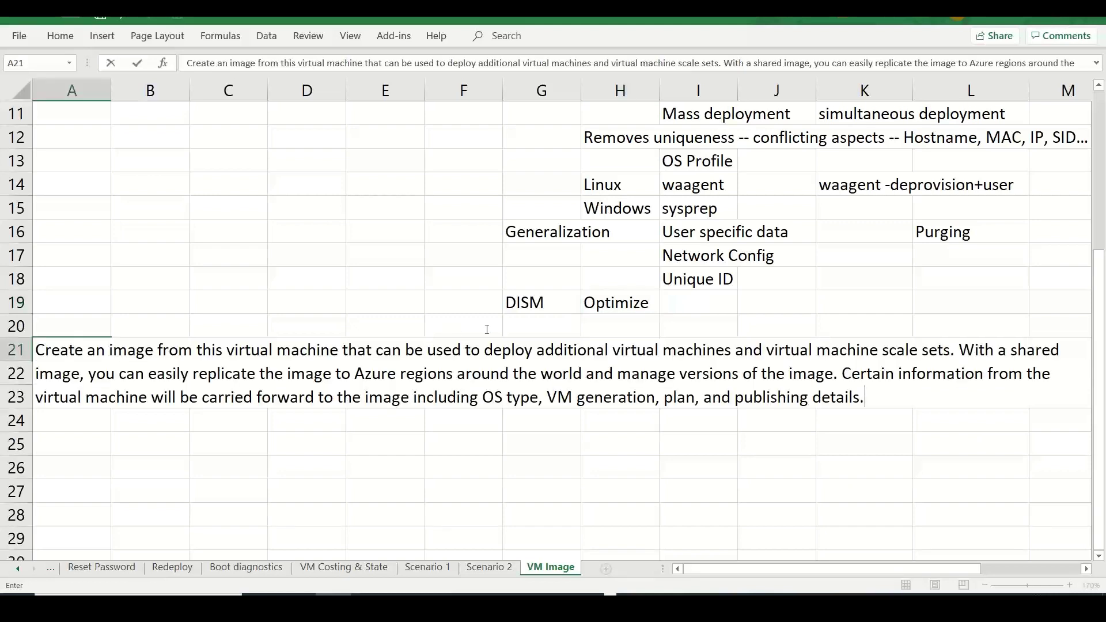
{"action": "left_click_drag", "start_coordinate": [957, 350], "coordinate": [1053, 389]}
{"action": "key", "text": "ctrl+c"}
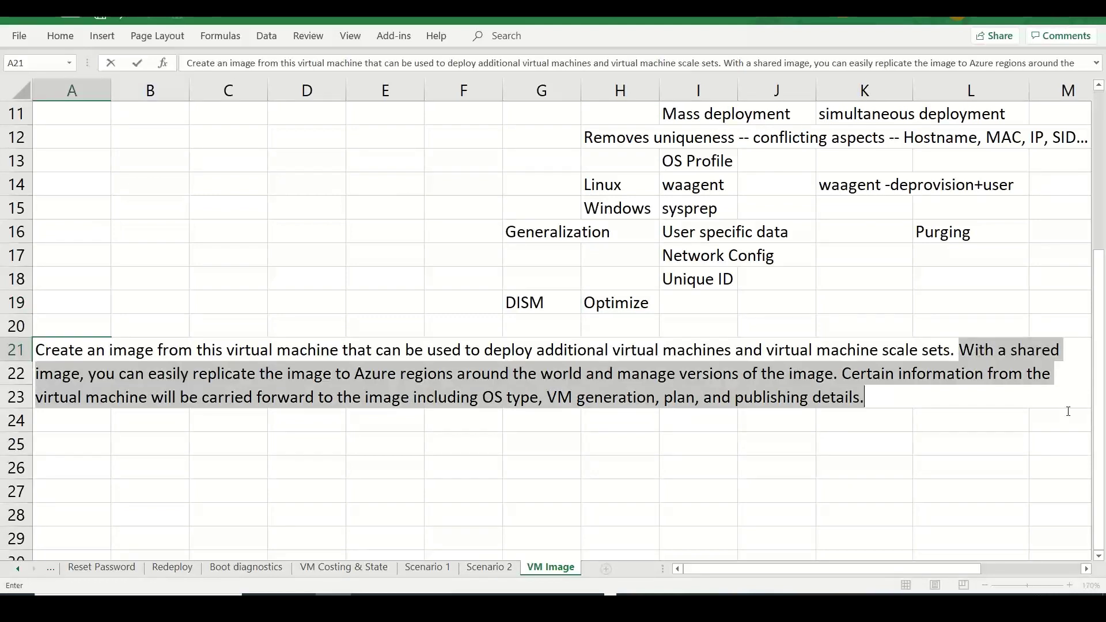
{"action": "key", "text": "BackSpace"}
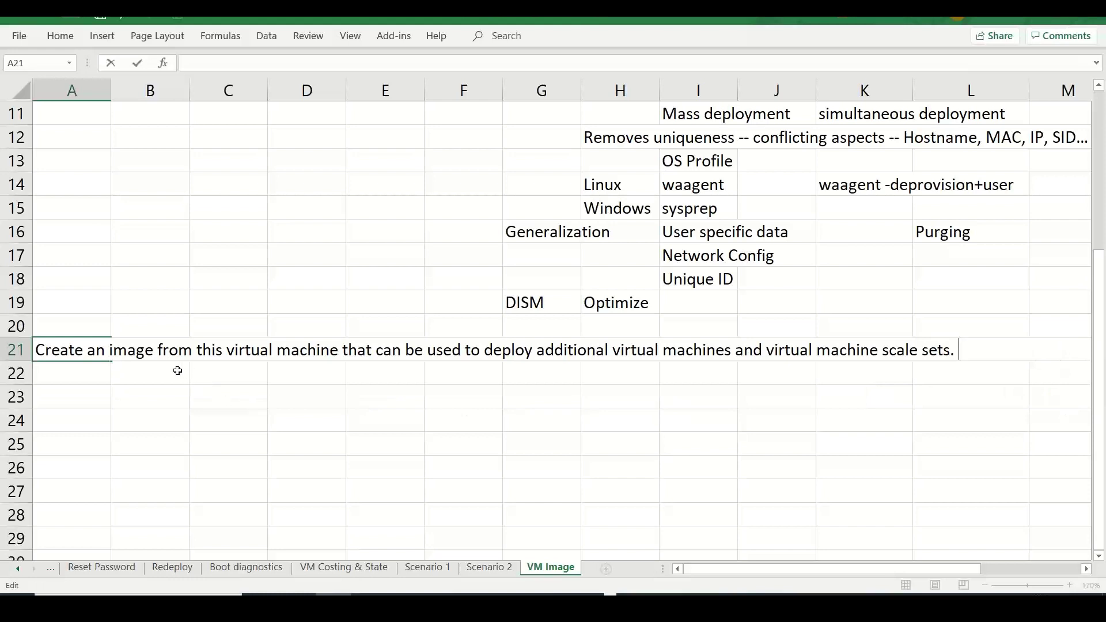
{"action": "left_click", "coordinate": [168, 369]}
{"action": "key", "text": "ctrl+v"}
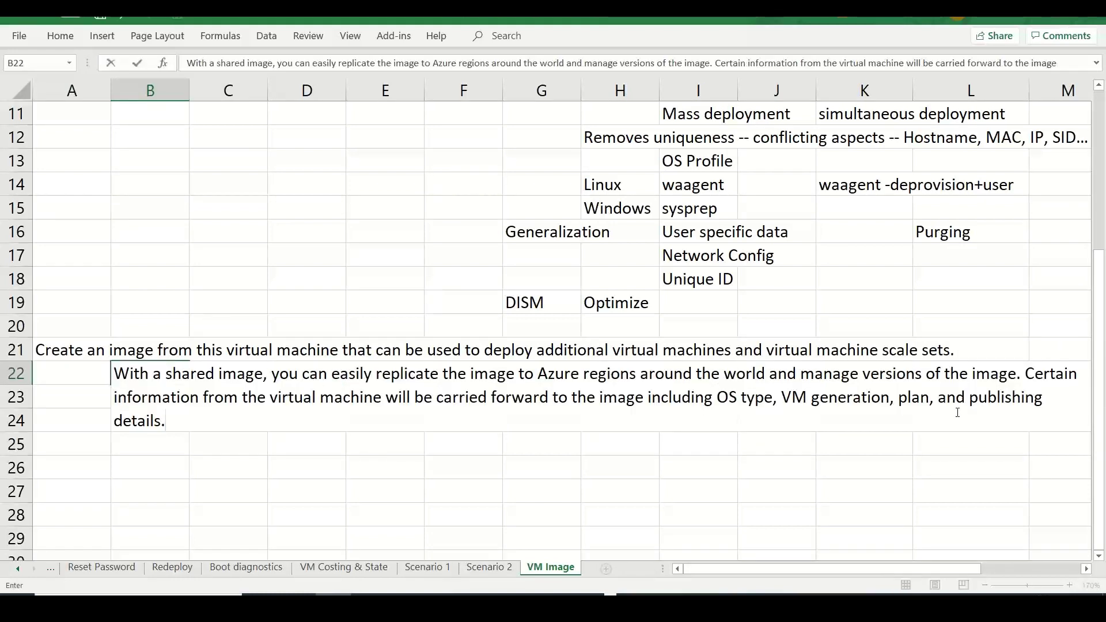
{"action": "left_click_drag", "start_coordinate": [1029, 375], "coordinate": [1095, 412]}
{"action": "key", "text": "ctrl+c"}
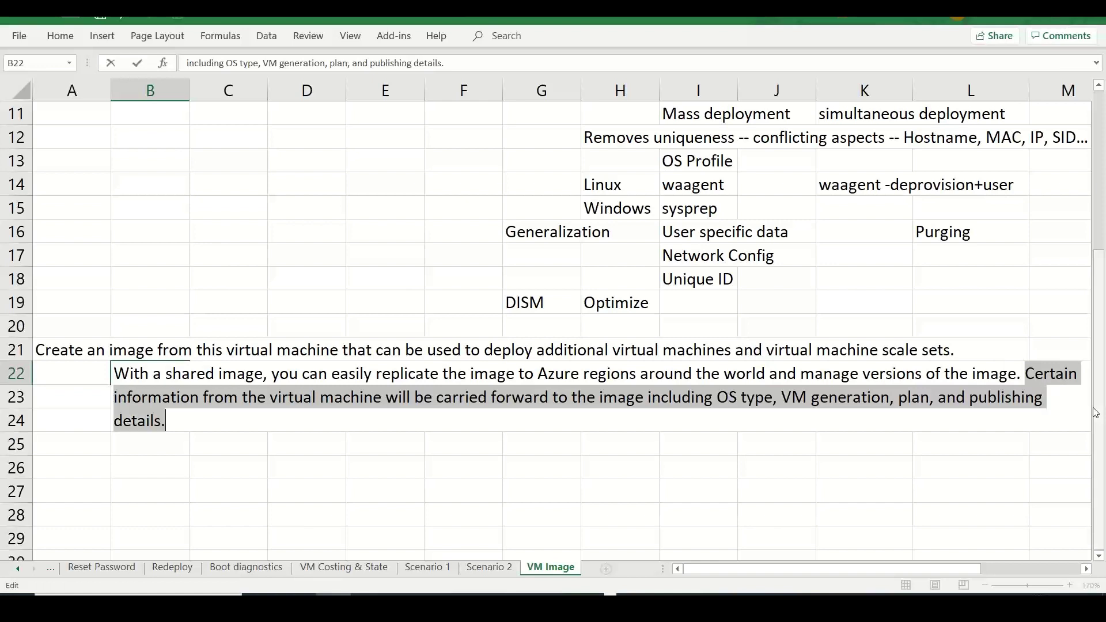
{"action": "key", "text": "BackSpace"}
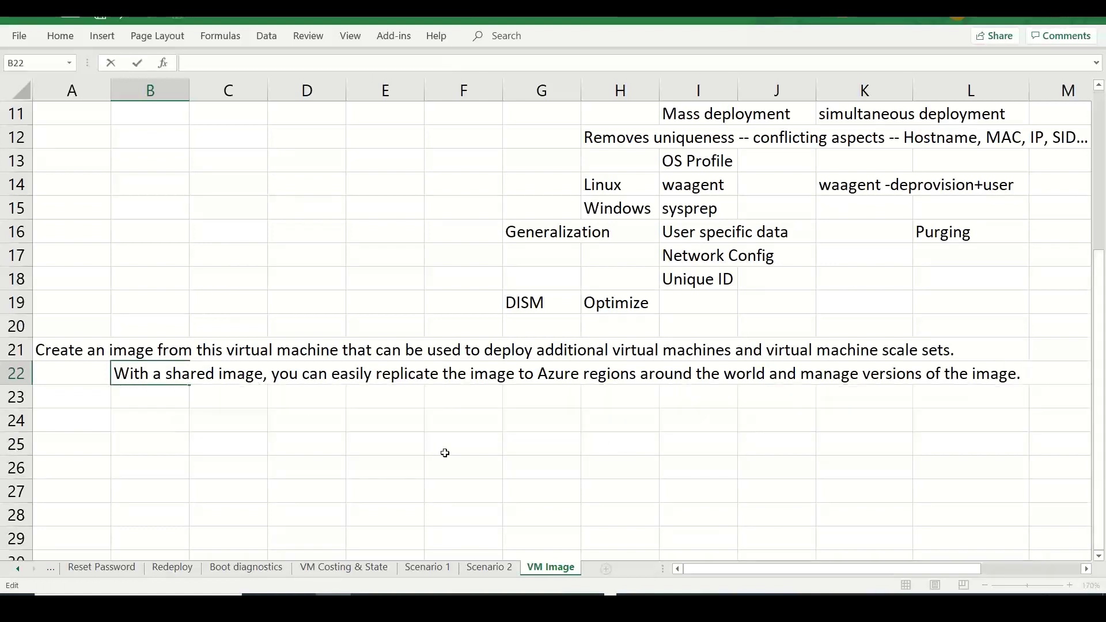
{"action": "left_click", "coordinate": [223, 397]}
{"action": "key", "text": "ctrl+v"}
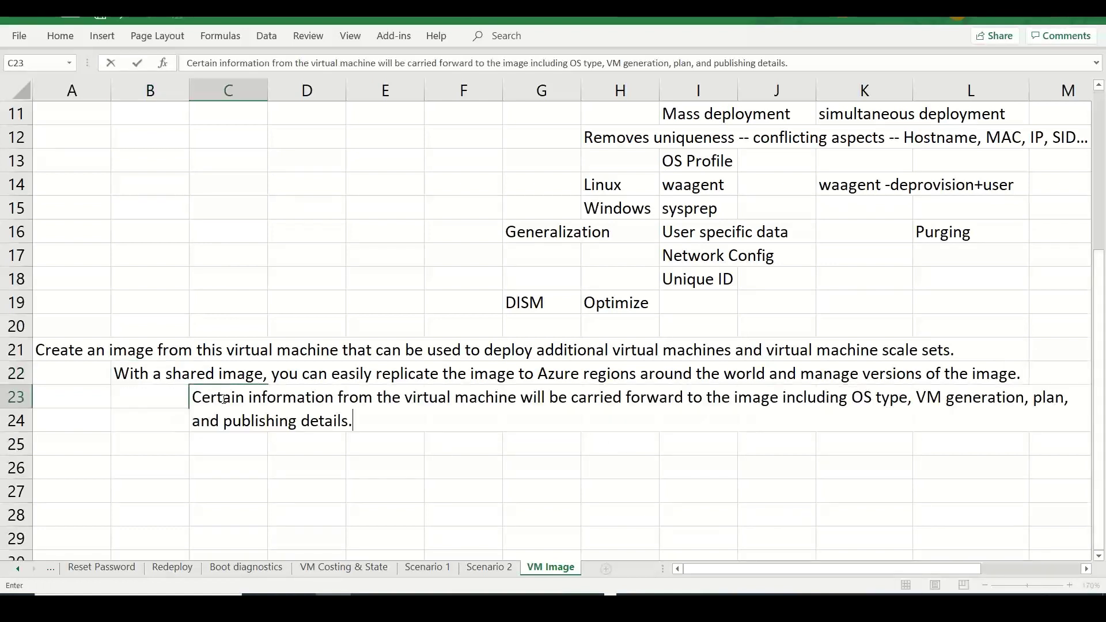
{"action": "left_click", "coordinate": [443, 506]}
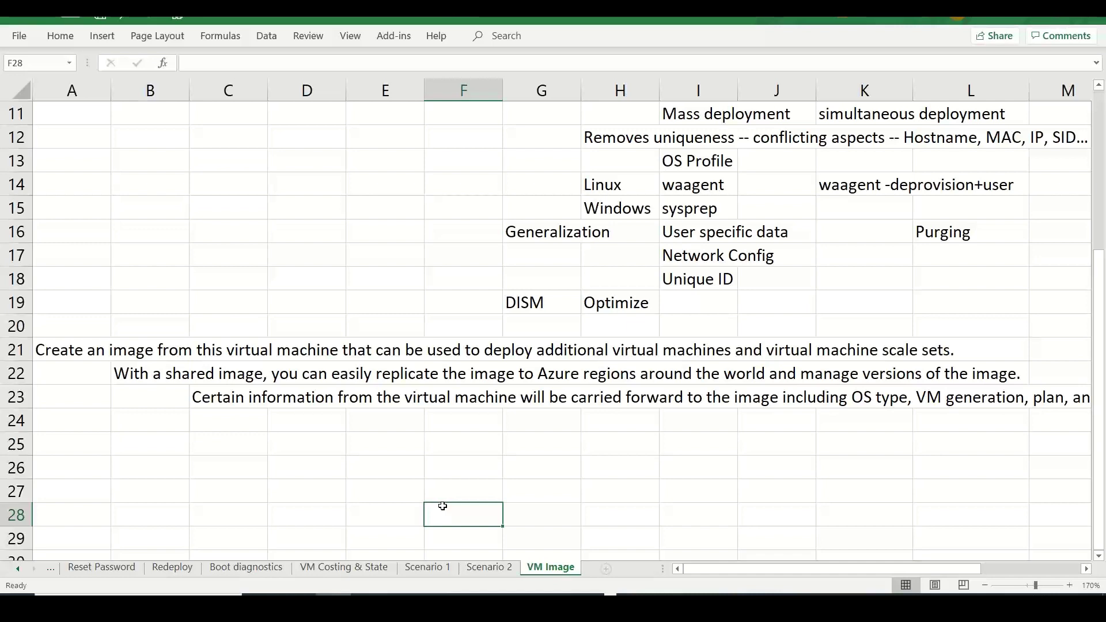
- Note 'Shared Image Gallery >> Azure Compute Gallery' in A24 and 'Image -- across MS Entra tenants, Subscriptions, regions...etc' in D25
{"action": "left_click", "coordinate": [68, 424]}
{"action": "type", "text": "Shared "}
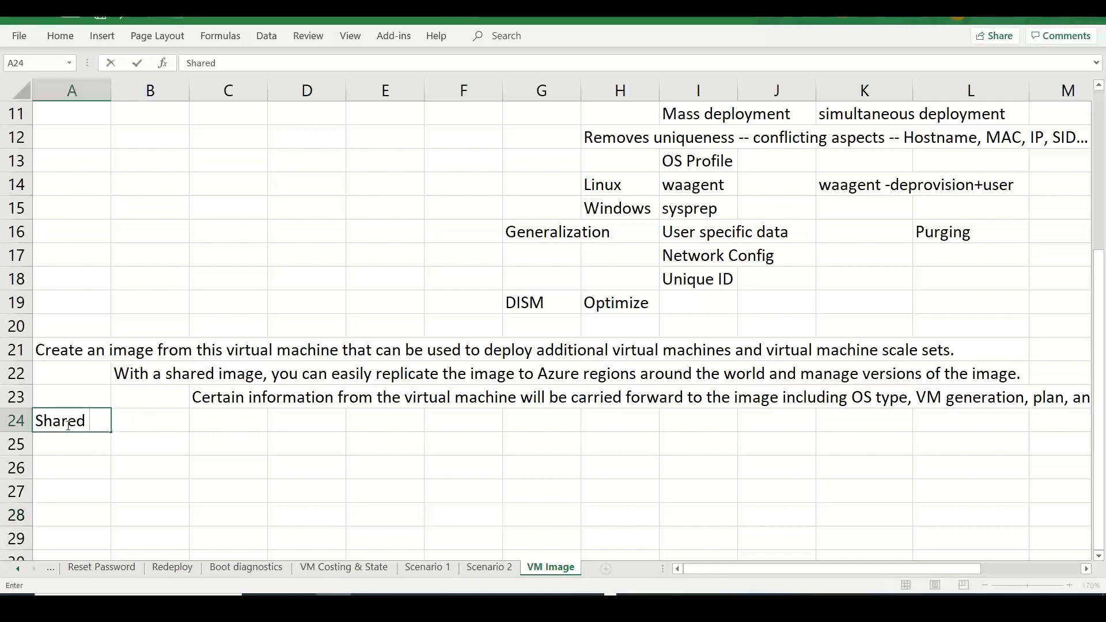
{"action": "type", "text": "Image Gallery"}
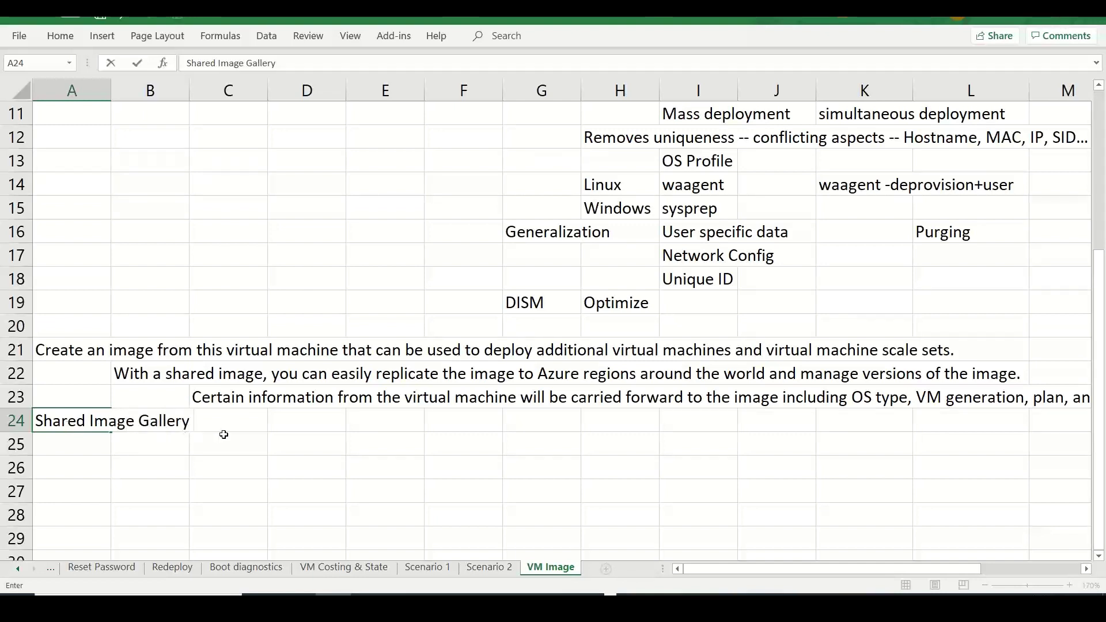
{"action": "type", "text": " >> Azure C"}
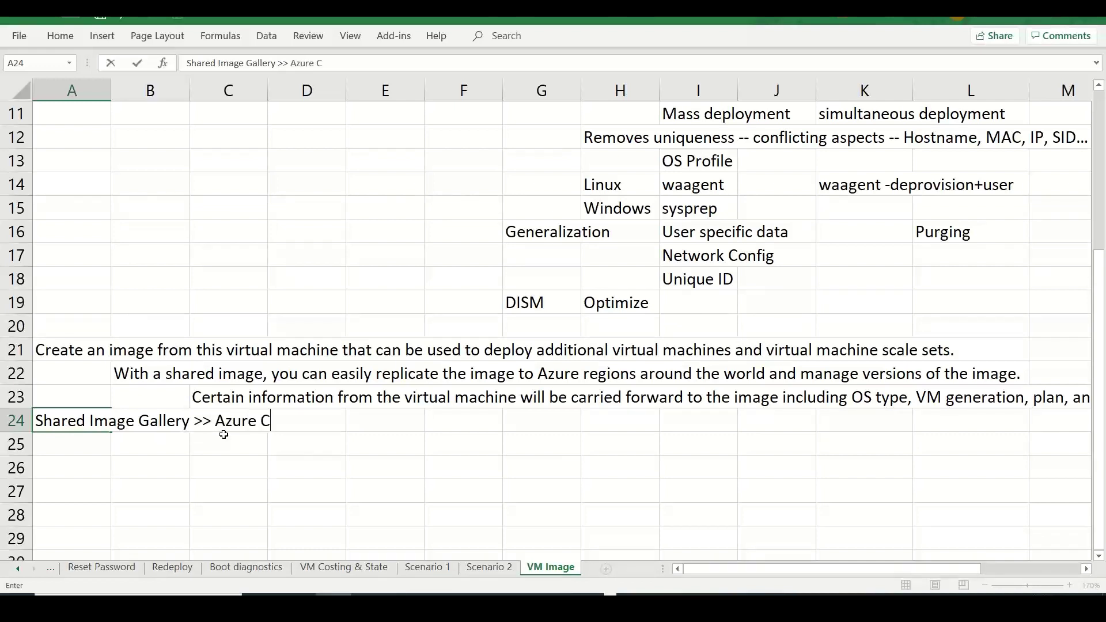
{"action": "type", "text": "ompute Gallery"}
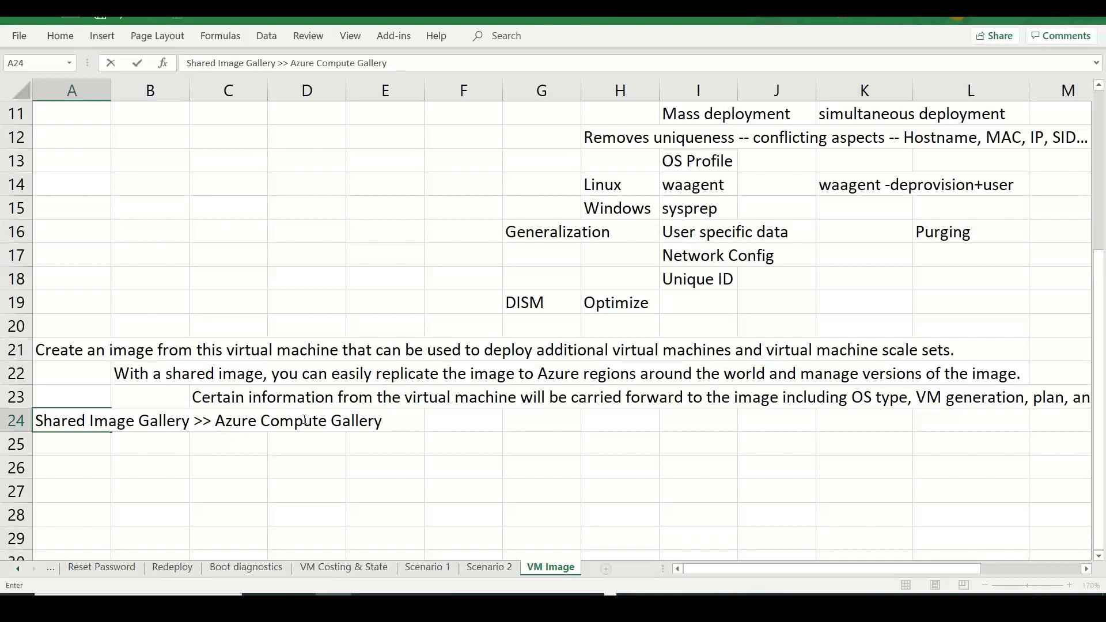
{"action": "left_click", "coordinate": [308, 447]}
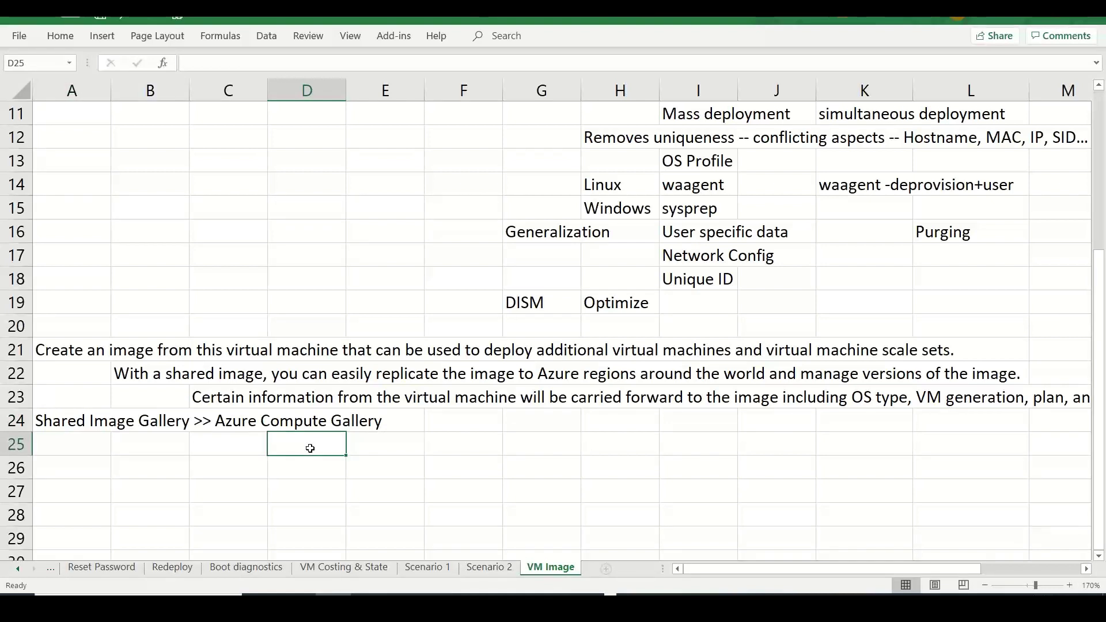
{"action": "type", "text": "Image -- acro"}
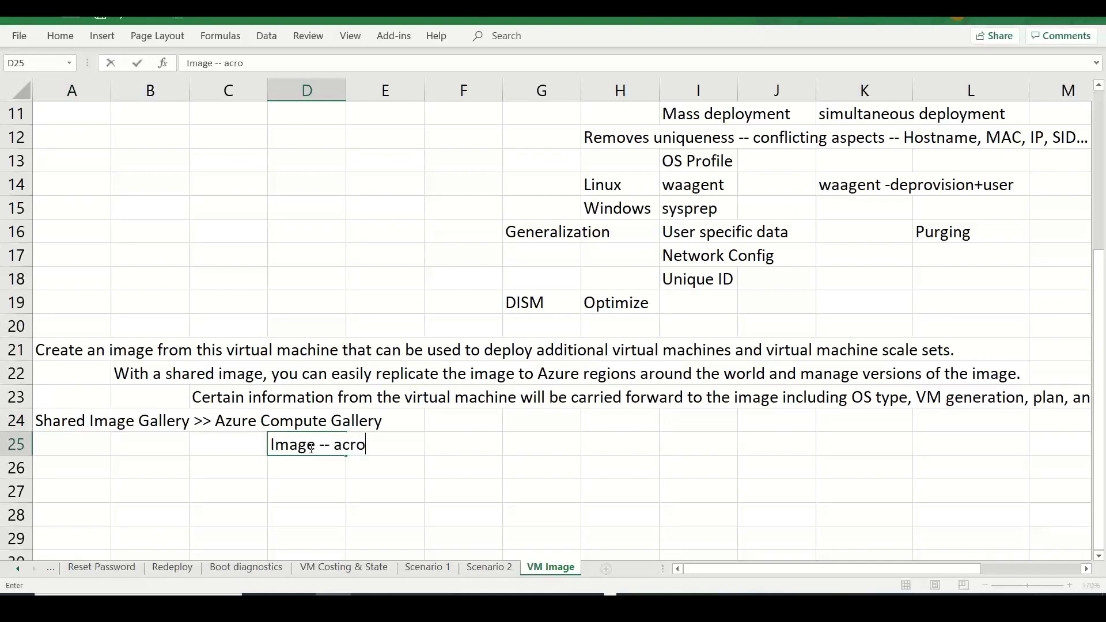
{"action": "type", "text": "ss MS En"}
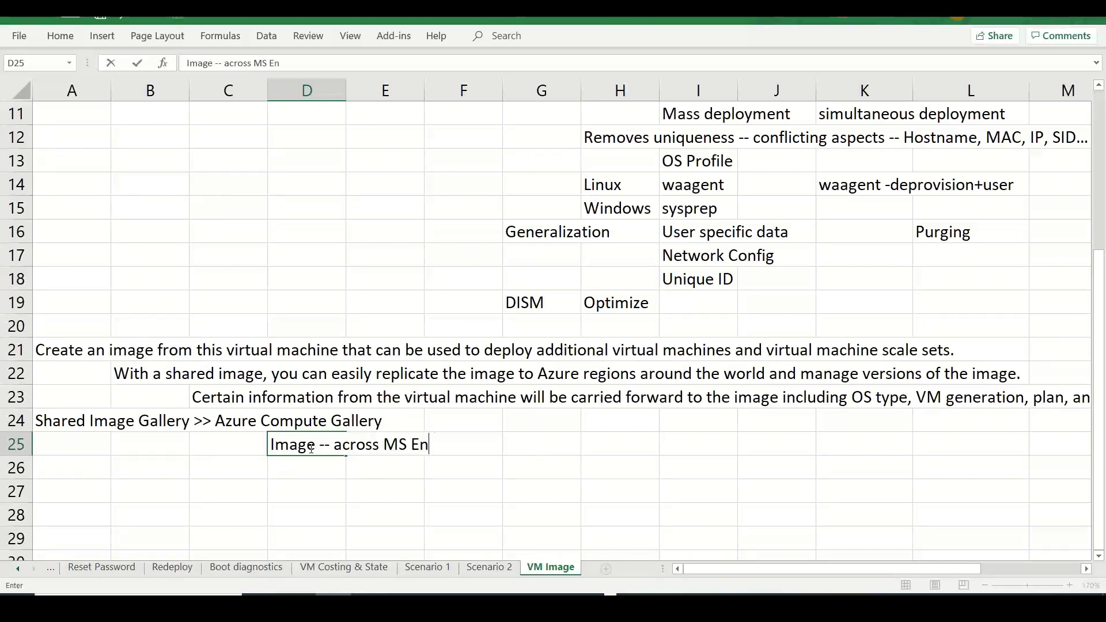
{"action": "type", "text": "tra tenants"}
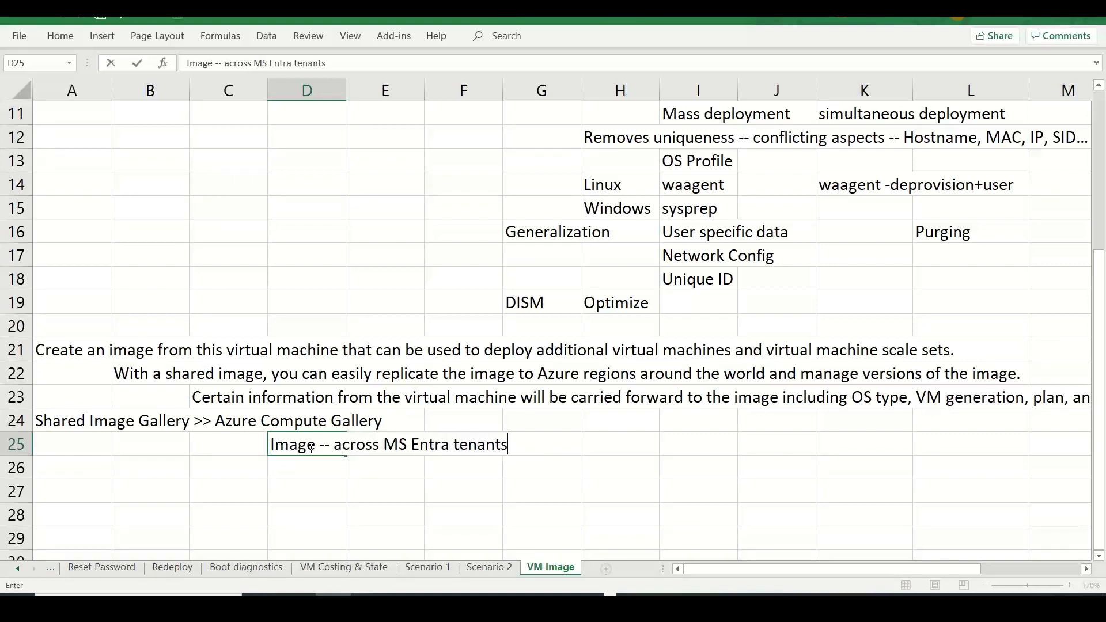
{"action": "type", "text": ", Subscriptions"}
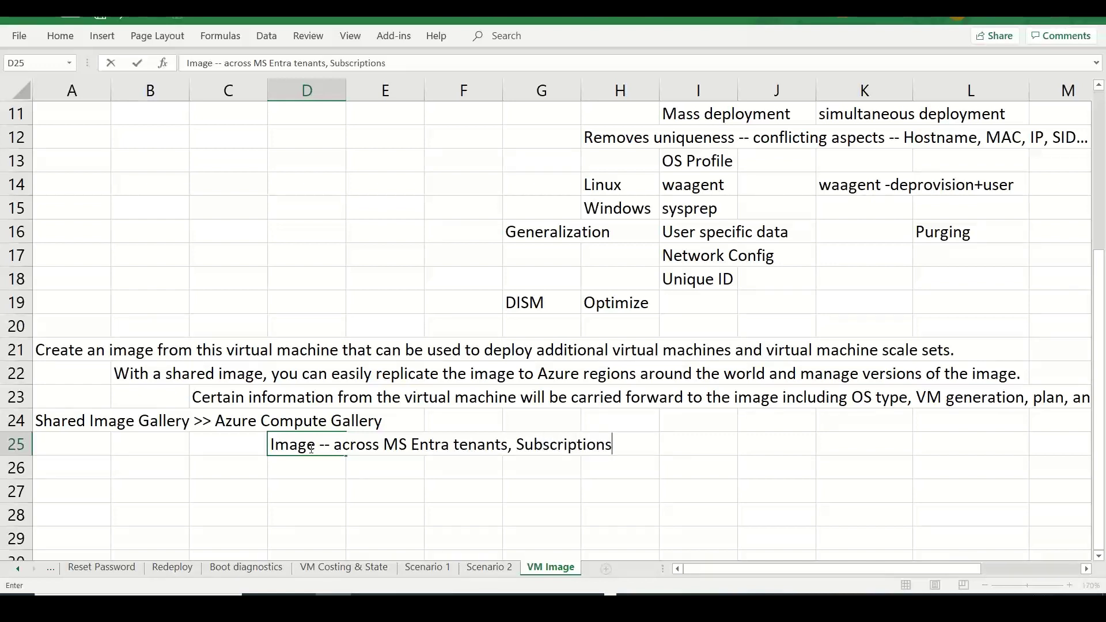
{"action": "type", "text": ", regions..."}
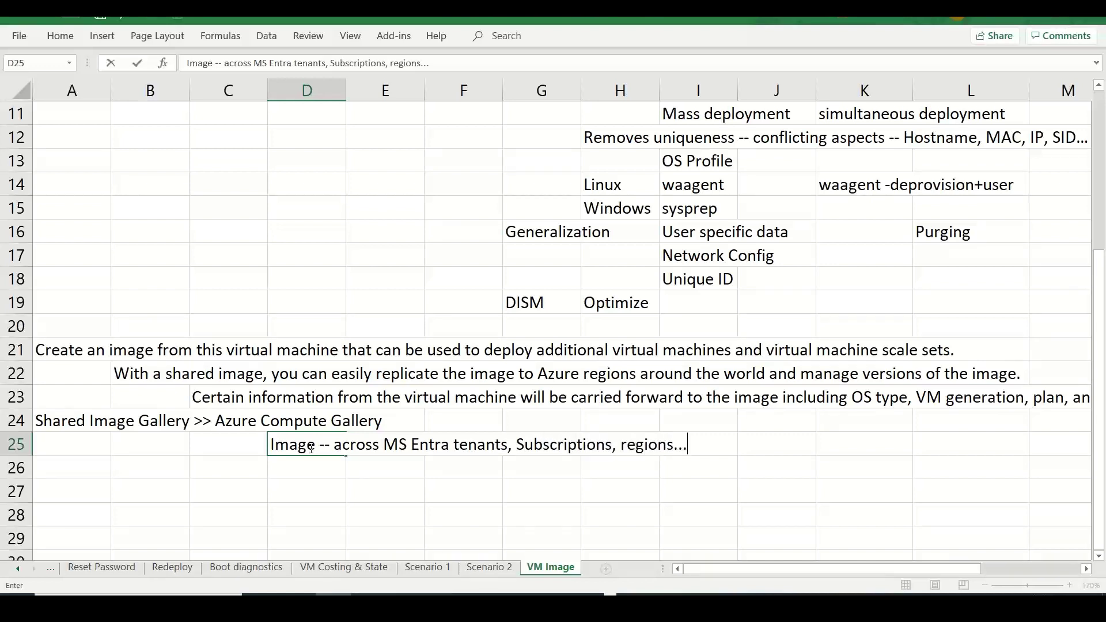
{"action": "type", "text": "etc"}
- Add 'Replication' in J25 and 'Global repository for Images' in F24
{"action": "left_click", "coordinate": [801, 450]}
{"action": "type", "text": "Replication"}
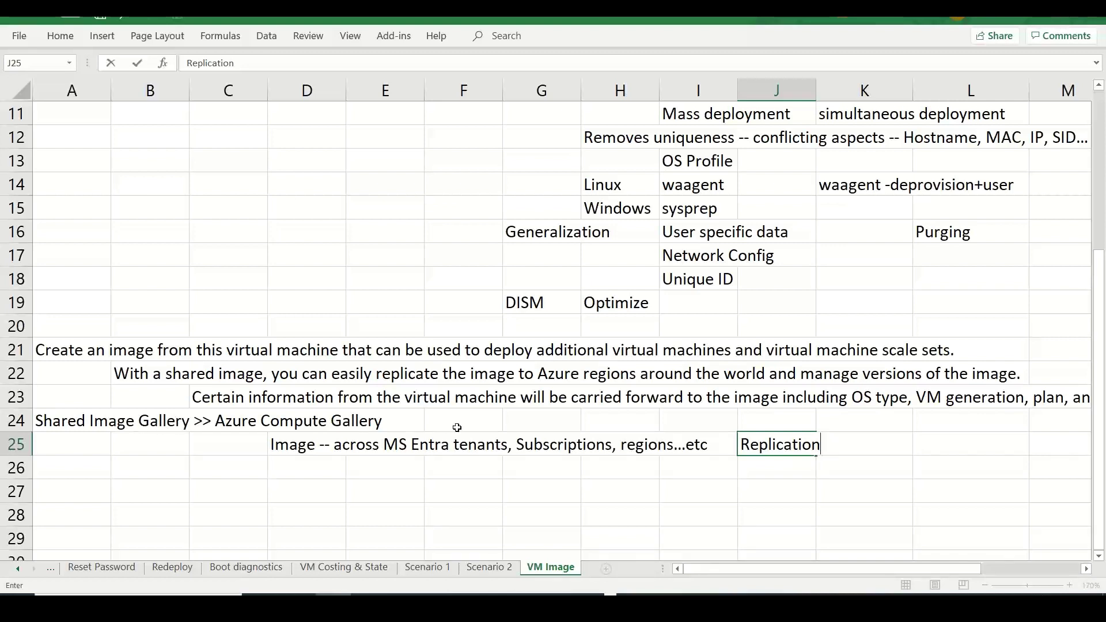
{"action": "left_click", "coordinate": [483, 422]}
{"action": "type", "text": "Gl"}
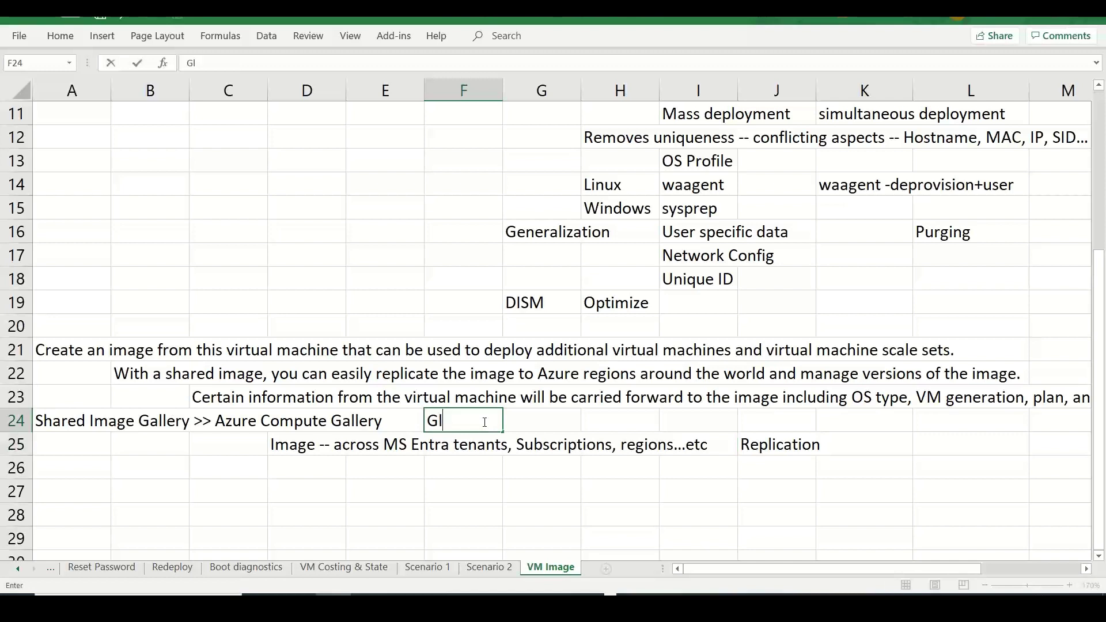
{"action": "type", "text": "obal repos"}
{"action": "key", "text": "BackSpace"}
{"action": "key", "text": "BackSpace"}
{"action": "type", "text": "pository "}
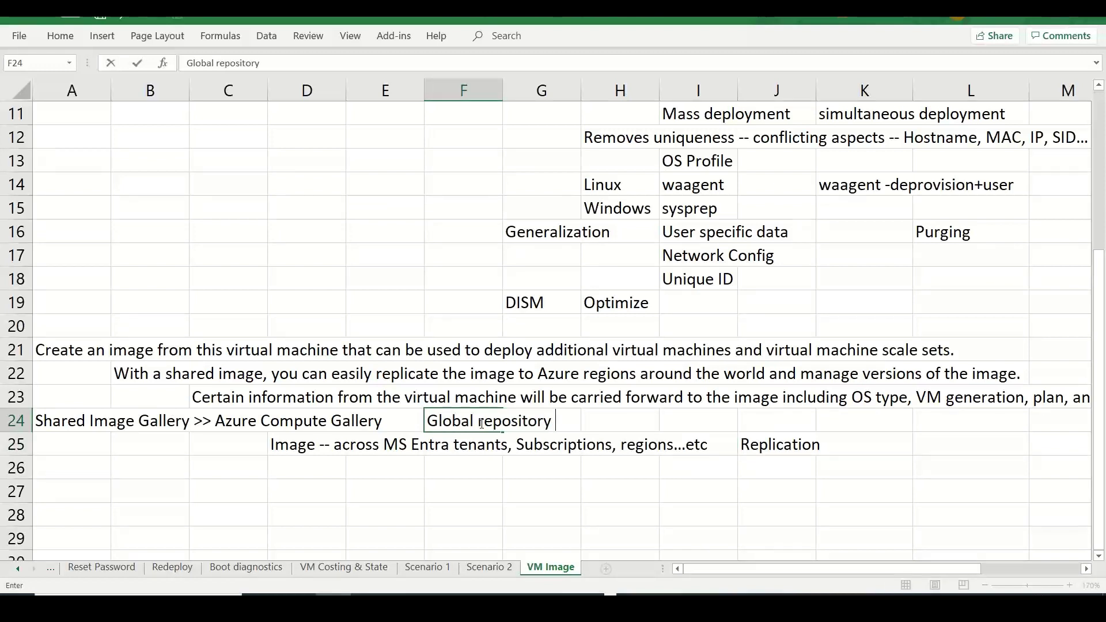
{"action": "type", "text": "for Images"}
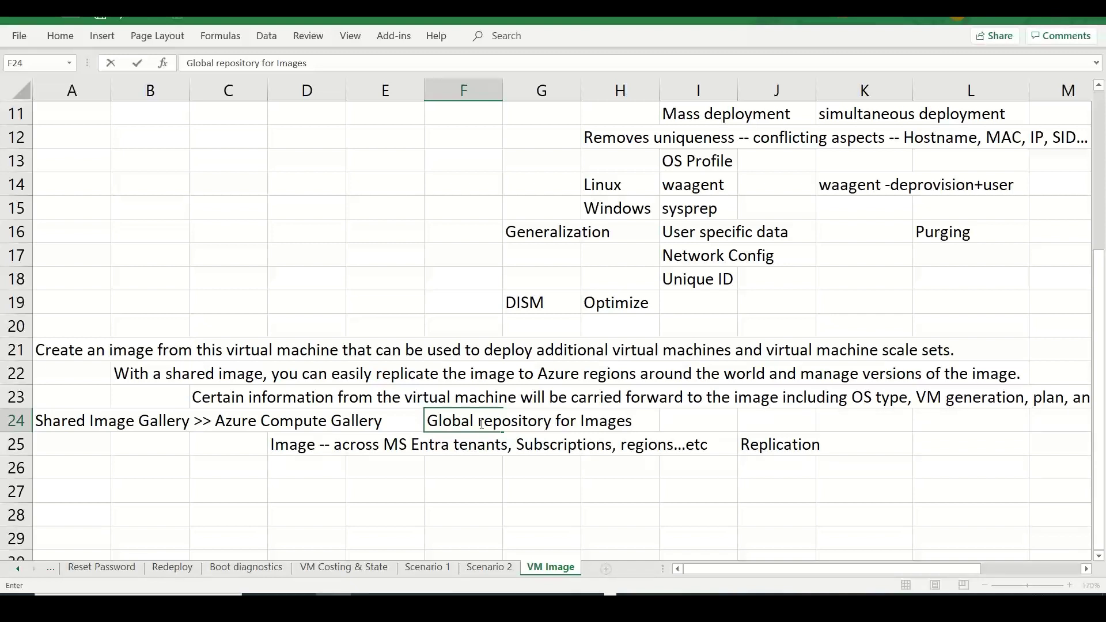
- Scroll the Azure Create an image form down to the Gallery details section
{"action": "key", "text": "alt+Tab"}
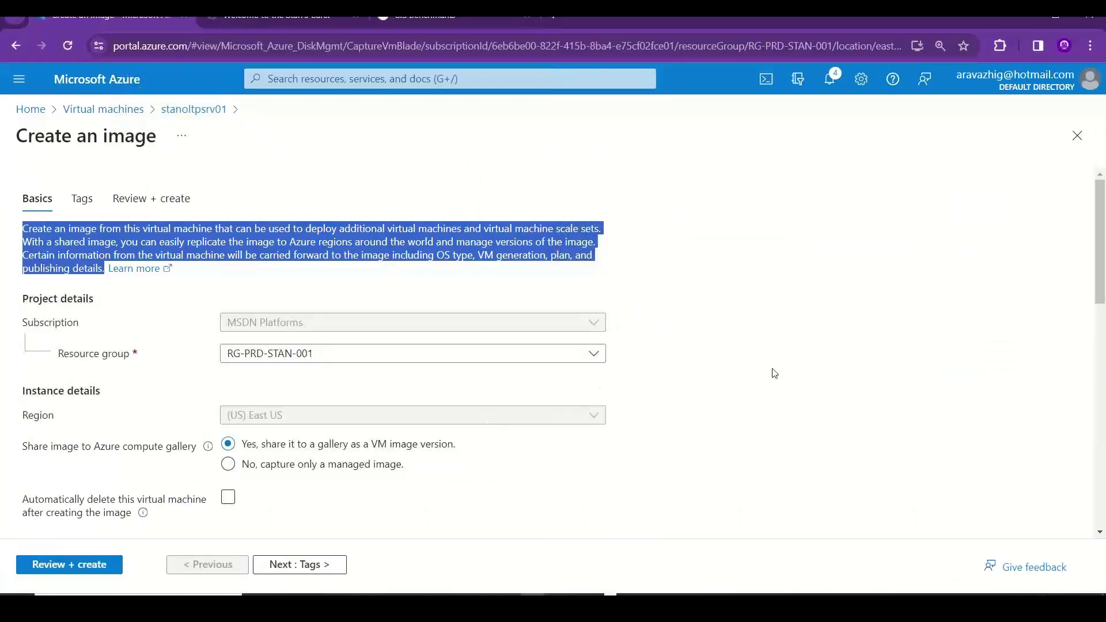
{"action": "scroll", "coordinate": [1104, 287], "scroll_direction": "down", "scroll_amount": 1}
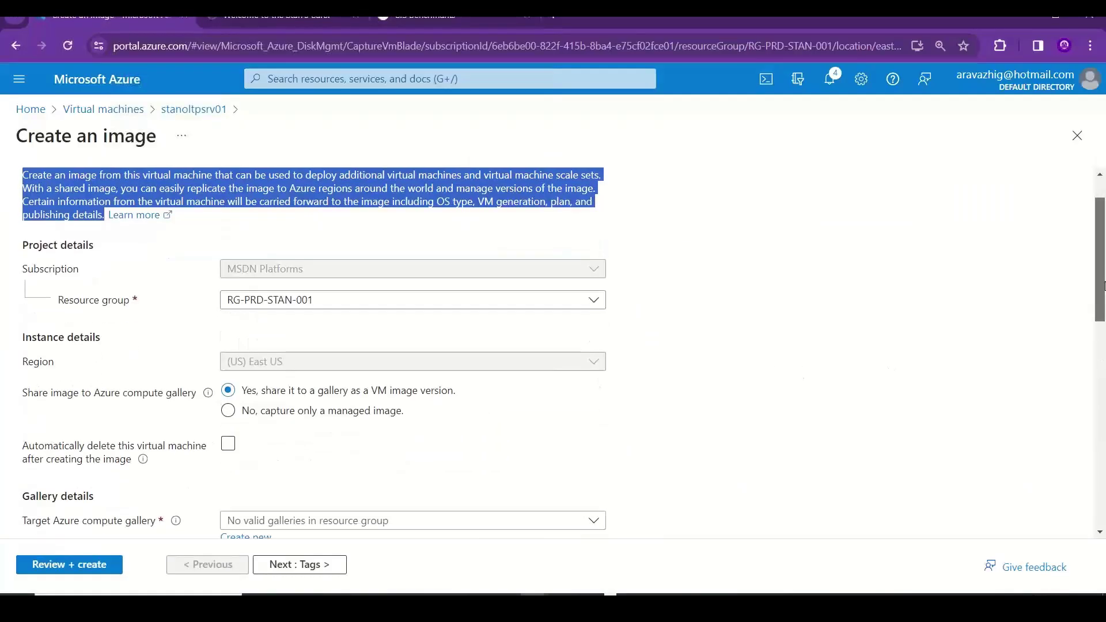
{"action": "scroll", "coordinate": [1104, 287], "scroll_direction": "down", "scroll_amount": 2}
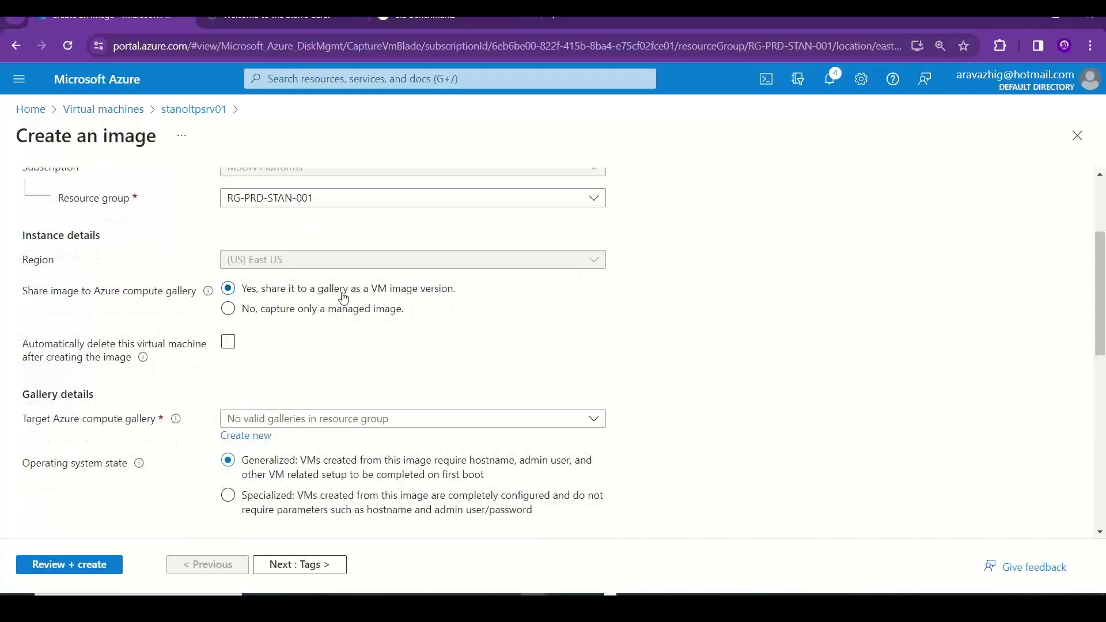
- Enter 'Versioning' in B26 and 'Image definition' in D26
{"action": "key", "text": "alt+Tab"}
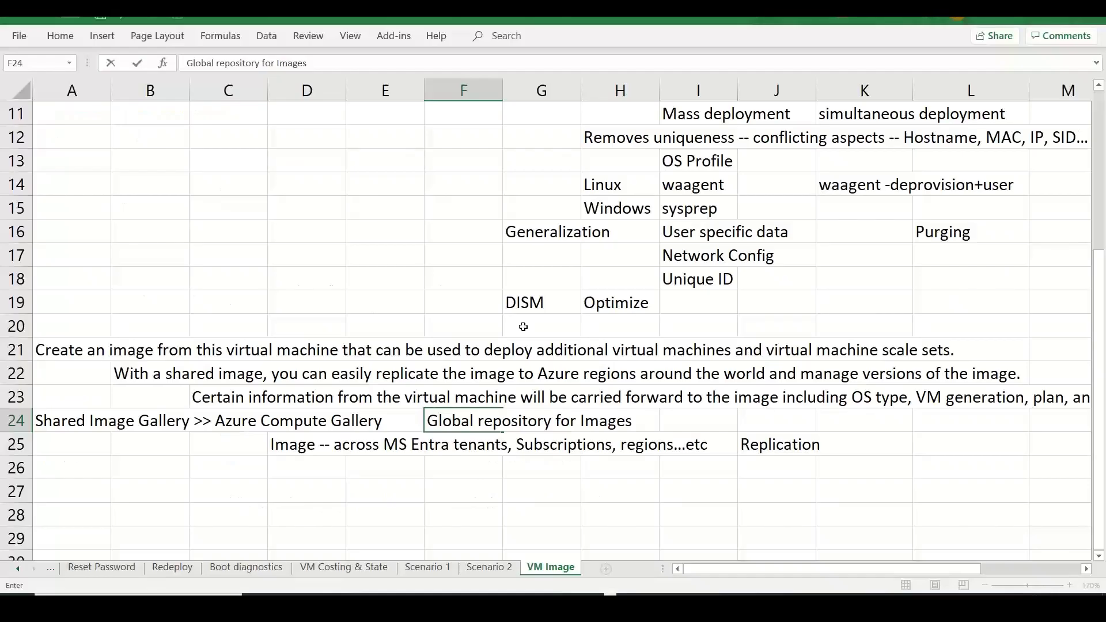
{"action": "left_click", "coordinate": [148, 473]}
{"action": "type", "text": "Versio"}
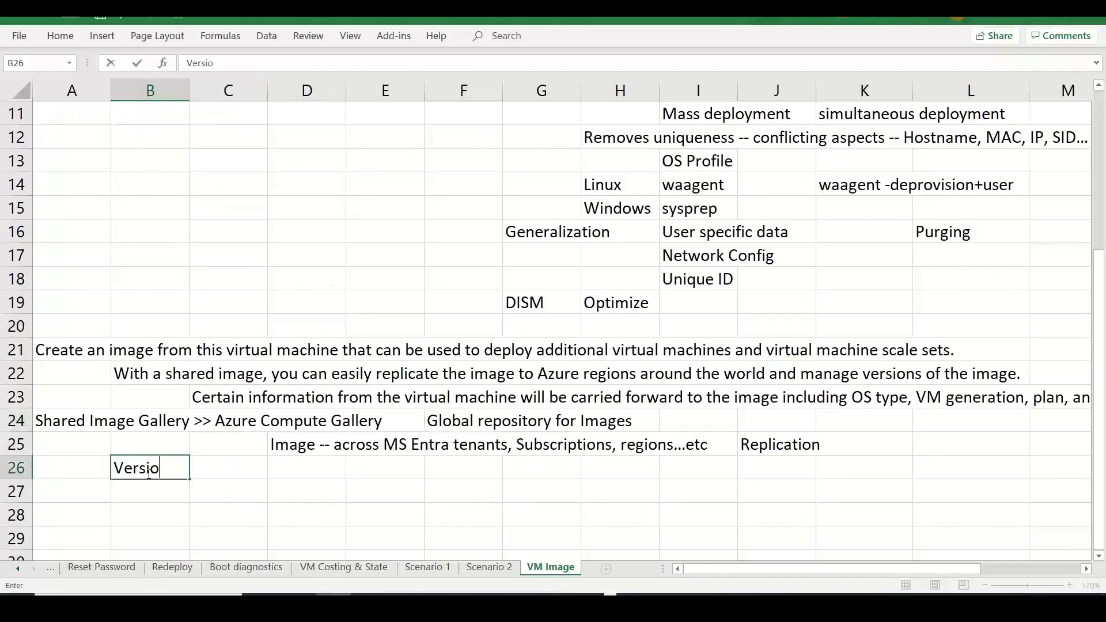
{"action": "type", "text": "ning"}
{"action": "key", "text": "Tab"}
{"action": "key", "text": "Tab"}
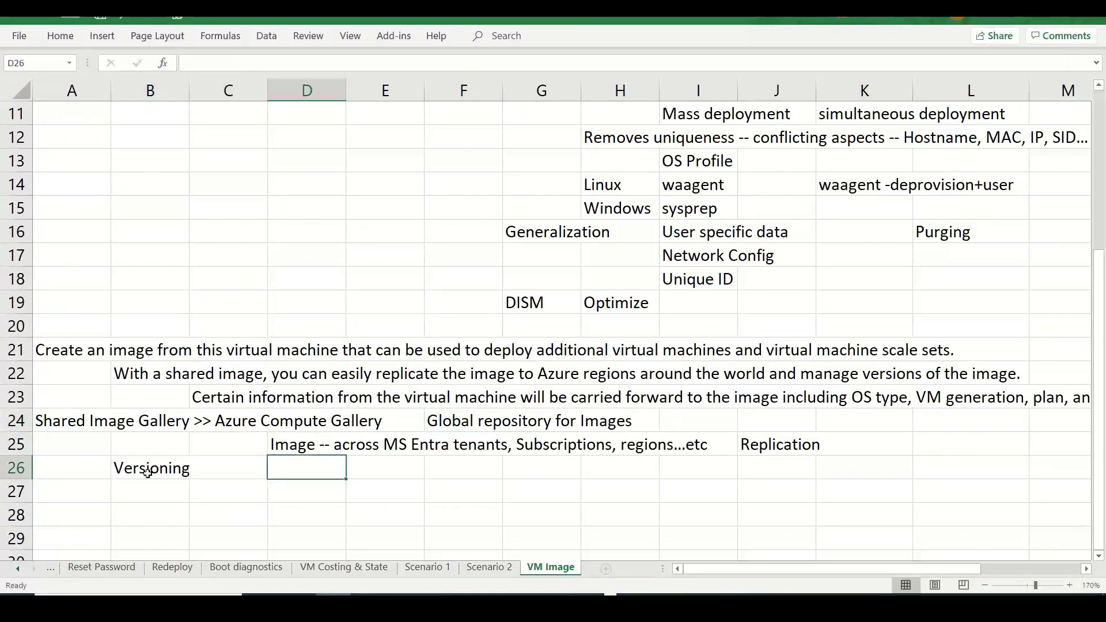
{"action": "type", "text": "Image"}
{"action": "type", "text": " definitio"}
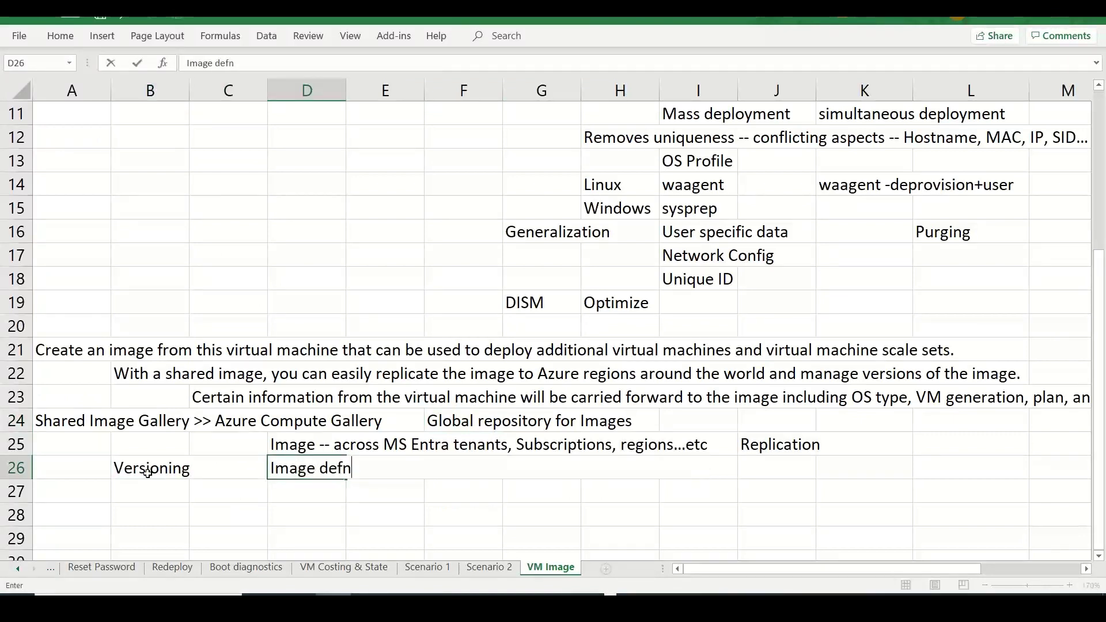
{"action": "type", "text": "n"}
{"action": "key", "text": "BackSpace"}
{"action": "key", "text": "BackSpace"}
{"action": "key", "text": "BackSpace"}
{"action": "key", "text": "BackSpace"}
{"action": "type", "text": "ition"}
{"action": "key", "text": "Down"}
{"action": "key", "text": "Right"}
- List Pre-requisites, Owner and Requirements in E27:E29 and add 'Image version' in G26
{"action": "type", "text": "Pre"}
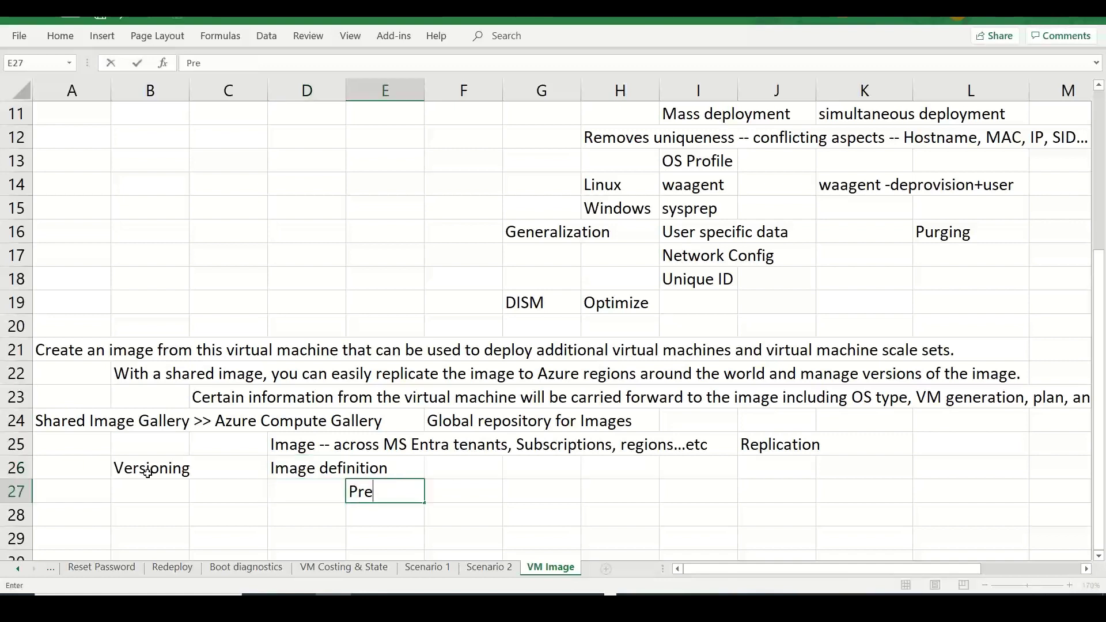
{"action": "type", "text": "-requisites"}
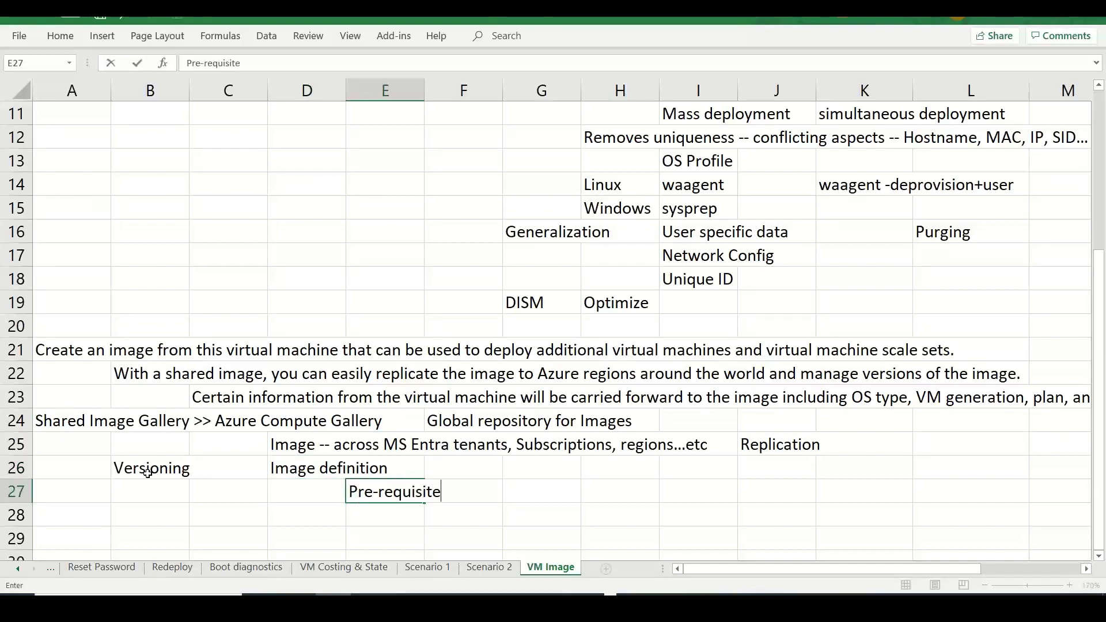
{"action": "key", "text": "Return"}
{"action": "type", "text": "Owner"}
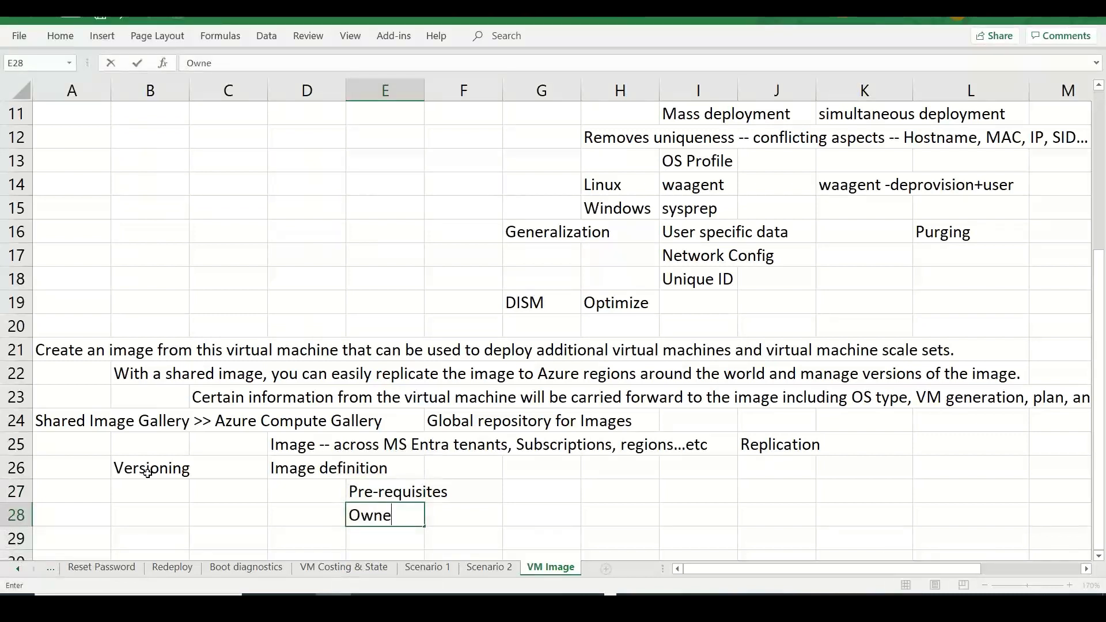
{"action": "key", "text": "Return"}
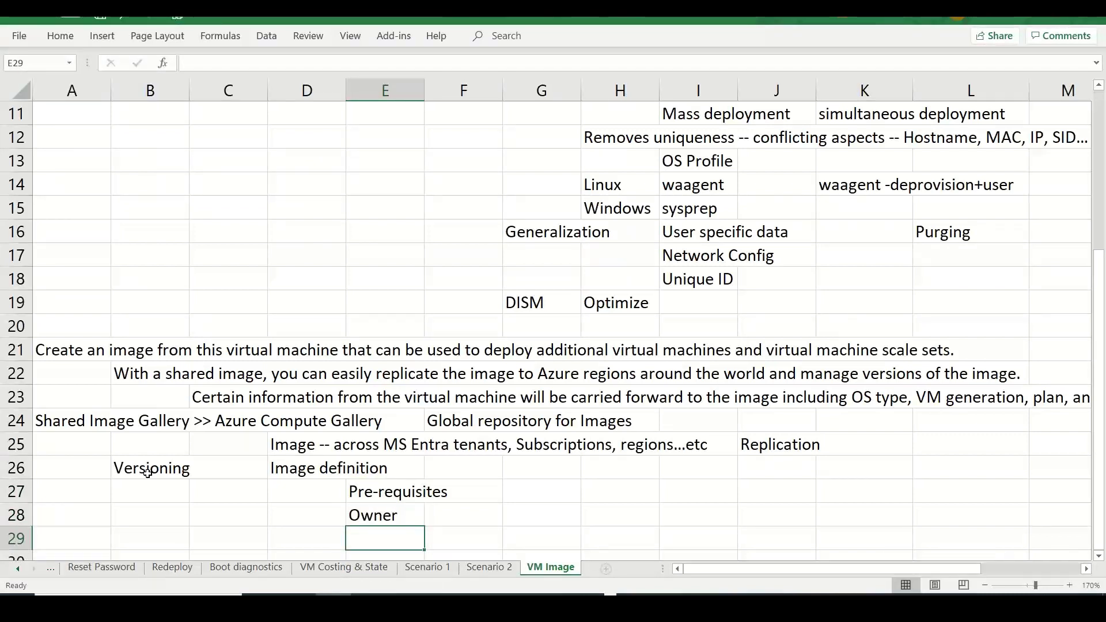
{"action": "type", "text": "Requirements"}
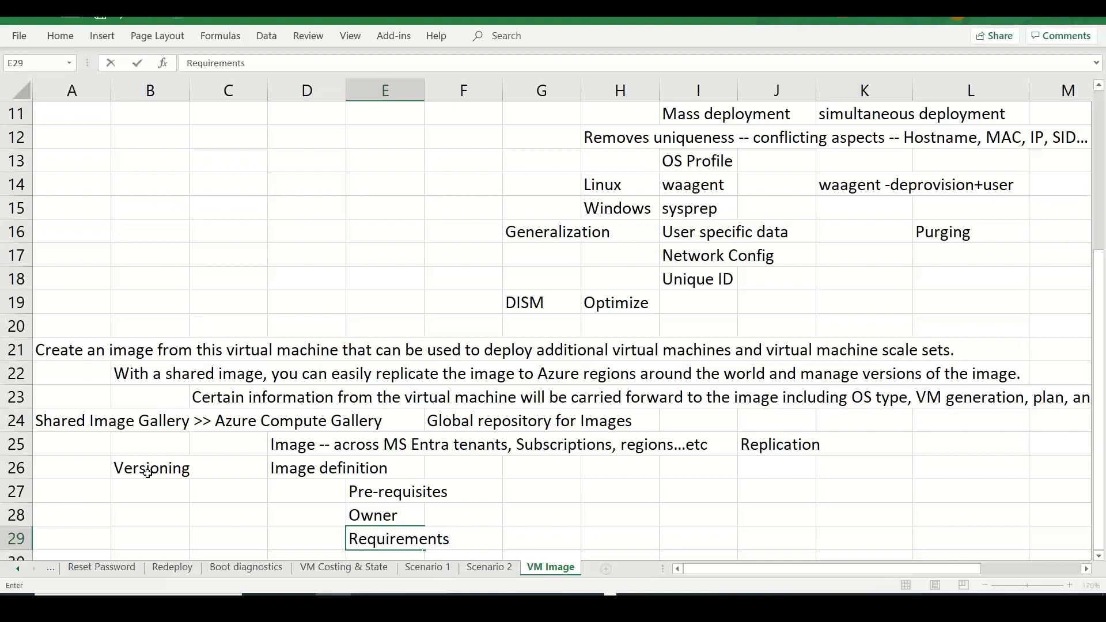
{"action": "key", "text": "Tab"}
{"action": "key", "text": "Up"}
{"action": "key", "text": "Up"}
{"action": "key", "text": "Up"}
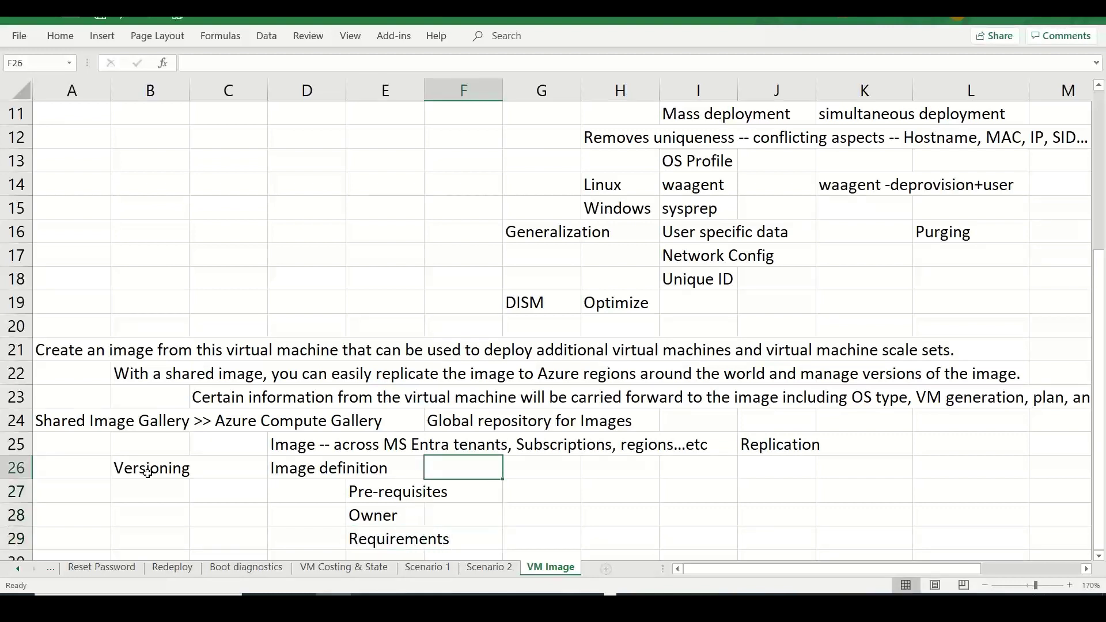
{"action": "type", "text": "0"}
{"action": "key", "text": "BackSpace"}
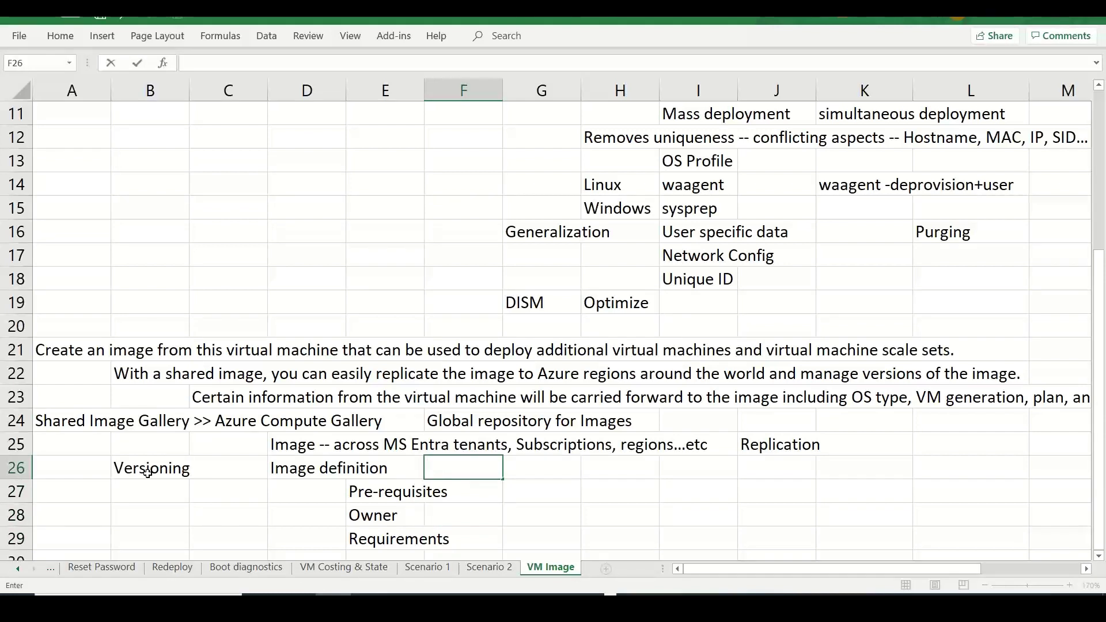
{"action": "key", "text": "Tab"}
{"action": "type", "text": "Image versin"}
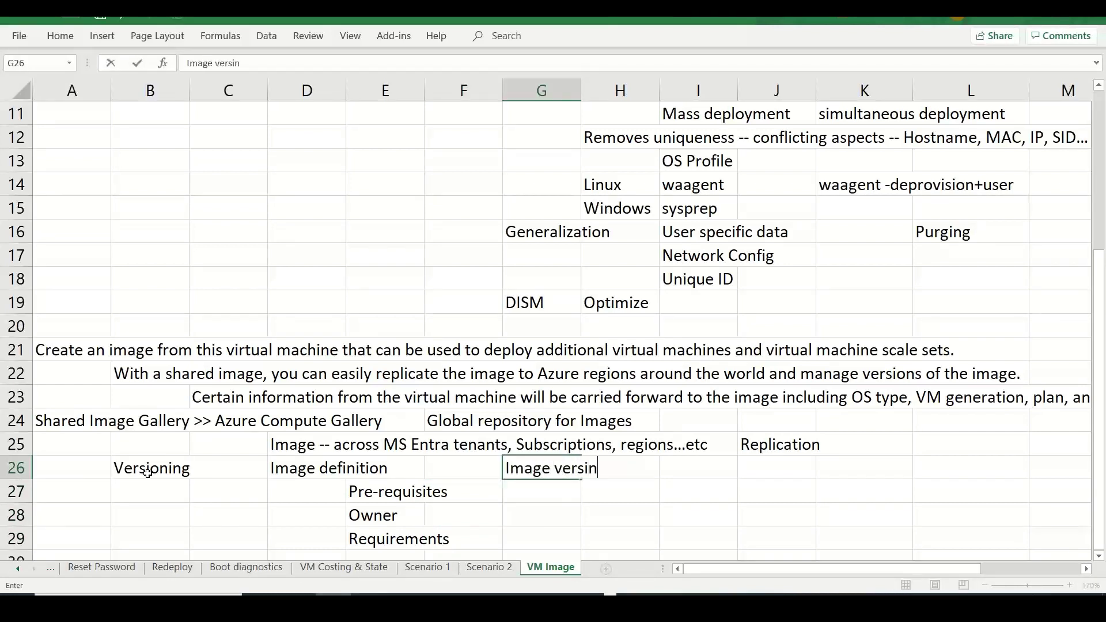
{"action": "key", "text": "BackSpace"}
{"action": "type", "text": "on"}
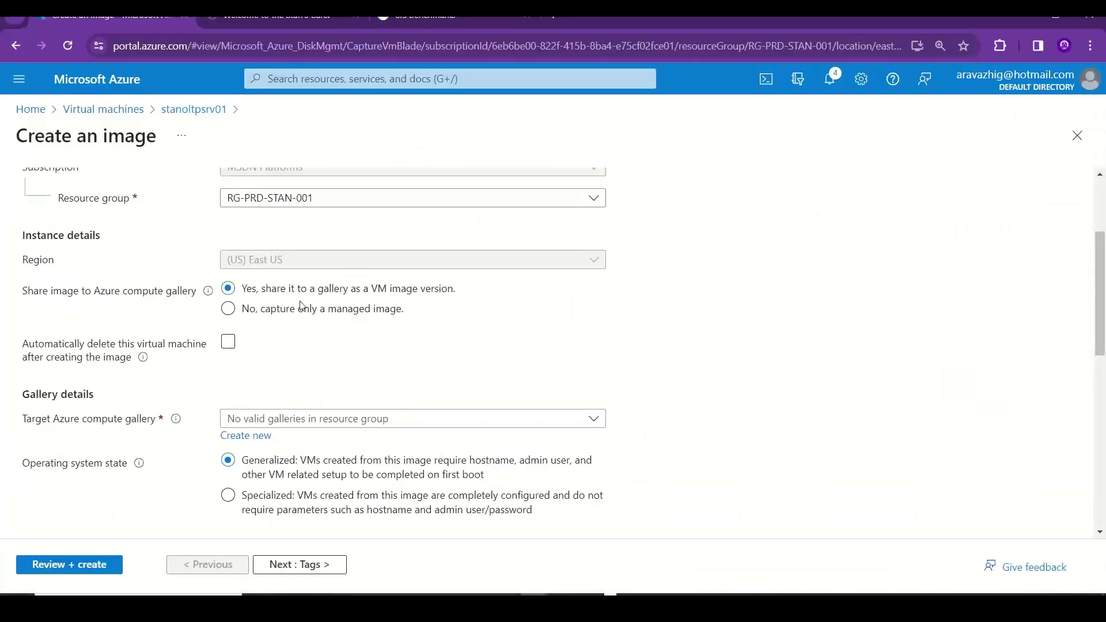
- Choose 'No, capture only a managed image' and copy the 'Automatically delete this virtual machine…' label
{"action": "left_click", "coordinate": [343, 310]}
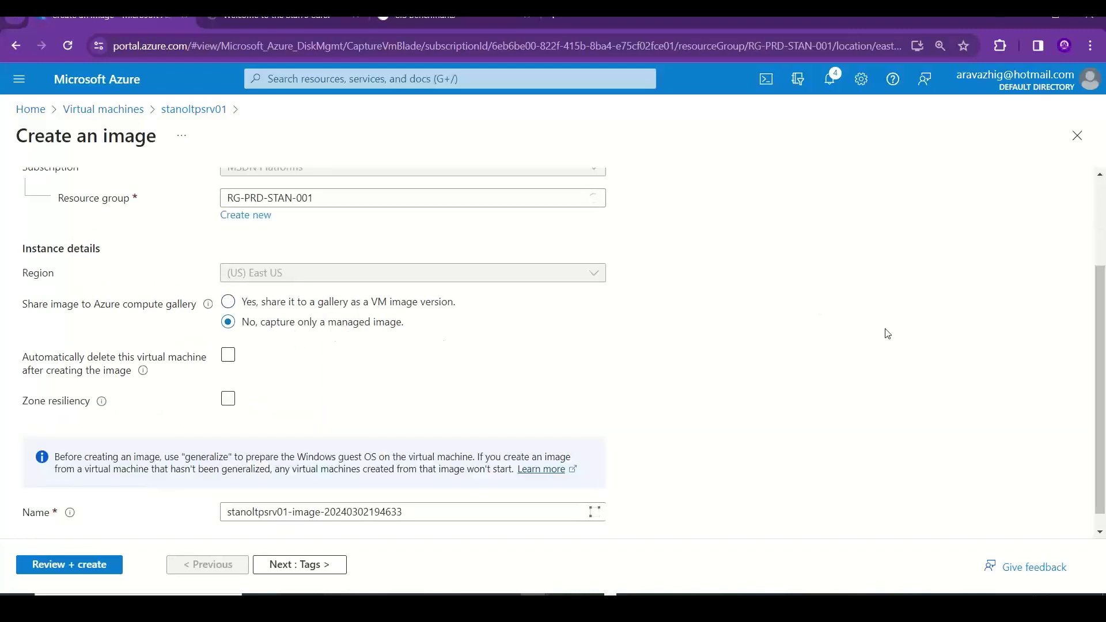
{"action": "scroll", "coordinate": [882, 388], "scroll_direction": "down", "scroll_amount": 1}
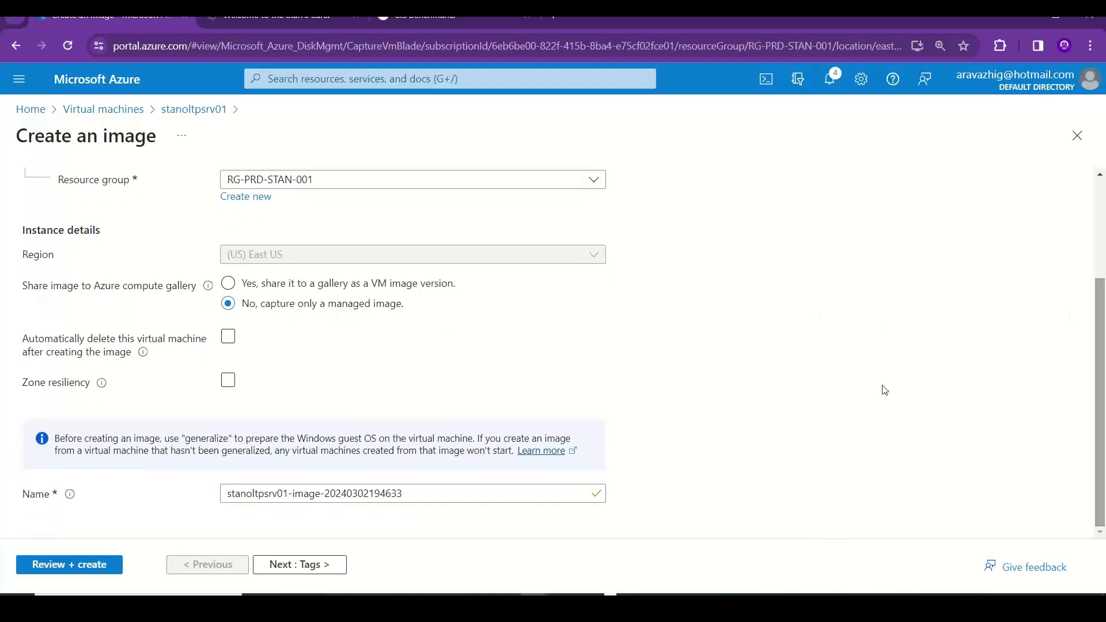
{"action": "left_click_drag", "start_coordinate": [132, 355], "coordinate": [24, 340]}
{"action": "key", "text": "ctrl+c"}
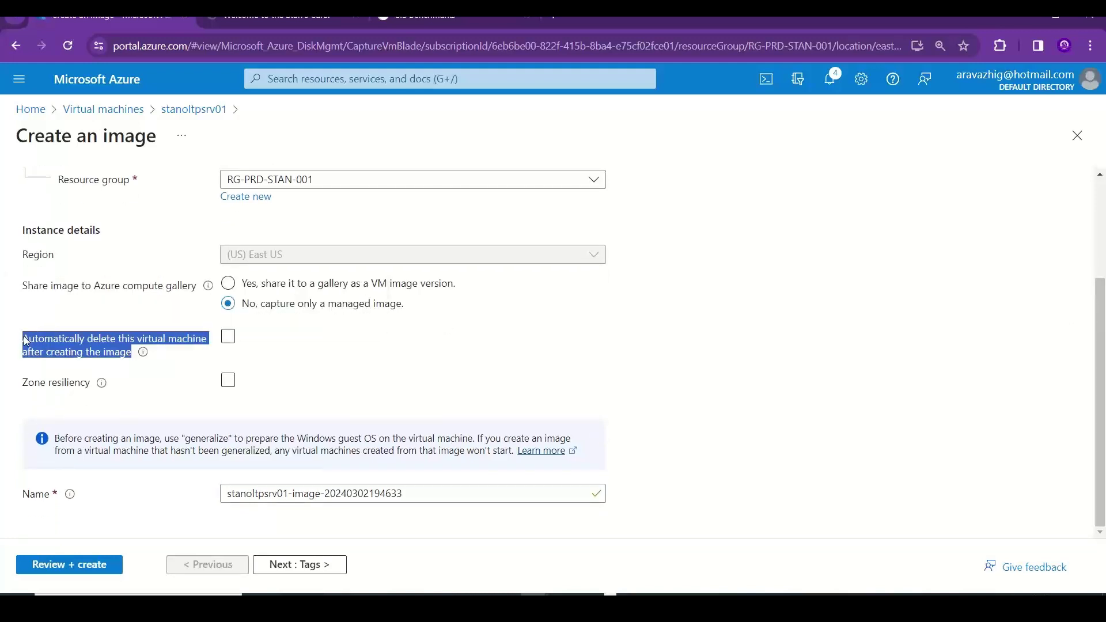
{"action": "key", "text": "alt+Tab"}
- Paste the auto-delete label into A31 and type 'Generalized -- Unused' in H31
{"action": "left_click", "coordinate": [119, 530]}
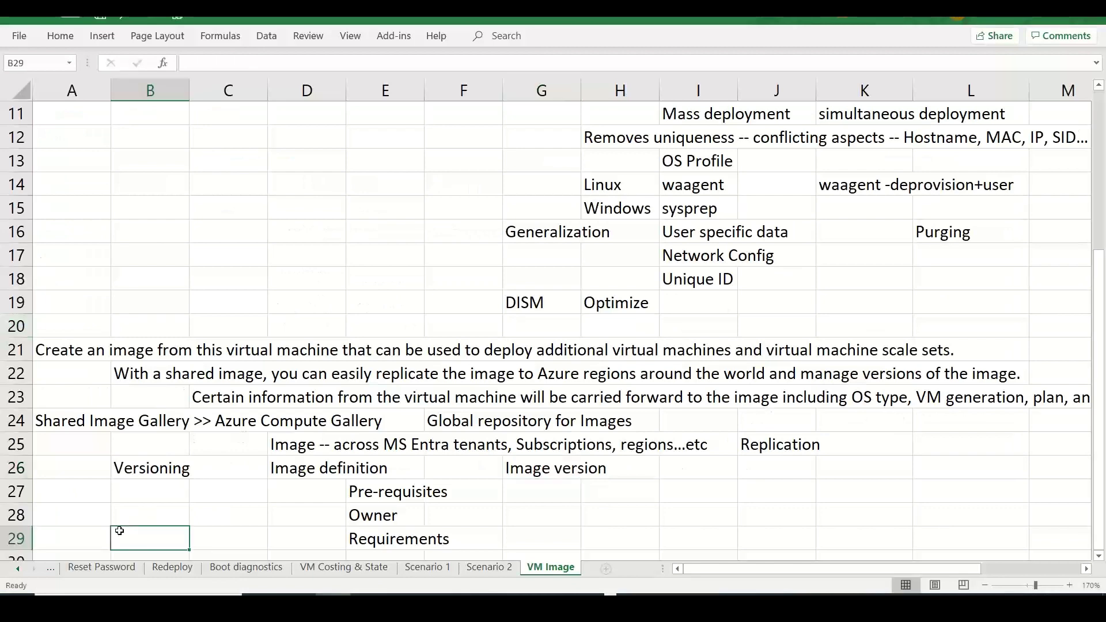
{"action": "key", "text": "Down"}
{"action": "key", "text": "Down"}
{"action": "key", "text": "Down"}
{"action": "key", "text": "Down"}
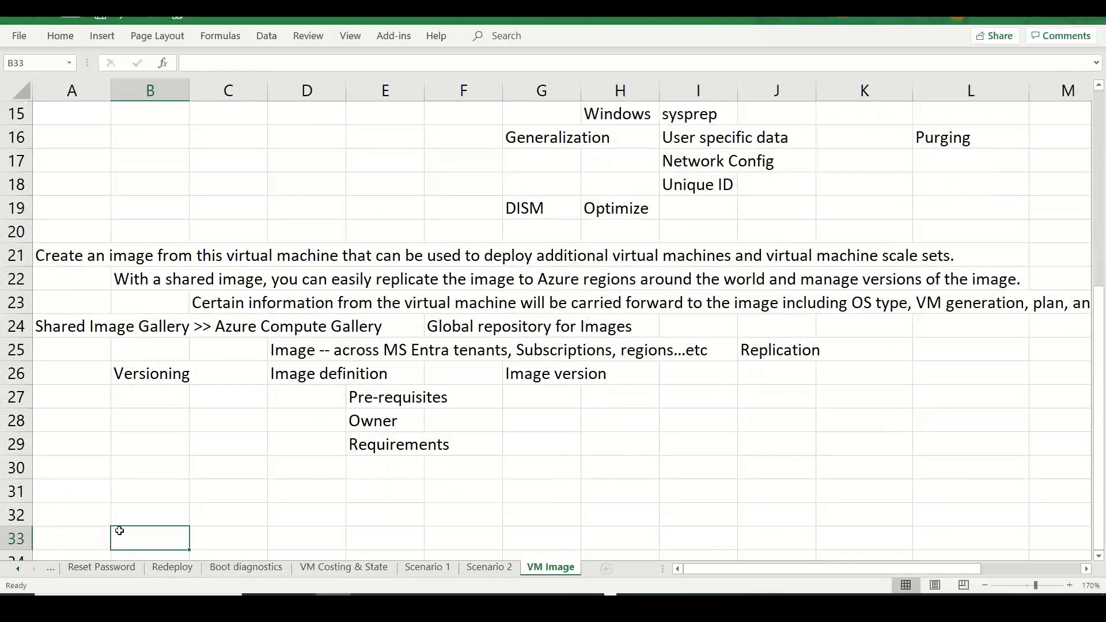
{"action": "double_click", "coordinate": [85, 494]}
{"action": "key", "text": "ctrl+v"}
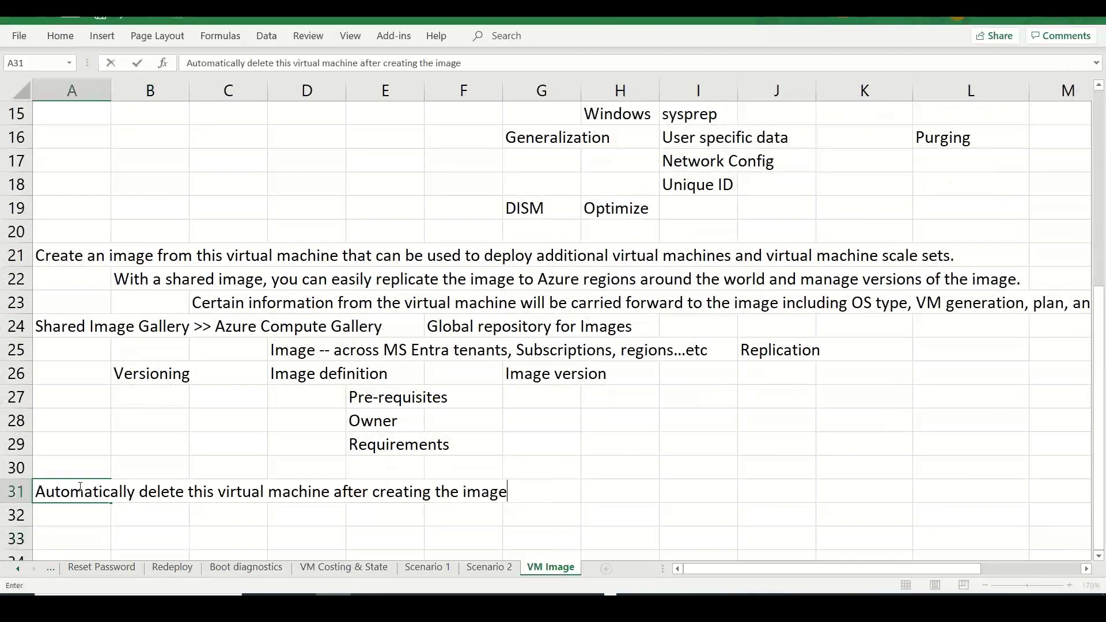
{"action": "left_click", "coordinate": [617, 498]}
{"action": "type", "text": "Genera"}
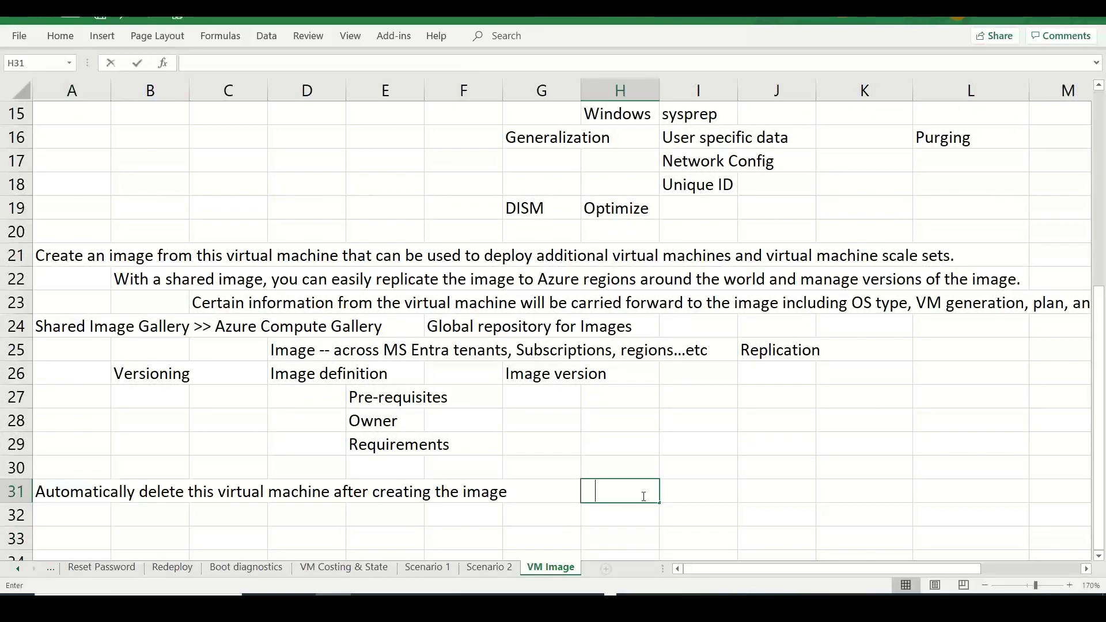
{"action": "type", "text": "lized -- U"}
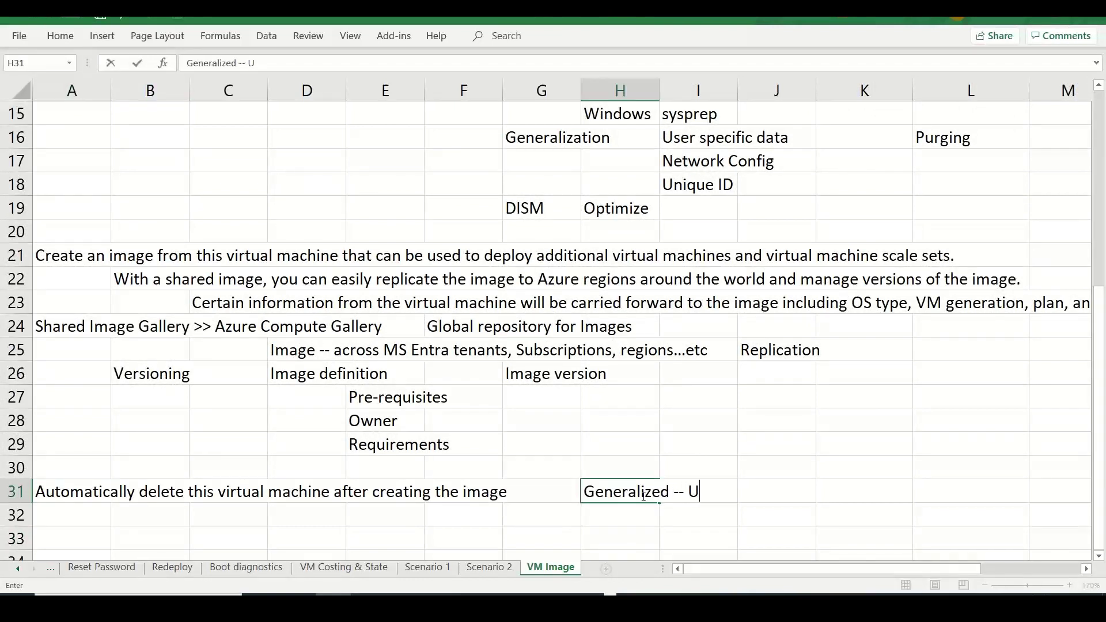
{"action": "type", "text": "nused"}
- Enable automatic deletion of the source VM and zone resiliency on the Azure image form
{"action": "key", "text": "alt+Tab"}
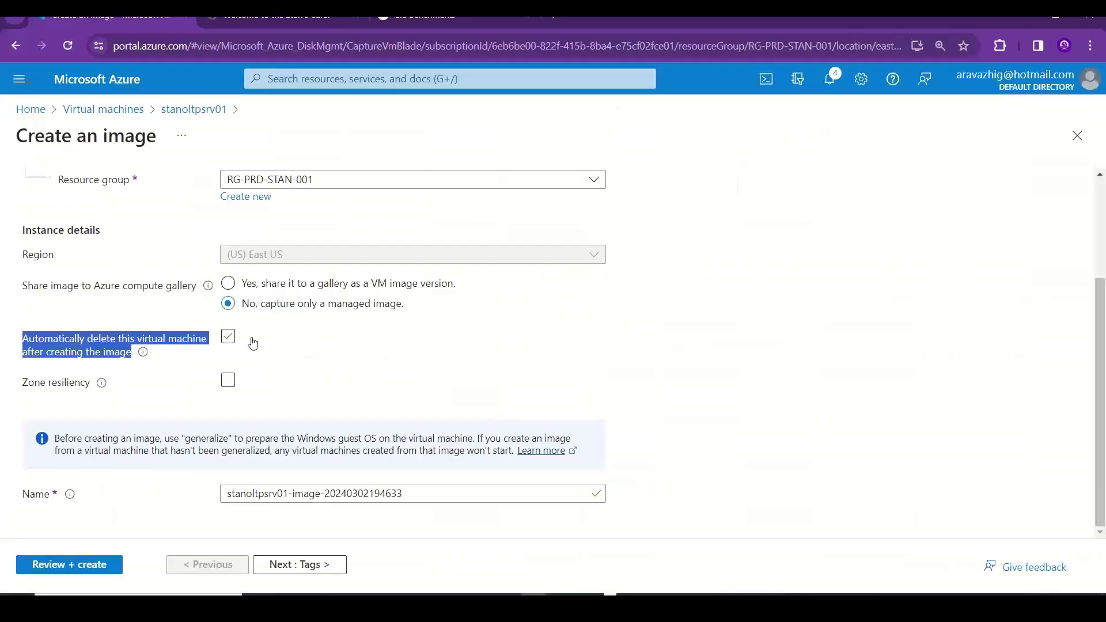
{"action": "left_click", "coordinate": [233, 341]}
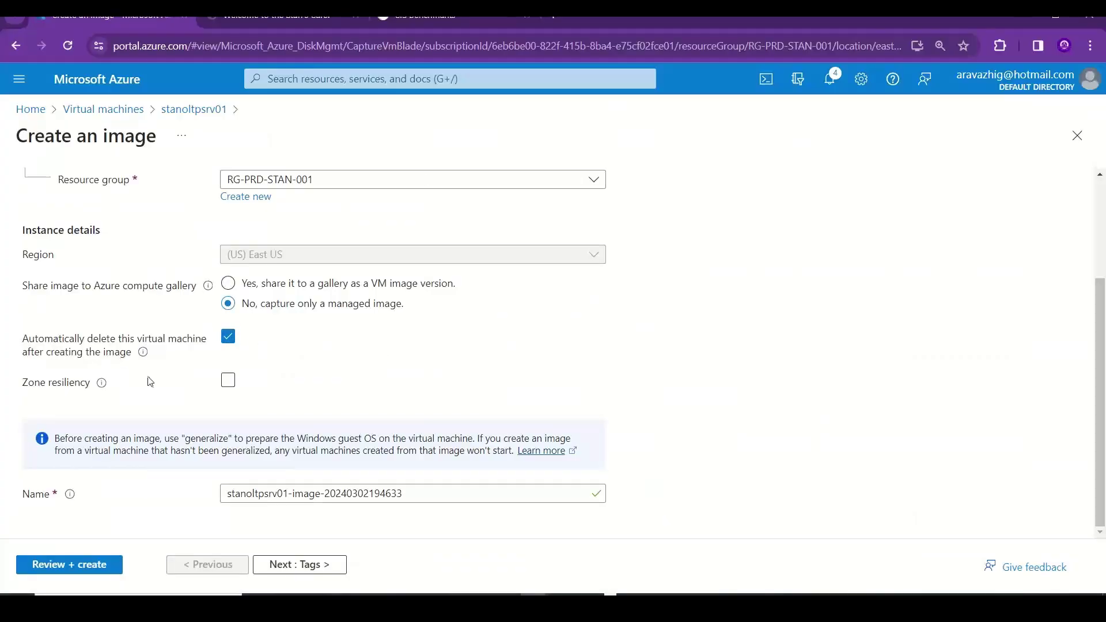
{"action": "left_click", "coordinate": [228, 381]}
- Type 'Zone Resiliency -- Availabilty zones' in A32
{"action": "key", "text": "alt+Tab"}
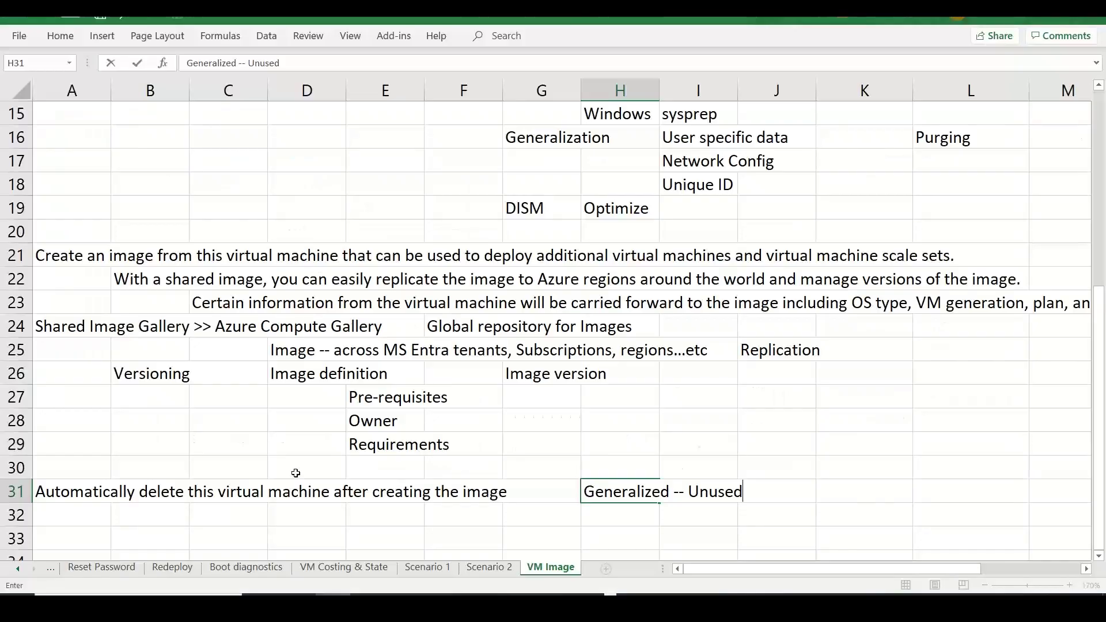
{"action": "left_click", "coordinate": [96, 520]}
{"action": "type", "text": "S"}
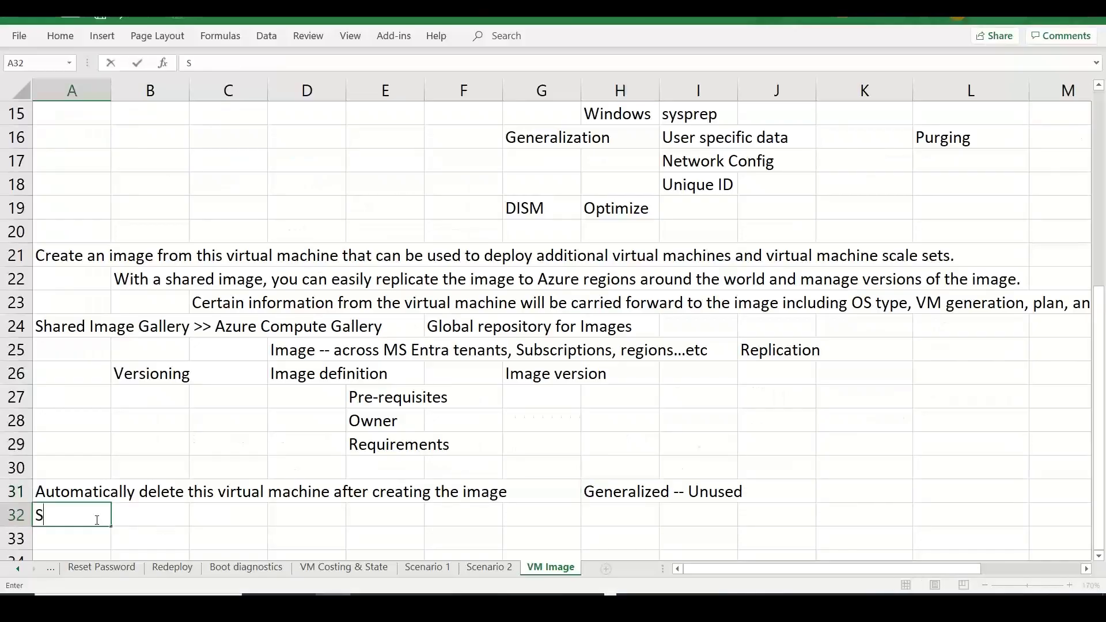
{"action": "key", "text": "BackSpace"}
{"action": "type", "text": "Zone Resili"}
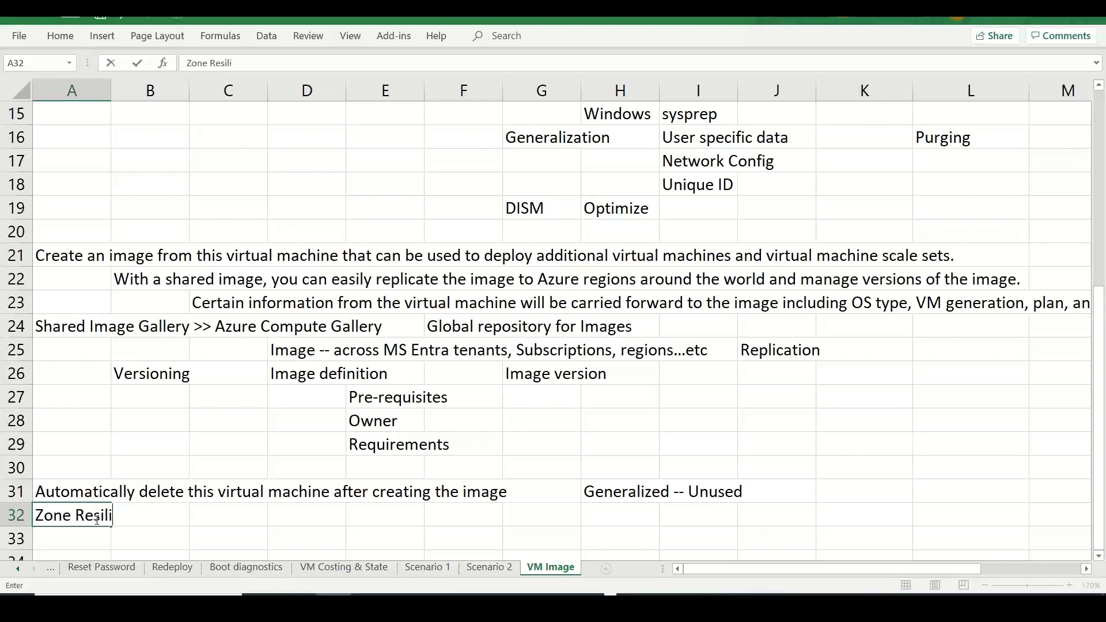
{"action": "type", "text": "ency -- Availabilty zones"}
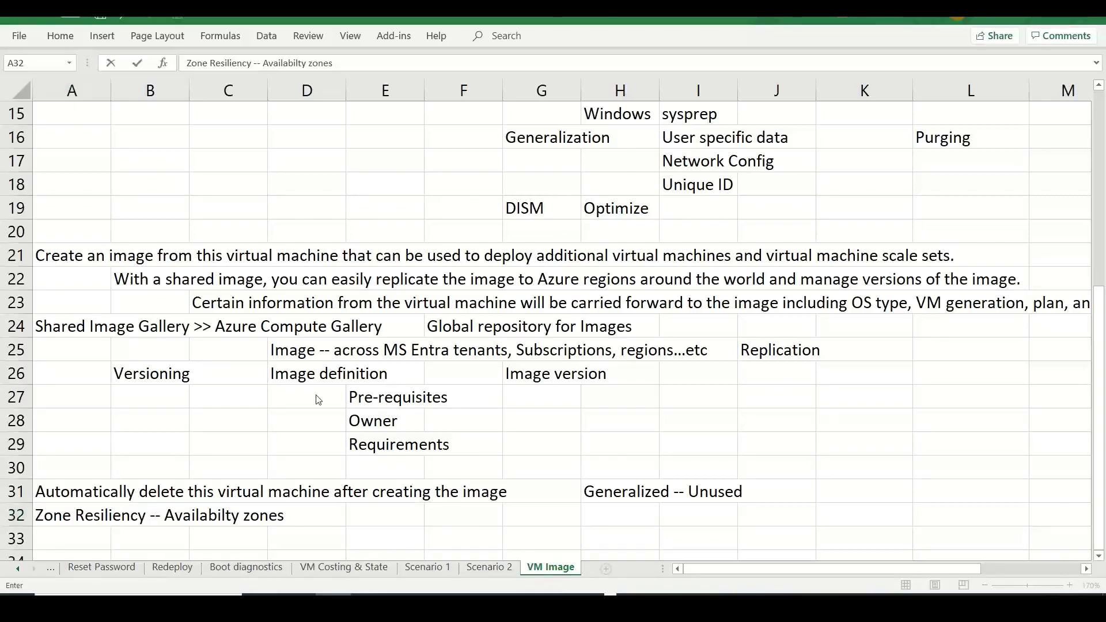
{"action": "key", "text": "alt+Tab"}
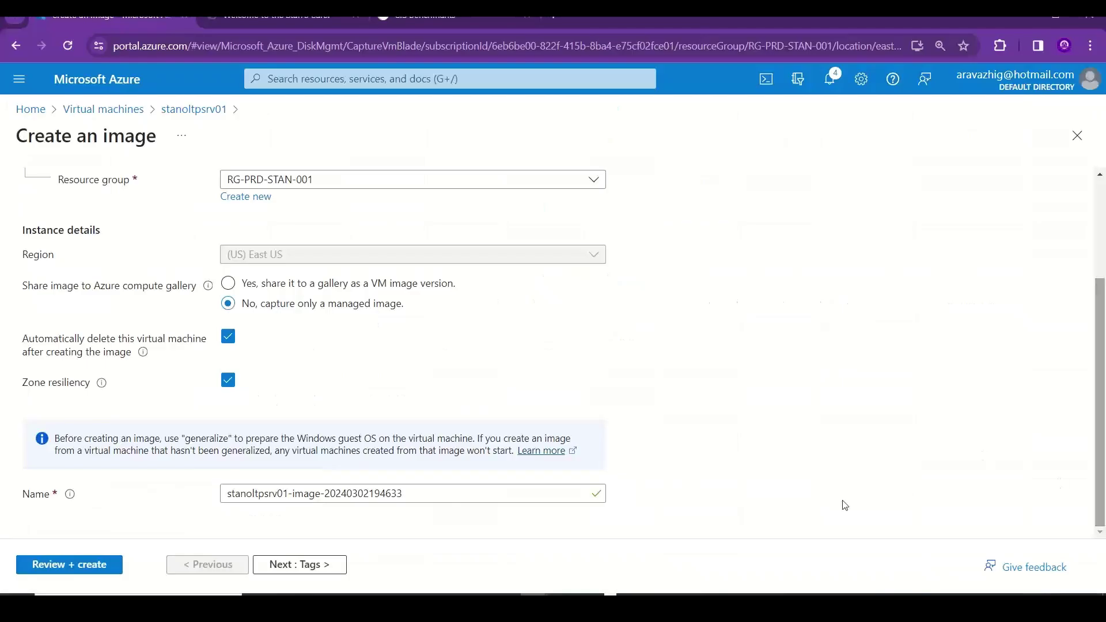
- Rename the image to stan-web-img-001
{"action": "left_click_drag", "start_coordinate": [582, 494], "coordinate": [197, 492]}
{"action": "type", "text": "stan"}
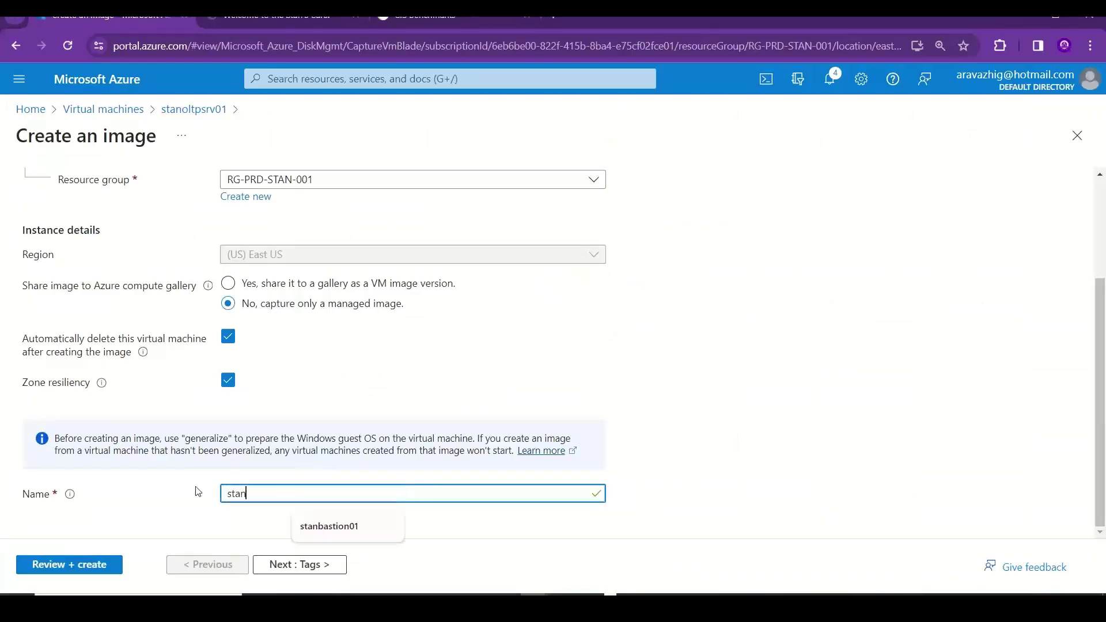
{"action": "type", "text": "-we"}
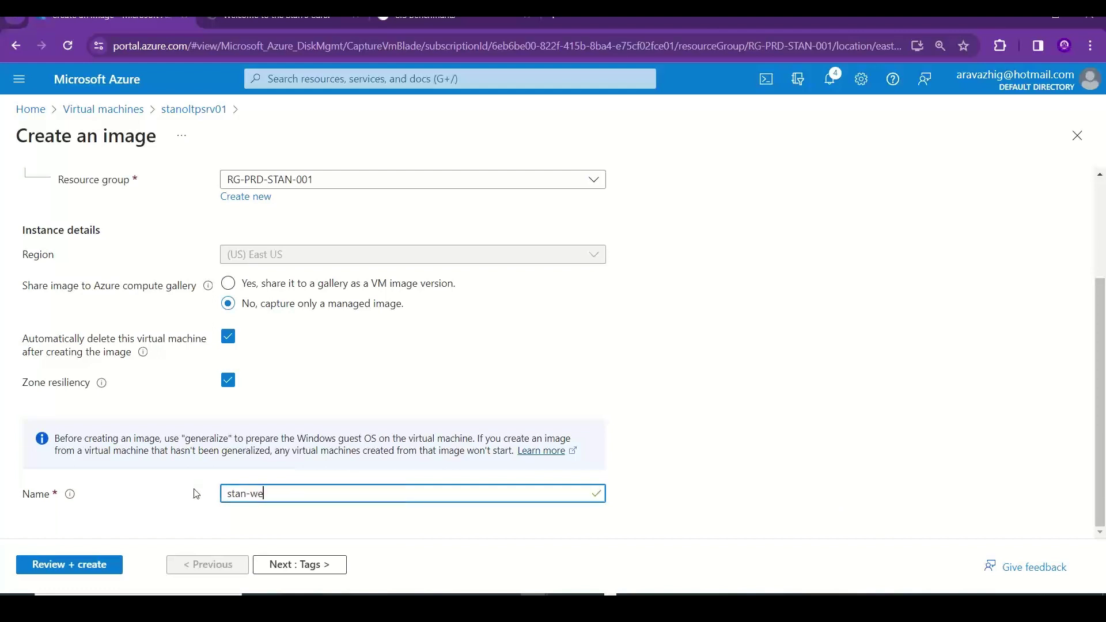
{"action": "type", "text": "b-img"}
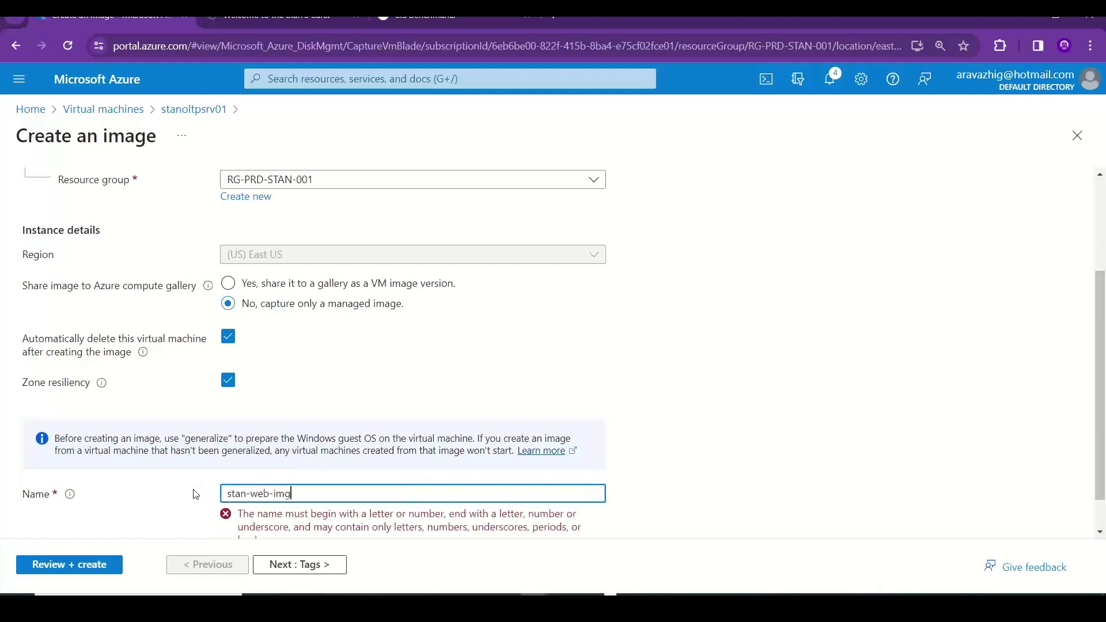
{"action": "type", "text": "-001"}
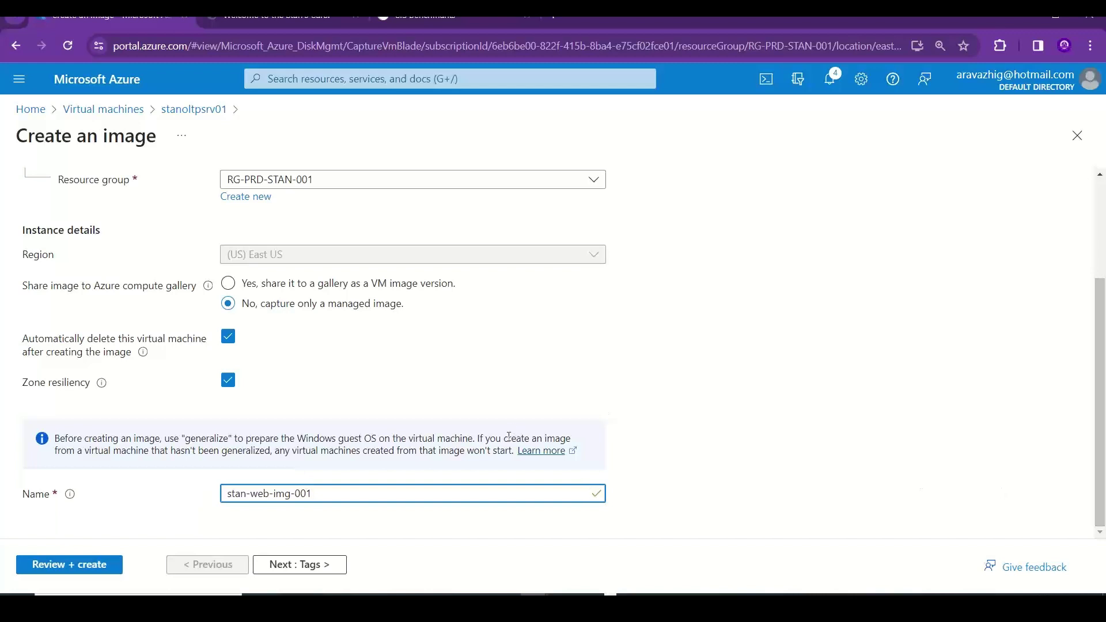
- Copy the generalize warning text from the info box
{"action": "left_click_drag", "start_coordinate": [512, 449], "coordinate": [53, 438]}
{"action": "key", "text": "ctrl+c"}
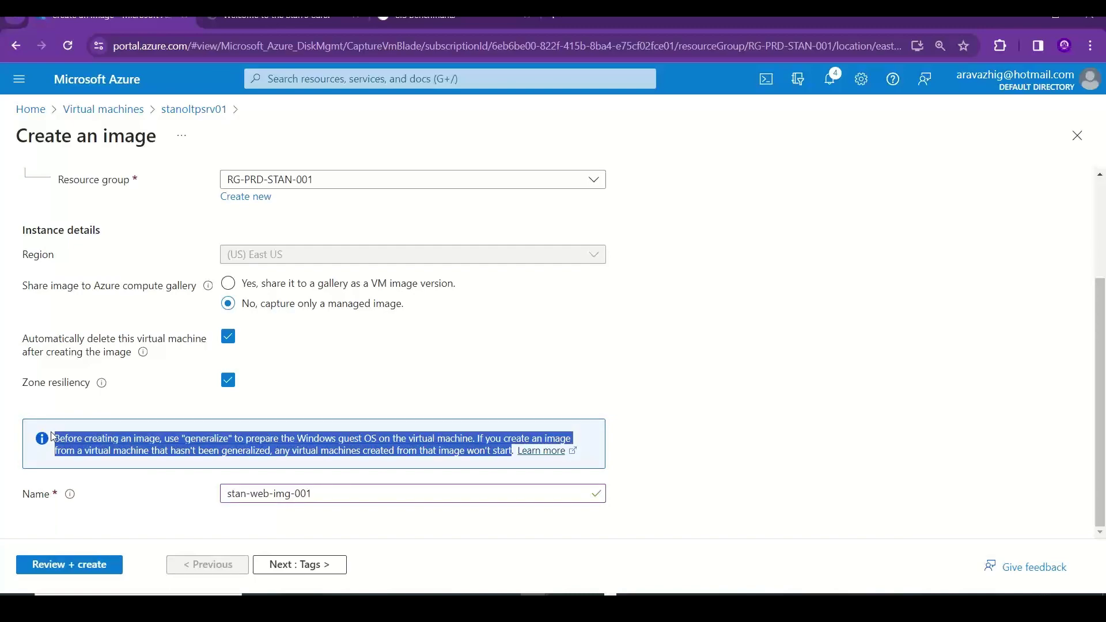
{"action": "left_click", "coordinate": [54, 436]}
{"action": "key", "text": "alt+Tab"}
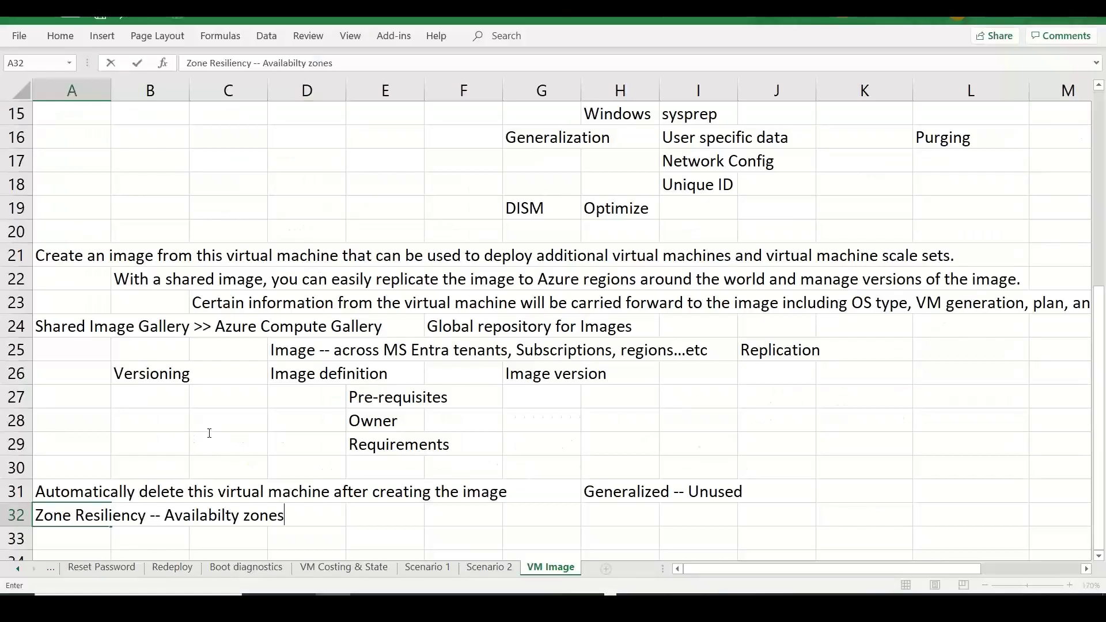
- Paste the copied generalize warning into B33
{"action": "left_click", "coordinate": [160, 543]}
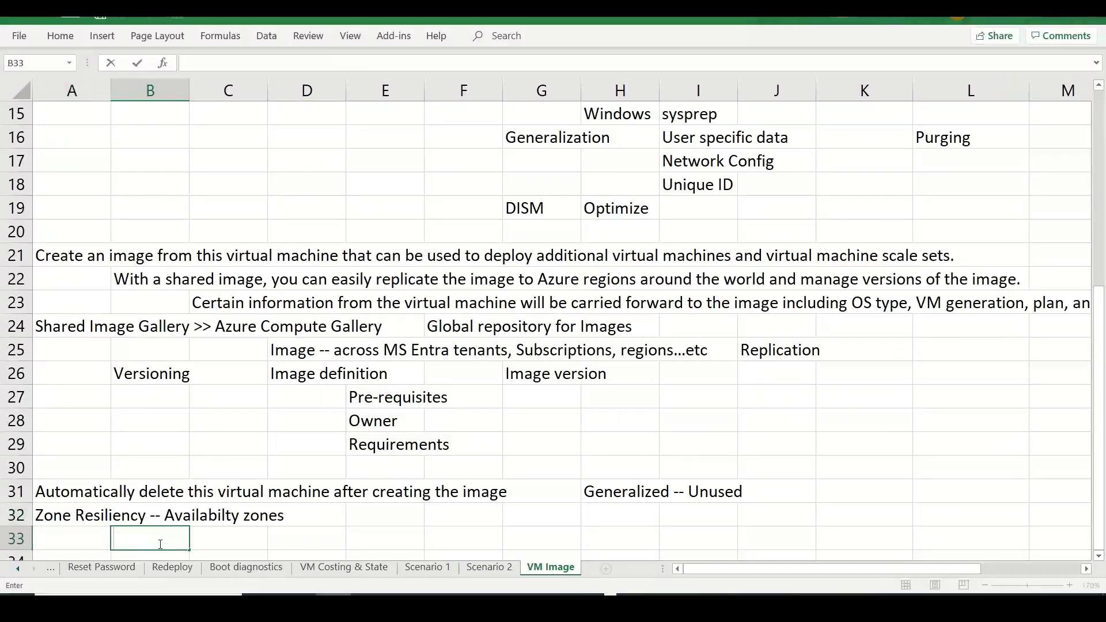
{"action": "key", "text": "ctrl+v"}
{"action": "left_click", "coordinate": [807, 484]}
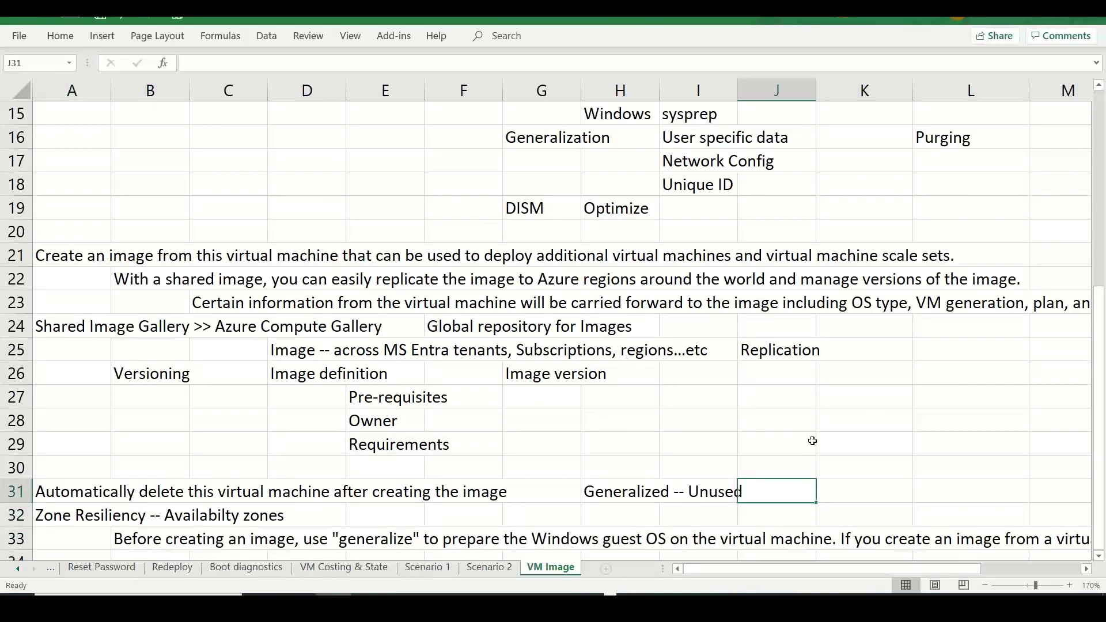
{"action": "key", "text": "alt+Tab"}
{"action": "key", "text": "alt+shift+Tab"}
- Trim B33 down to the warning's first sentence
{"action": "left_click", "coordinate": [166, 540]}
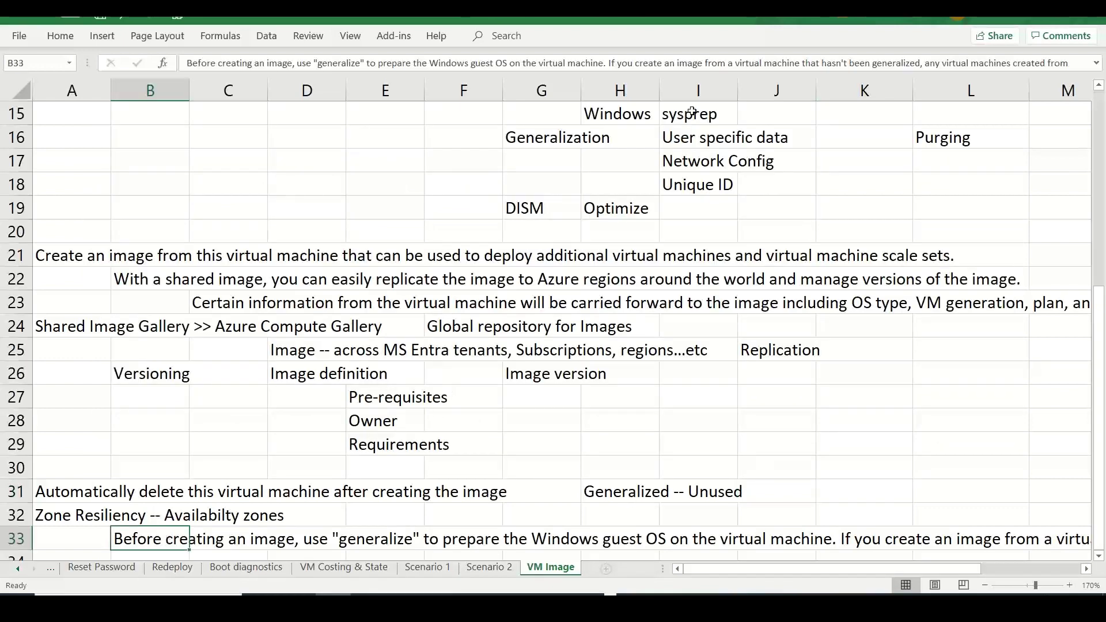
{"action": "left_click", "coordinate": [610, 62]}
{"action": "key", "text": "ctrl+shift+End"}
{"action": "key", "text": "Delete"}
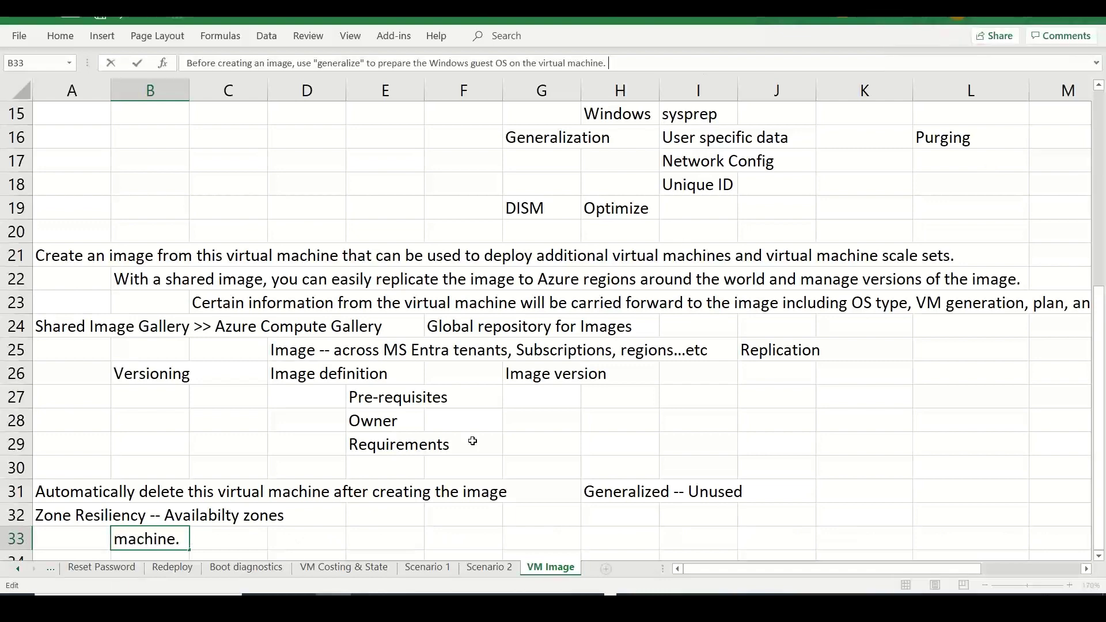
{"action": "left_click", "coordinate": [174, 452]}
- Paste the won't-start sentence about ungeneralized images into C34
{"action": "key", "text": "Down"}
{"action": "key", "text": "Down"}
{"action": "key", "text": "Down"}
{"action": "key", "text": "Down"}
{"action": "key", "text": "Down"}
{"action": "key", "text": "Down"}
{"action": "key", "text": "Down"}
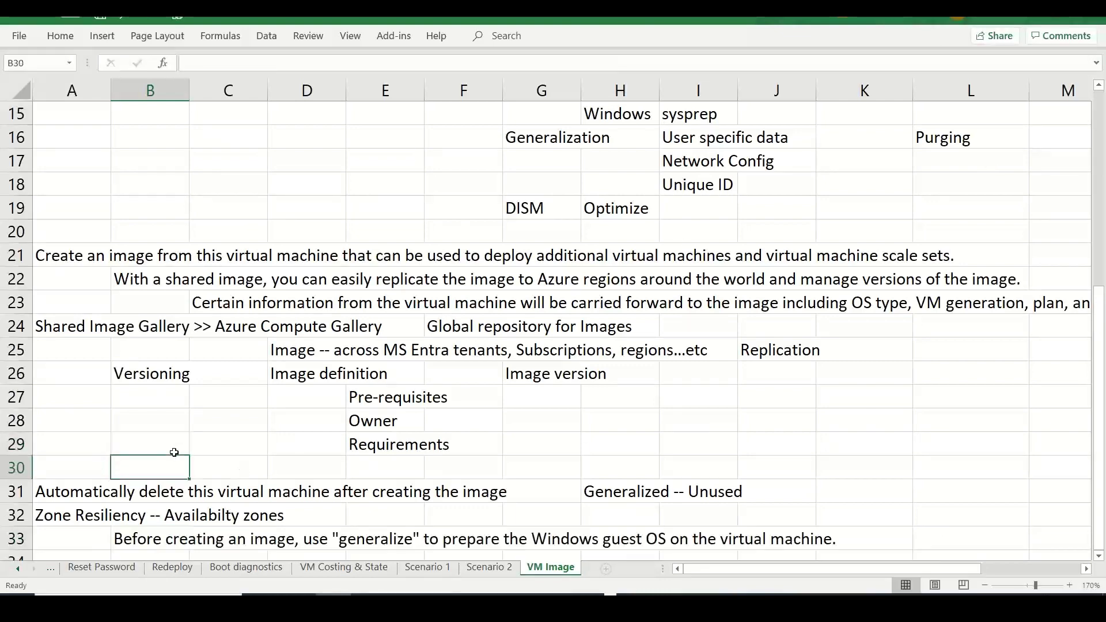
{"action": "key", "text": "Down"}
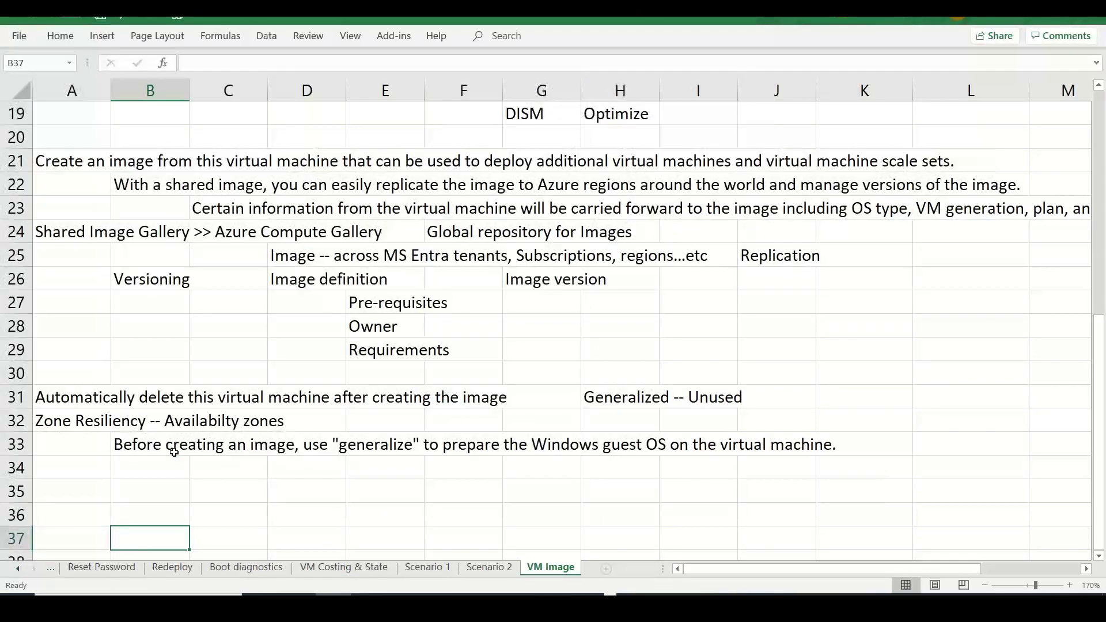
{"action": "left_click", "coordinate": [235, 466]}
{"action": "type", "text": "If you create an image from a virtual machine that hasn't been generalized, any virtual machines created from that image won't start"}
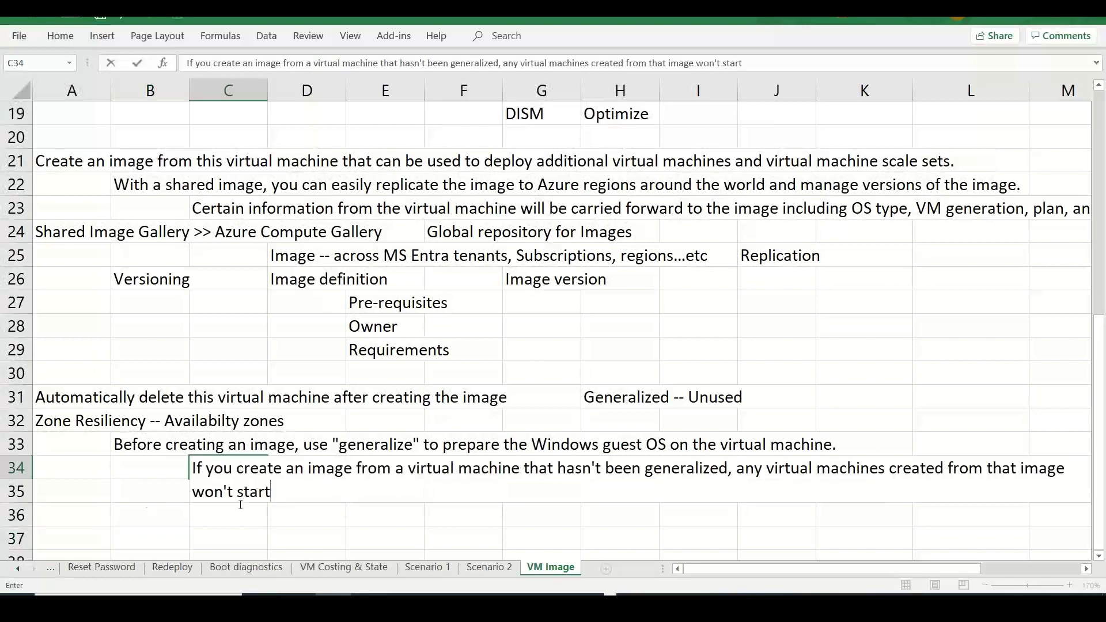
{"action": "left_click", "coordinate": [99, 497]}
{"action": "key", "text": "alt+Tab"}
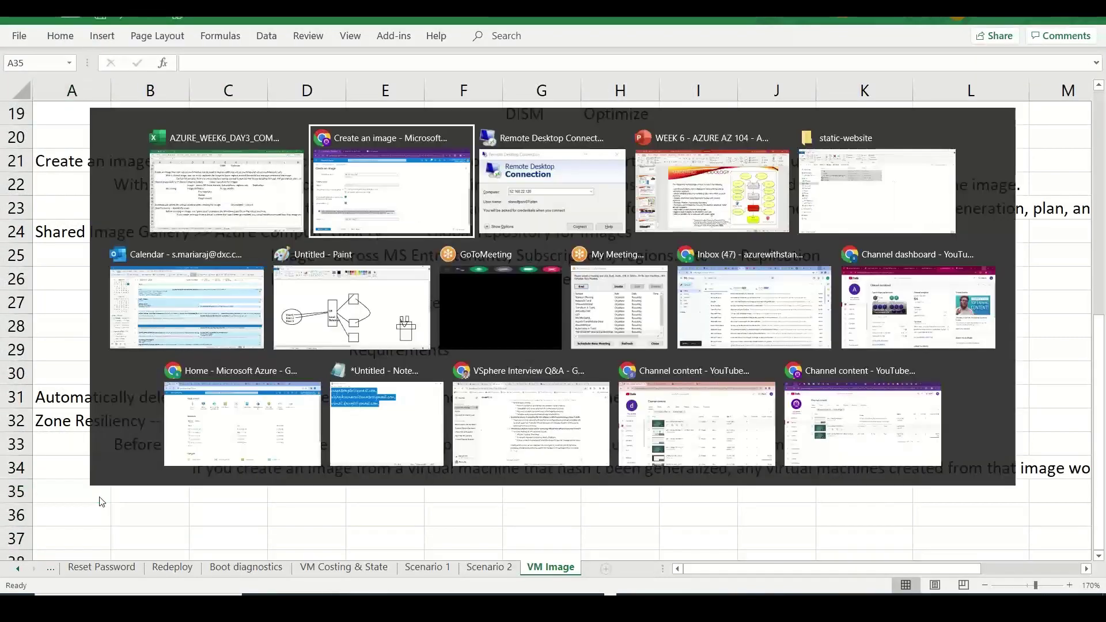
- Run Review + create for stan-web-img-001 and, once validation passes, create the image
{"action": "scroll", "coordinate": [1101, 342], "scroll_direction": "up", "scroll_amount": 3}
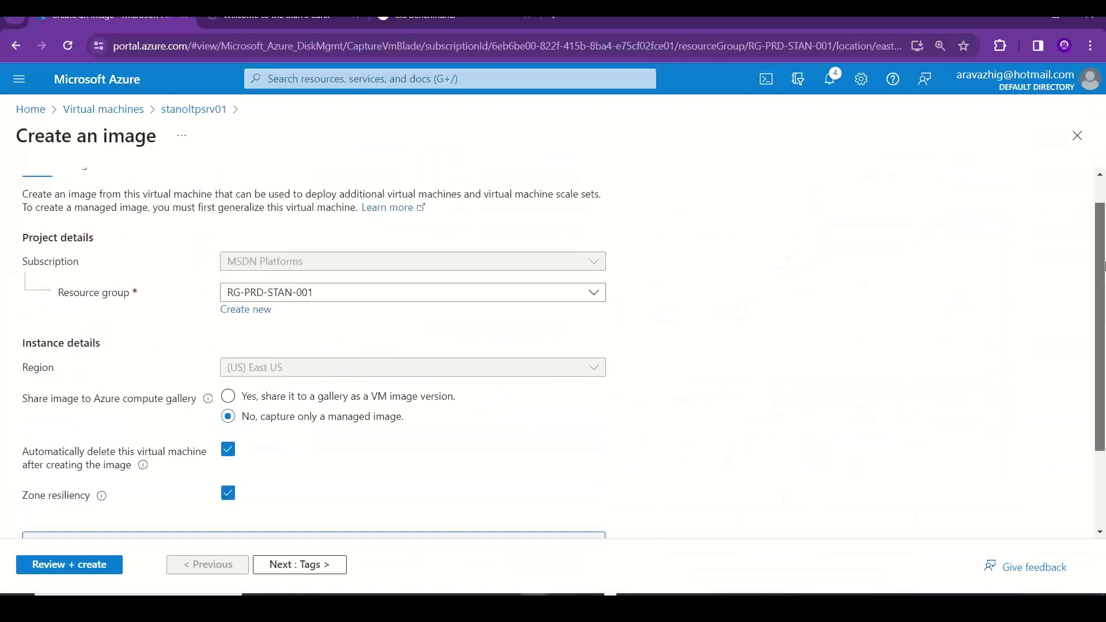
{"action": "scroll", "coordinate": [1101, 342], "scroll_direction": "down", "scroll_amount": 3}
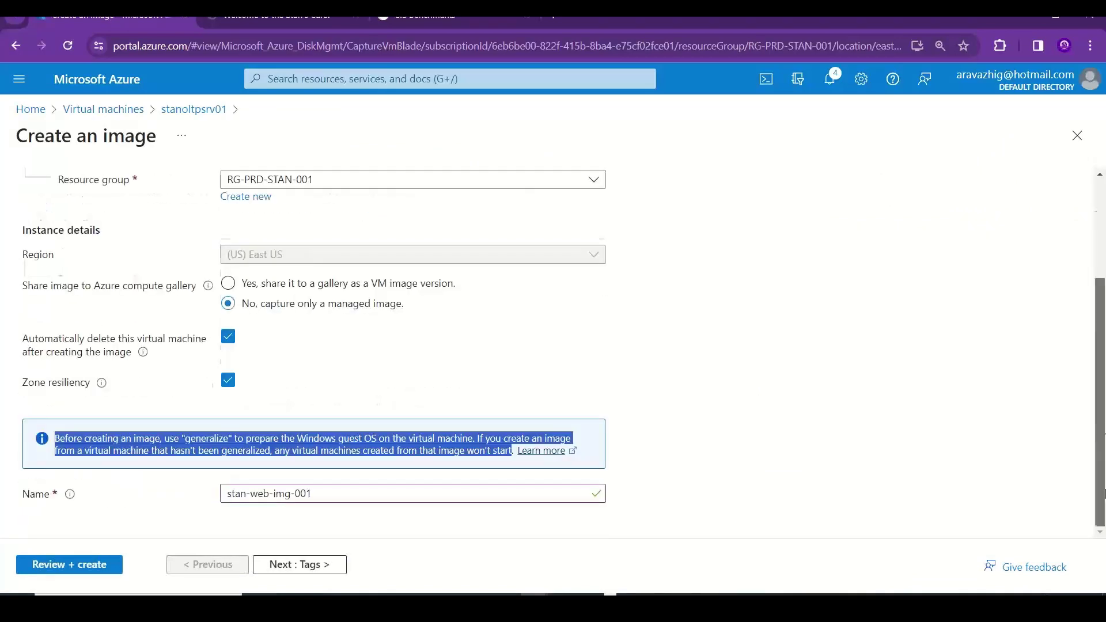
{"action": "left_click", "coordinate": [119, 565]}
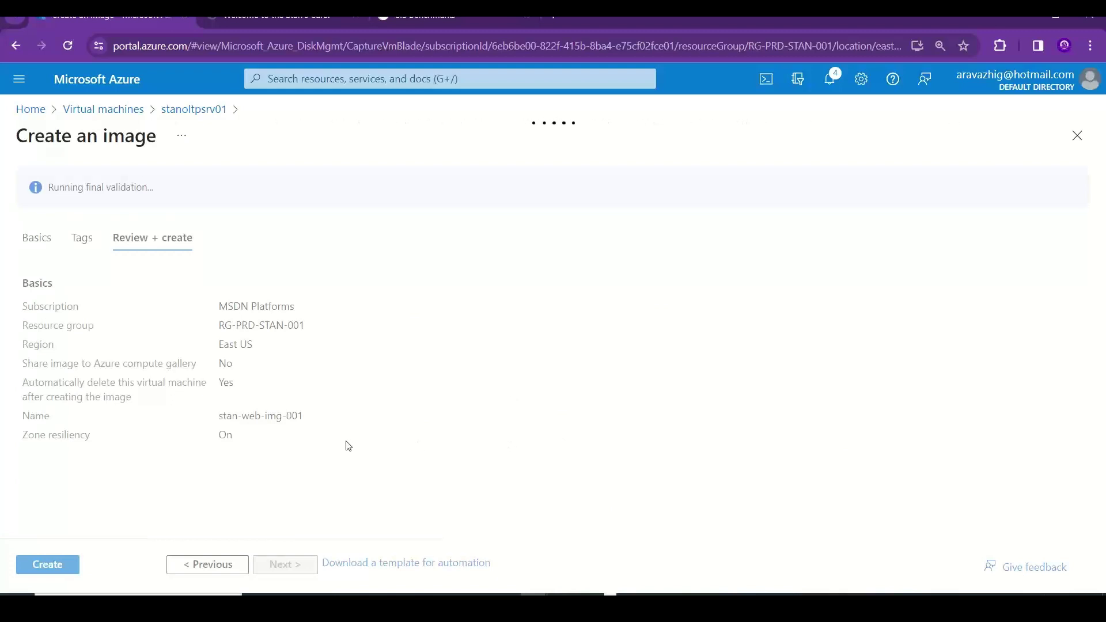
{"action": "left_click", "coordinate": [58, 568]}
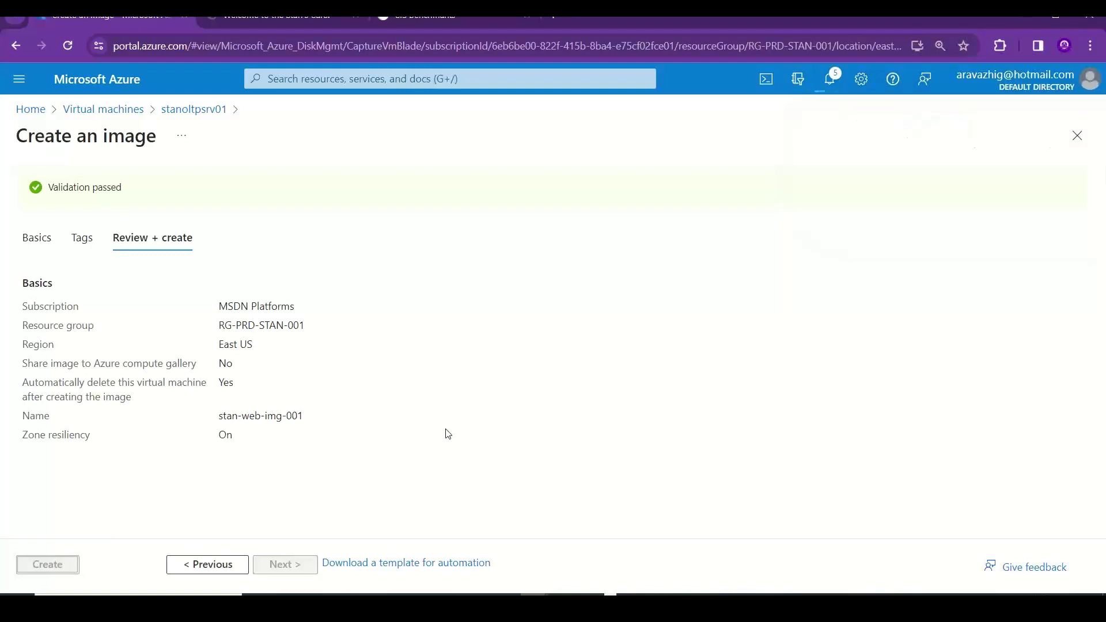
- Check the notifications for the VM stop, generalize and image deployment progress, staying on the page
{"action": "left_click", "coordinate": [830, 85]}
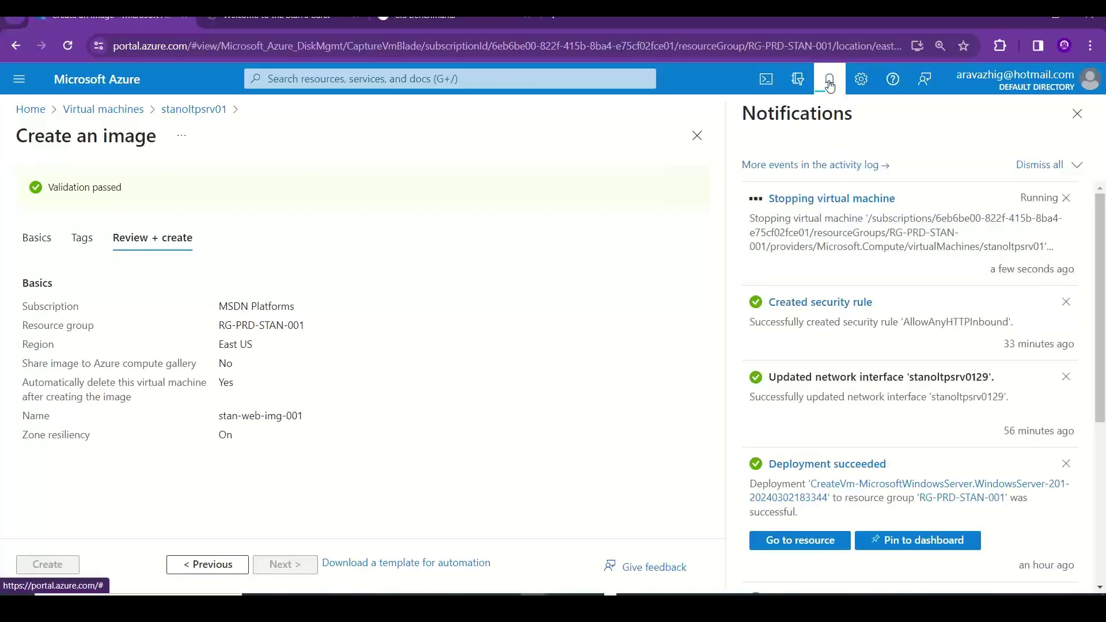
{"action": "left_click", "coordinate": [847, 200]}
{"action": "left_click", "coordinate": [672, 137]}
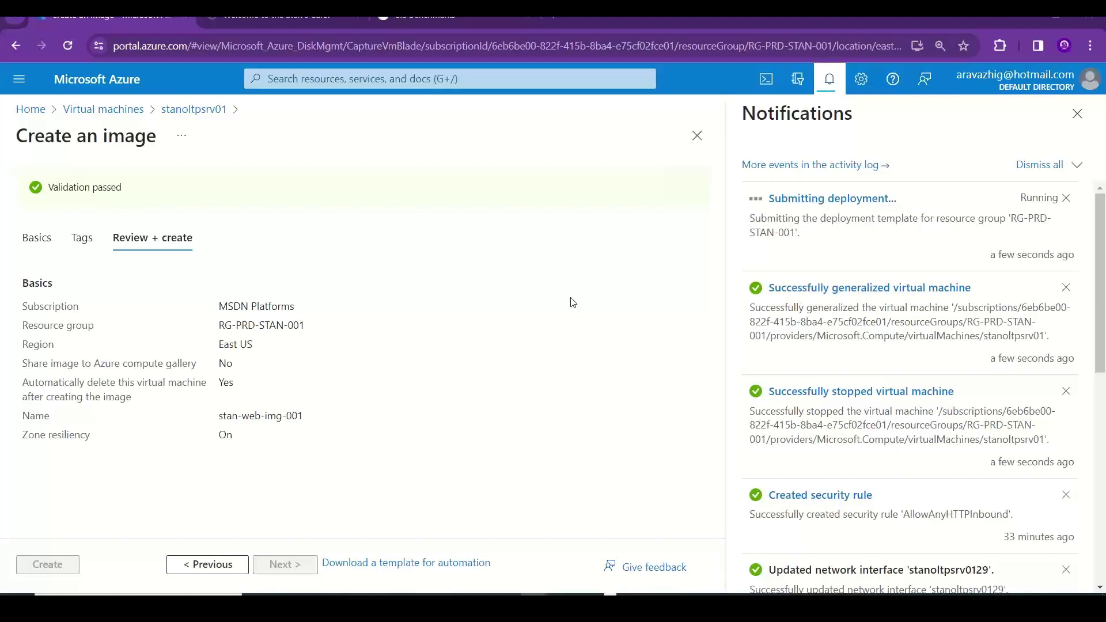
{"action": "key", "text": "alt+Tab"}
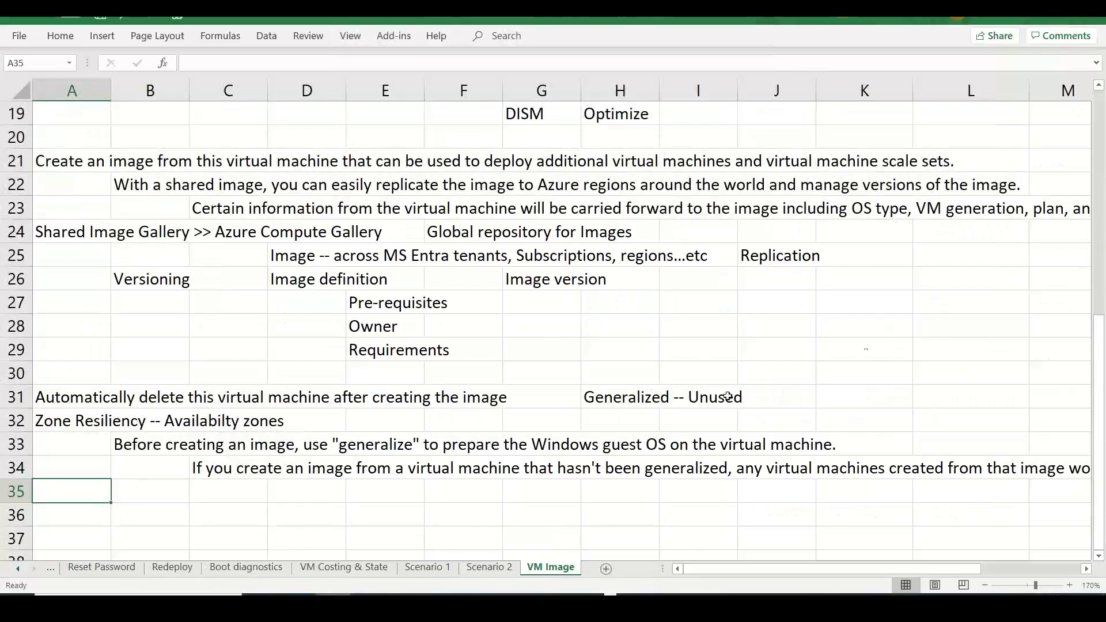
- Enter 'Memory intensive apps' in B11 under Specialized Images
{"action": "left_click_drag", "start_coordinate": [1104, 372], "coordinate": [1105, 202]}
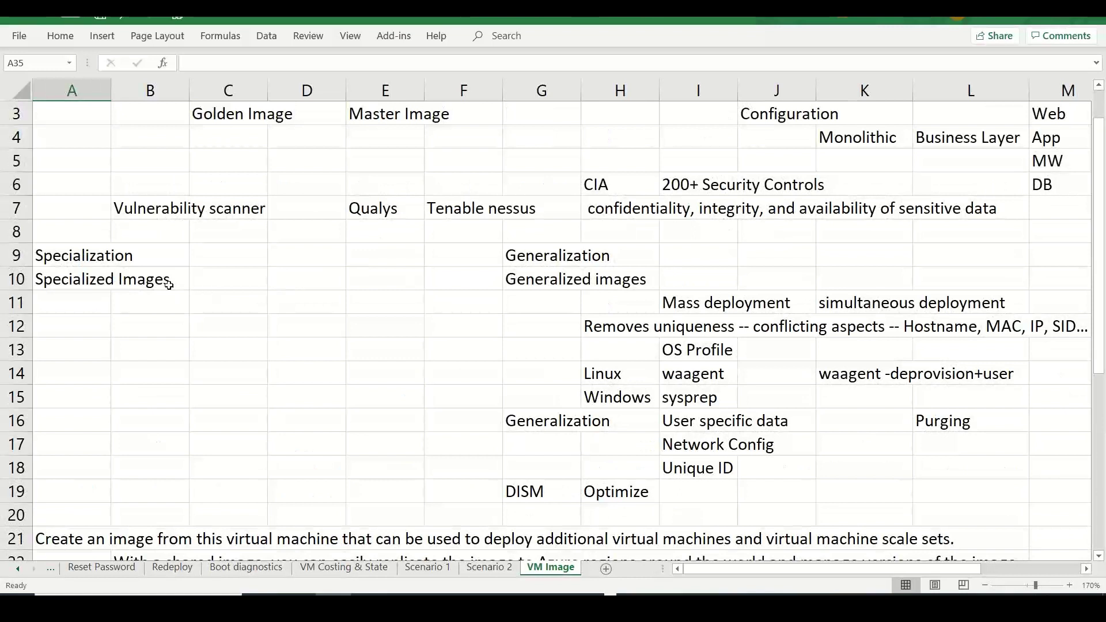
{"action": "left_click", "coordinate": [152, 296]}
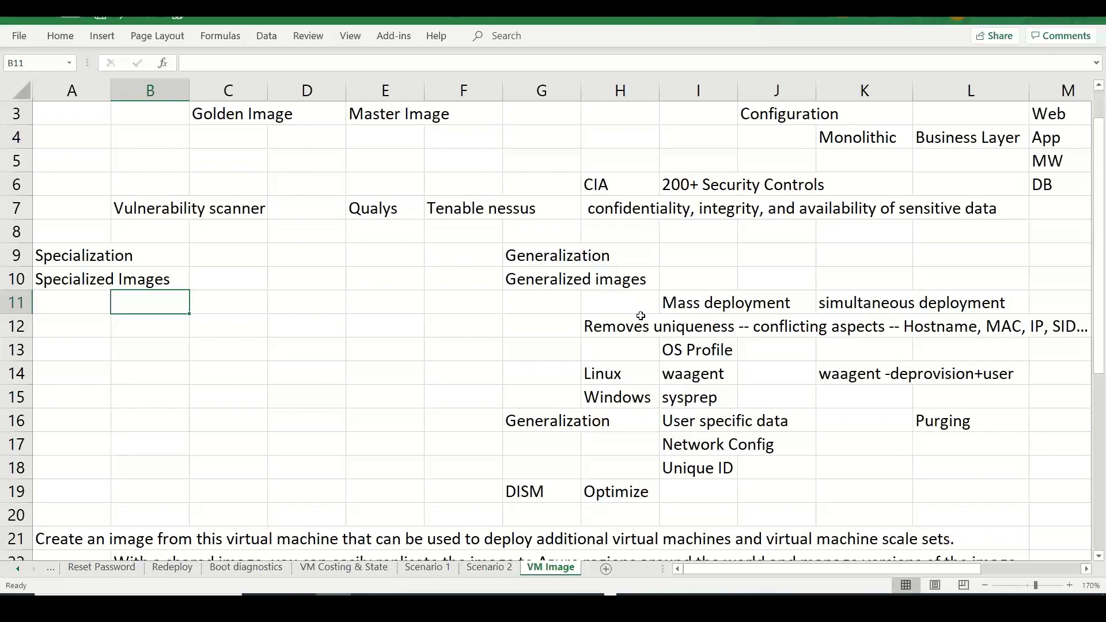
{"action": "type", "text": "Me"}
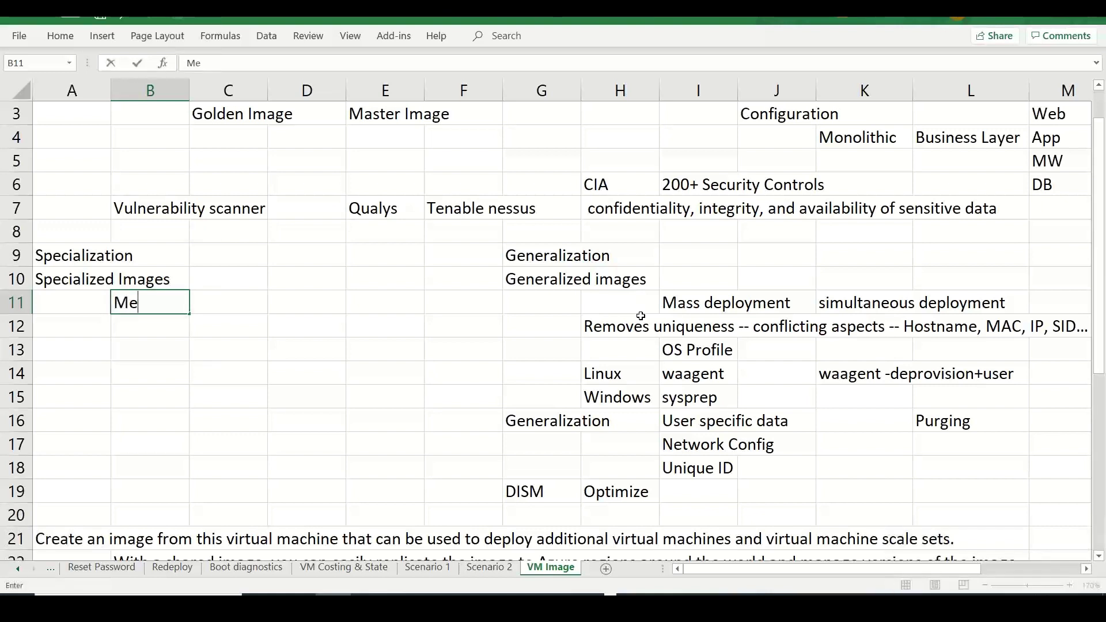
{"action": "type", "text": "mory intensive aps"}
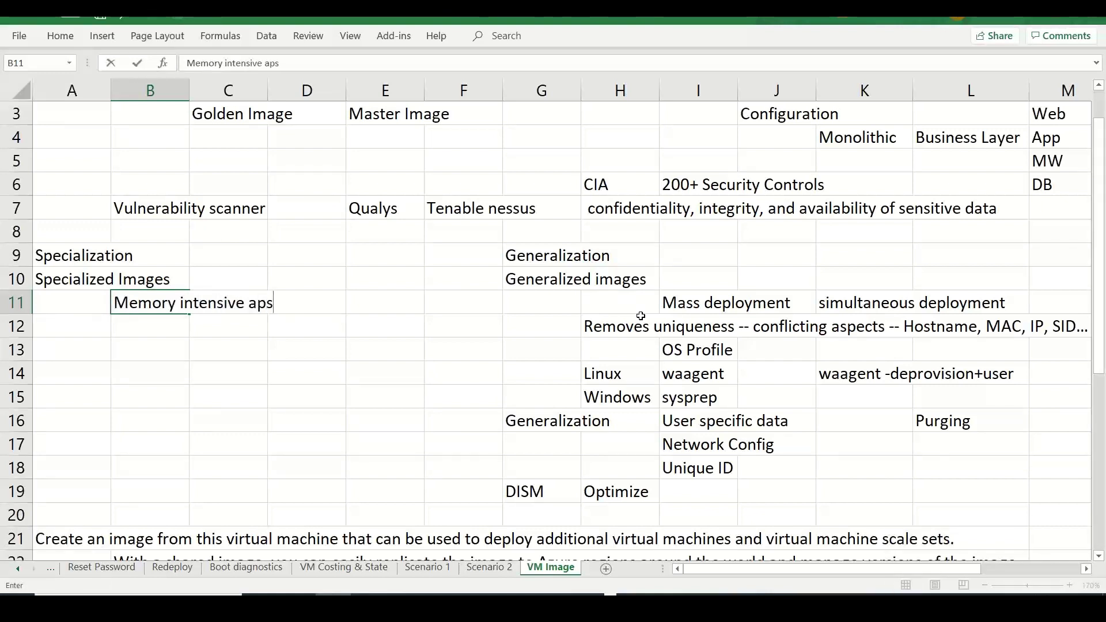
{"action": "key", "text": "BackSpace"}
{"action": "type", "text": "ps"}
{"action": "key", "text": "Return"}
- Add 'Computational demanding tasks' in B12 and 'ML / Data analyzis' in B13
{"action": "type", "text": "Co"}
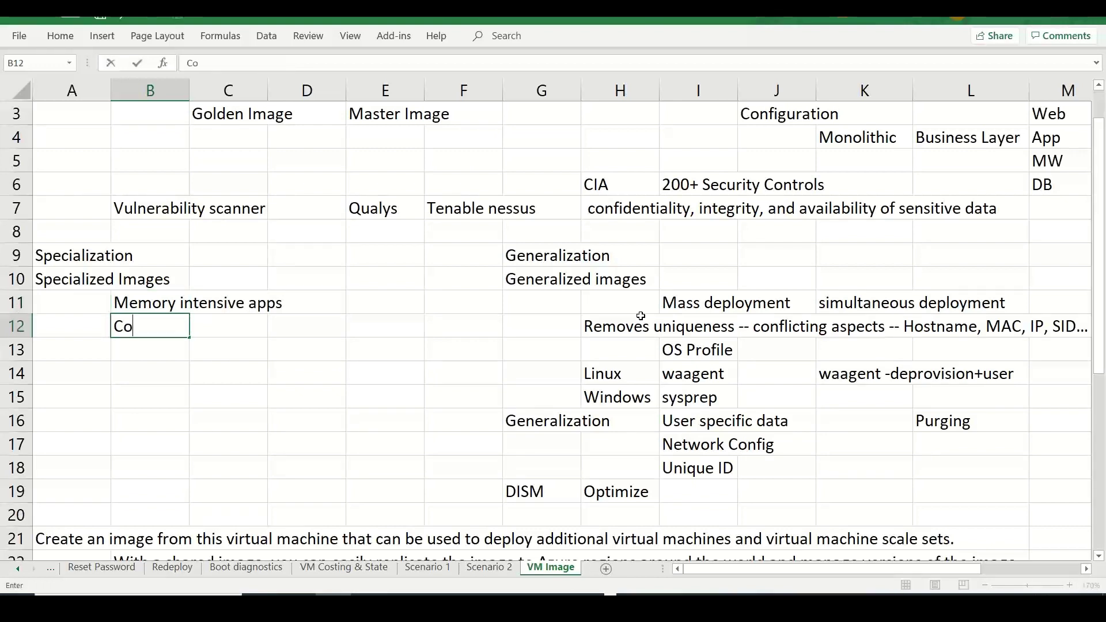
{"action": "type", "text": "mputational "}
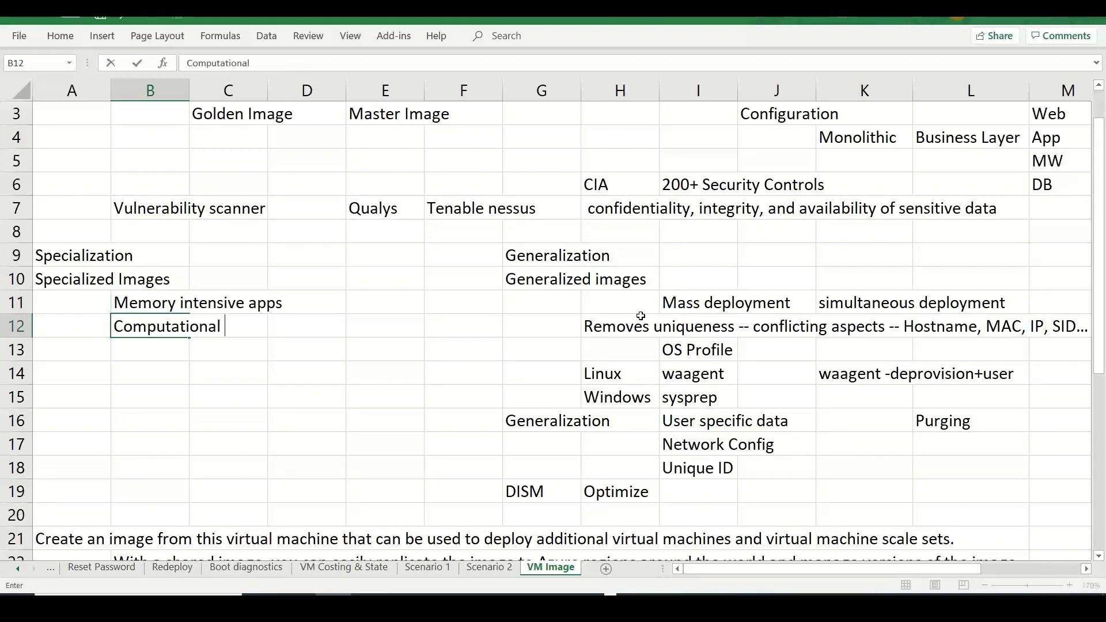
{"action": "type", "text": "demanding tasks"}
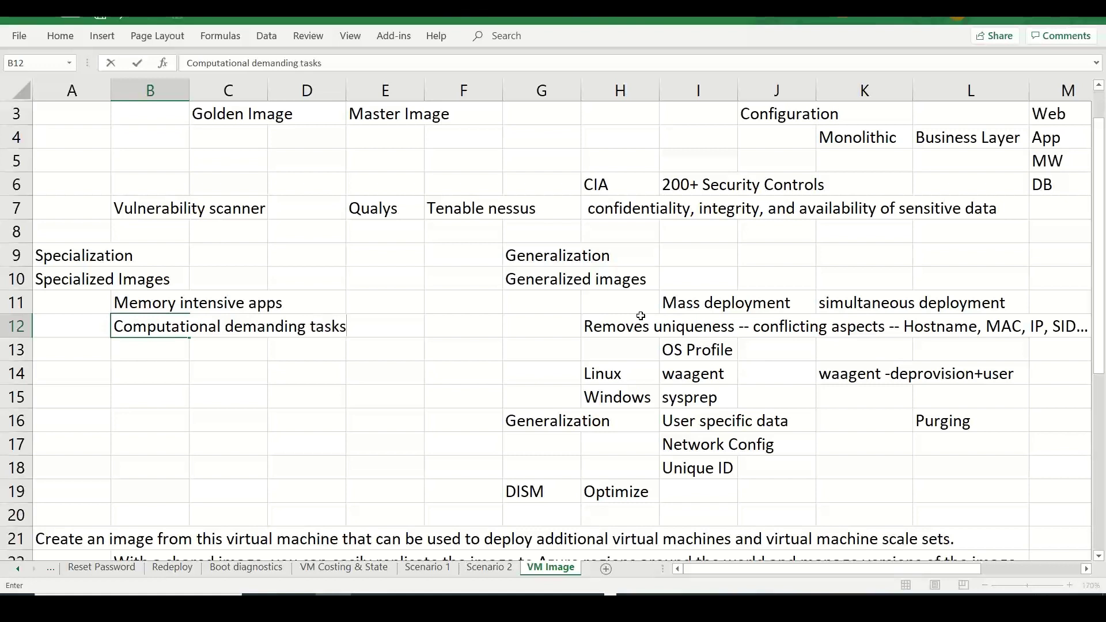
{"action": "key", "text": "Return"}
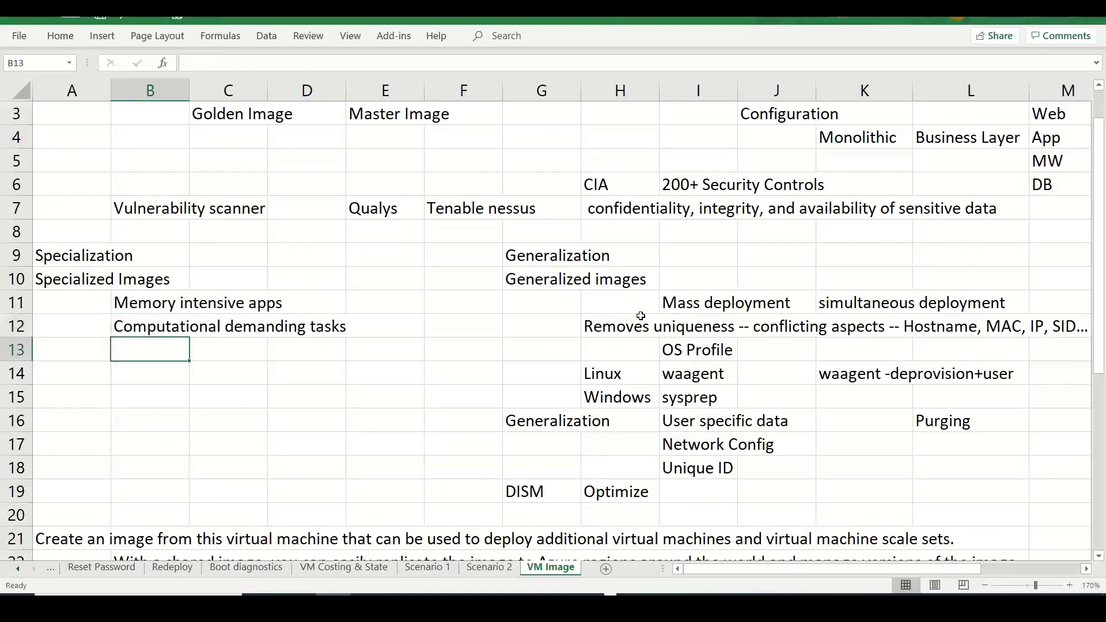
{"action": "type", "text": "ML /"}
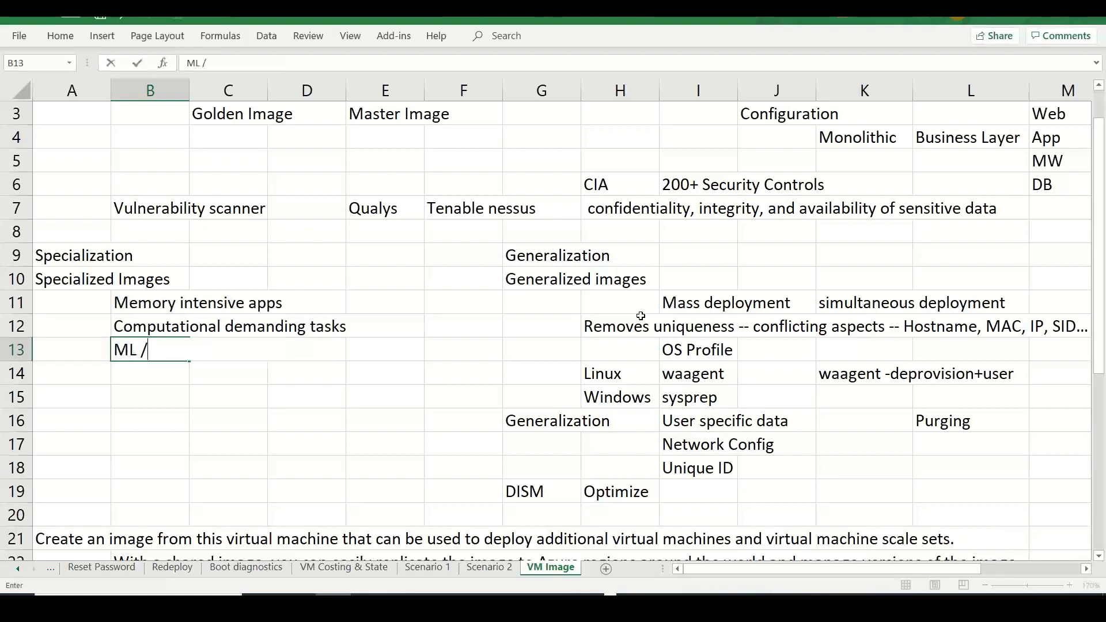
{"action": "type", "text": " Dataanal"}
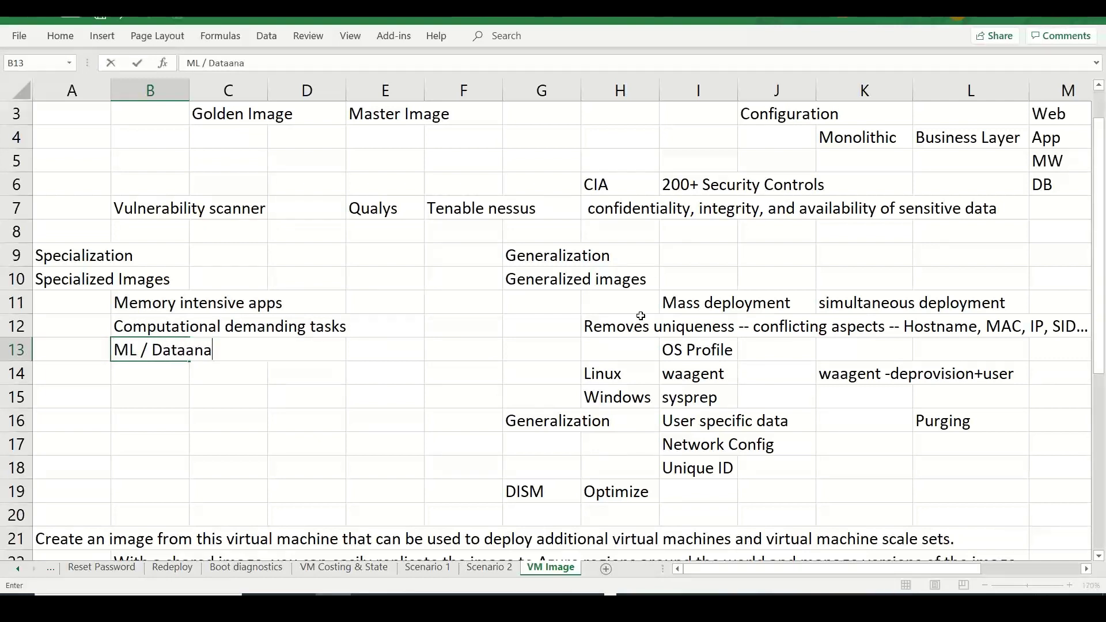
{"action": "key", "text": "BackSpace"}
{"action": "key", "text": "BackSpace"}
{"action": "key", "text": "BackSpace"}
{"action": "key", "text": "BackSpace"}
{"action": "type", "text": "analyzise"}
{"action": "key", "text": "BackSpace"}
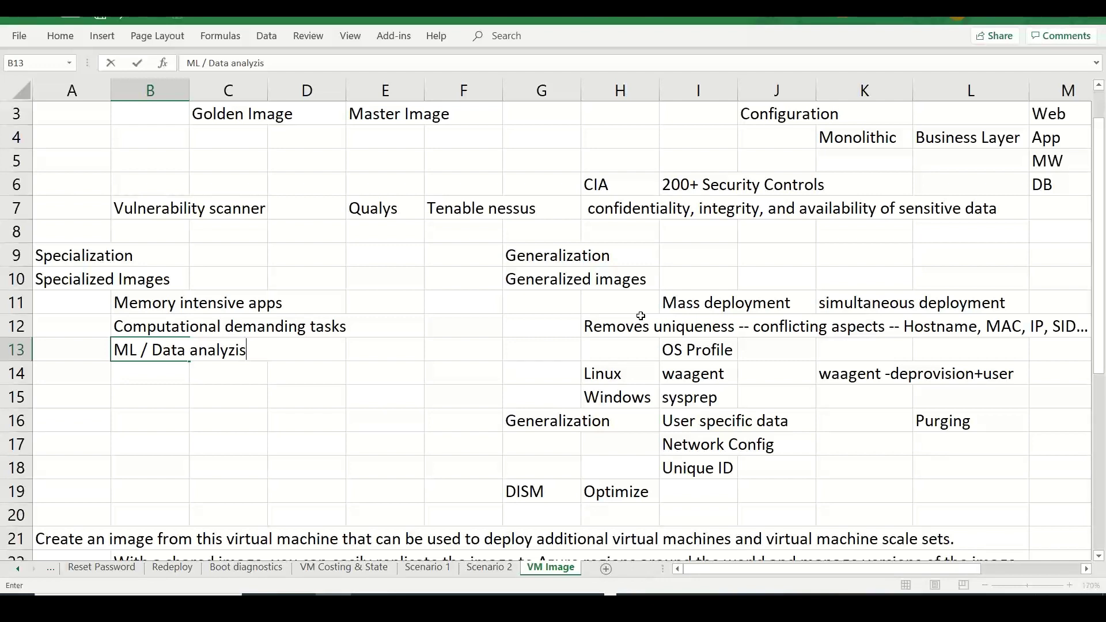
- Enter 'Pre-configured apps, services, tools / components' in C10 beside Specialized Images
{"action": "left_click", "coordinate": [221, 271]}
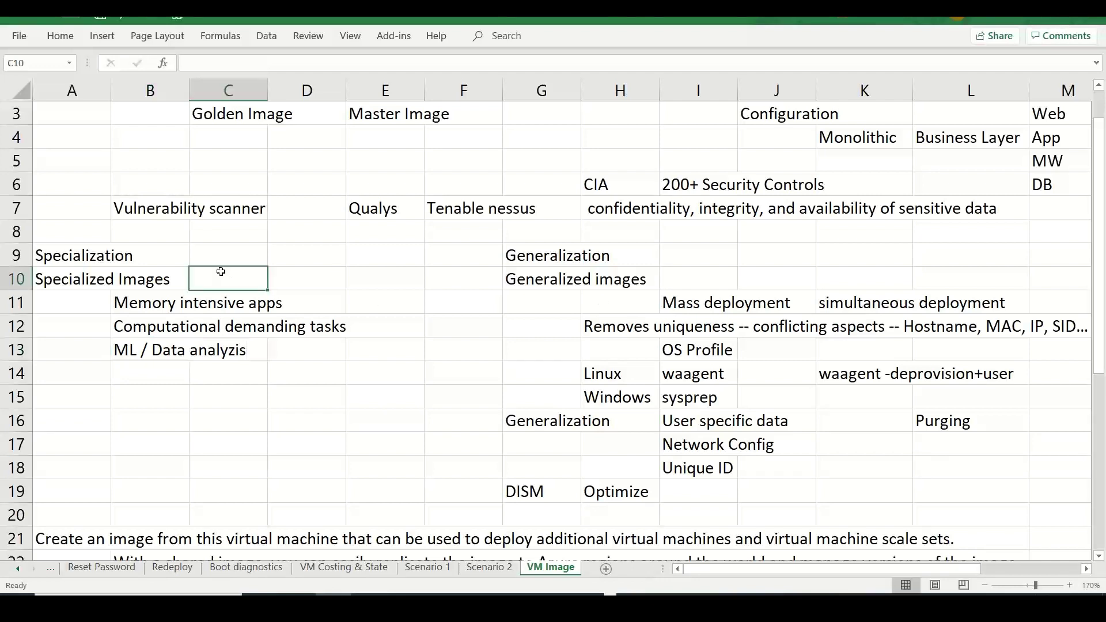
{"action": "type", "text": "Pre"}
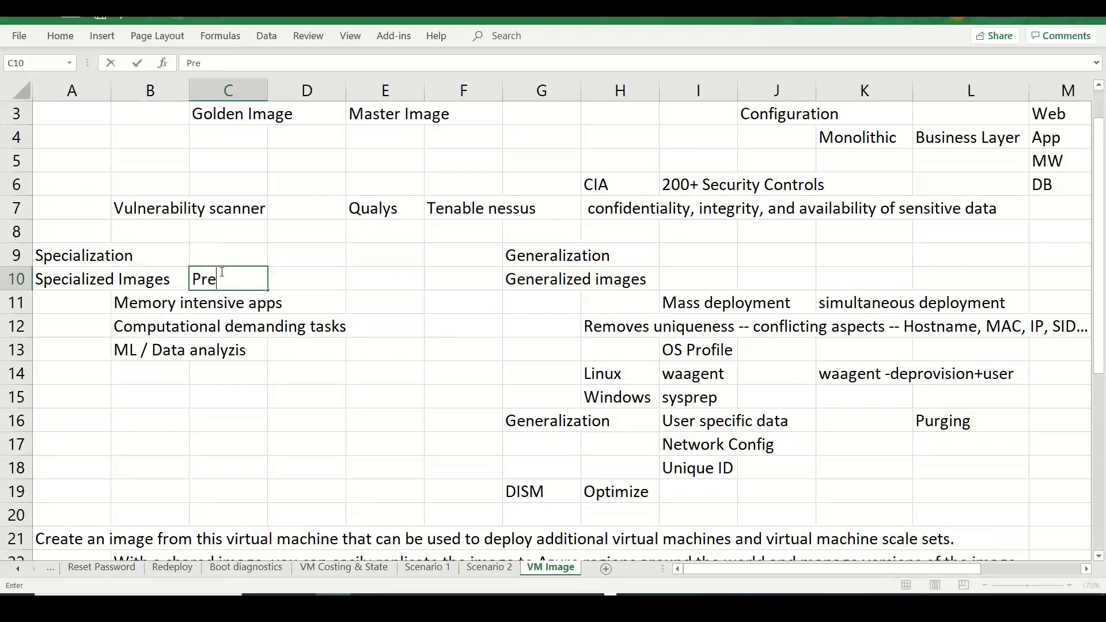
{"action": "type", "text": "-configuraed apps,"}
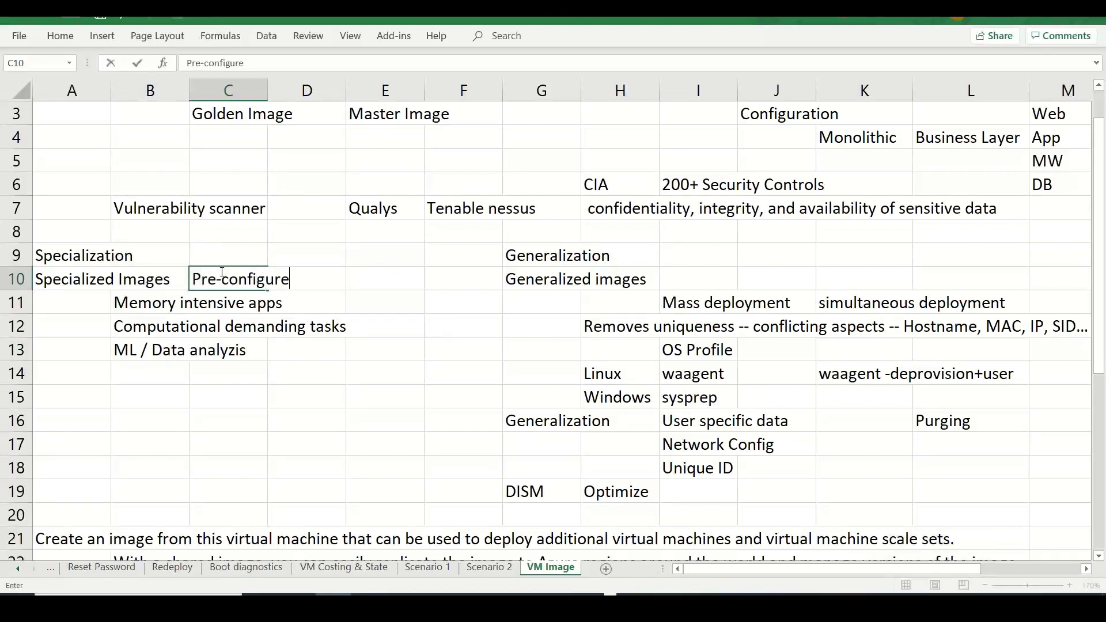
{"action": "type", "text": " ser"}
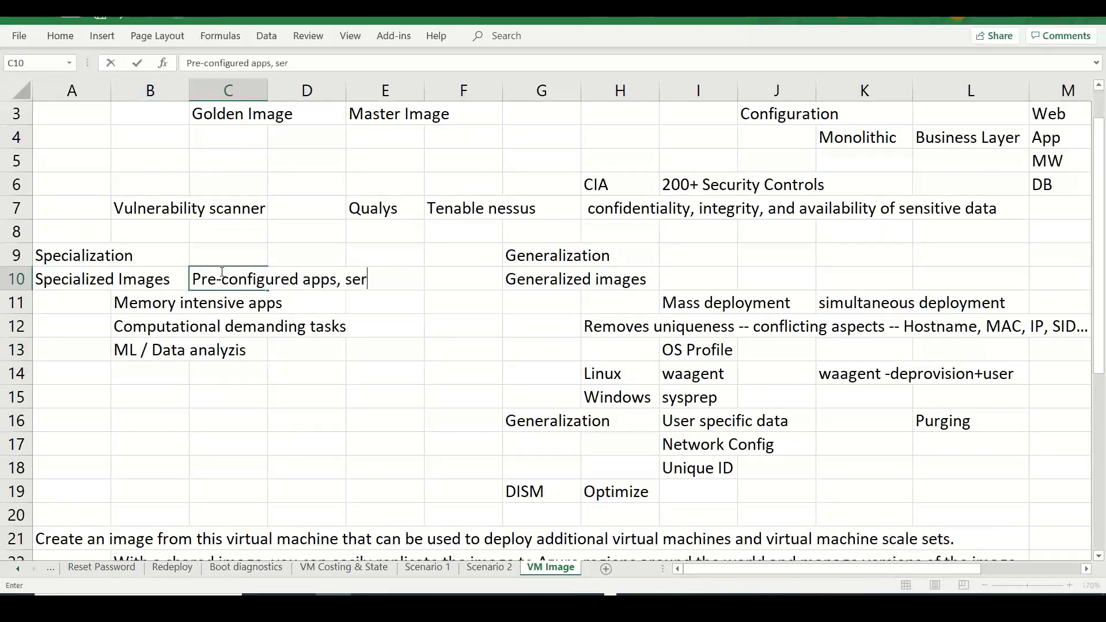
{"action": "type", "text": "vices, tool"}
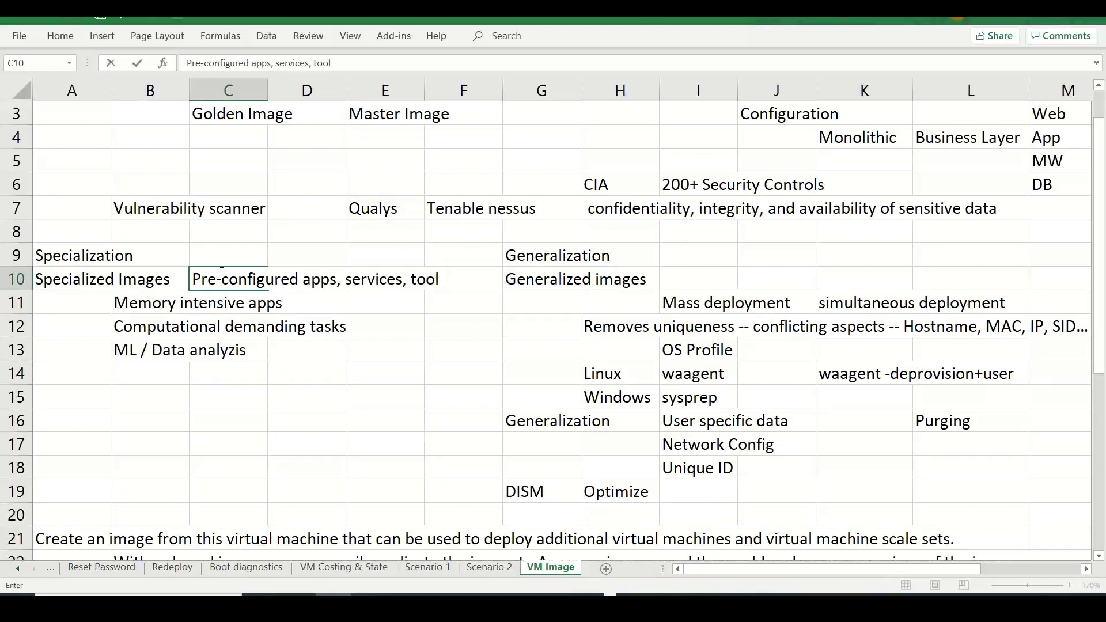
{"action": "type", "text": "s / components"}
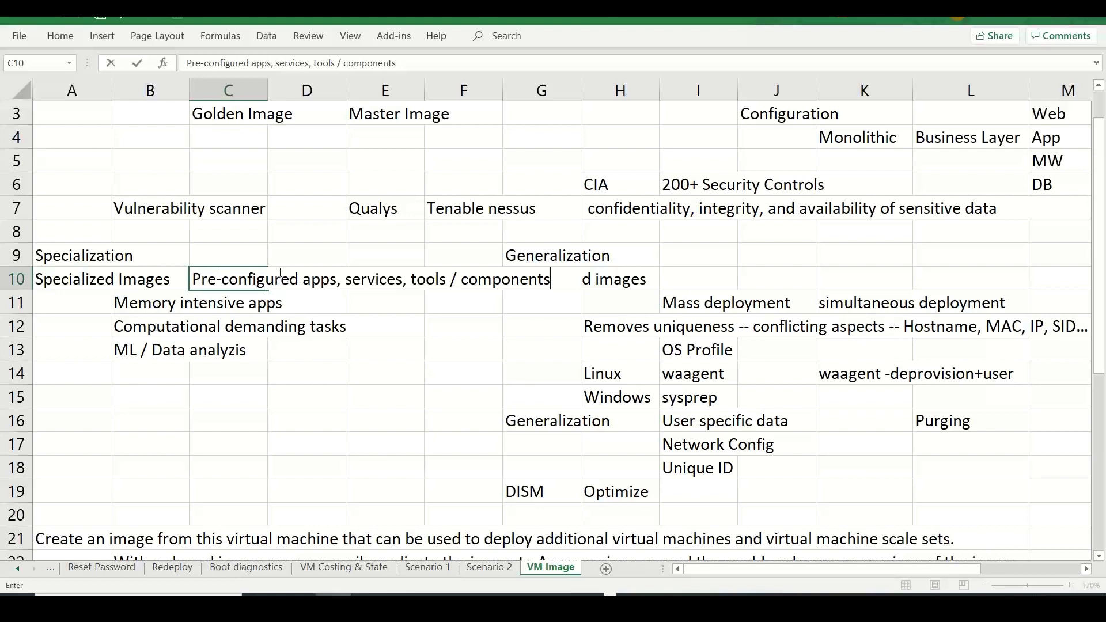
{"action": "left_click", "coordinate": [271, 449]}
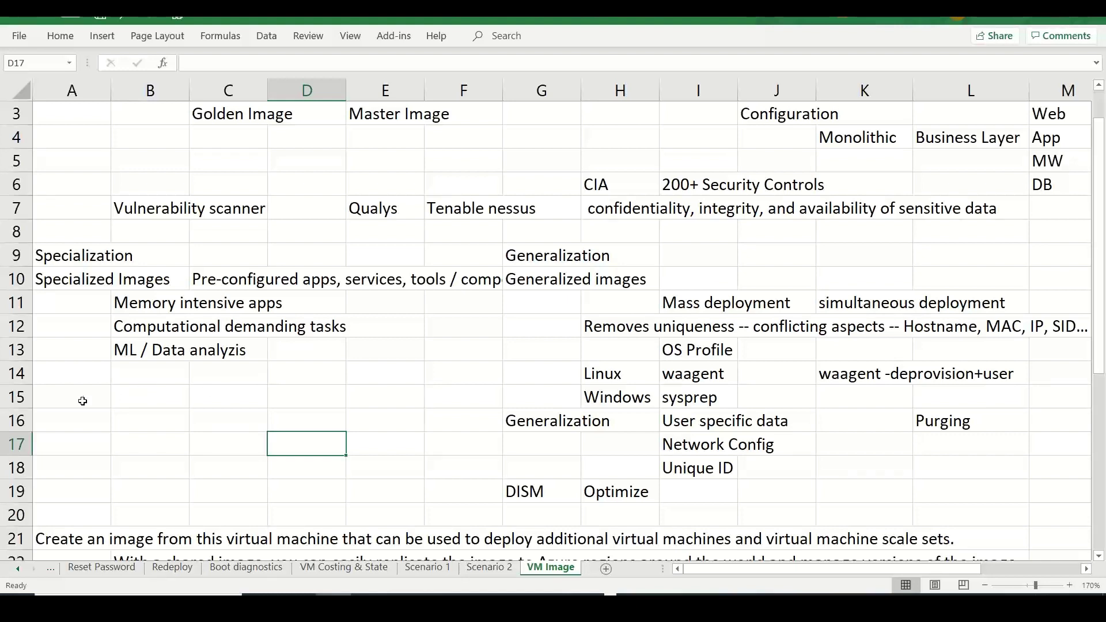
- Add the Deploy label in A15 with 'customization / configuration' beside it in B15
{"action": "left_click", "coordinate": [82, 400]}
{"action": "type", "text": "Deply"}
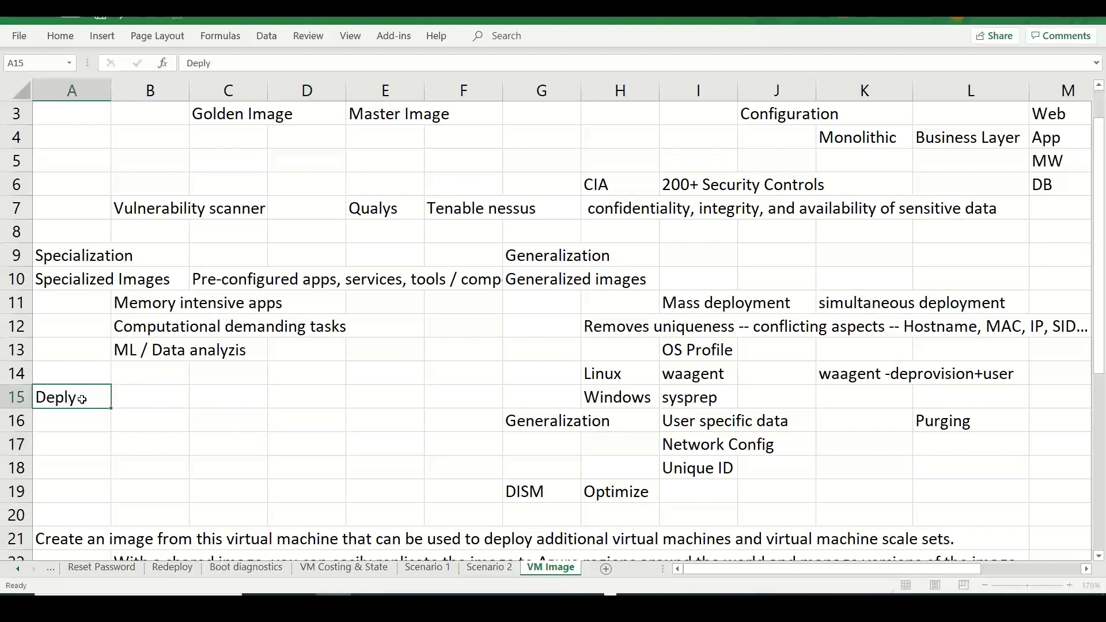
{"action": "key", "text": "Tab"}
{"action": "type", "text": "cusotmiz"}
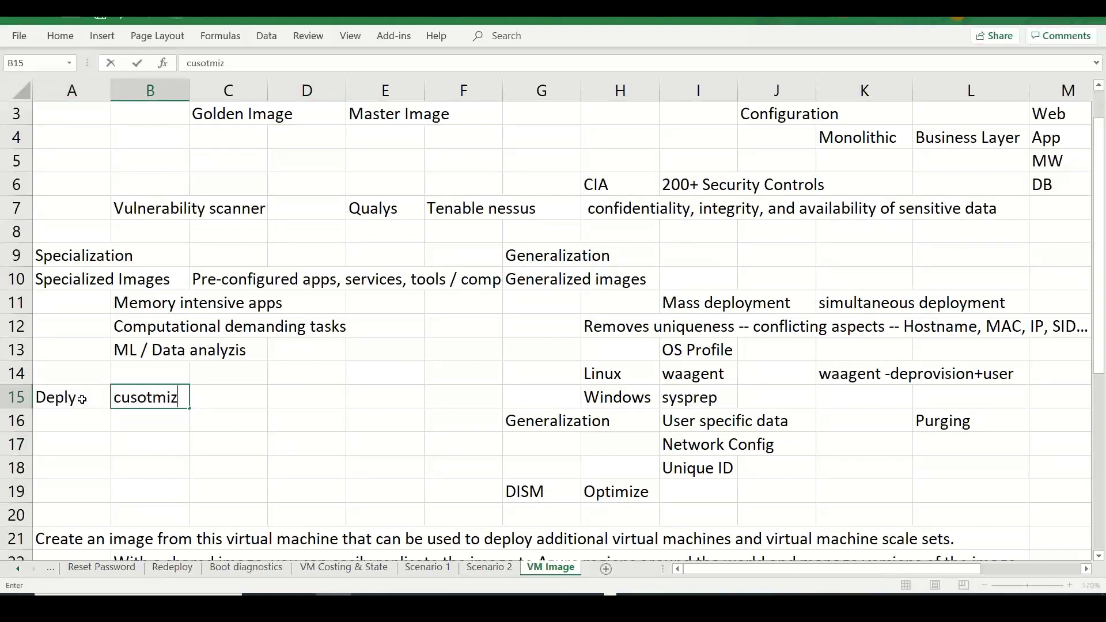
{"action": "key", "text": "BackSpace"}
{"action": "key", "text": "BackSpace"}
{"action": "key", "text": "BackSpace"}
{"action": "key", "text": "BackSpace"}
{"action": "key", "text": "BackSpace"}
{"action": "type", "text": "tomization"}
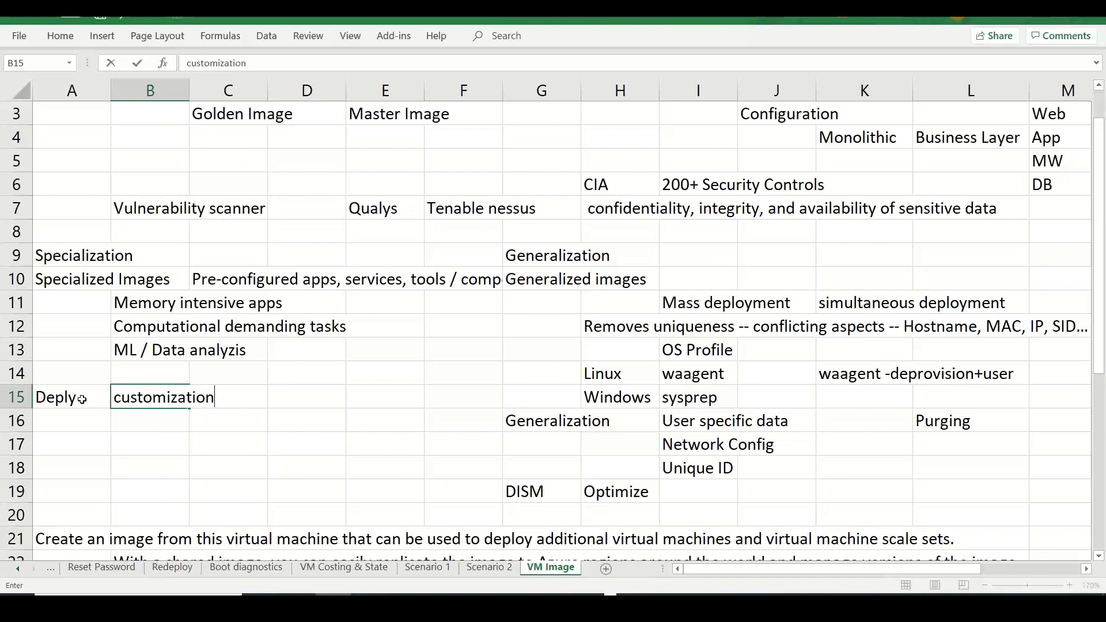
{"action": "type", "text": " / cofiguration"}
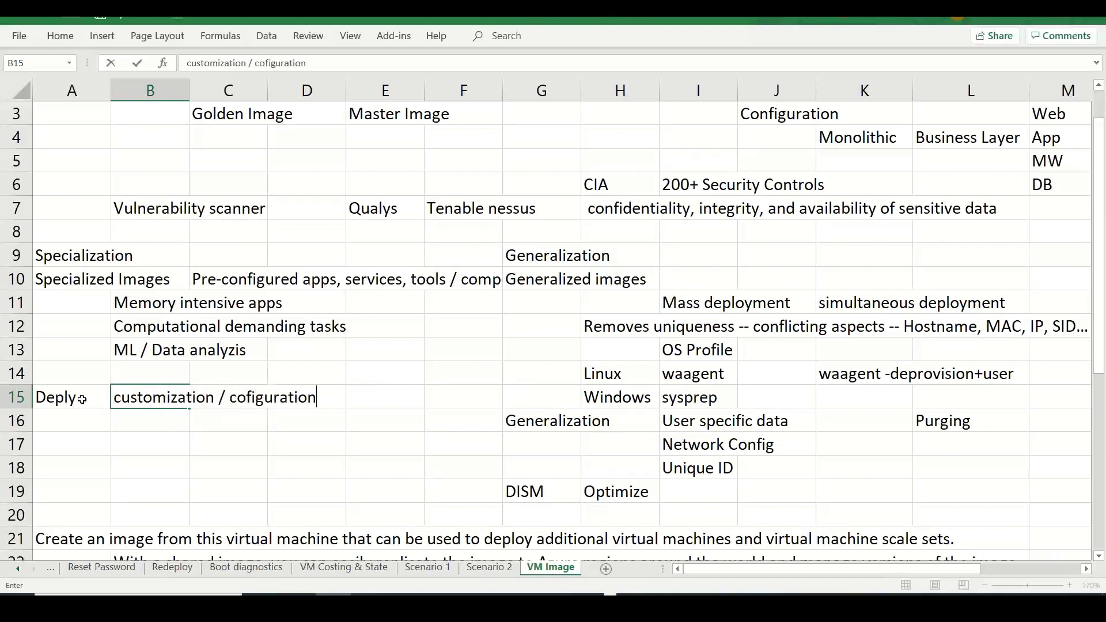
{"action": "key", "text": "BackSpace"}
{"action": "key", "text": "BackSpace"}
{"action": "key", "text": "BackSpace"}
{"action": "key", "text": "BackSpace"}
{"action": "key", "text": "BackSpace"}
{"action": "key", "text": "BackSpace"}
{"action": "key", "text": "BackSpace"}
{"action": "key", "text": "BackSpace"}
{"action": "key", "text": "BackSpace"}
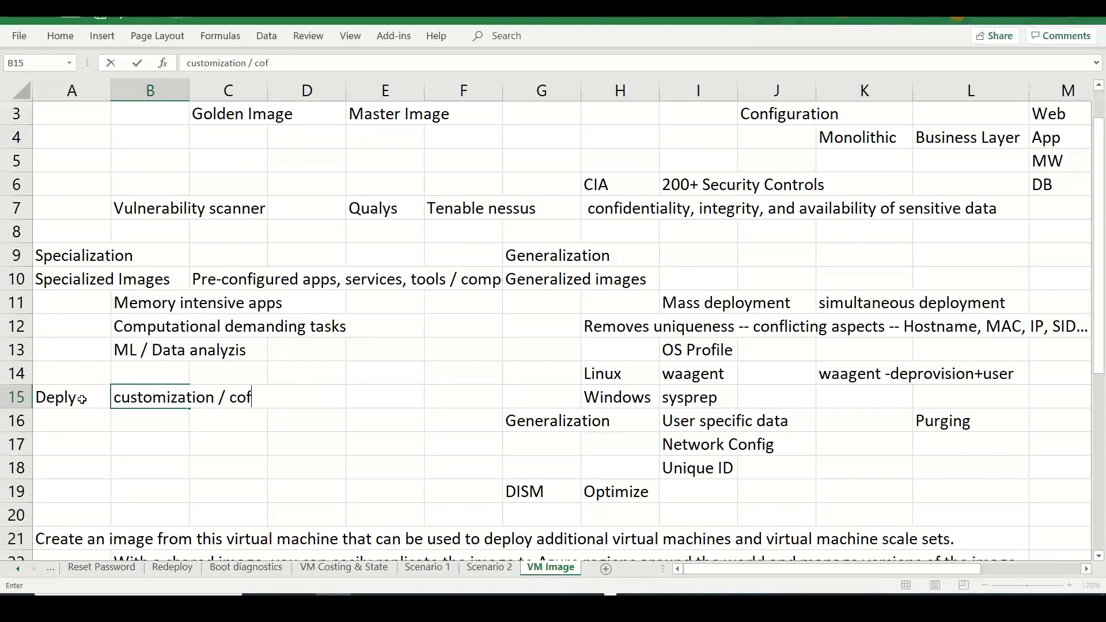
{"action": "type", "text": "n"}
{"action": "key", "text": "BackSpace"}
{"action": "key", "text": "BackSpace"}
{"action": "type", "text": "nfigurati"}
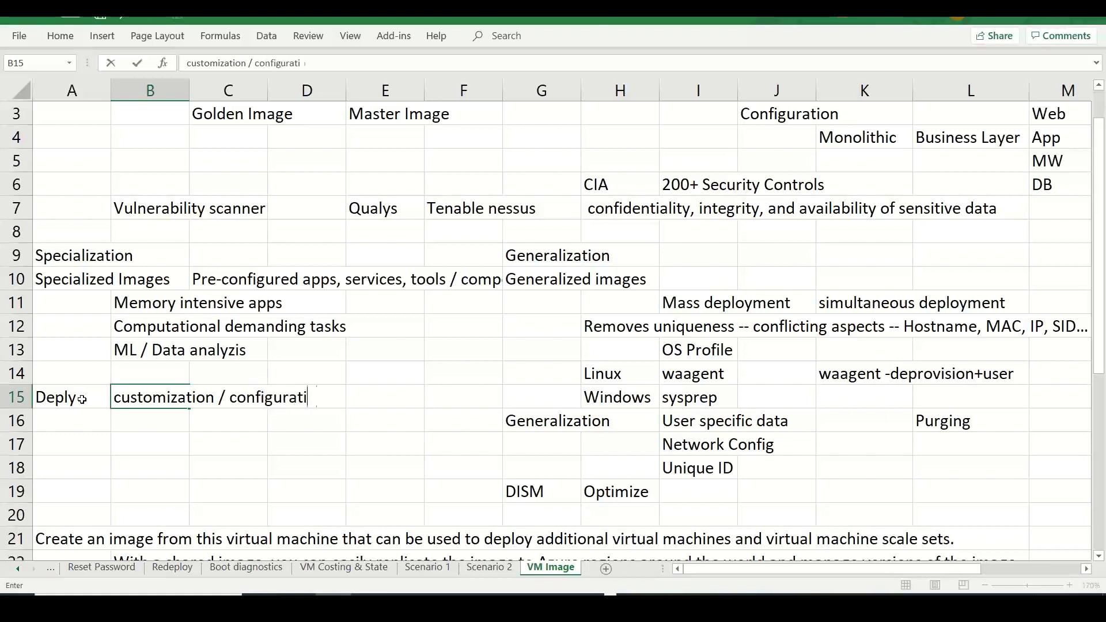
{"action": "type", "text": "on"}
- Correct the spelling of Deploy in A15 and add 'Streamlined setup' in B16
{"action": "double_click", "coordinate": [73, 397]}
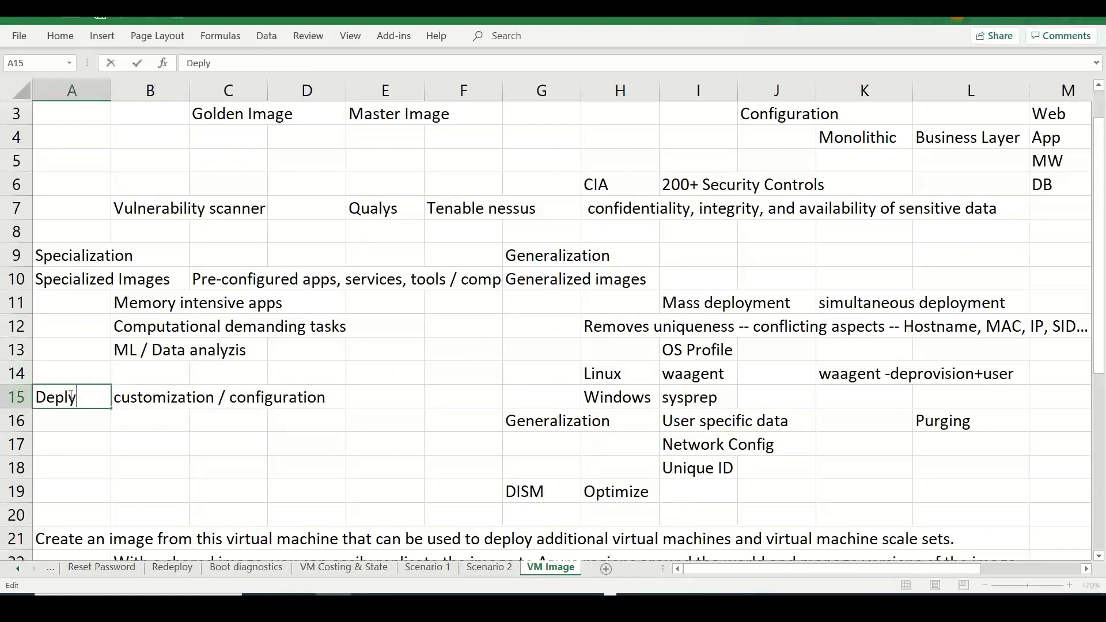
{"action": "type", "text": "o"}
{"action": "left_click", "coordinate": [147, 421]}
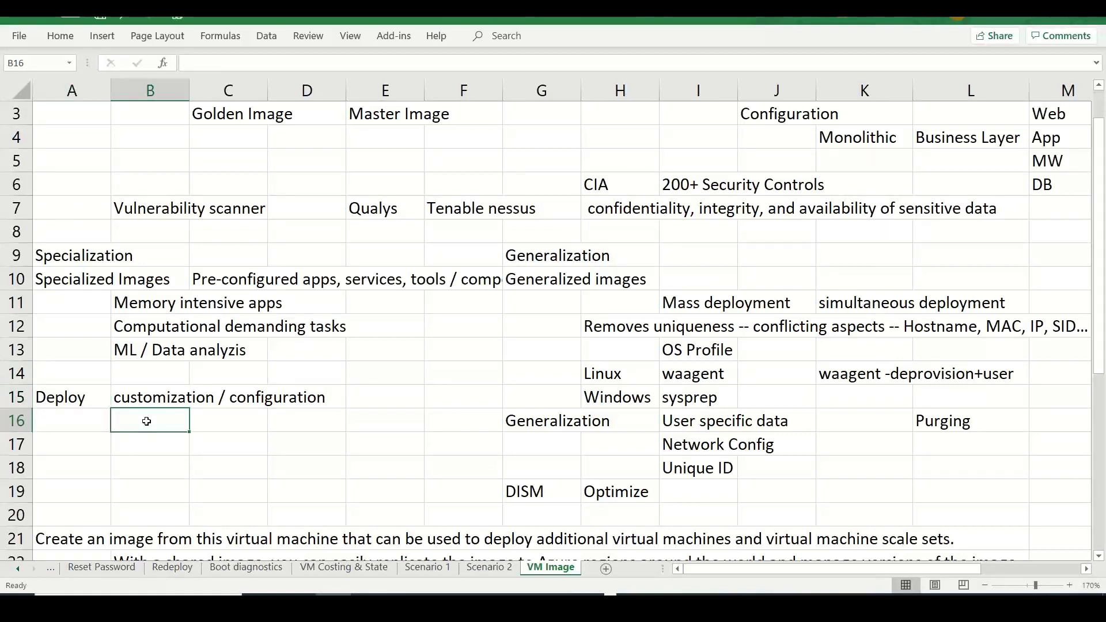
{"action": "type", "text": "Streamlined setup"}
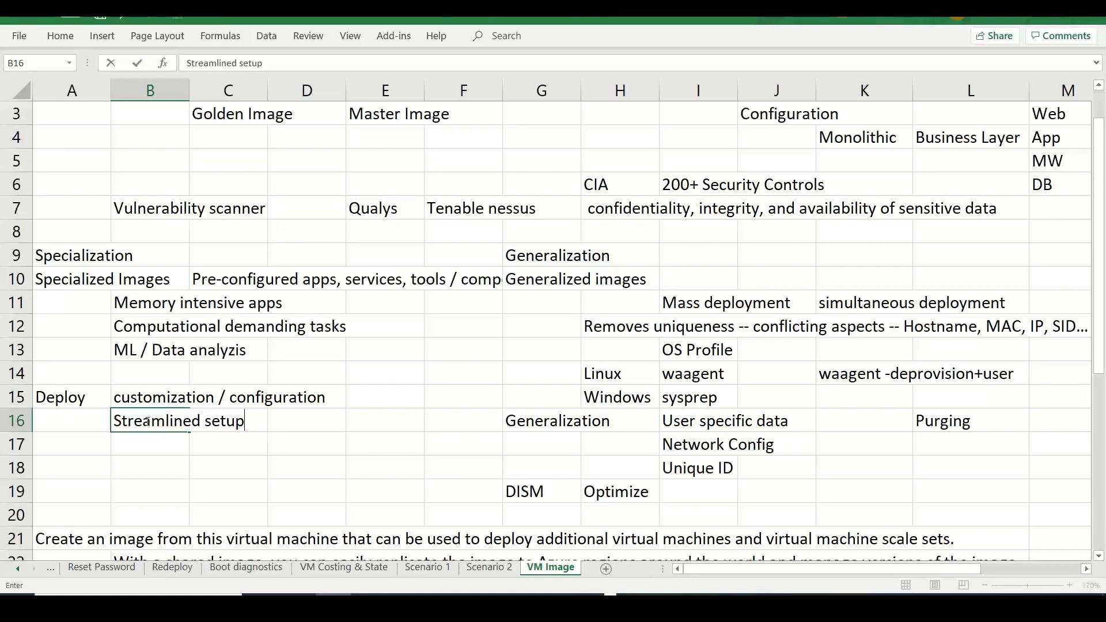
{"action": "key", "text": "ctrl+Return"}
{"action": "key", "text": "Right"}
{"action": "key", "text": "Right"}
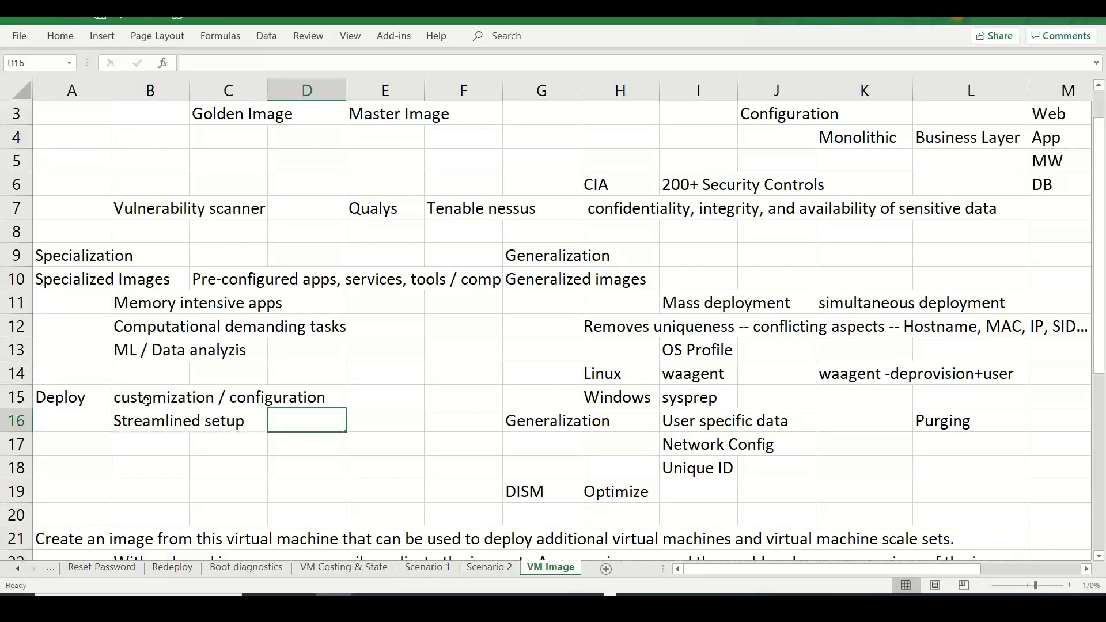
- Type 'Savings time' into C9 next to the Specialization heading
{"action": "left_click", "coordinate": [226, 255]}
{"action": "type", "text": "Savings time"}
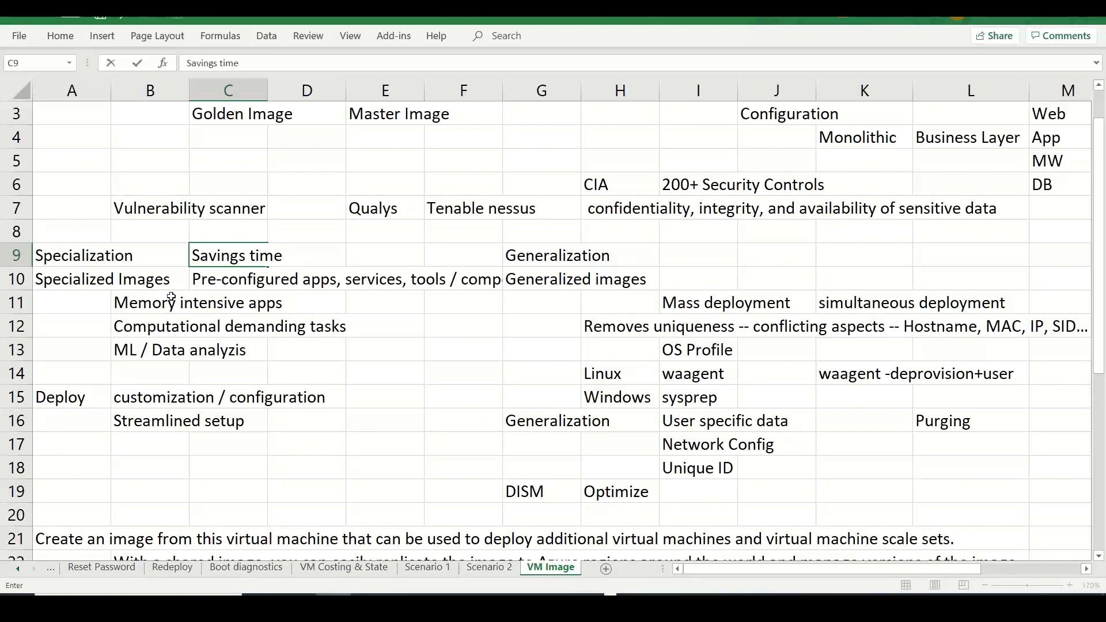
- Insert a row above Memory intensive apps and note 'Software stacks, libraries, tasks.' in C11
{"action": "left_click", "coordinate": [3, 297]}
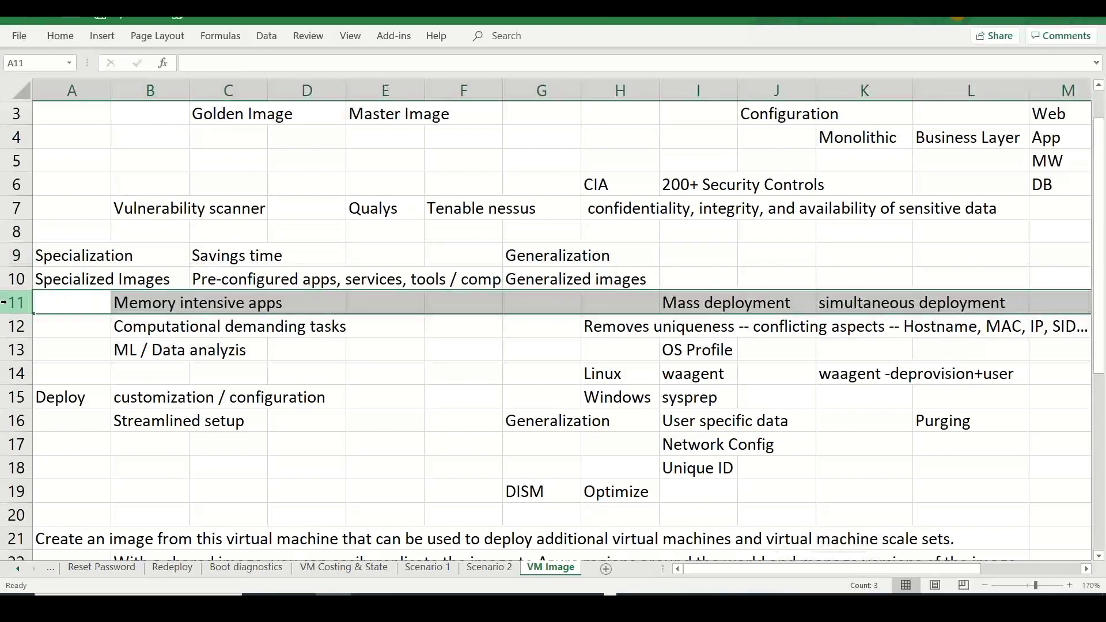
{"action": "right_click", "coordinate": [8, 302]}
{"action": "left_click", "coordinate": [46, 425]}
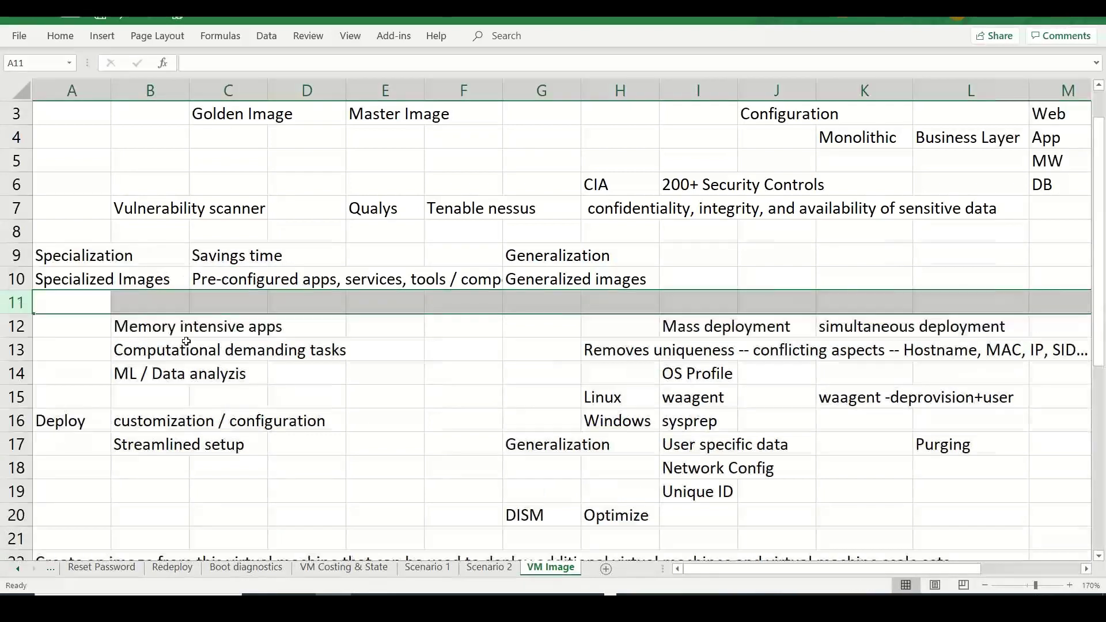
{"action": "left_click", "coordinate": [219, 305]}
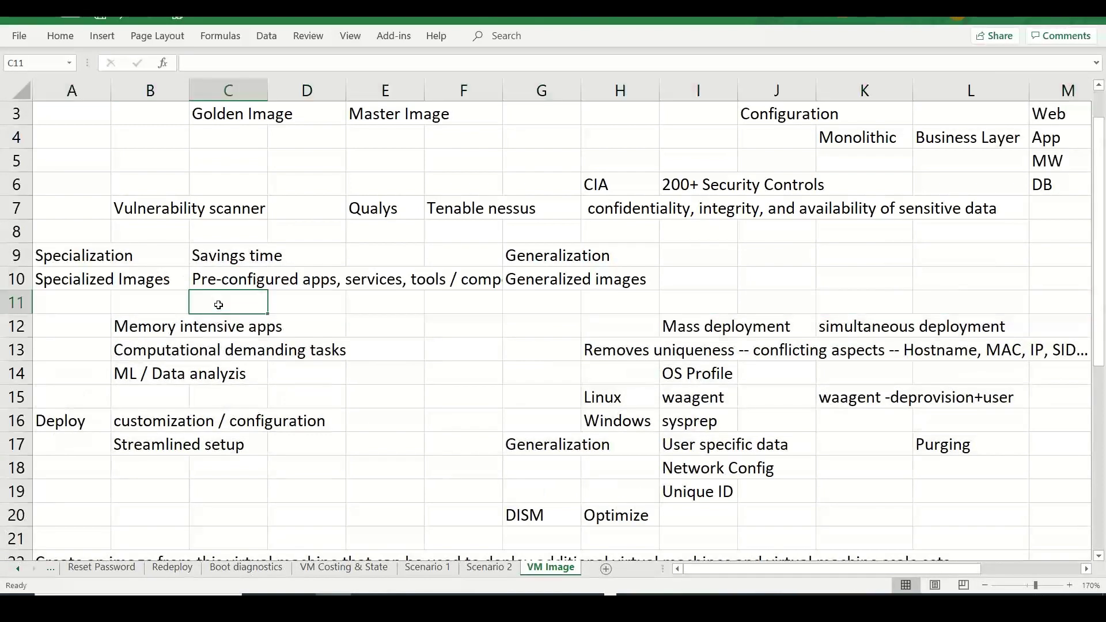
{"action": "type", "text": "Software"}
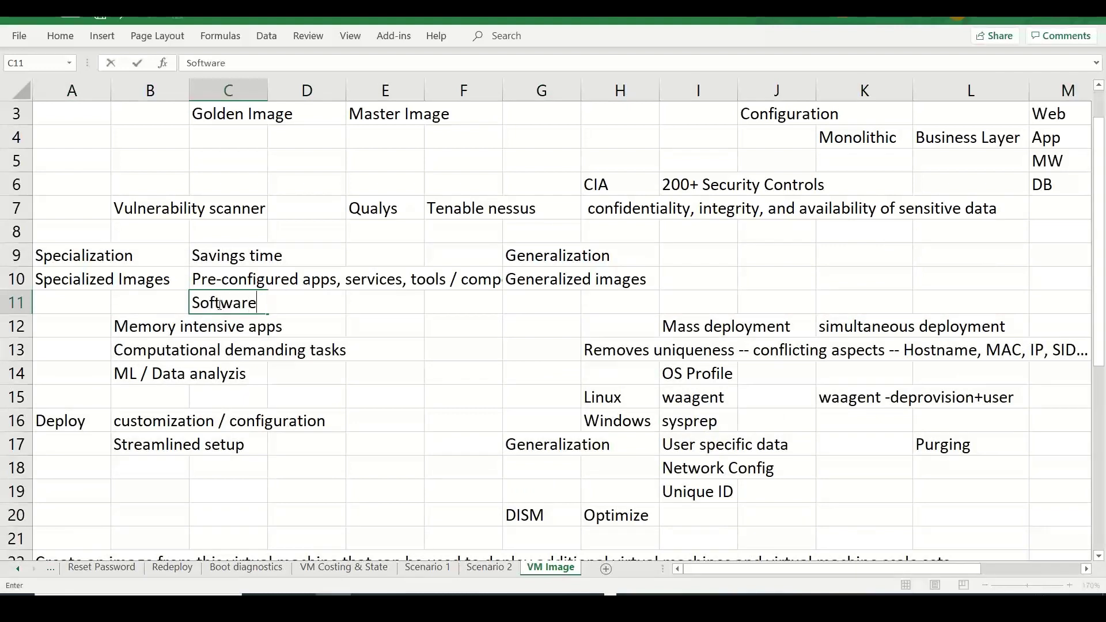
{"action": "type", "text": " stacks, li"}
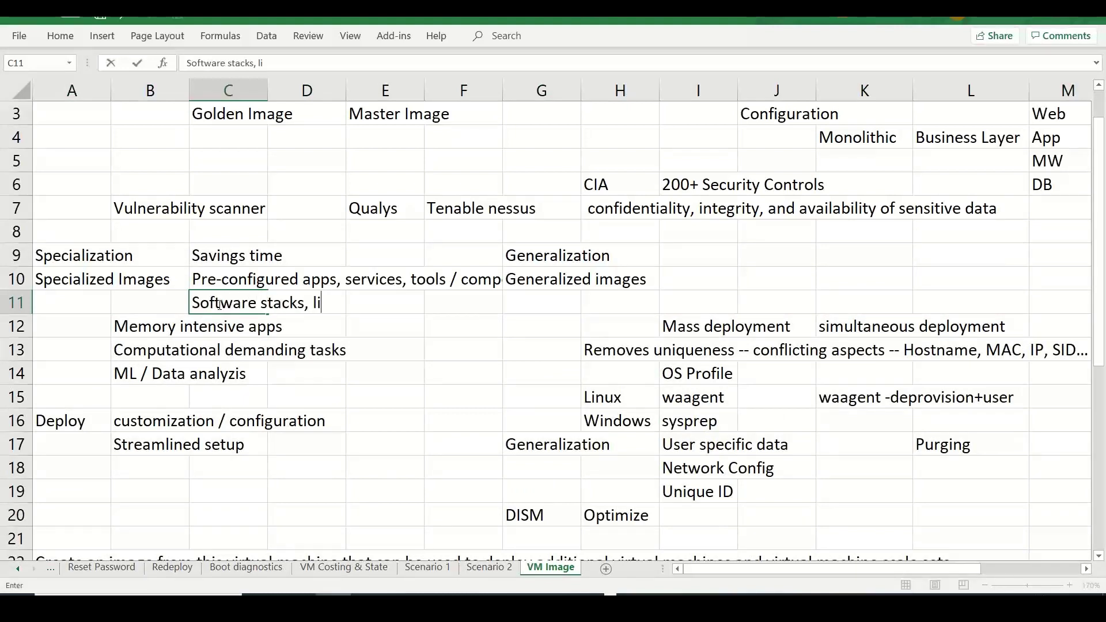
{"action": "type", "text": "braries, "}
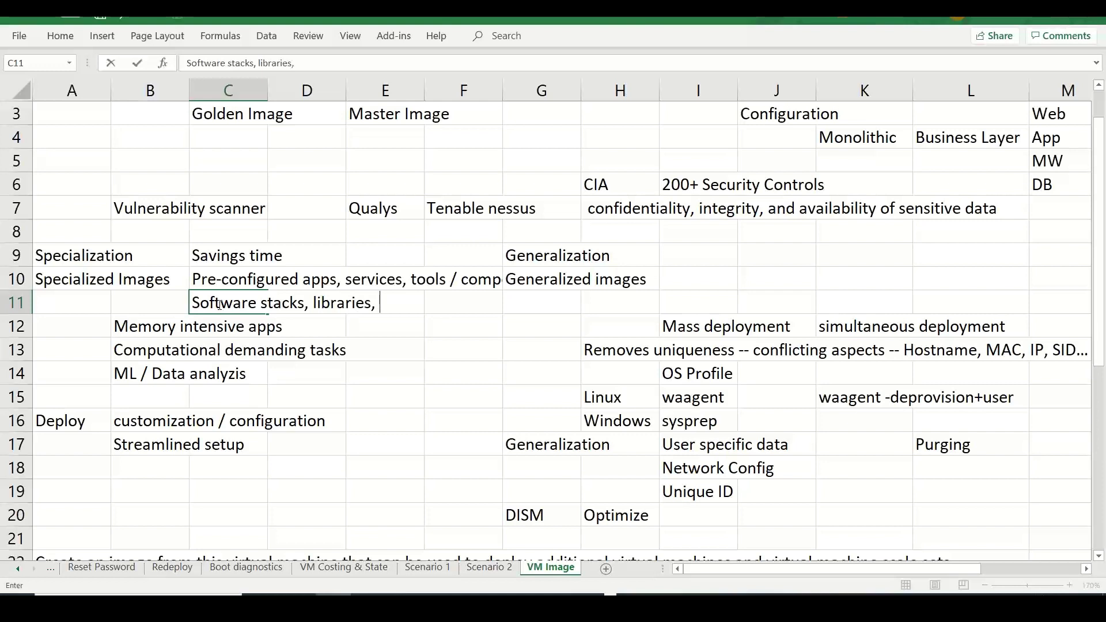
{"action": "type", "text": "tasks..."}
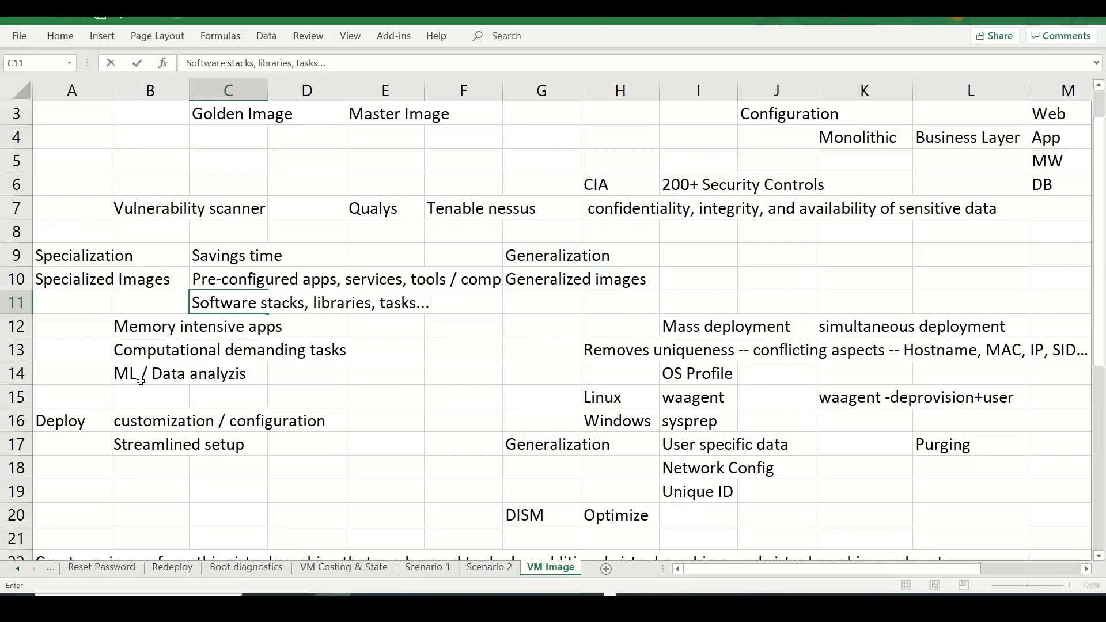
- List 'SAP apps / HANA DB instances', 'Deep learning' and 'HPC' as use cases in column B
{"action": "left_click", "coordinate": [142, 394]}
{"action": "type", "text": "SAP"}
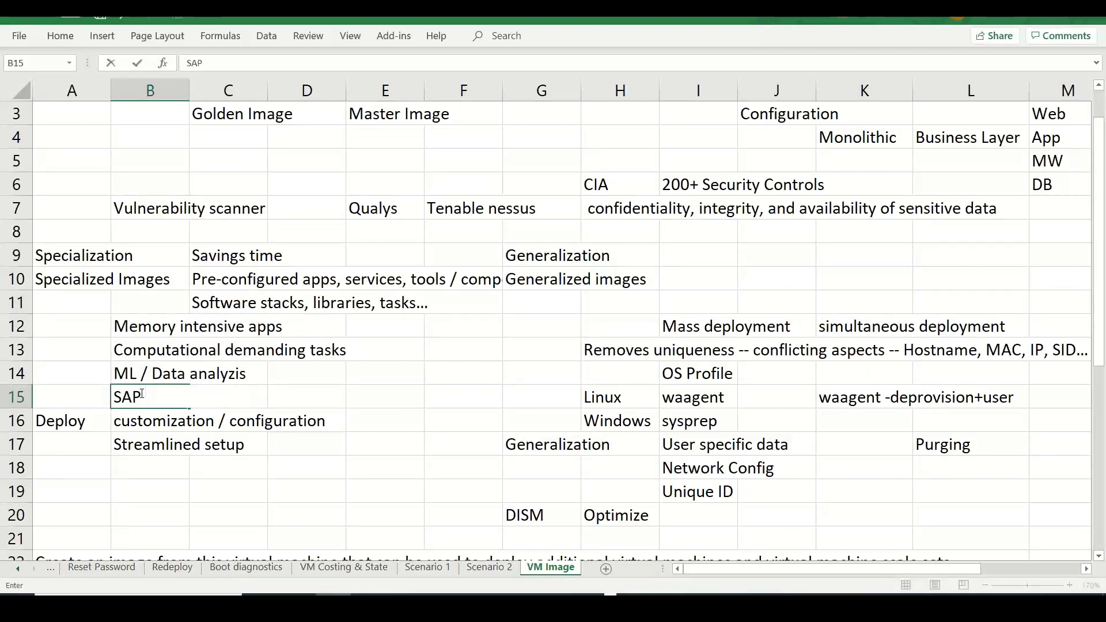
{"action": "type", "text": "  apps / HANA D"}
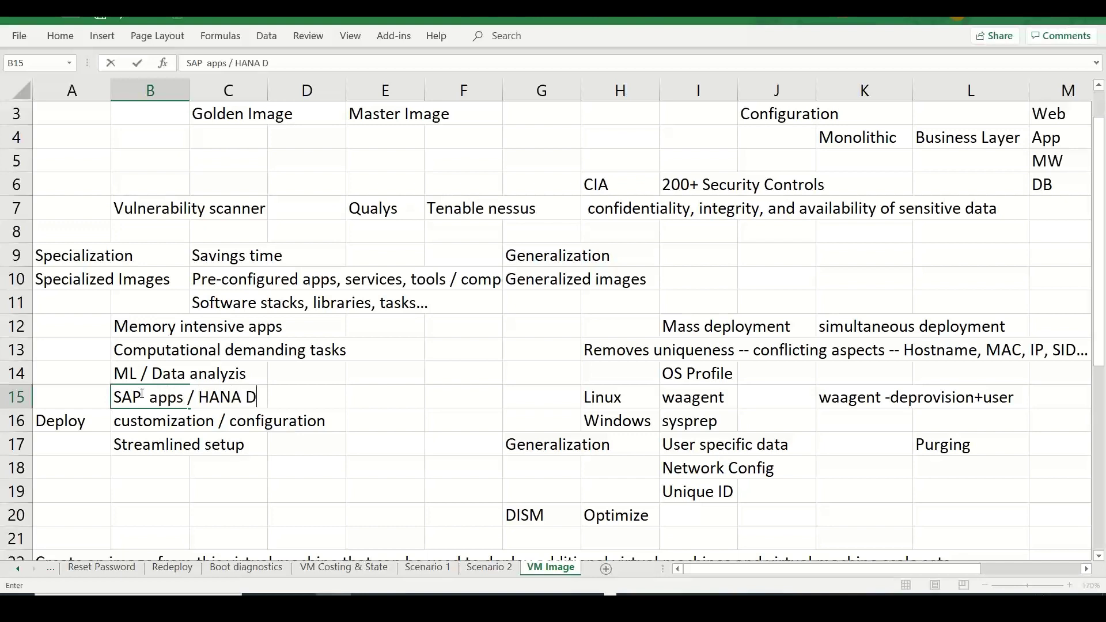
{"action": "type", "text": "B instances"}
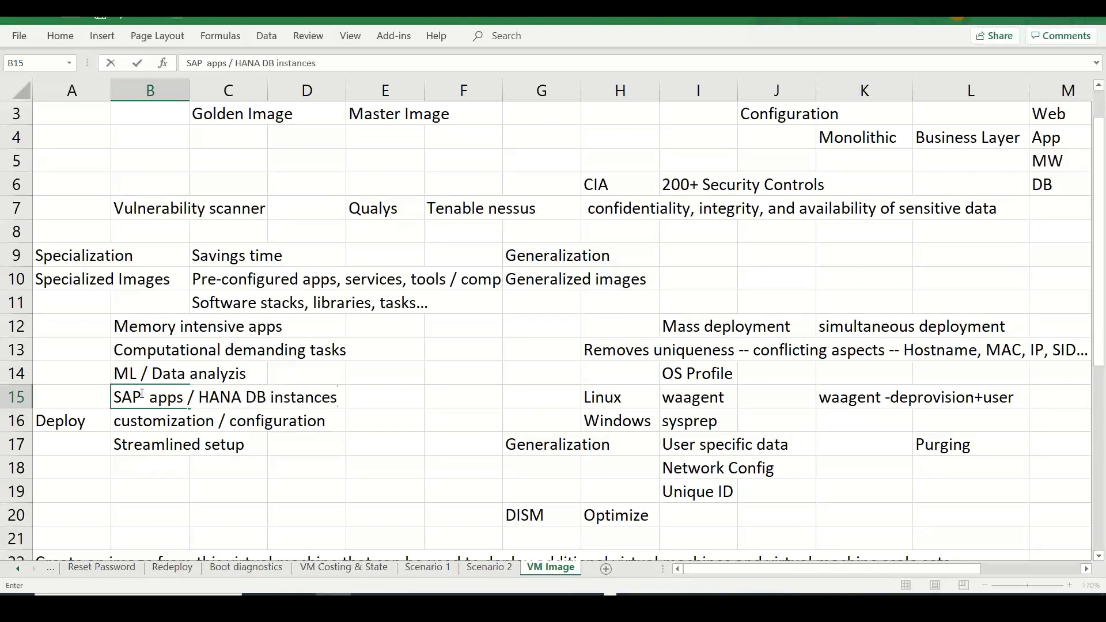
{"action": "key", "text": "Return"}
{"action": "key", "text": "Return"}
{"action": "key", "text": "Return"}
{"action": "key", "text": "Return"}
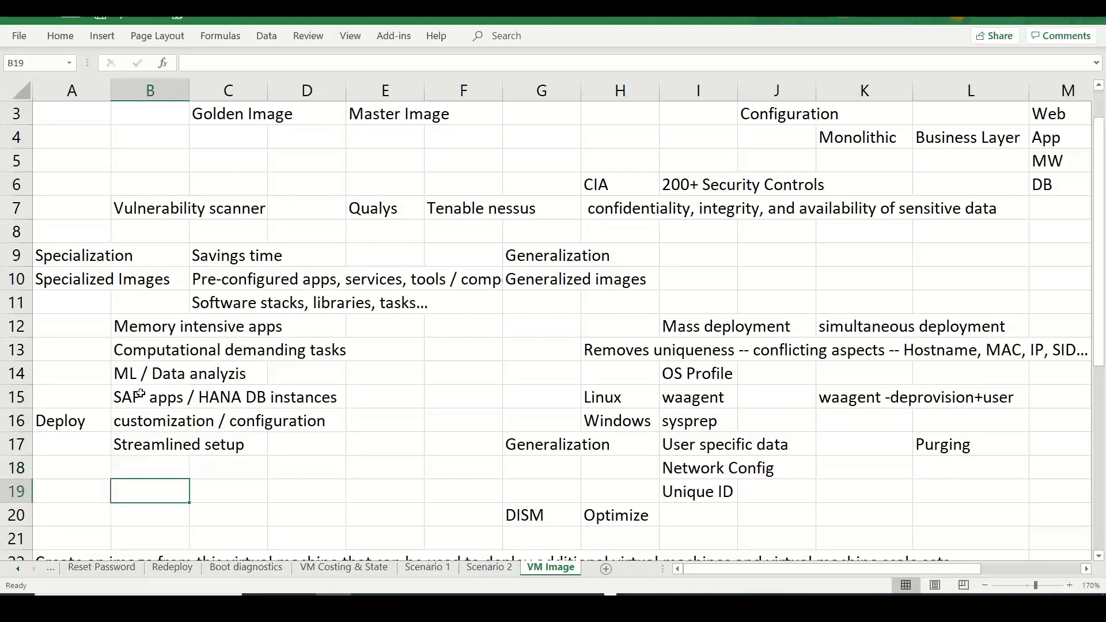
{"action": "type", "text": "Deep learning"}
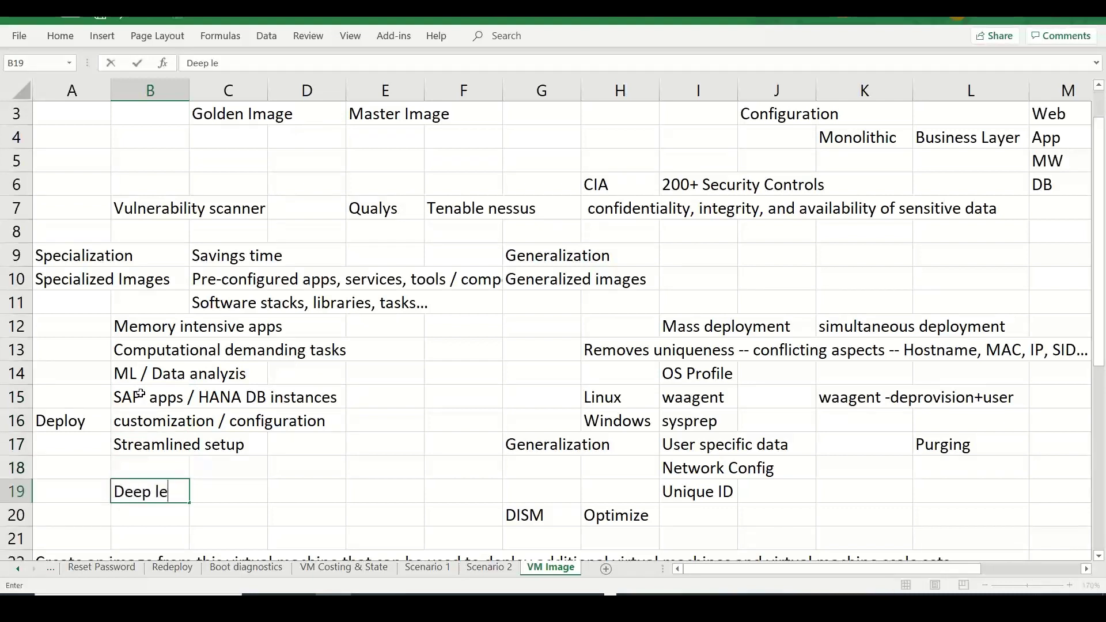
{"action": "key", "text": "Return"}
{"action": "type", "text": "HPC"}
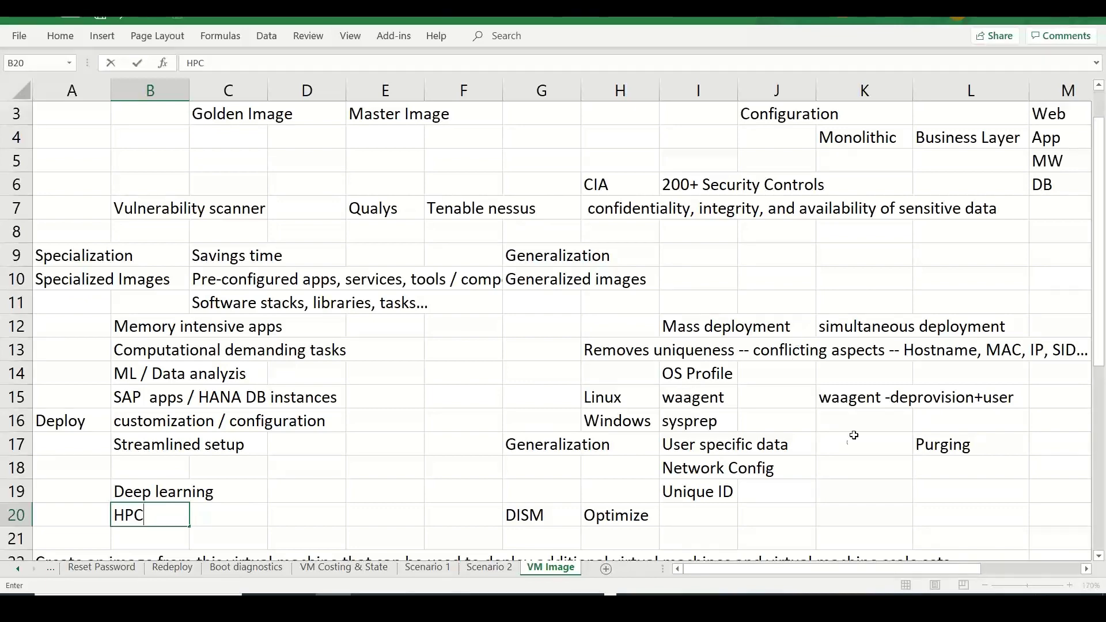
{"action": "key", "text": "alt+Tab"}
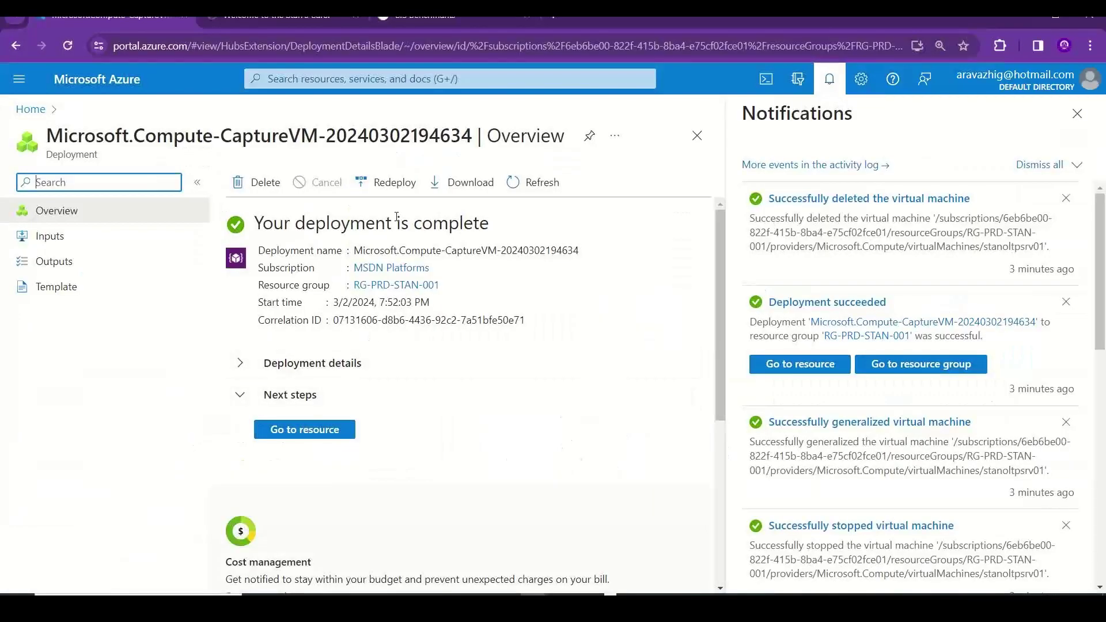
- Go to the captured stan-web-img-001 image and start cloning it to a VM image version
{"action": "left_click", "coordinate": [333, 437]}
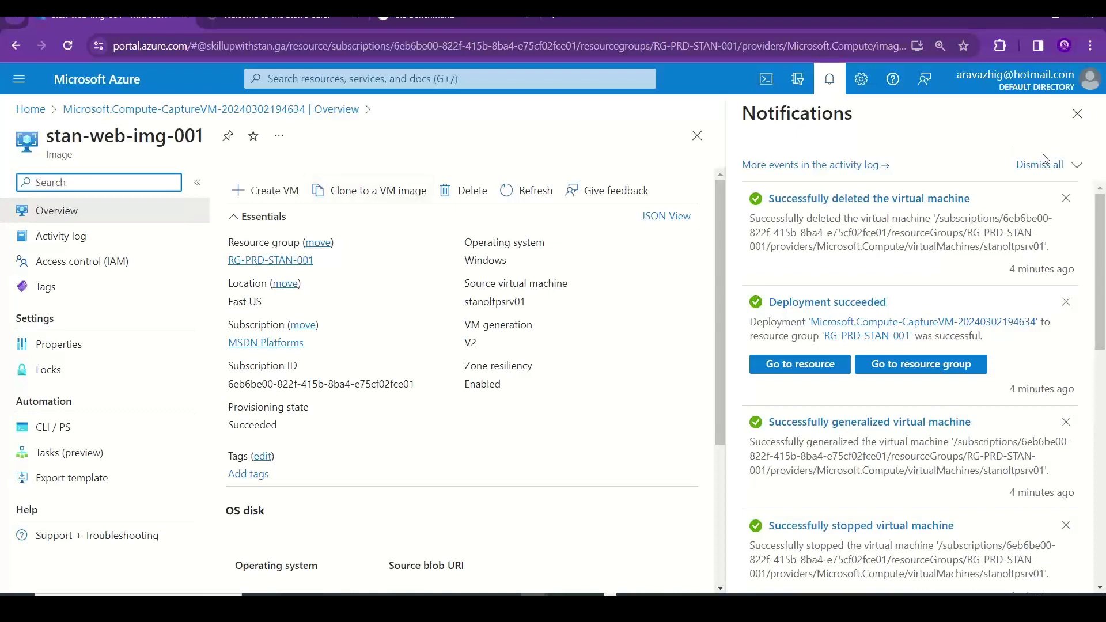
{"action": "left_click", "coordinate": [1077, 114]}
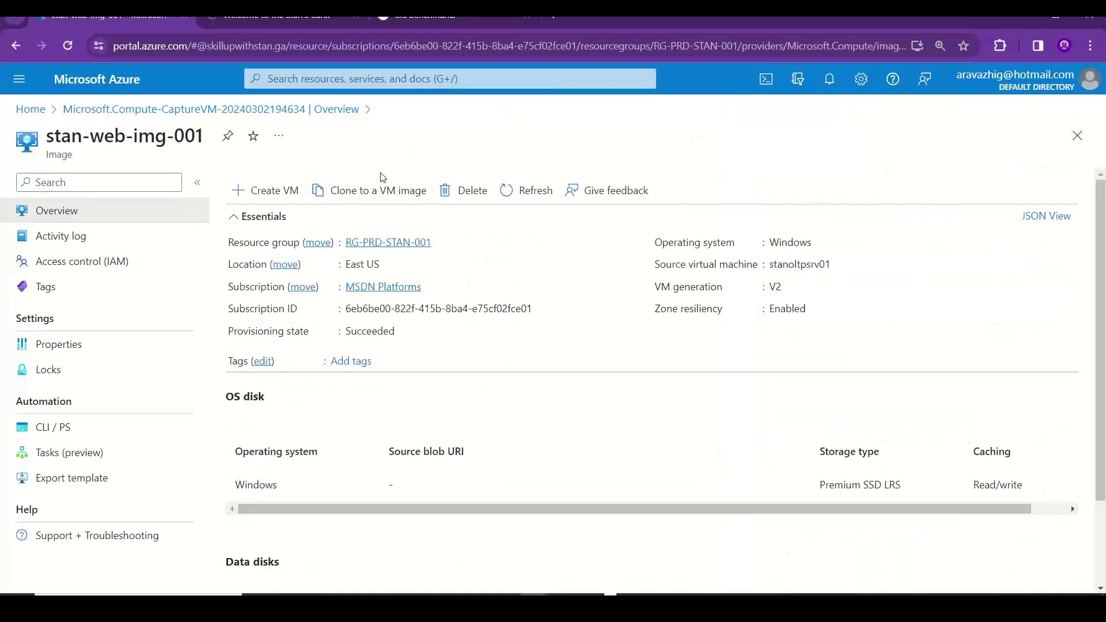
{"action": "left_click", "coordinate": [362, 198]}
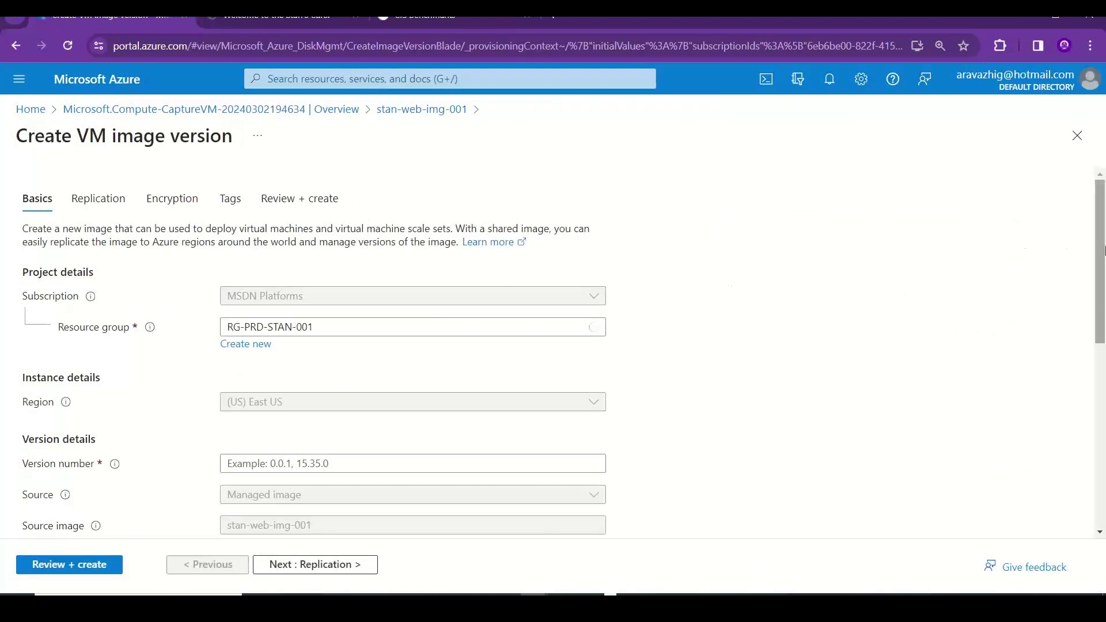
- Review the Create VM image version form down to Gallery details, then return to Excel
{"action": "scroll", "coordinate": [1103, 235], "scroll_direction": "down", "scroll_amount": 3}
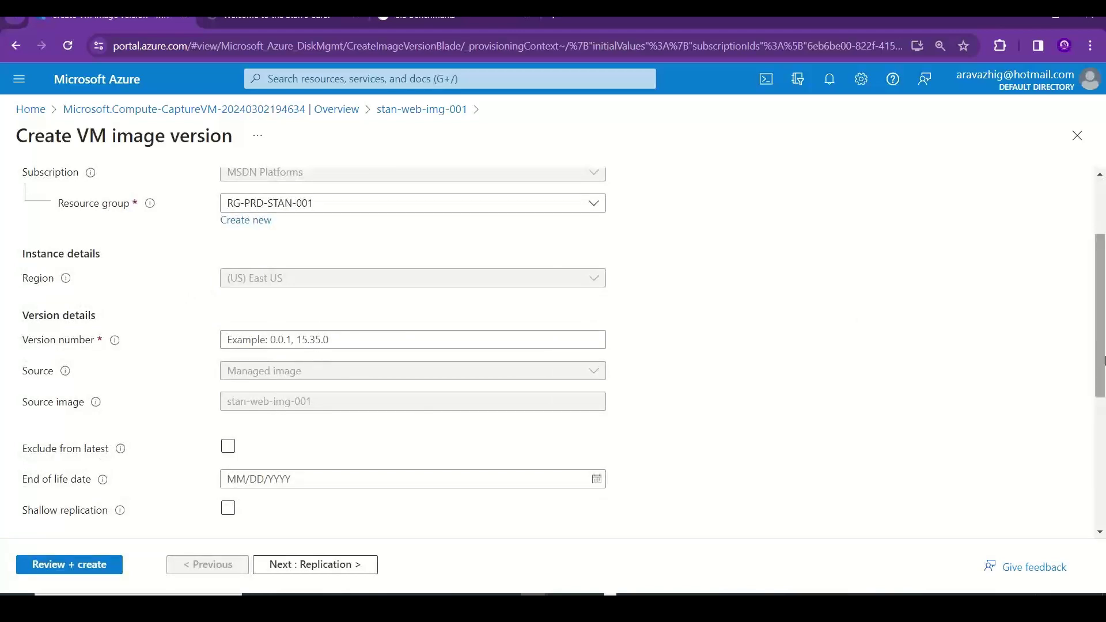
{"action": "left_click_drag", "start_coordinate": [1103, 364], "coordinate": [1102, 497]}
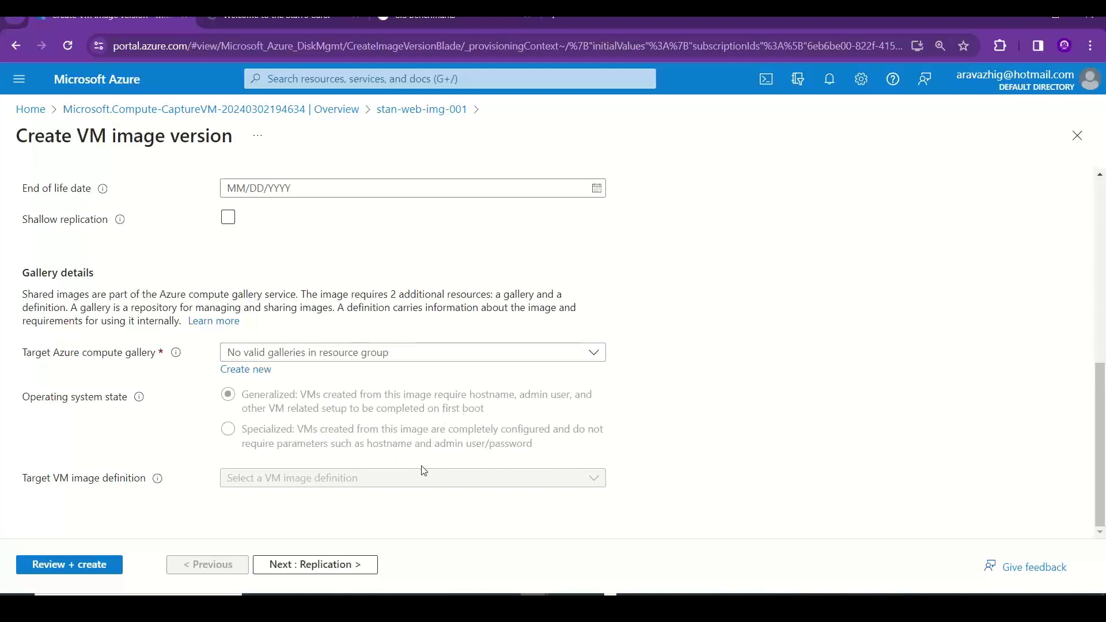
{"action": "key", "text": "alt+Tab"}
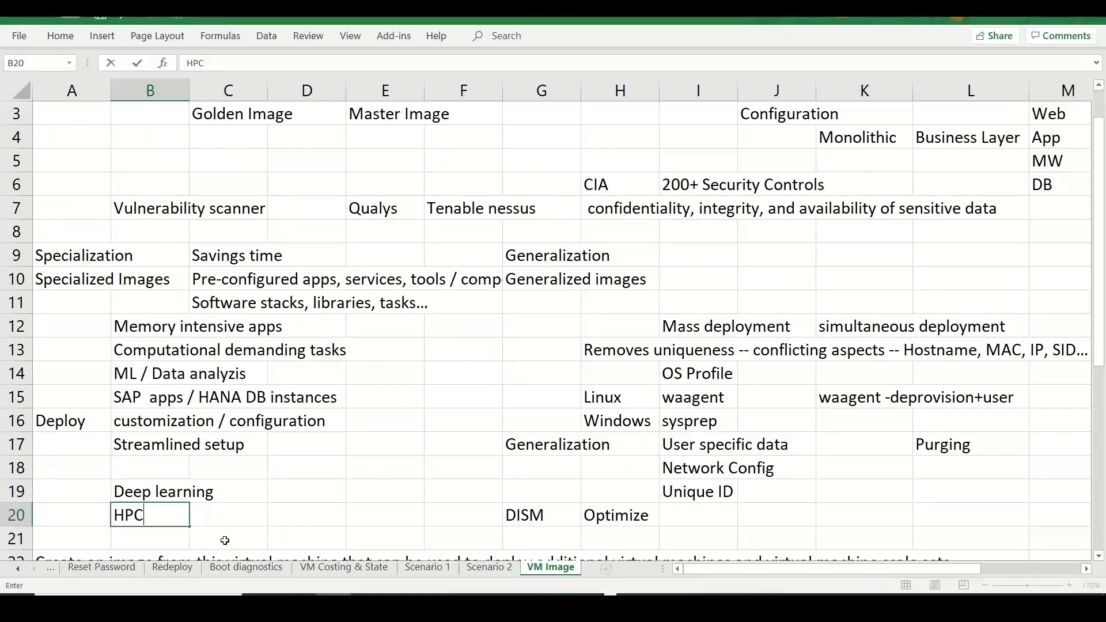
- Record 'First Boot -- OS Profile ; User Profile' in C21 and return to the Azure form
{"action": "left_click", "coordinate": [224, 541]}
{"action": "type", "text": "First Boot"}
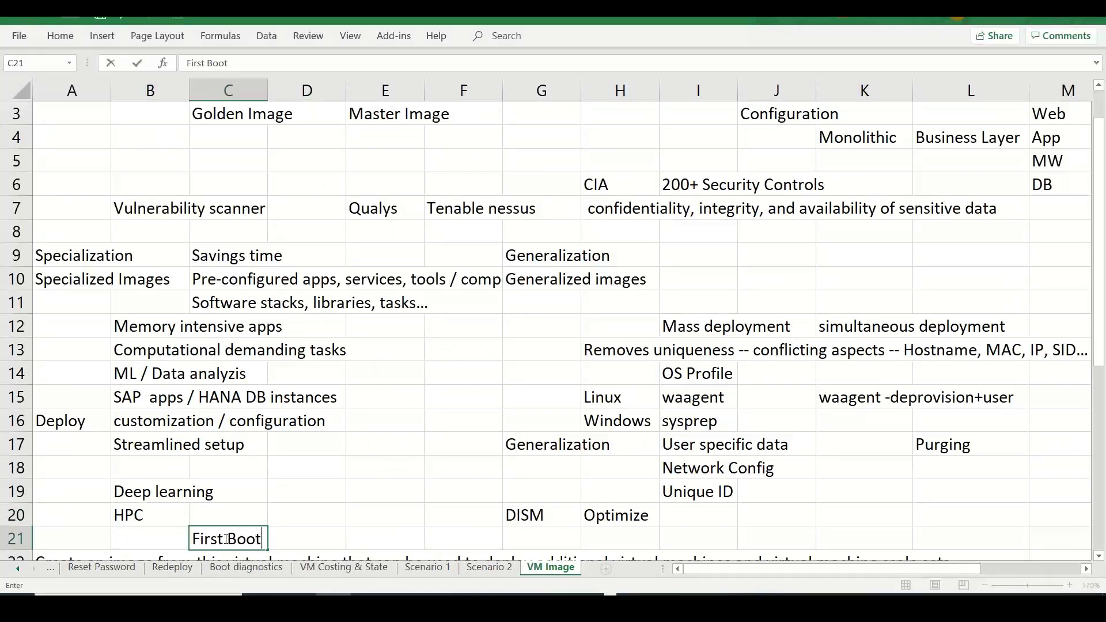
{"action": "type", "text": " -- OS Profile"}
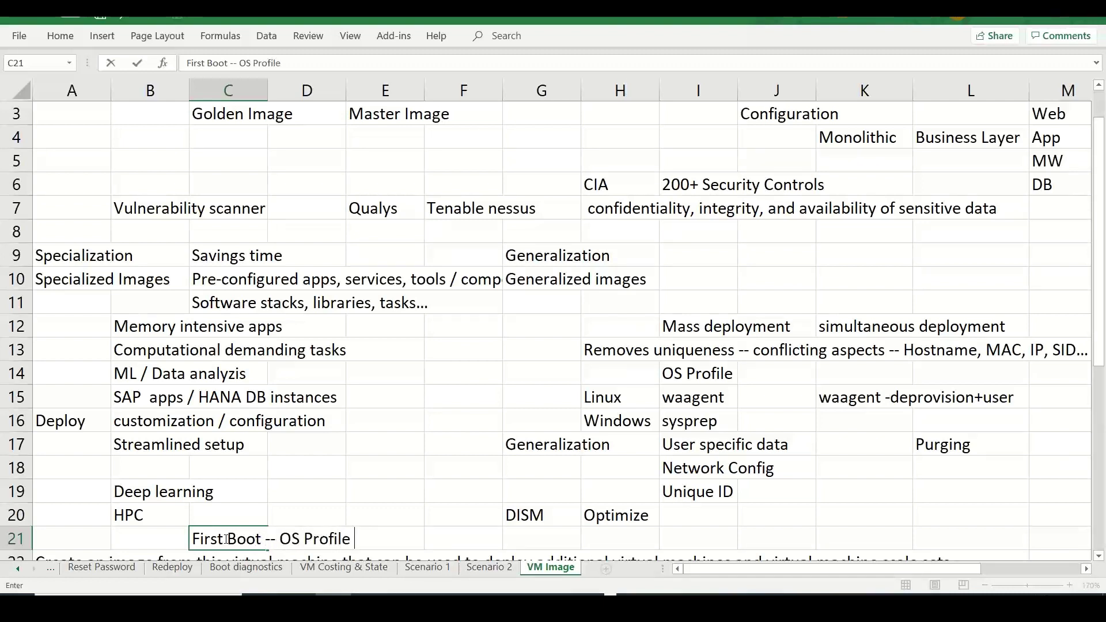
{"action": "type", "text": " ; User Profile"}
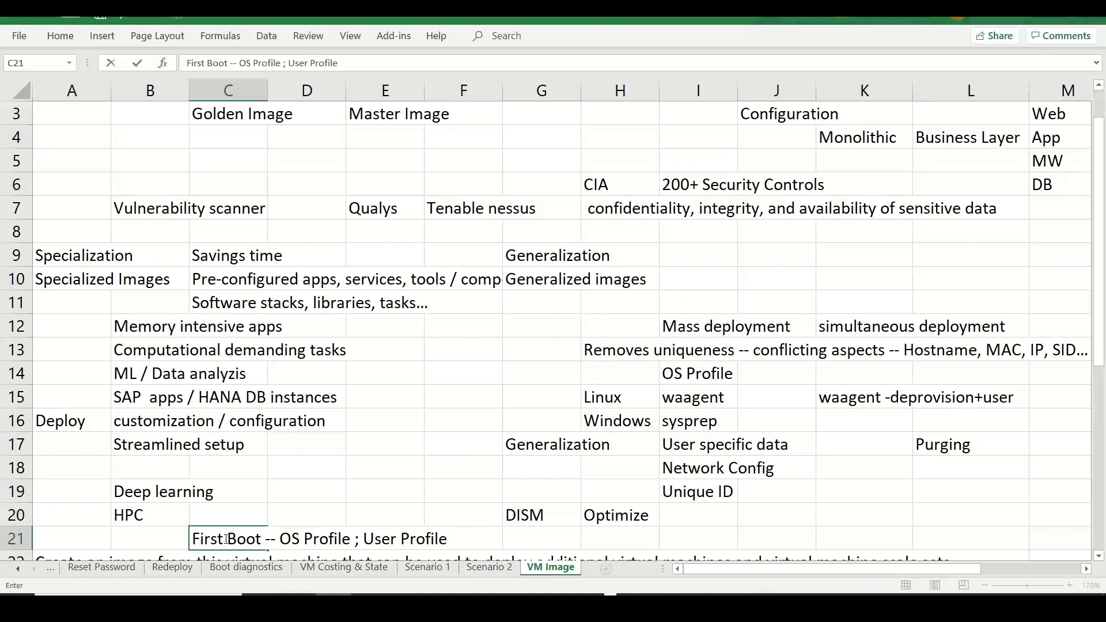
{"action": "key", "text": "alt+Tab"}
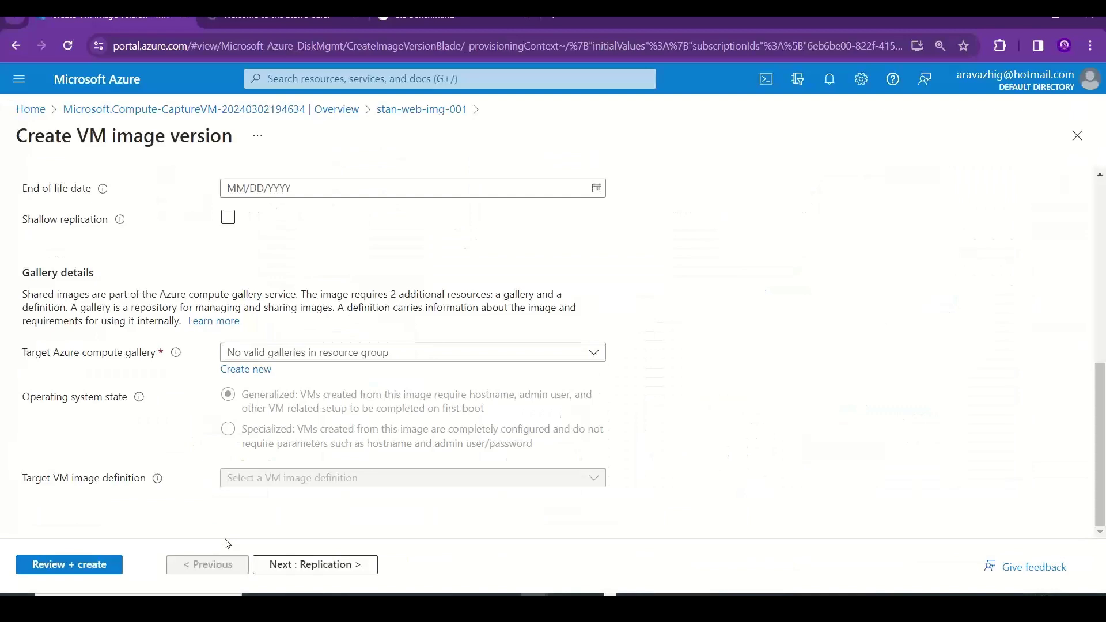
- Return to the stan-web-img-001 image, check its Properties, then view its Overview
{"action": "left_click_drag", "start_coordinate": [1103, 460], "coordinate": [427, 168]}
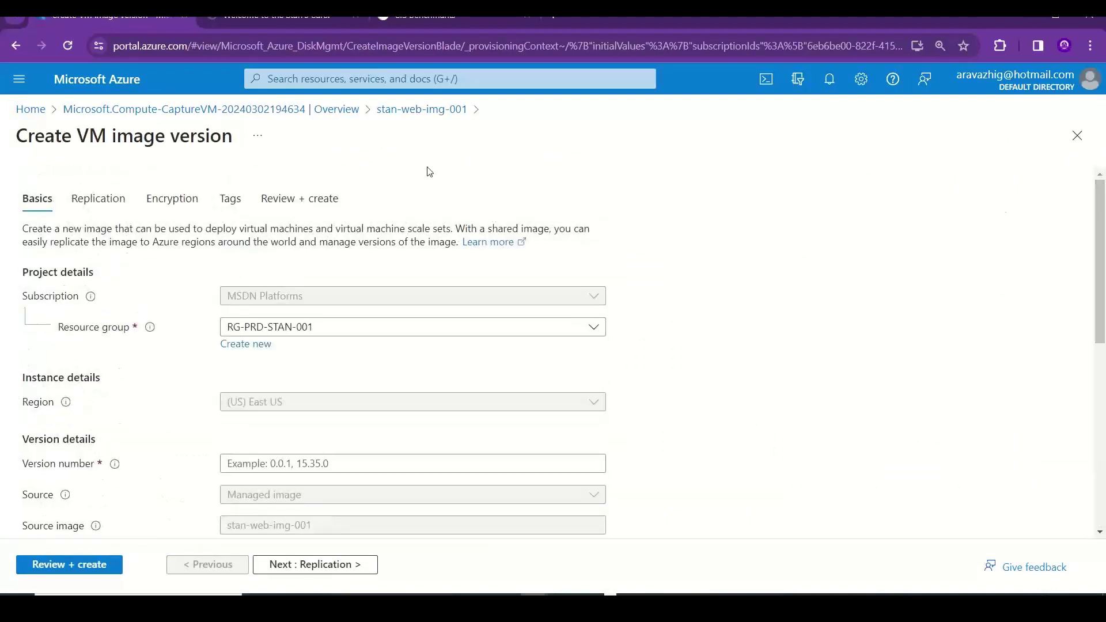
{"action": "left_click", "coordinate": [414, 111]}
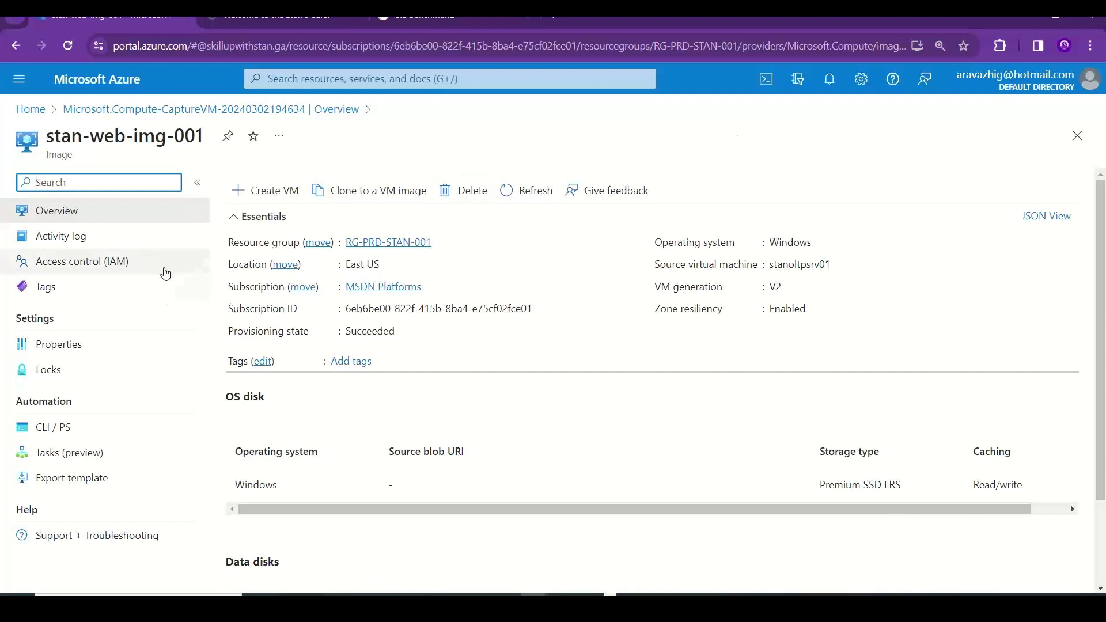
{"action": "left_click", "coordinate": [98, 354]}
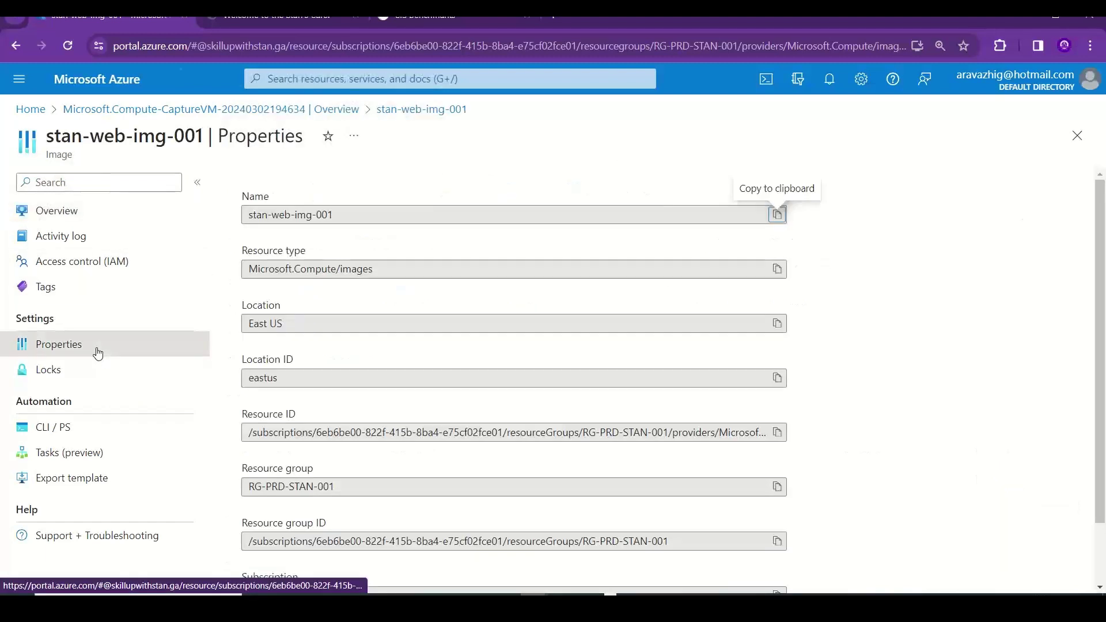
{"action": "scroll", "coordinate": [1104, 558], "scroll_direction": "down", "scroll_amount": 1}
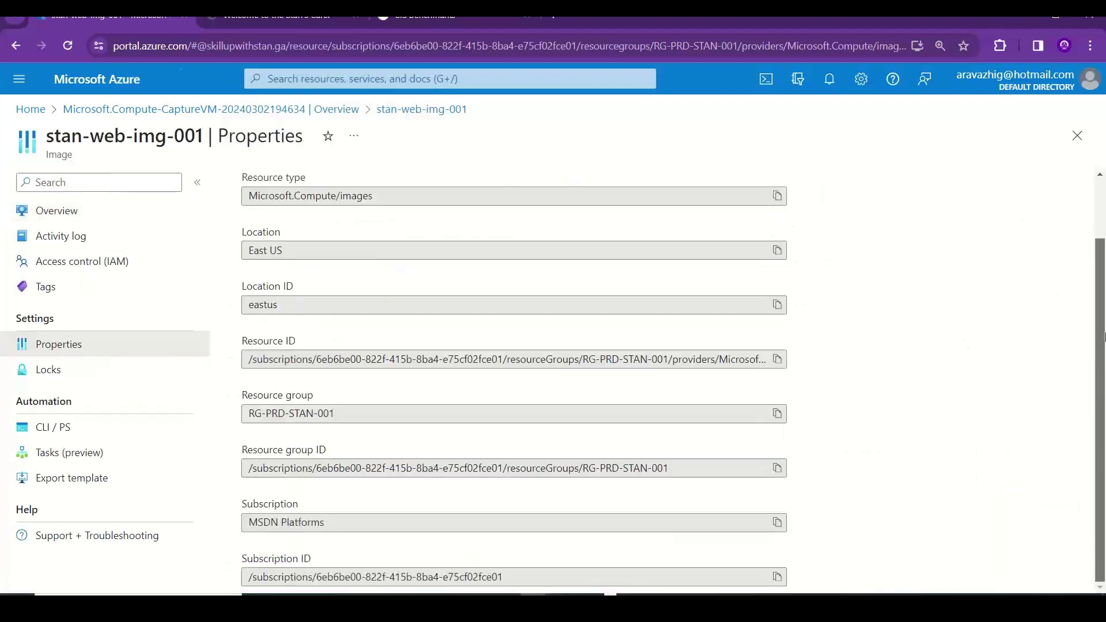
{"action": "scroll", "coordinate": [1104, 557], "scroll_direction": "up", "scroll_amount": 1}
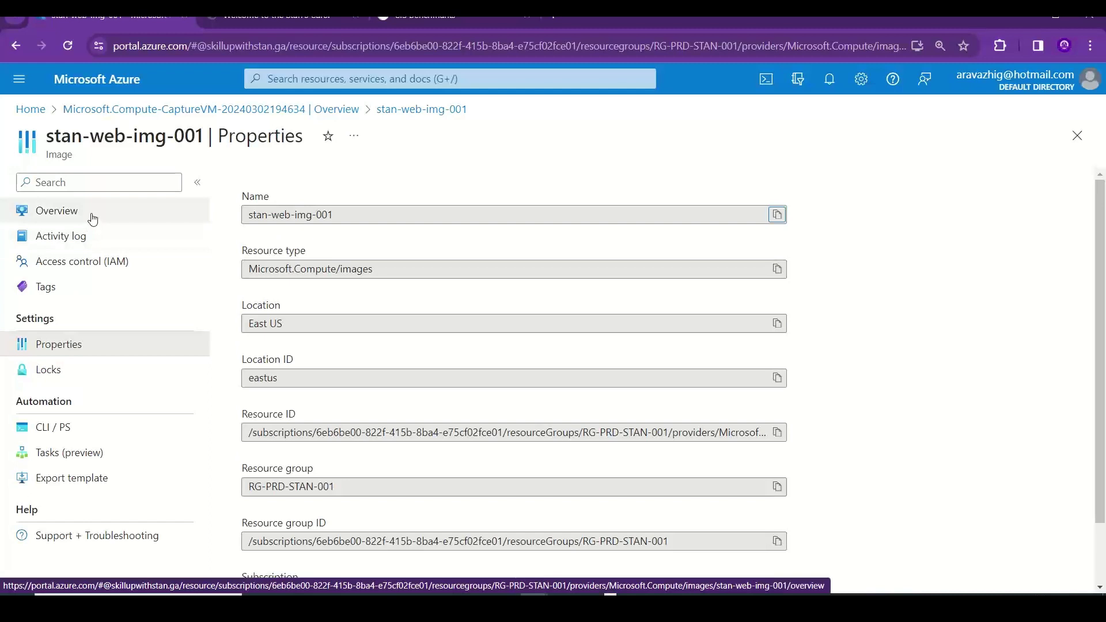
{"action": "left_click", "coordinate": [92, 218]}
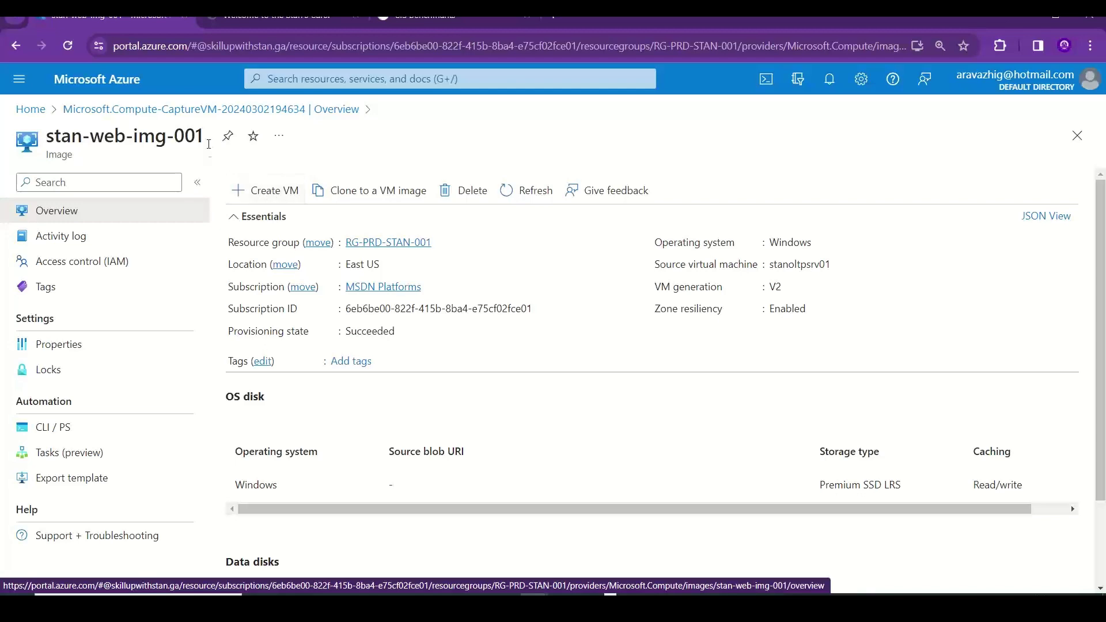
- Search the portal for 'image' and open the Images list to find stan-web-img-001
{"action": "left_click", "coordinate": [32, 108]}
{"action": "left_click", "coordinate": [295, 80]}
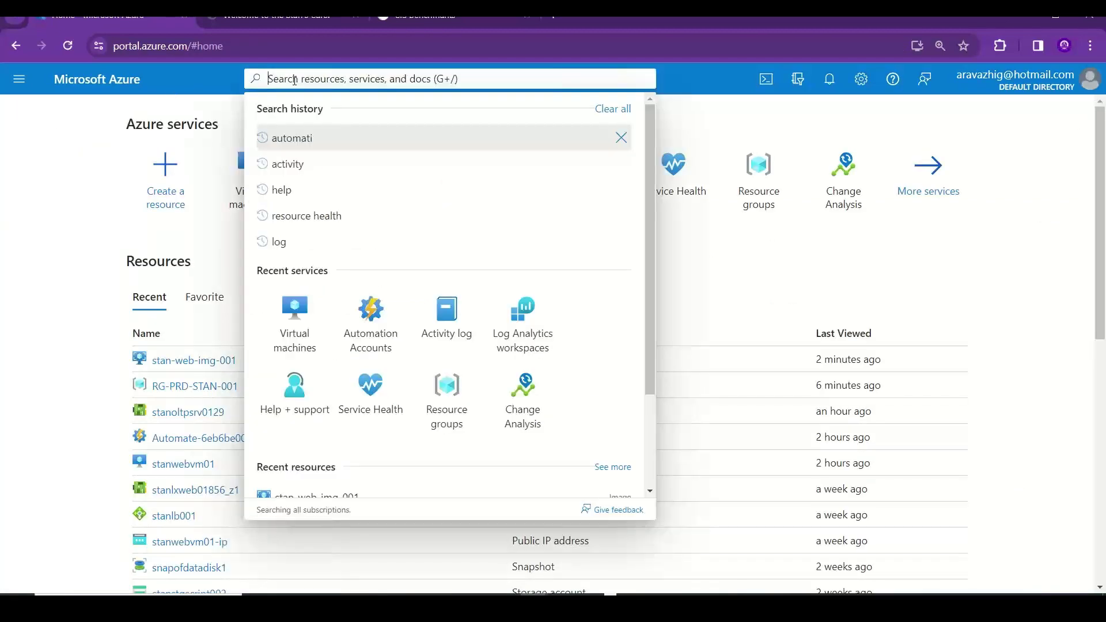
{"action": "type", "text": "image"}
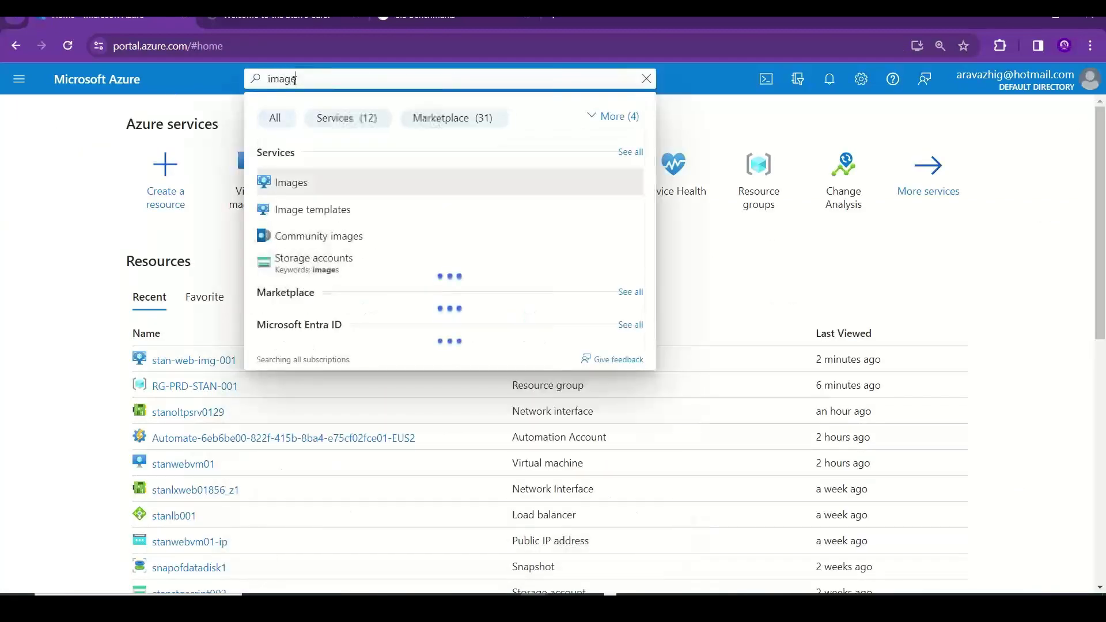
{"action": "left_click", "coordinate": [298, 189]}
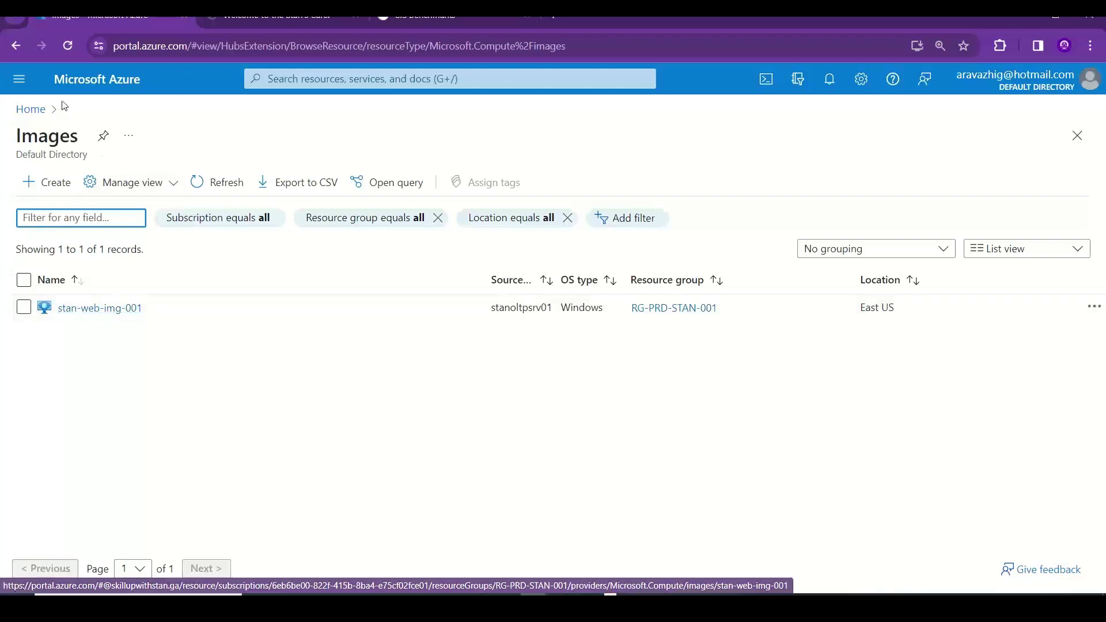
- From Virtual machines, start creating a new Azure virtual machine
{"action": "left_click", "coordinate": [35, 115]}
{"action": "left_click", "coordinate": [334, 188]}
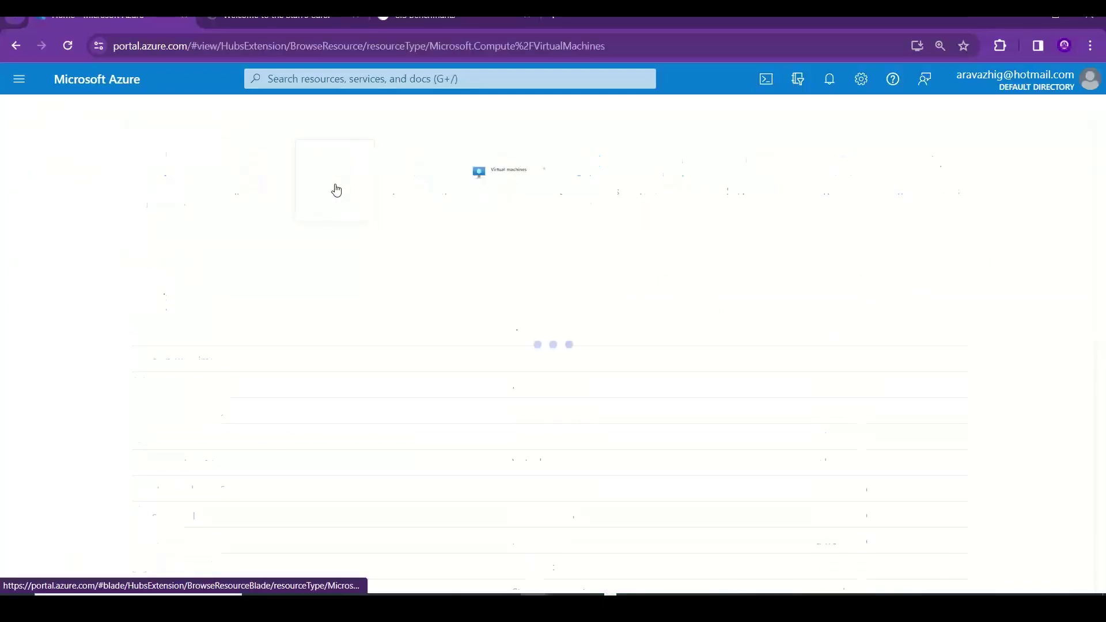
{"action": "left_click", "coordinate": [81, 182]}
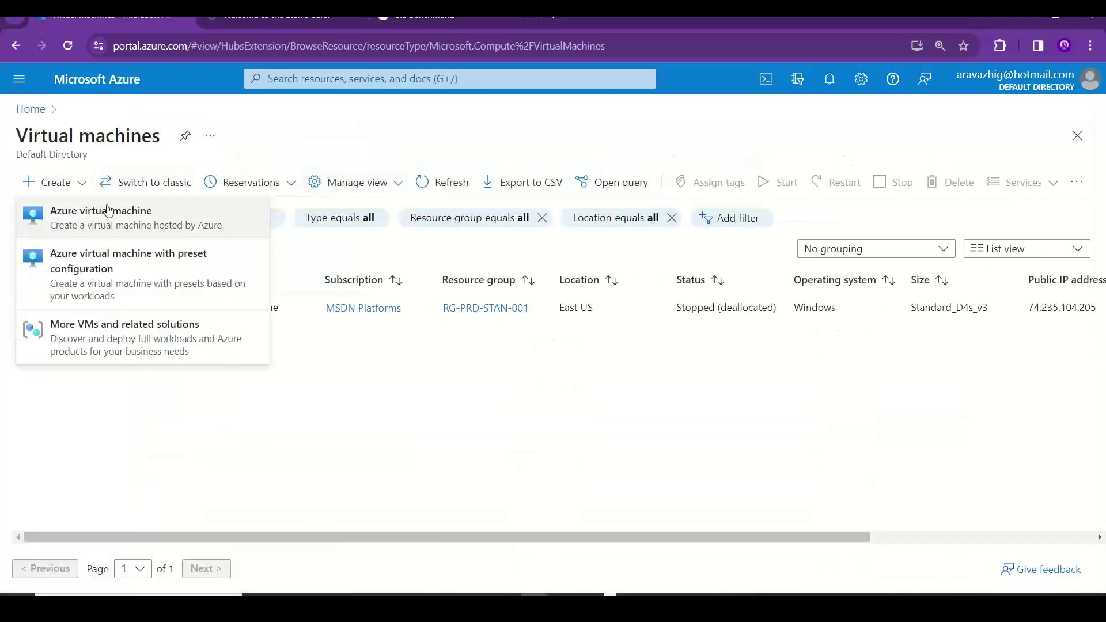
{"action": "left_click", "coordinate": [106, 213]}
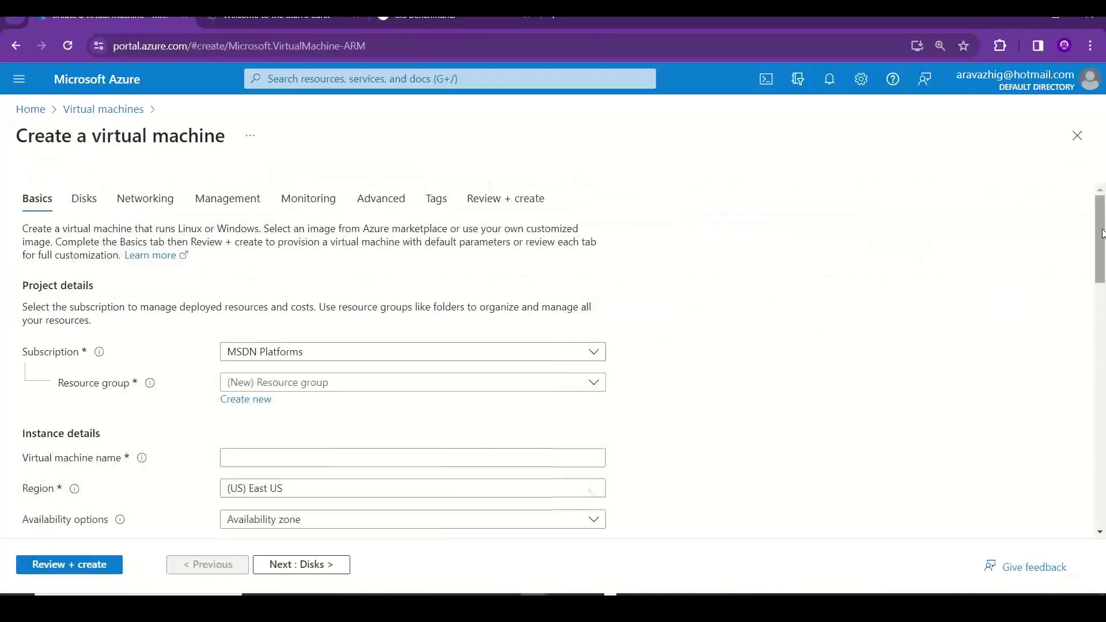
- Choose the custom image stan-web-img-001 from My Images as the VM image
{"action": "left_click_drag", "start_coordinate": [1105, 254], "coordinate": [1104, 360]}
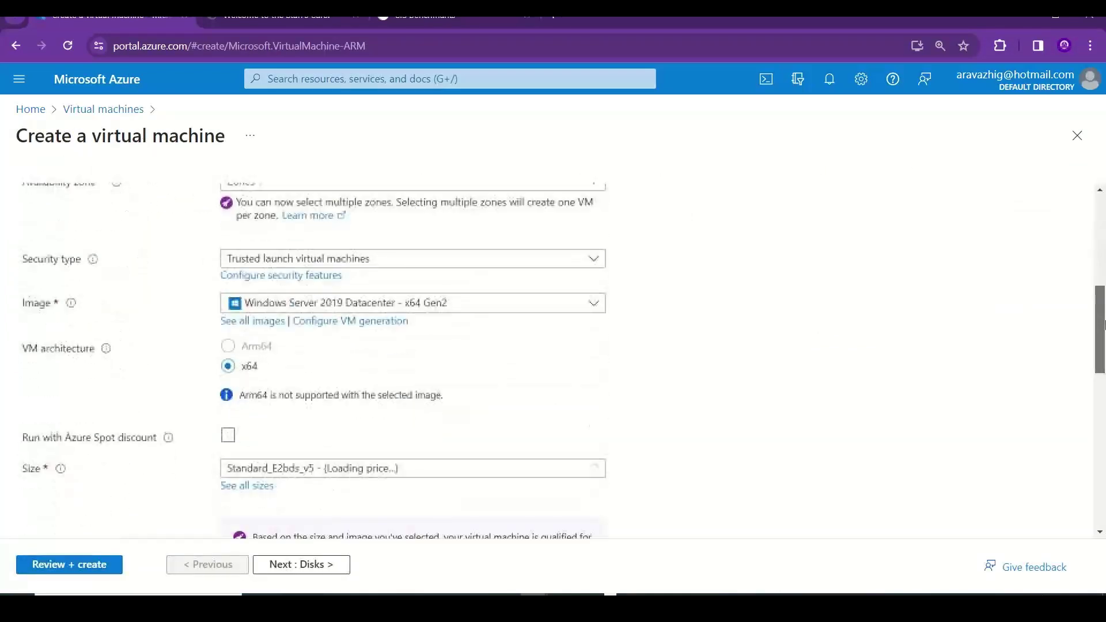
{"action": "left_click", "coordinate": [266, 318]}
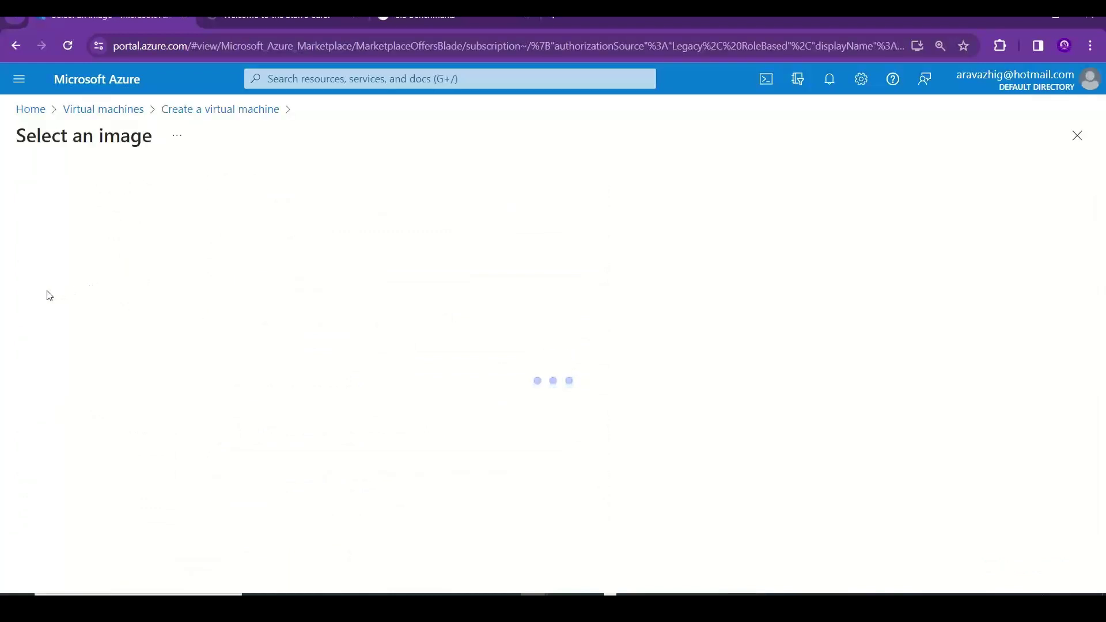
{"action": "left_click", "coordinate": [40, 233]}
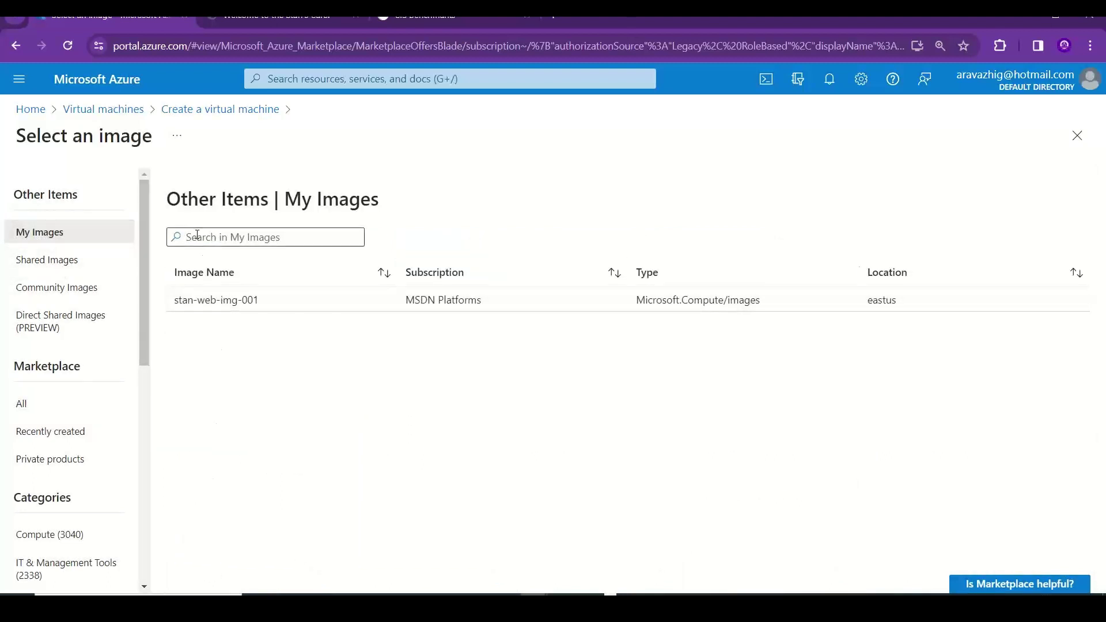
{"action": "left_click_drag", "start_coordinate": [272, 297], "coordinate": [173, 301]}
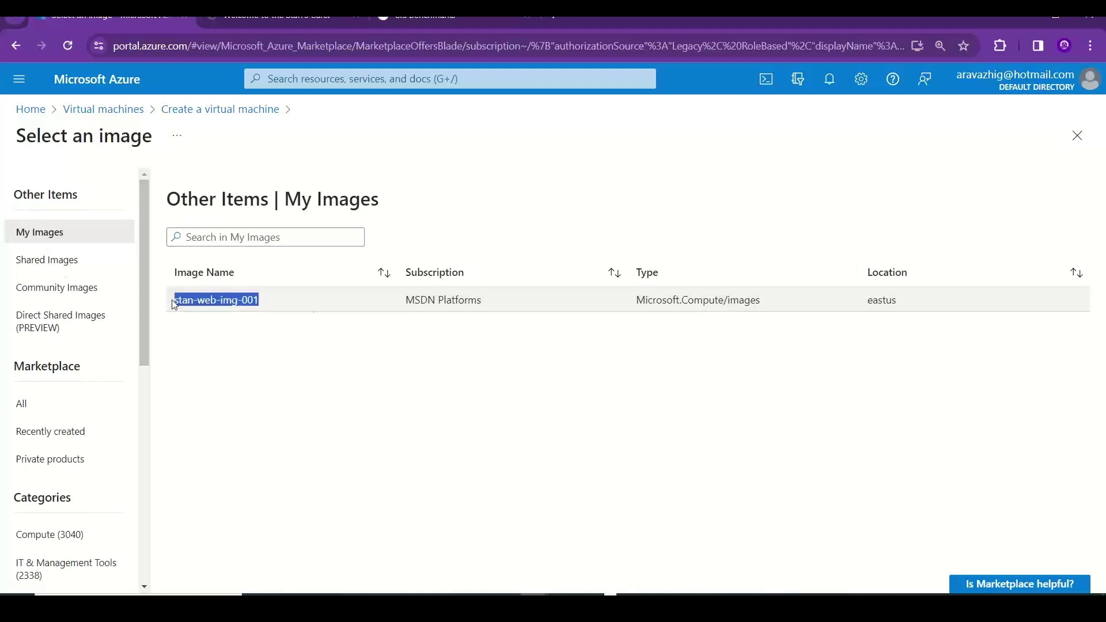
{"action": "left_click", "coordinate": [309, 314]}
{"action": "left_click", "coordinate": [229, 304]}
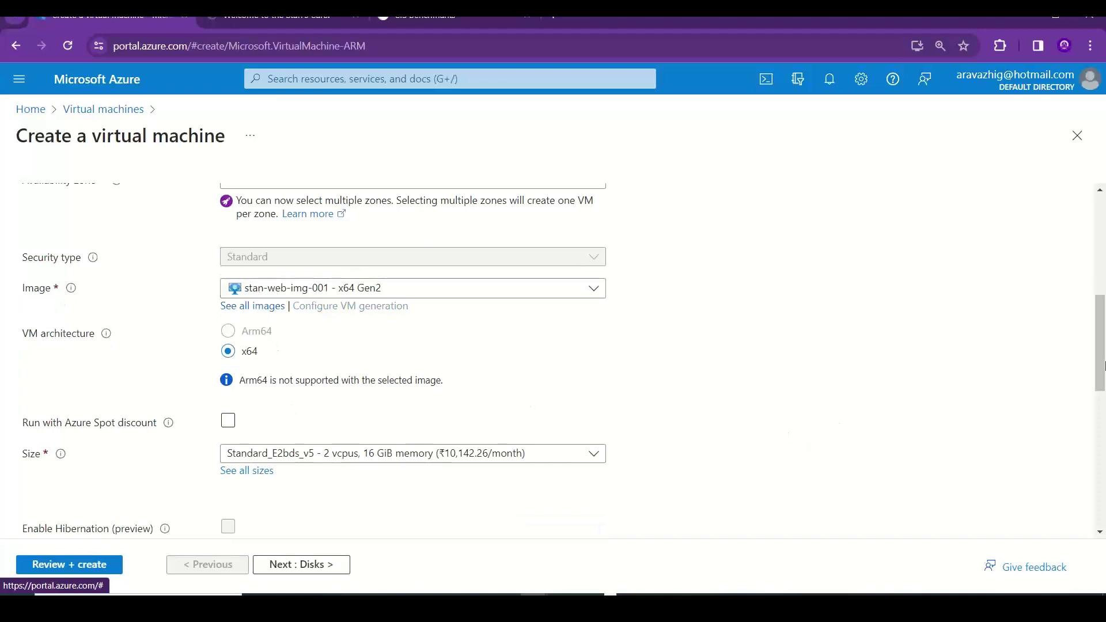
- Put the VM in resource group RG-PRD-STAN-001 and name it stanwebsrv002
{"action": "scroll", "coordinate": [1103, 365], "scroll_direction": "up", "scroll_amount": 6}
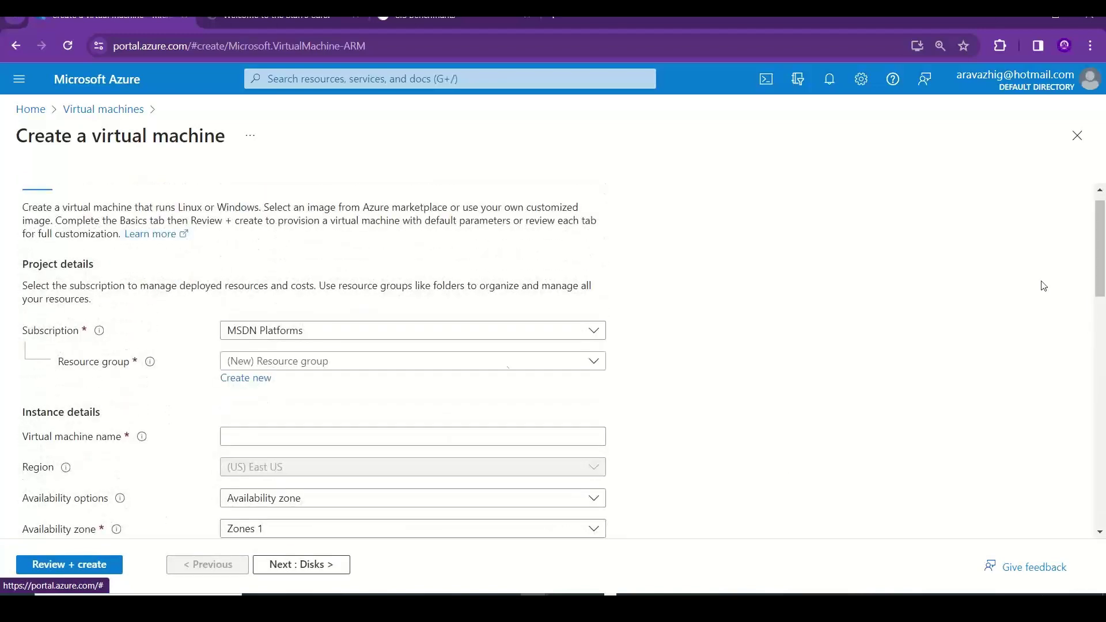
{"action": "left_click", "coordinate": [457, 362]}
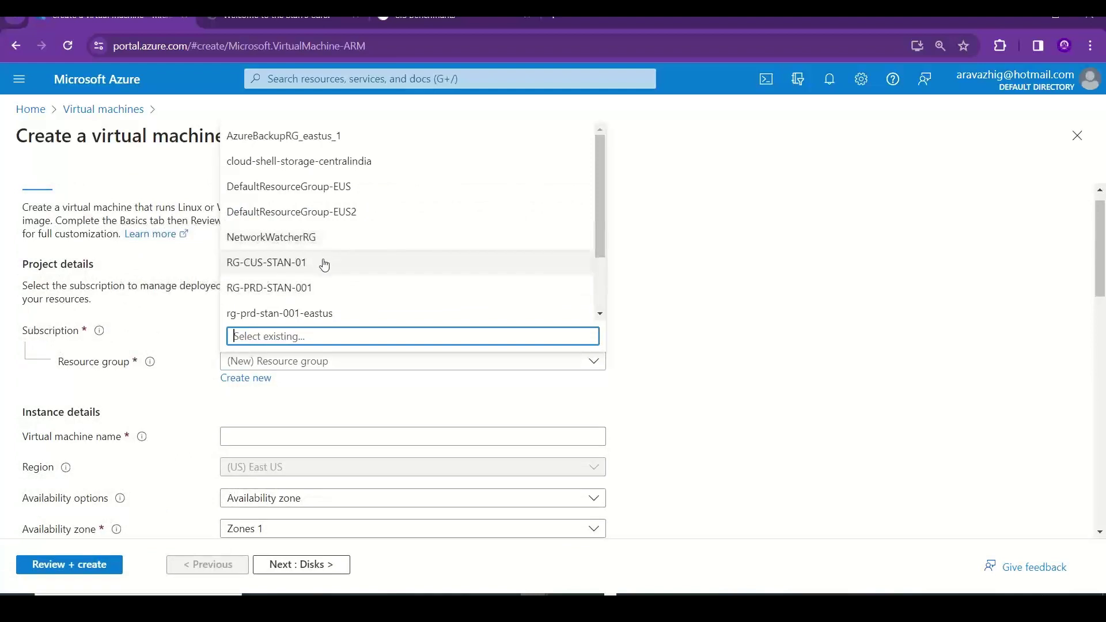
{"action": "left_click", "coordinate": [349, 282]}
{"action": "left_click", "coordinate": [282, 441]}
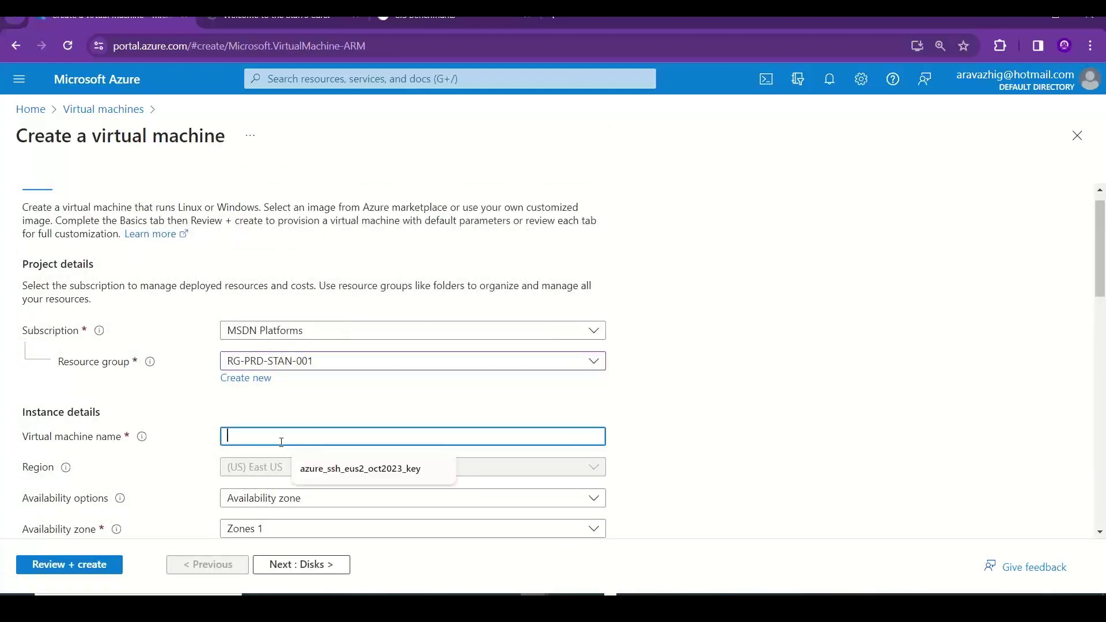
{"action": "type", "text": "stanweb"}
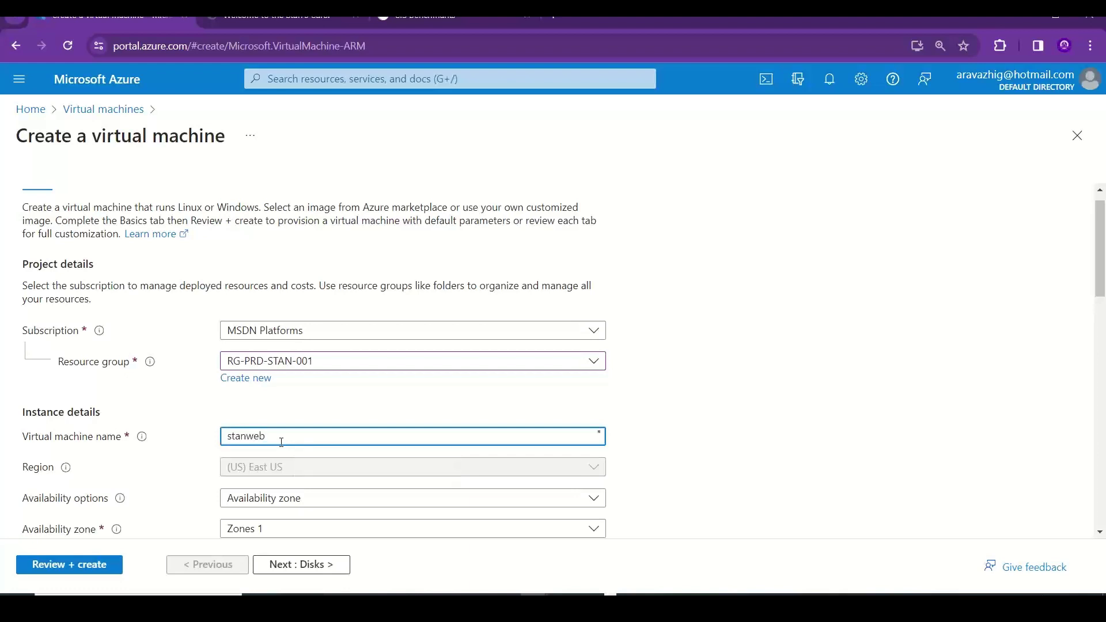
{"action": "type", "text": "srv002"}
- Review the project details and keep the availability zone at Zone 1
{"action": "left_click_drag", "start_coordinate": [1105, 259], "coordinate": [1105, 300]}
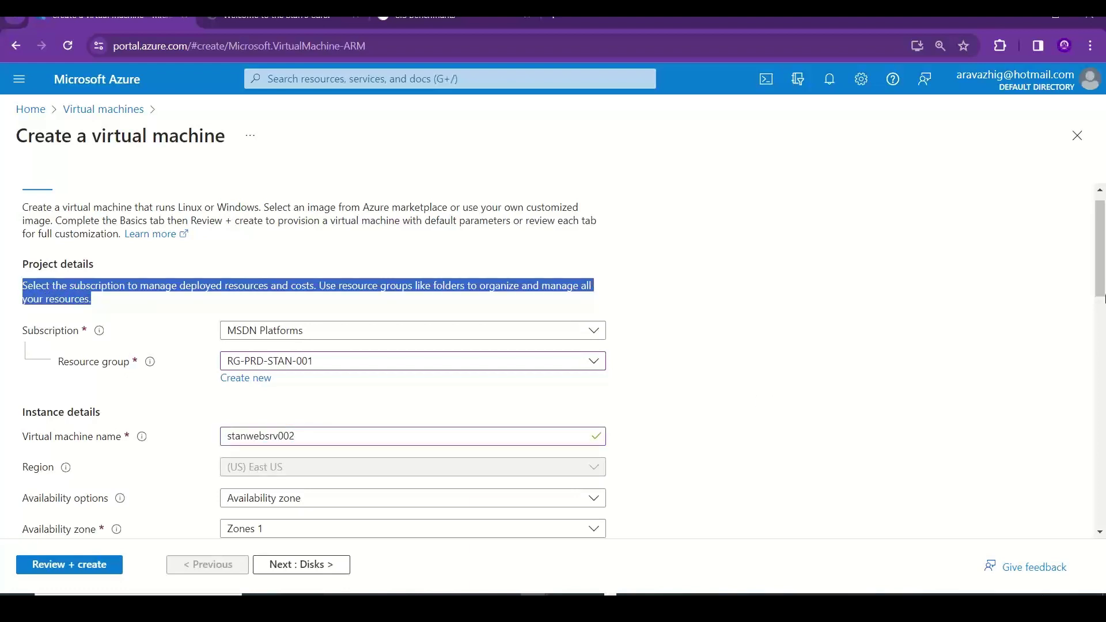
{"action": "left_click", "coordinate": [1065, 293]}
{"action": "scroll", "coordinate": [1101, 263], "scroll_direction": "down", "scroll_amount": 4}
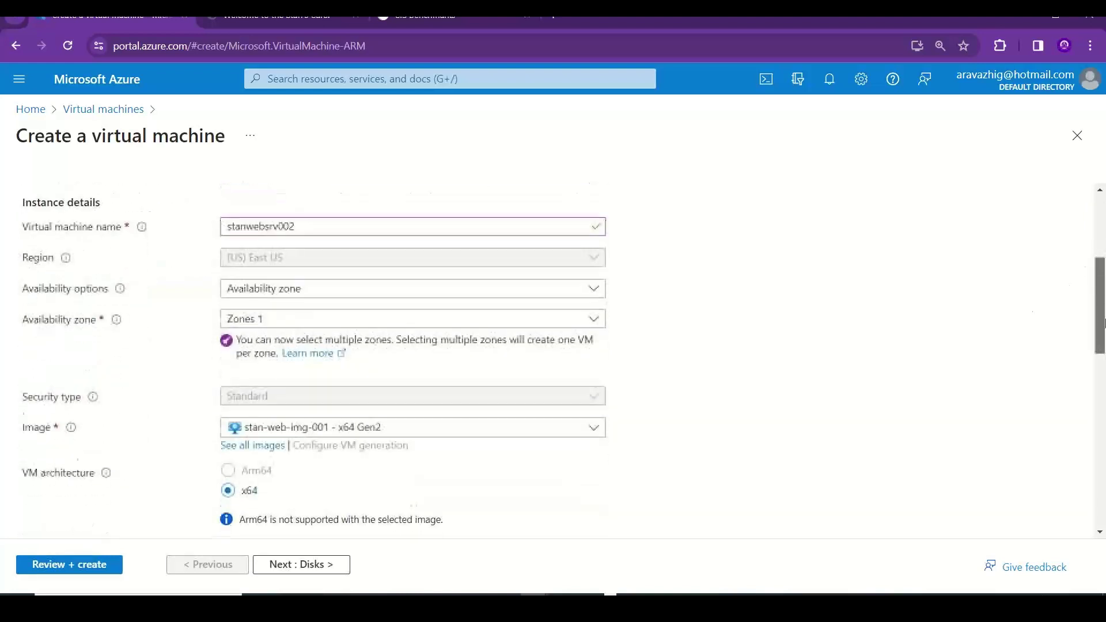
{"action": "left_click", "coordinate": [432, 316]}
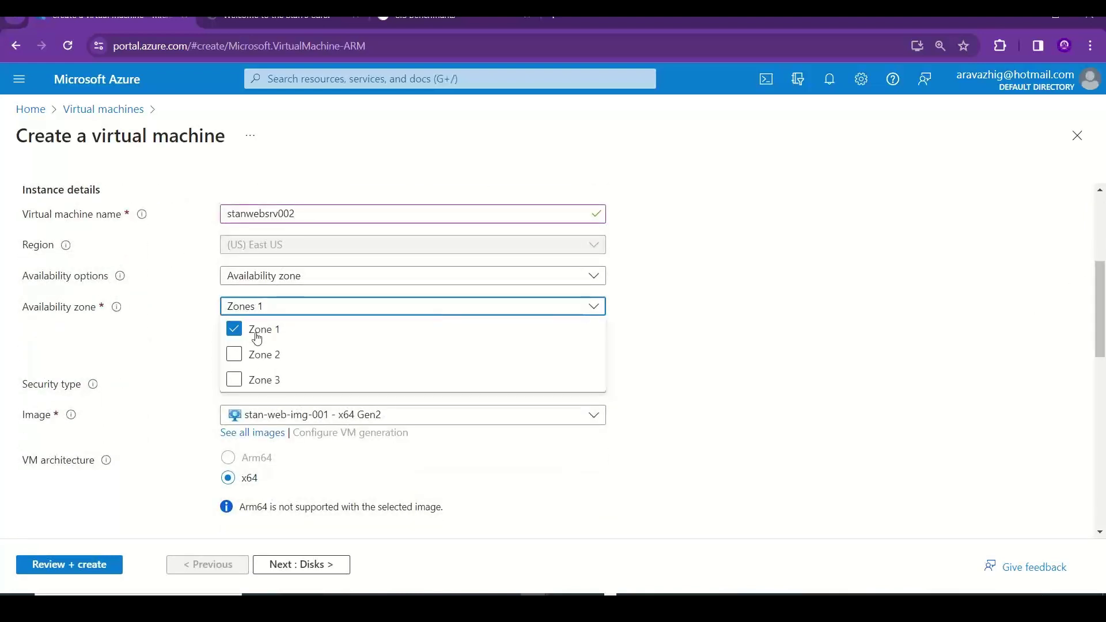
{"action": "left_click", "coordinate": [827, 378]}
{"action": "left_click_drag", "start_coordinate": [1104, 295], "coordinate": [1095, 412]}
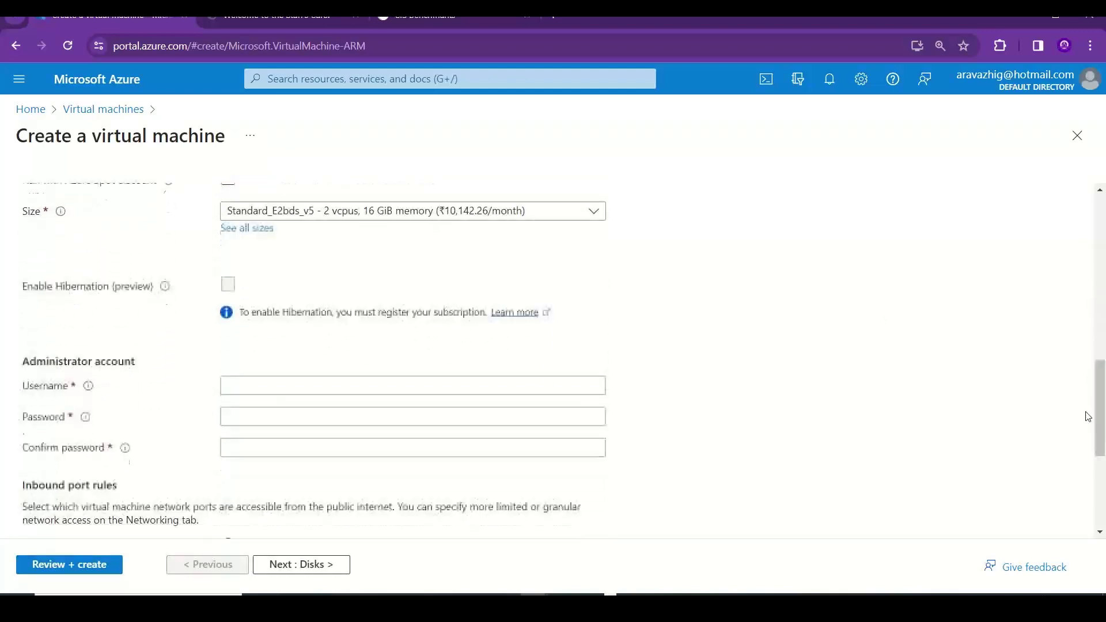
- Enter the administrator username, password and password confirmation
{"action": "left_click", "coordinate": [331, 387]}
{"action": "type", "text": "stan"}
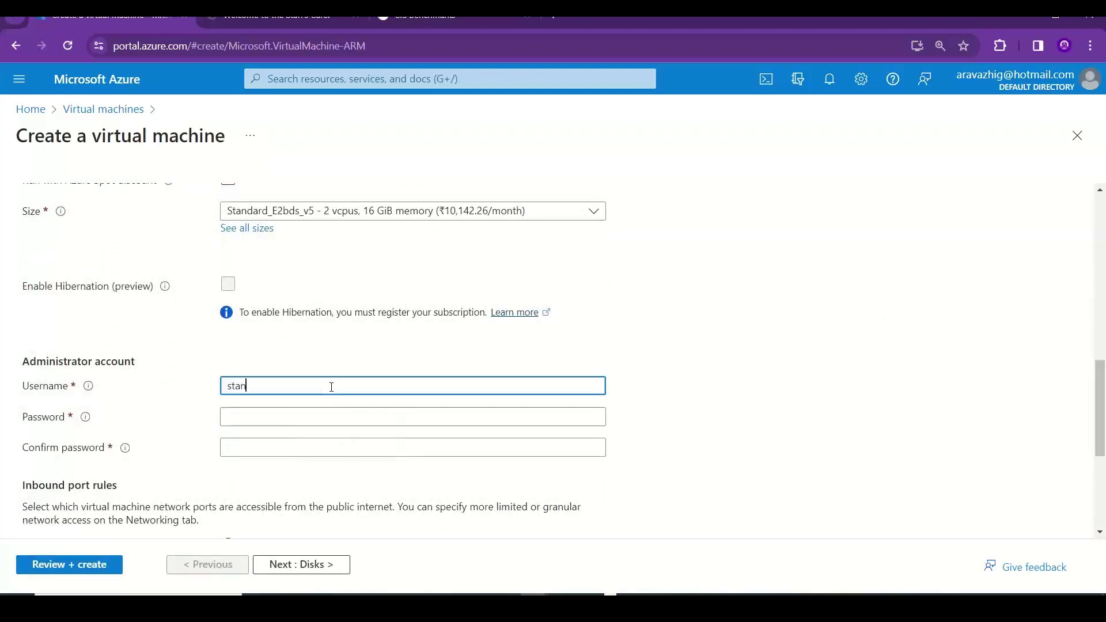
{"action": "key", "text": "Tab"}
{"action": "type", "text": "Pass"}
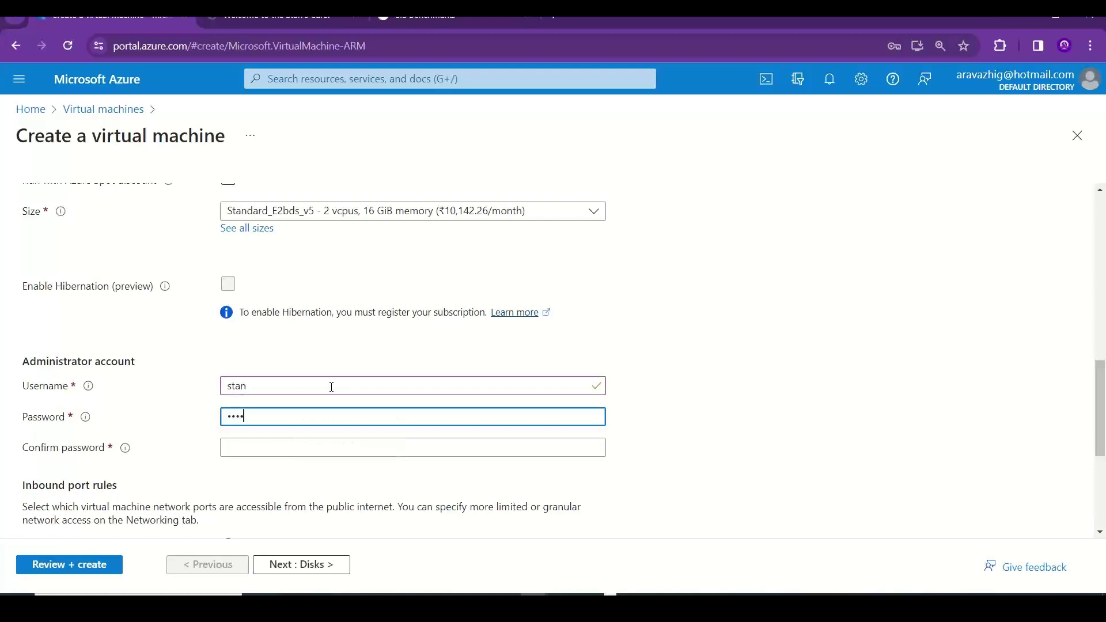
{"action": "type", "text": "wor"}
{"action": "key", "text": "Tab"}
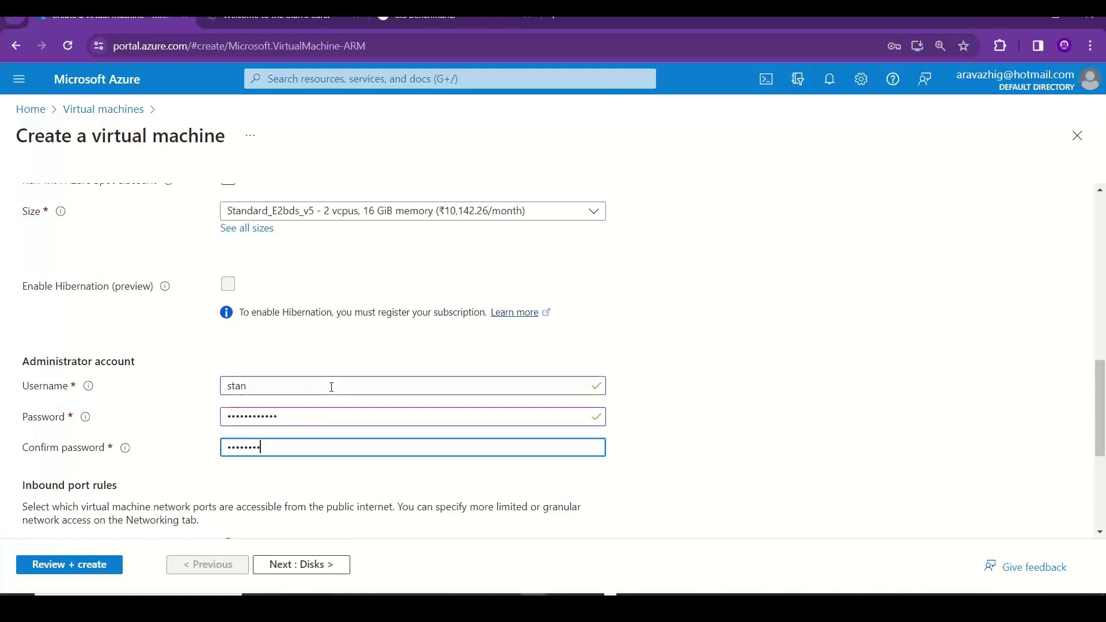
{"action": "type", "text": "Password@123"}
{"action": "left_click_drag", "start_coordinate": [1104, 435], "coordinate": [1103, 522]}
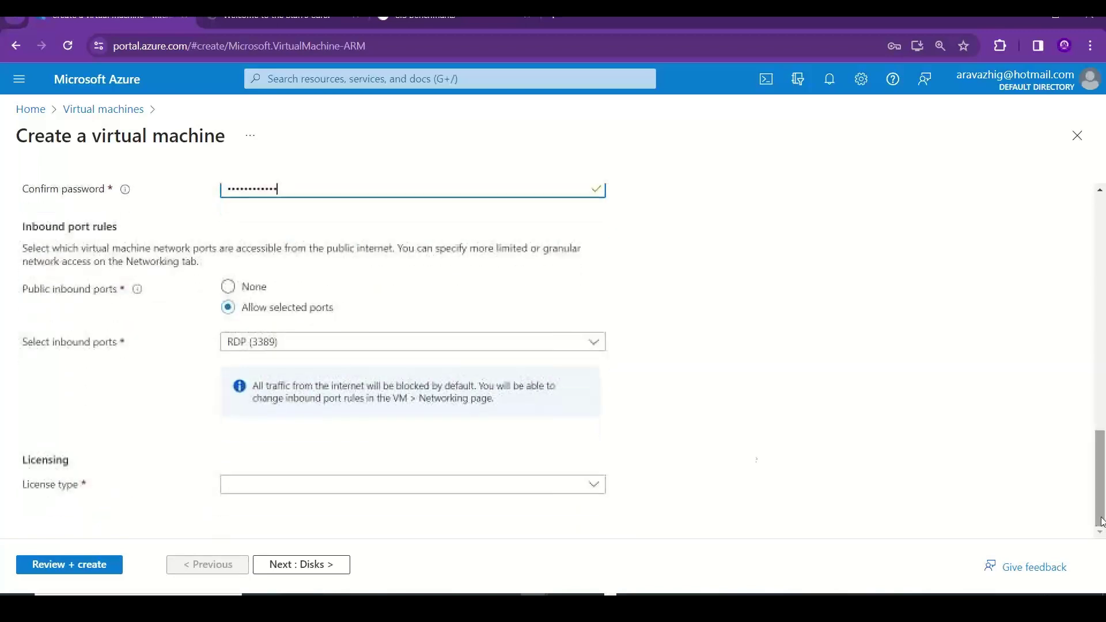
- Allow HTTP (80) alongside RDP inbound and set the licence type to Windows server, confirming an existing licence
{"action": "left_click", "coordinate": [490, 345]}
{"action": "left_click", "coordinate": [271, 365]}
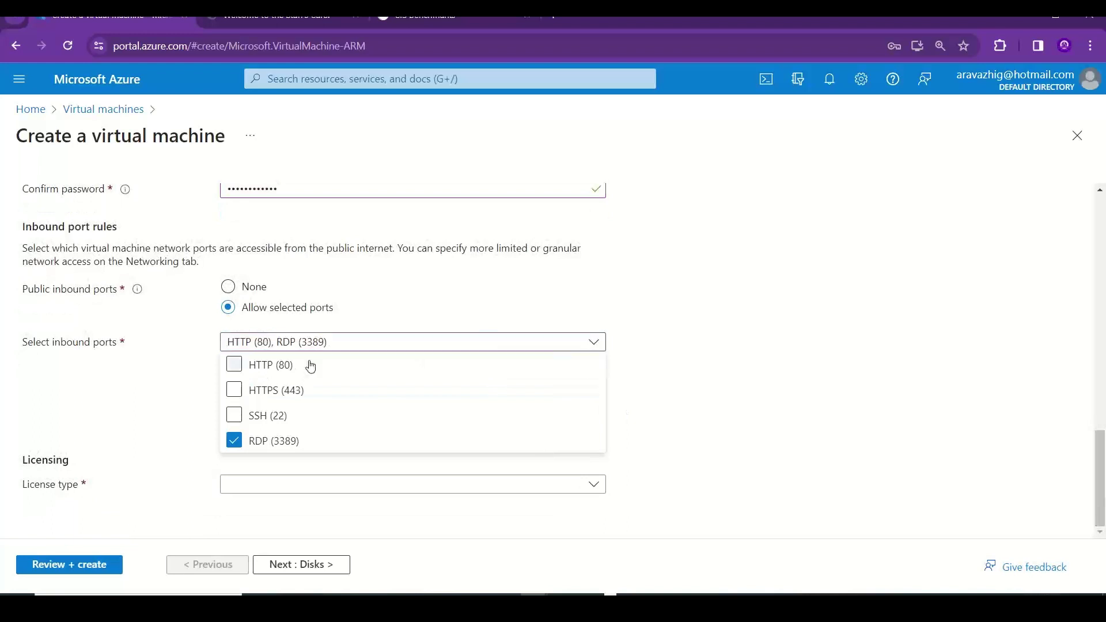
{"action": "left_click", "coordinate": [714, 444]}
{"action": "left_click", "coordinate": [378, 486]}
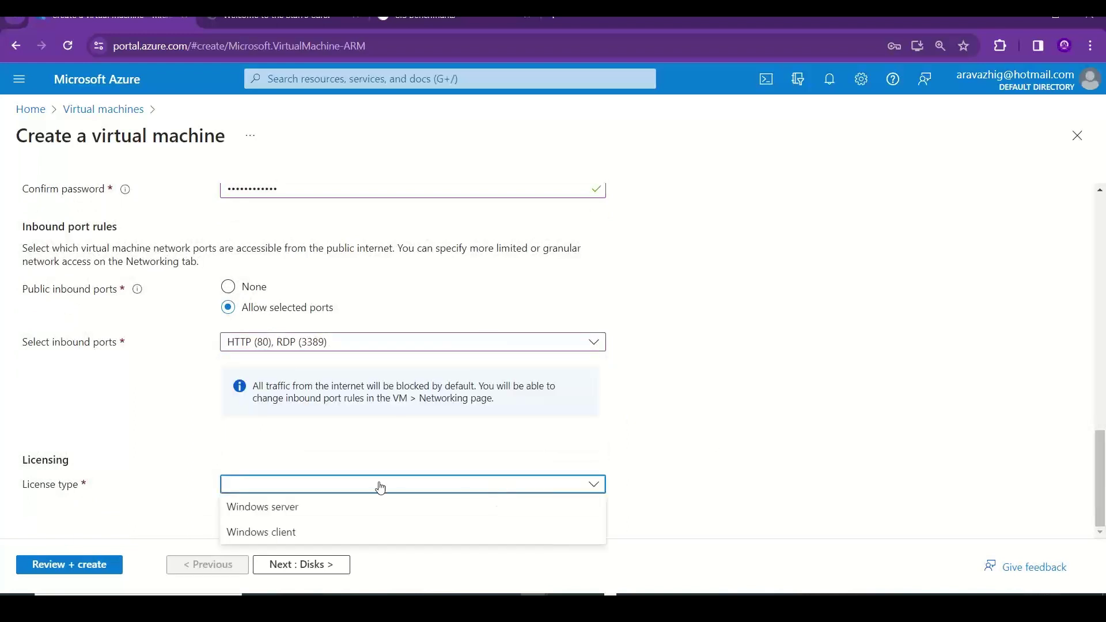
{"action": "left_click", "coordinate": [296, 505]}
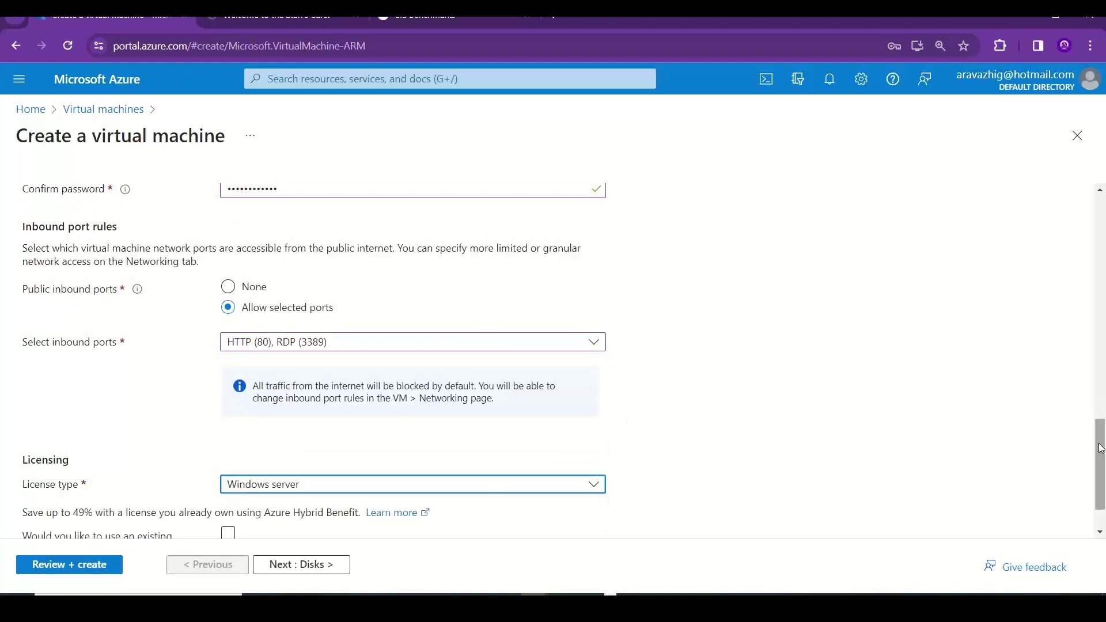
{"action": "scroll", "coordinate": [1103, 397], "scroll_direction": "down", "scroll_amount": 1}
{"action": "left_click", "coordinate": [236, 472]}
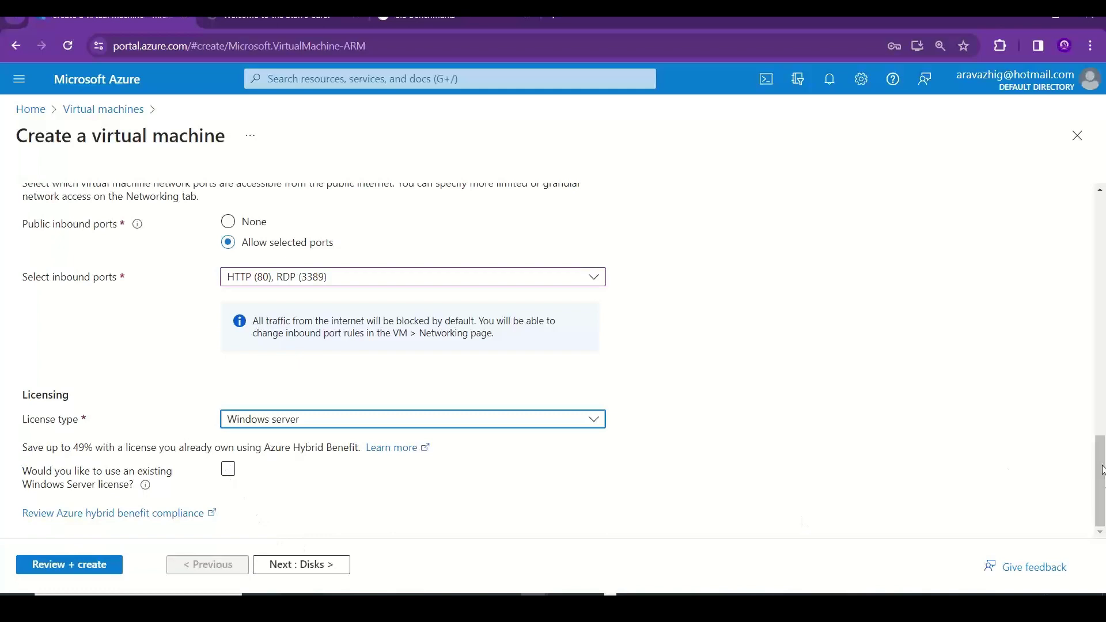
{"action": "left_click_drag", "start_coordinate": [1101, 471], "coordinate": [1104, 213]}
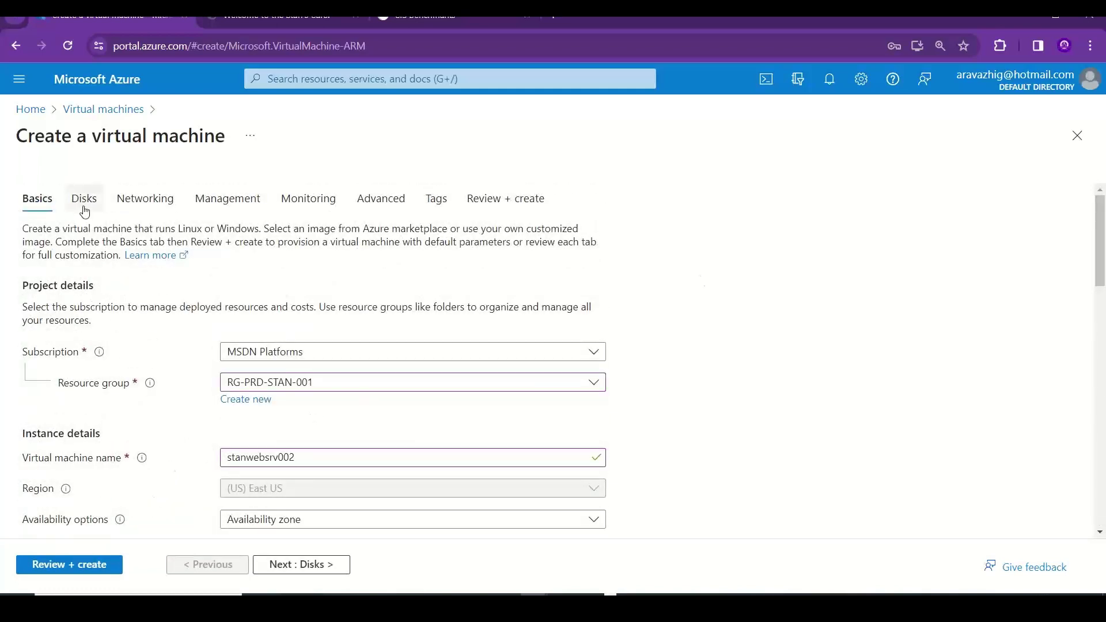
- Validate stanwebsrv002 with Review + create, launch the deployment, and return to the Excel notes
{"action": "left_click", "coordinate": [73, 567]}
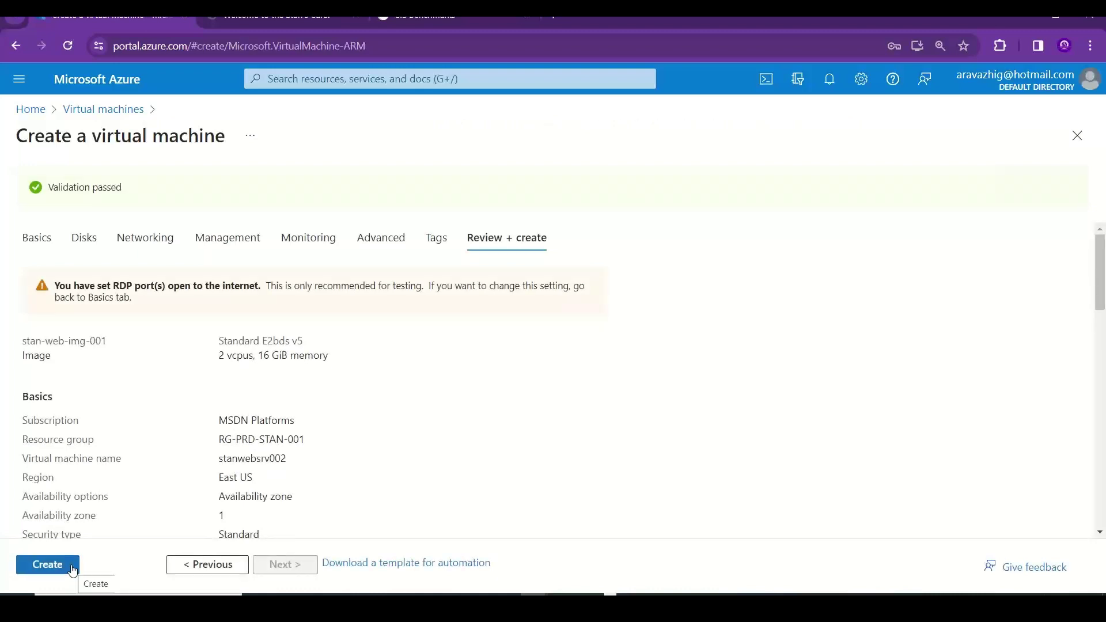
{"action": "left_click", "coordinate": [73, 569]}
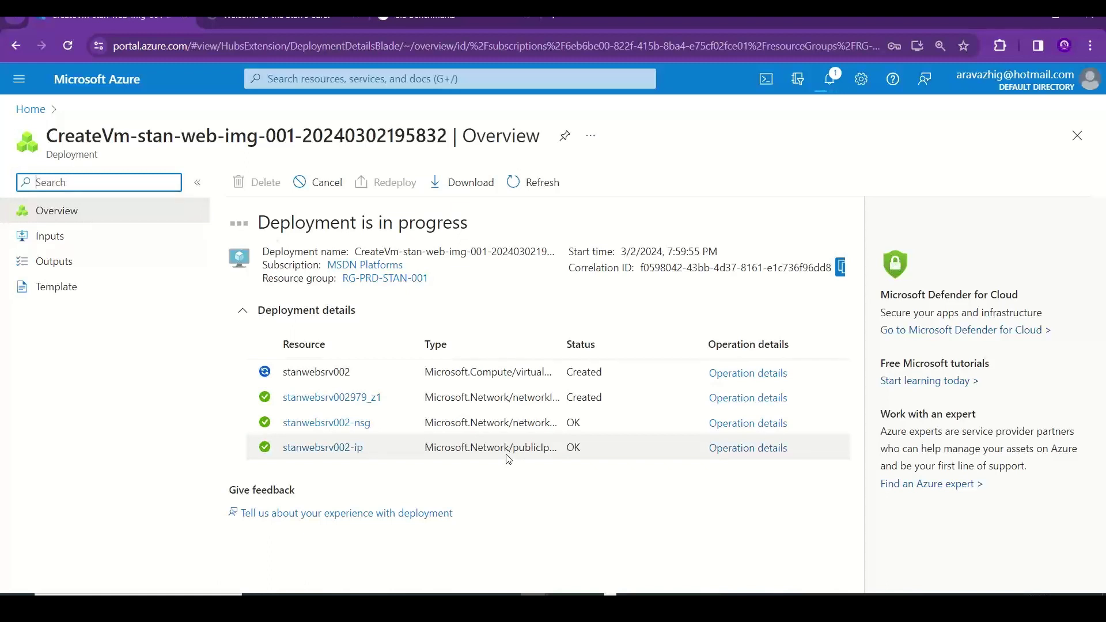
{"action": "key", "text": "alt+Tab"}
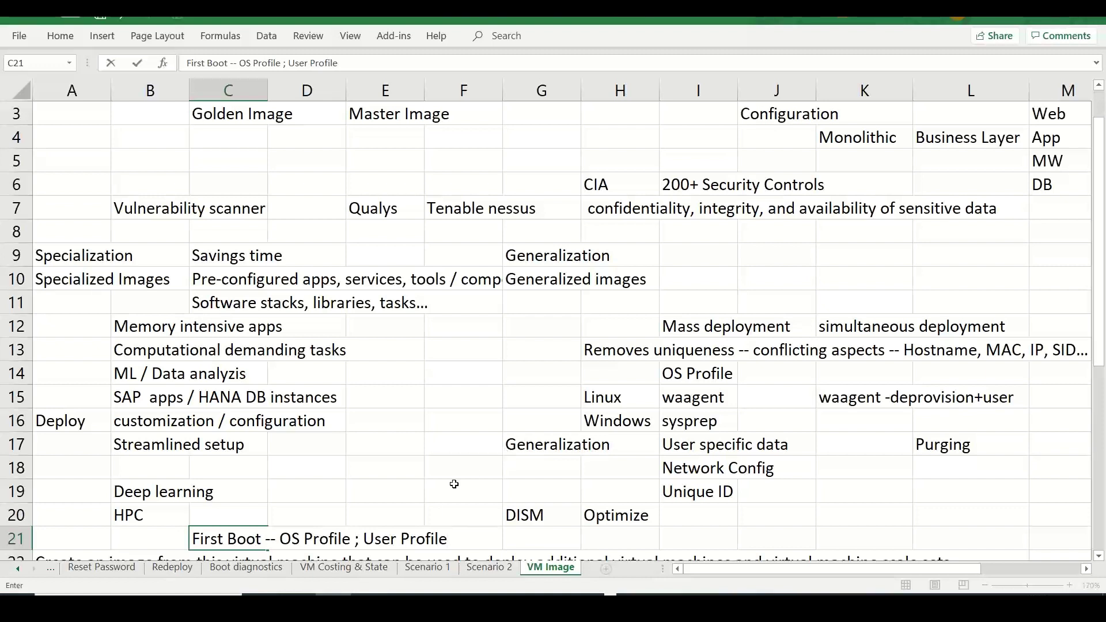
- Look over the VM states on VM Costing & State and Scenario 1, ending on Scenario 2
{"action": "left_click", "coordinate": [351, 572]}
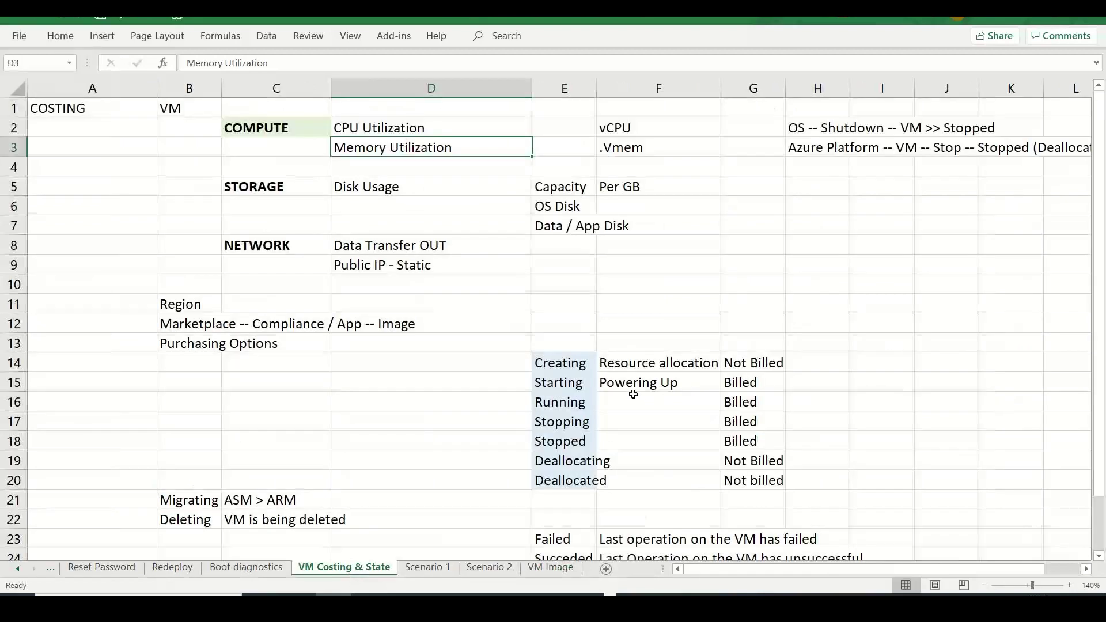
{"action": "left_click_drag", "start_coordinate": [582, 366], "coordinate": [571, 500]}
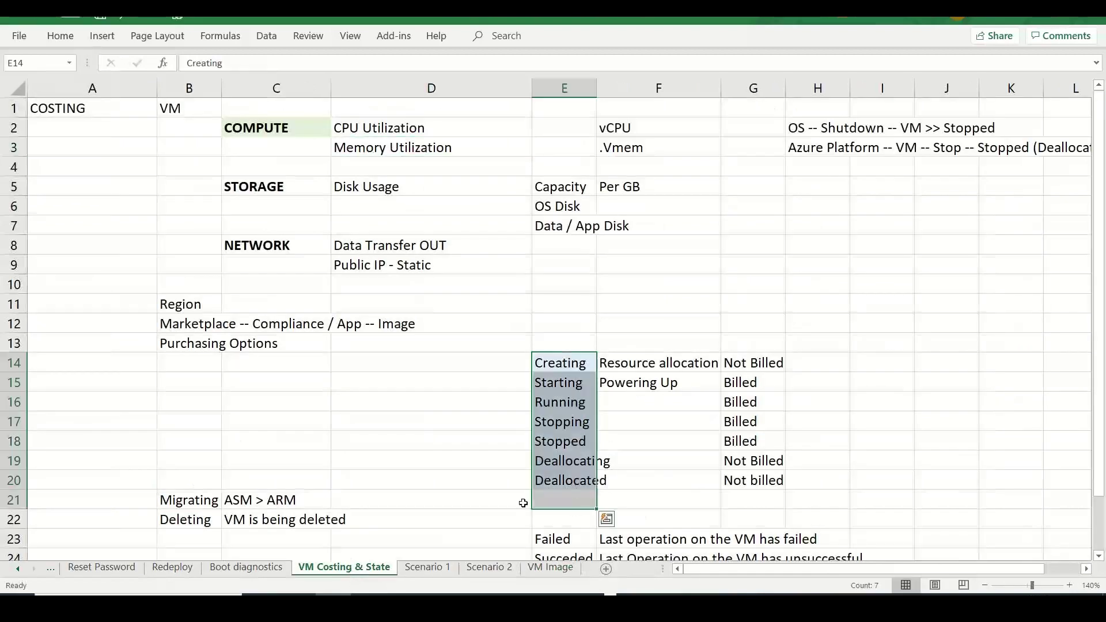
{"action": "left_click", "coordinate": [429, 569]}
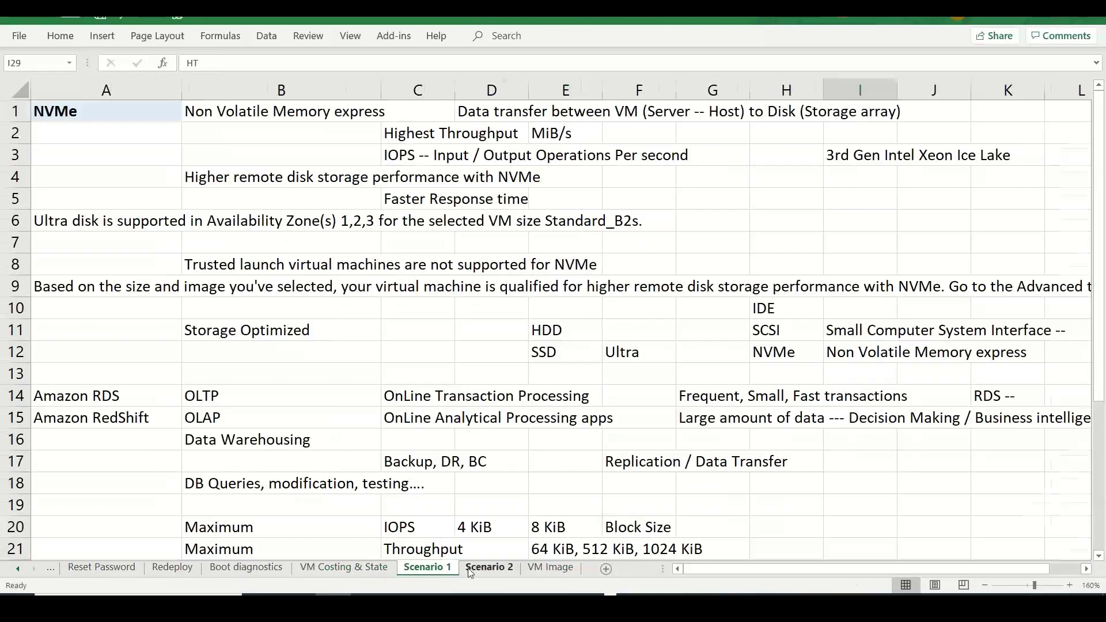
{"action": "left_click", "coordinate": [488, 569]}
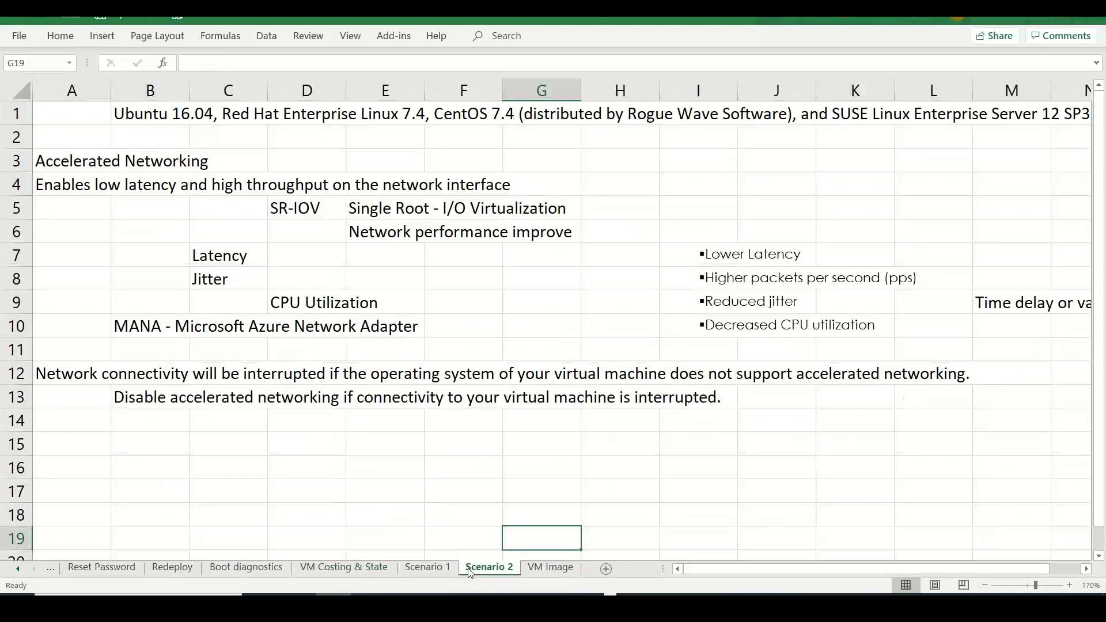
- Fill the Accelerated Networking cell A3 with light green
{"action": "left_click", "coordinate": [56, 158]}
{"action": "left_click", "coordinate": [60, 36]}
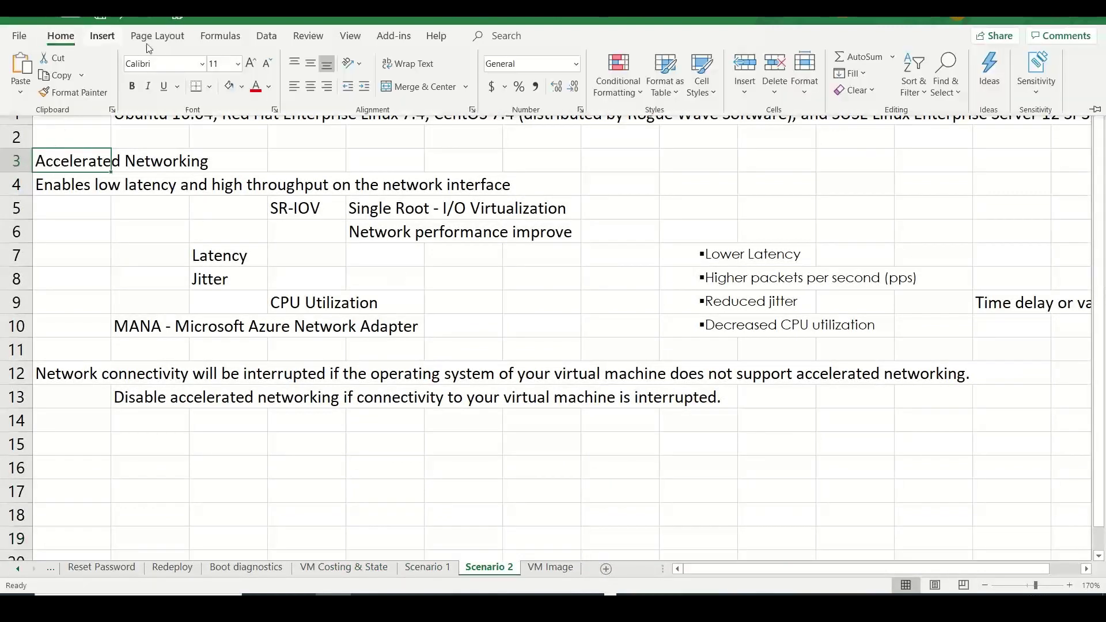
{"action": "left_click", "coordinate": [242, 88]}
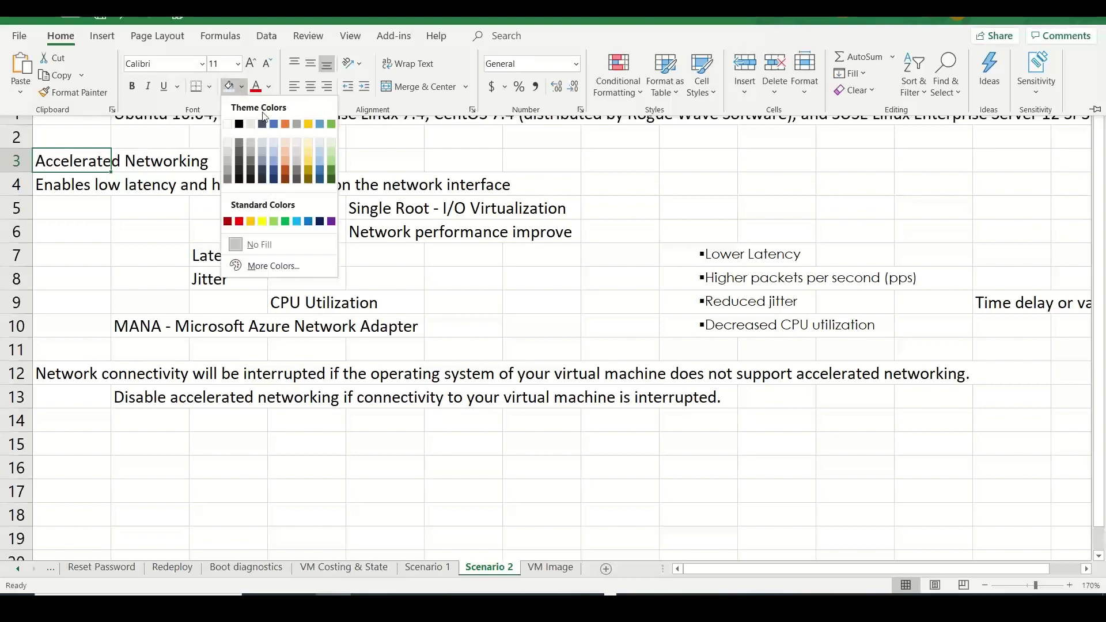
{"action": "left_click", "coordinate": [332, 145]}
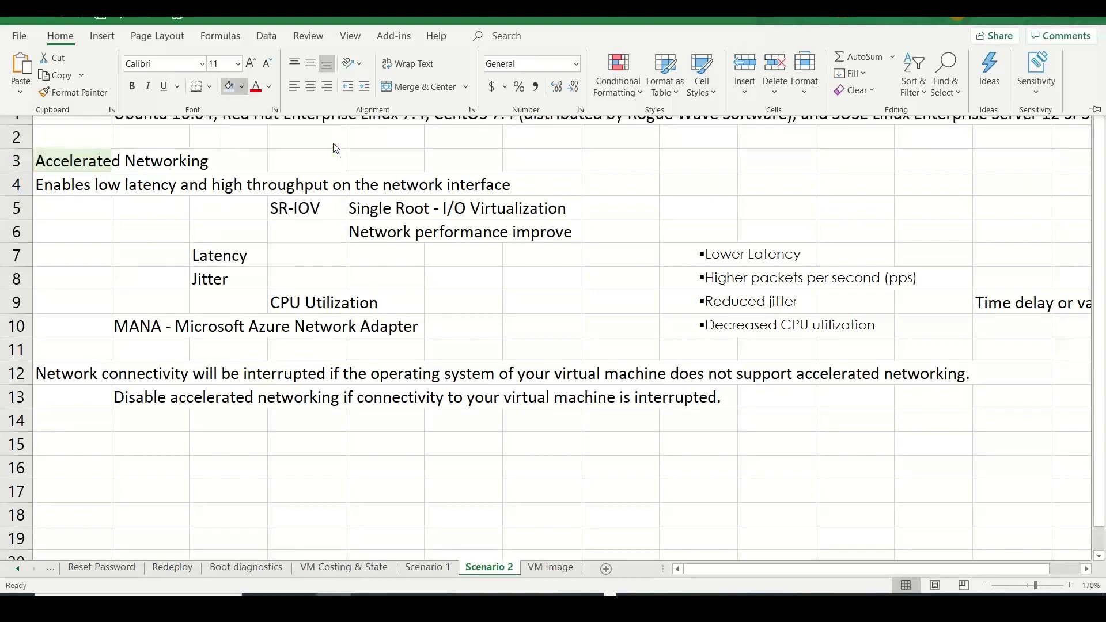
- Search the portal for 'images' and open the stan-web-img-001 image
{"action": "key", "text": "alt+Tab"}
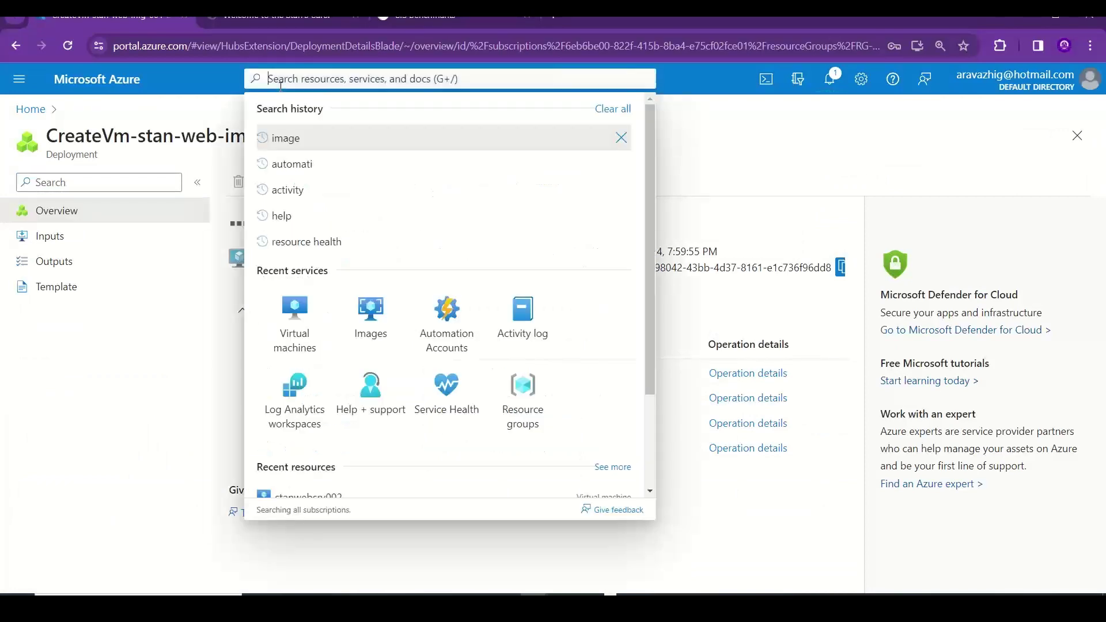
{"action": "left_click", "coordinate": [281, 83]}
{"action": "type", "text": "images"}
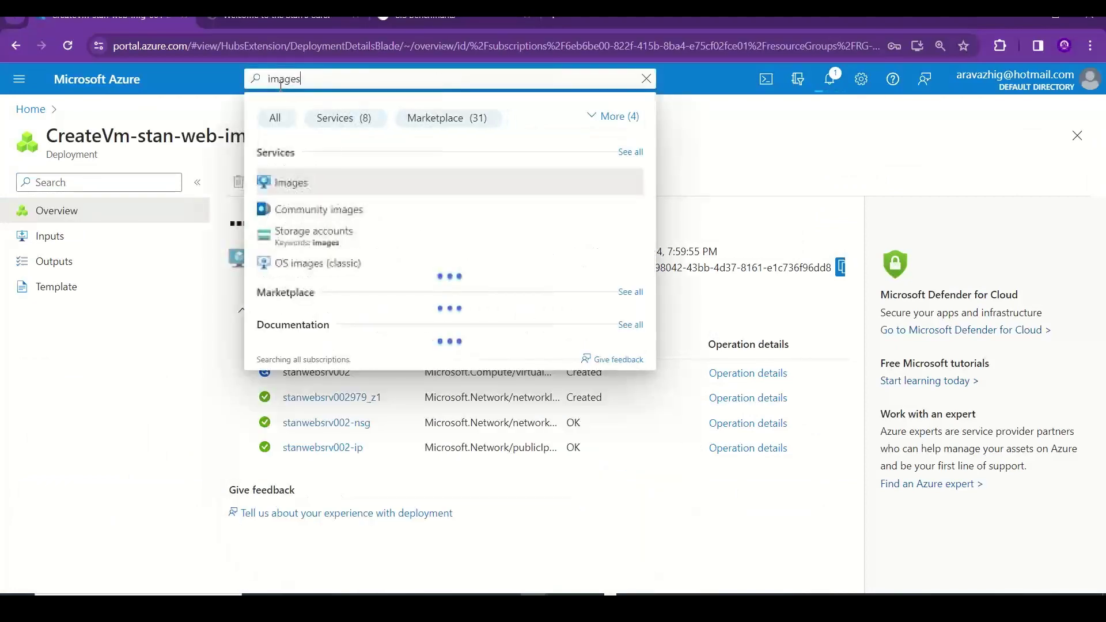
{"action": "left_click", "coordinate": [291, 184]}
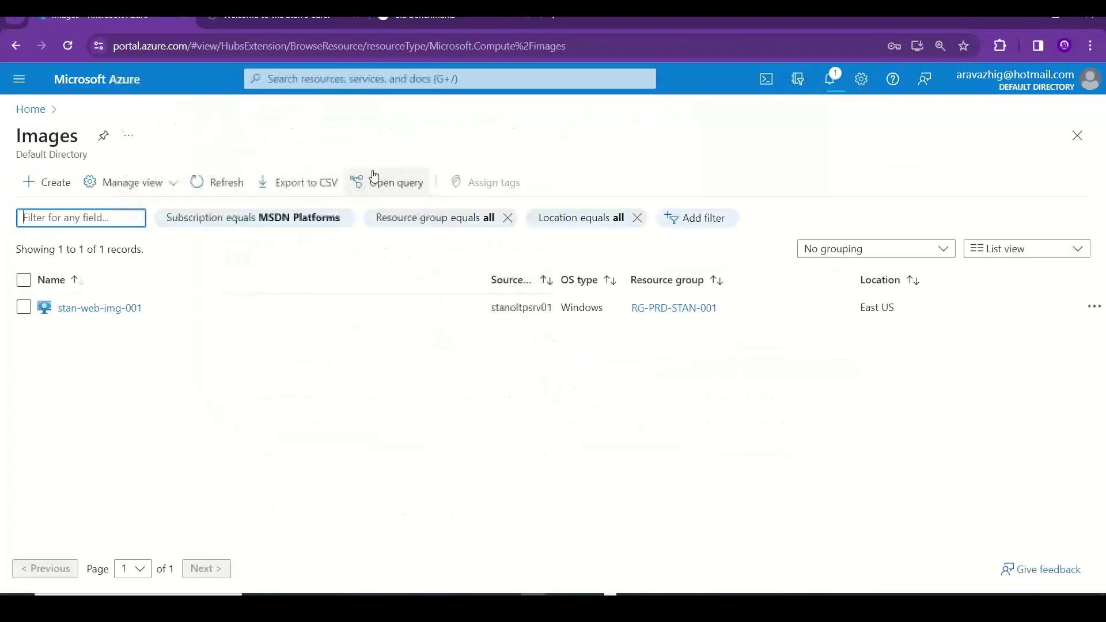
{"action": "left_click", "coordinate": [93, 314]}
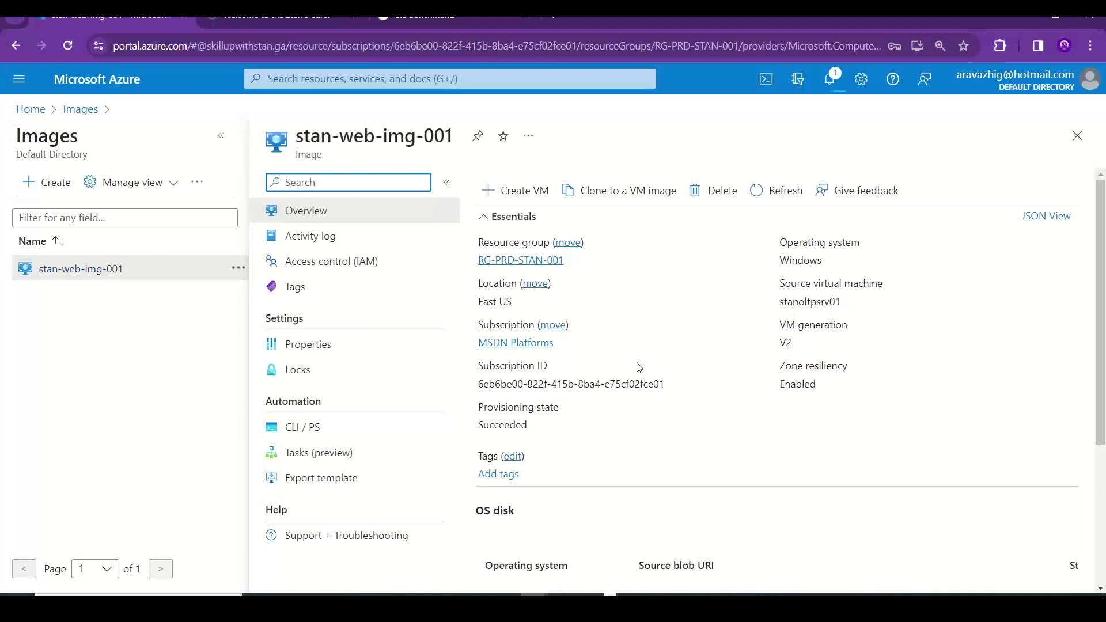
- Scroll through the stan-web-img-001 overview details
{"action": "left_click_drag", "start_coordinate": [1104, 265], "coordinate": [1104, 379]}
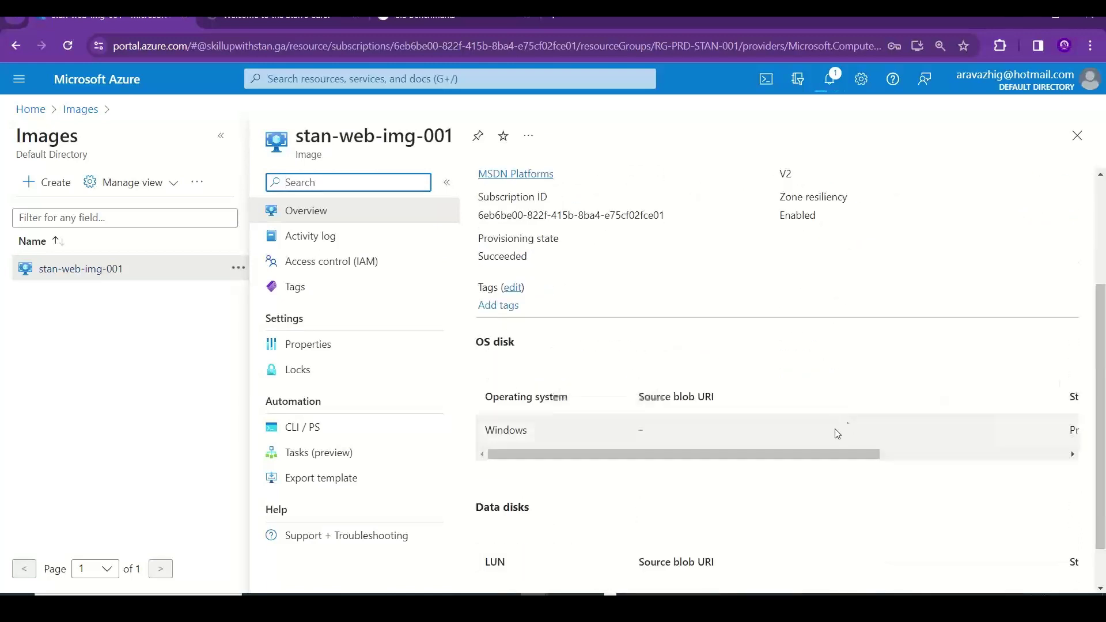
{"action": "left_click_drag", "start_coordinate": [790, 453], "coordinate": [812, 456]}
{"action": "left_click_drag", "start_coordinate": [1105, 377], "coordinate": [1105, 411]}
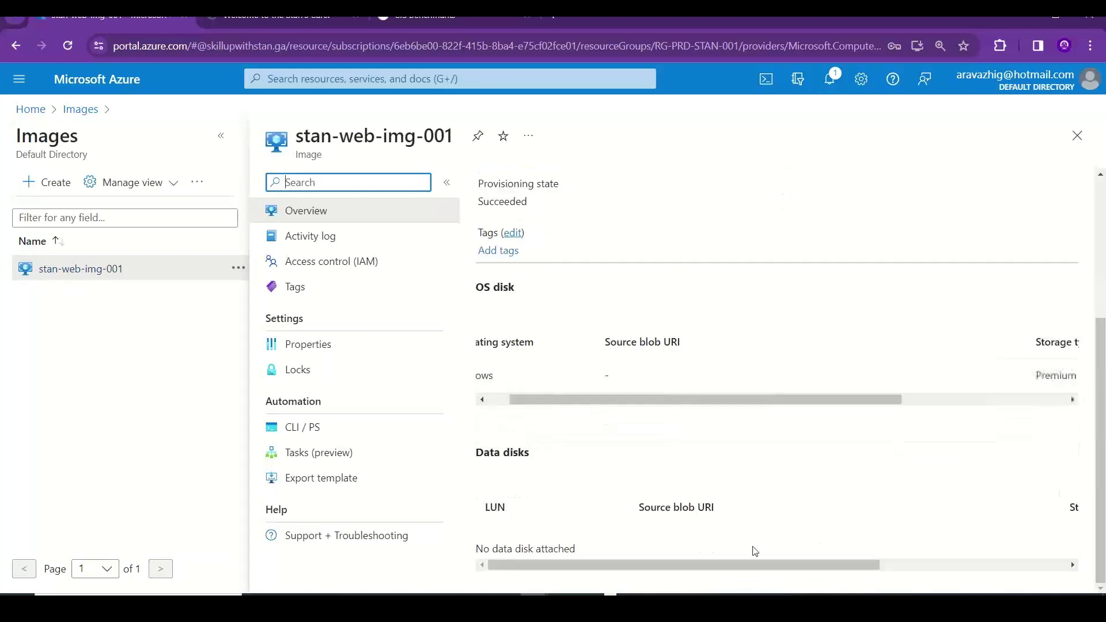
{"action": "left_click_drag", "start_coordinate": [749, 566], "coordinate": [1103, 547]}
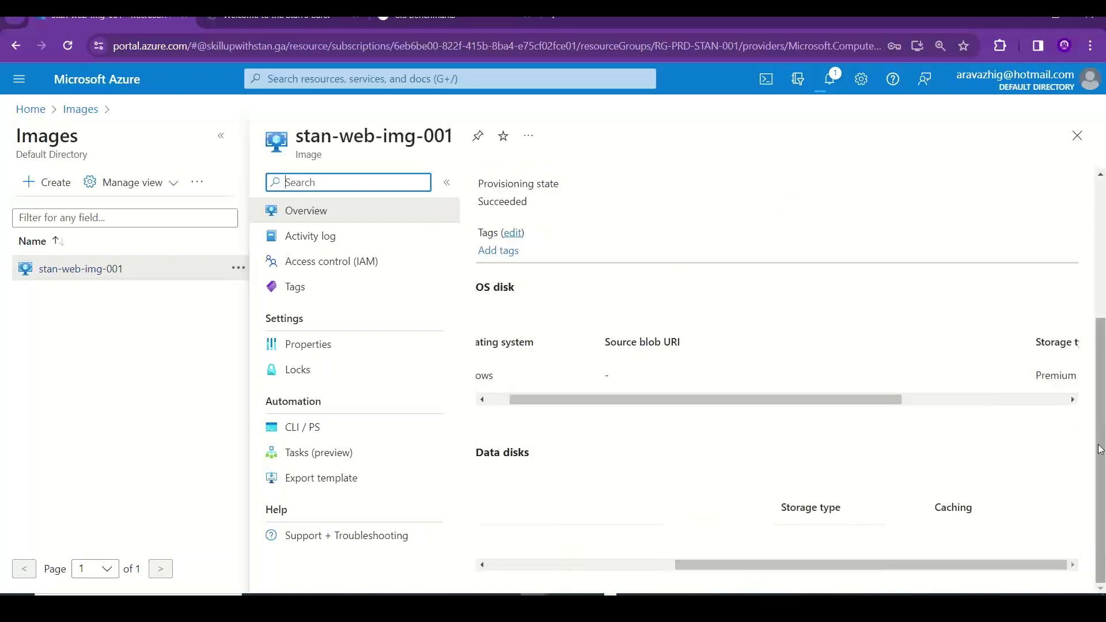
{"action": "left_click_drag", "start_coordinate": [1101, 449], "coordinate": [1104, 285]}
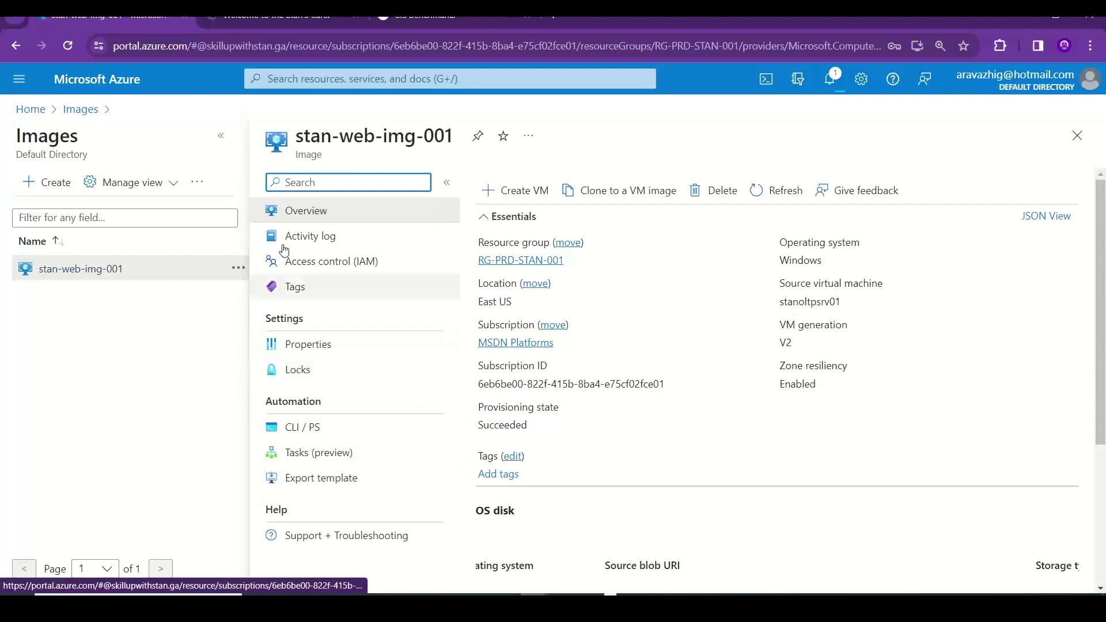
{"action": "left_click", "coordinate": [270, 78]}
{"action": "type", "text": "VM"}
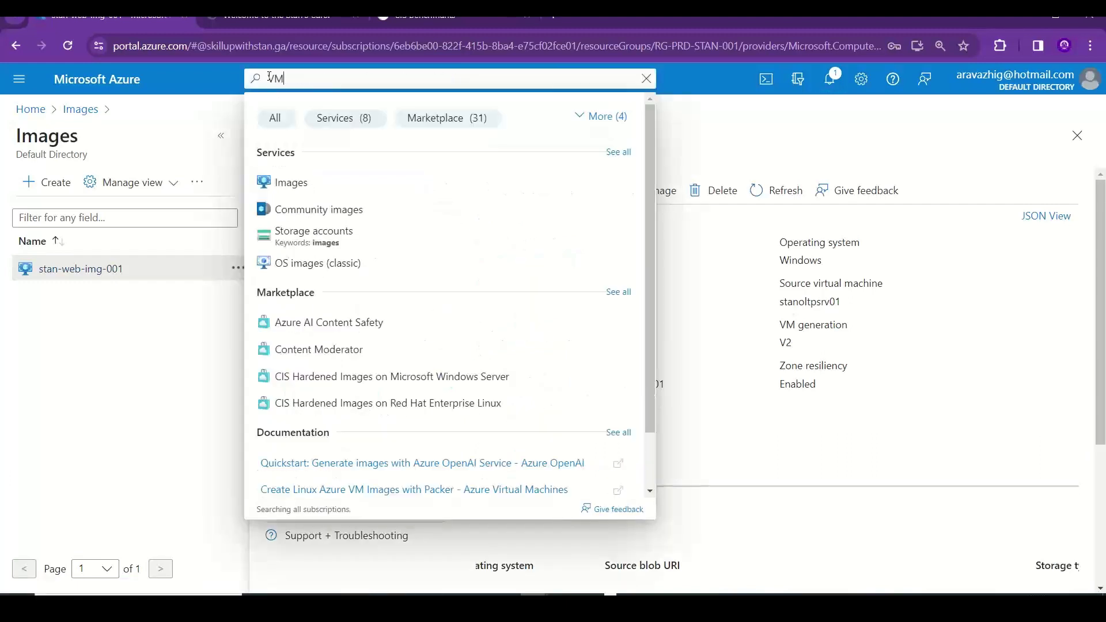
{"action": "type", "text": " im"}
{"action": "key", "text": "BackSpace"}
{"action": "type", "text": "image"}
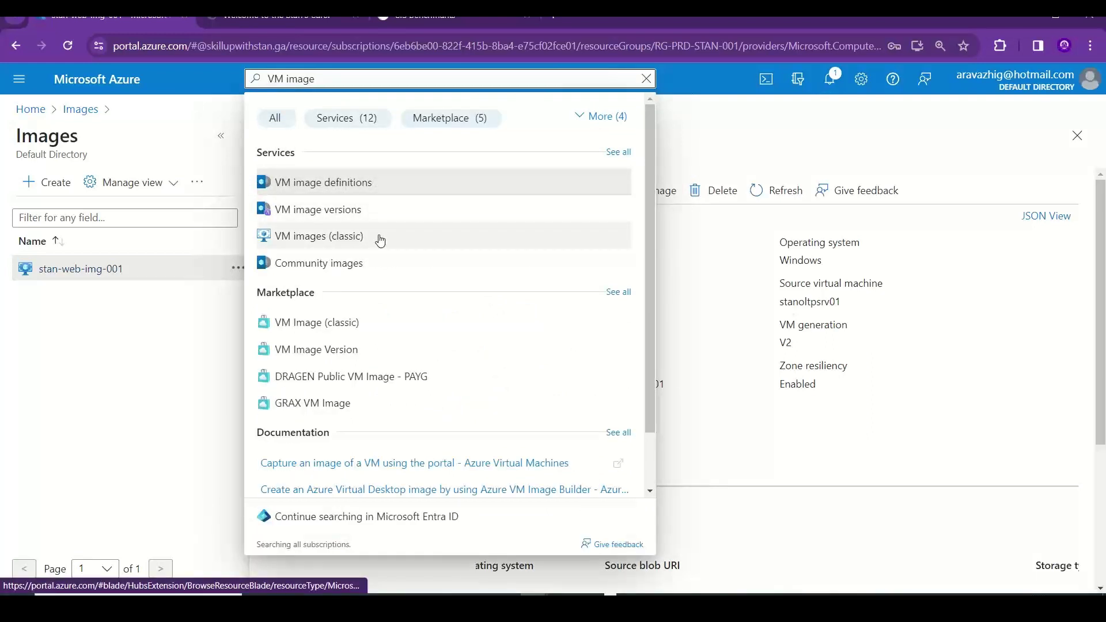
{"action": "key", "text": "BackSpace"}
{"action": "key", "text": "BackSpace"}
{"action": "key", "text": "BackSpace"}
{"action": "key", "text": "BackSpace"}
{"action": "key", "text": "BackSpace"}
{"action": "key", "text": "BackSpace"}
{"action": "key", "text": "BackSpace"}
{"action": "key", "text": "BackSpace"}
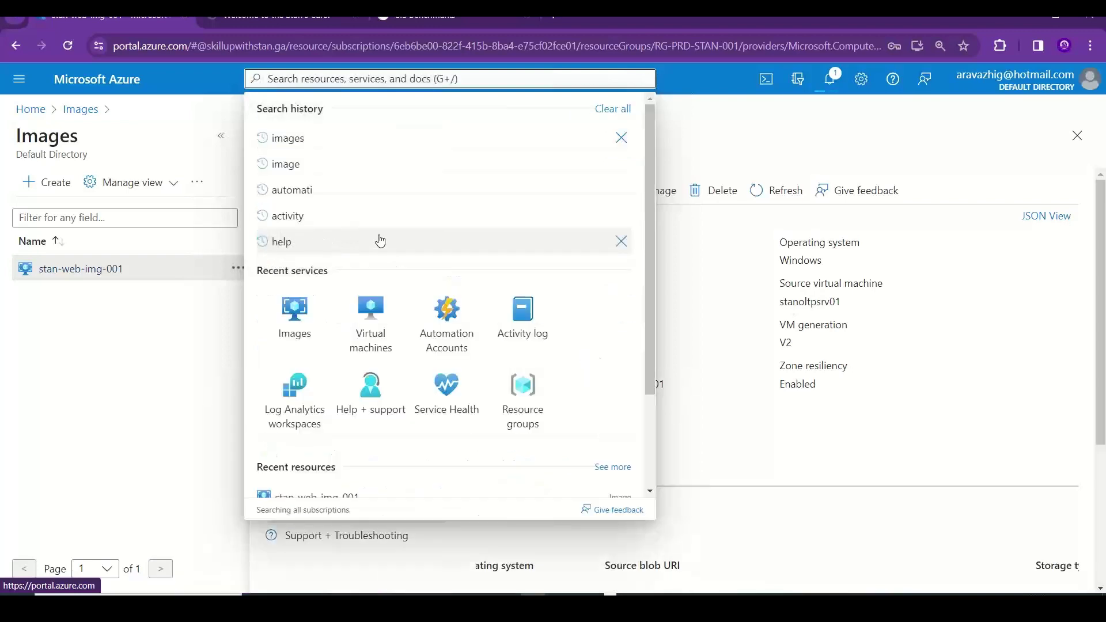
{"action": "type", "text": "m"}
{"action": "key", "text": "BackSpace"}
{"action": "type", "text": "bui"}
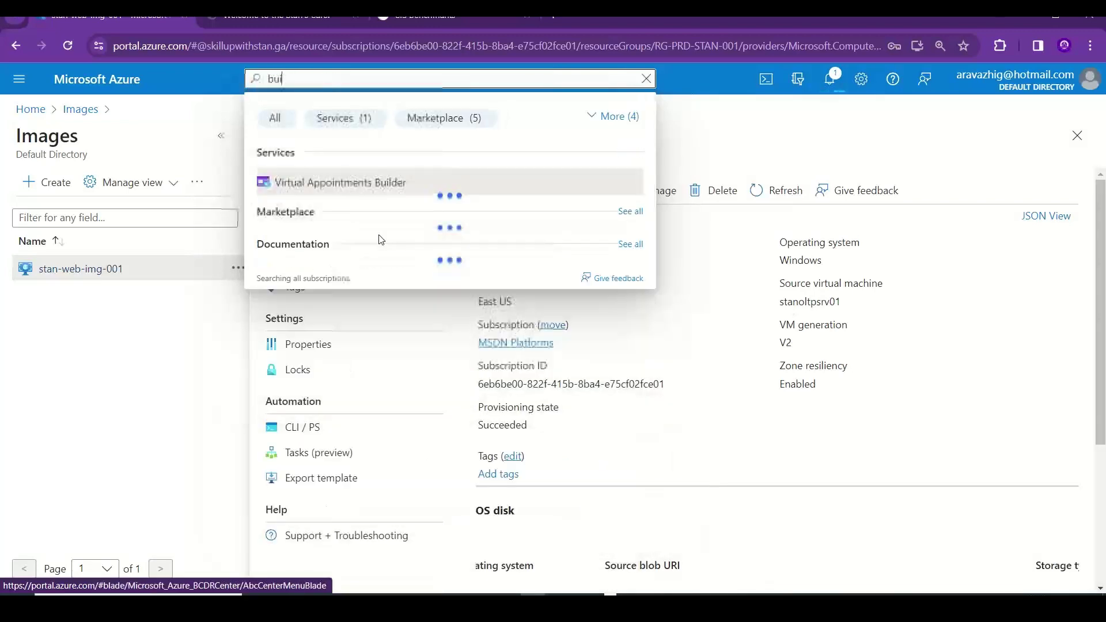
{"action": "type", "text": "lder"}
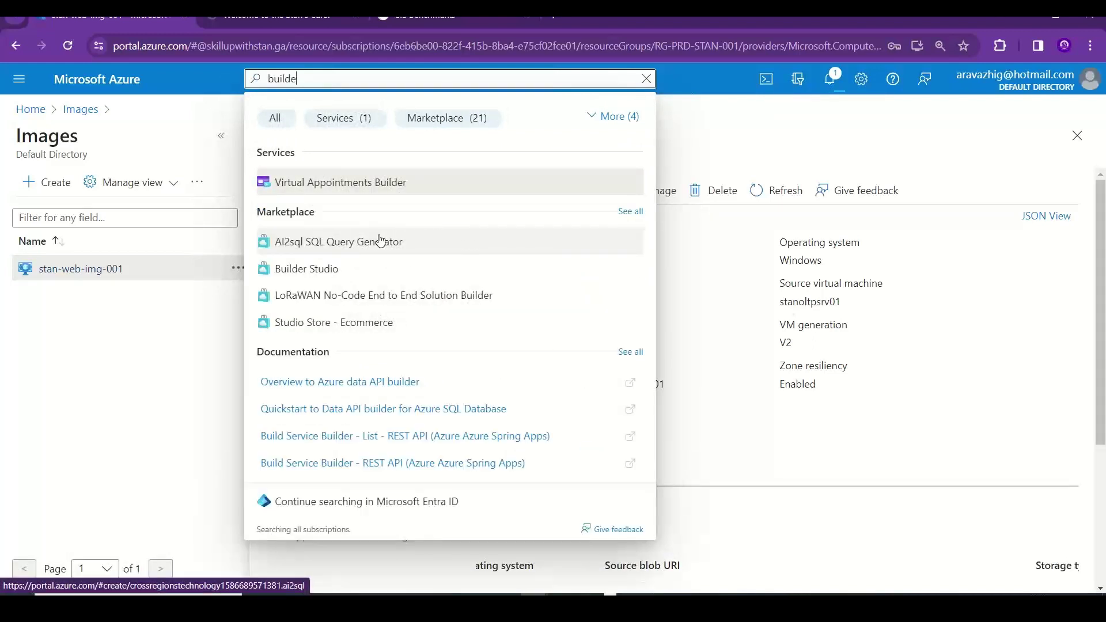
{"action": "key", "text": "BackSpace"}
{"action": "key", "text": "BackSpace"}
{"action": "key", "text": "BackSpace"}
{"action": "key", "text": "BackSpace"}
{"action": "key", "text": "BackSpace"}
{"action": "key", "text": "BackSpace"}
{"action": "type", "text": "image"}
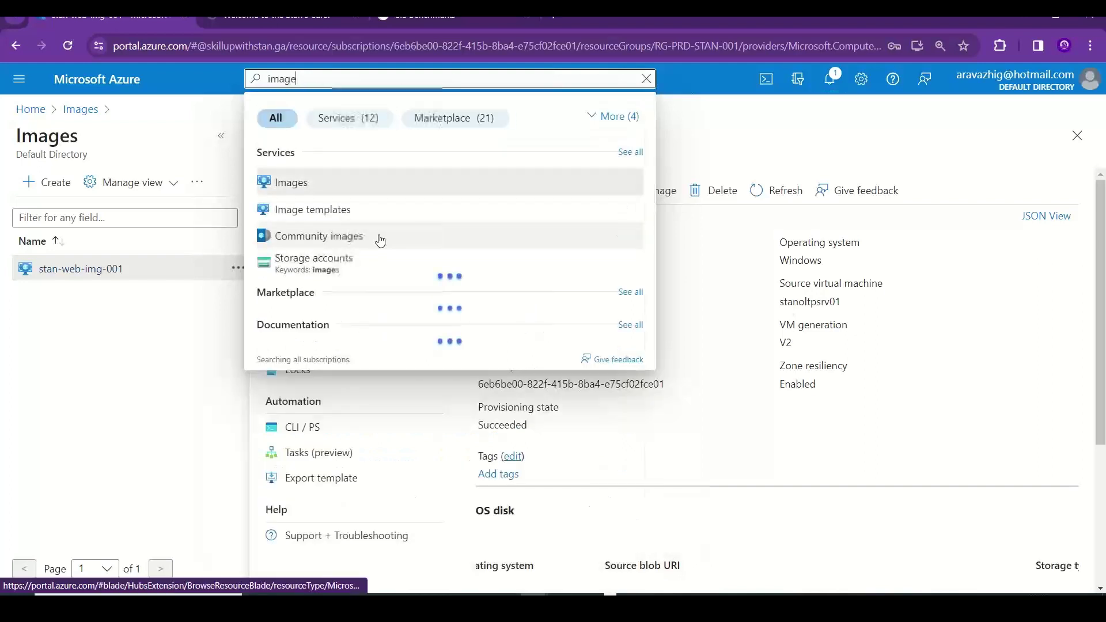
{"action": "type", "text": "uil"}
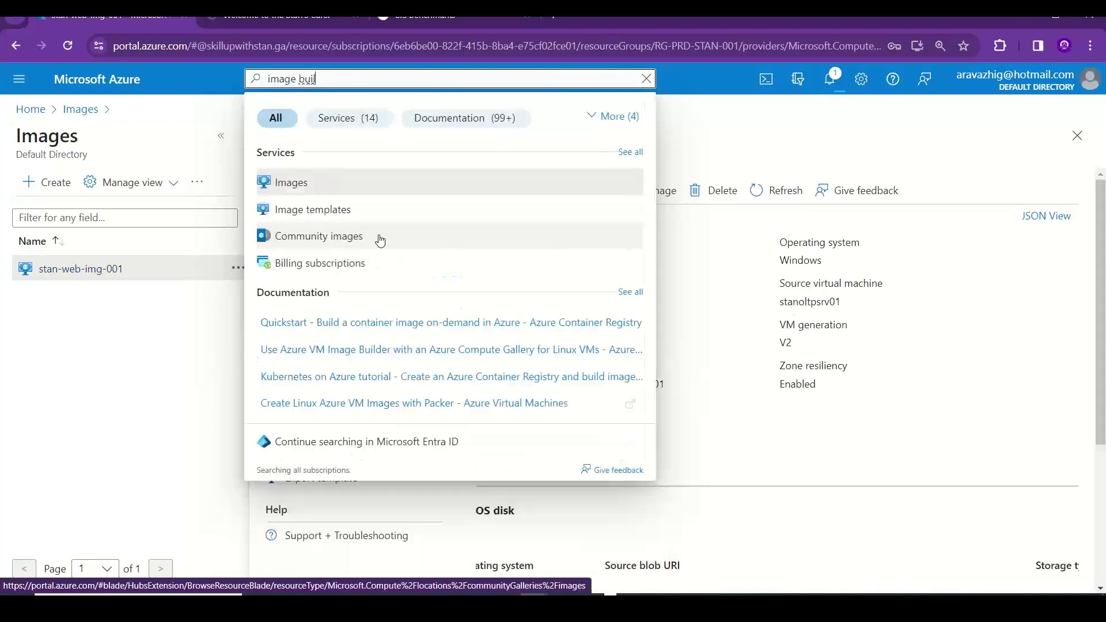
{"action": "left_click", "coordinate": [647, 78]}
{"action": "left_click", "coordinate": [728, 117]}
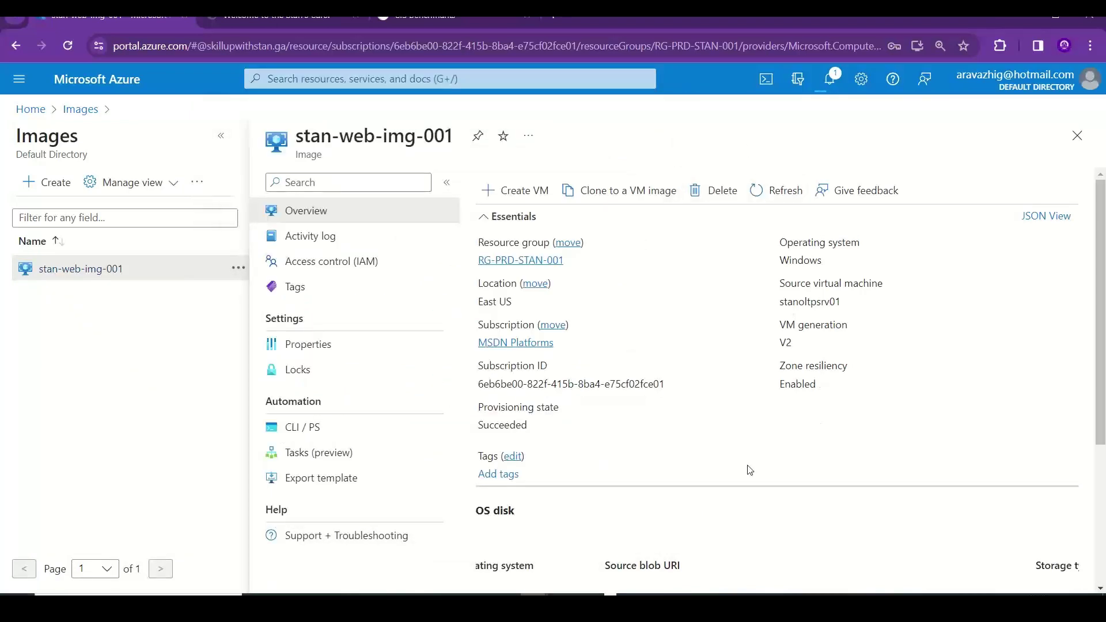
- Scroll further down the stan-web-img-001 overview
{"action": "scroll", "coordinate": [864, 404], "scroll_direction": "down", "scroll_amount": 4}
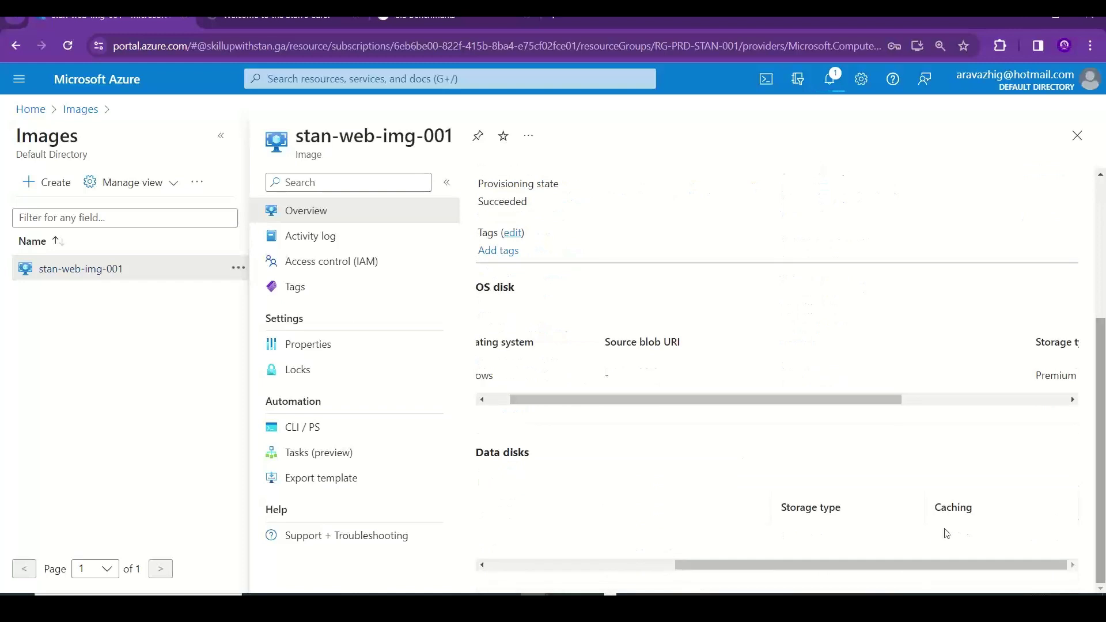
{"action": "left_click_drag", "start_coordinate": [680, 403], "coordinate": [571, 417]}
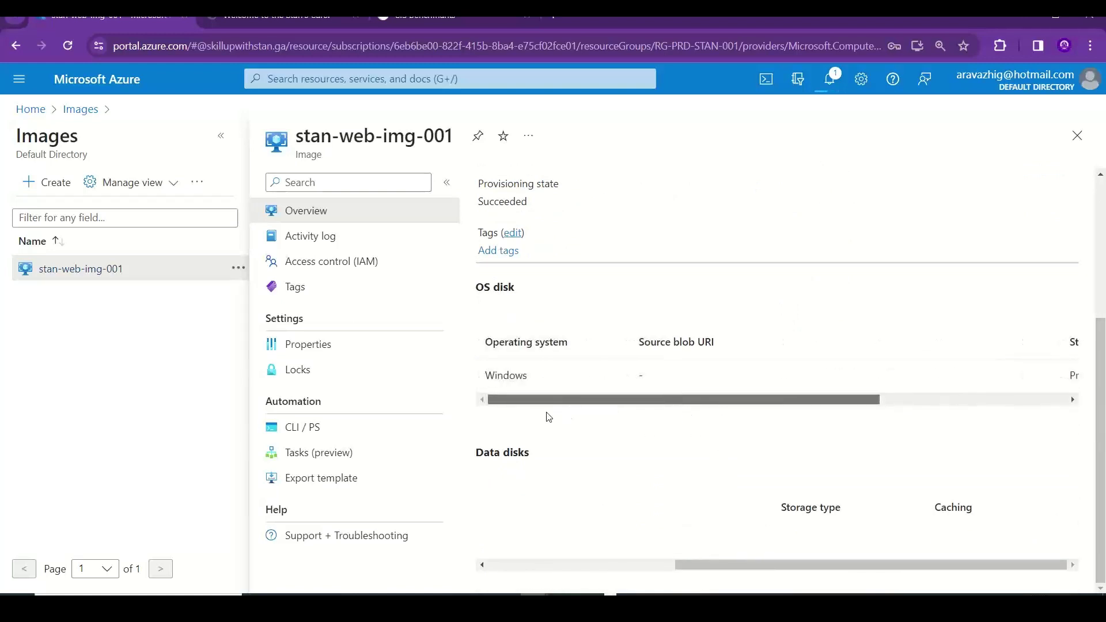
{"action": "left_click_drag", "start_coordinate": [711, 568], "coordinate": [504, 573]}
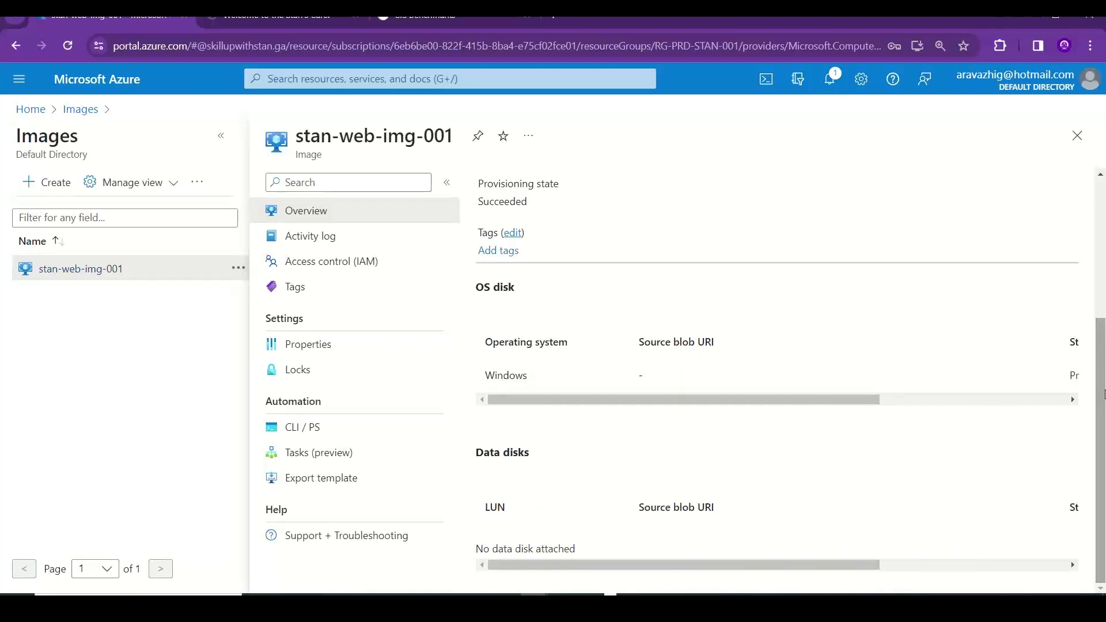
{"action": "left_click_drag", "start_coordinate": [1104, 374], "coordinate": [1105, 190]}
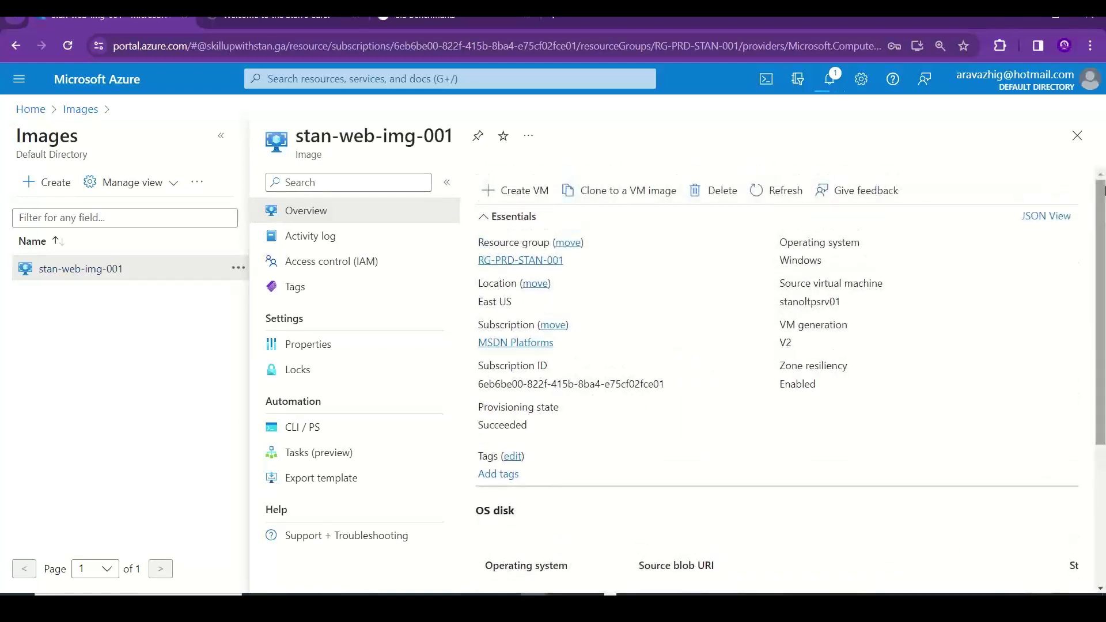
- Close the image blade back to the Images list and show the deployment notifications
{"action": "key", "text": "alt+Tab"}
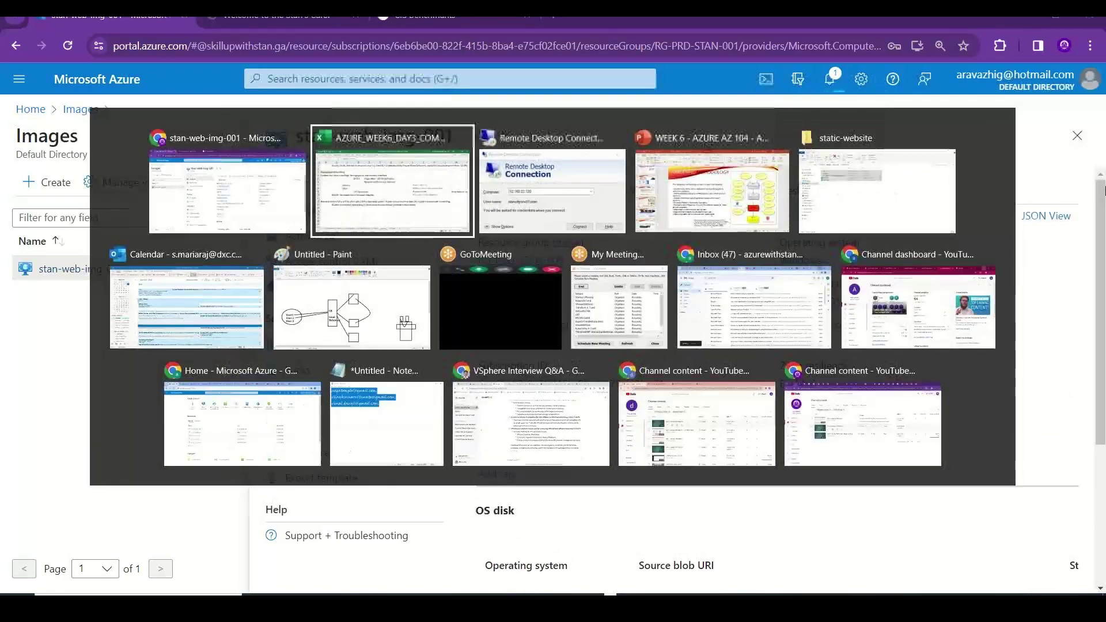
{"action": "key", "text": "Escape"}
{"action": "left_click", "coordinate": [1077, 135]}
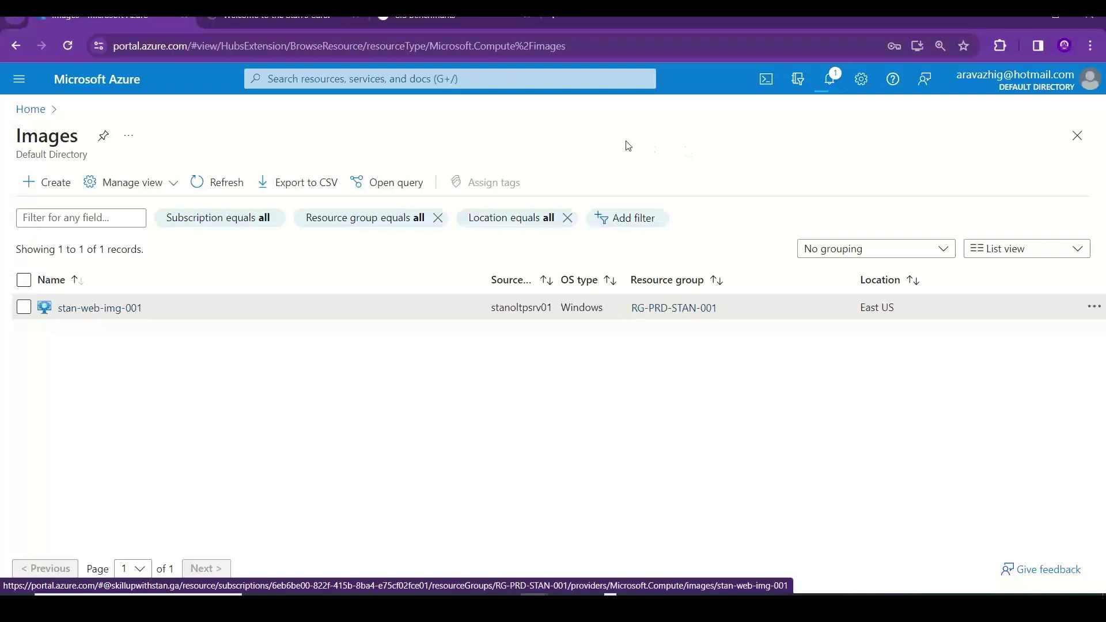
{"action": "left_click", "coordinate": [836, 94]}
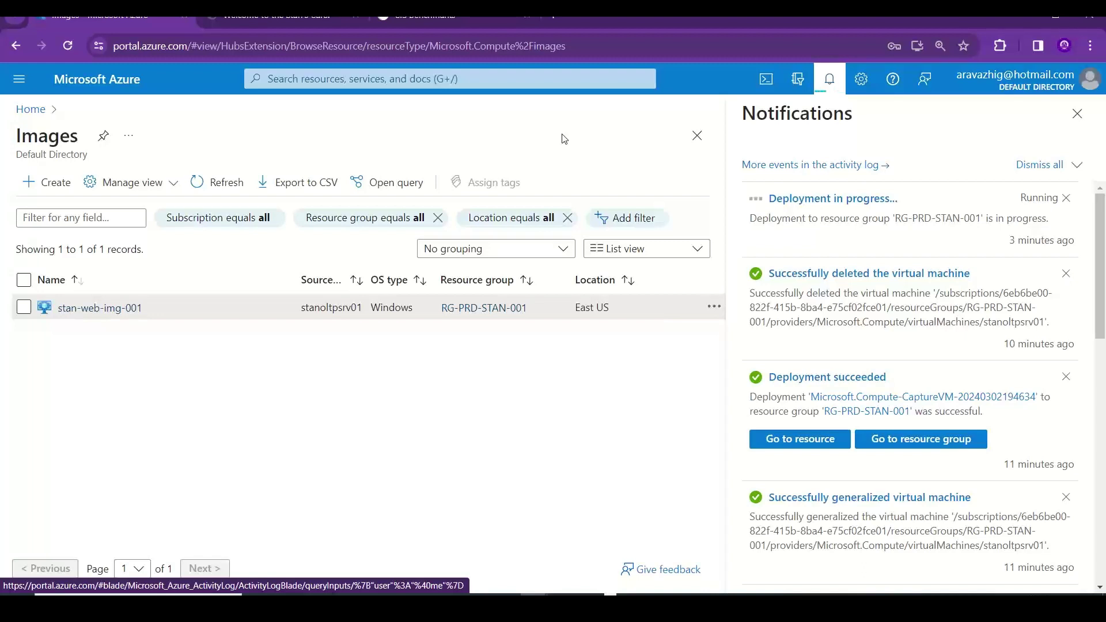
- Switch from the Azure Images page to the Excel notes workbook
{"action": "key", "text": "alt+Tab"}
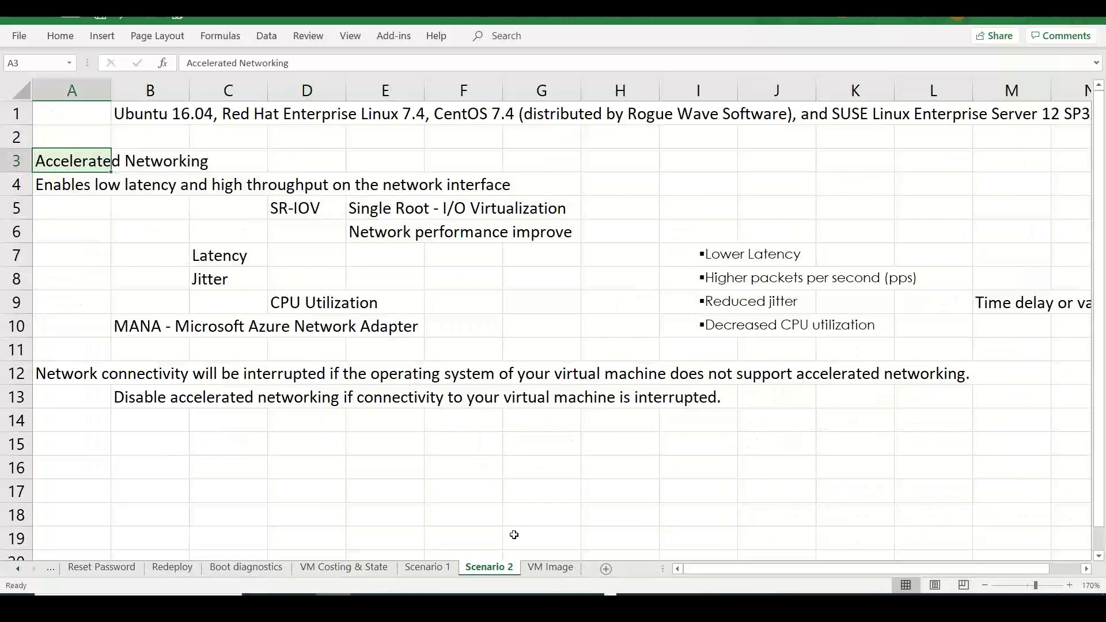
- On the VM Image sheet, note 'Consistency across environment' in cell B4
{"action": "left_click", "coordinate": [542, 569]}
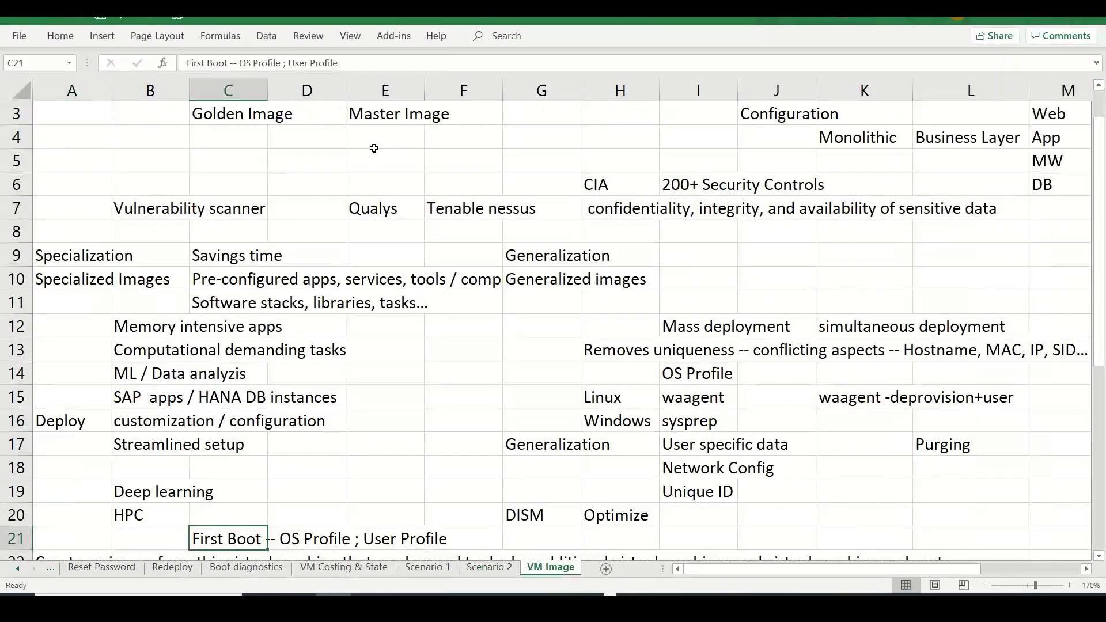
{"action": "left_click", "coordinate": [164, 138]}
{"action": "type", "text": "Co"}
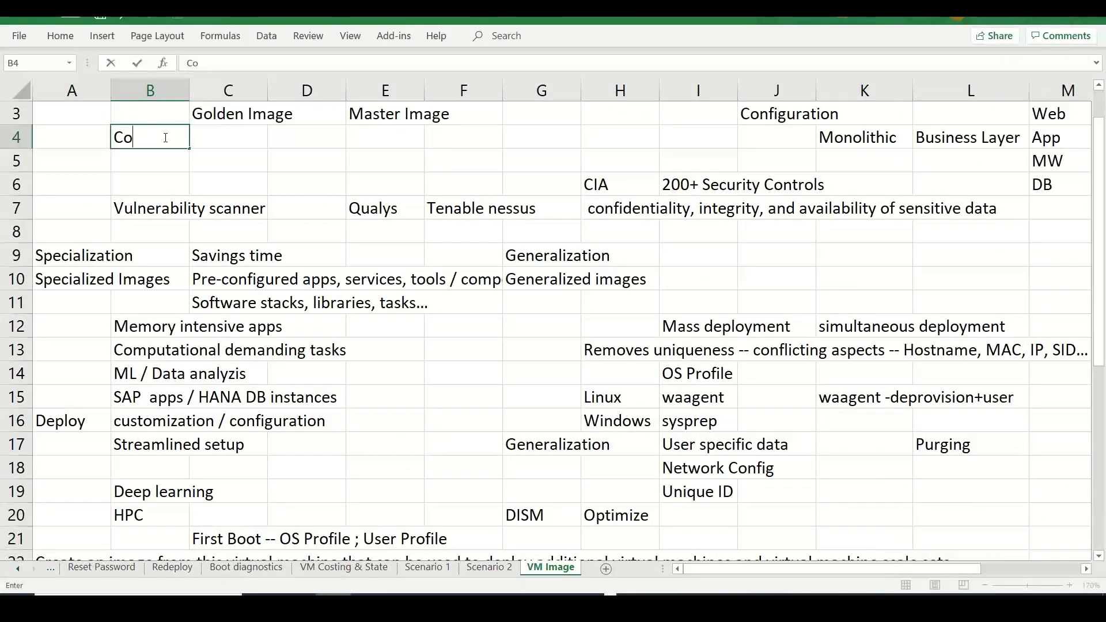
{"action": "type", "text": "nsistency,"}
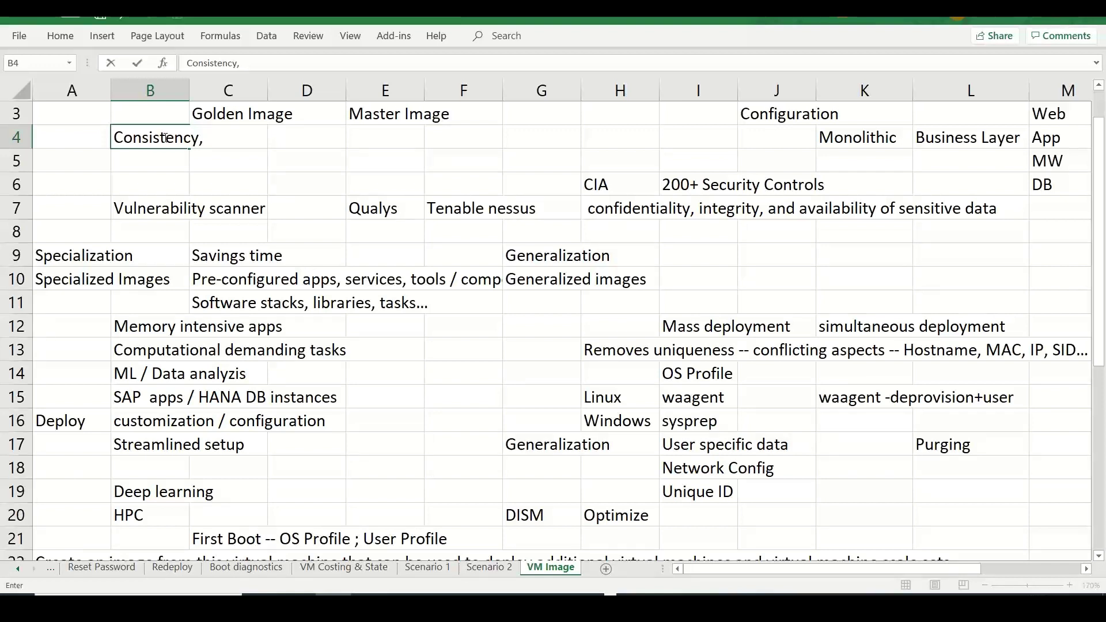
{"action": "key", "text": "BackSpace"}
{"action": "key", "text": "BackSpace"}
{"action": "type", "text": "across environmen"}
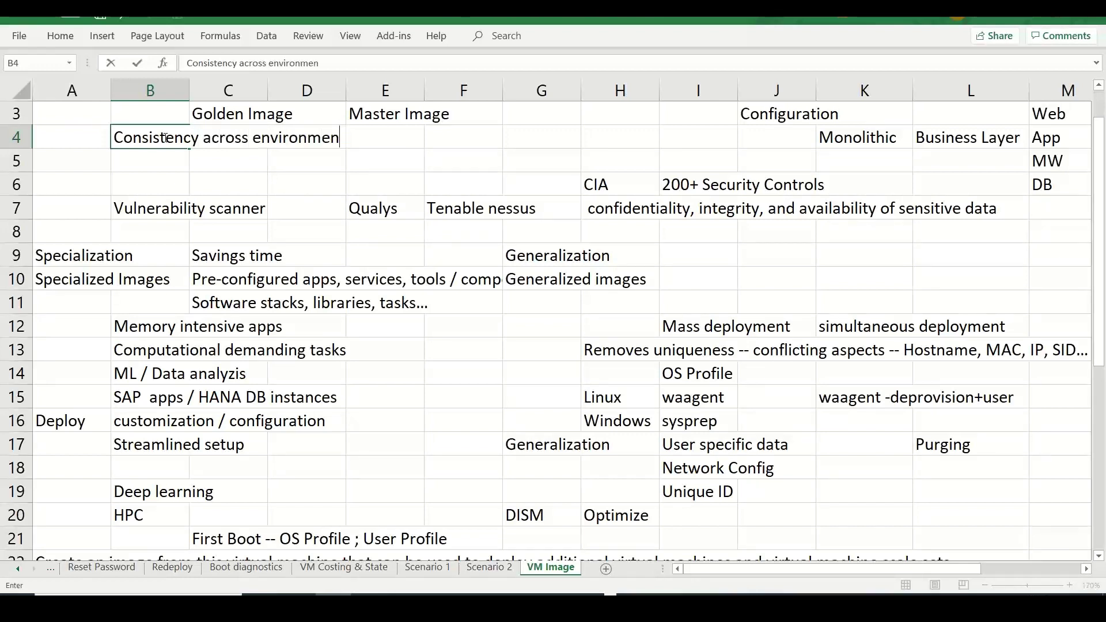
{"action": "type", "text": "t"}
{"action": "key", "text": "Right"}
{"action": "key", "text": "Right"}
{"action": "key", "text": "Right"}
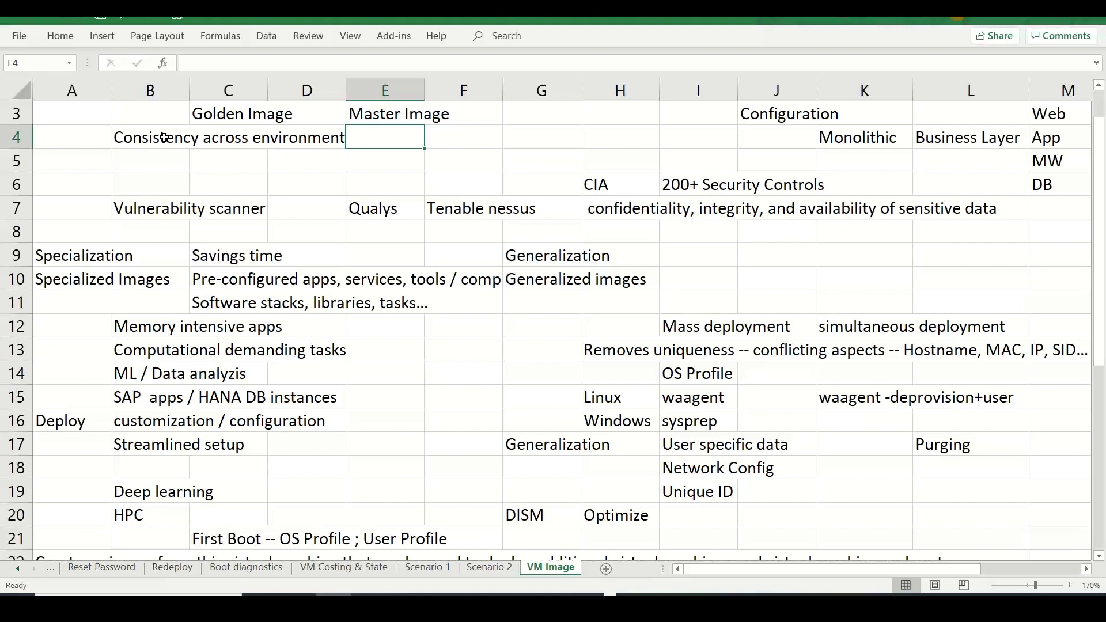
{"action": "left_click_drag", "start_coordinate": [157, 324], "coordinate": [171, 471]}
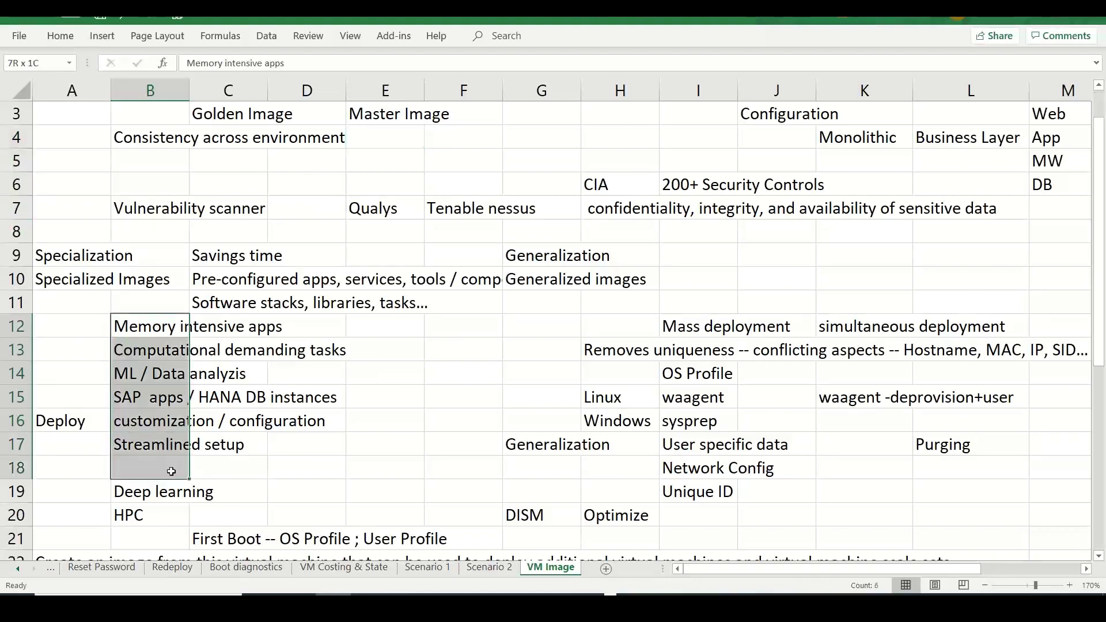
- Enter 'Web servers', 'app servers', 'VM' and 'VMSS - Autoscaling' in J10, L10, K9 and L9
{"action": "left_click", "coordinate": [757, 276]}
{"action": "type", "text": "WEb"}
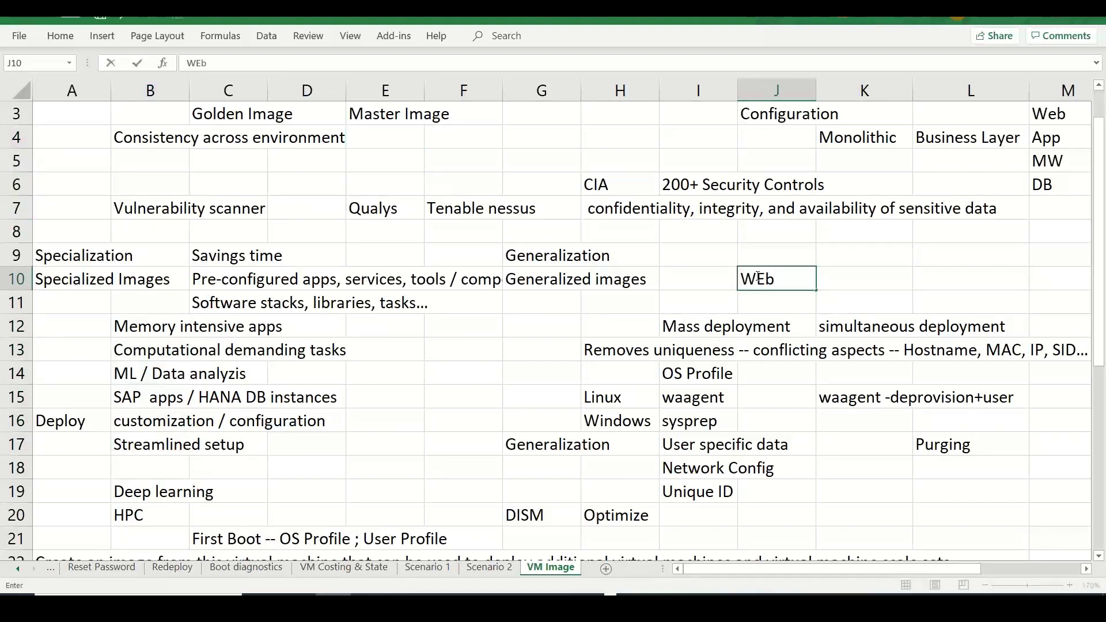
{"action": "key", "text": "BackSpace"}
{"action": "key", "text": "BackSpace"}
{"action": "type", "text": "eb servers"}
{"action": "key", "text": "Tab"}
{"action": "key", "text": "Tab"}
{"action": "type", "text": "app "}
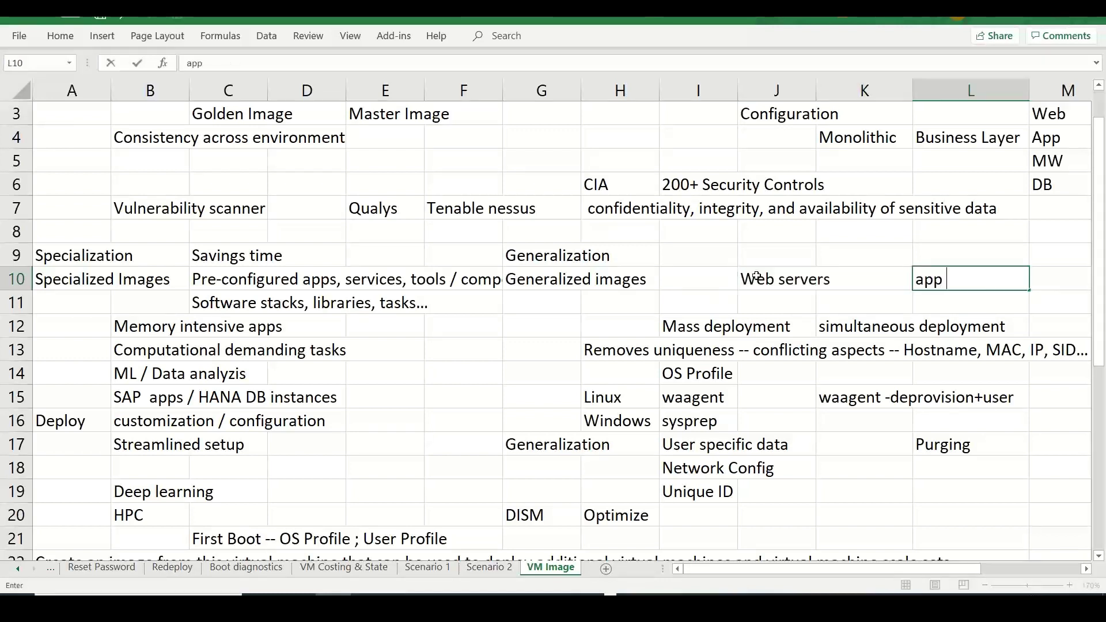
{"action": "type", "text": "servers"}
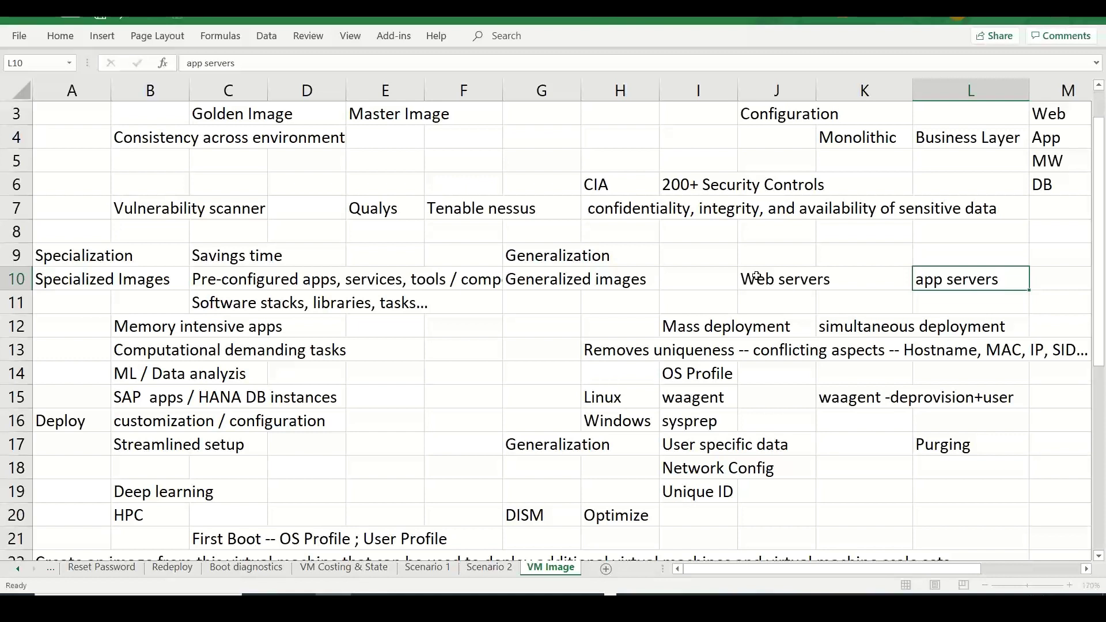
{"action": "key", "text": "Up"}
{"action": "key", "text": "Left"}
{"action": "type", "text": "VM"}
{"action": "key", "text": "Tab"}
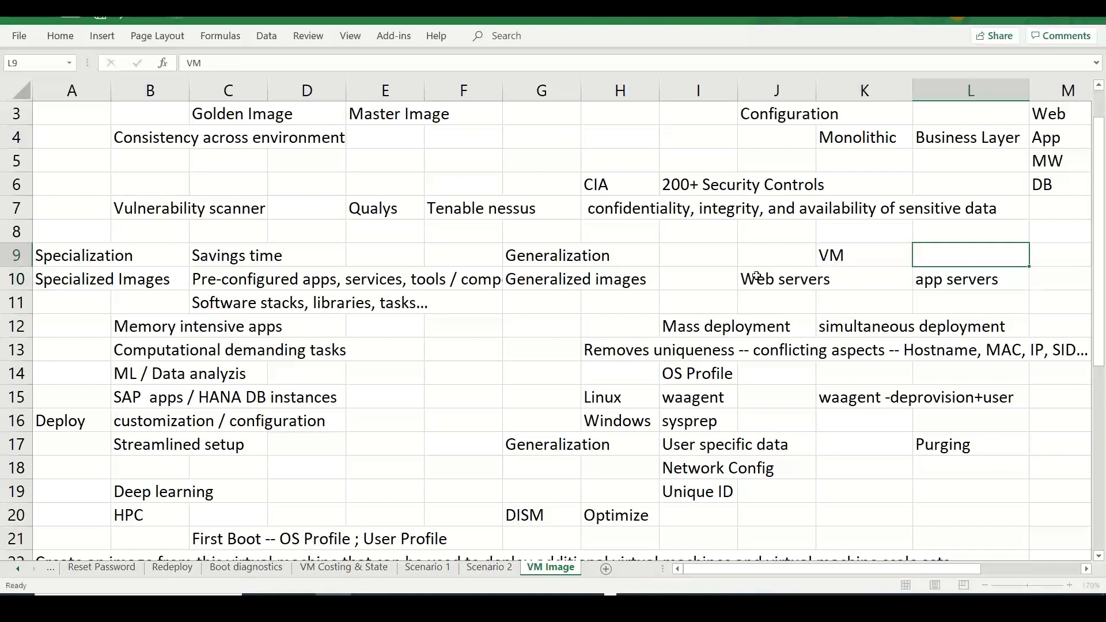
{"action": "type", "text": "VMSS - Autoscaling"}
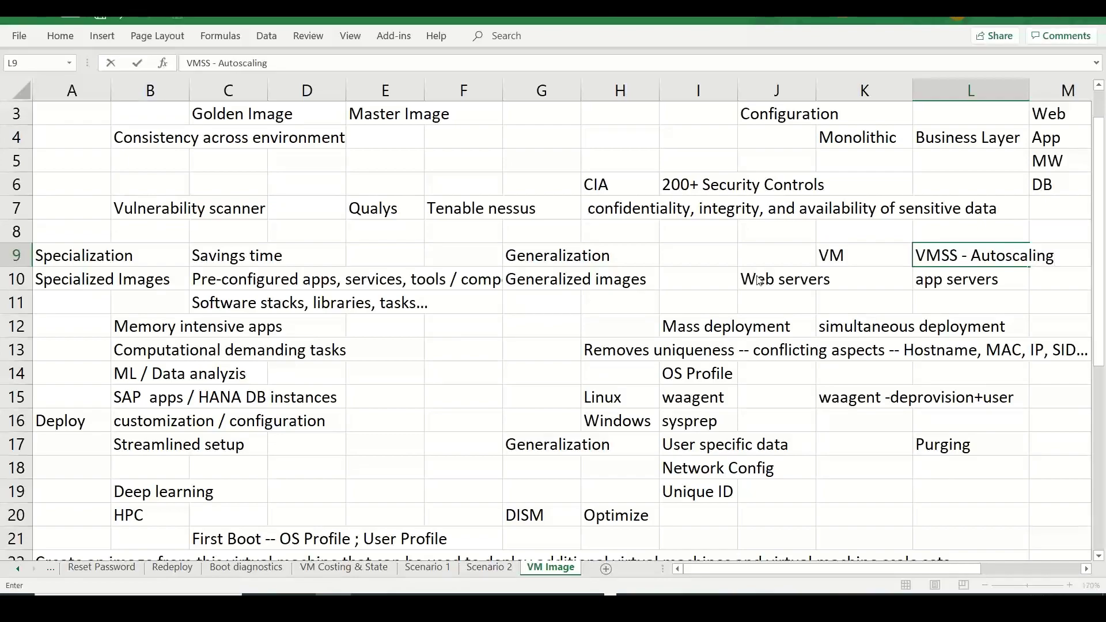
{"action": "key", "text": "alt+Tab"}
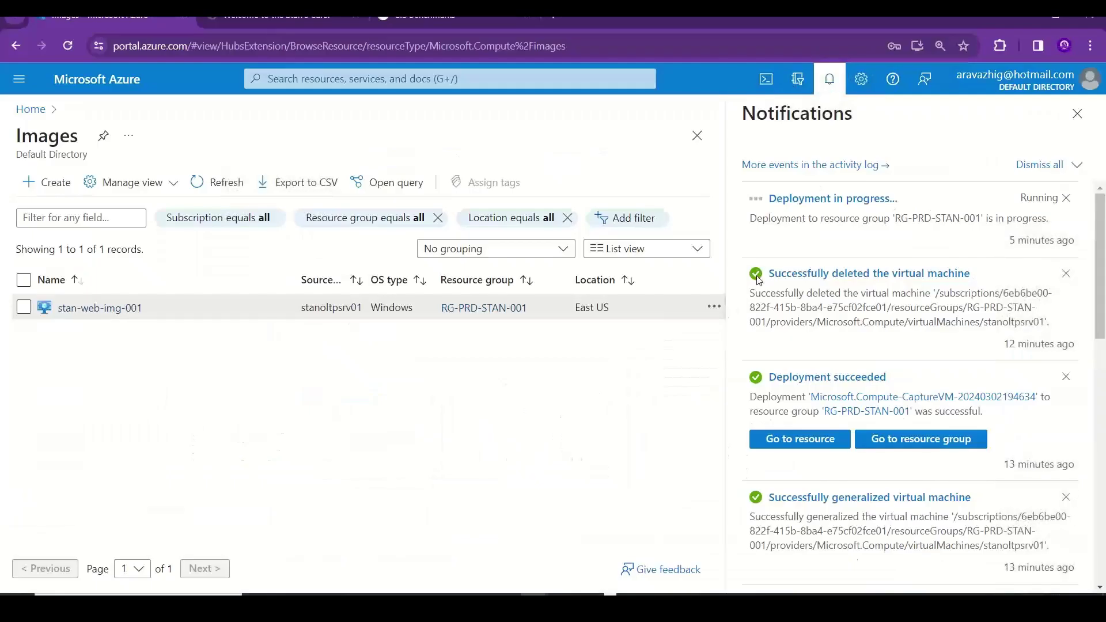
- Check the running deployment, then list virtual machines to see stanwebsrv002 Creating
{"action": "left_click", "coordinate": [859, 202]}
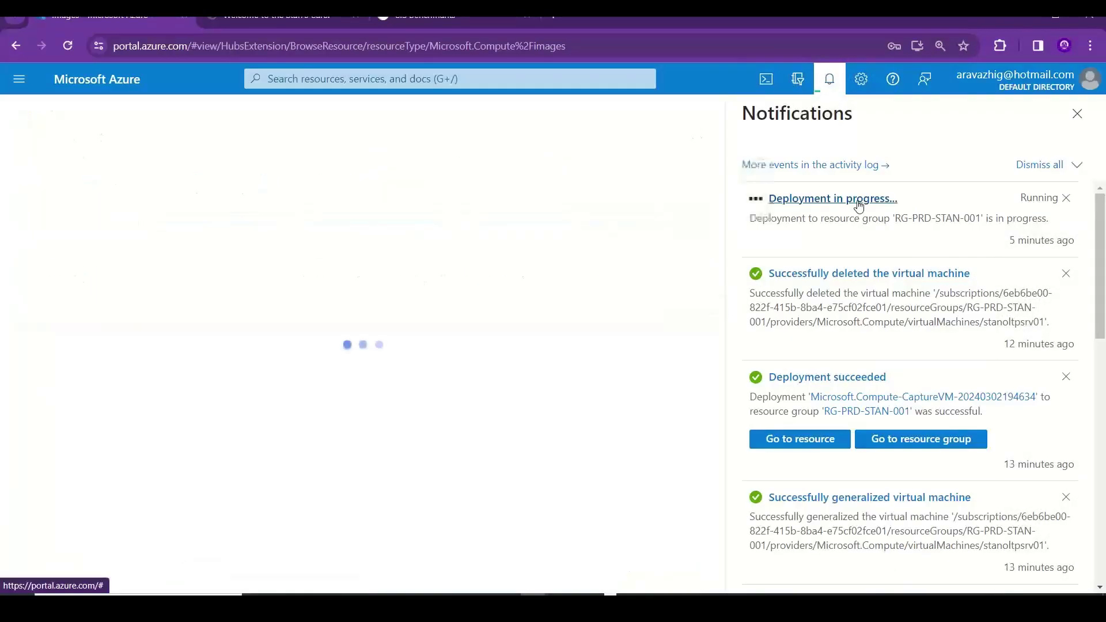
{"action": "left_click", "coordinate": [1078, 115]}
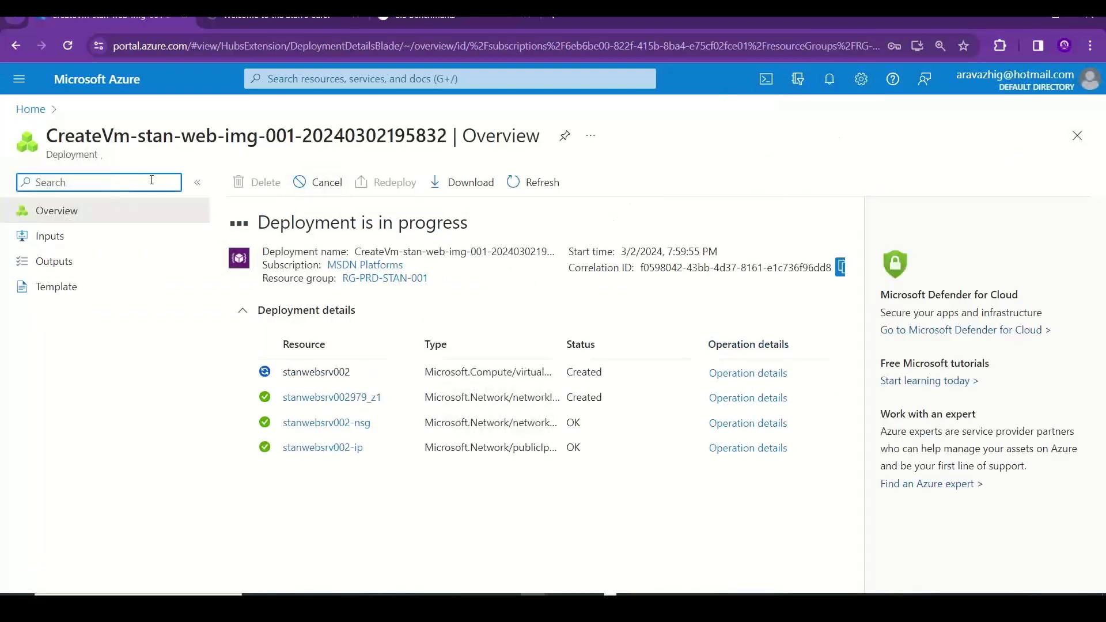
{"action": "left_click", "coordinate": [29, 110]}
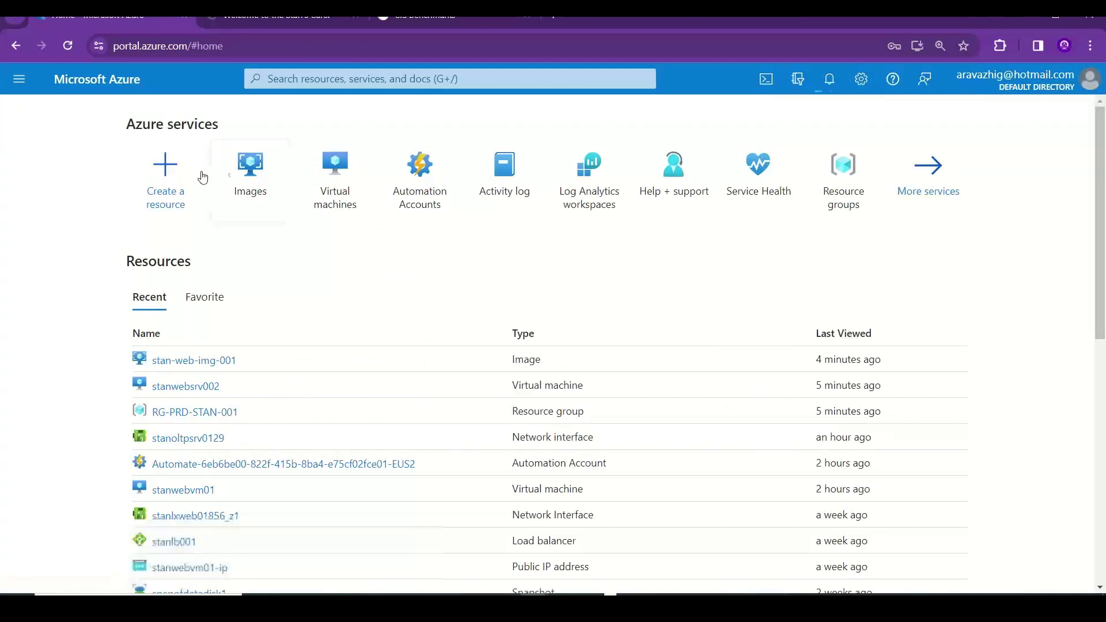
{"action": "left_click", "coordinate": [326, 166]}
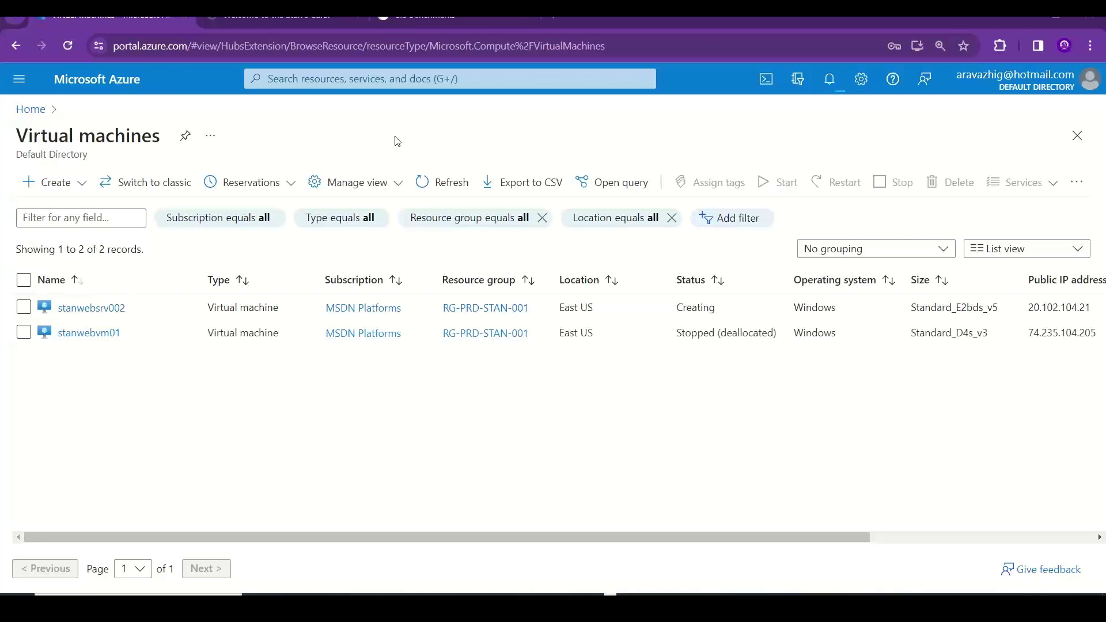
- Note 'Number of disks - OS disk, Data disks, app disks..' in E5 under Master Image
{"action": "key", "text": "alt+Tab"}
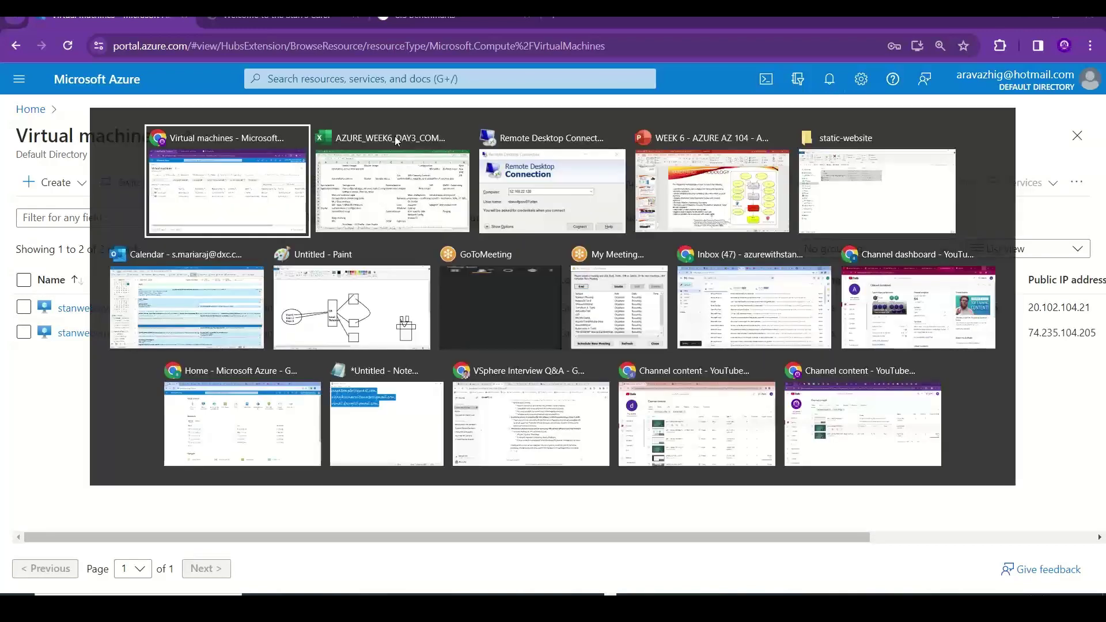
{"action": "key", "text": "alt+Tab"}
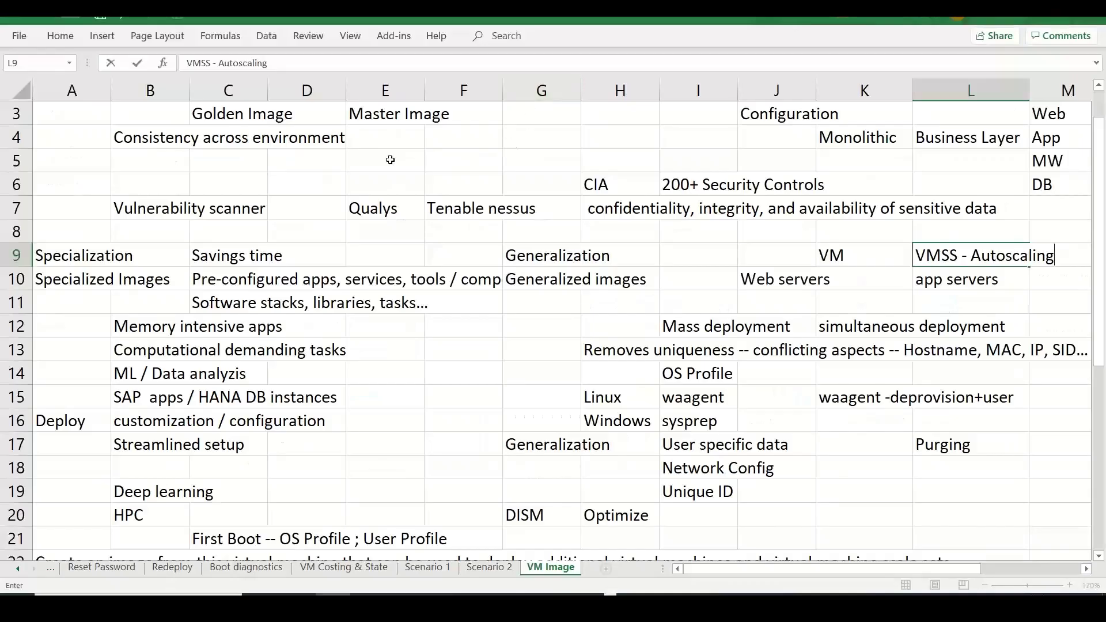
{"action": "left_click", "coordinate": [363, 163]}
{"action": "type", "text": "Numbe"}
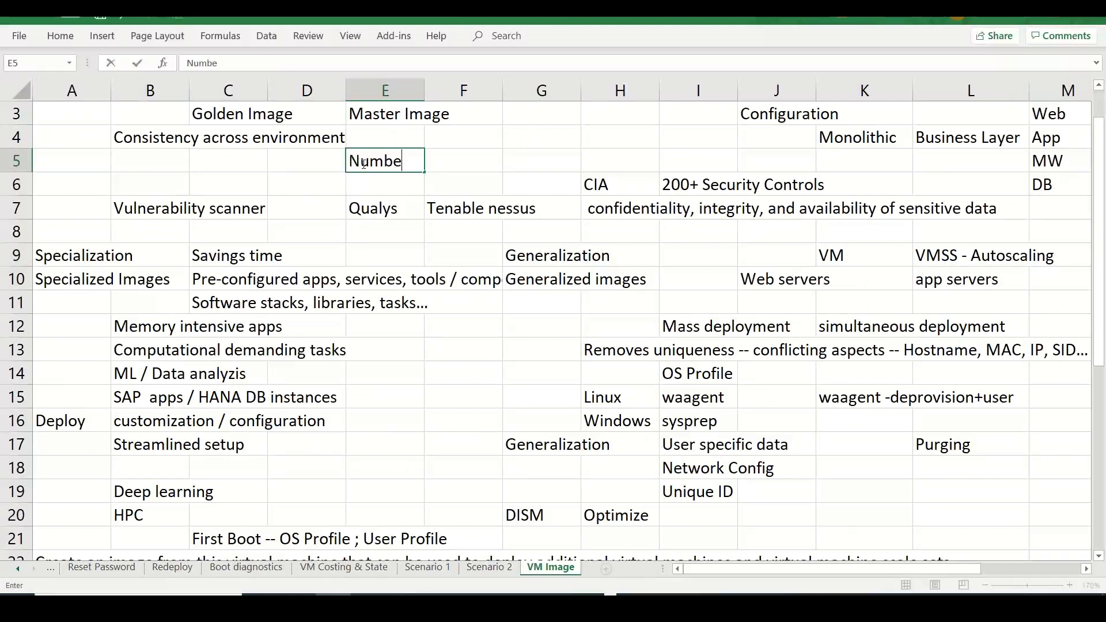
{"action": "type", "text": "r of disks - OS,D"}
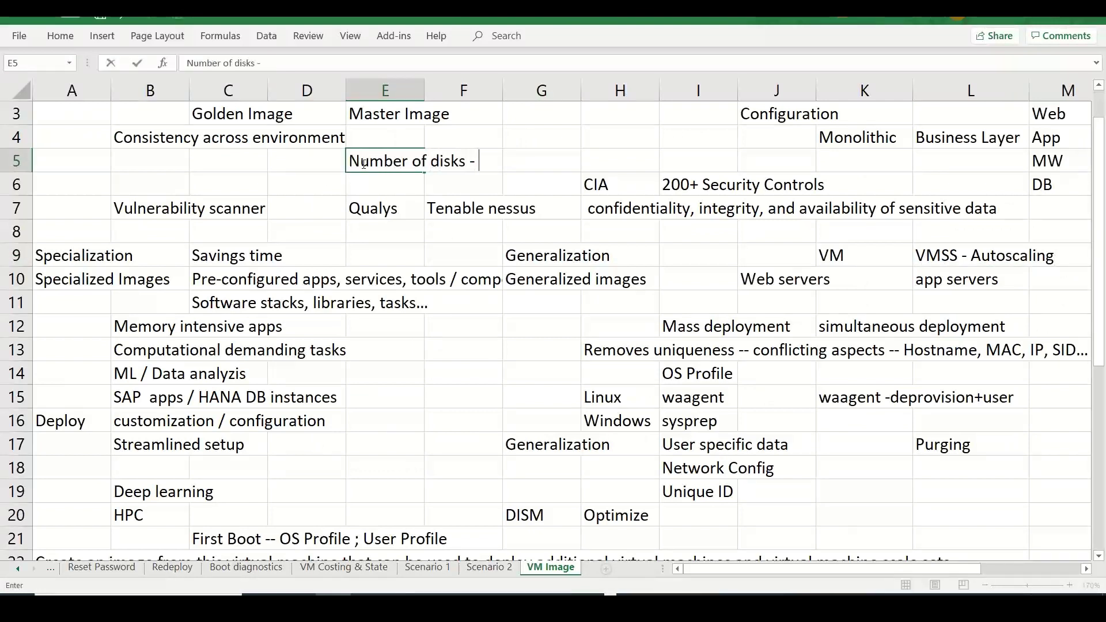
{"action": "key", "text": "BackSpace"}
{"action": "key", "text": "BackSpace"}
{"action": "type", "text": "disks"}
{"action": "key", "text": "BackSpace"}
{"action": "type", "text": ", "}
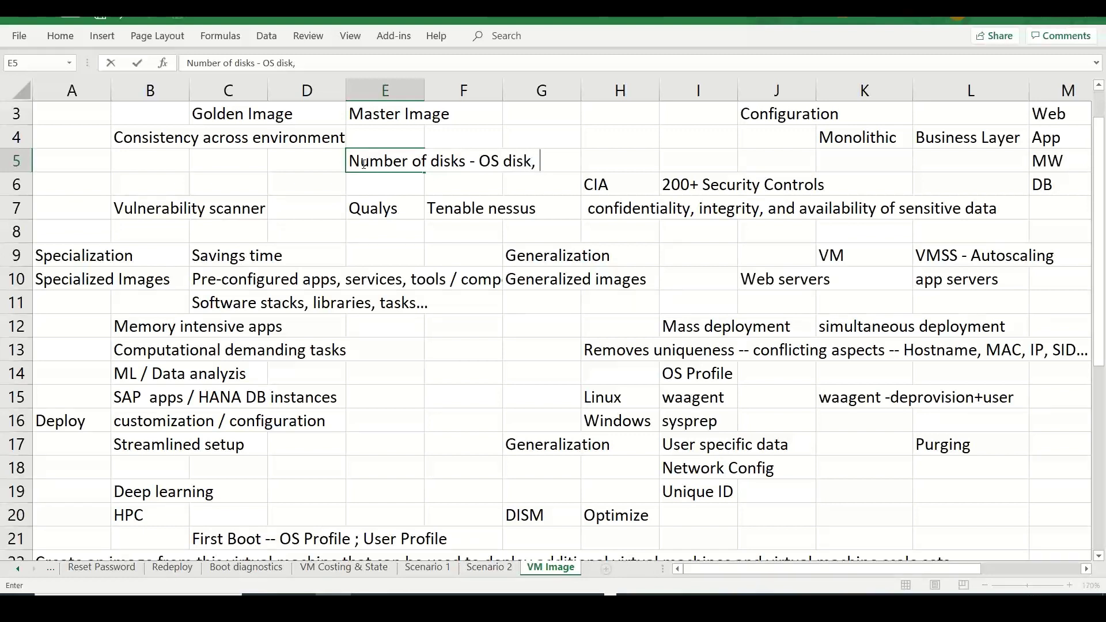
{"action": "type", "text": "Data disks, app"}
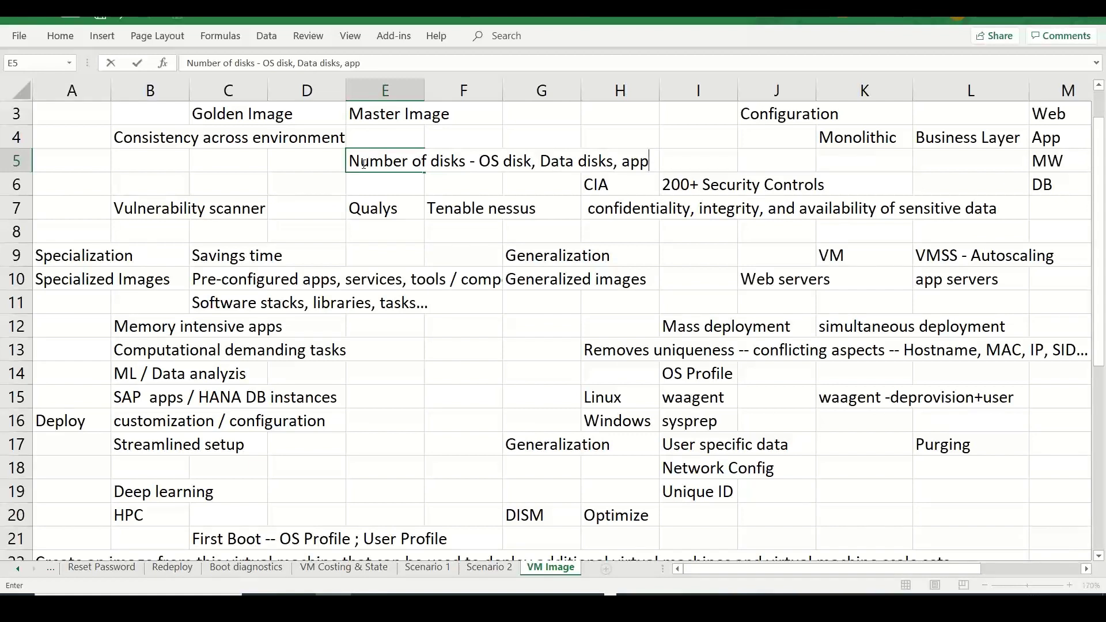
{"action": "type", "text": " disks.."}
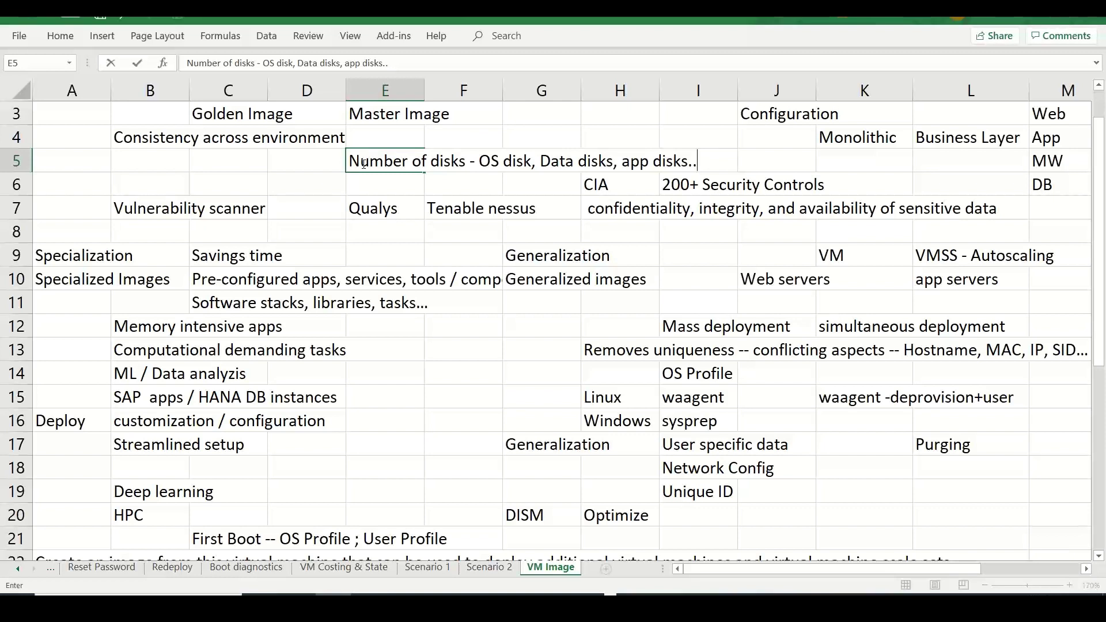
{"action": "key", "text": "alt+Tab"}
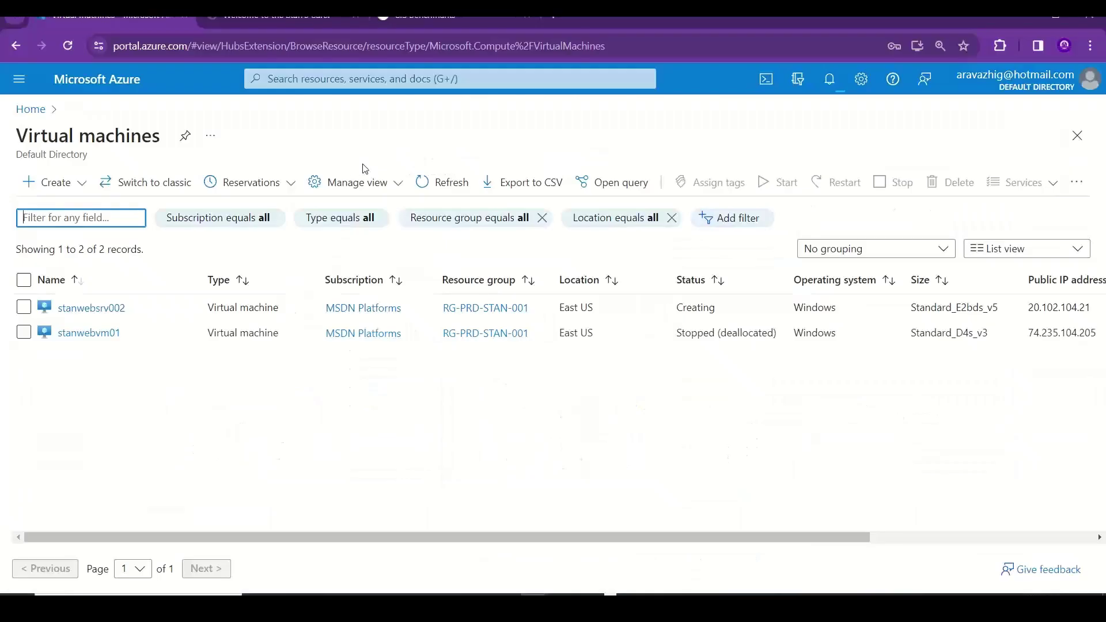
- Start an Azure search for 'shared', then clear it and dismiss the suggestions
{"action": "left_click", "coordinate": [298, 80]}
{"action": "type", "text": "sh"}
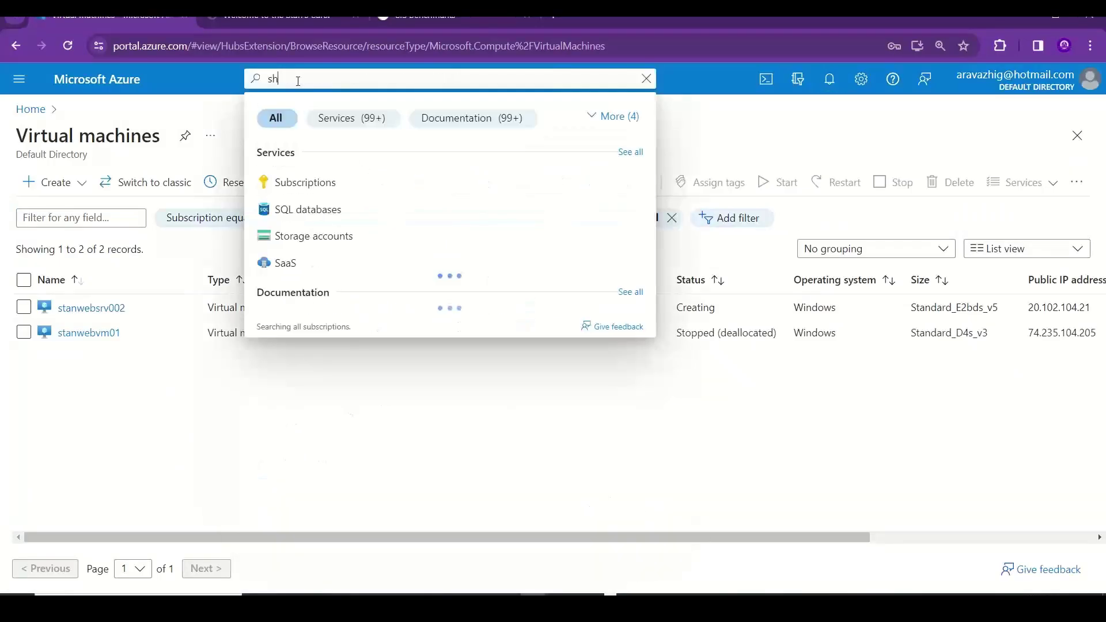
{"action": "type", "text": "ared d"}
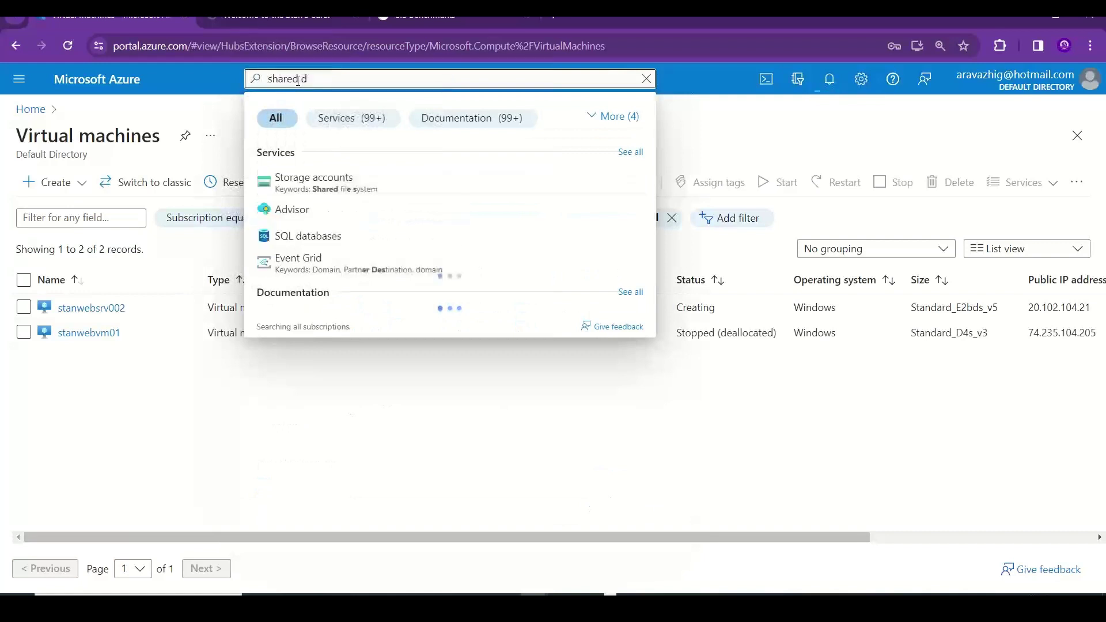
{"action": "key", "text": "BackSpace"}
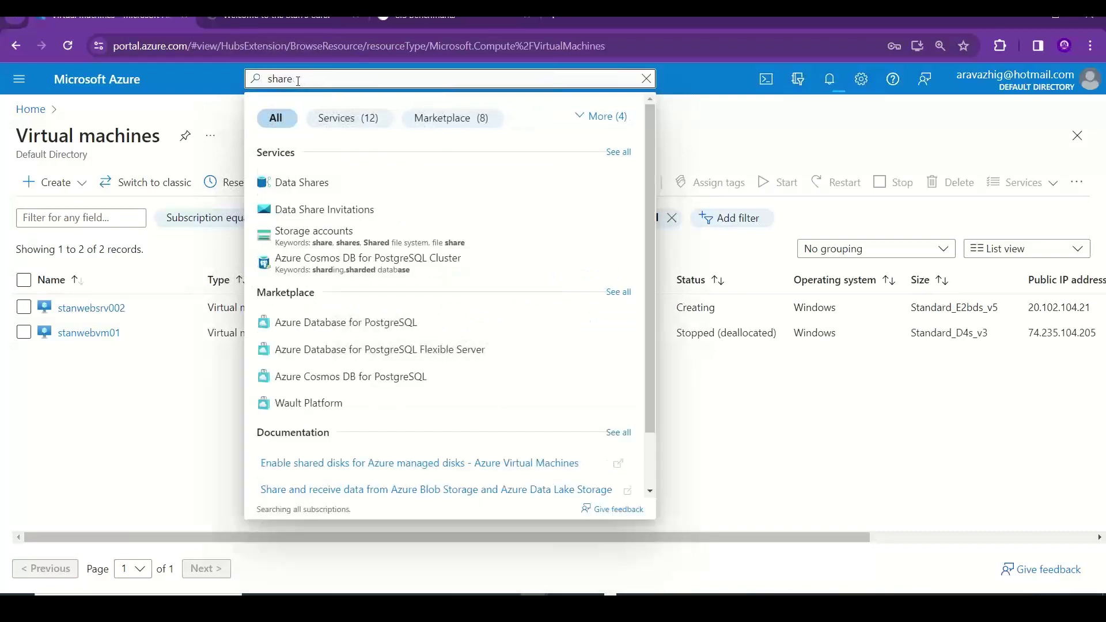
{"action": "key", "text": "BackSpace"}
{"action": "key", "text": "BackSpace"}
{"action": "key", "text": "BackSpace"}
{"action": "key", "text": "BackSpace"}
{"action": "key", "text": "BackSpace"}
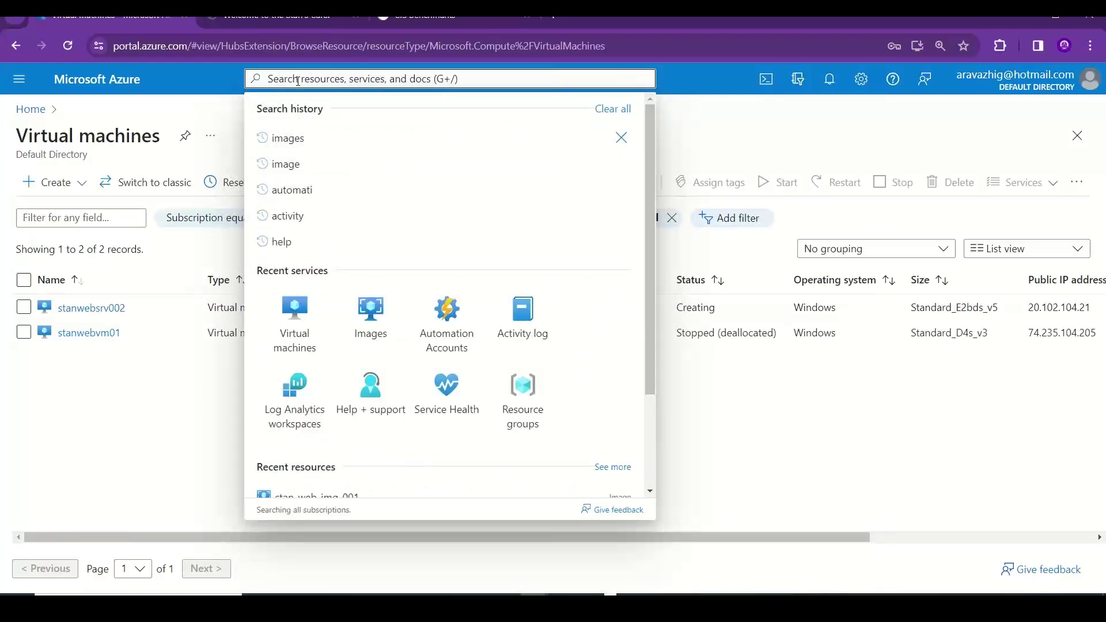
{"action": "left_click", "coordinate": [211, 111]}
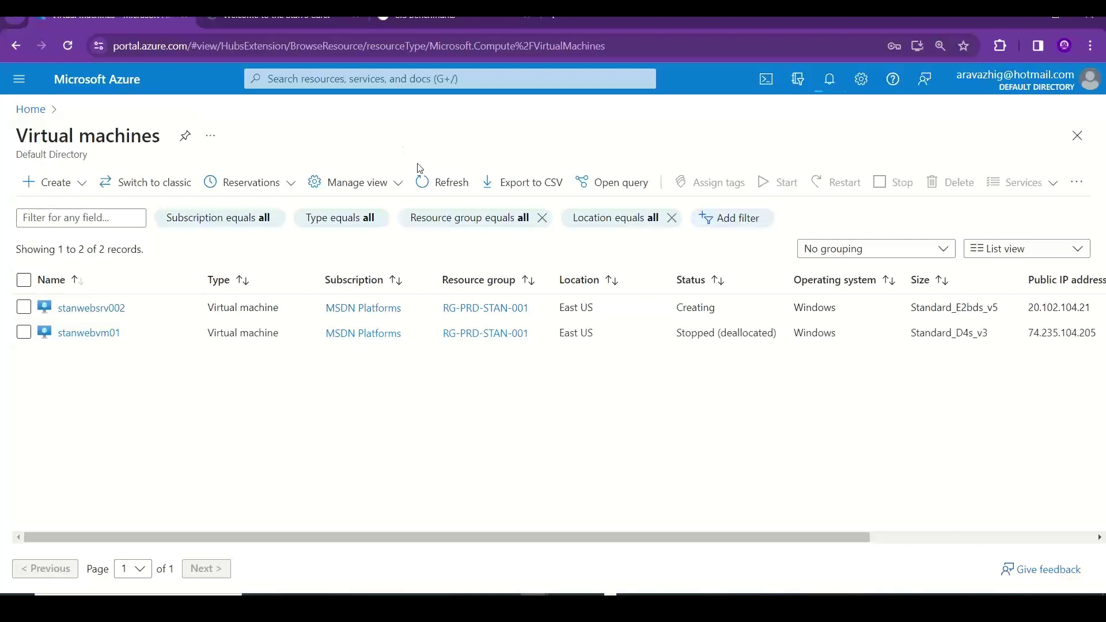
- Refresh the VM list and open stanwebsrv002's details at full width
{"action": "left_click", "coordinate": [435, 189]}
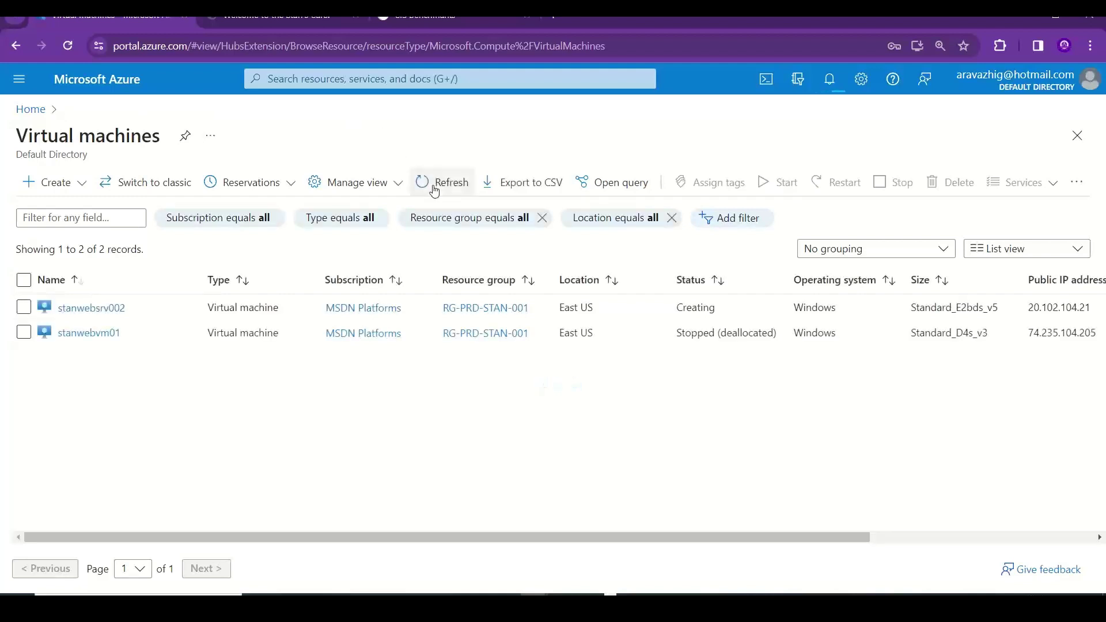
{"action": "left_click", "coordinate": [93, 308]}
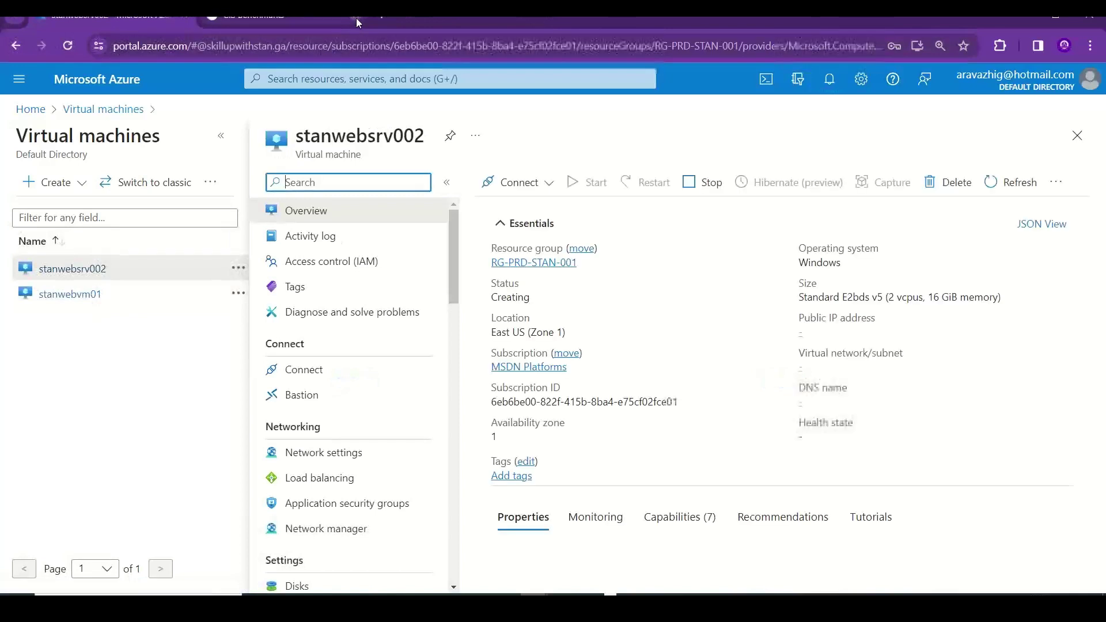
{"action": "left_click", "coordinate": [221, 139]}
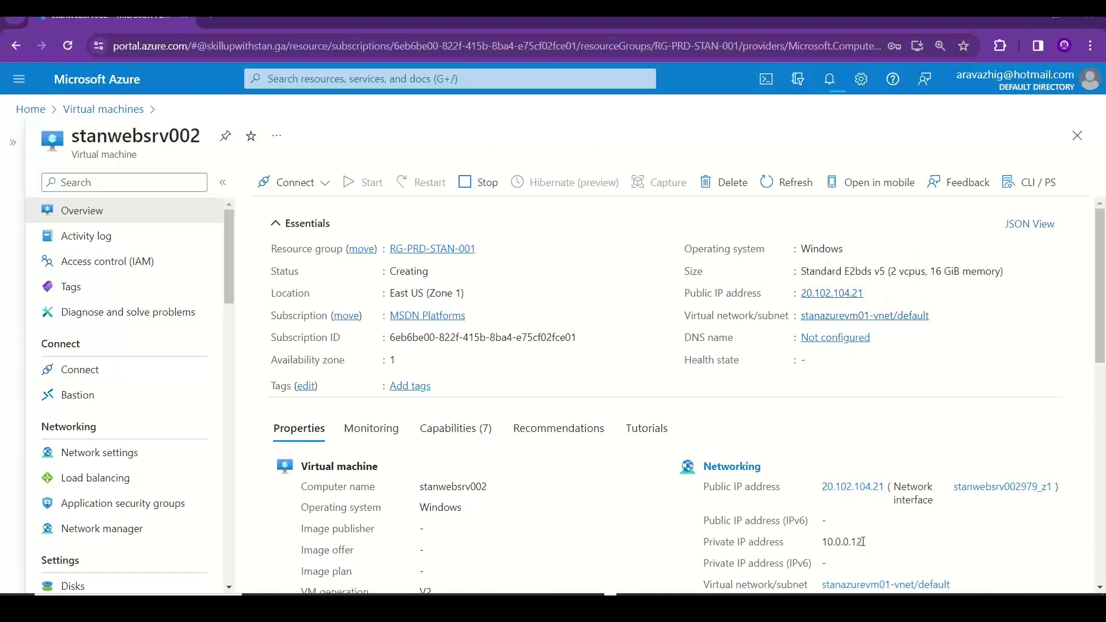
{"action": "left_click_drag", "start_coordinate": [866, 545], "coordinate": [822, 548]}
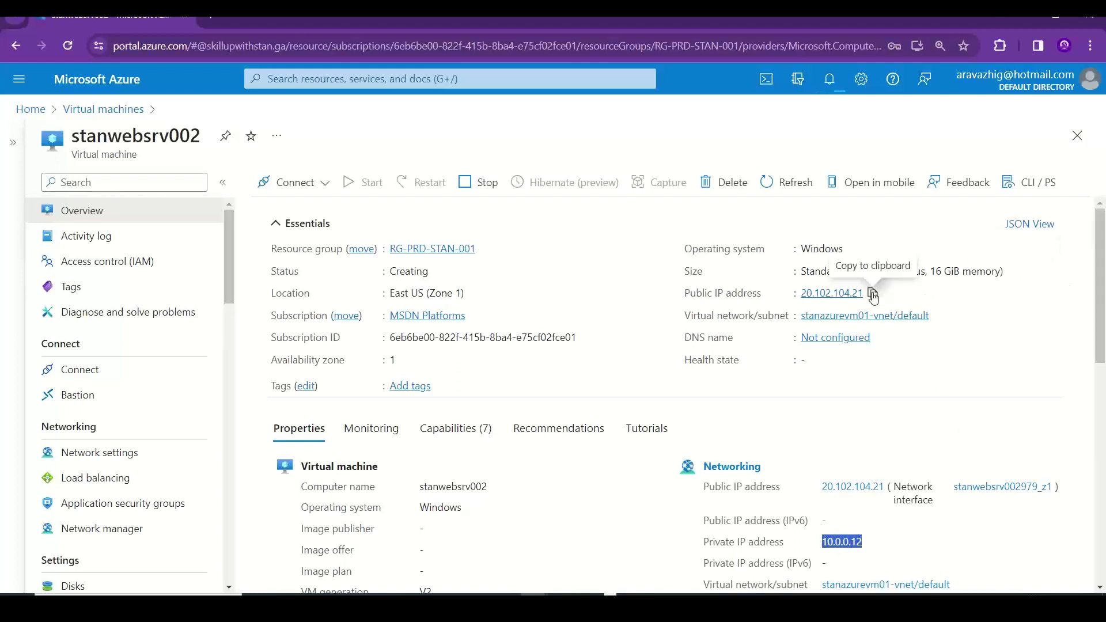
- Copy public IP 20.102.104.21 and load it in a new browser tab
{"action": "left_click", "coordinate": [874, 294]}
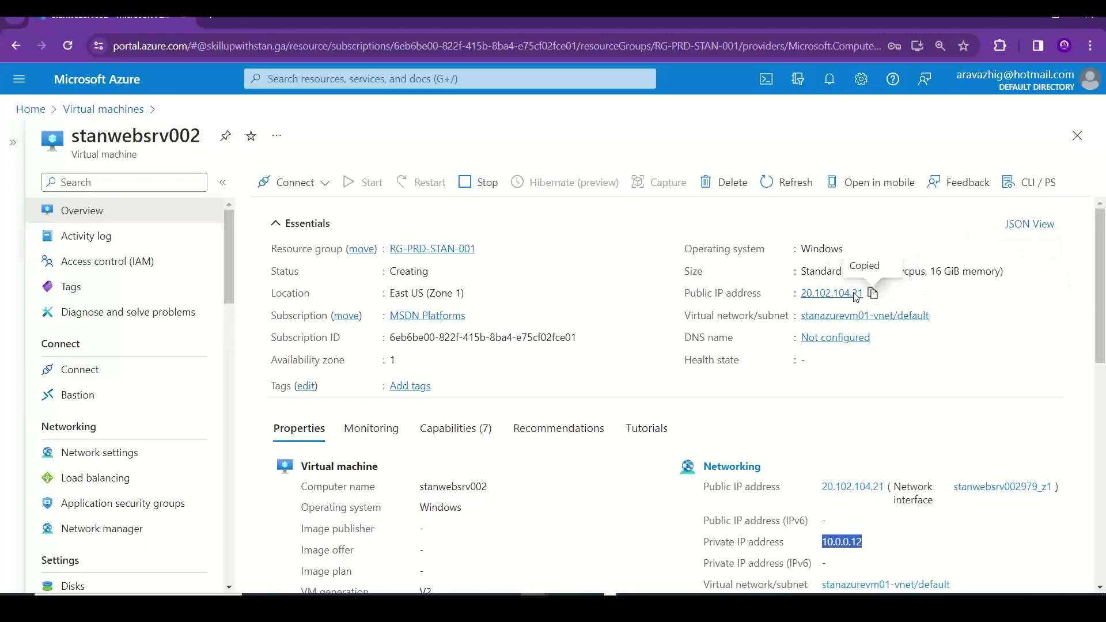
{"action": "left_click", "coordinate": [215, 16]}
{"action": "key", "text": "ctrl+v"}
{"action": "key", "text": "Return"}
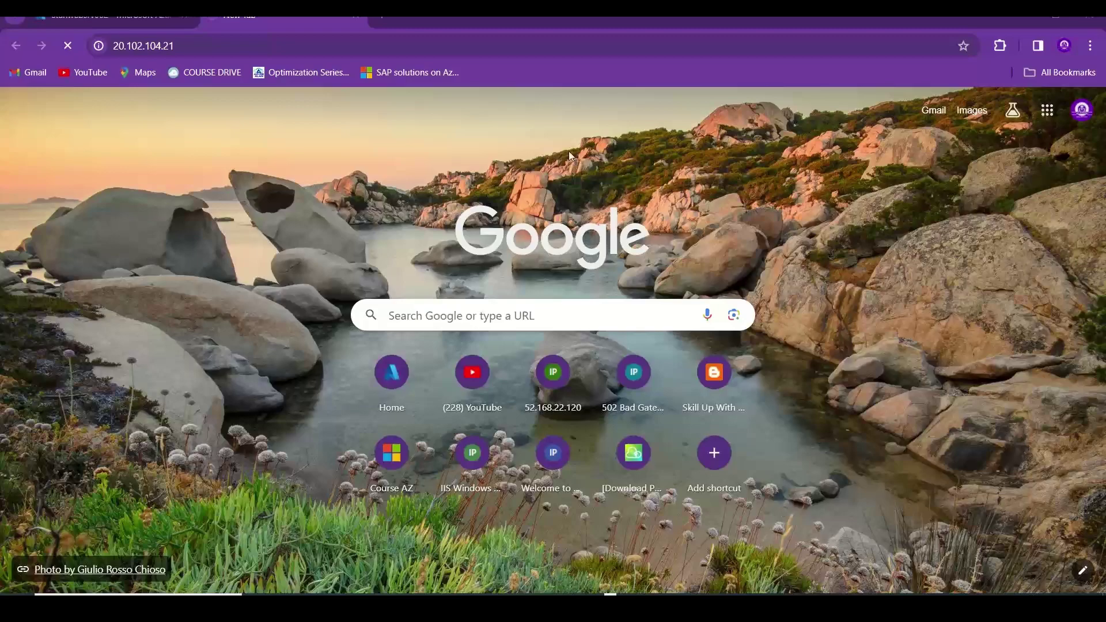
- Open iisstart.html at 20.102.104.21 to view the Stan's Café page, then return to Azure
{"action": "key", "text": "ctrl+Tab"}
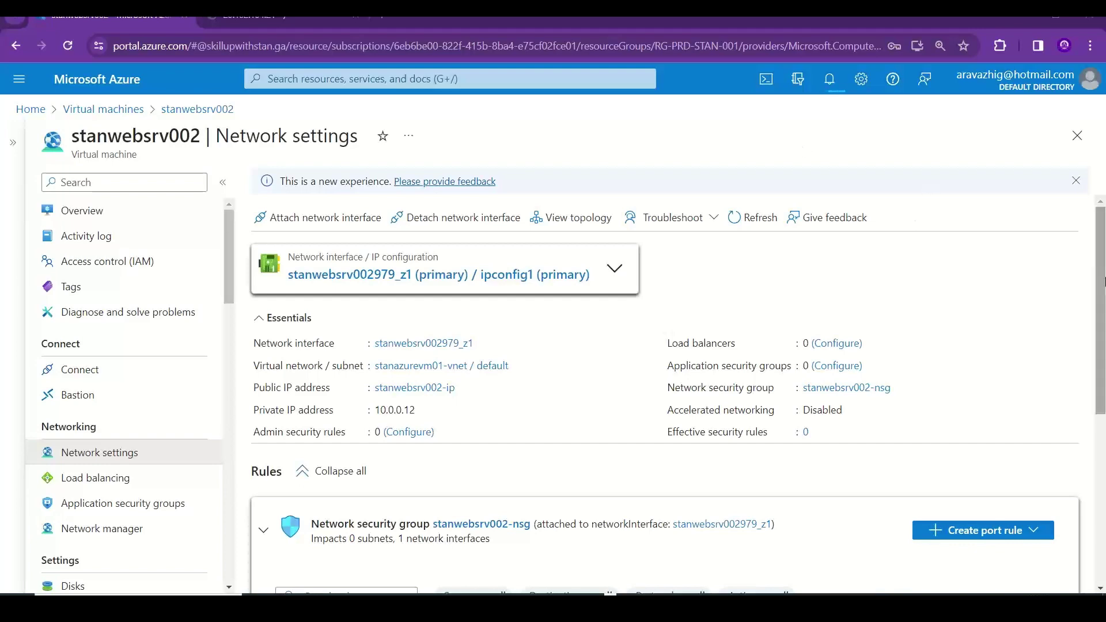
{"action": "left_click_drag", "start_coordinate": [1102, 279], "coordinate": [1104, 441]}
{"action": "scroll", "coordinate": [1104, 441], "scroll_direction": "up", "scroll_amount": 5}
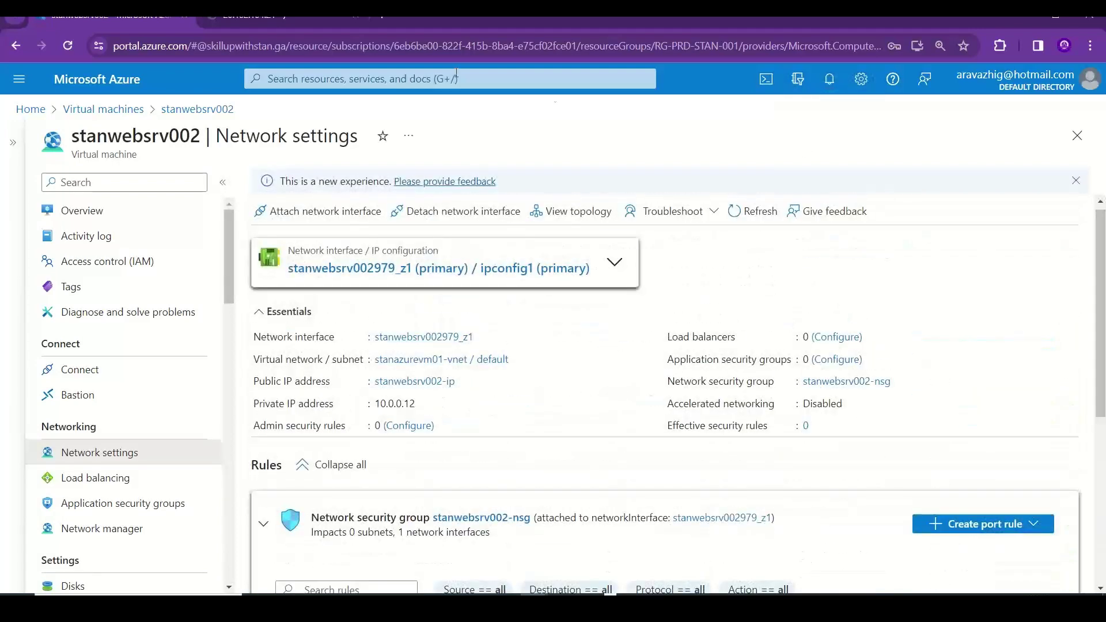
{"action": "left_click", "coordinate": [250, 19]}
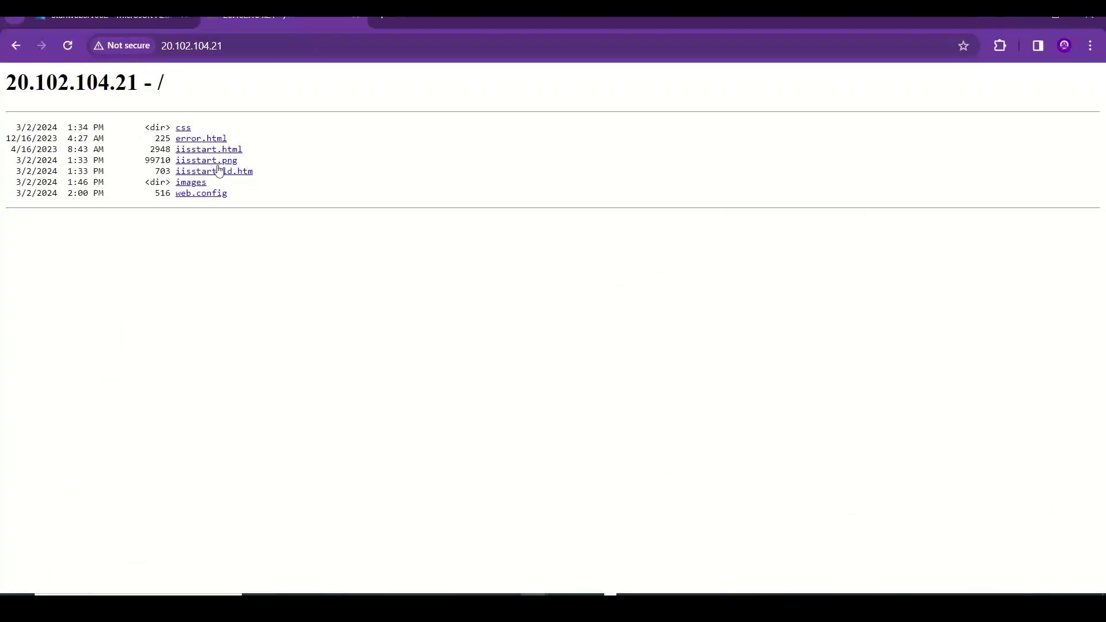
{"action": "left_click", "coordinate": [206, 151]}
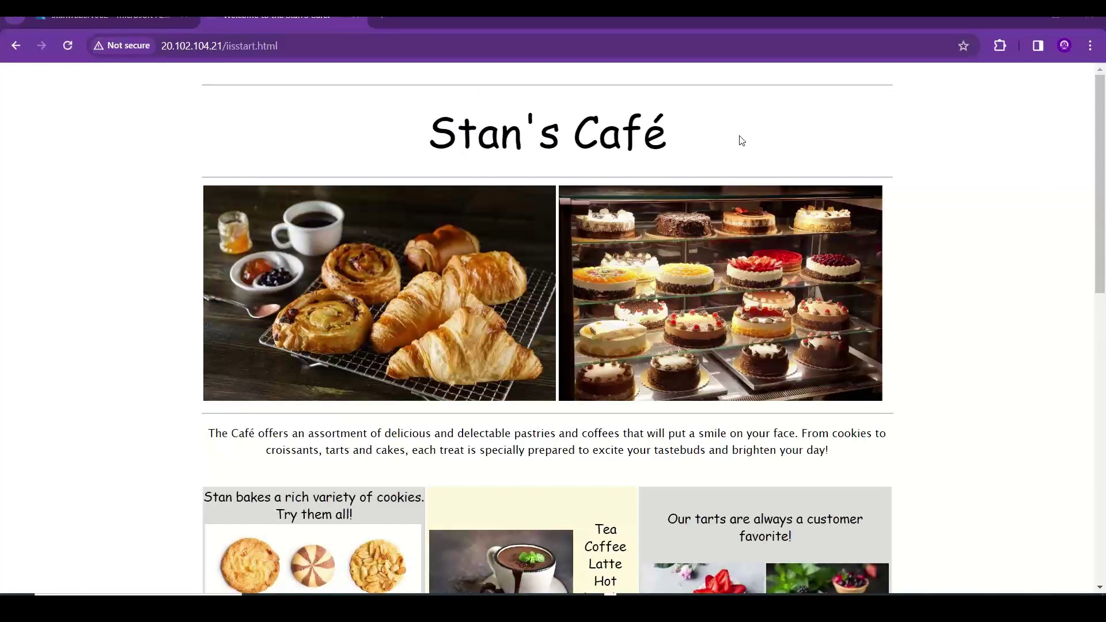
{"action": "mouse_move", "coordinate": [1101, 170]}
{"action": "left_mouse_down"}
{"action": "mouse_move", "coordinate": [1104, 481]}
{"action": "mouse_move", "coordinate": [1104, 172]}
{"action": "left_mouse_up"}
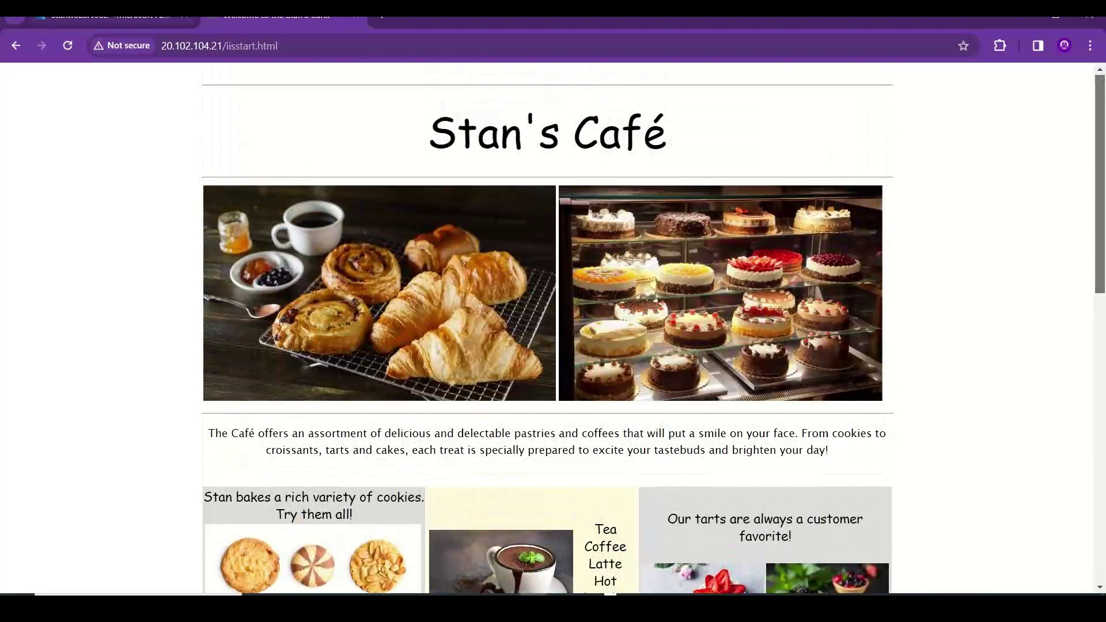
{"action": "left_click", "coordinate": [110, 16]}
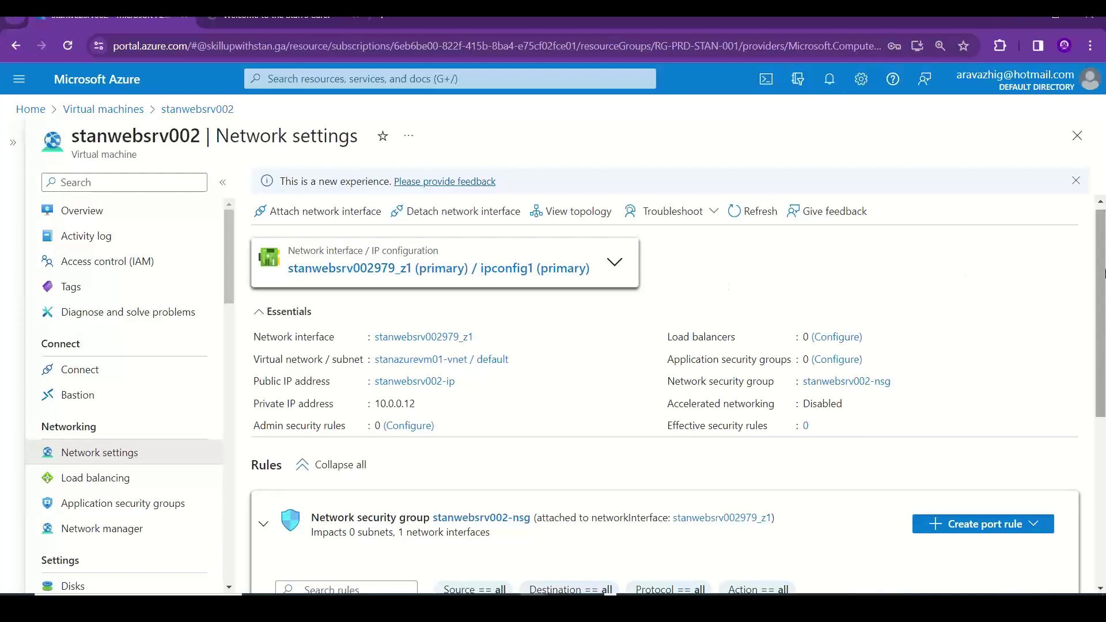
- Review stanwebsrv002's inbound rules for RDP 3389 and HTTP 80, then switch to Excel
{"action": "left_click_drag", "start_coordinate": [1102, 282], "coordinate": [1103, 392]}
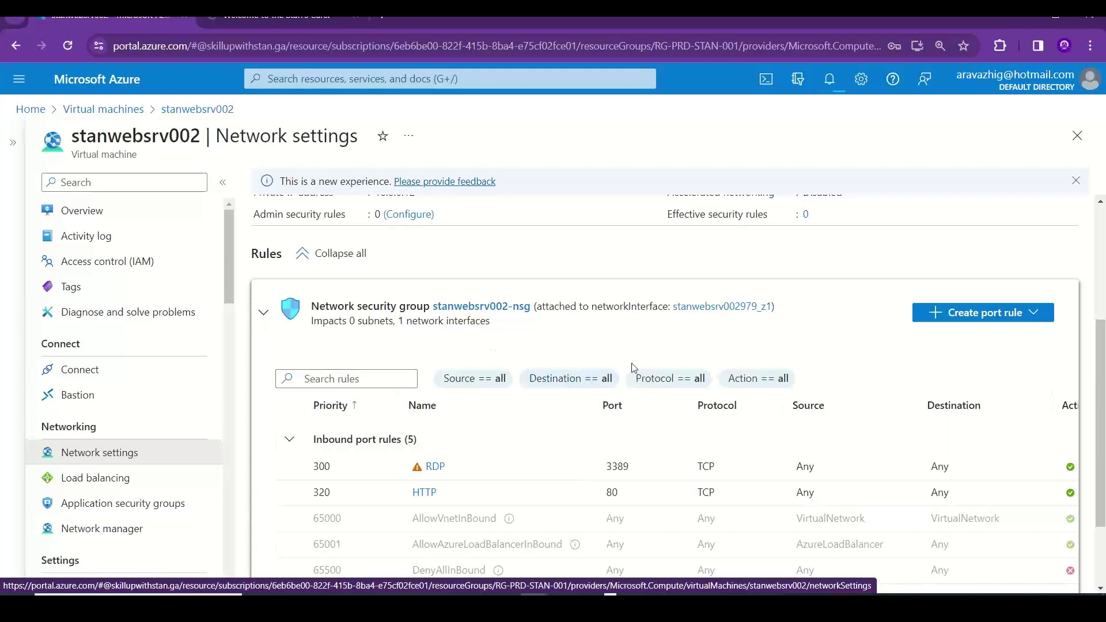
{"action": "left_click_drag", "start_coordinate": [1104, 349], "coordinate": [1104, 275]}
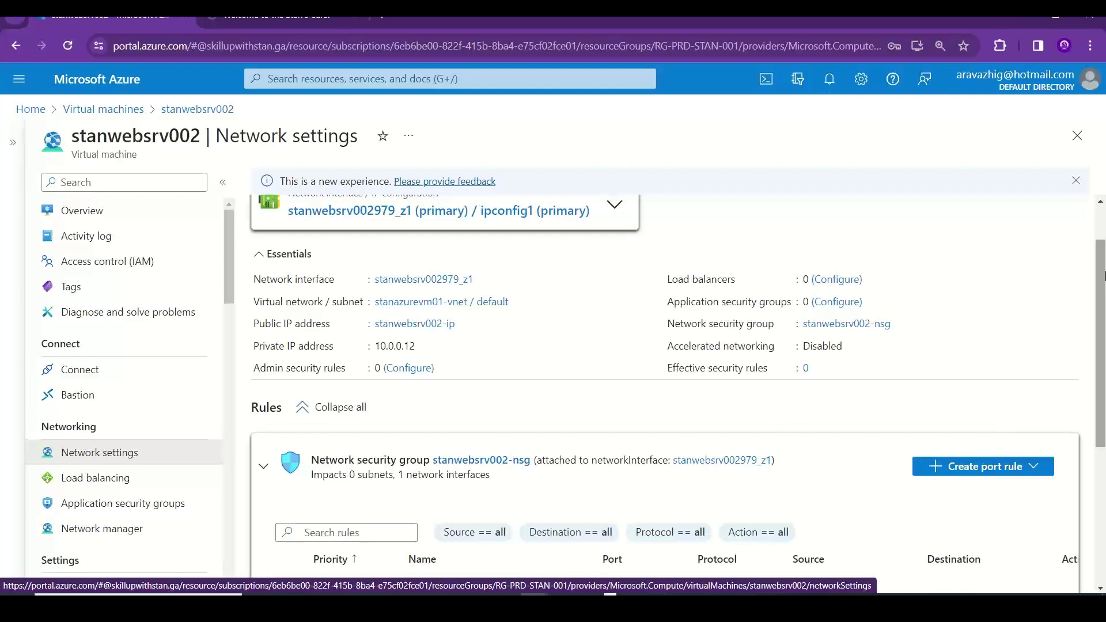
{"action": "key", "text": "alt+Tab"}
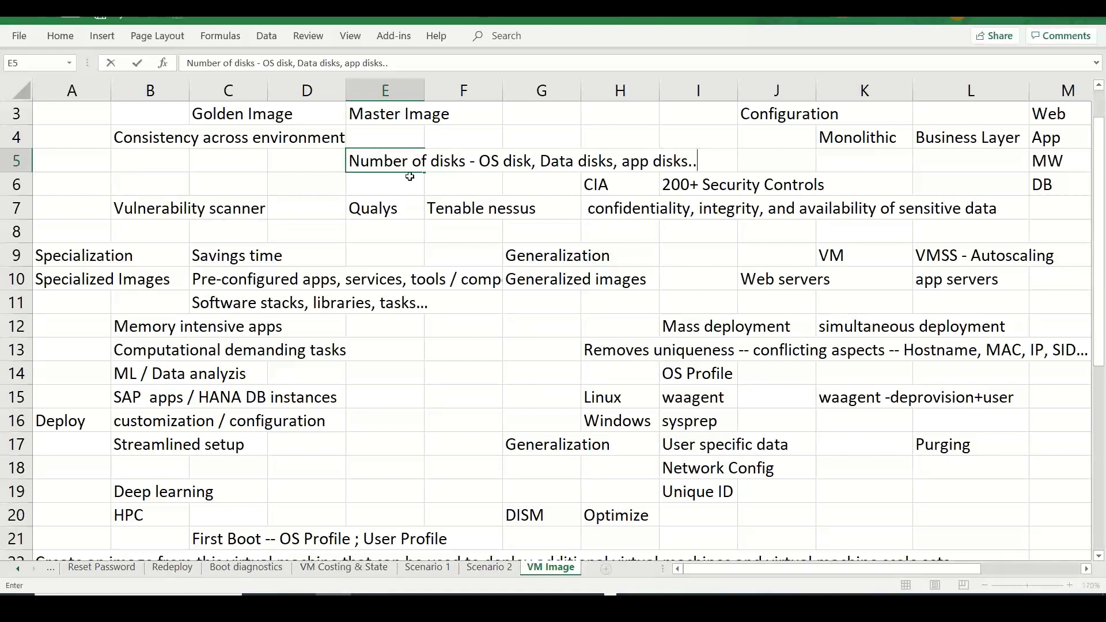
- Scroll up through the VM Image notes, then go back to stanwebsrv002's Network settings
{"action": "scroll", "coordinate": [1104, 245], "scroll_direction": "up", "scroll_amount": 1}
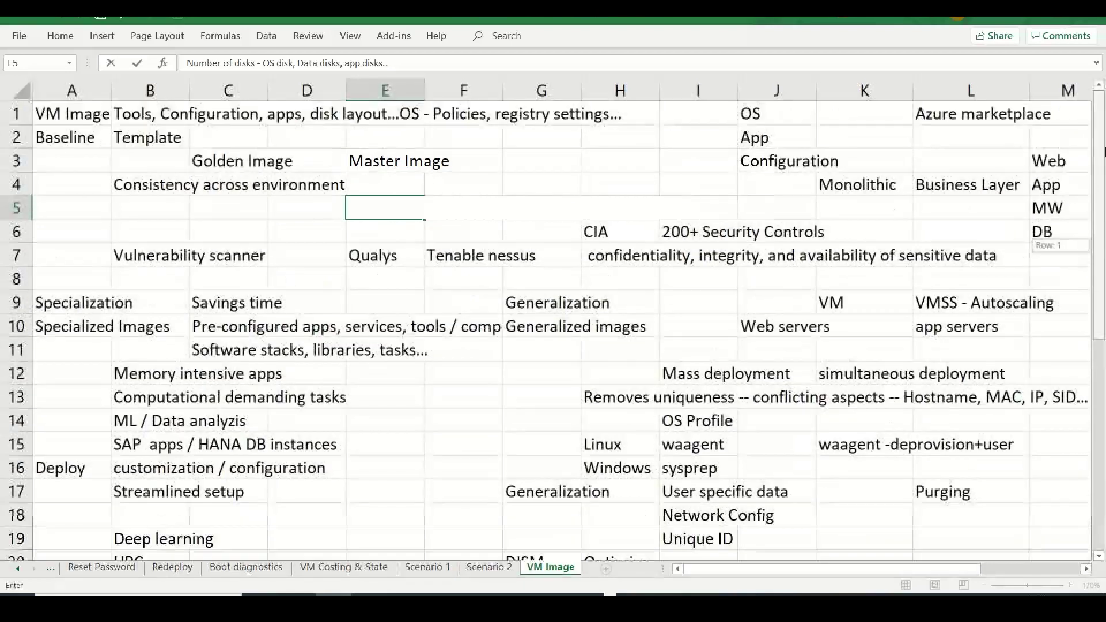
{"action": "left_click", "coordinate": [365, 23]}
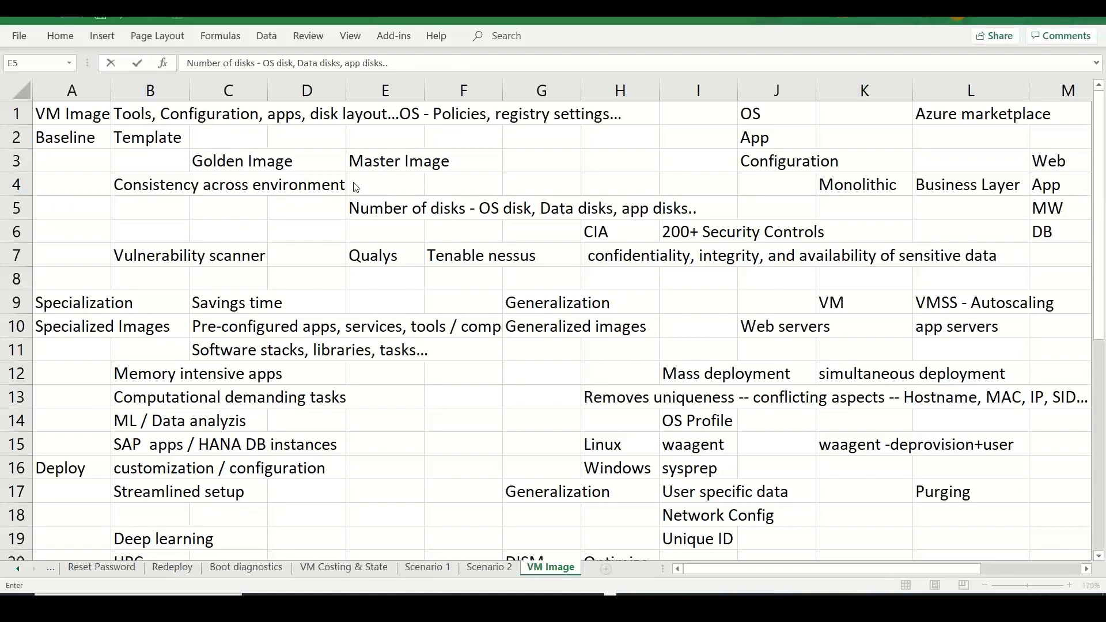
{"action": "key", "text": "alt+Tab"}
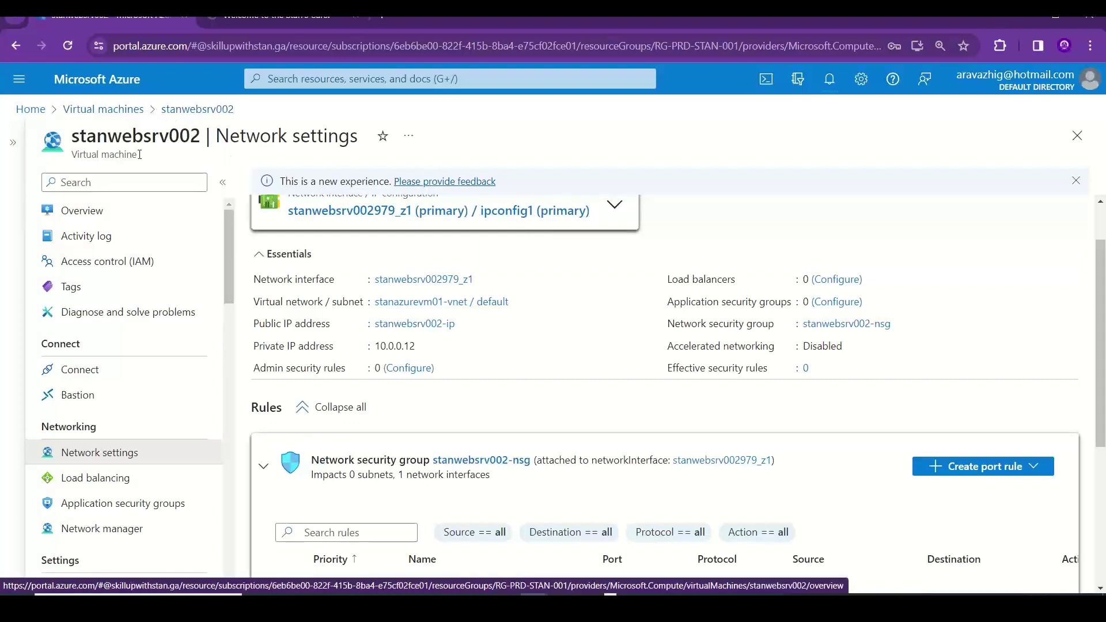
- Show stanwebsrv002's Overview with status Creating and public IP 20.102.104.21
{"action": "left_click", "coordinate": [124, 214]}
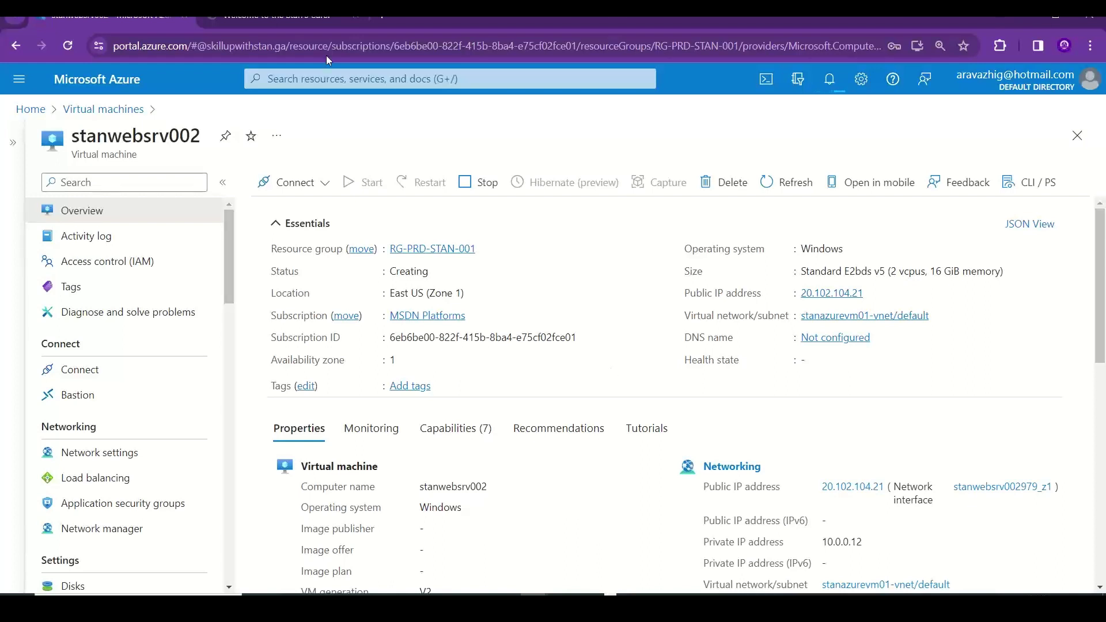
{"action": "left_click", "coordinate": [384, 23]}
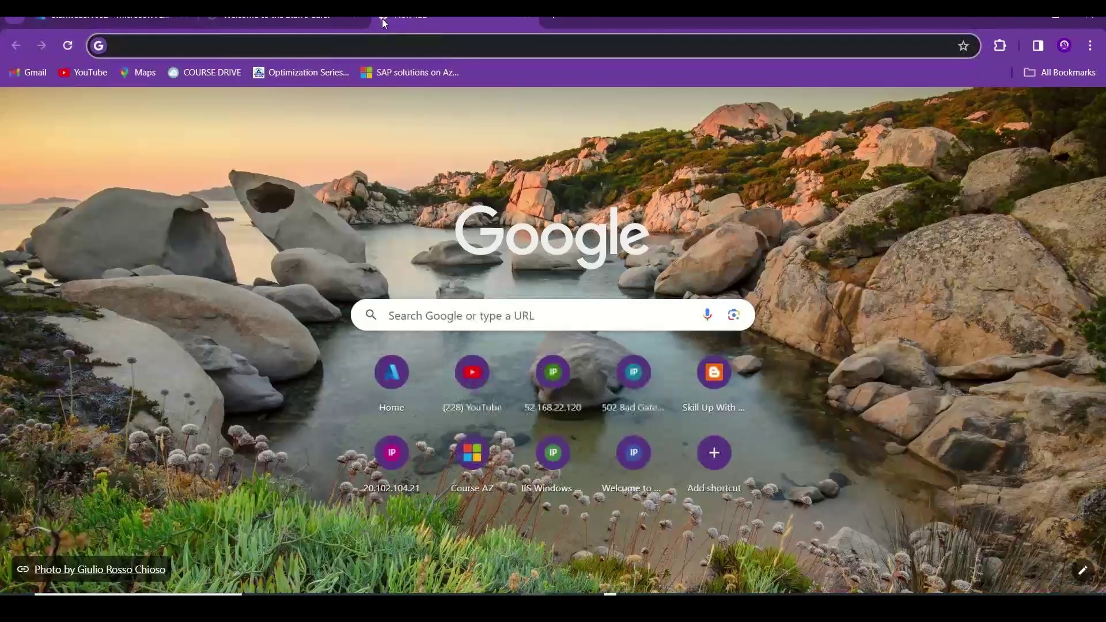
{"action": "type", "text": "dism "}
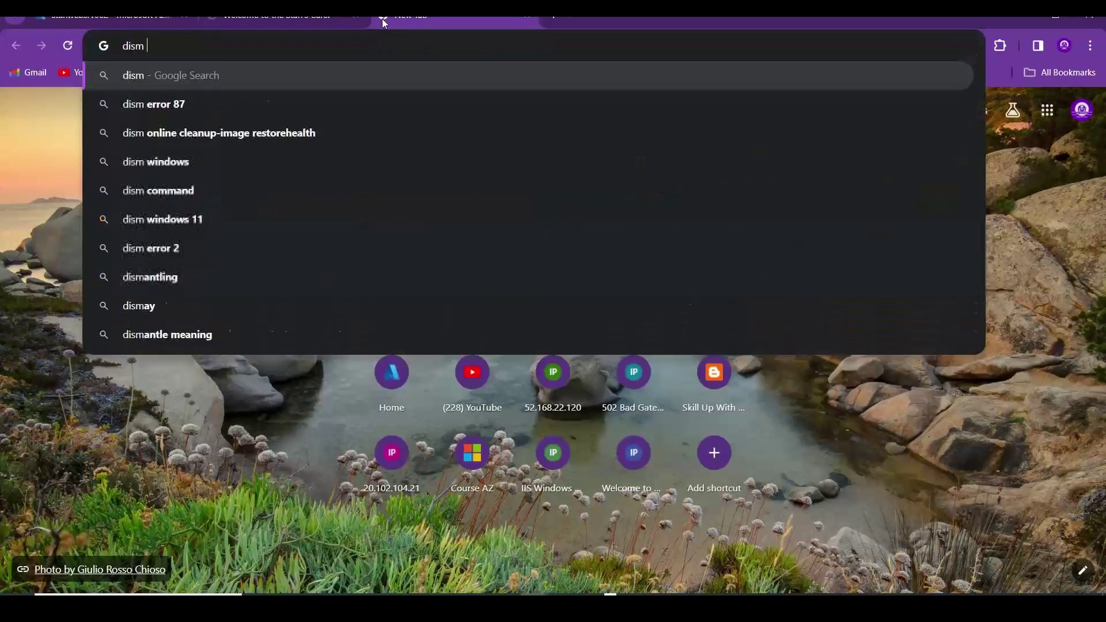
{"action": "type", "text": "/im"}
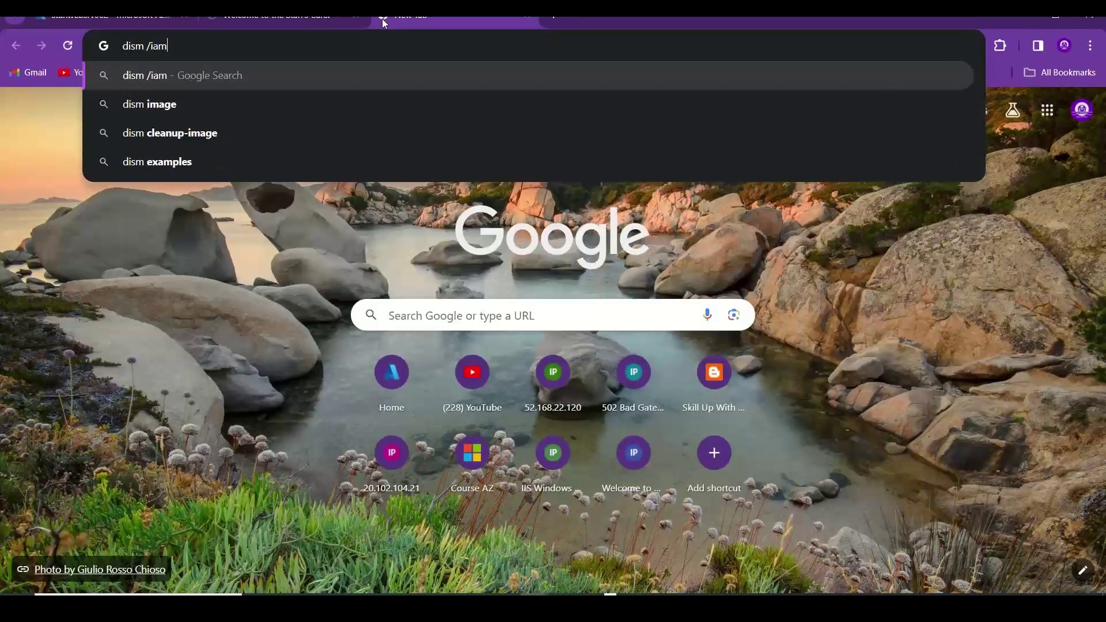
{"action": "type", "text": "age"}
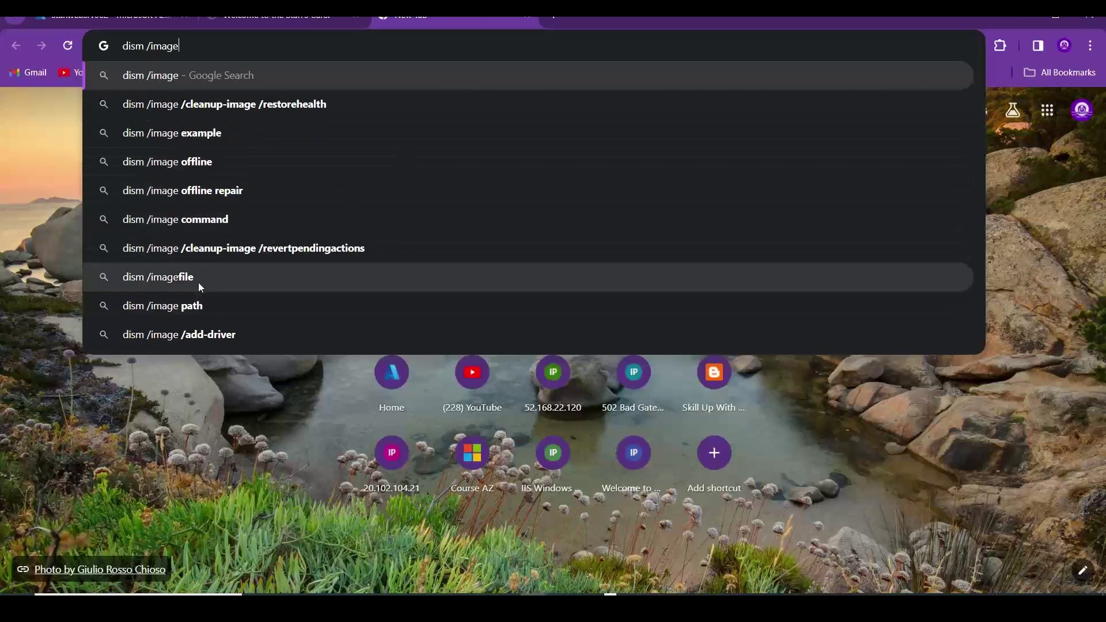
{"action": "left_click", "coordinate": [529, 19]}
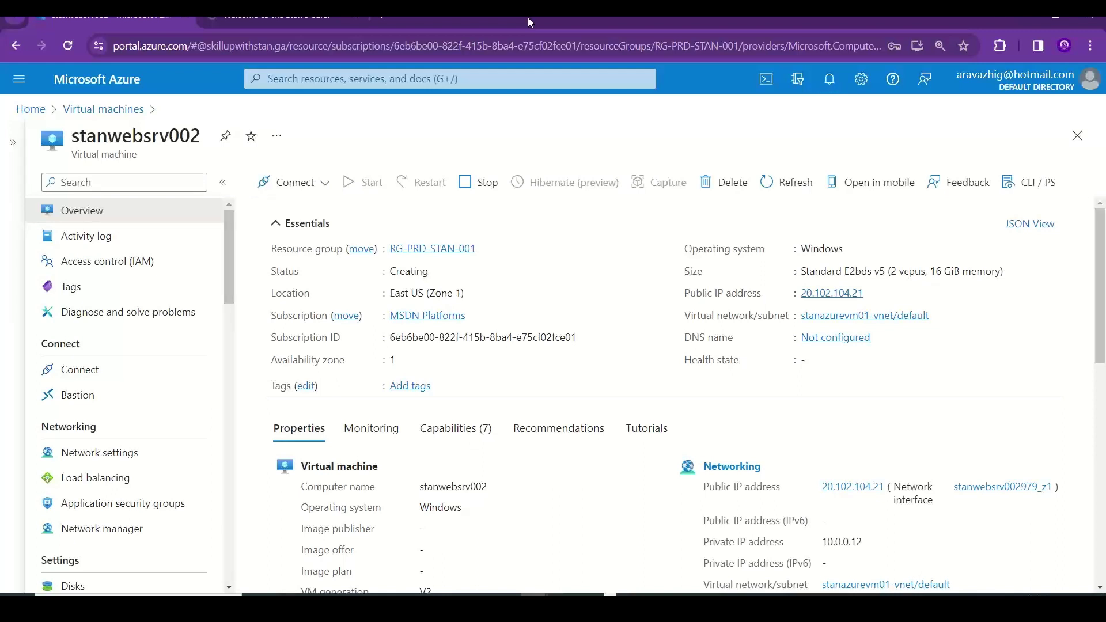
- Look up the stan-web-img-001 image under Azure Images, then return to the Excel workbook
{"action": "left_click", "coordinate": [362, 79]}
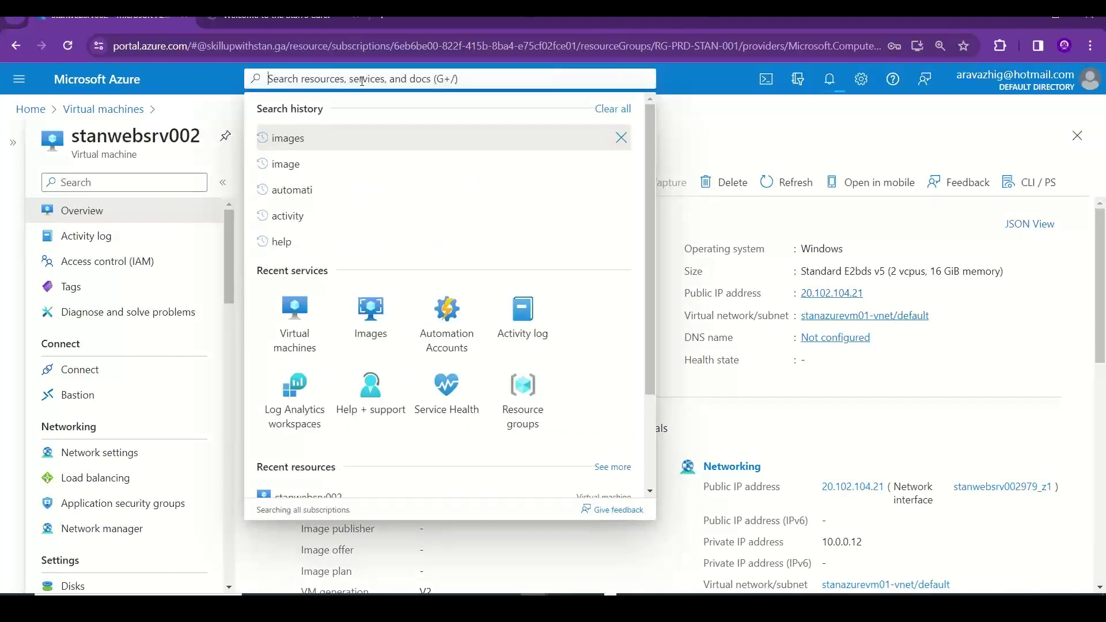
{"action": "type", "text": "images"}
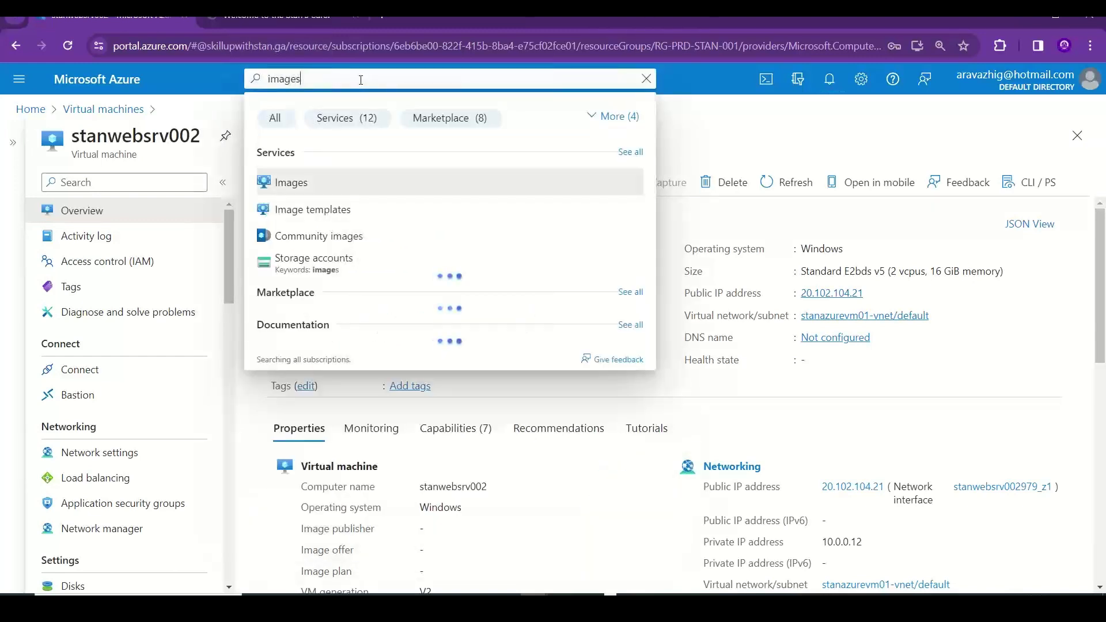
{"action": "key", "text": "Escape"}
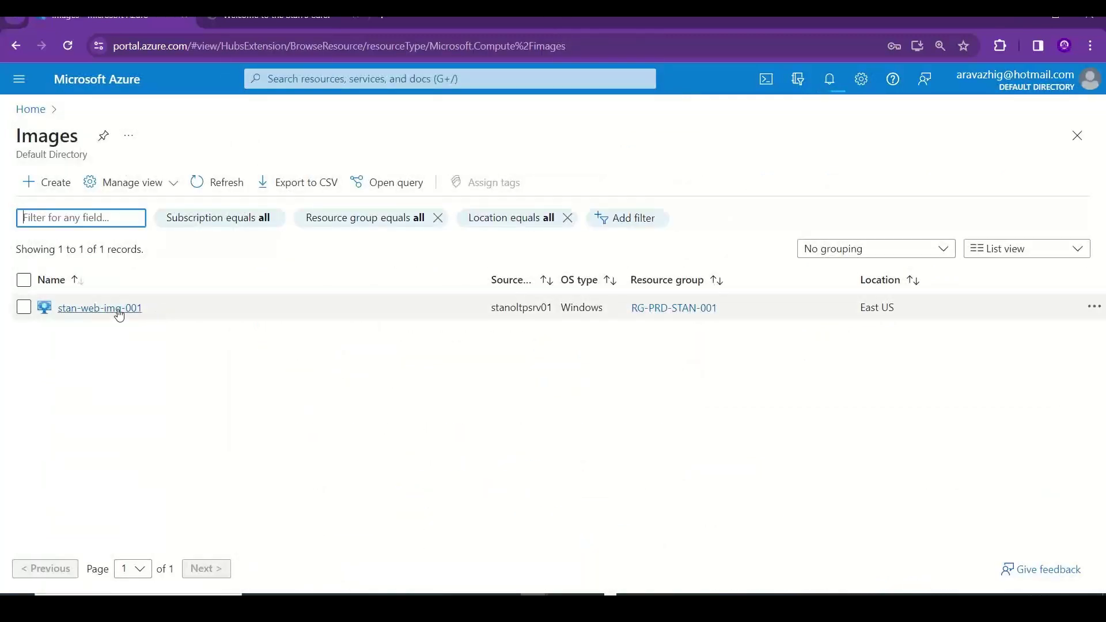
{"action": "left_click", "coordinate": [90, 309]}
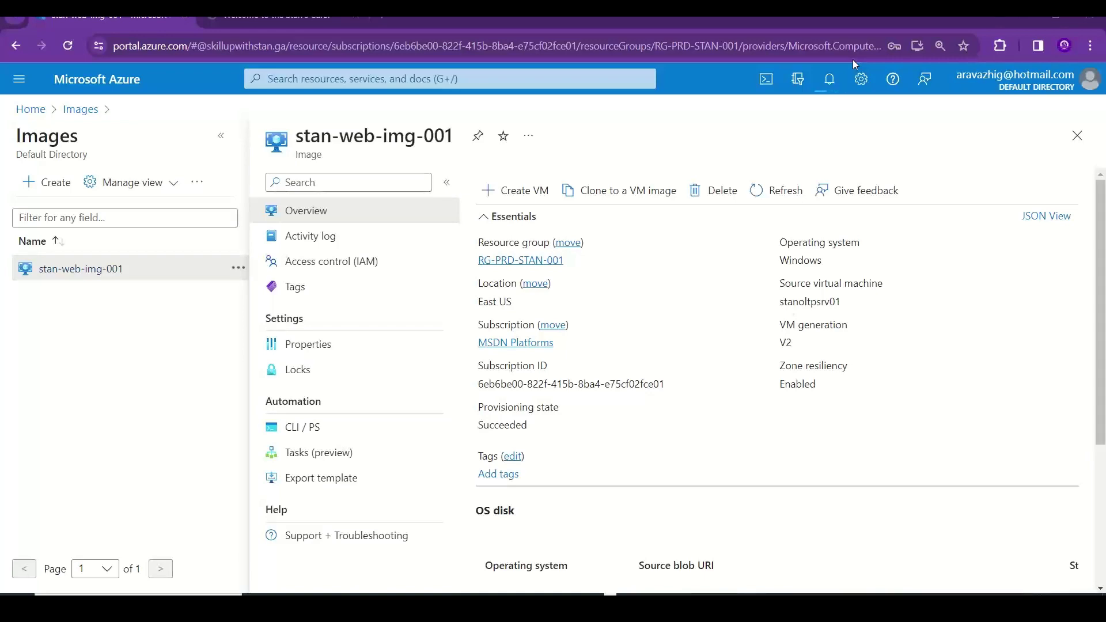
{"action": "key", "text": "alt+Tab"}
{"action": "key", "text": "Tab"}
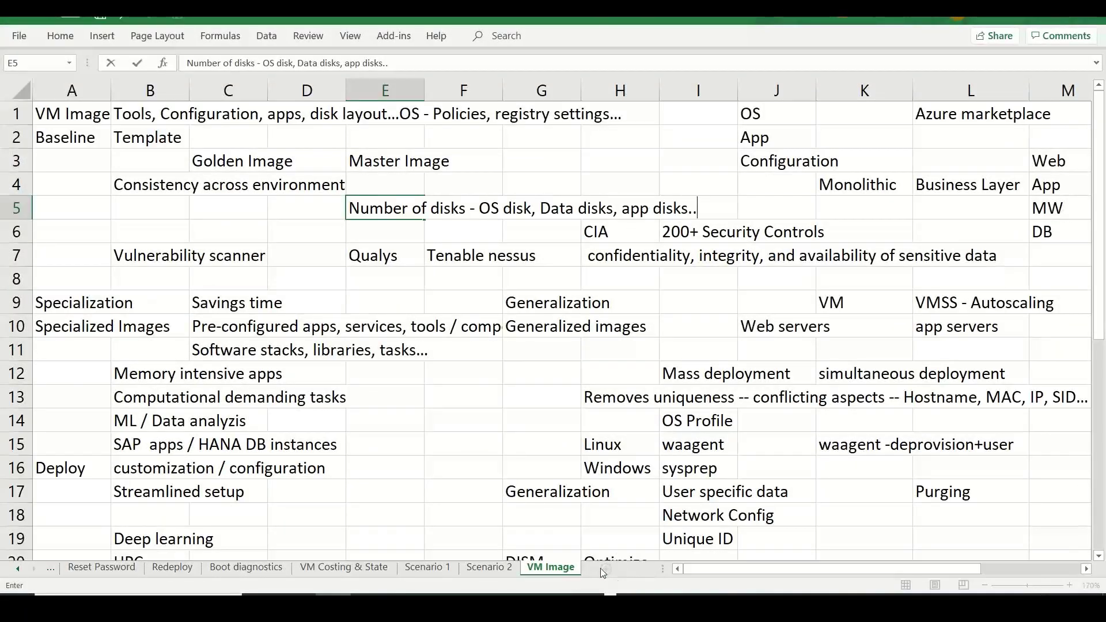
- Add a new Sheet5, zoom it to 180% and widen column B
{"action": "left_click", "coordinate": [615, 536]}
{"action": "left_click", "coordinate": [606, 569]}
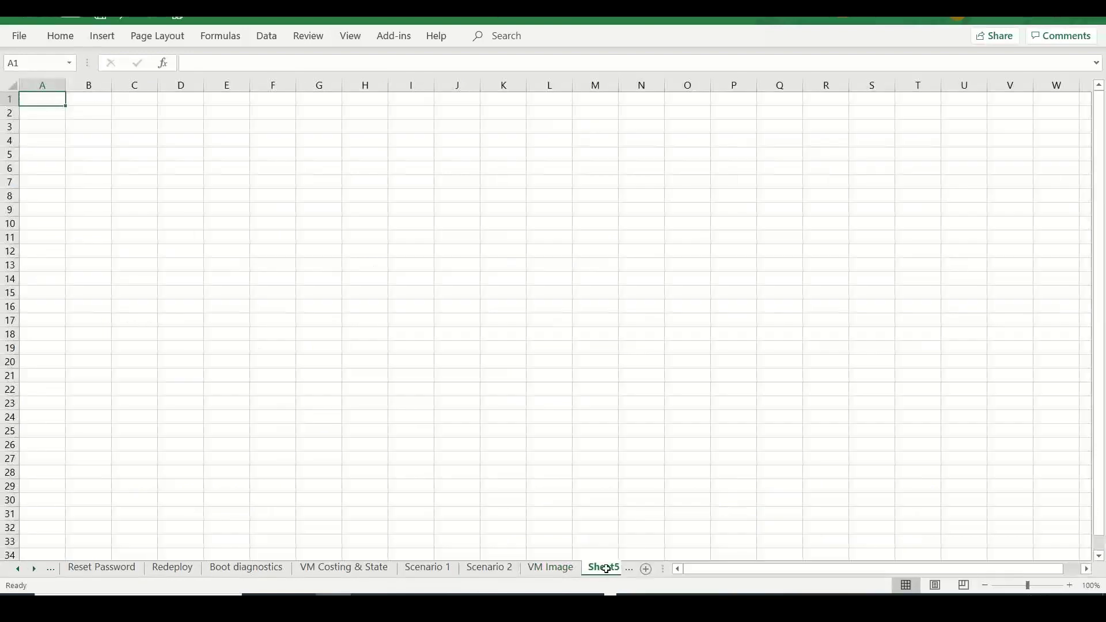
{"action": "left_click", "coordinate": [78, 111]}
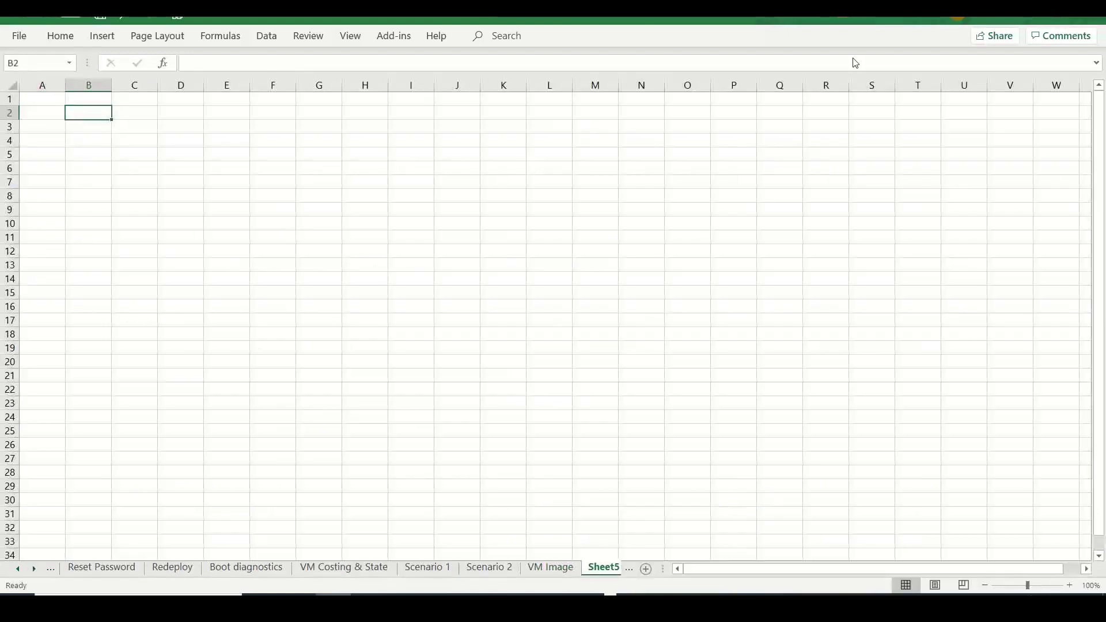
{"action": "left_click", "coordinate": [847, 58]}
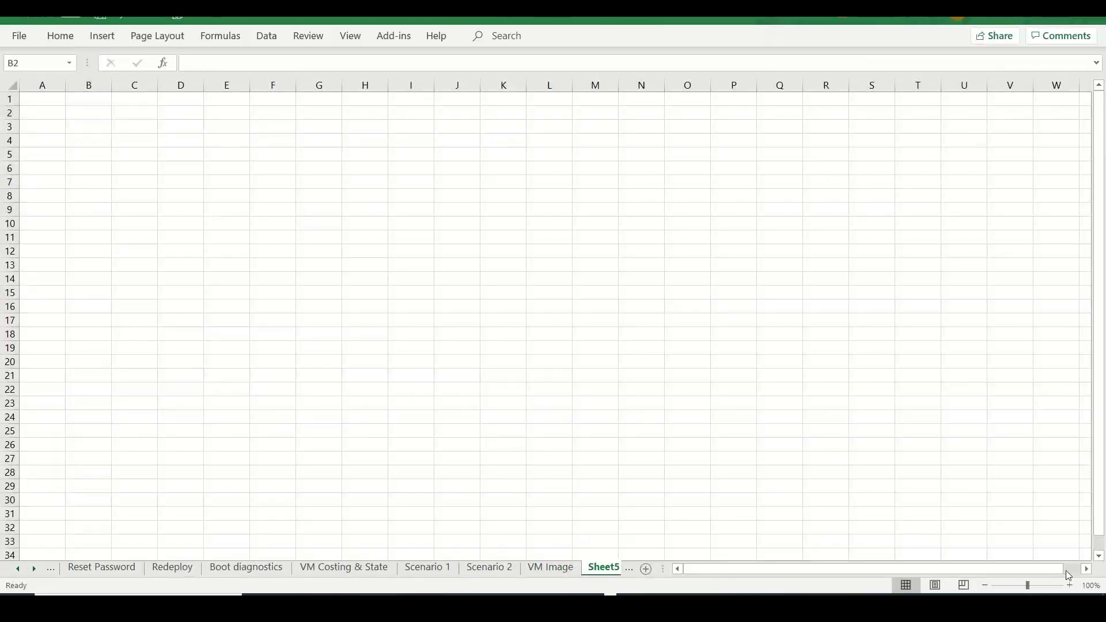
{"action": "left_click", "coordinate": [1071, 585]}
{"action": "left_click", "coordinate": [1071, 586]}
{"action": "left_click", "coordinate": [1070, 585]}
{"action": "left_click", "coordinate": [1071, 586]}
{"action": "left_click", "coordinate": [1070, 586]}
{"action": "left_click", "coordinate": [1070, 586]}
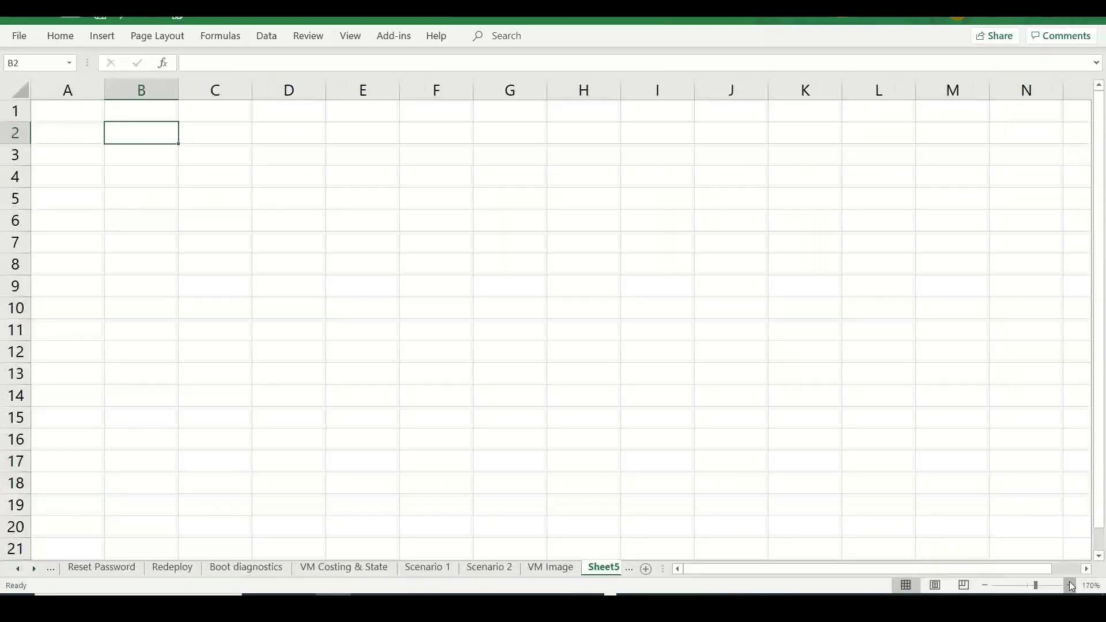
{"action": "left_click", "coordinate": [1071, 586]}
{"action": "left_click", "coordinate": [1071, 586]}
{"action": "left_click_drag", "start_coordinate": [202, 91], "coordinate": [271, 90]}
- Enter the headings Developers in E5 and Business requirement beside it
{"action": "left_click", "coordinate": [491, 137]}
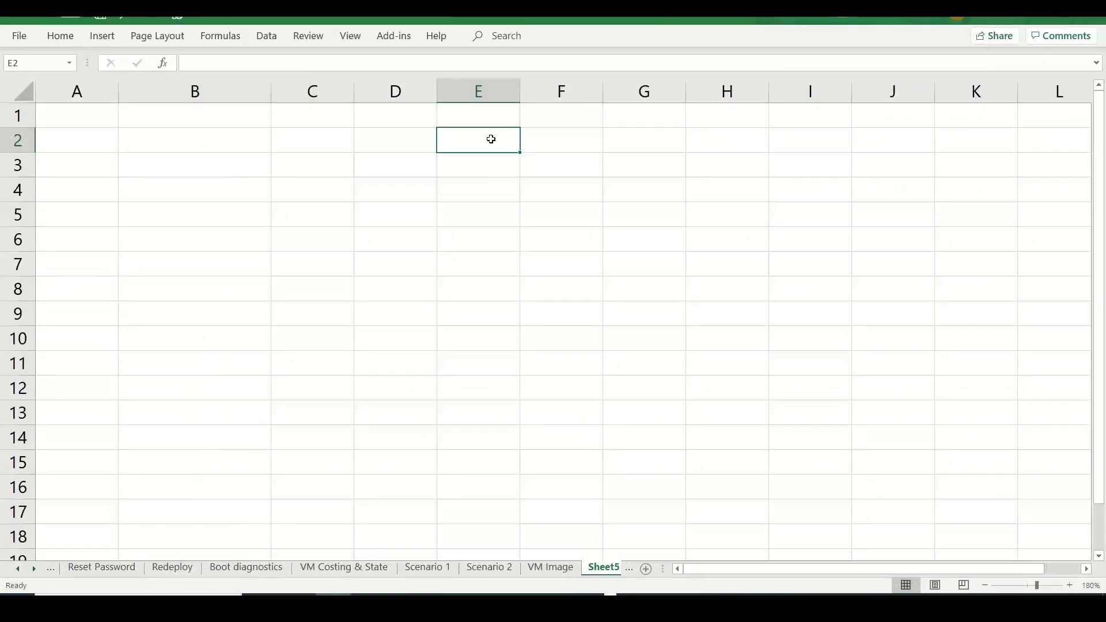
{"action": "key", "text": "Down"}
{"action": "key", "text": "Down"}
{"action": "key", "text": "Down"}
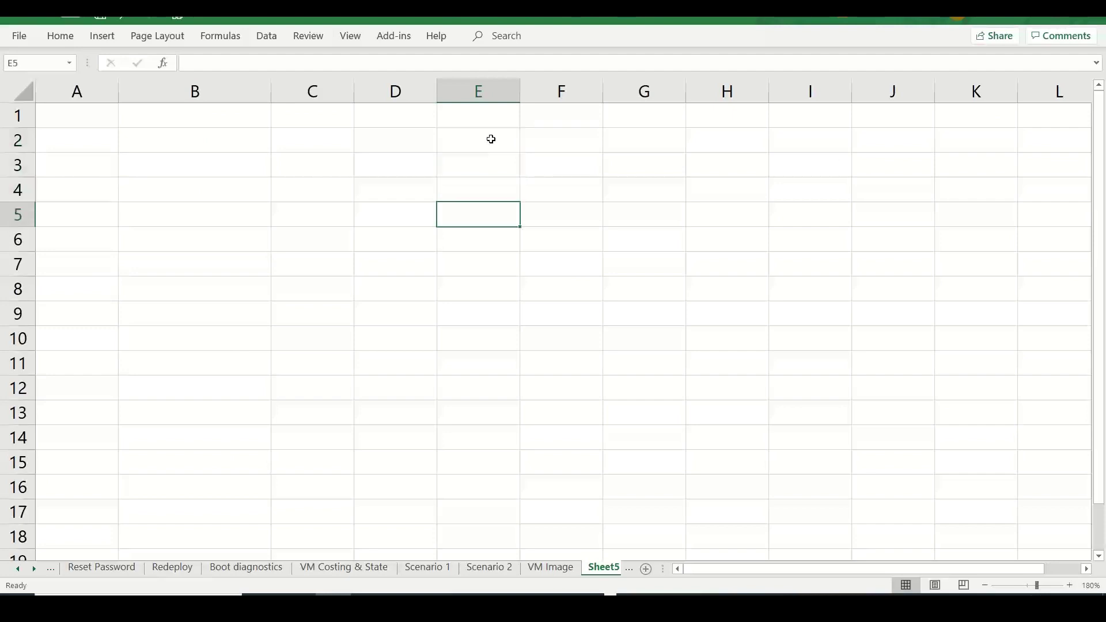
{"action": "type", "text": "Developers"}
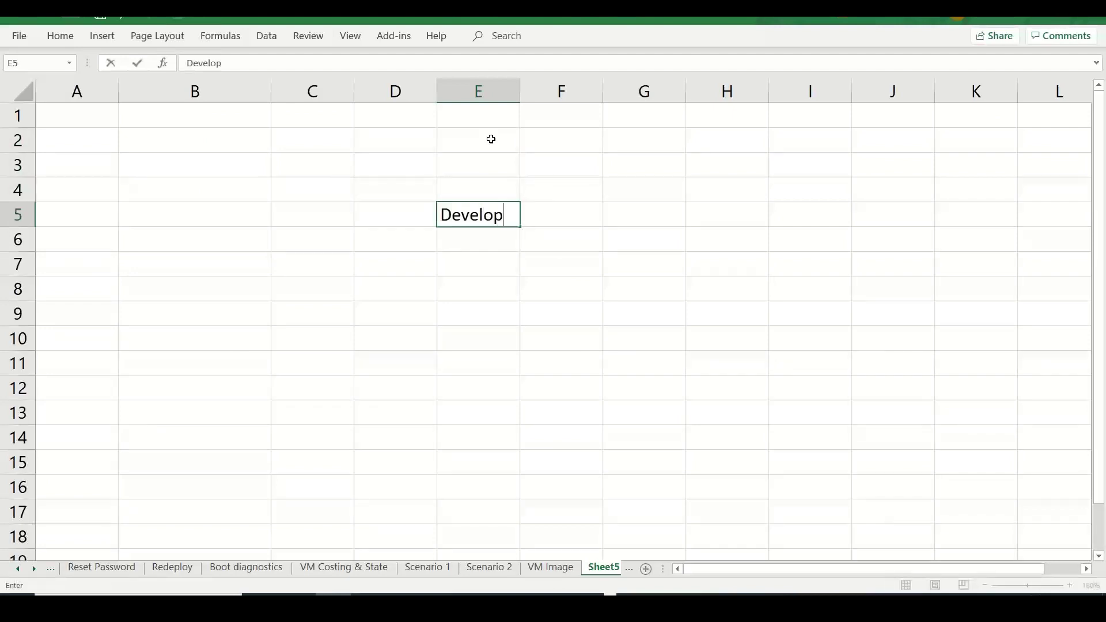
{"action": "key", "text": "Right"}
{"action": "key", "text": "Right"}
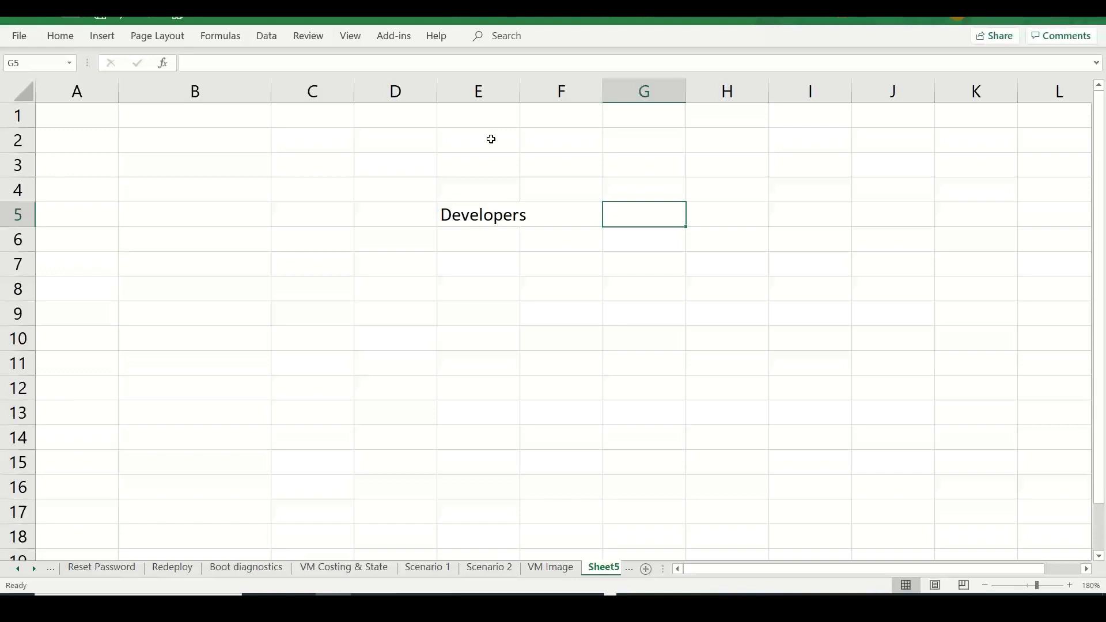
{"action": "type", "text": "Business "}
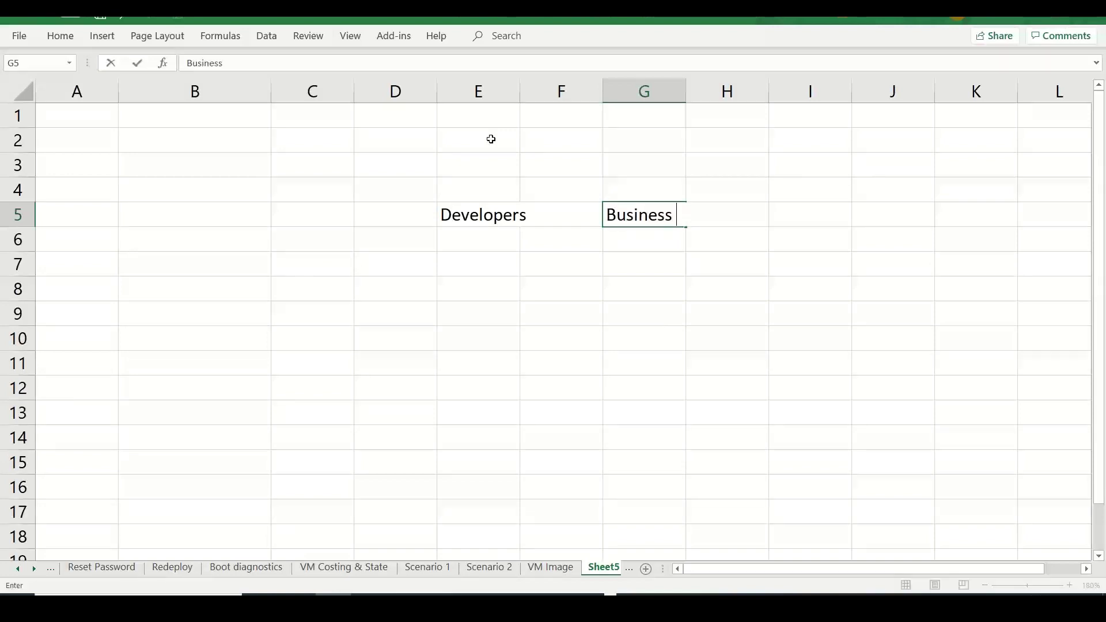
{"action": "type", "text": "requirement"}
{"action": "key", "text": "Return"}
- Add 'Application code << Programming language' in I6 and 'Application Deploy' in J7
{"action": "key", "text": "Tab"}
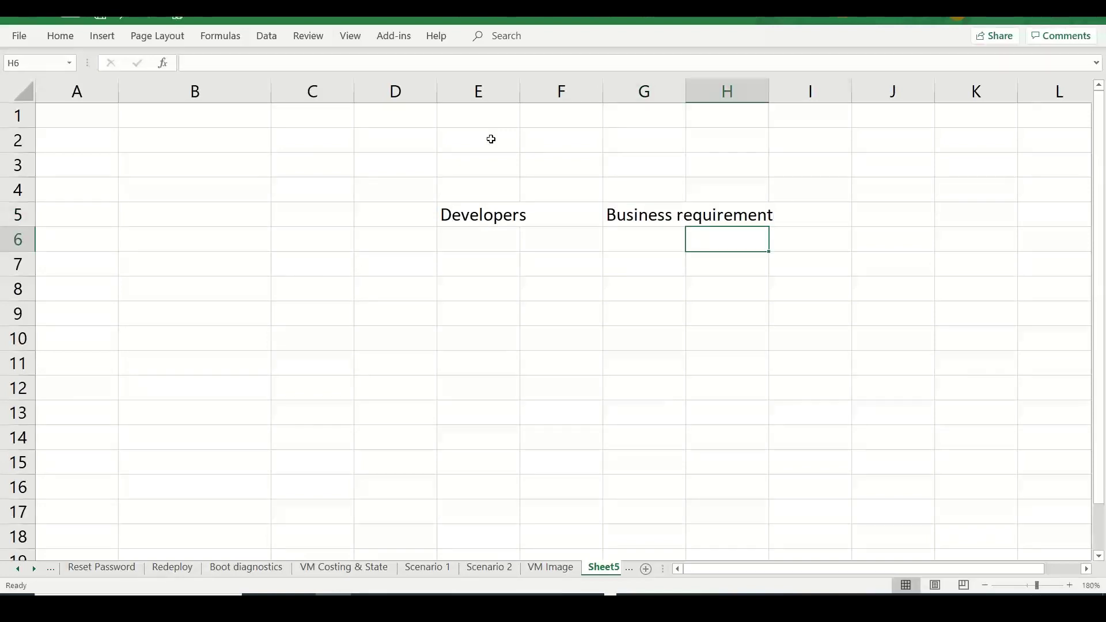
{"action": "key", "text": "Tab"}
{"action": "type", "text": "Applicatio"}
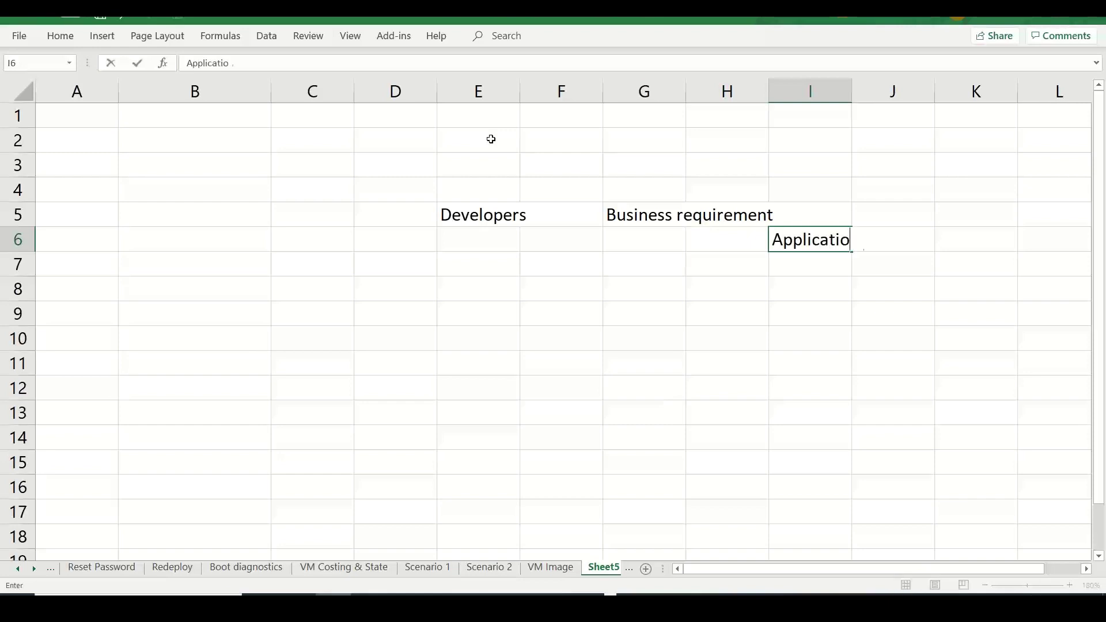
{"action": "type", "text": "n code"}
{"action": "type", "text": "<< Progr"}
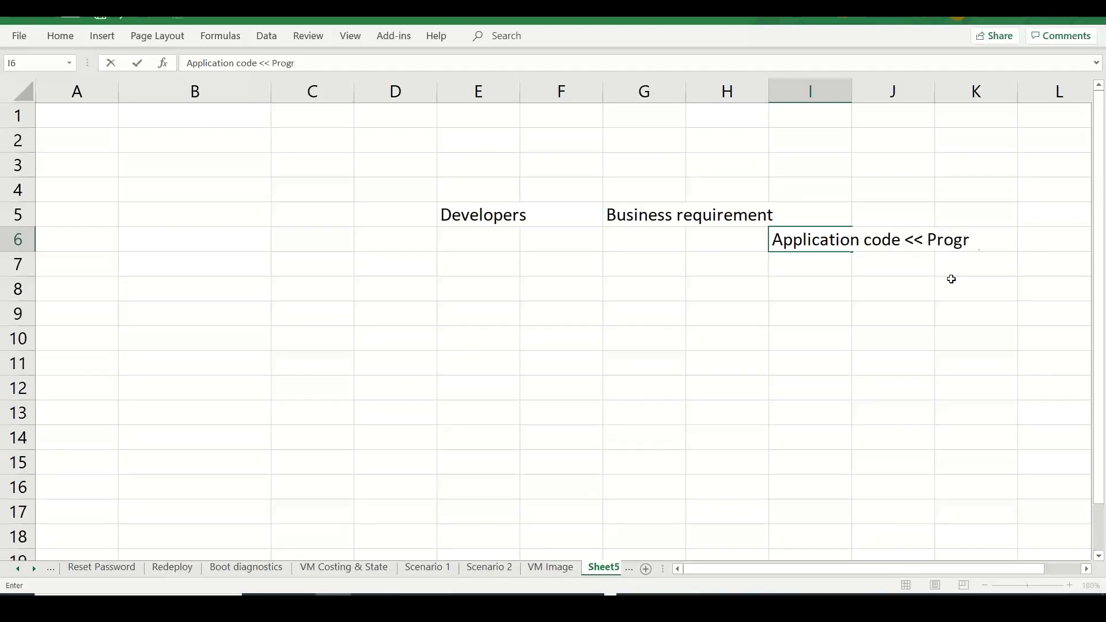
{"action": "type", "text": "amming lang"}
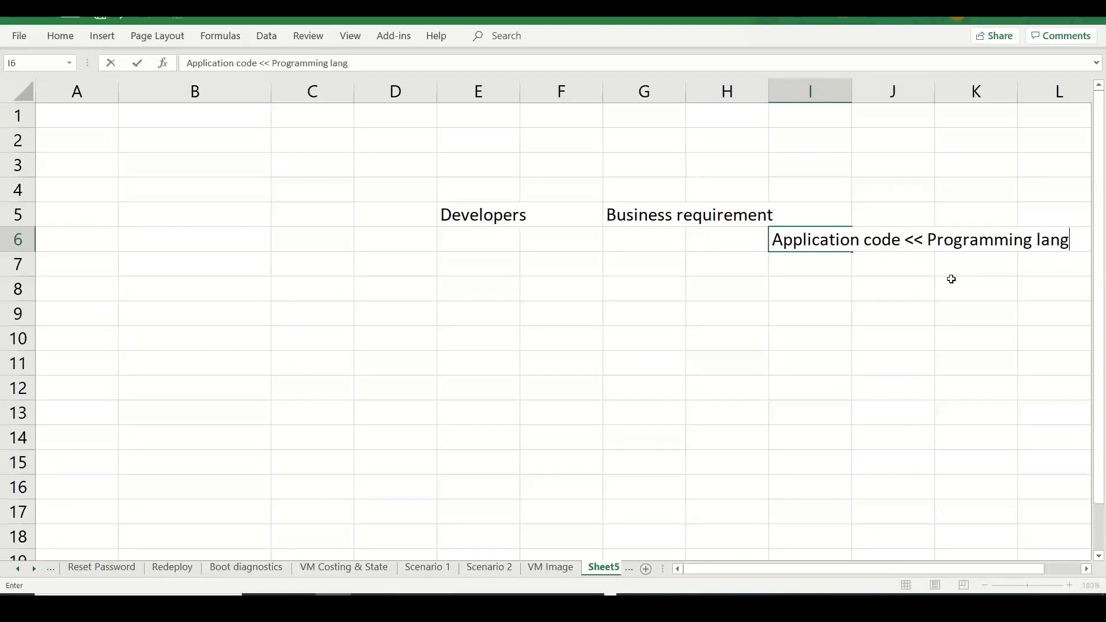
{"action": "type", "text": "uage"}
{"action": "left_click", "coordinate": [773, 354]}
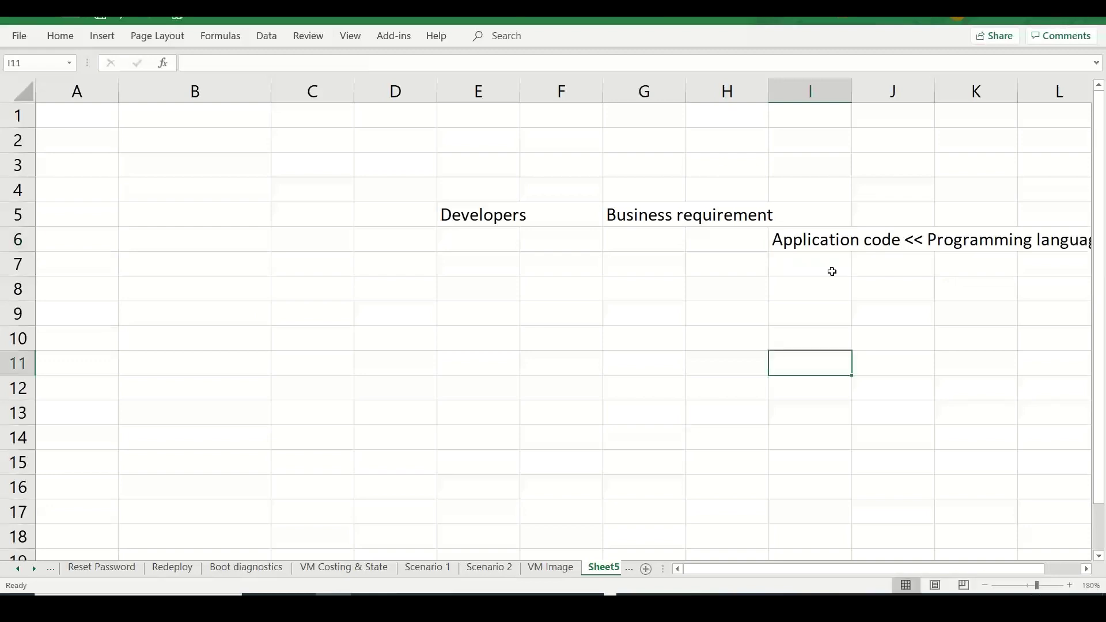
{"action": "left_click", "coordinate": [866, 260]}
{"action": "type", "text": "Applicat"}
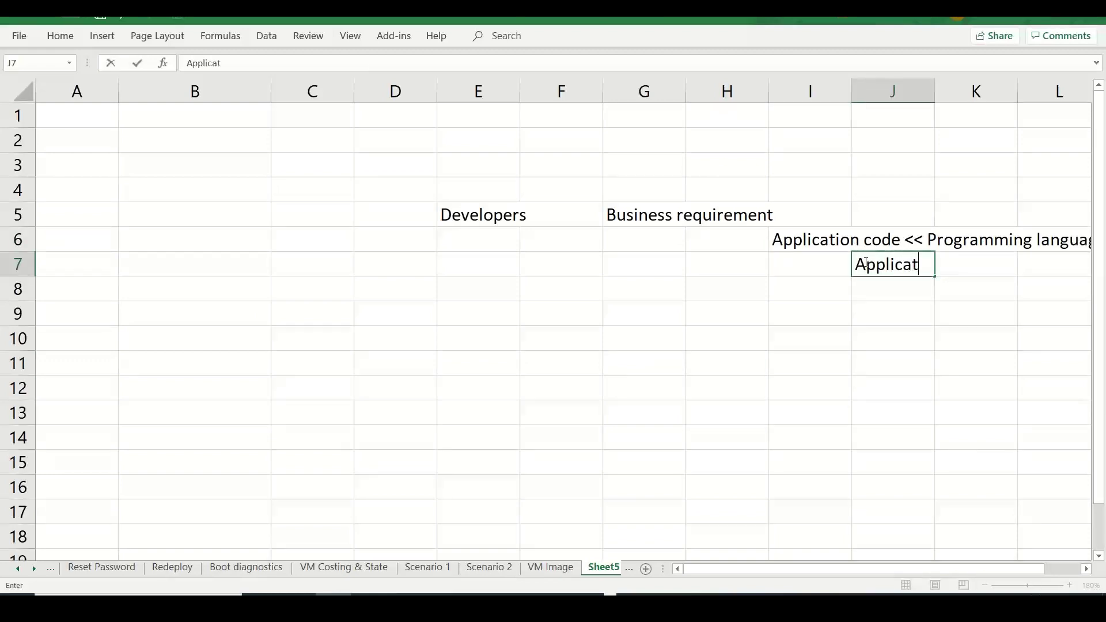
{"action": "type", "text": "ion Deploy"}
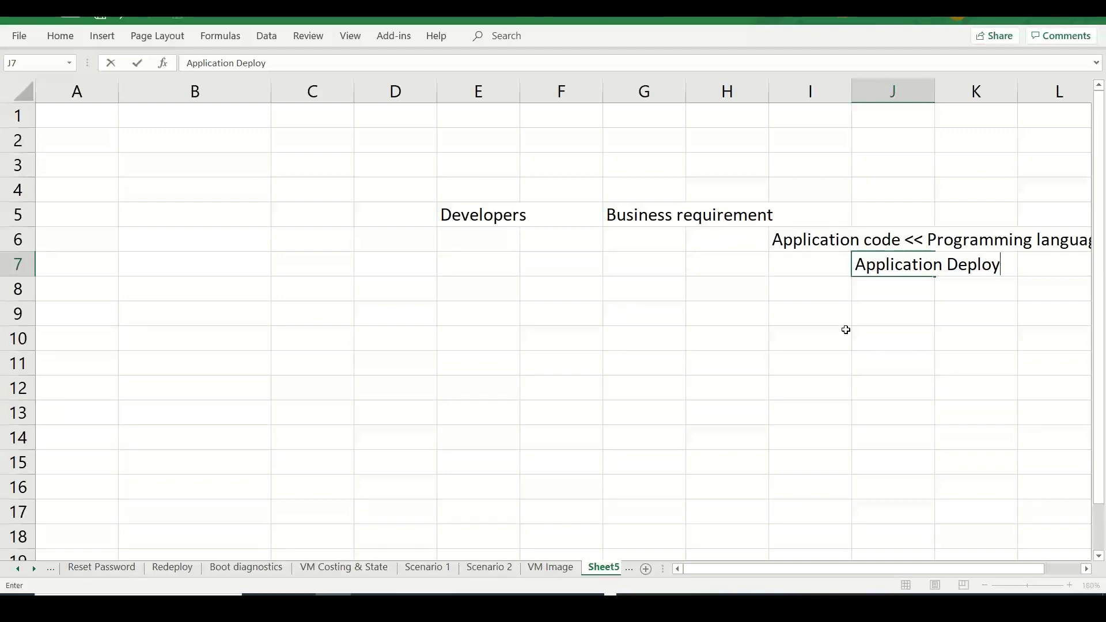
{"action": "left_click", "coordinate": [809, 246]}
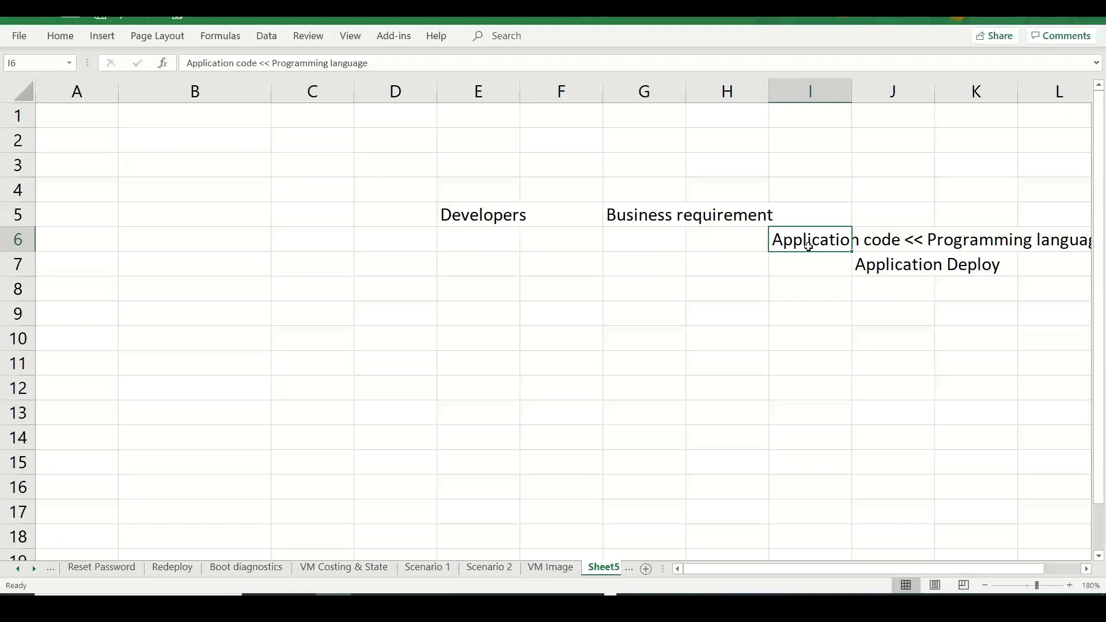
- Enter 'Build / Infra / Operations' in E9 and list Dev, Prod, QA in I9:I11
{"action": "left_click", "coordinate": [492, 303]}
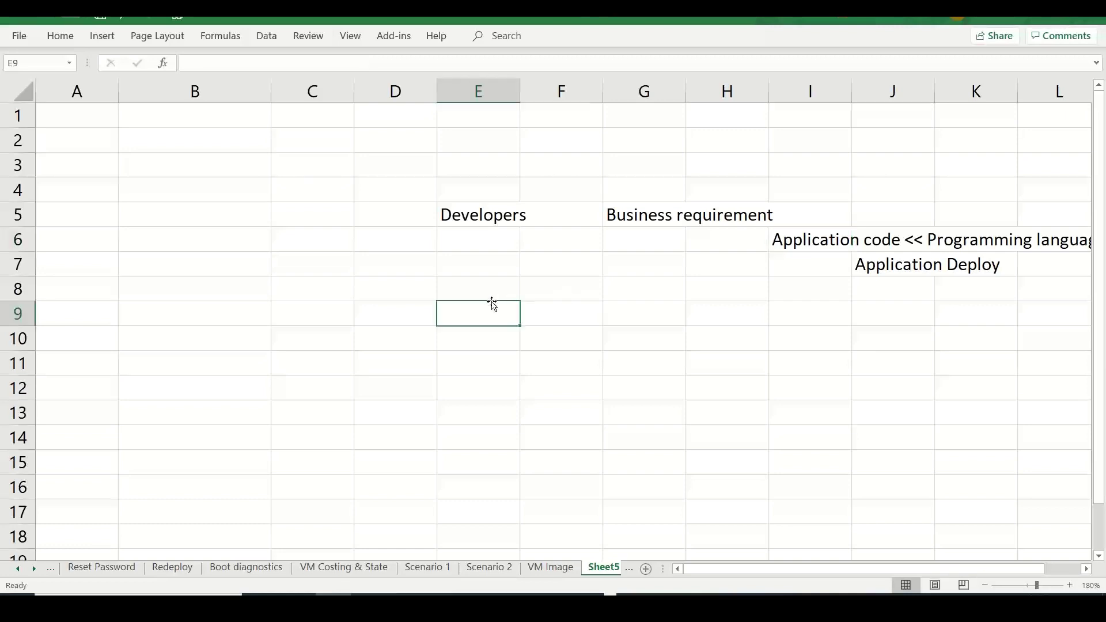
{"action": "type", "text": "Build /"}
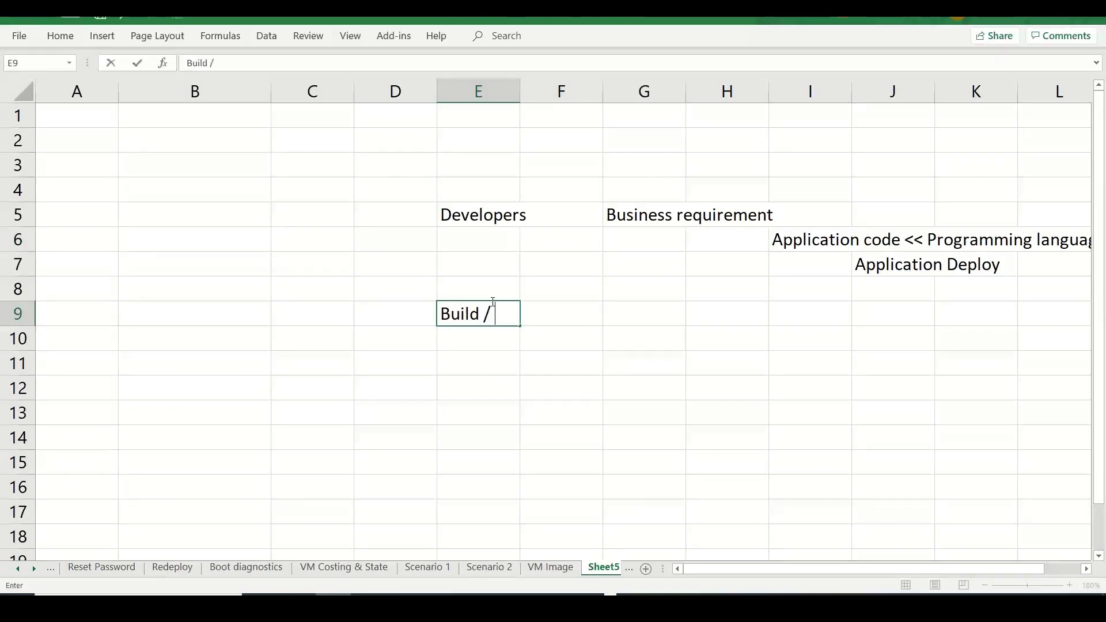
{"action": "type", "text": " Infra / Ope"}
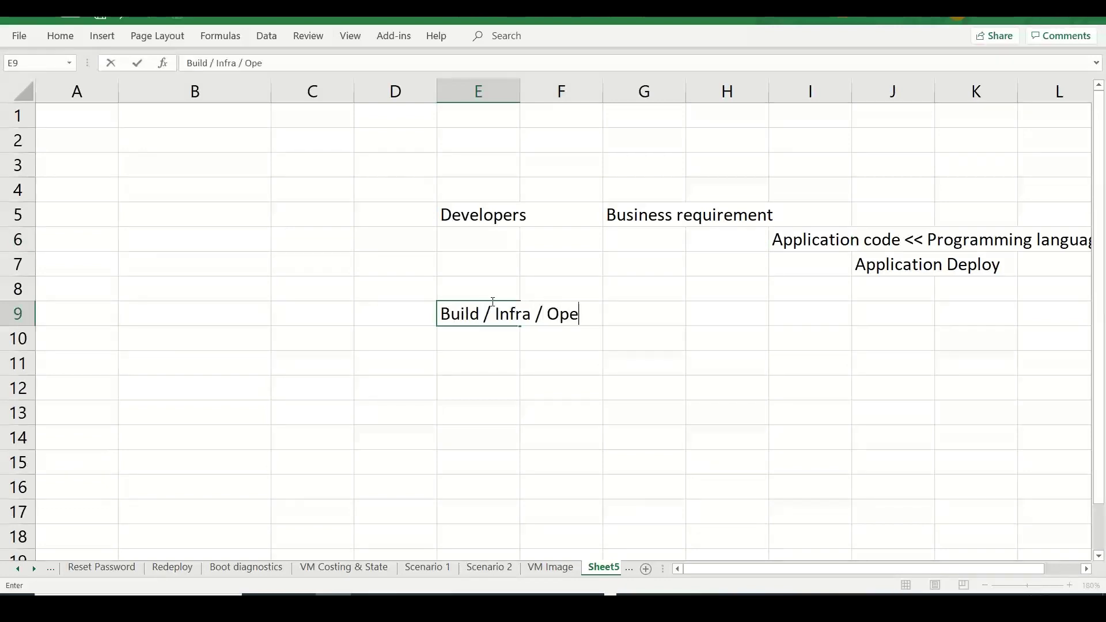
{"action": "type", "text": "rations"}
{"action": "key", "text": "Right"}
{"action": "key", "text": "Right"}
{"action": "key", "text": "Right"}
{"action": "key", "text": "Right"}
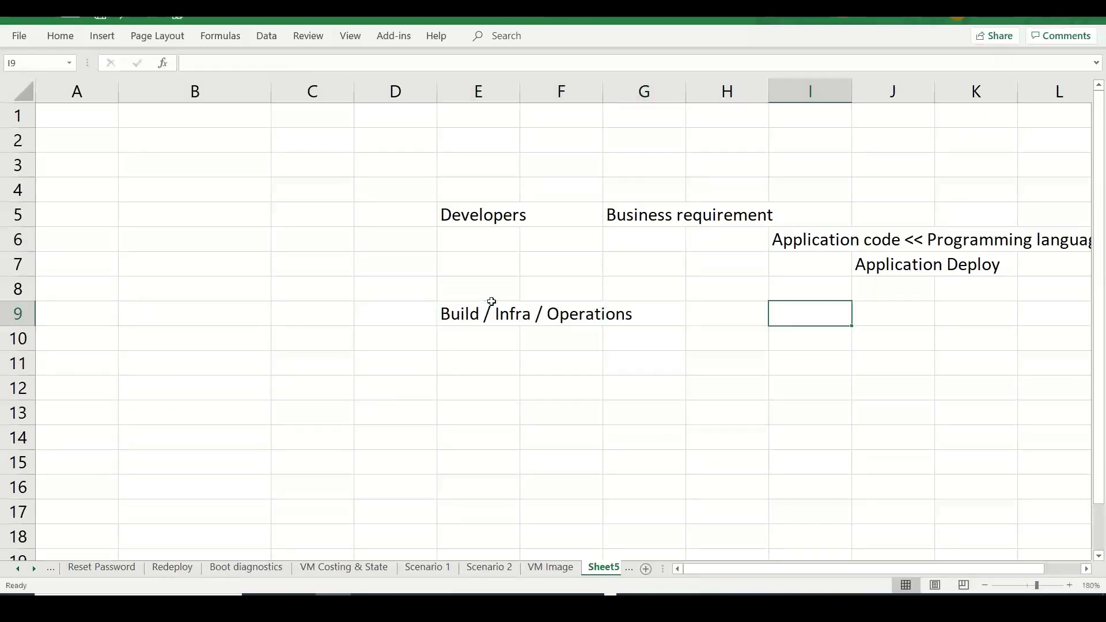
{"action": "type", "text": "Dev"}
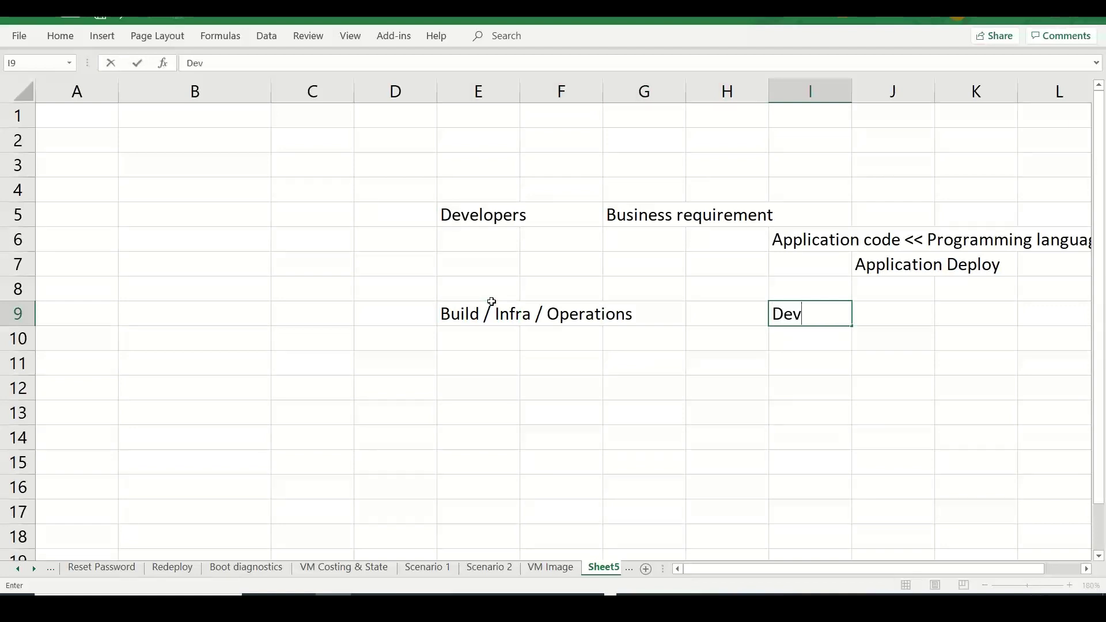
{"action": "key", "text": "Return"}
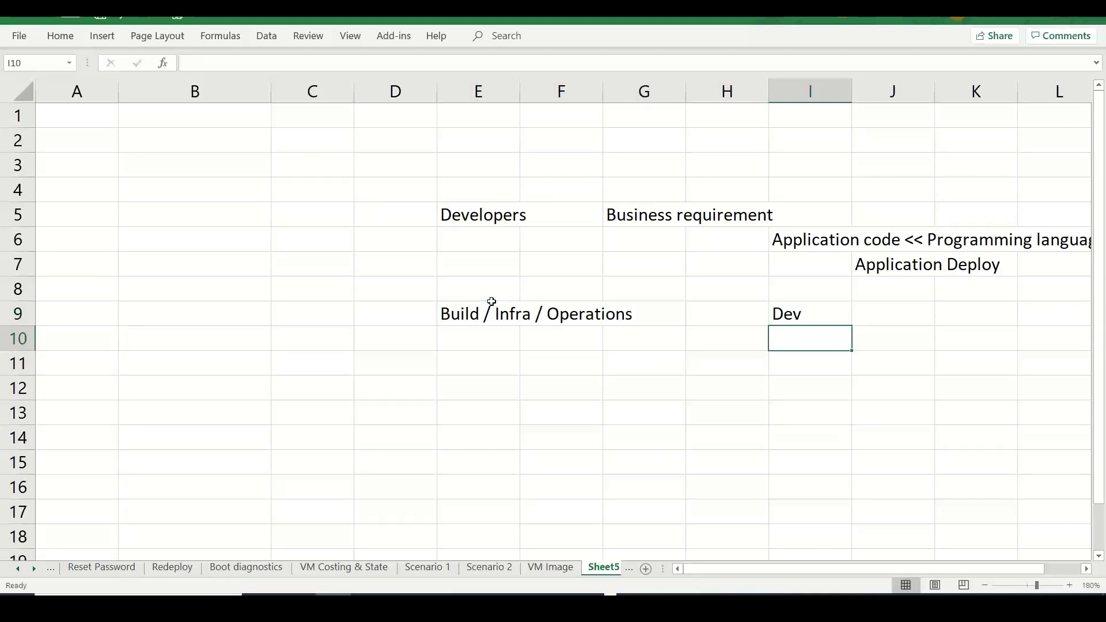
{"action": "type", "text": "Prod"}
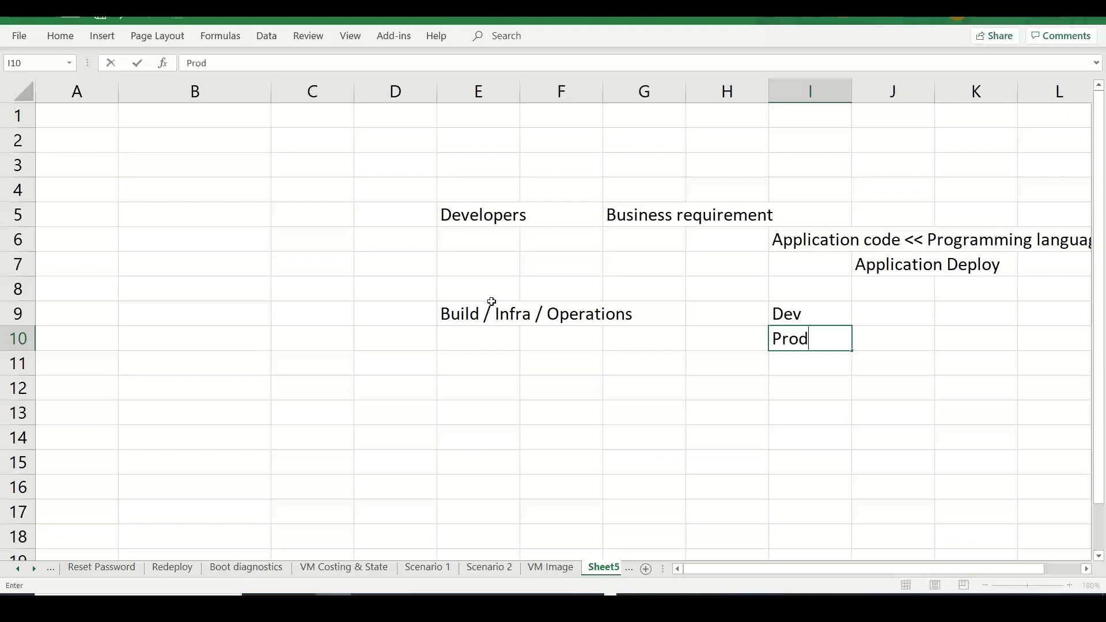
{"action": "key", "text": "Return"}
{"action": "type", "text": "QA"}
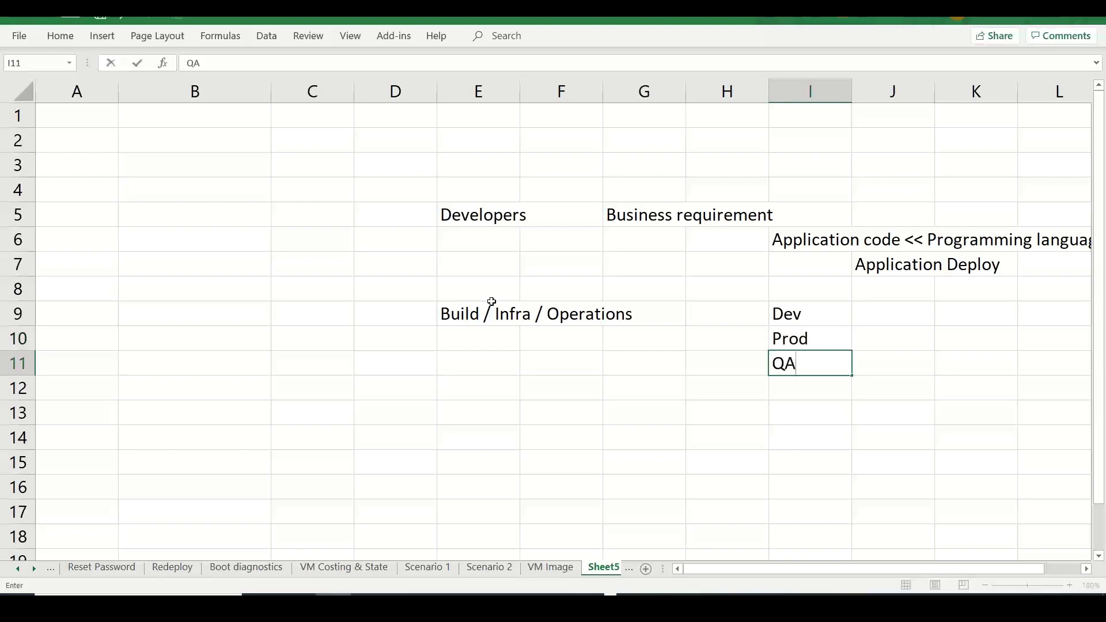
{"action": "key", "text": "Up"}
{"action": "key", "text": "Up"}
{"action": "key", "text": "shift+Down"}
{"action": "key", "text": "shift+Down"}
{"action": "key", "text": "shift+Down"}
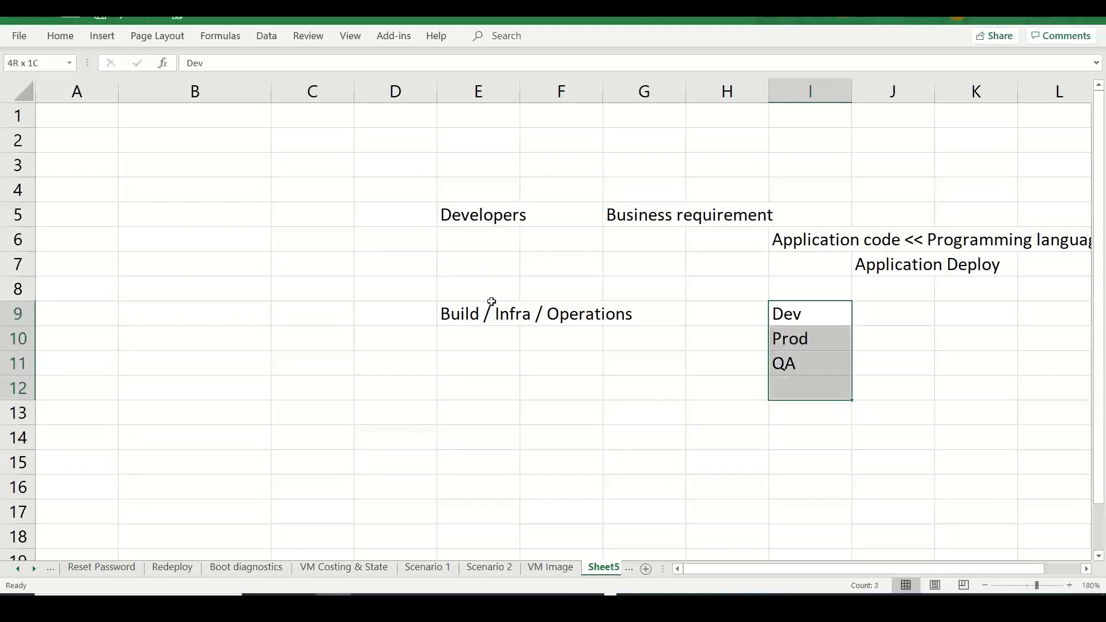
{"action": "key", "text": "Up"}
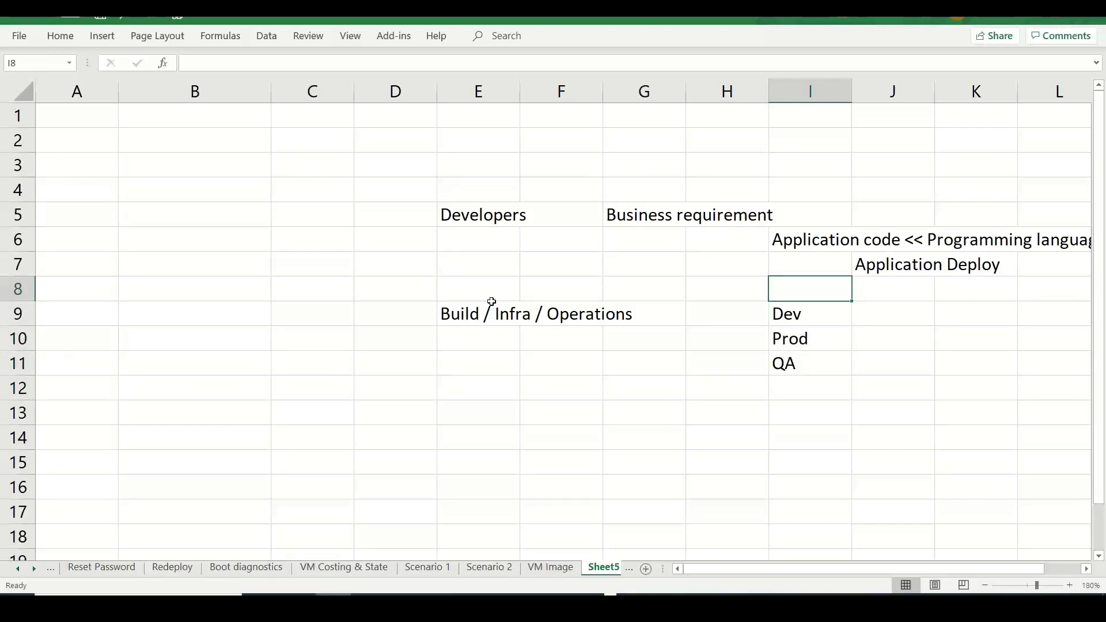
- Type Image in cell J12
{"action": "left_click", "coordinate": [870, 296]}
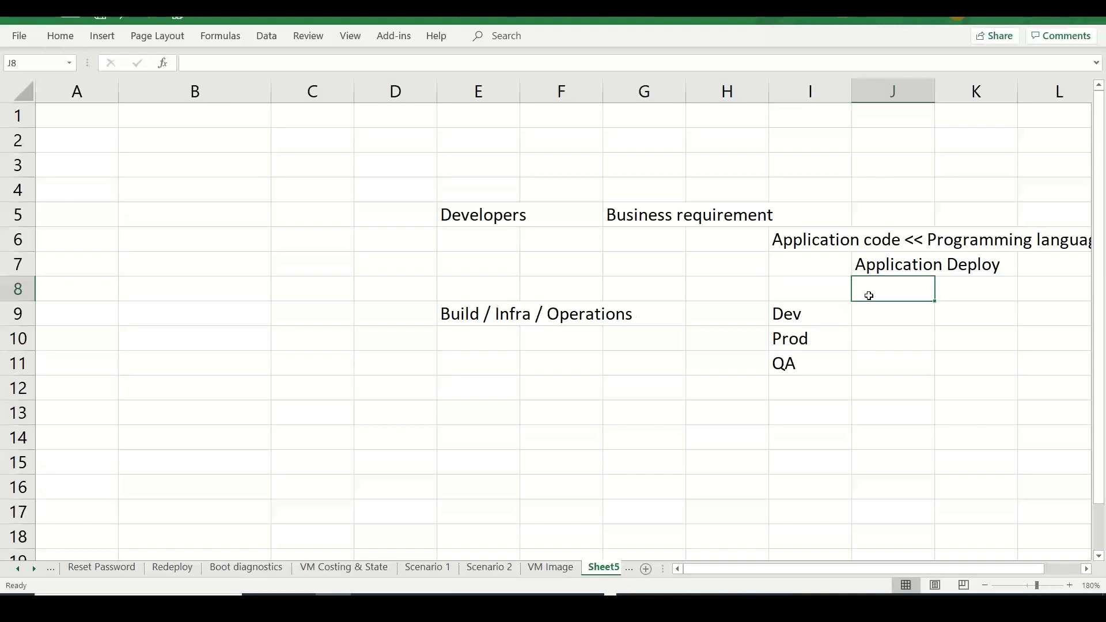
{"action": "left_click", "coordinate": [881, 390]}
{"action": "type", "text": "Imag"}
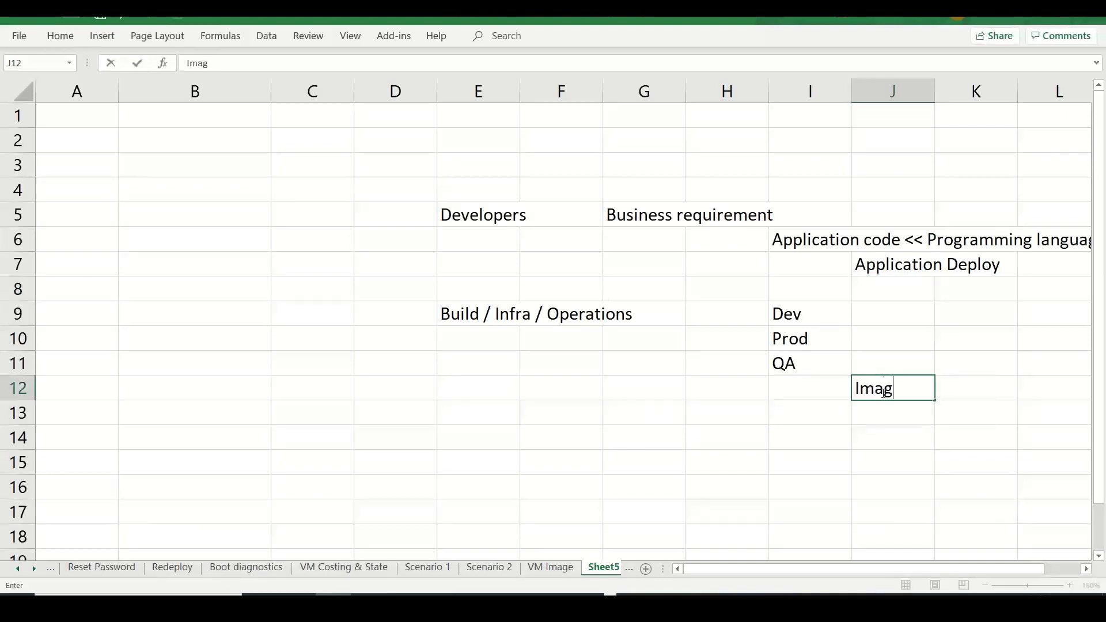
{"action": "type", "text": "e"}
- Enter 'Infra as Code' in I14 and 'Templating language' in K15
{"action": "left_click", "coordinate": [787, 438]}
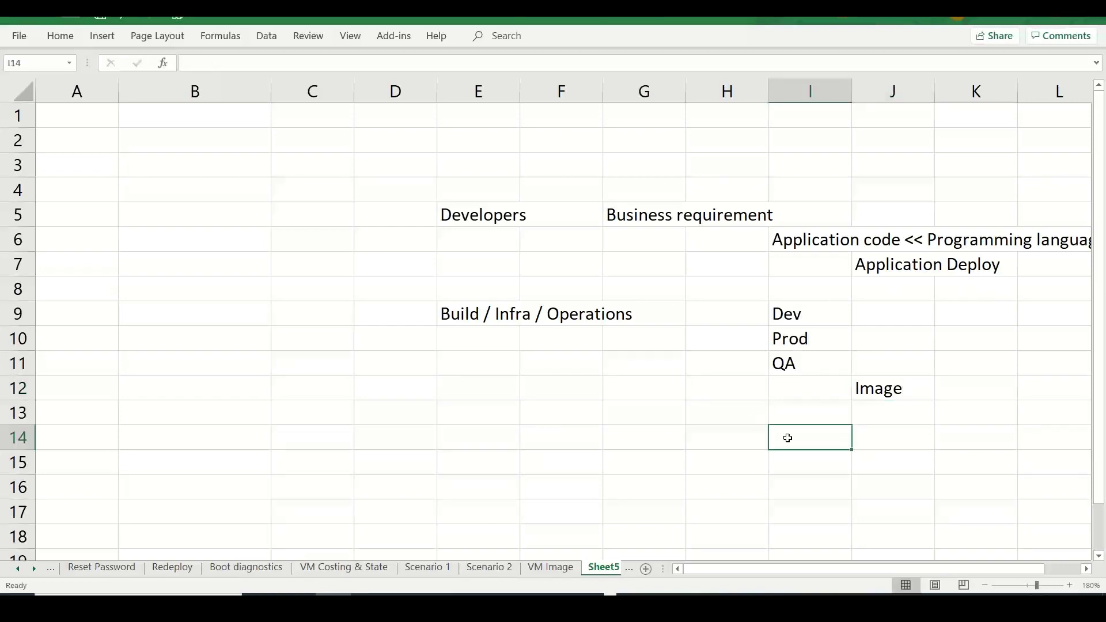
{"action": "type", "text": "Infra a"}
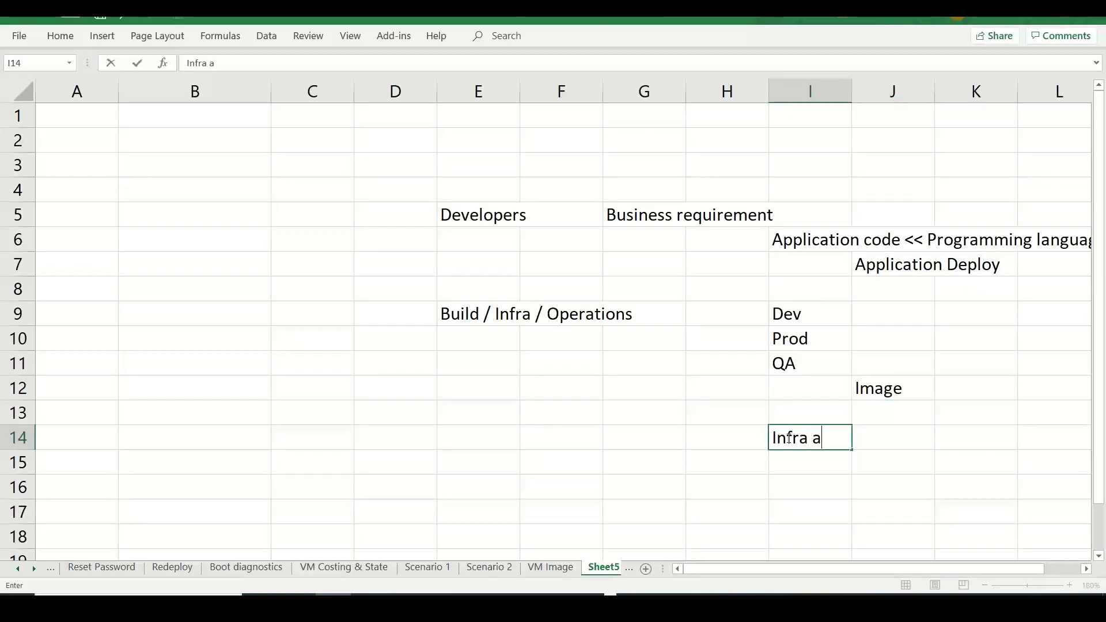
{"action": "type", "text": "s Code"}
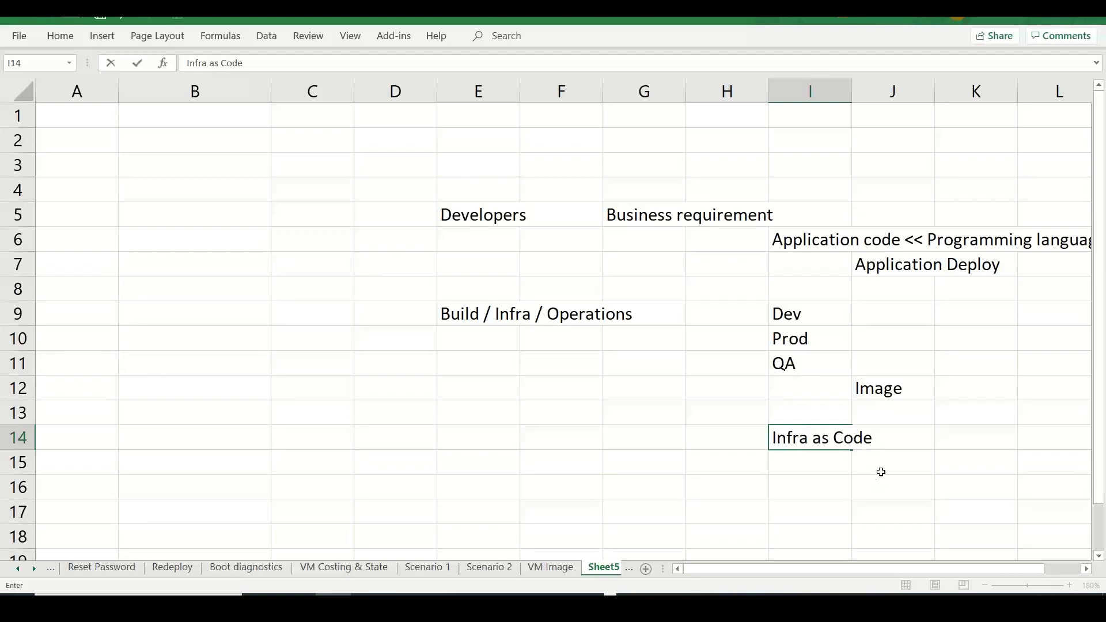
{"action": "left_click", "coordinate": [909, 472]}
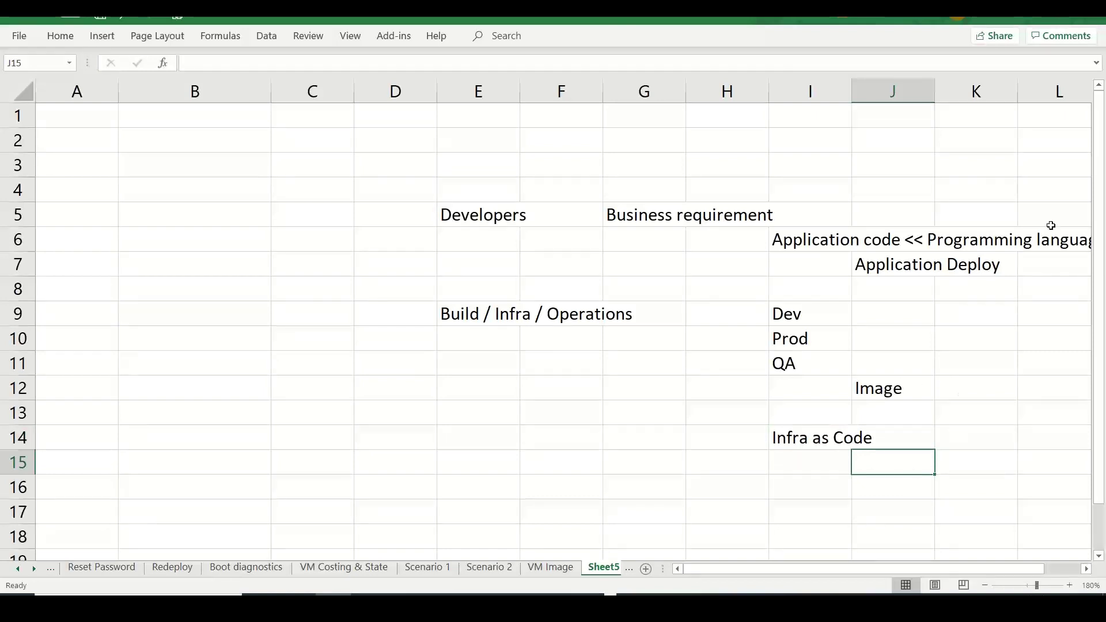
{"action": "left_click", "coordinate": [986, 450]}
{"action": "type", "text": "Templating "}
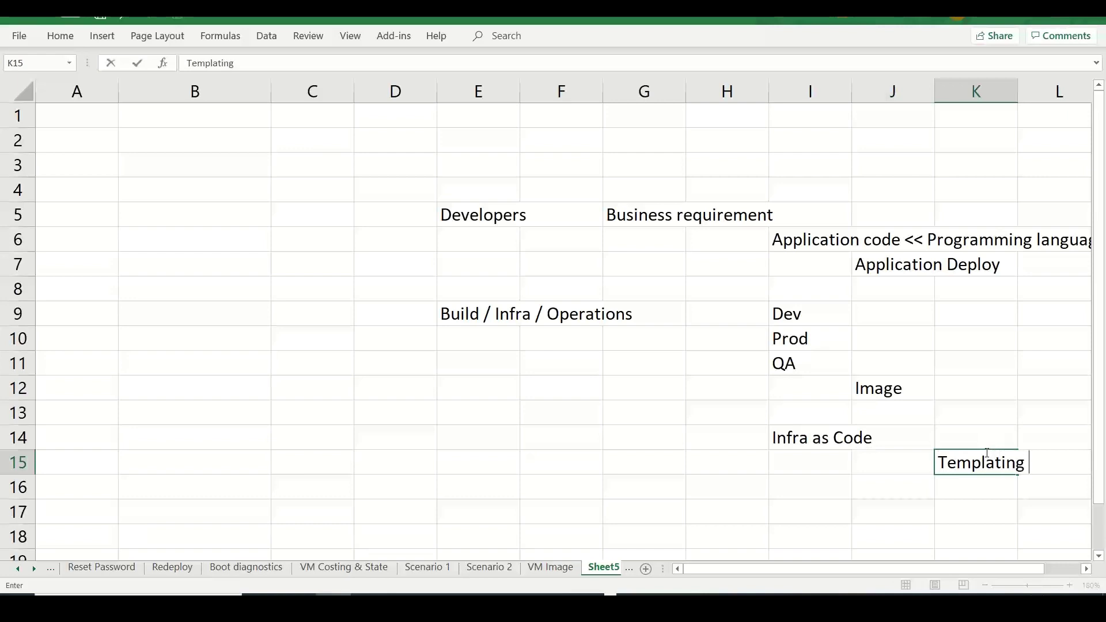
{"action": "type", "text": "language"}
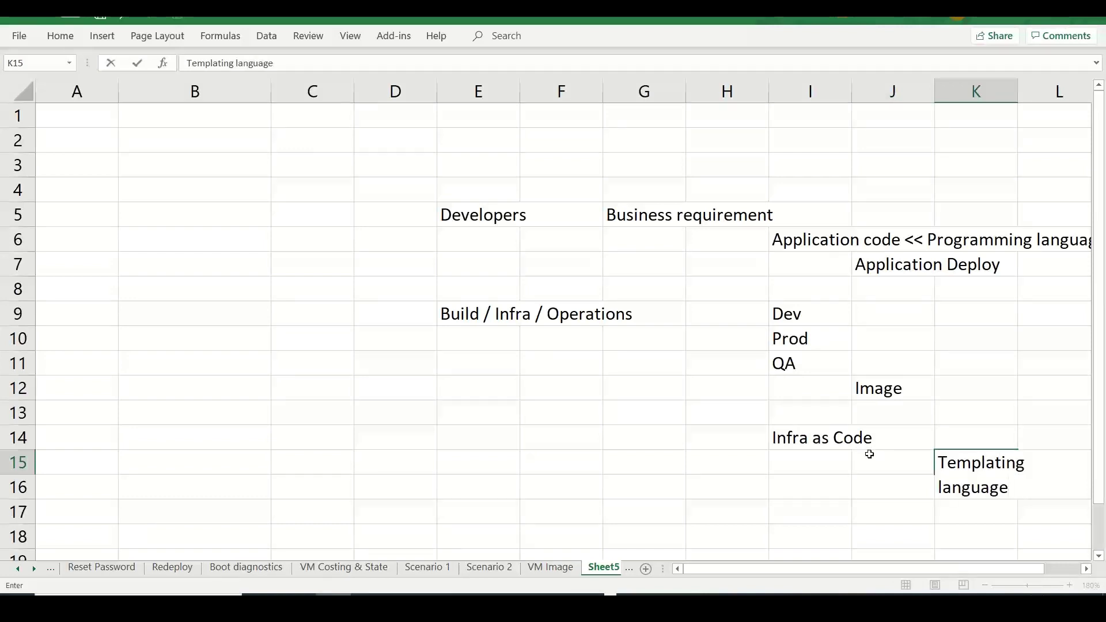
{"action": "left_click", "coordinate": [804, 441]}
- Enter 'ARM Templates' in J16 and 'CF Templates - AWS; CDK' in J17
{"action": "key", "text": "Down"}
{"action": "key", "text": "Down"}
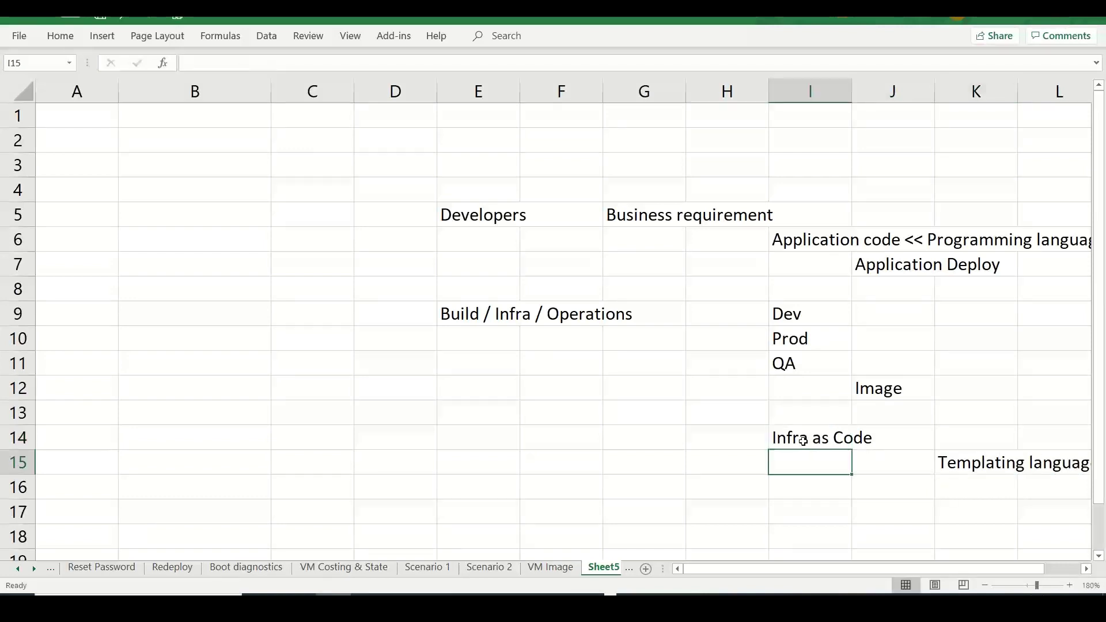
{"action": "key", "text": "Right"}
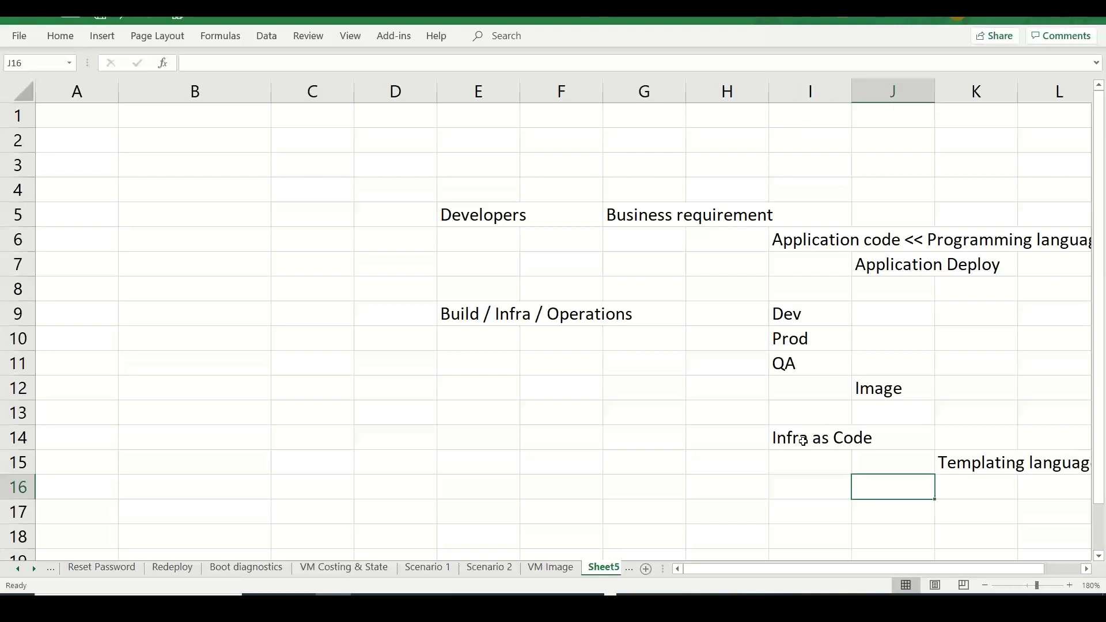
{"action": "key", "text": "Right"}
{"action": "key", "text": "Right"}
{"action": "key", "text": "Right"}
{"action": "key", "text": "Left"}
{"action": "key", "text": "Left"}
{"action": "key", "text": "Left"}
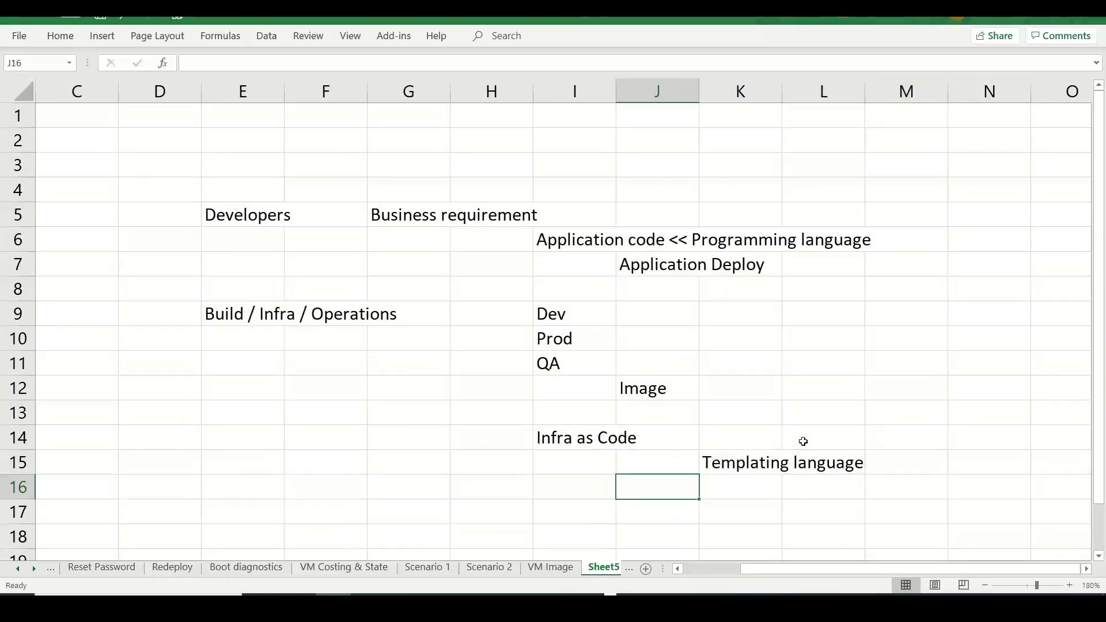
{"action": "type", "text": "A"}
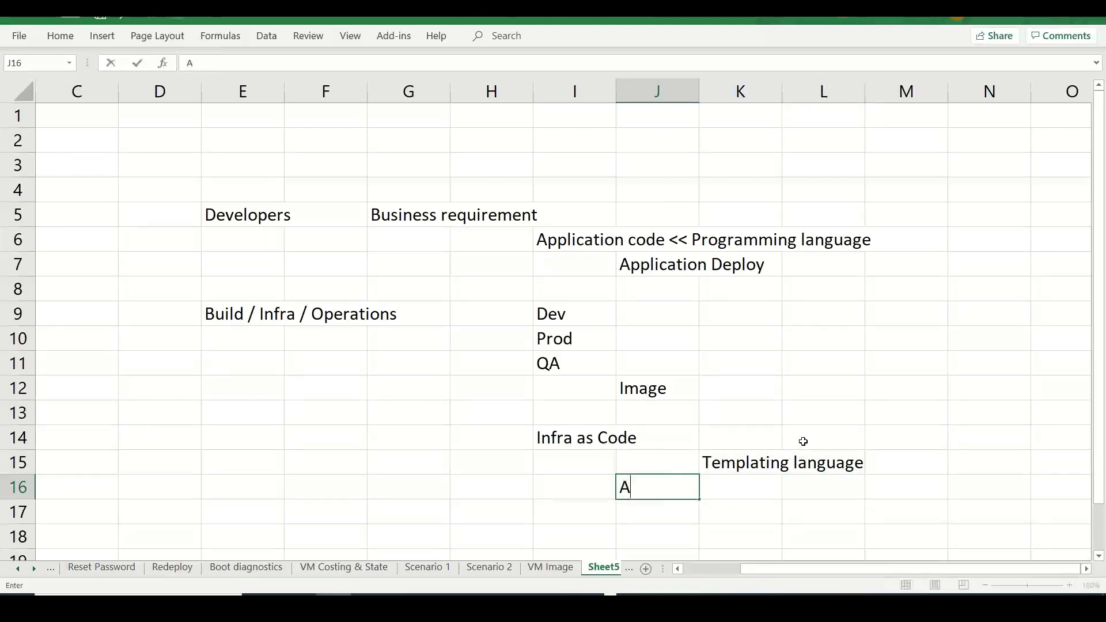
{"action": "type", "text": "RM Templates"}
{"action": "key", "text": "Return"}
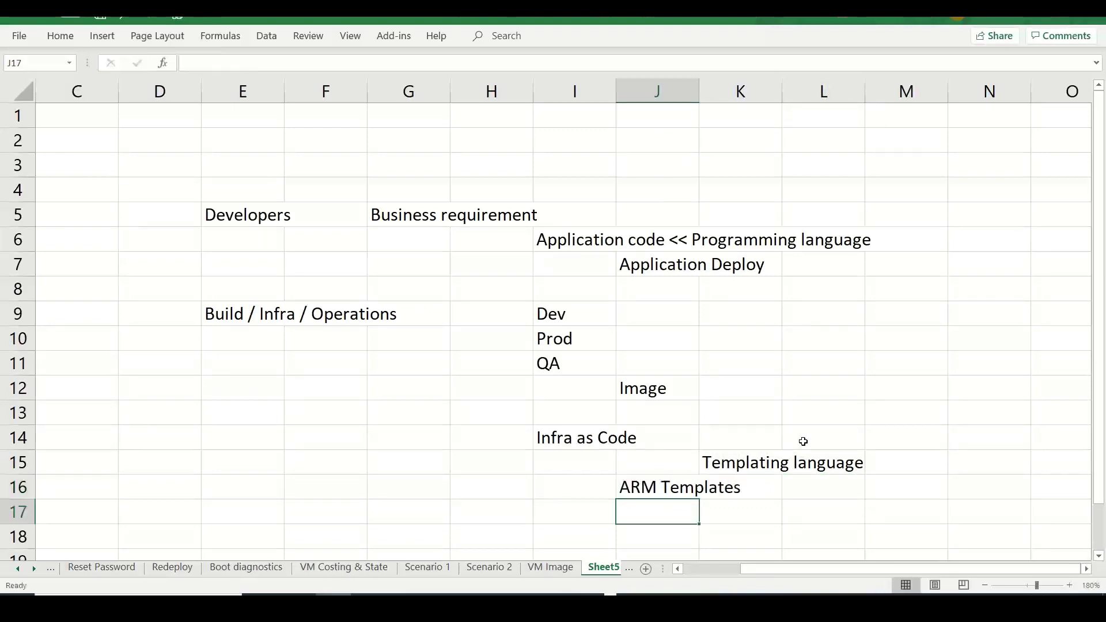
{"action": "type", "text": "CFT"}
{"action": "key", "text": "BackSpace"}
{"action": "key", "text": "BackSpace"}
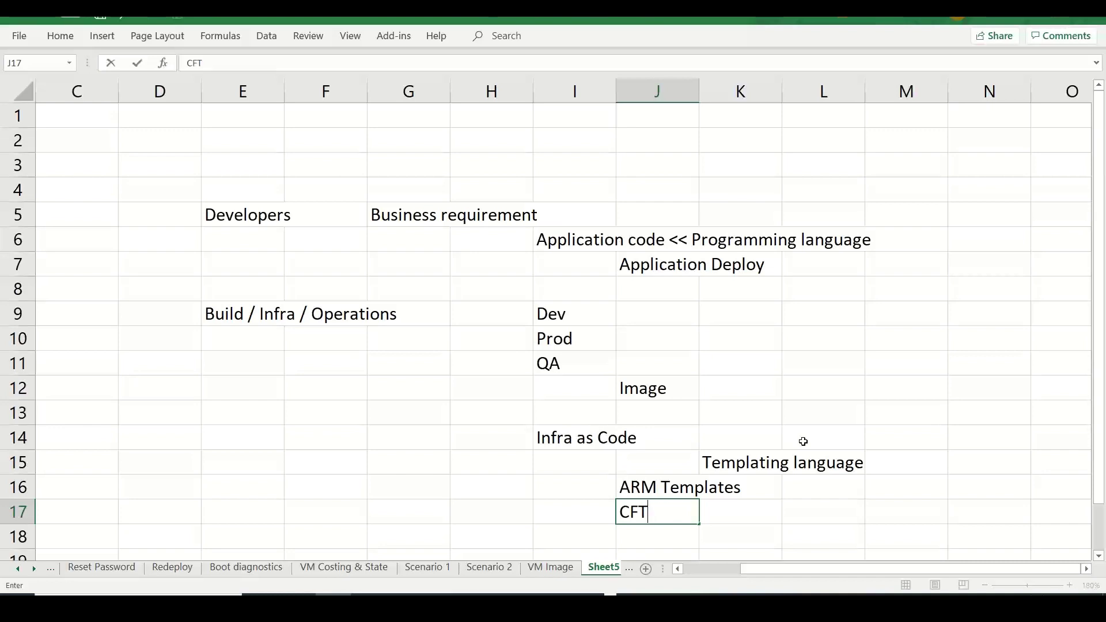
{"action": "type", "text": "Templates -"}
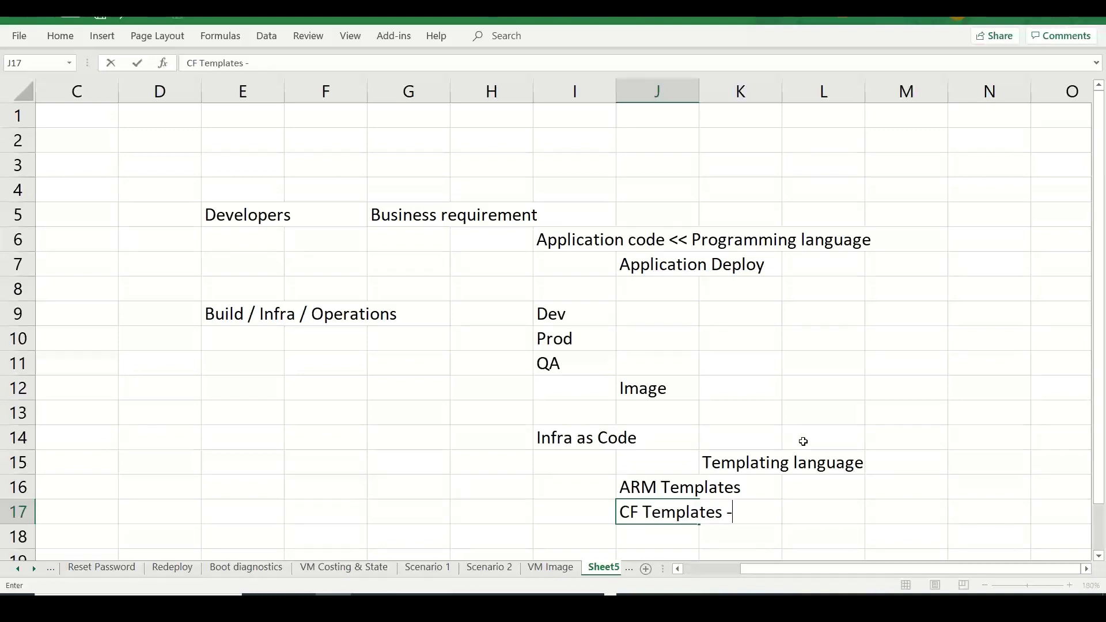
{"action": "type", "text": " AWS; CDK"}
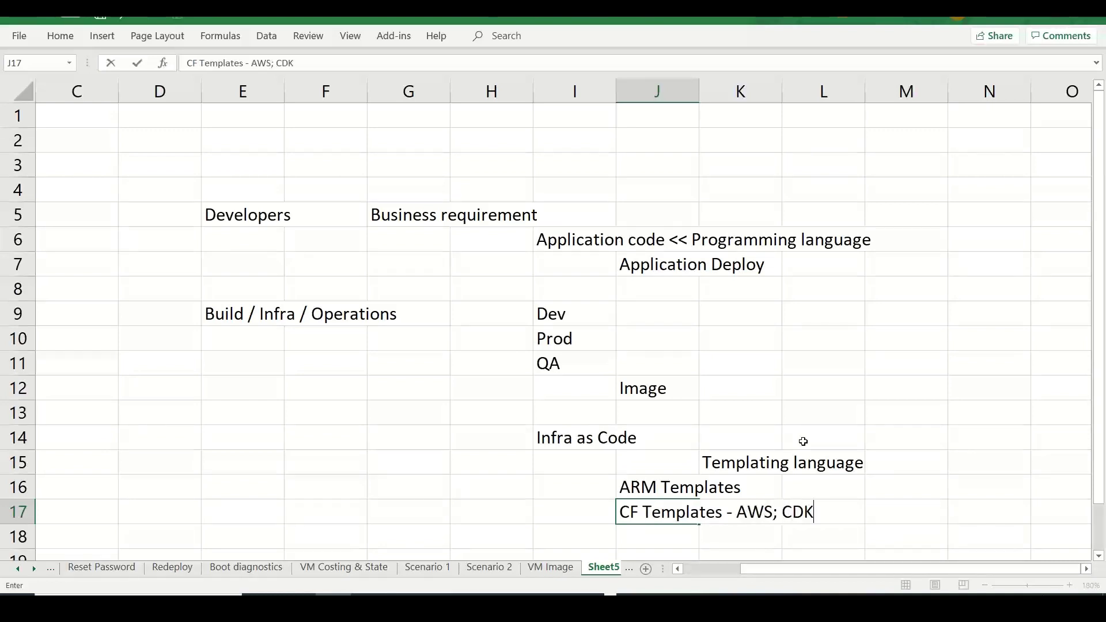
- Change J16 to read 'ARM Templates; BICEP'
{"action": "left_click", "coordinate": [657, 489]}
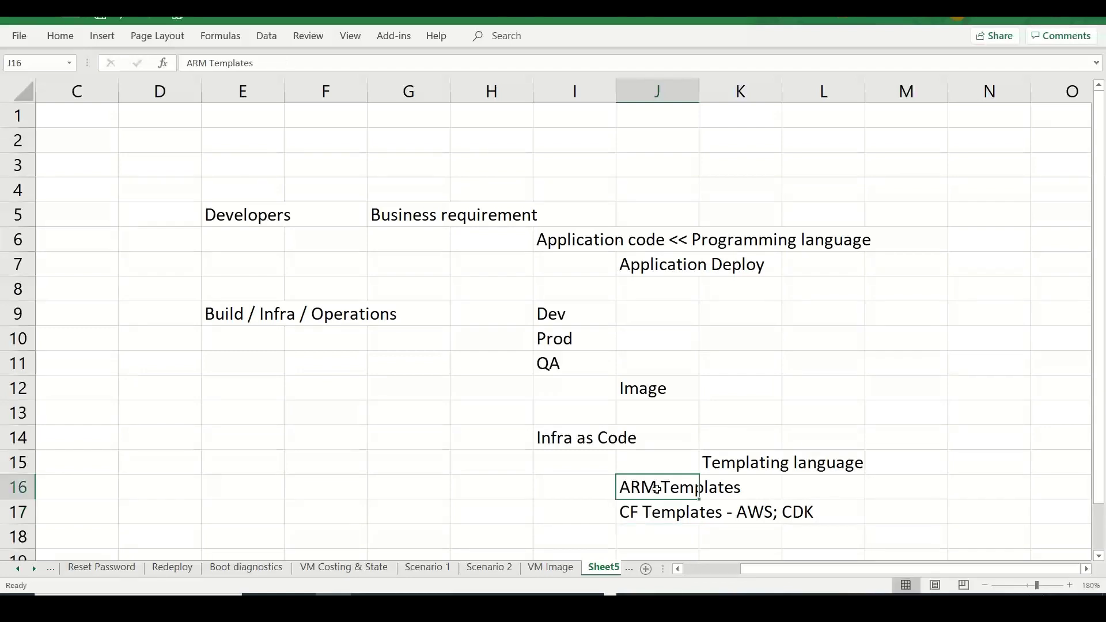
{"action": "type", "text": "s"}
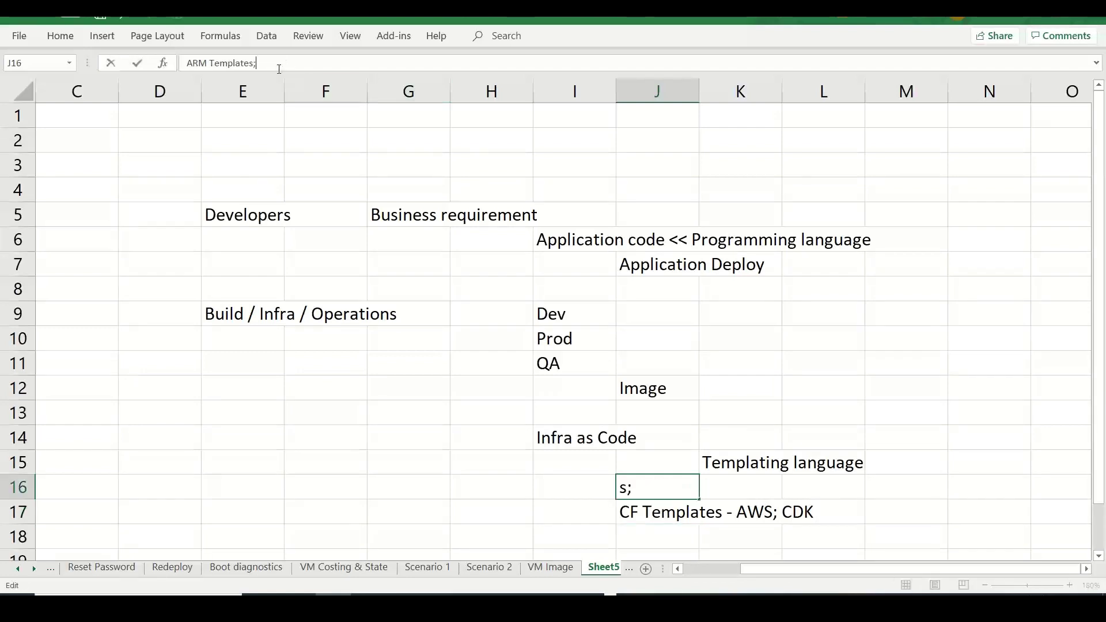
{"action": "type", "text": "; N"}
{"action": "key", "text": "BackSpace"}
{"action": "type", "text": "BICEP"}
{"action": "left_click", "coordinate": [400, 420]}
- Type Template in K14 beside Infra as Code, then switch to the YouTube playlist
{"action": "left_click", "coordinate": [563, 437]}
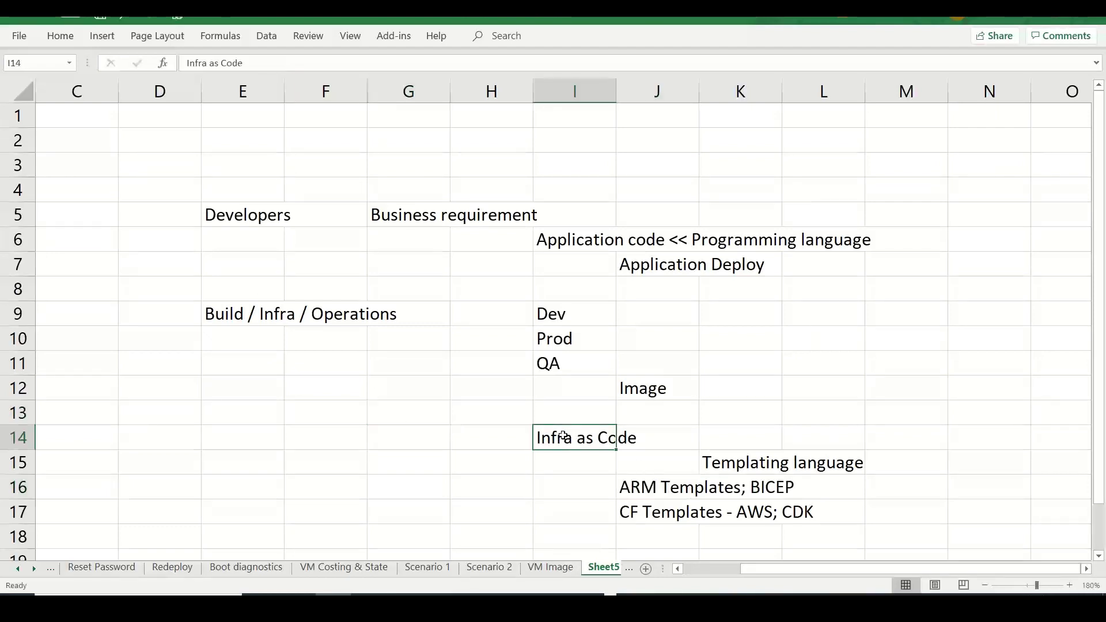
{"action": "left_click", "coordinate": [740, 431]}
{"action": "type", "text": "Tem"}
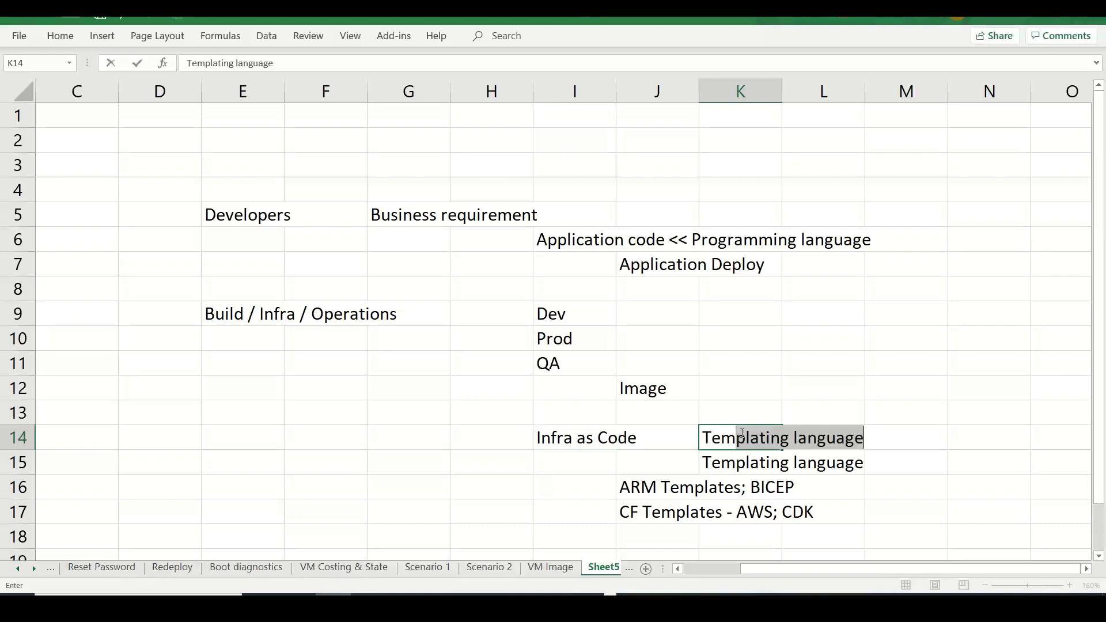
{"action": "type", "text": "plate="}
{"action": "key", "text": "BackSpace"}
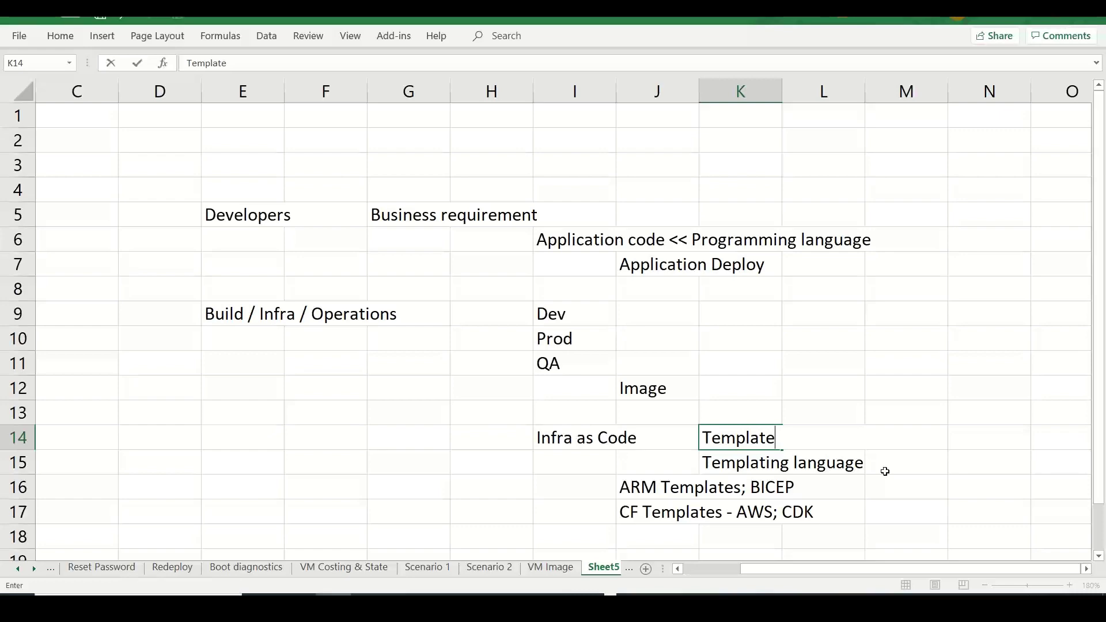
{"action": "left_click", "coordinate": [559, 569]}
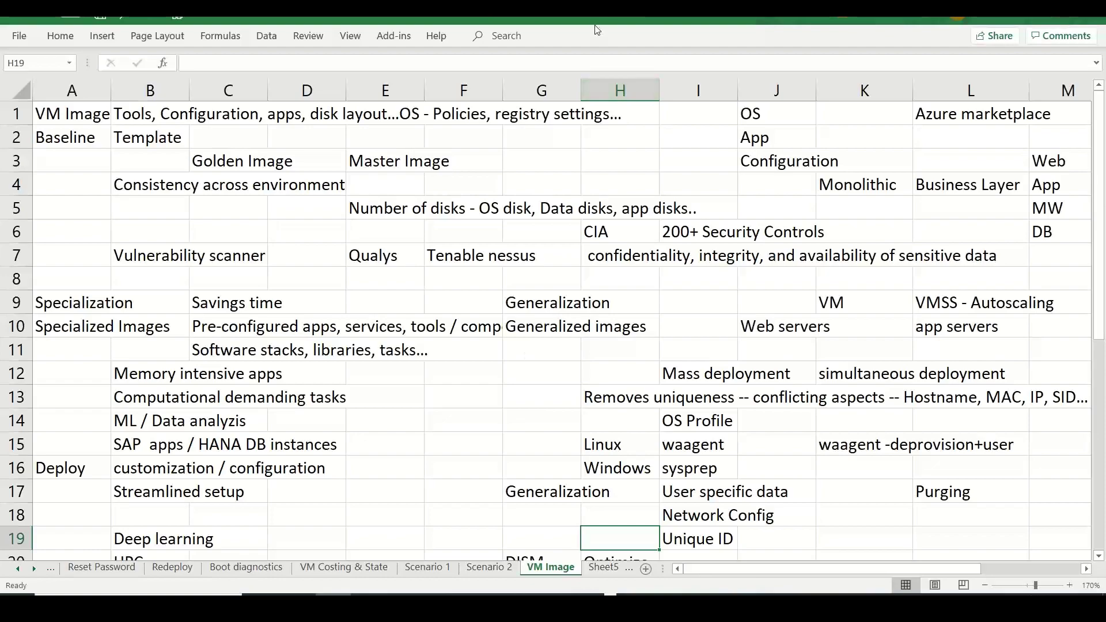
{"action": "key", "text": "alt+Tab"}
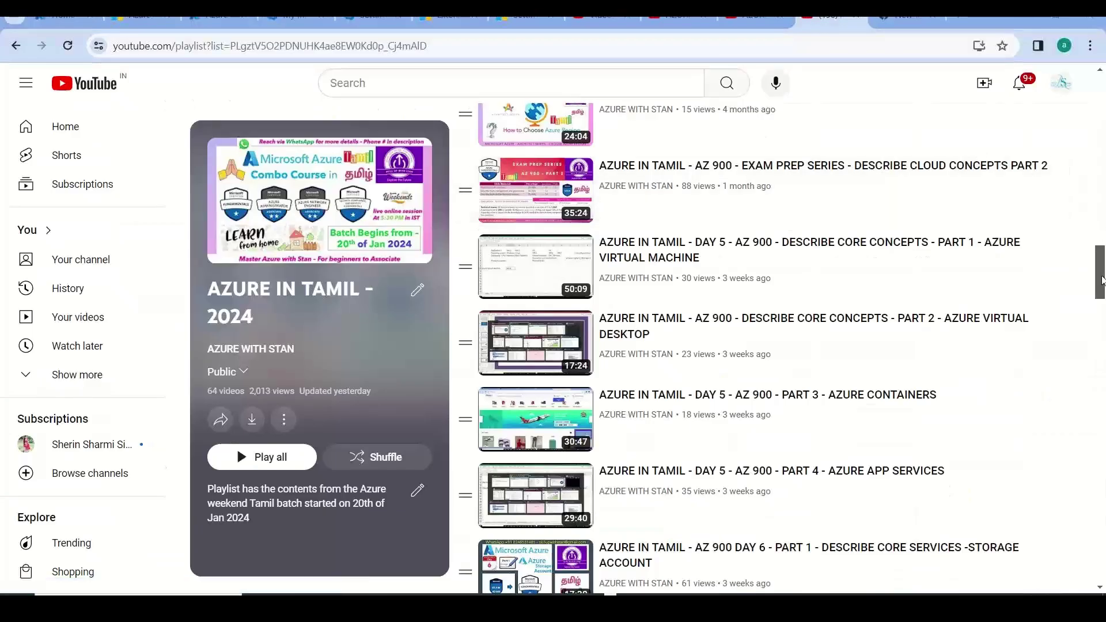
{"action": "left_click_drag", "start_coordinate": [1104, 276], "coordinate": [1105, 196]}
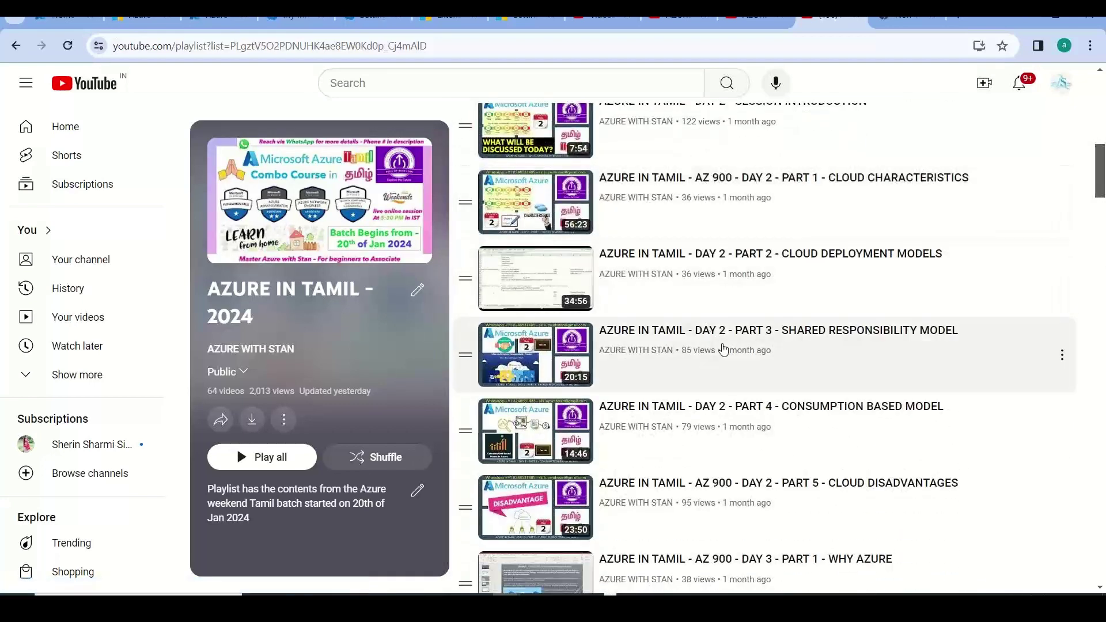
{"action": "left_click_drag", "start_coordinate": [1102, 188], "coordinate": [1104, 404]}
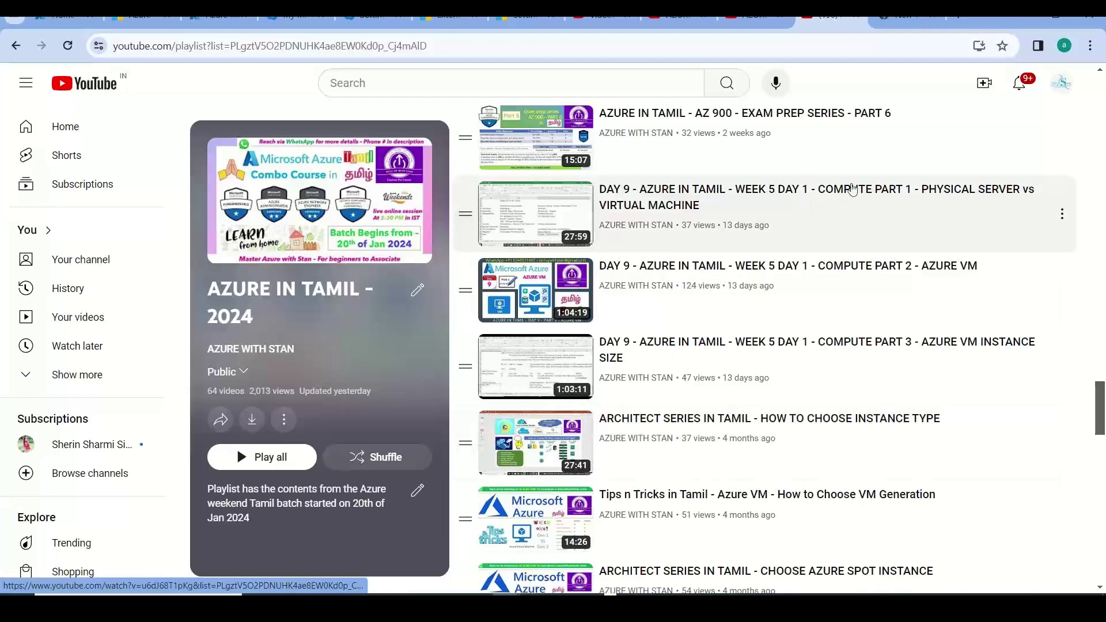
{"action": "left_click_drag", "start_coordinate": [1101, 401], "coordinate": [1102, 549]}
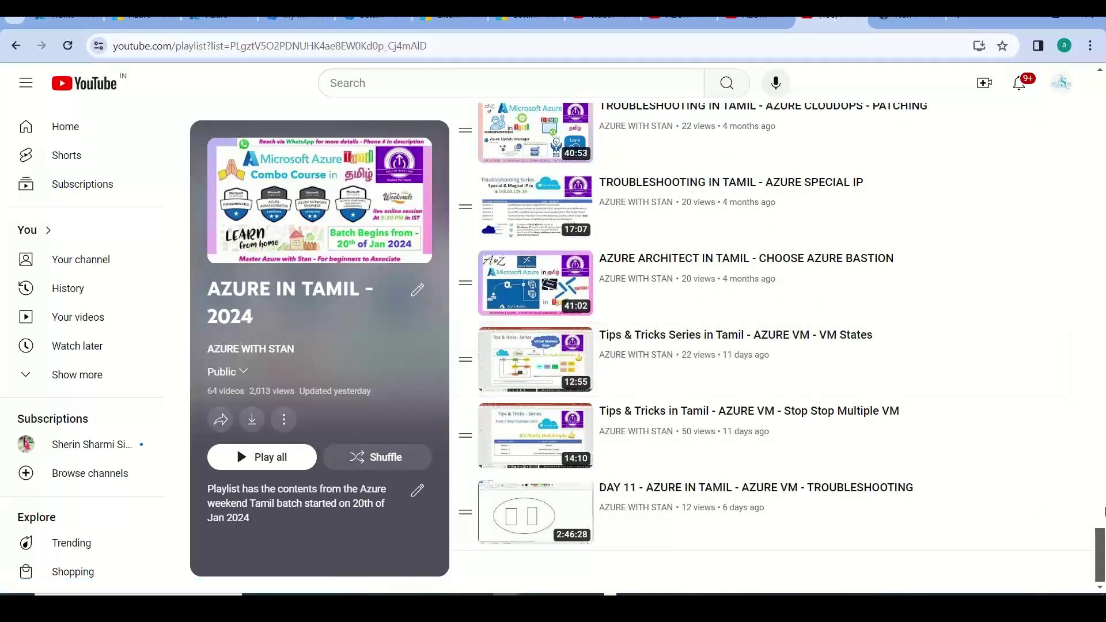
{"action": "left_click_drag", "start_coordinate": [1102, 551], "coordinate": [1103, 208]}
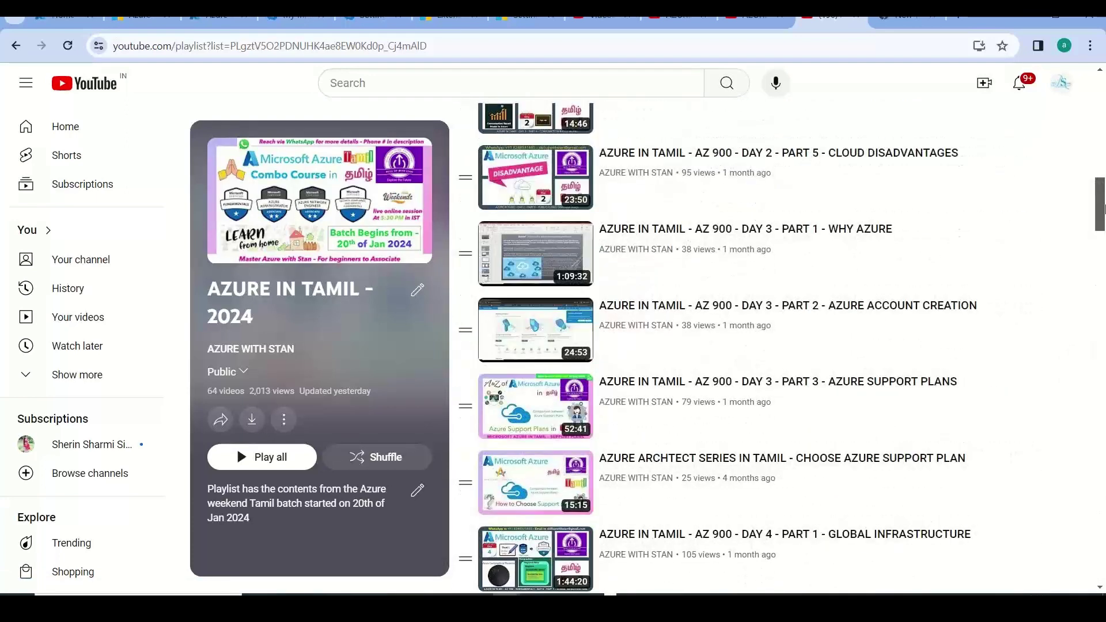